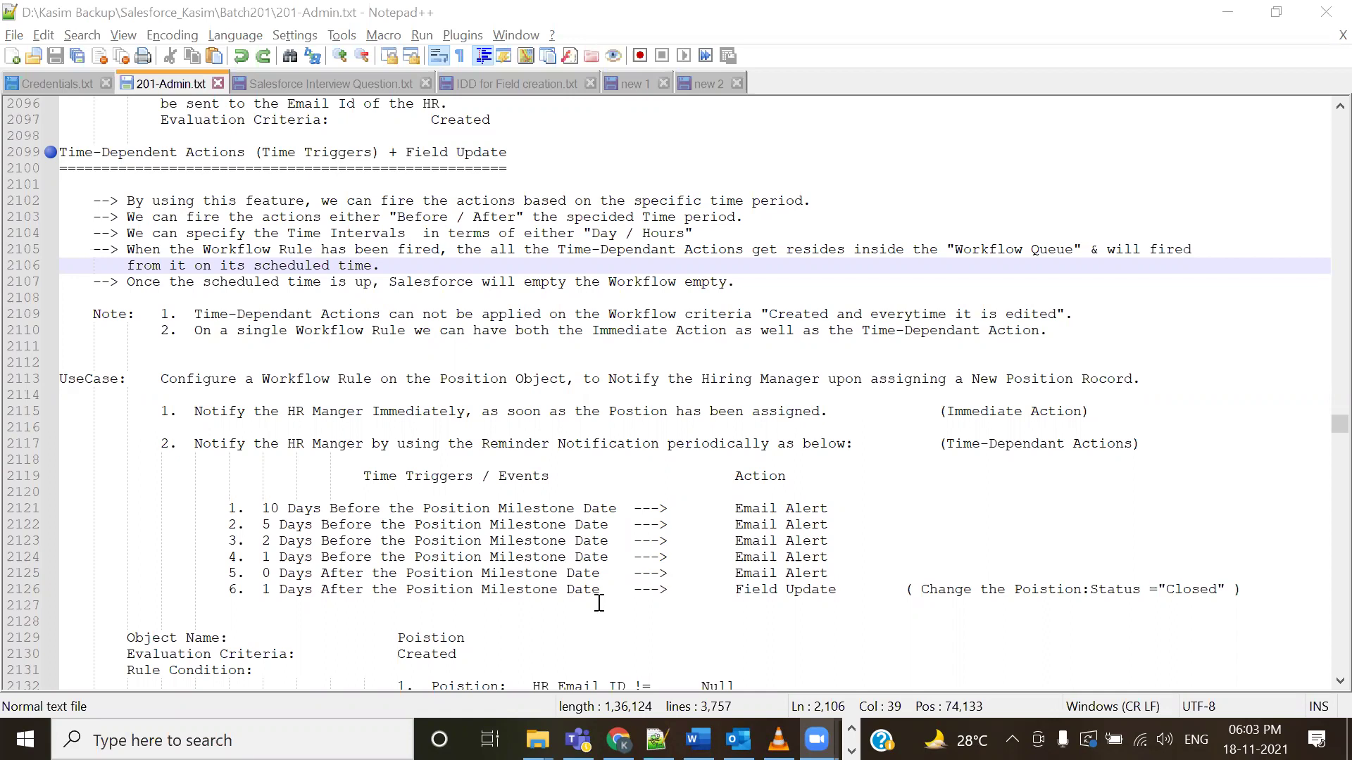
- Review the workflow rule use case for notifying the lead on record creation, highlighting the "Lead Person" wording
scroll(549, 397, up, 2)
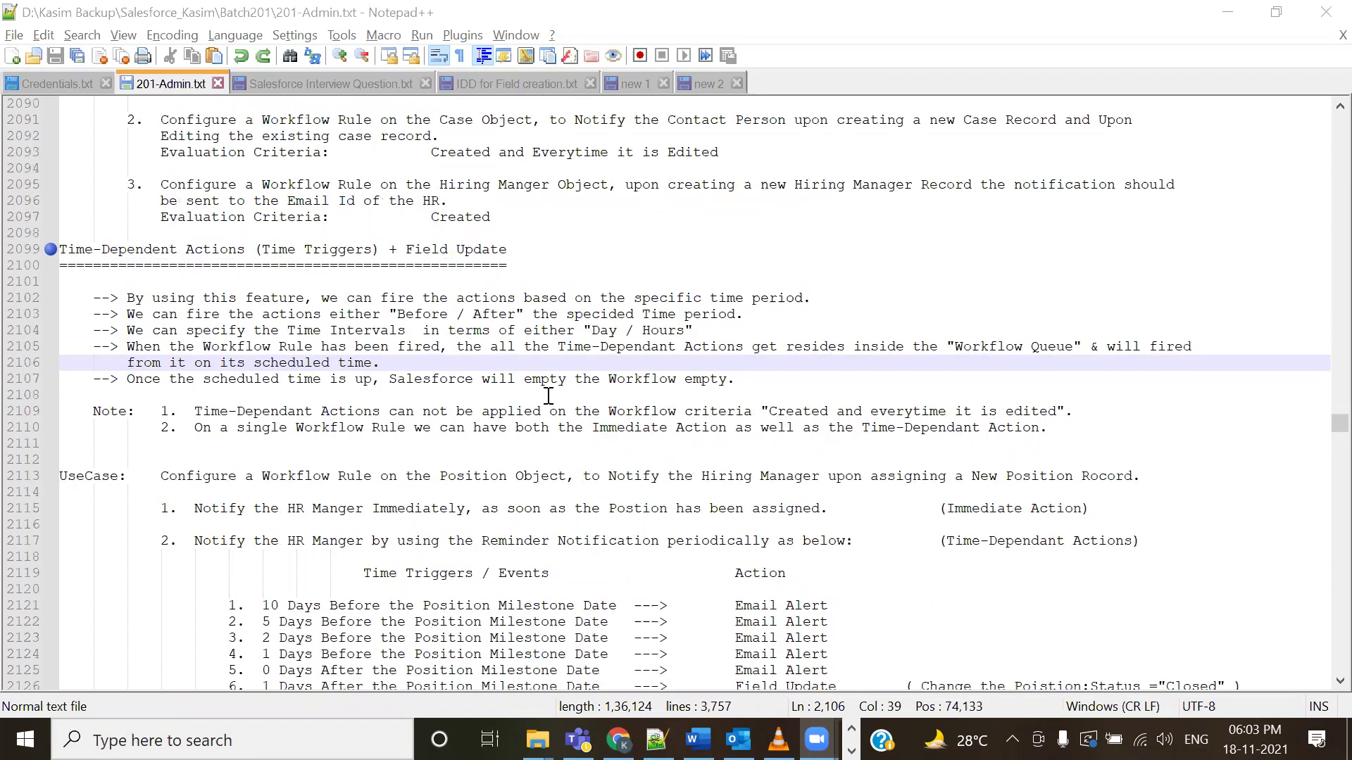
scroll(549, 397, up, 2)
scroll(548, 396, up, 6)
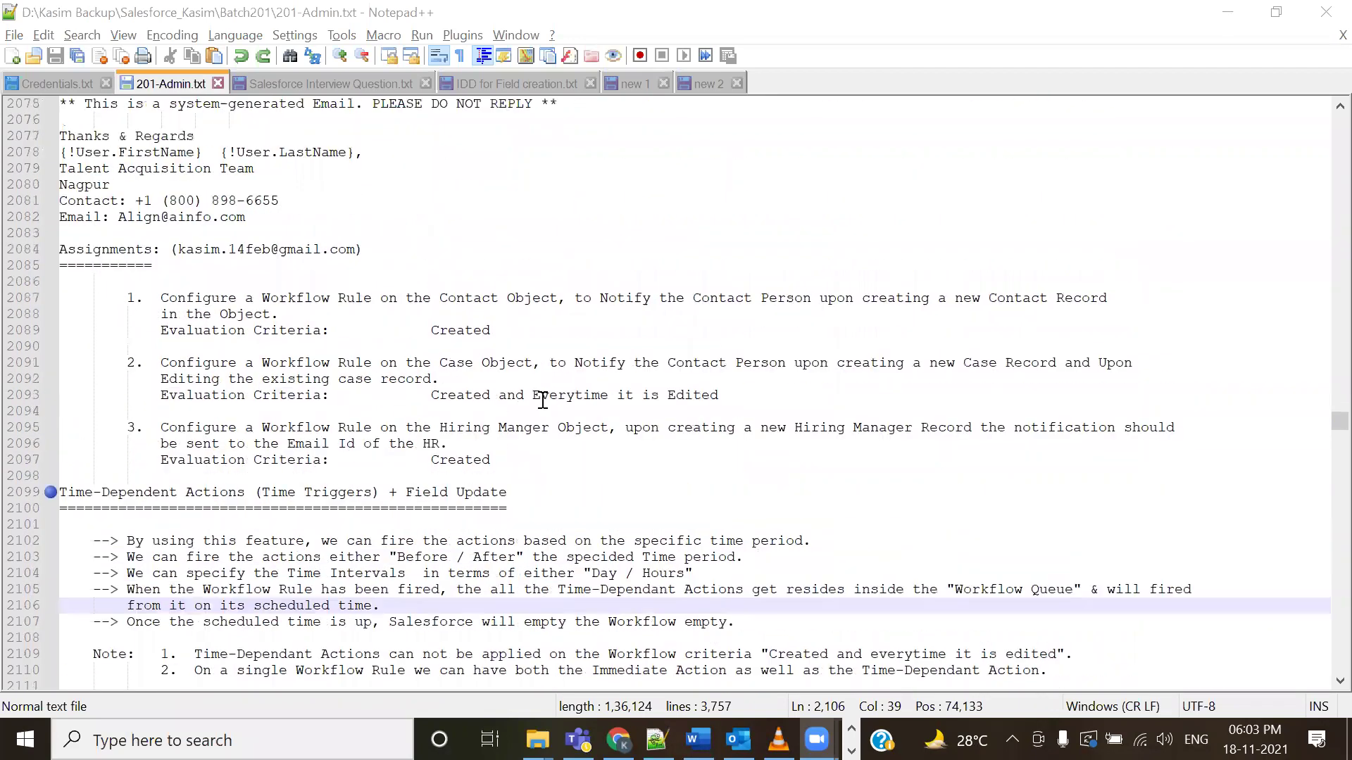
scroll(542, 399, up, 7)
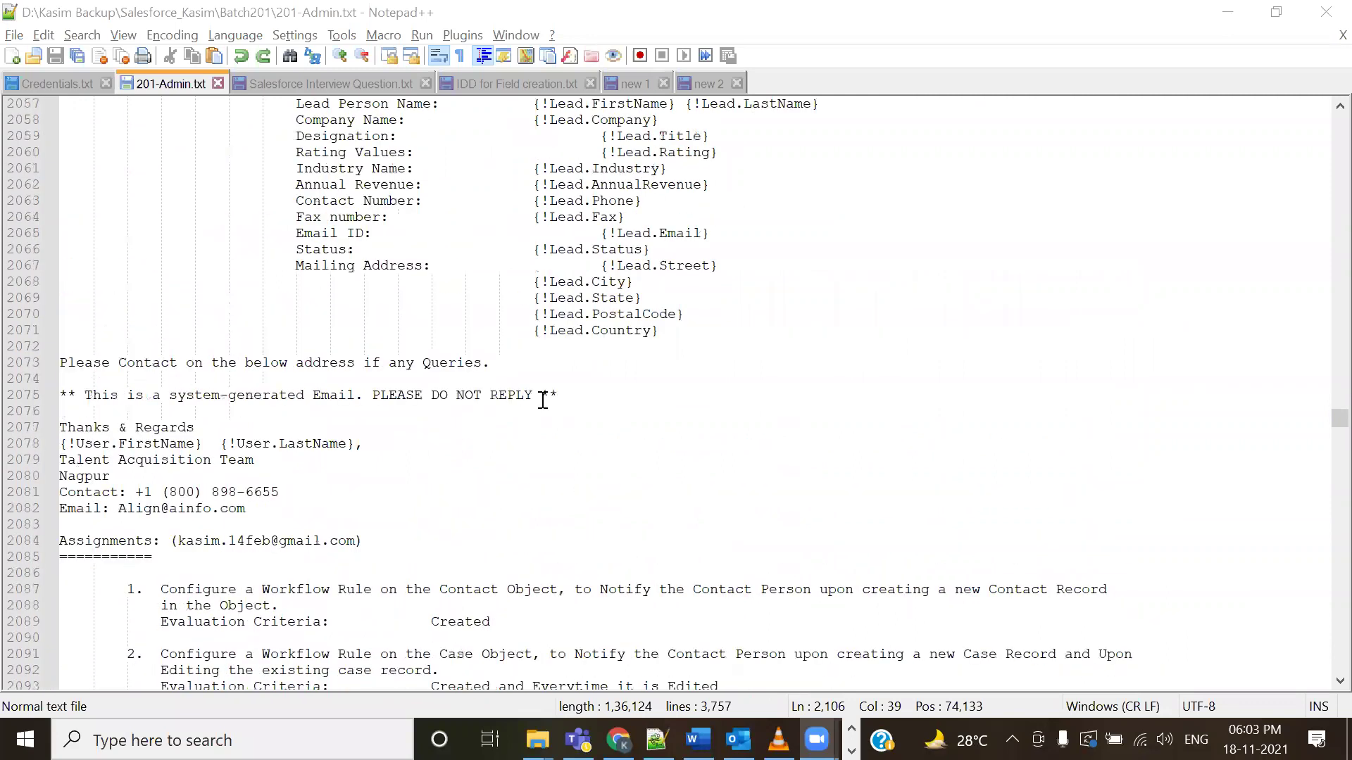
scroll(226, 378, up, 8)
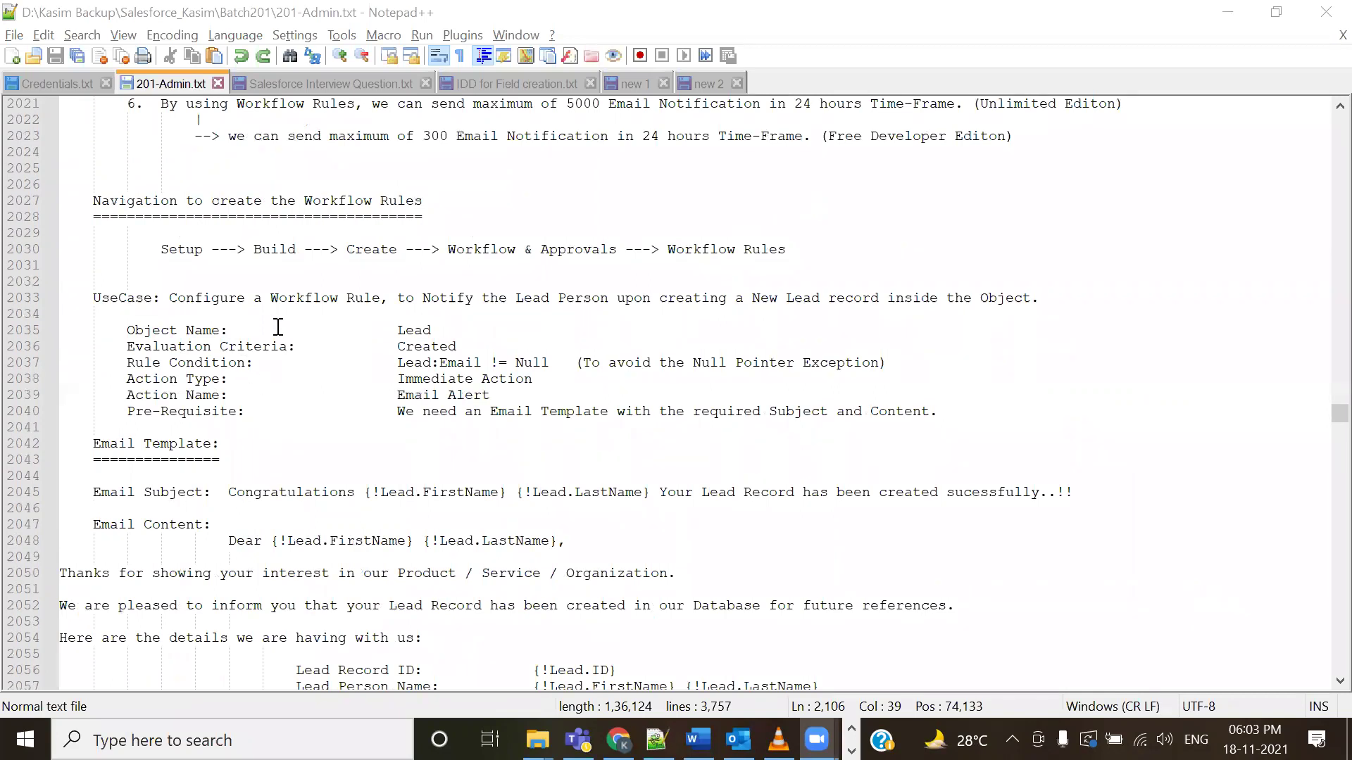
drag(511, 296, 583, 298)
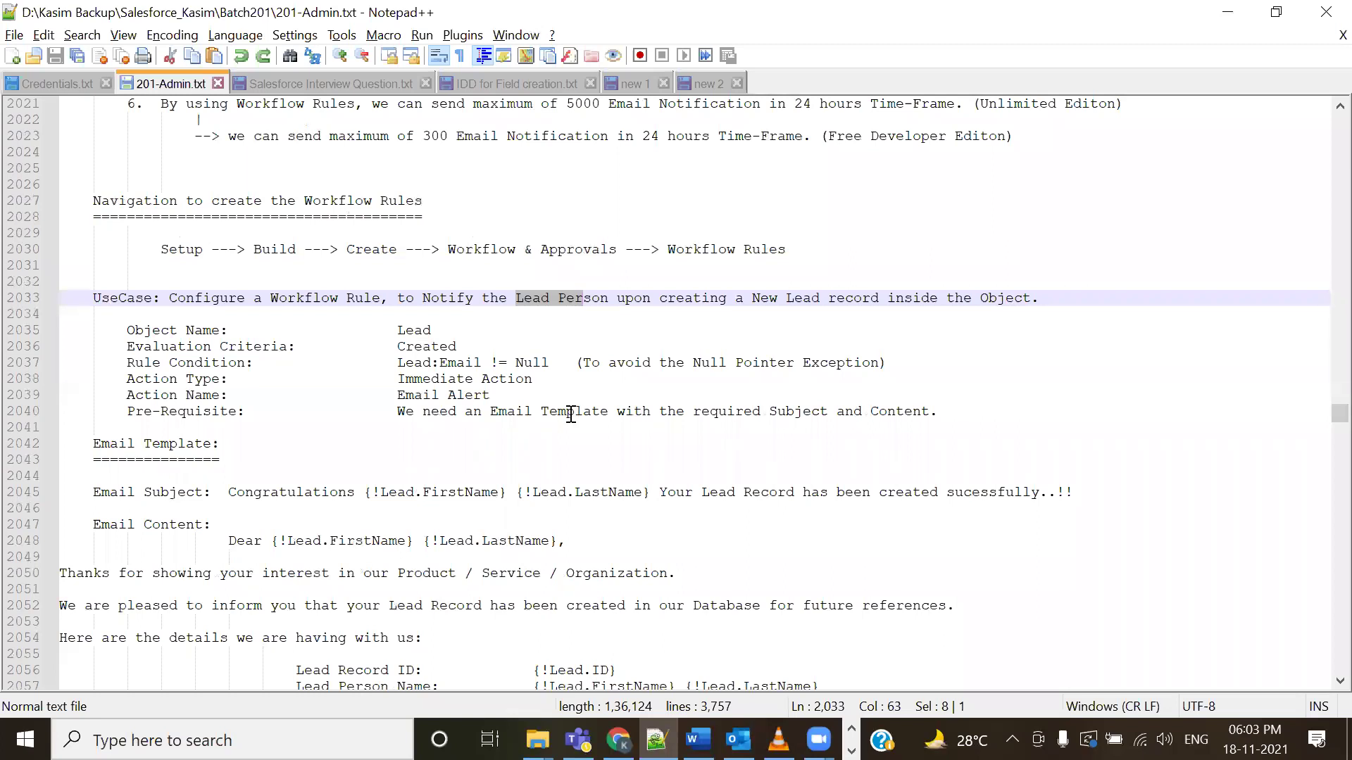
scroll(571, 414, down, 8)
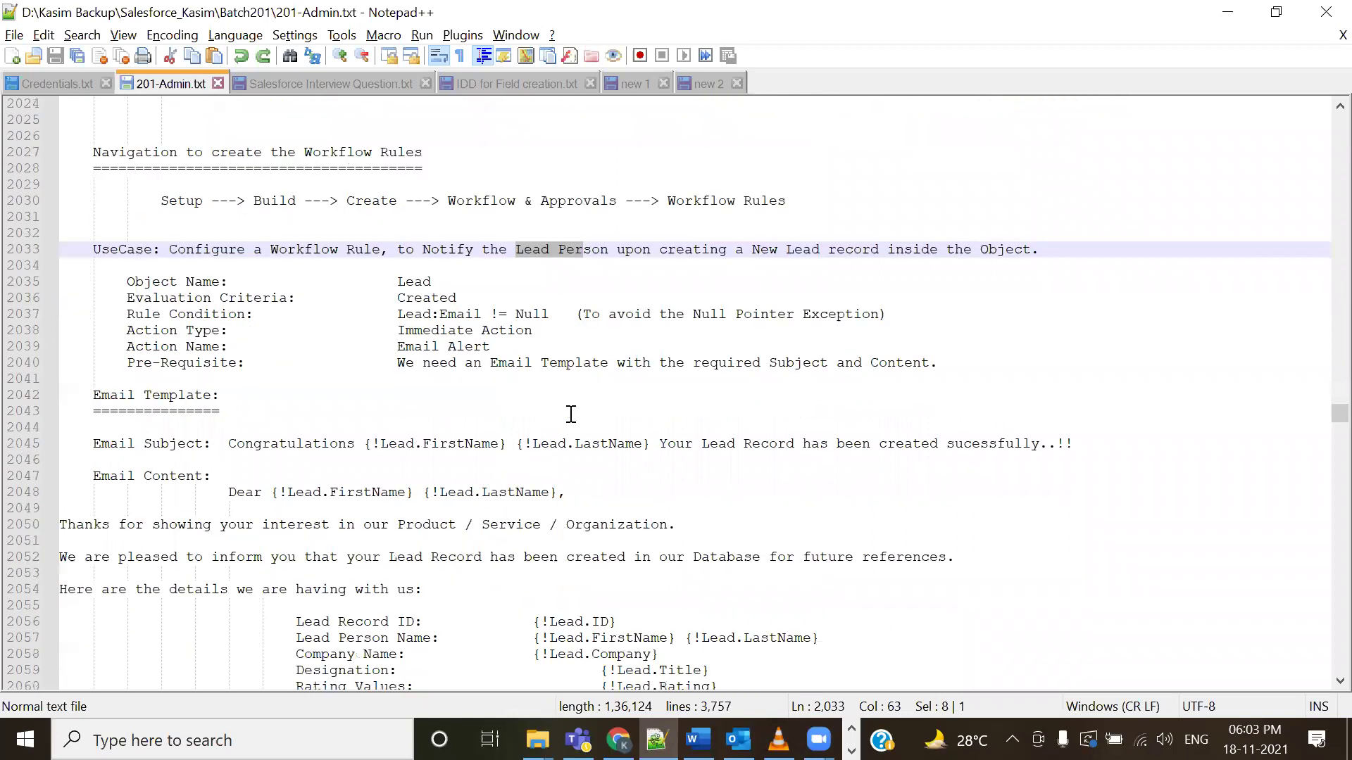
- Review the workflow rule assignments and highlight the submission e-mail address beside the Assignments heading
scroll(571, 414, down, 9)
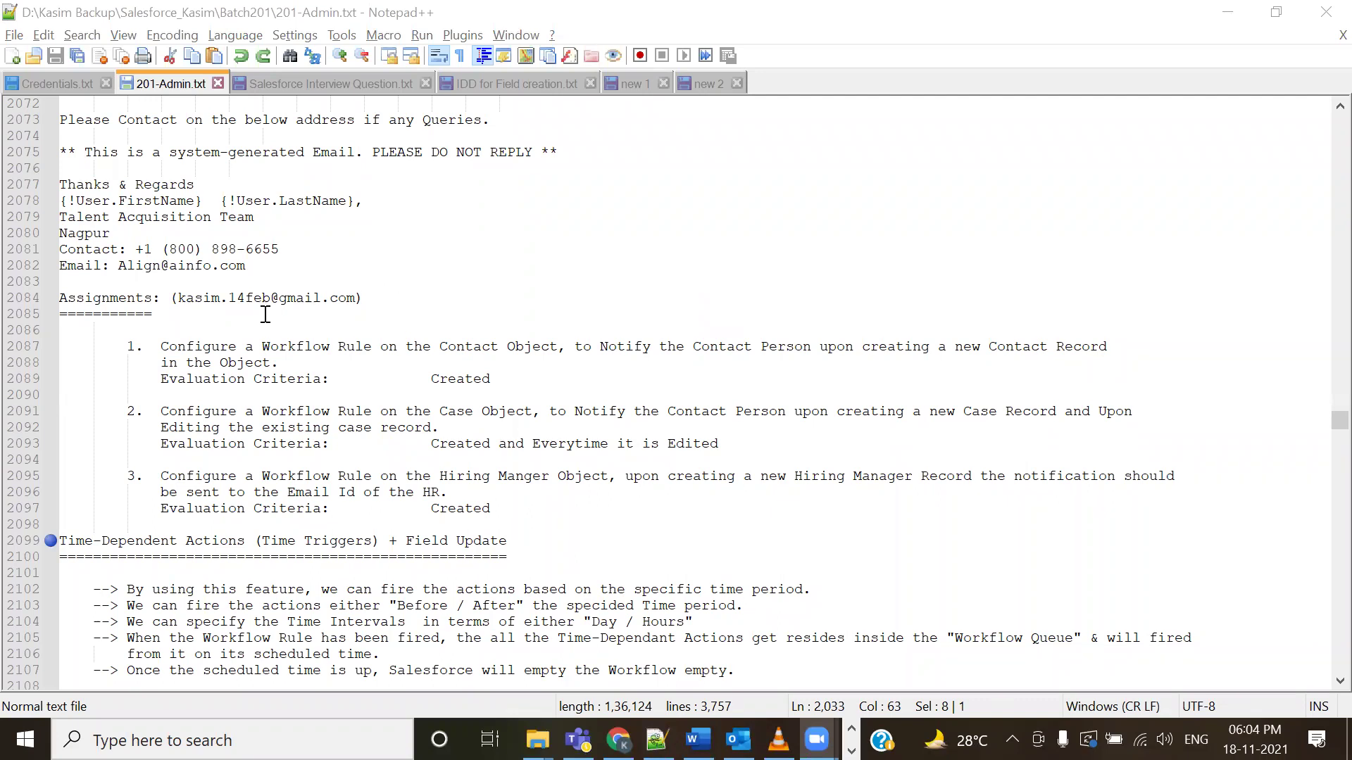
drag(178, 301, 356, 299)
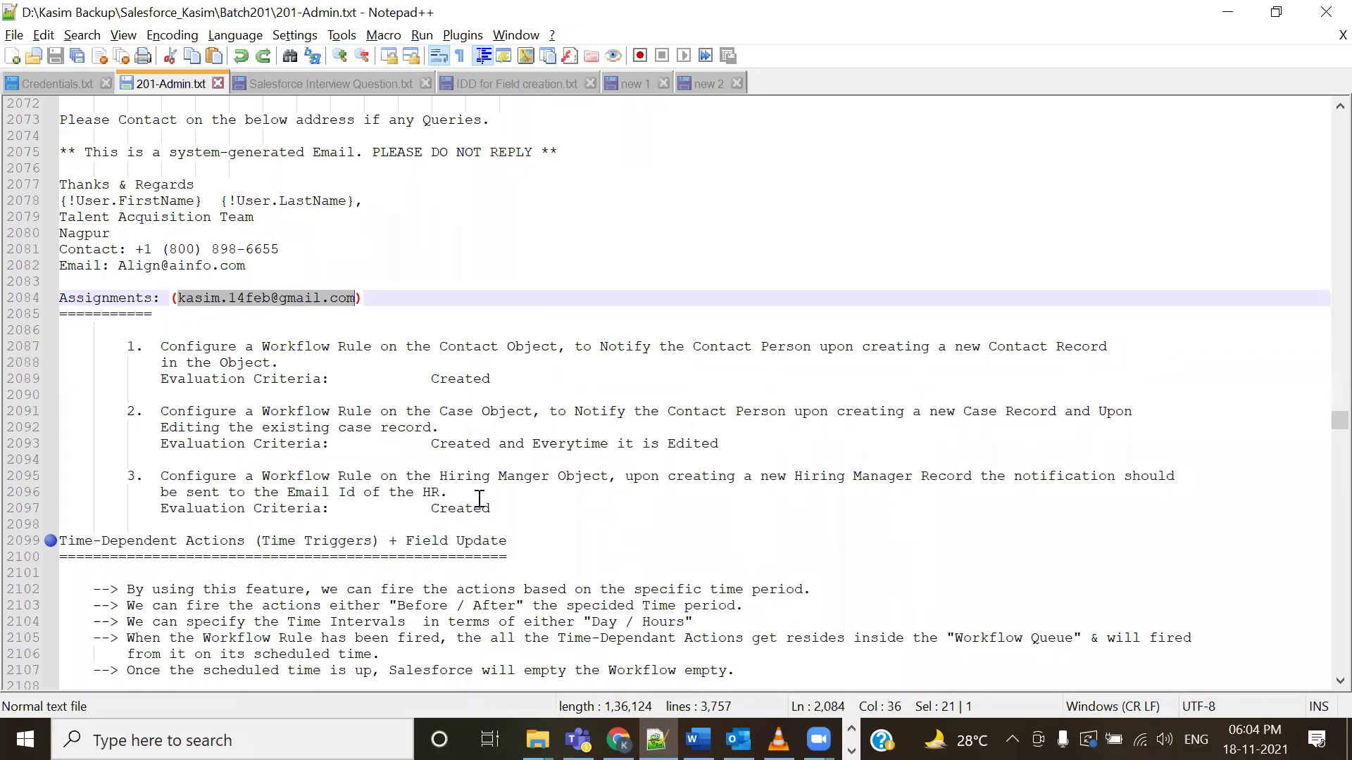
click(249, 319)
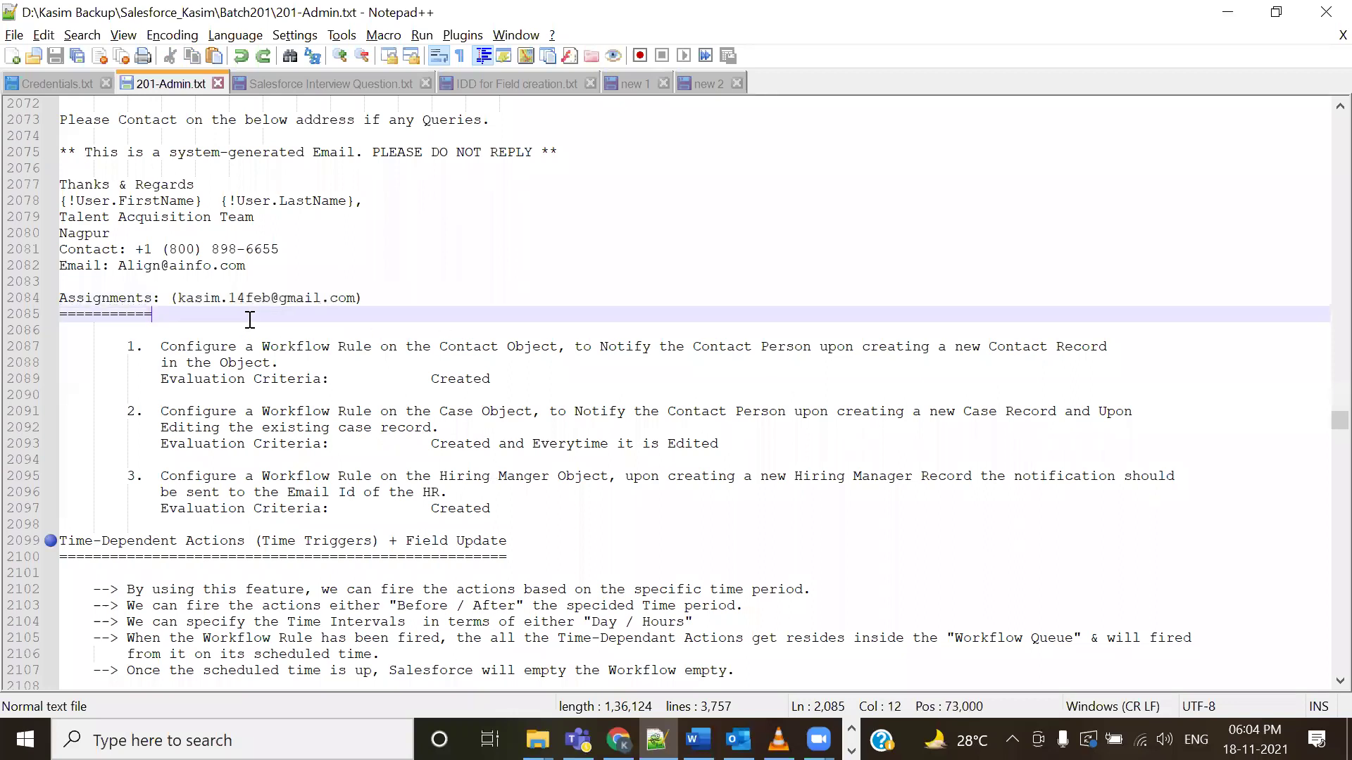
drag(177, 297, 353, 301)
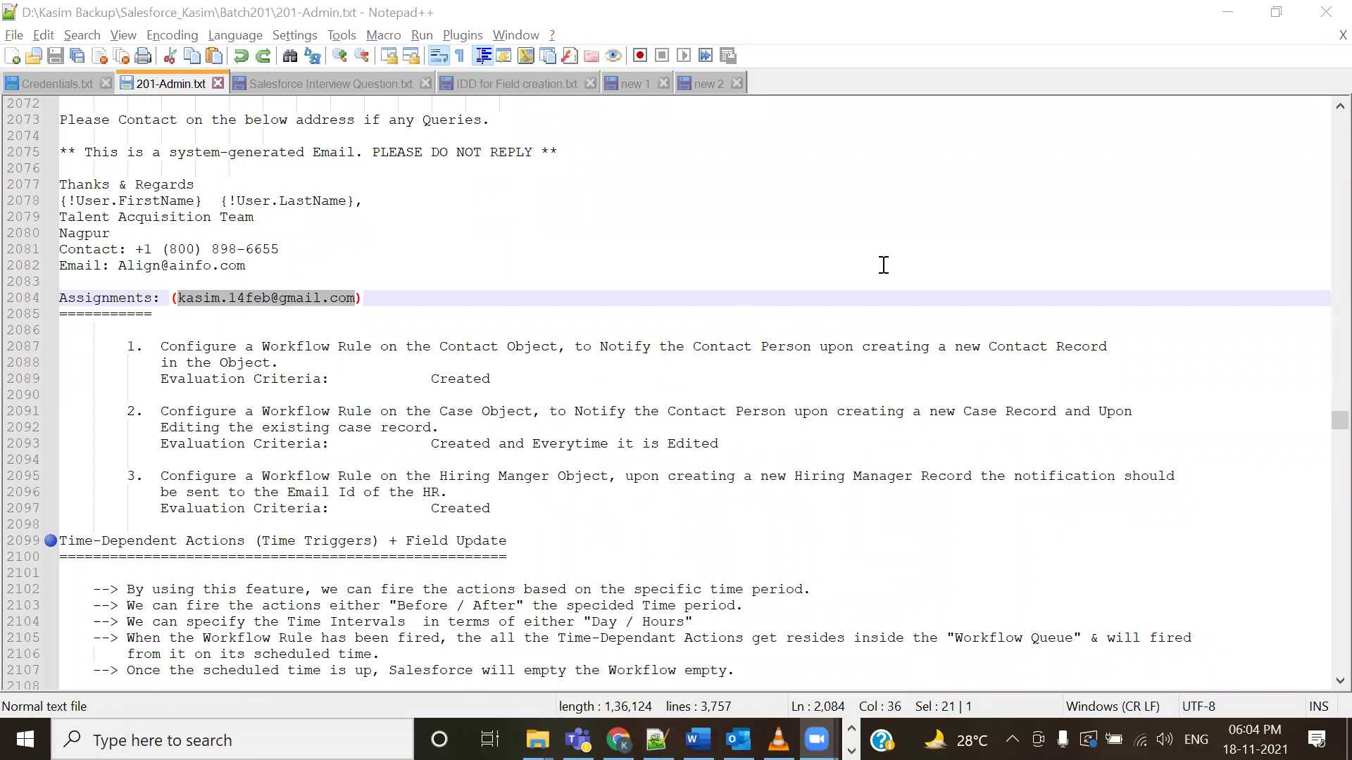
scroll(636, 418, down, 6)
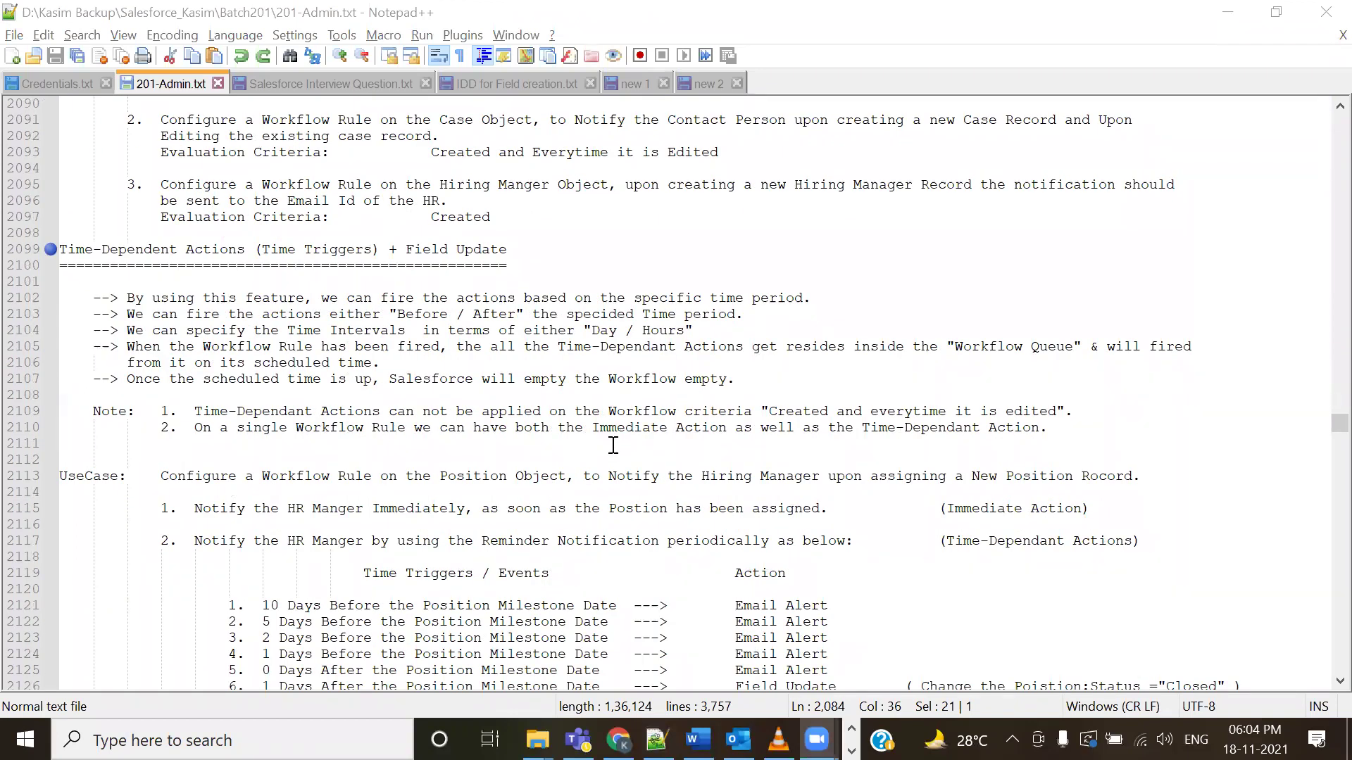
- Examine the Governor Limits notes, highlighting the per-rule maximums for immediate actions and triggers
scroll(613, 445, up, 16)
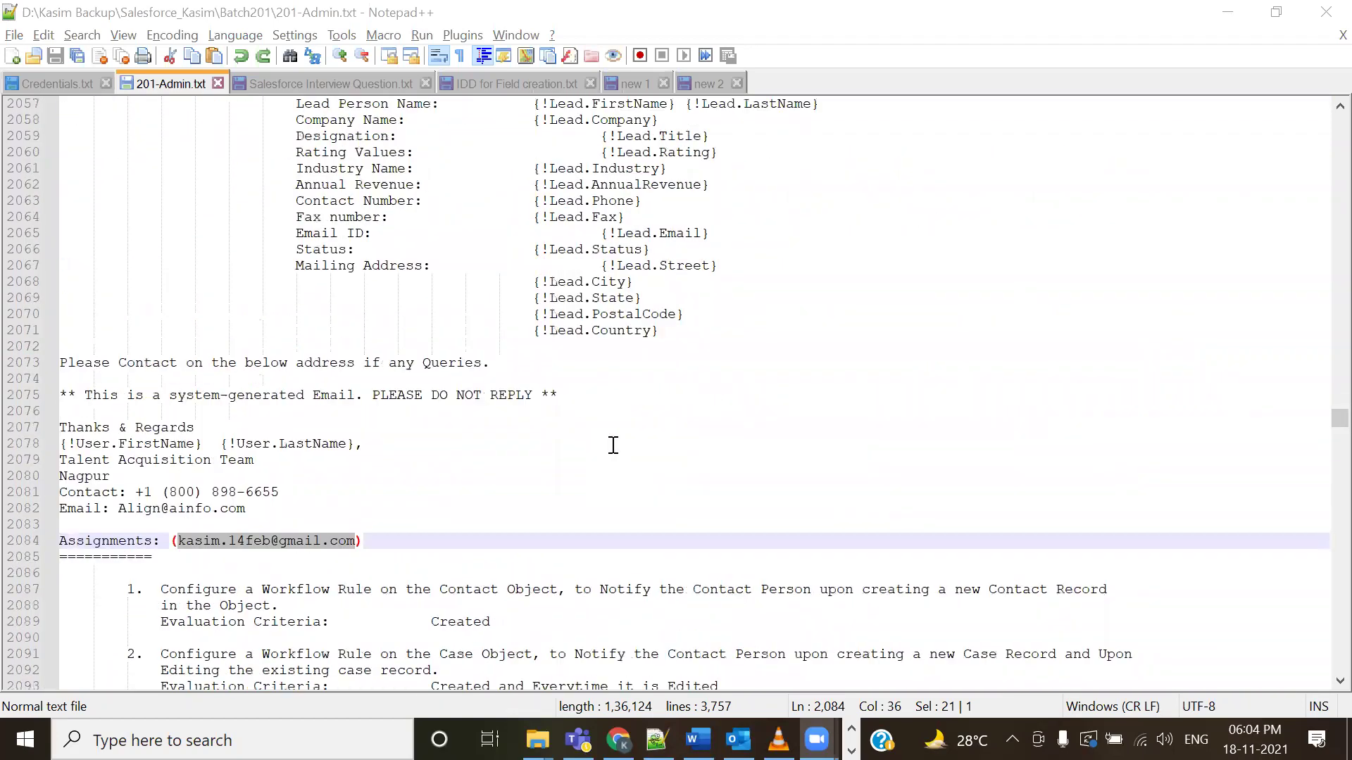
scroll(613, 445, up, 4)
scroll(613, 445, up, 11)
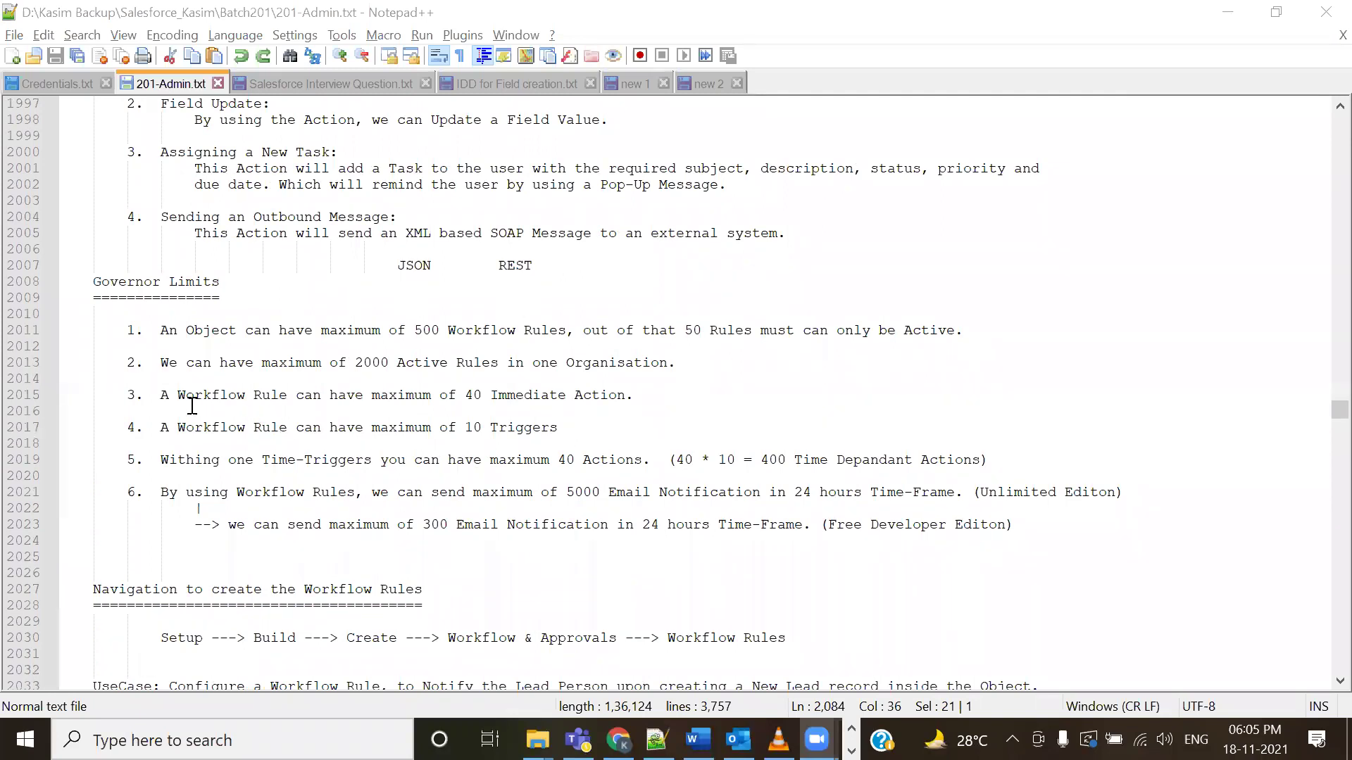
drag(161, 394, 611, 388)
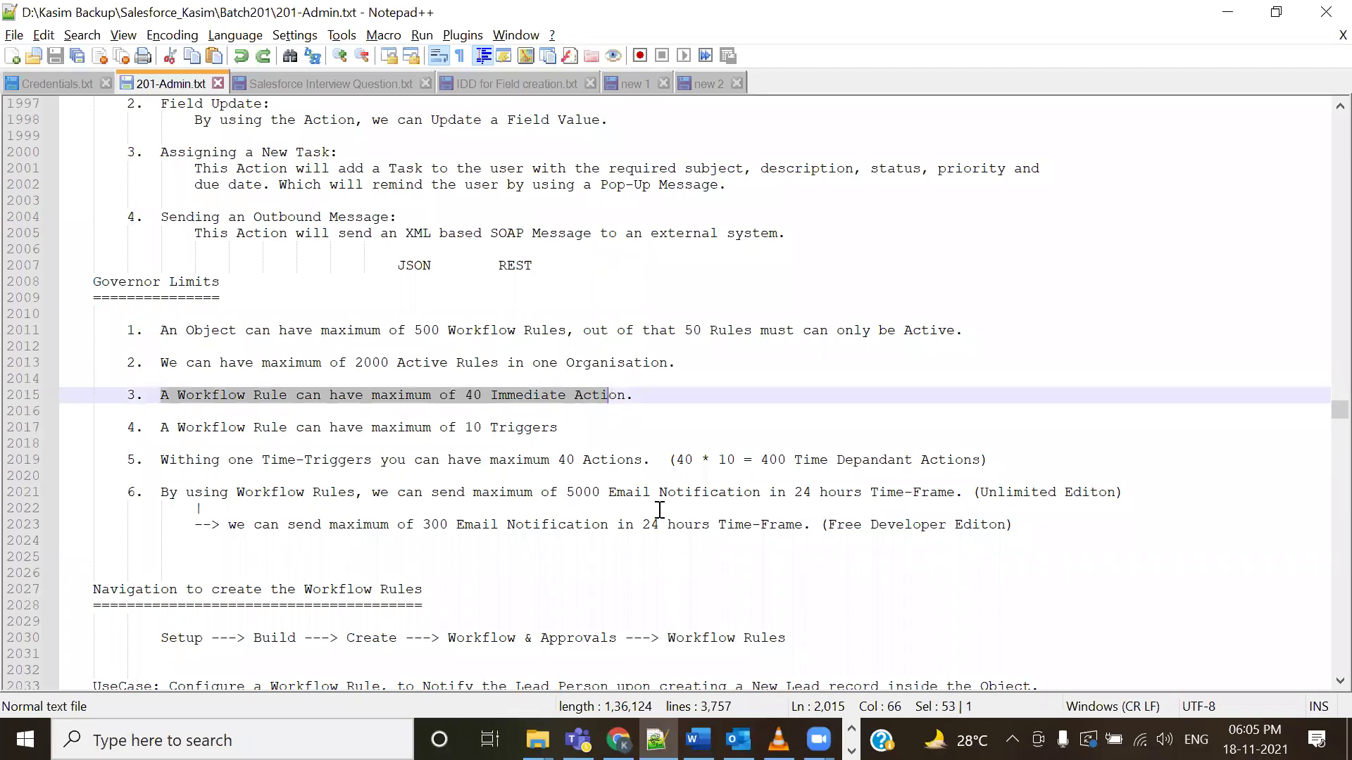
click(629, 429)
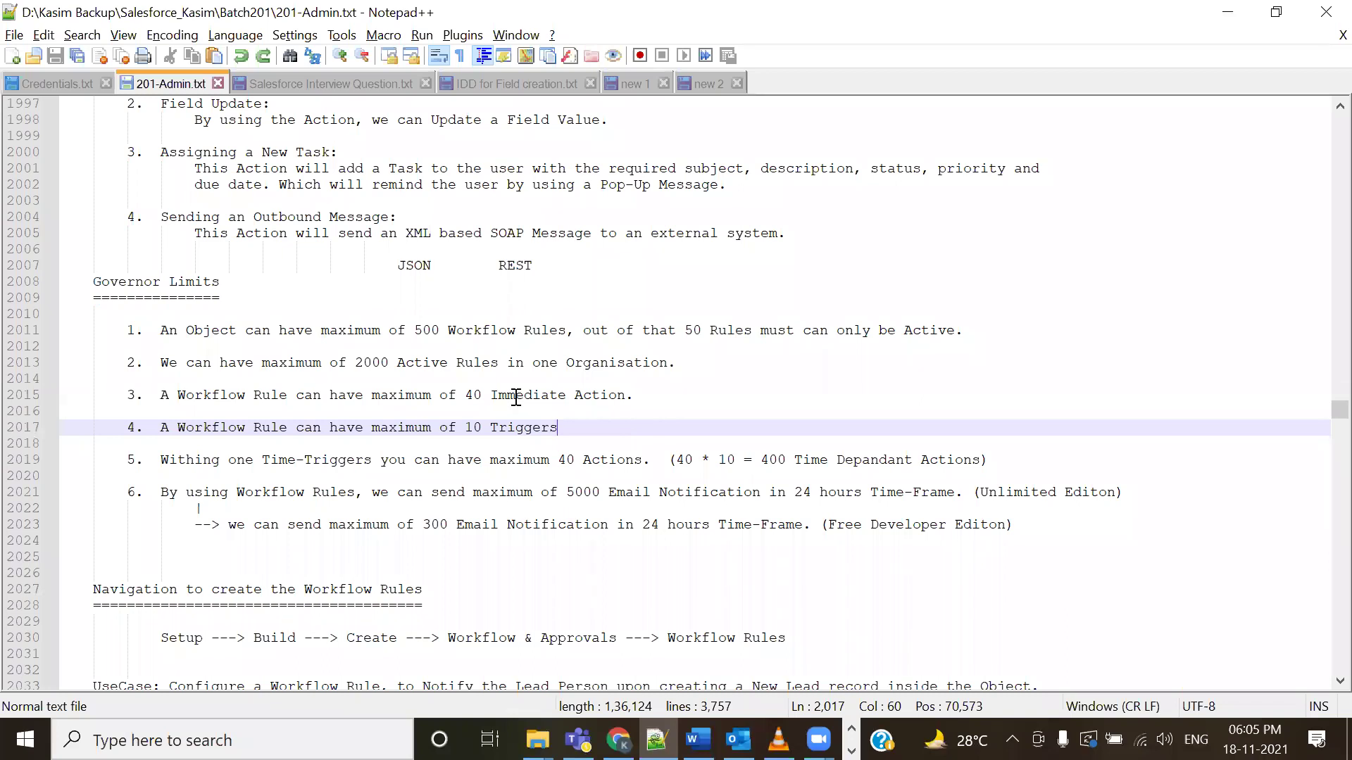
drag(465, 397, 492, 397)
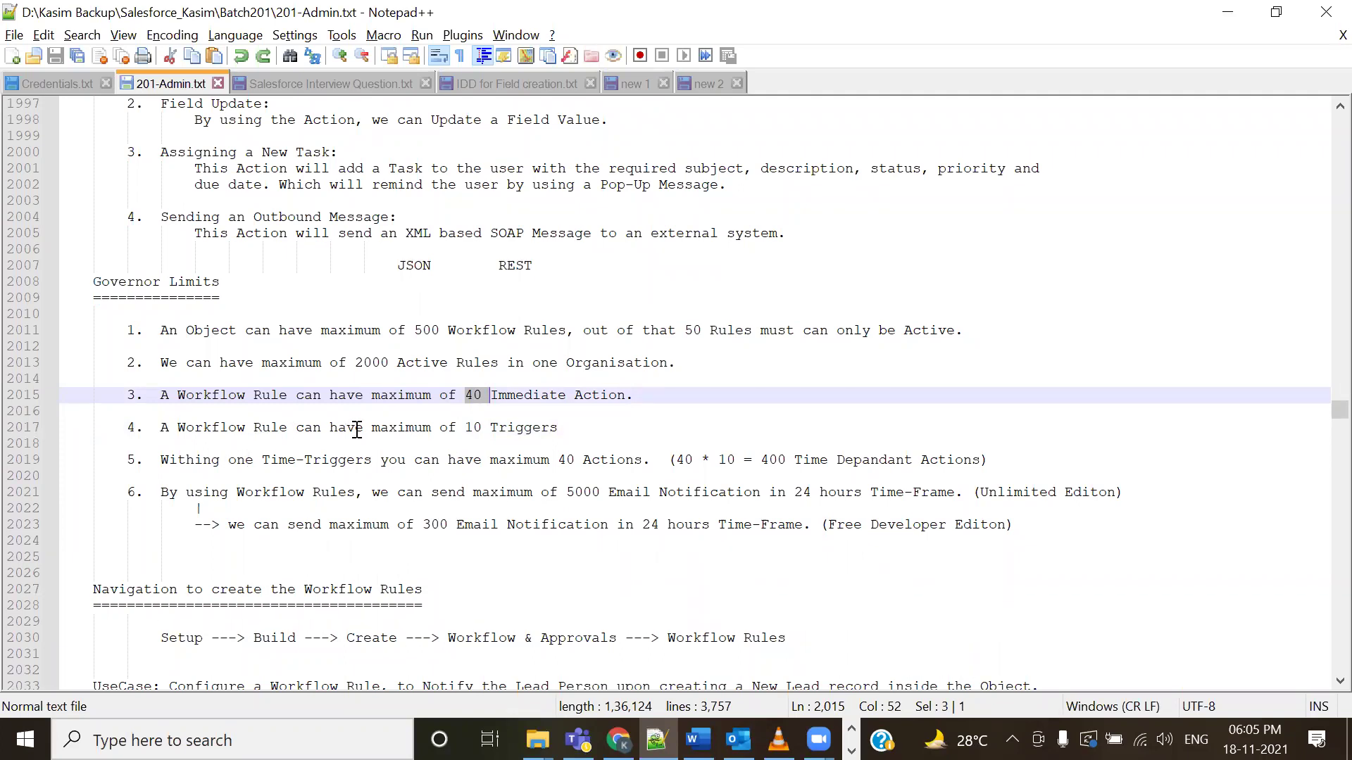
drag(464, 428, 558, 430)
click(545, 460)
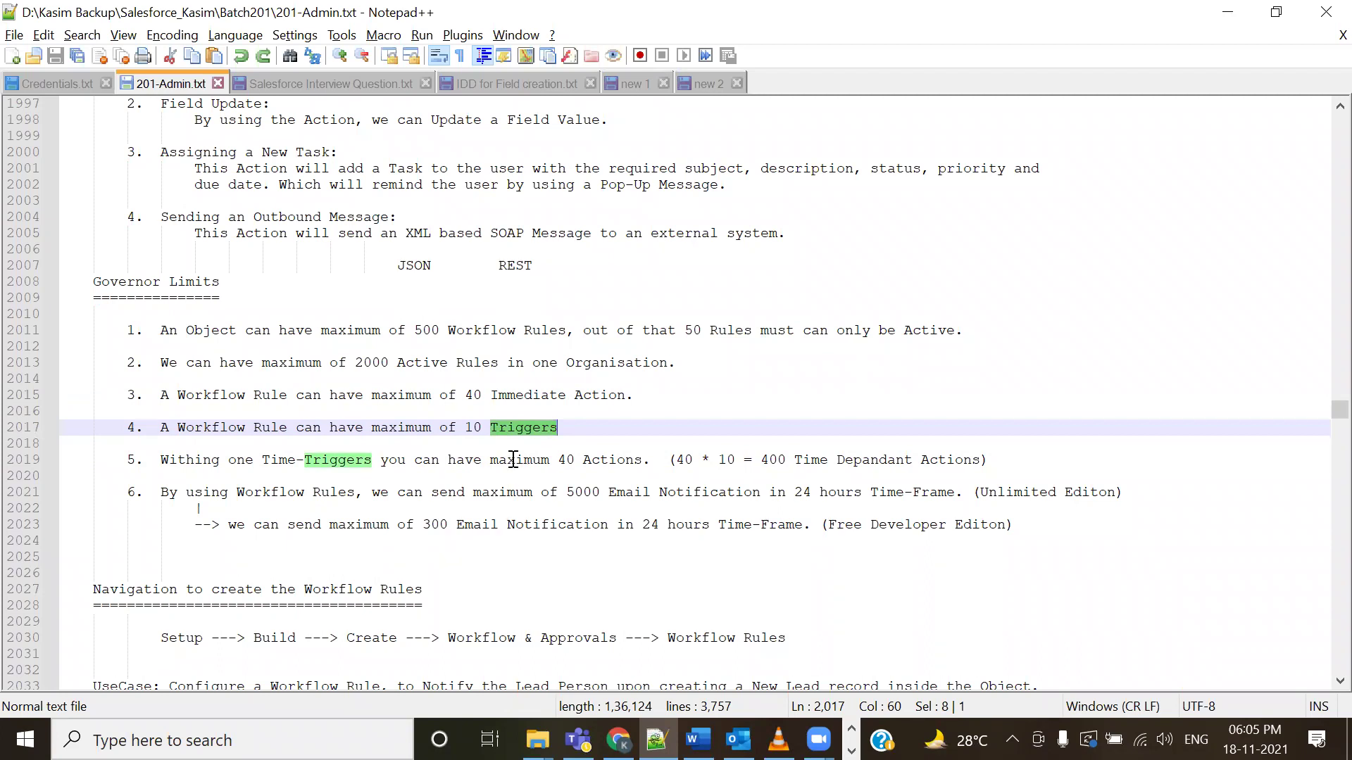
- Highlight the maximum actions per time trigger and the calculation of total time-dependent actions in governor limit 5
click(195, 476)
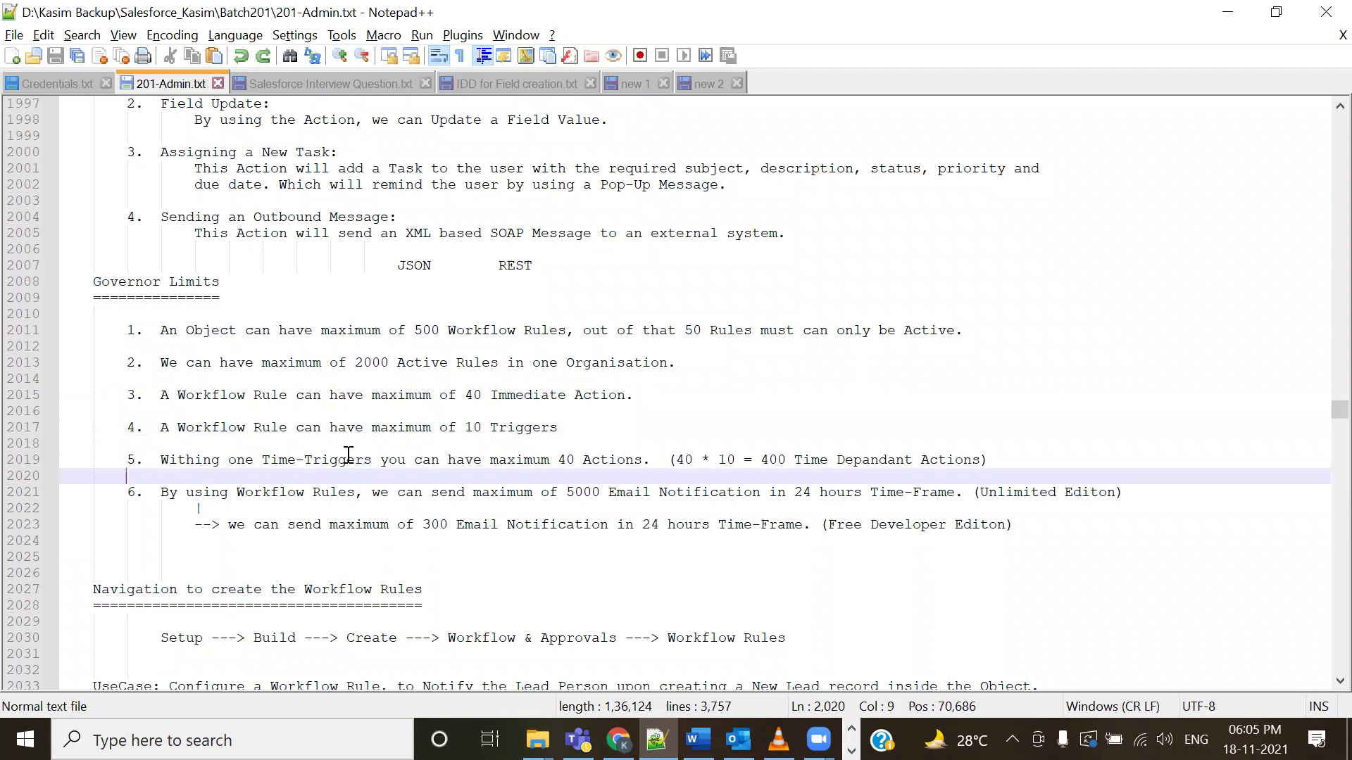
drag(463, 461, 643, 462)
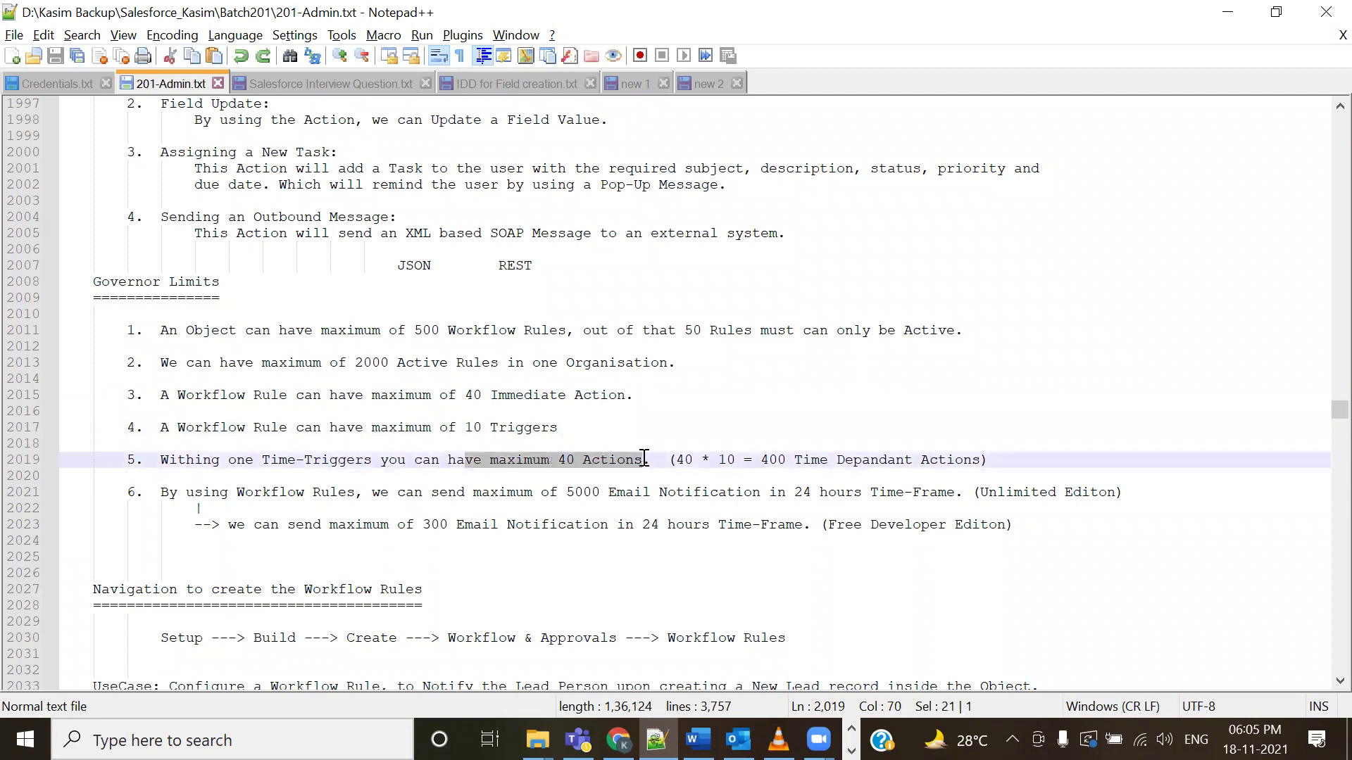
click(537, 473)
drag(458, 427, 491, 429)
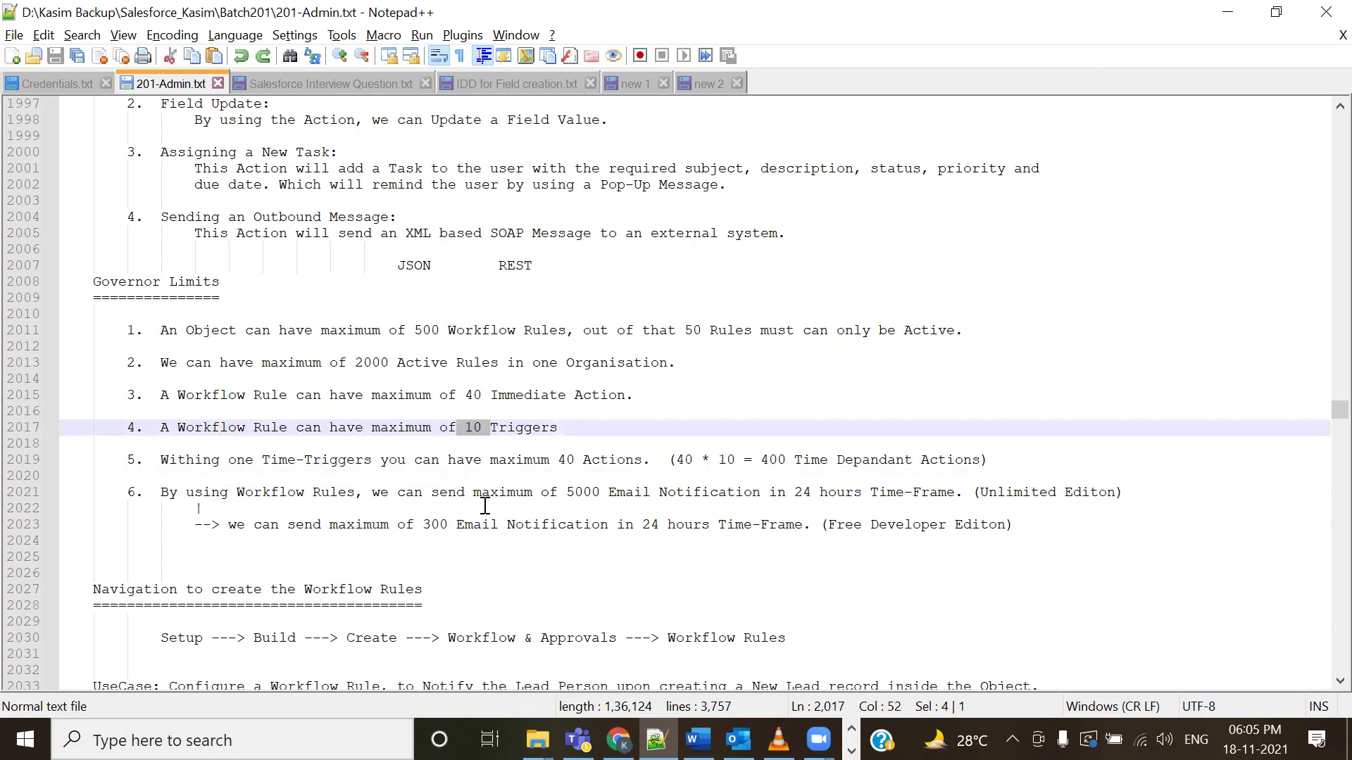
click(495, 439)
drag(464, 428, 592, 461)
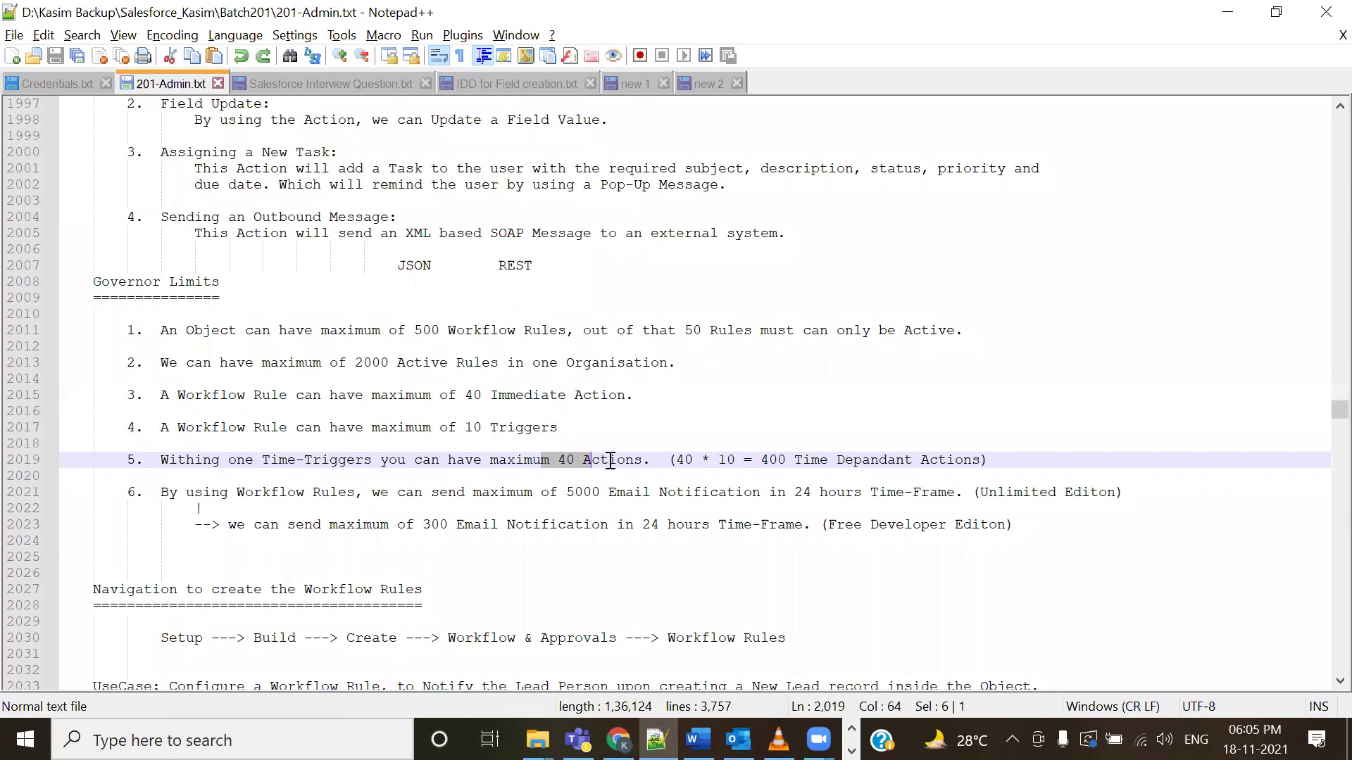
click(678, 459)
drag(678, 460, 975, 454)
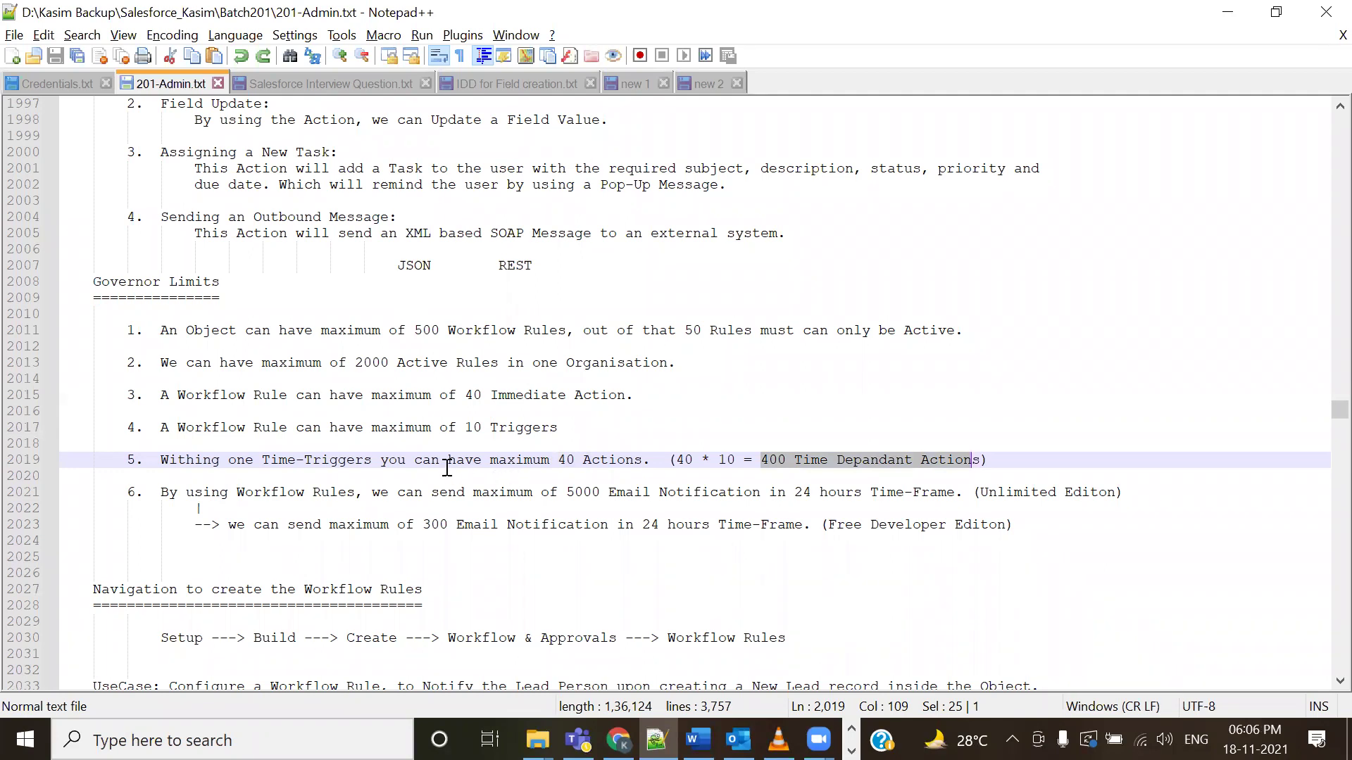
- Compare the immediate action limit with the time-dependent action total, highlighting the key figures and "Triggers" in limits 3 to 5
drag(465, 394, 532, 396)
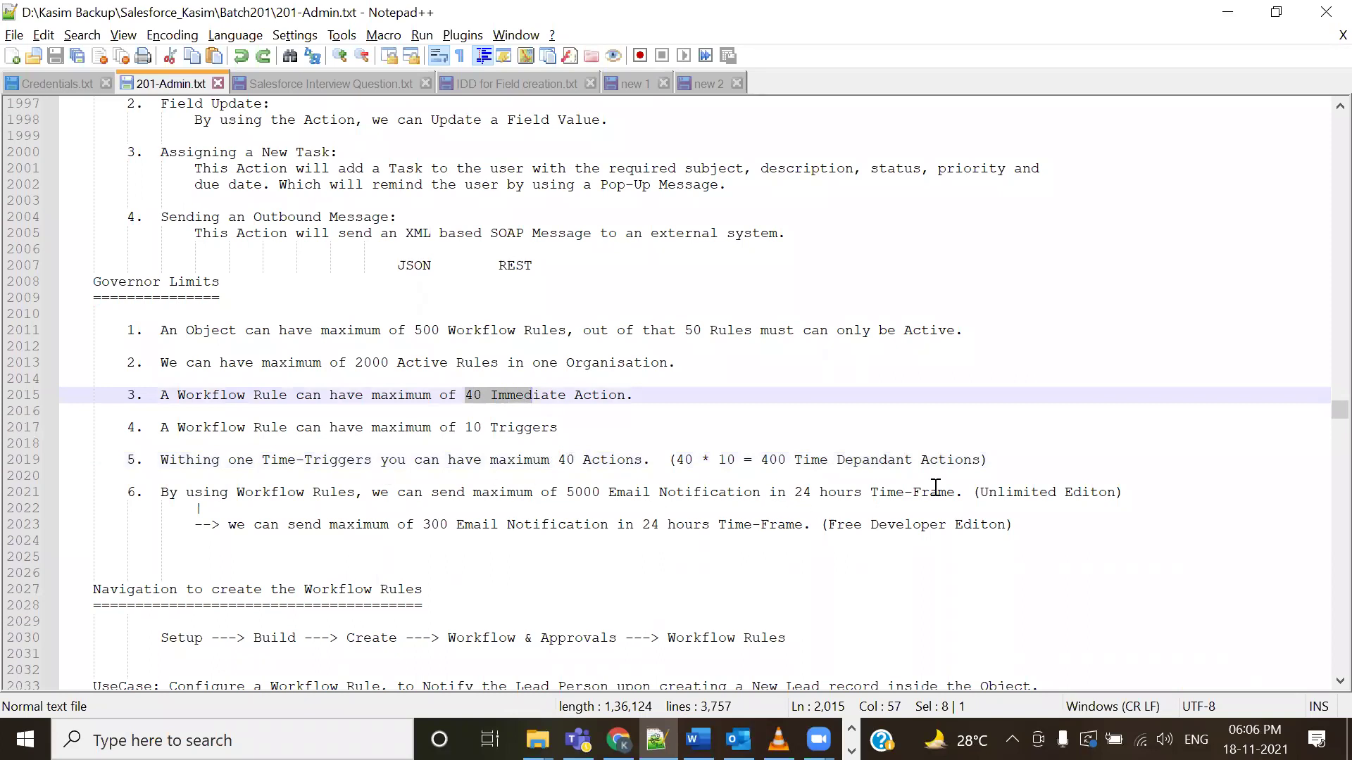
drag(763, 460, 788, 465)
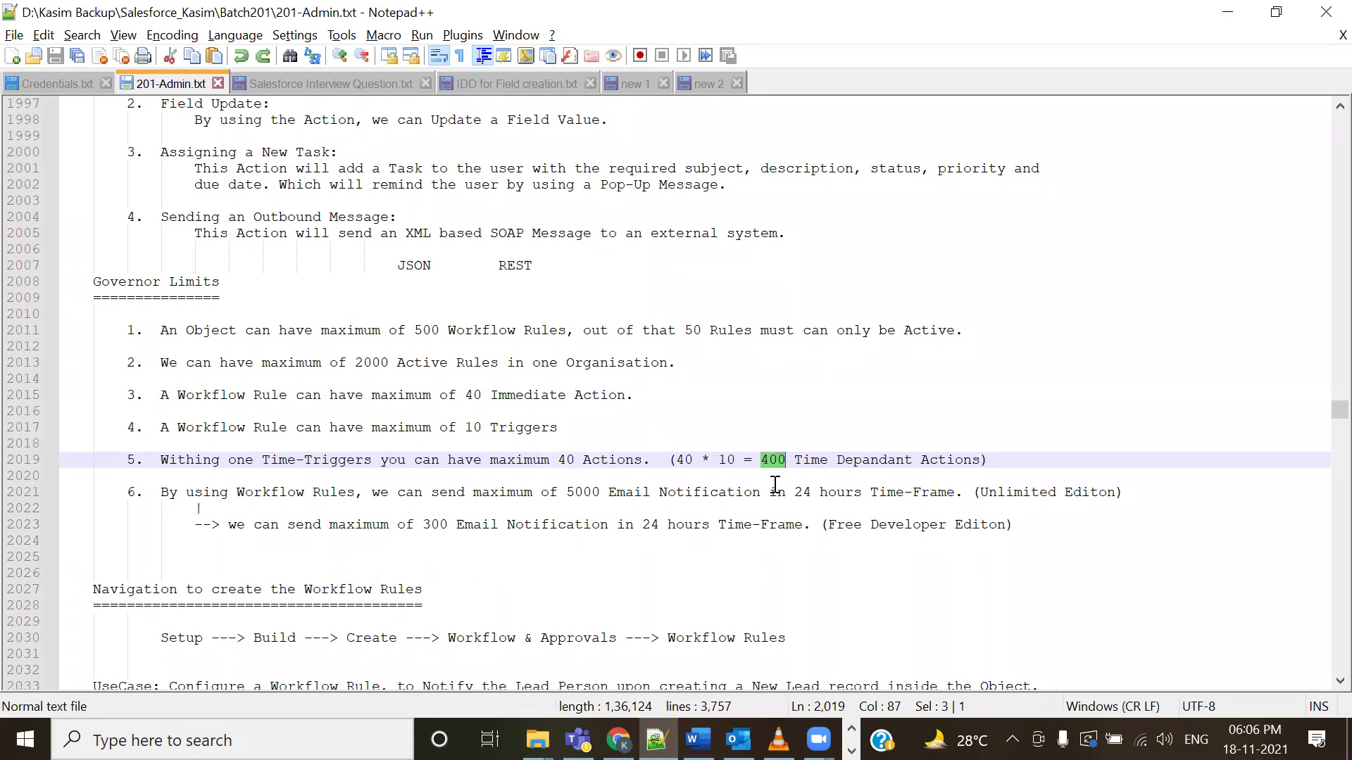
double_click(495, 427)
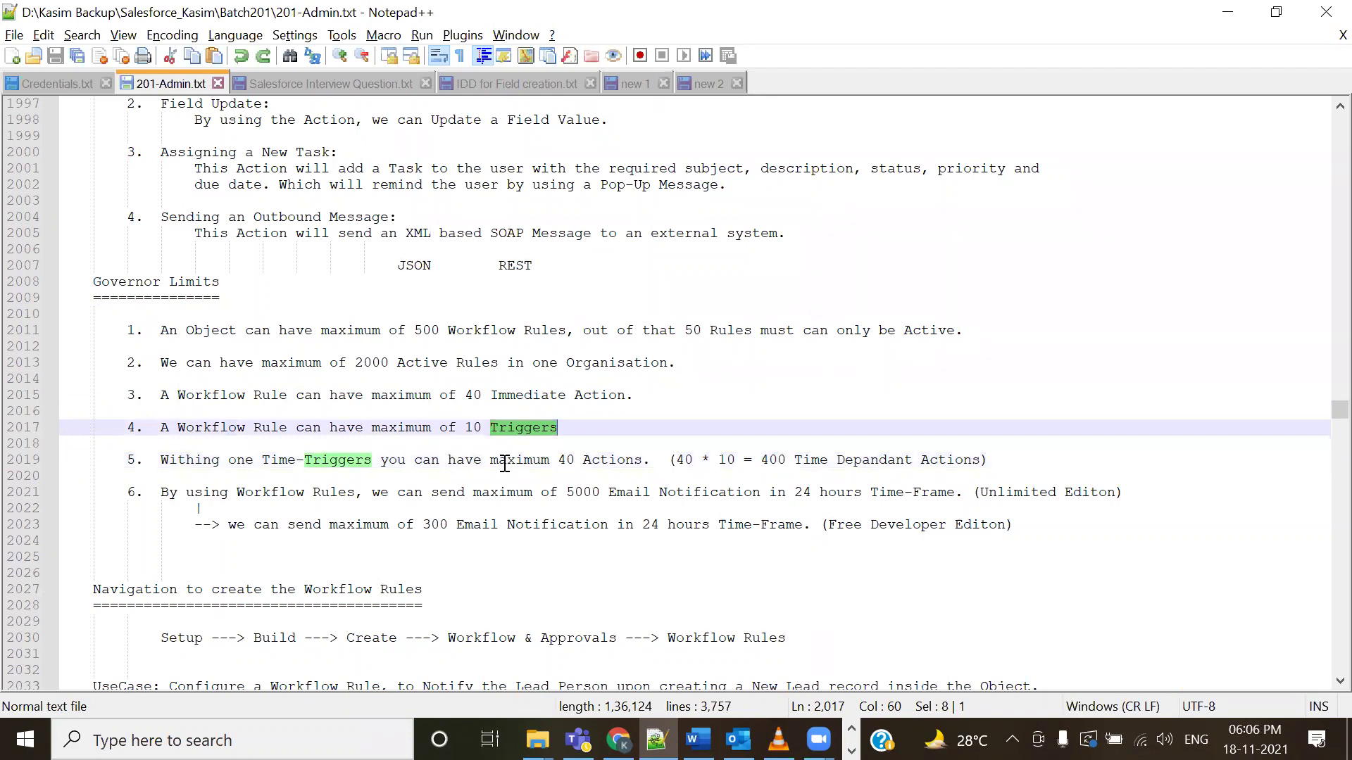
click(504, 464)
double_click(566, 459)
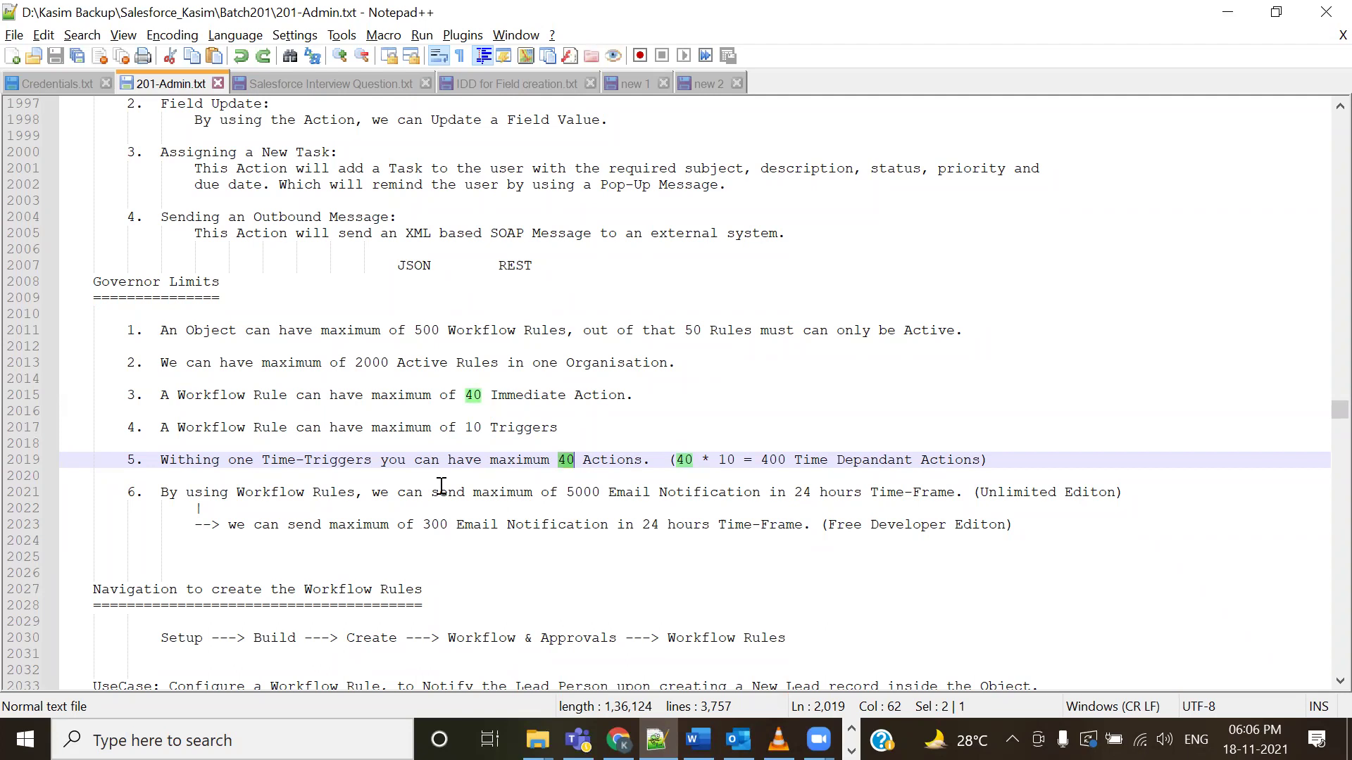
- Remove the bookmark from the "Time-Dependent Actions (Time Triggers) + Field Update" heading line
scroll(441, 486, down, 20)
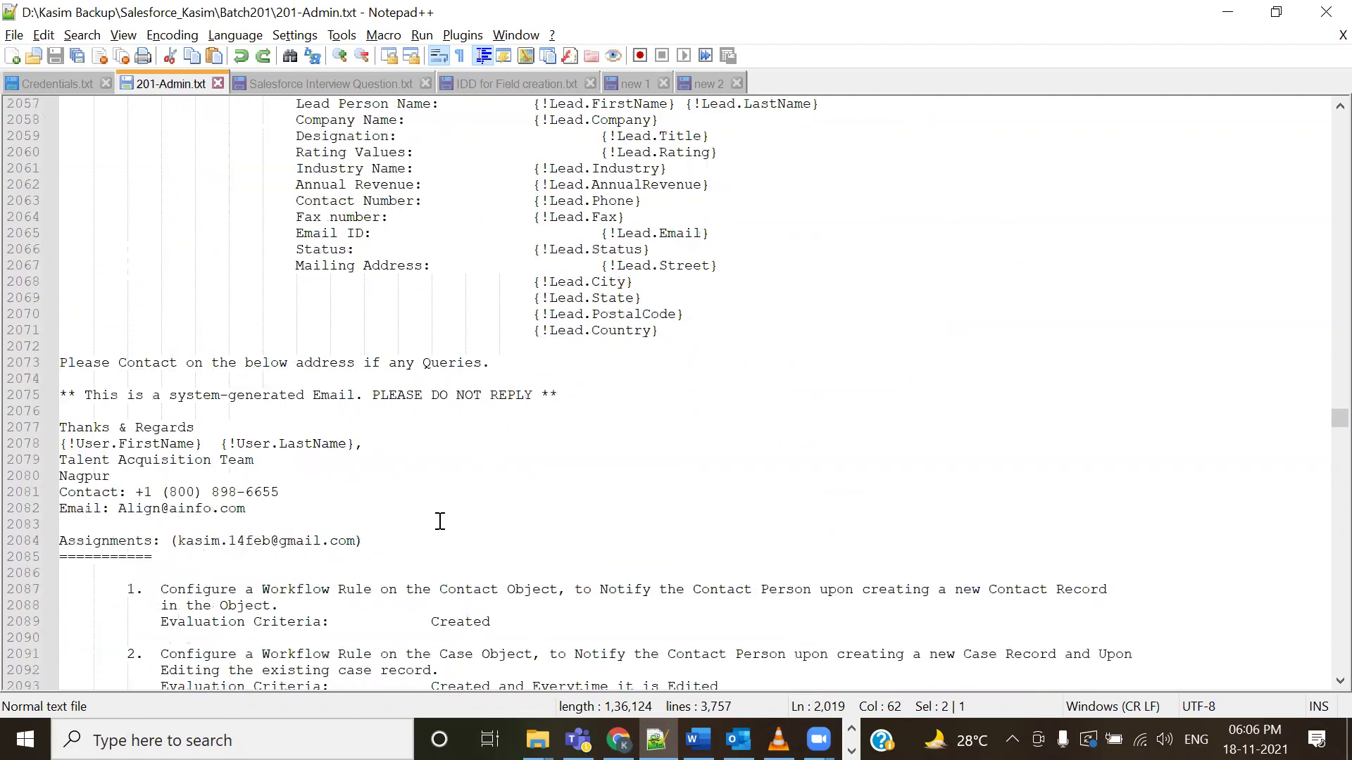
scroll(442, 528, down, 4)
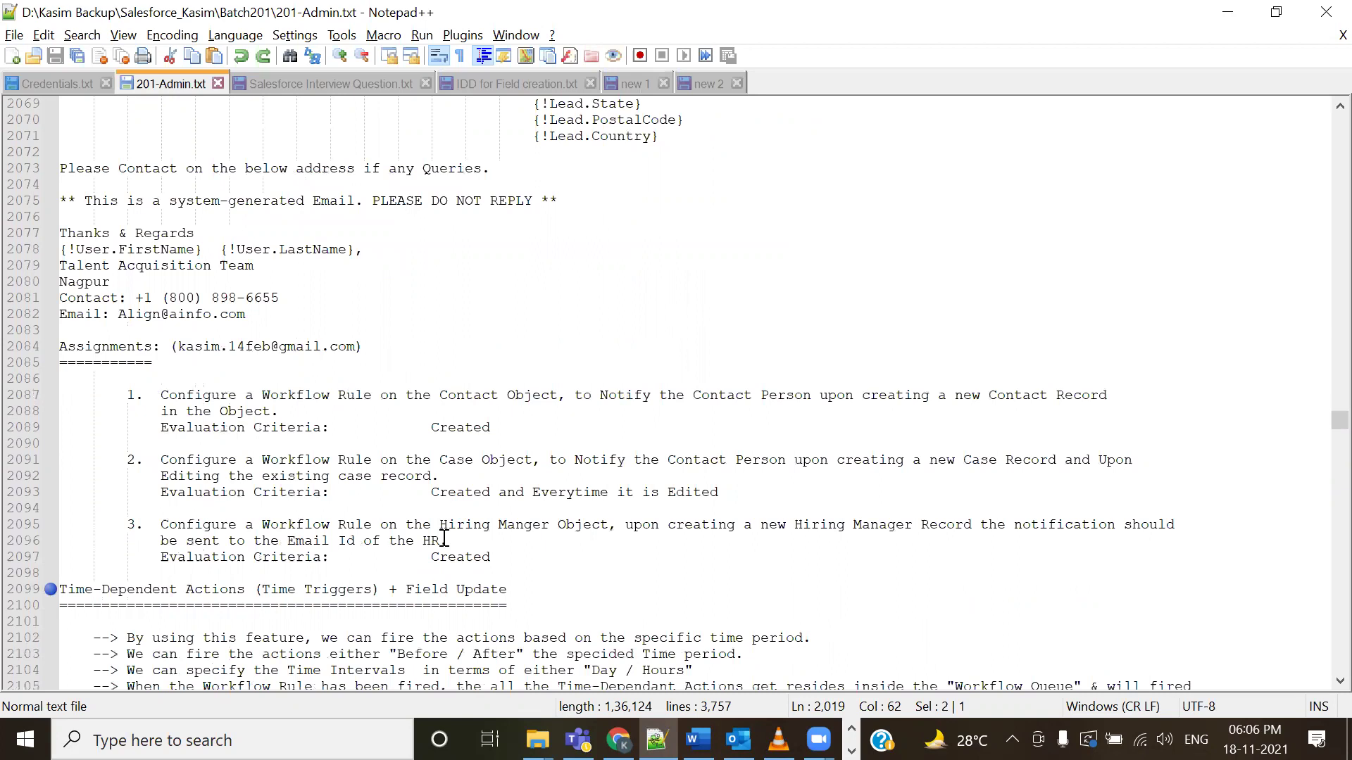
scroll(444, 540, down, 7)
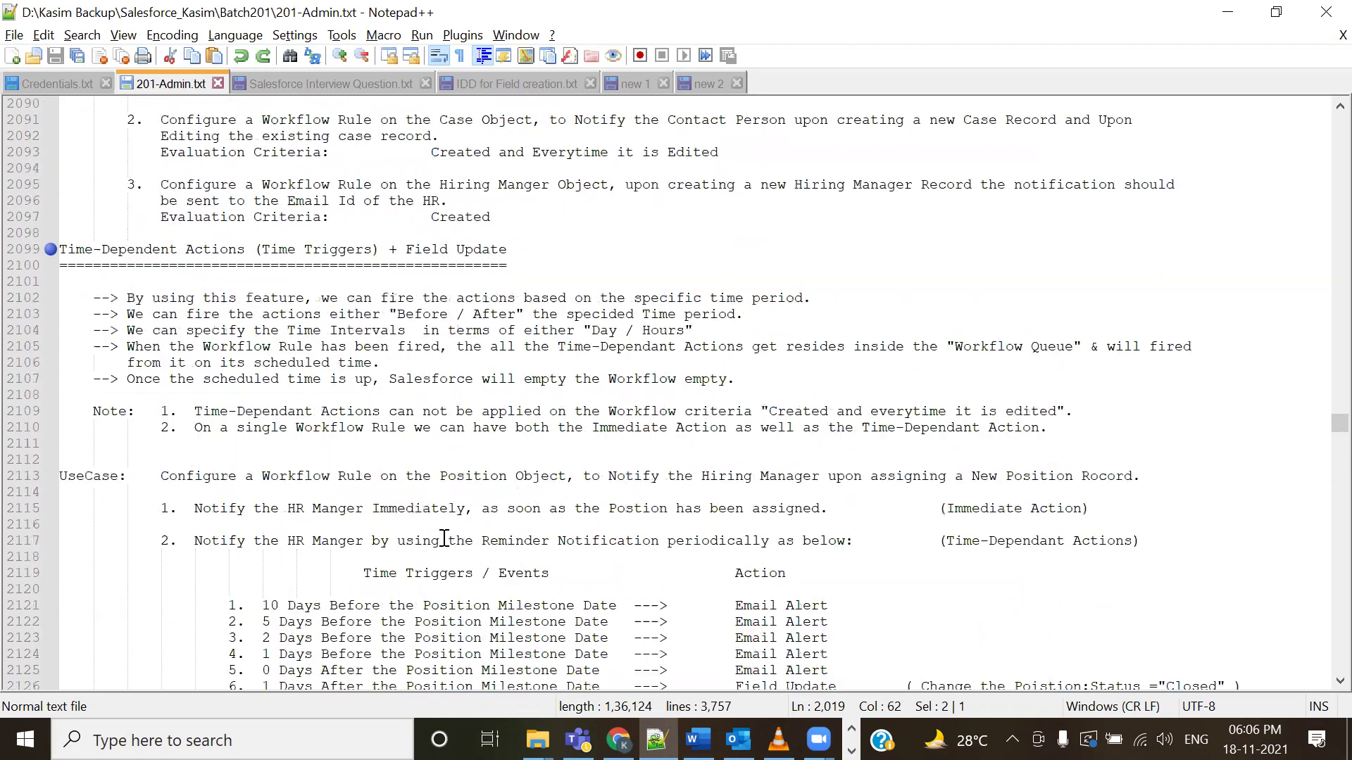
scroll(456, 560, down, 2)
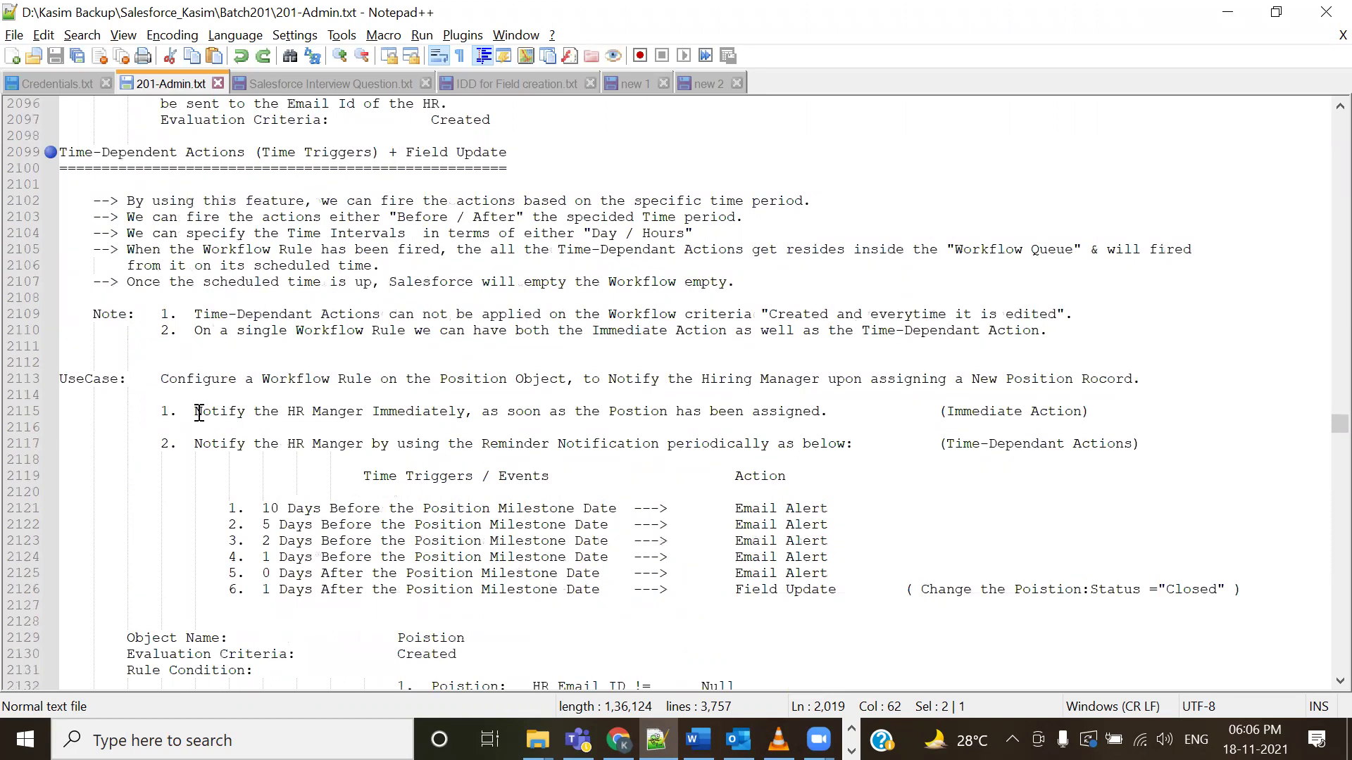
click(45, 154)
- Highlight the Position object use case text about configuring a workflow rule and notifying the hiring manager of a new position
click(162, 377)
drag(390, 373, 567, 374)
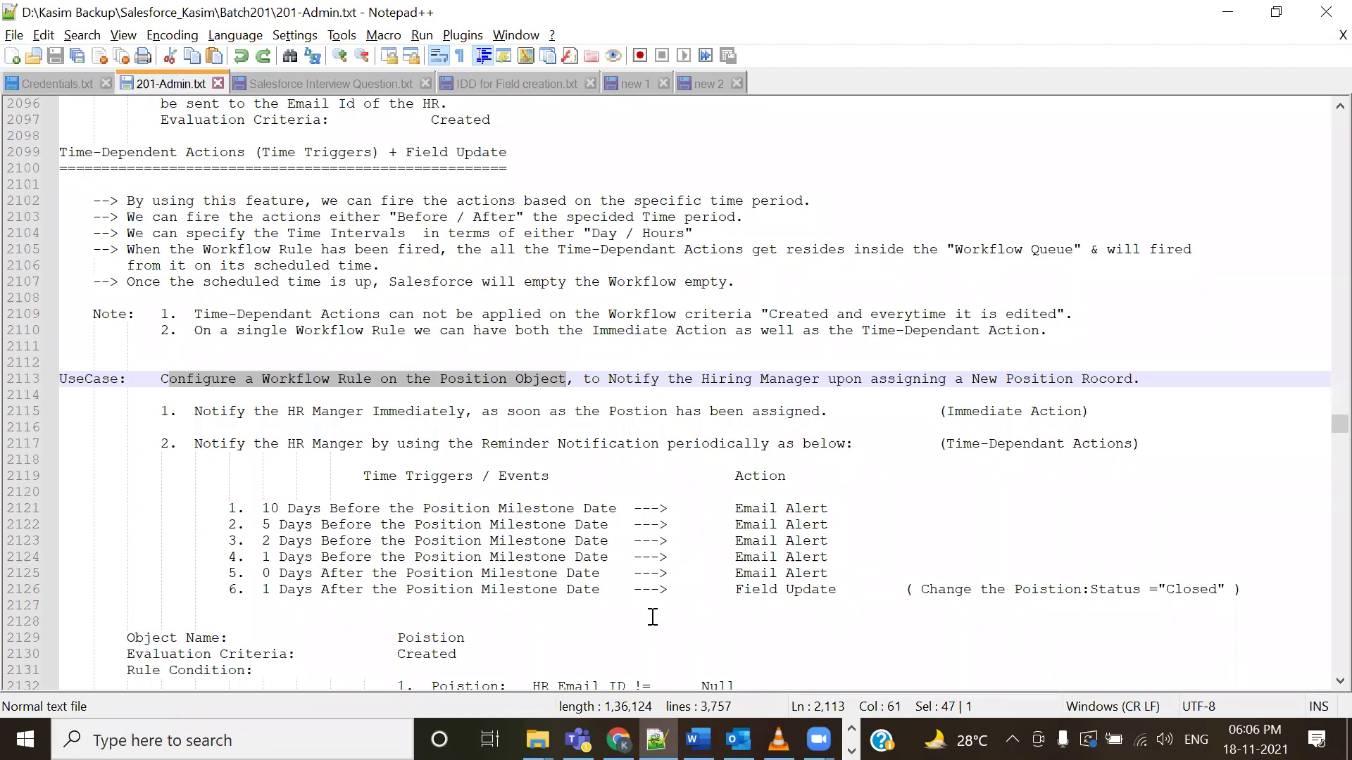
drag(599, 378, 1056, 380)
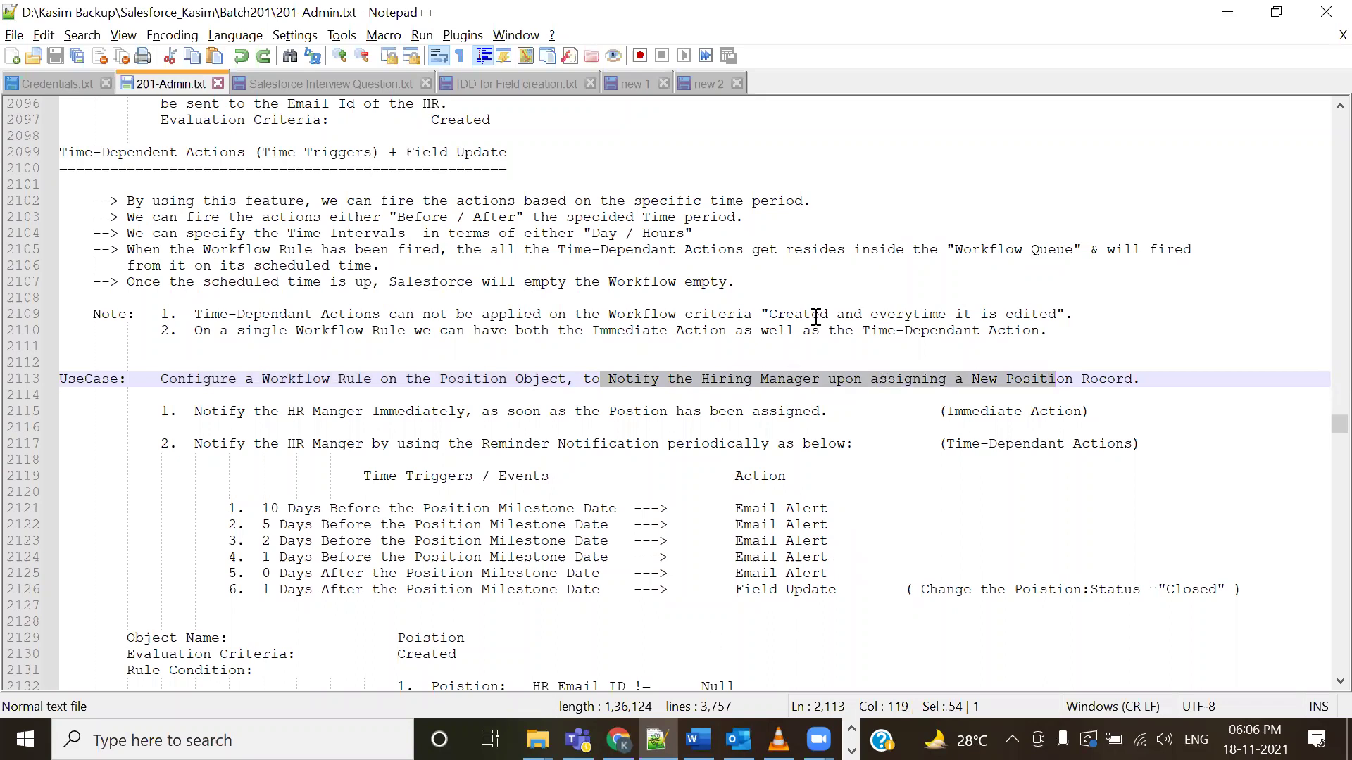
- Switch to Salesforce in Chrome and open a new Position record form to view its fields
key(alt+Tab)
click(711, 198)
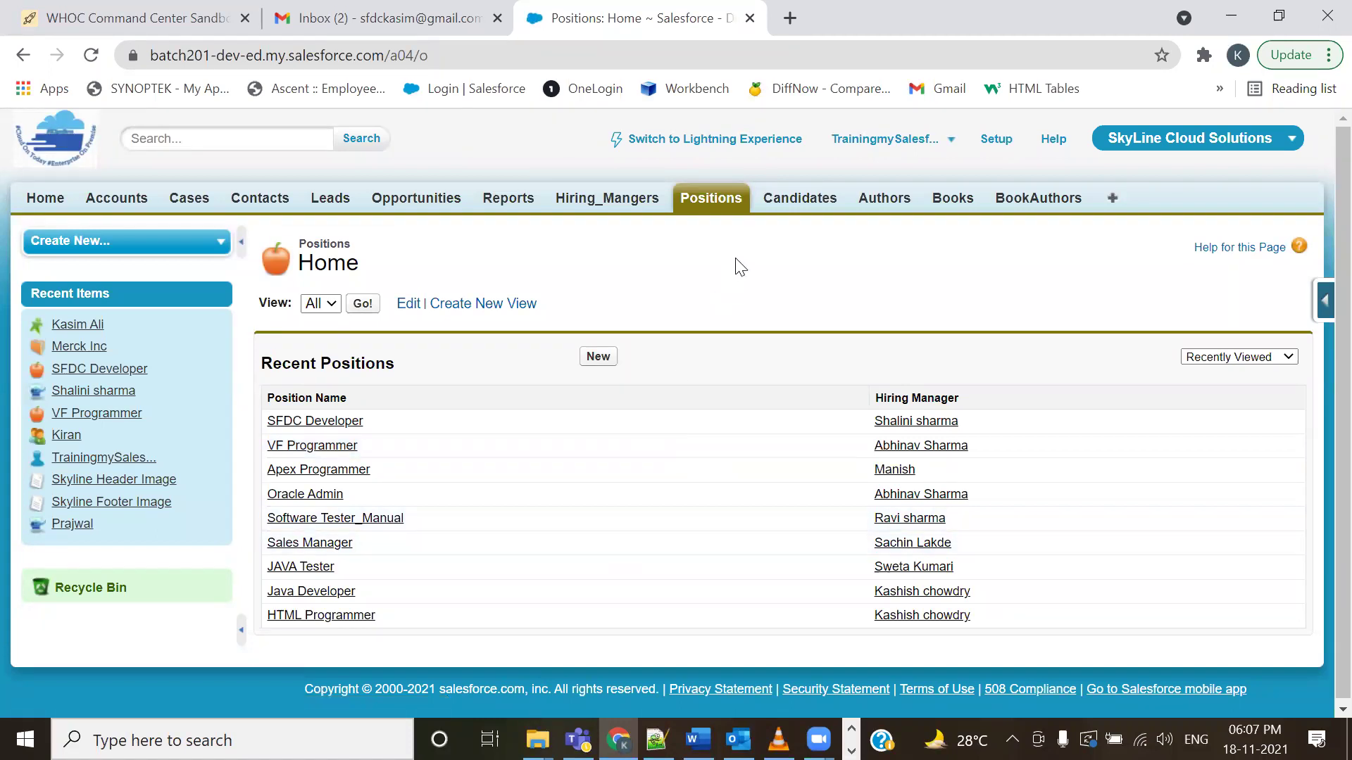
click(598, 357)
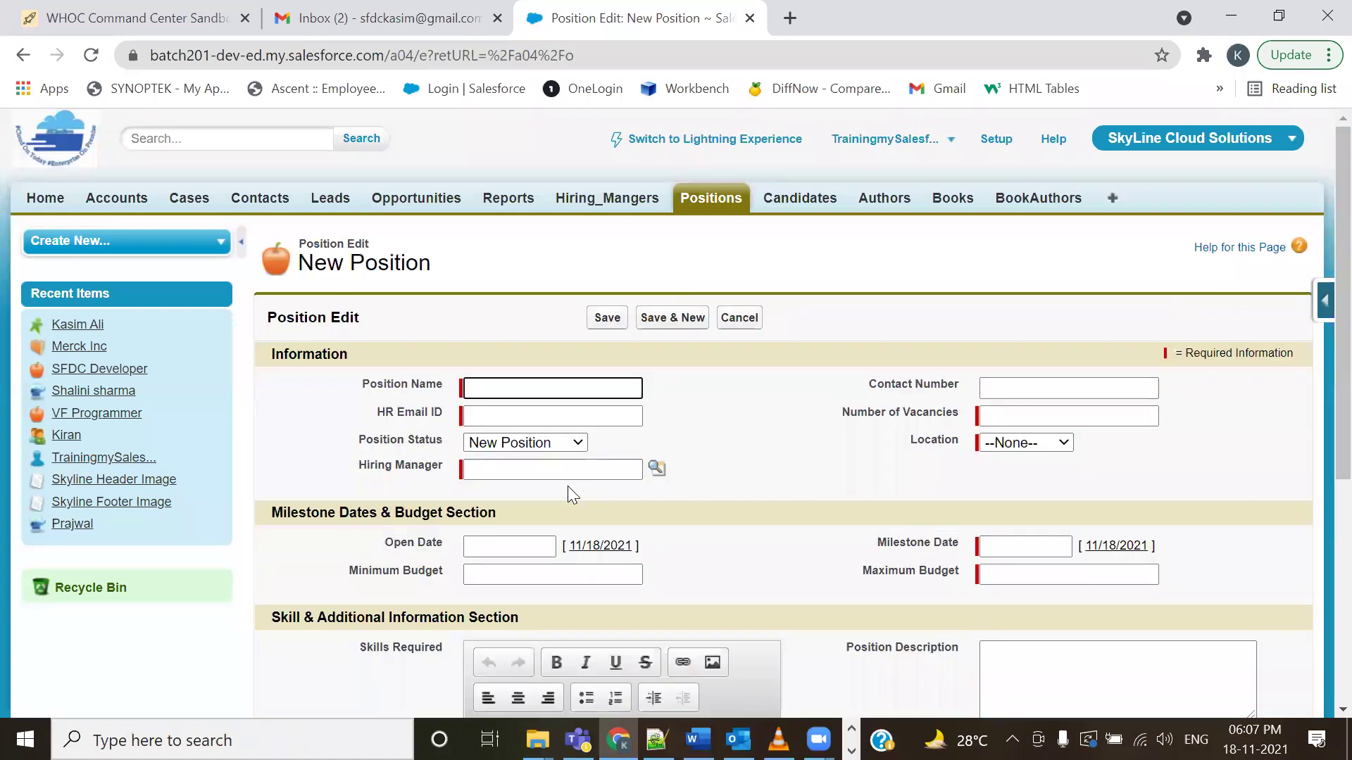
scroll(568, 487, down, 2)
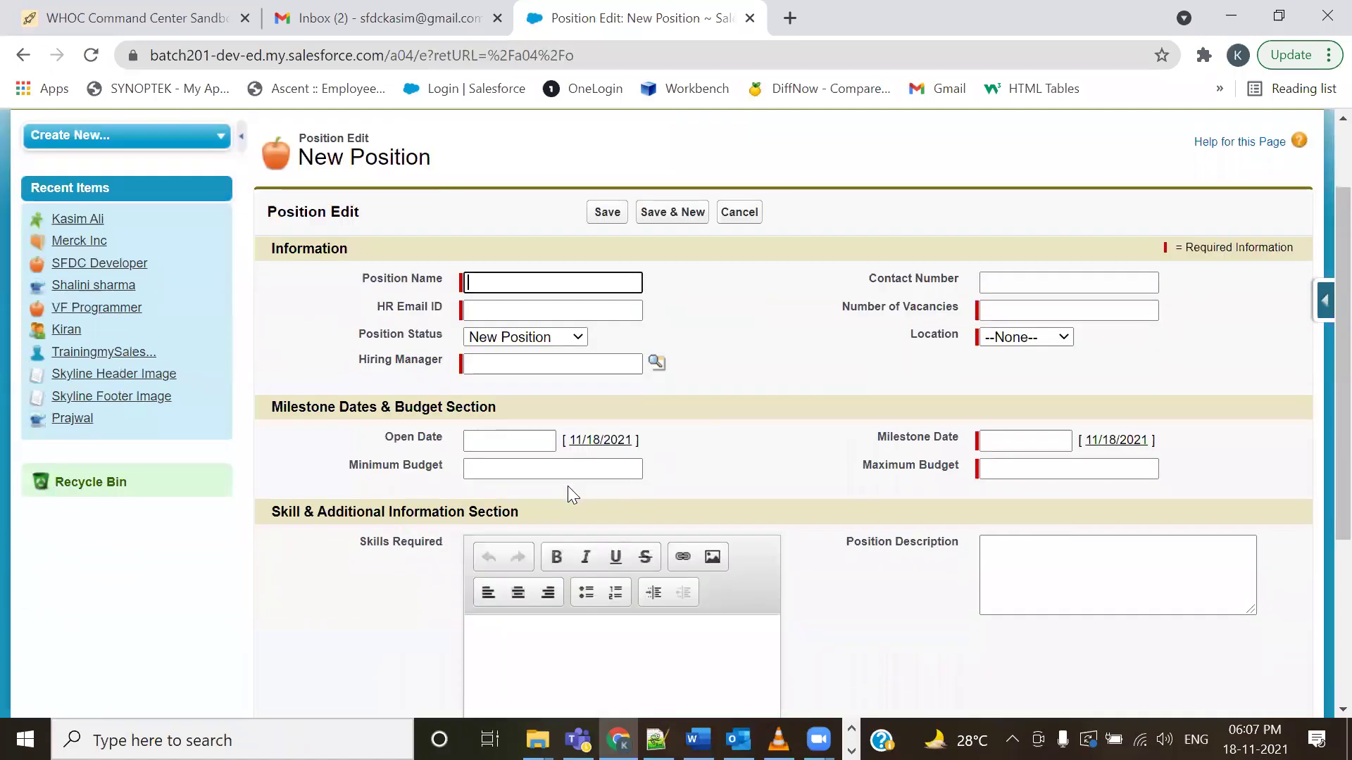
- Look up a hiring manager for the new position and fill in Manager as the position name along with the HR email ID
click(656, 362)
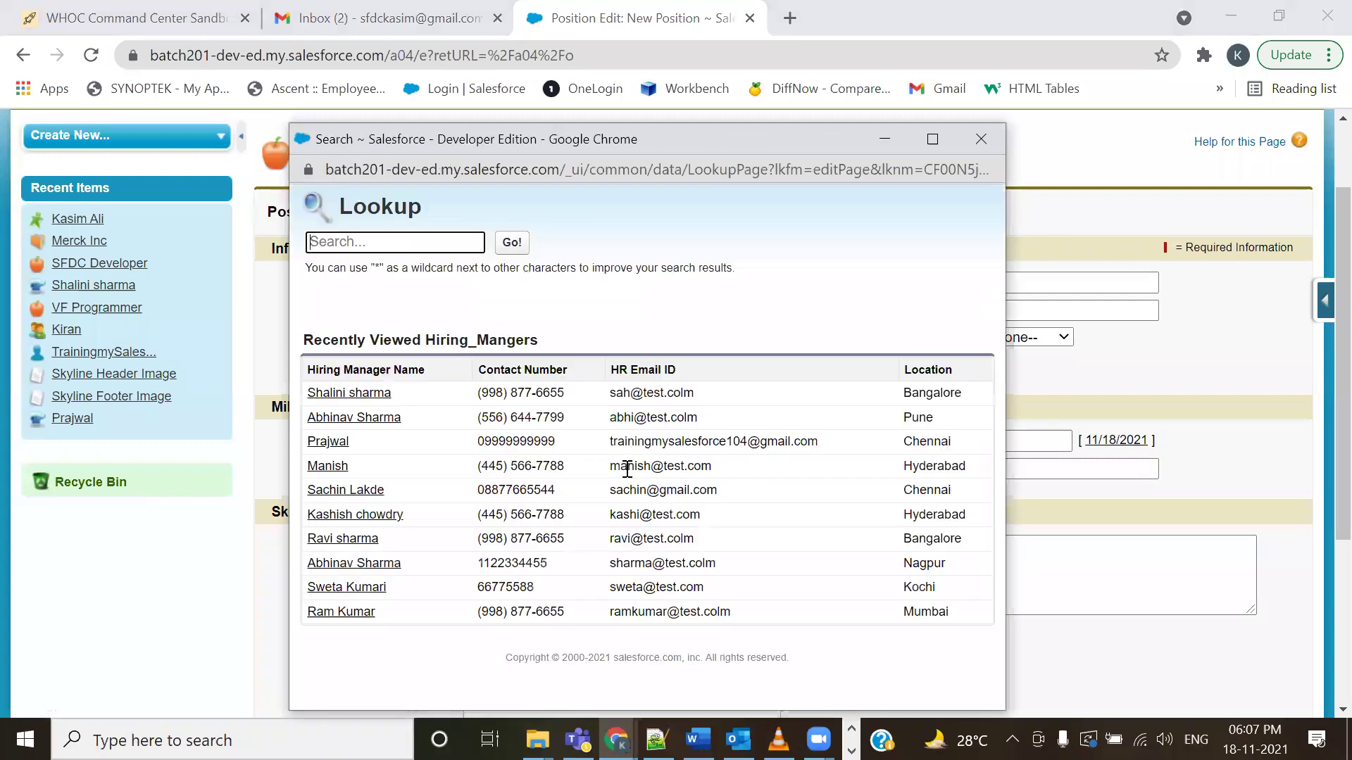
click(328, 441)
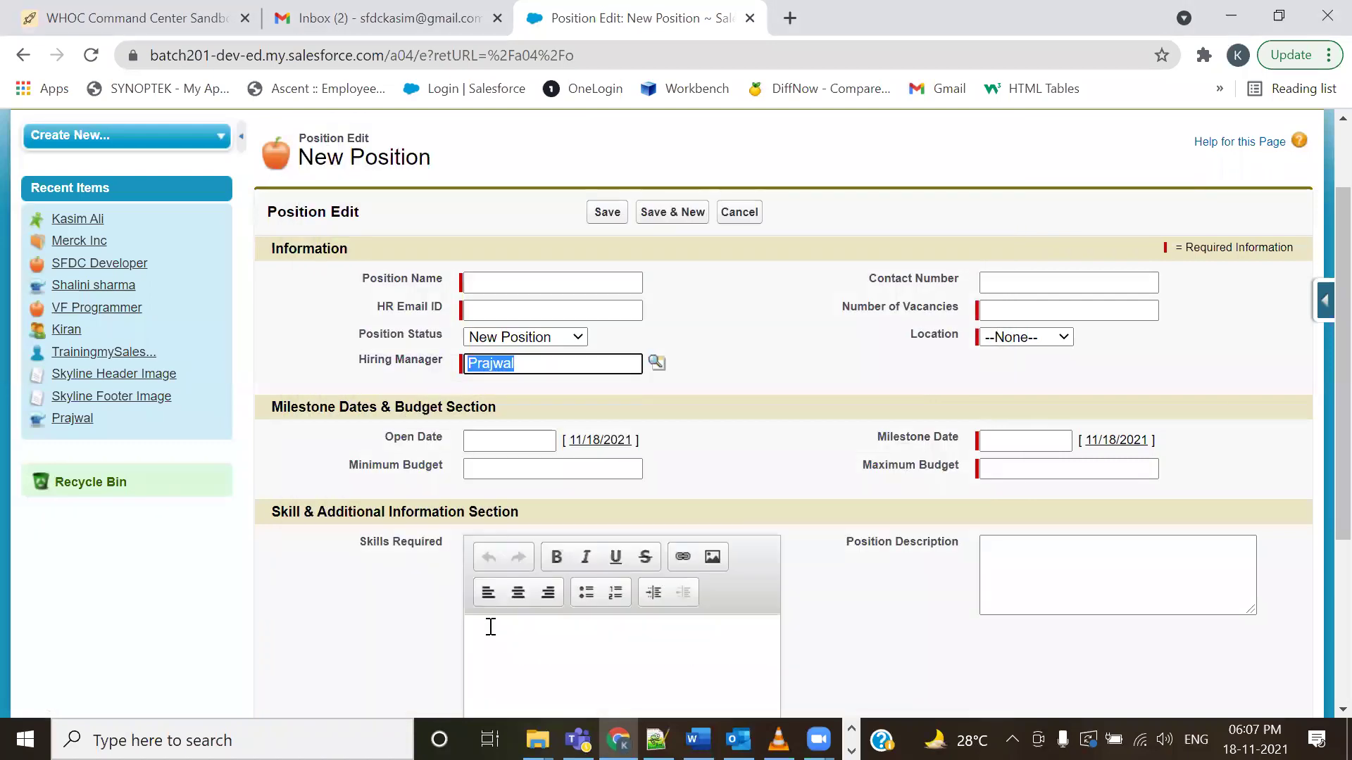
click(570, 281)
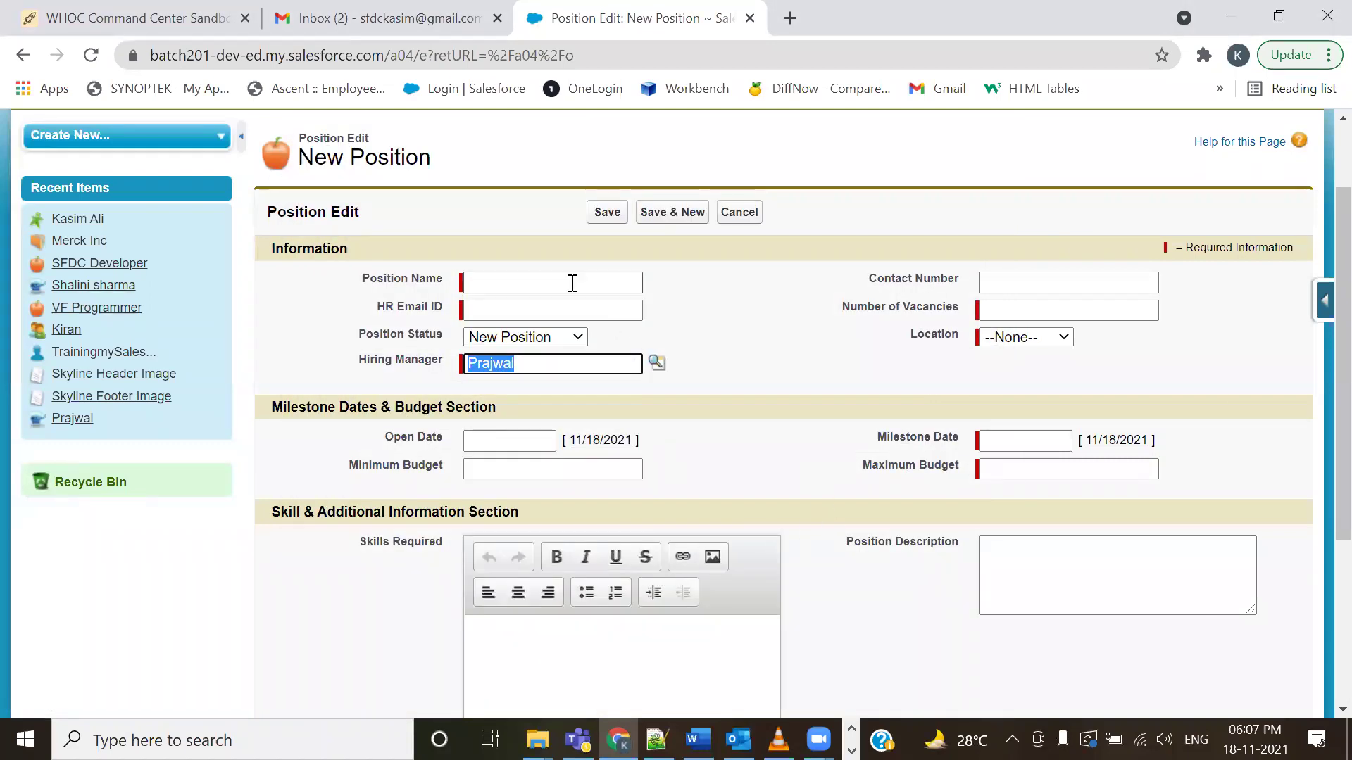
click(606, 589)
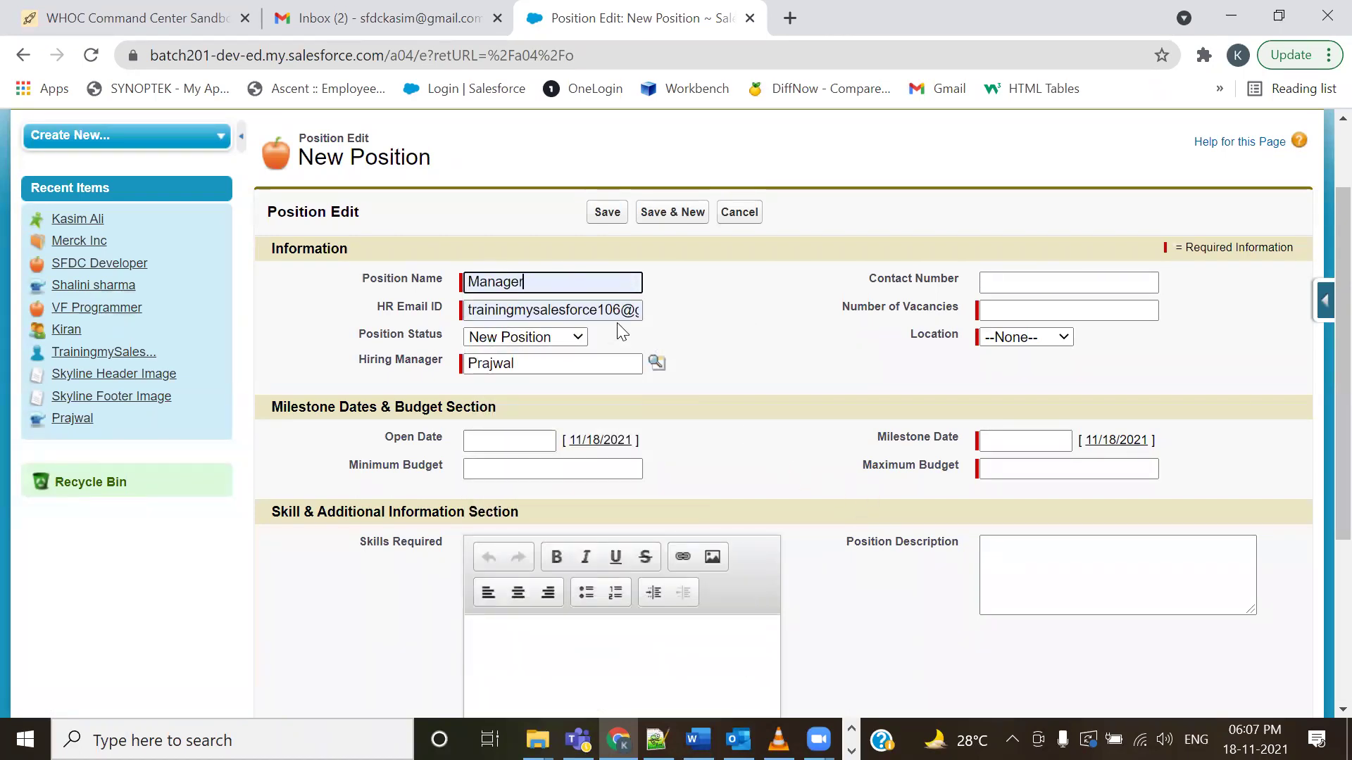
- Highlight the Hiring Manager and HR Email ID labels on the new position form and check the HR email value
click(353, 358)
drag(354, 361, 441, 363)
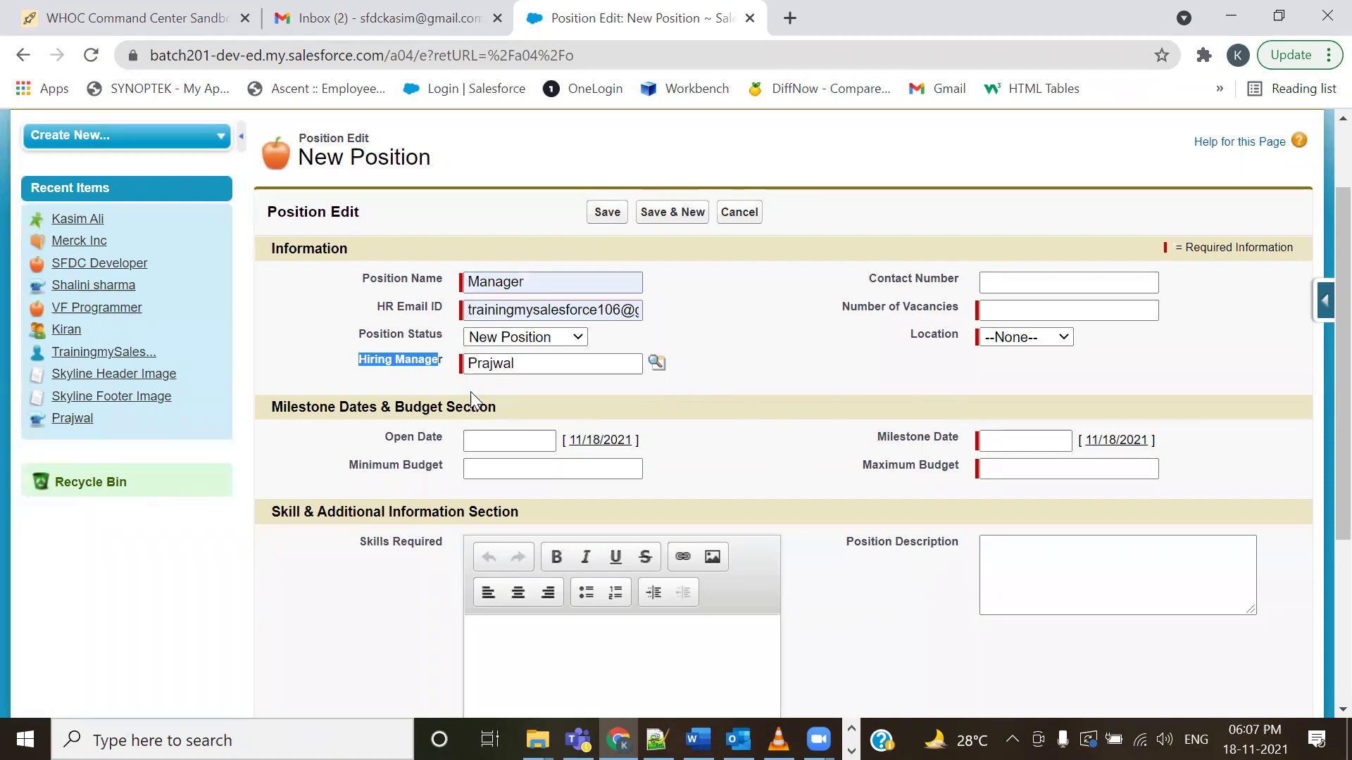
click(430, 363)
click(384, 303)
drag(383, 308, 442, 308)
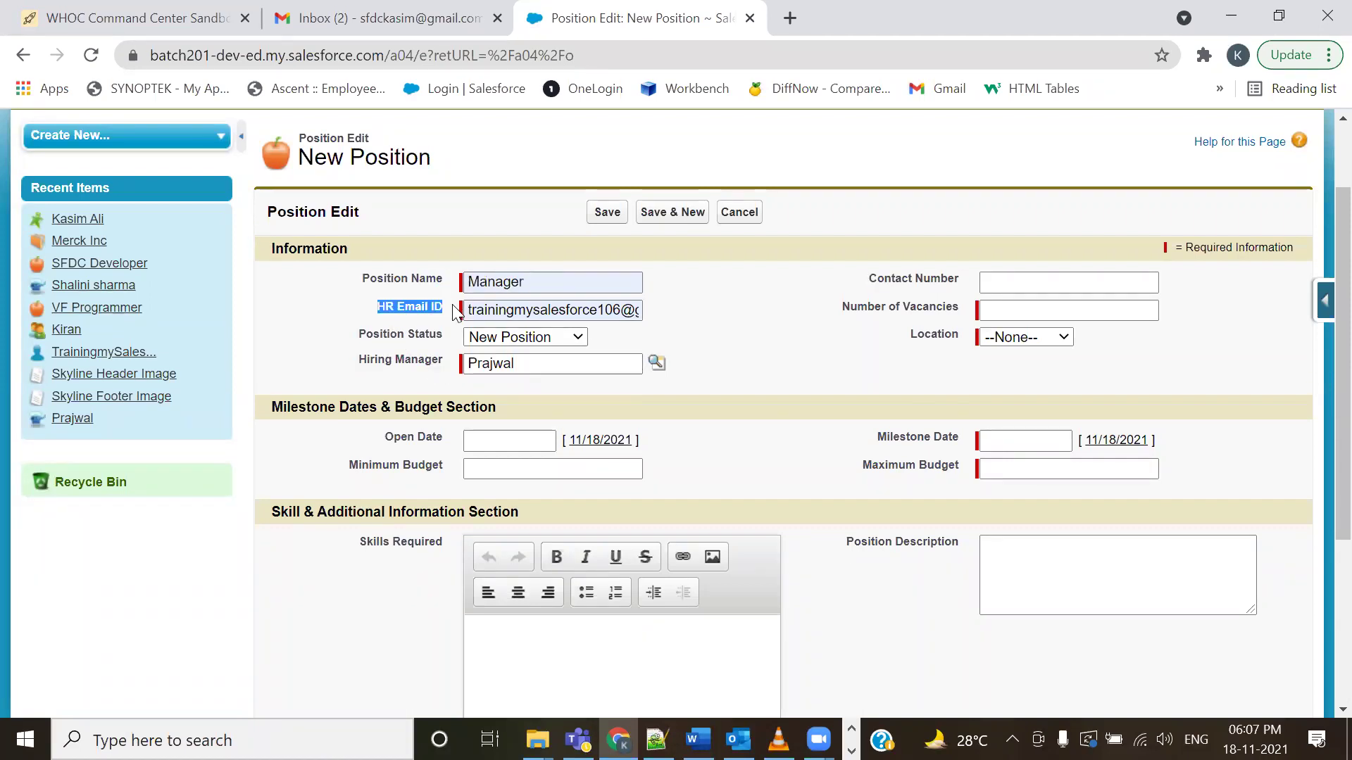
double_click(592, 310)
click(815, 314)
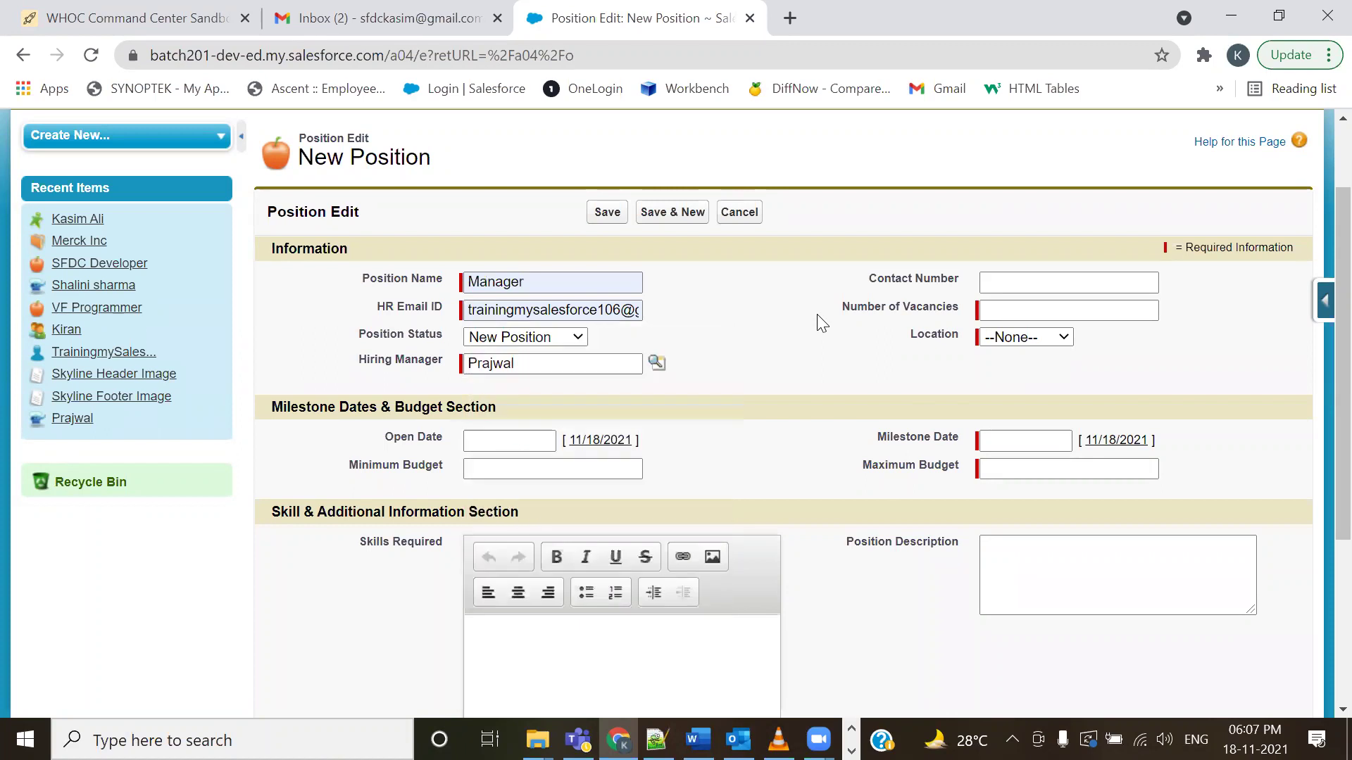
- Point out the chosen hiring manager's name and highlight the Hiring Manager label in the Information section
drag(526, 362, 477, 363)
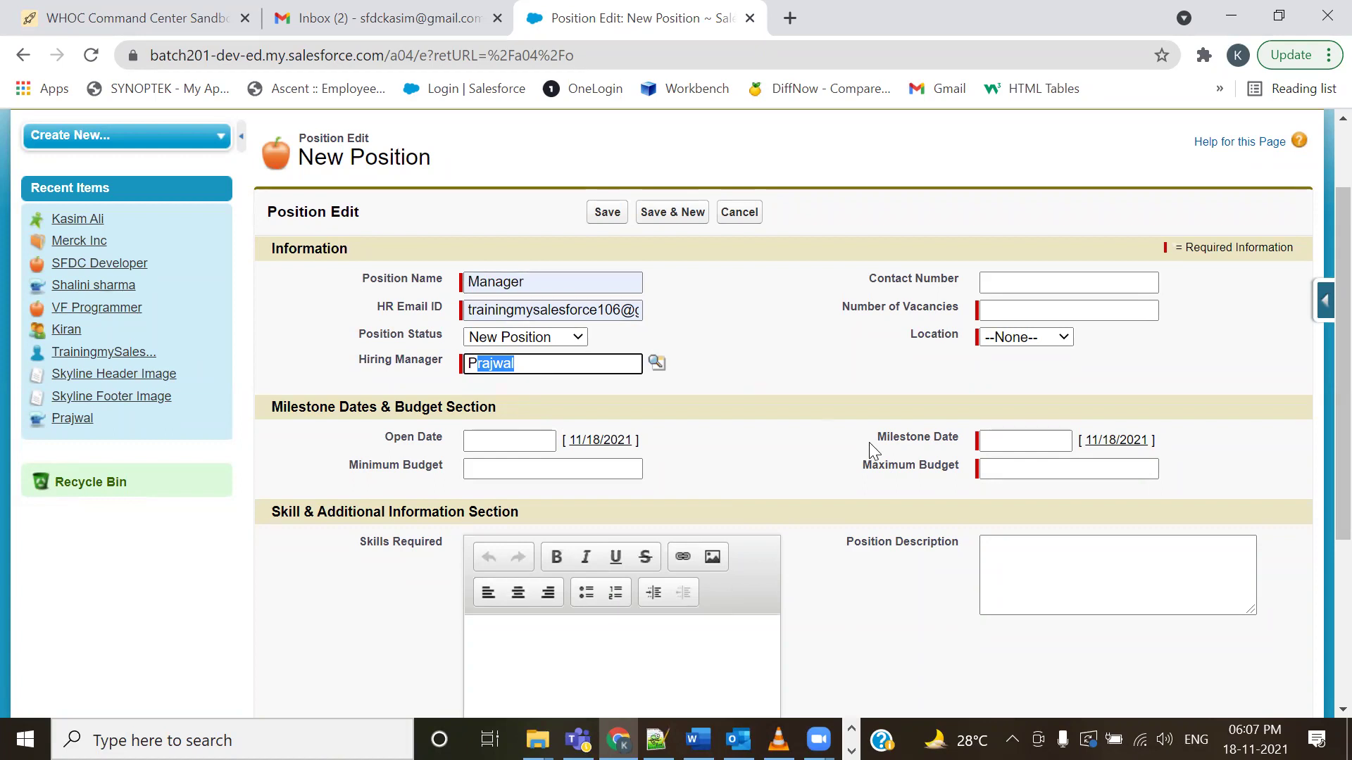
scroll(870, 440, down, 1)
scroll(871, 441, up, 3)
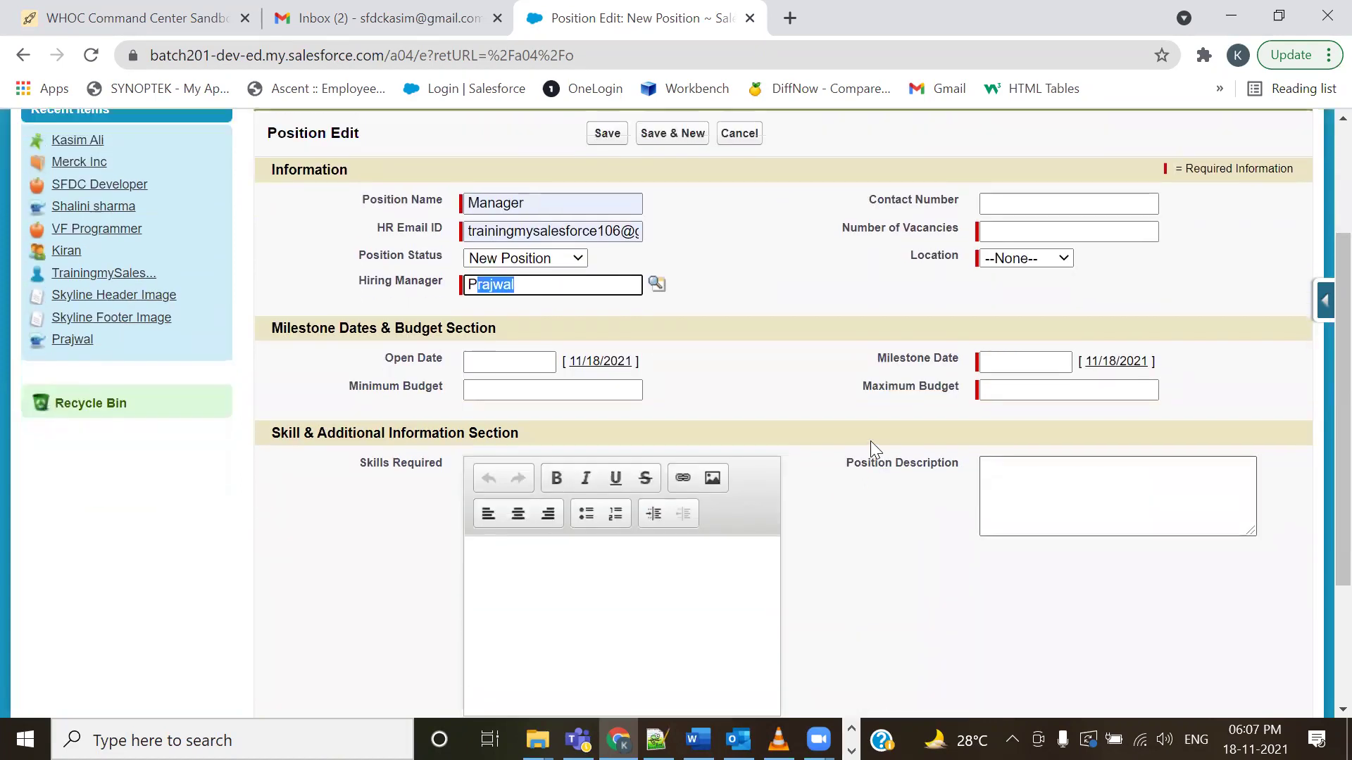
drag(358, 466, 437, 475)
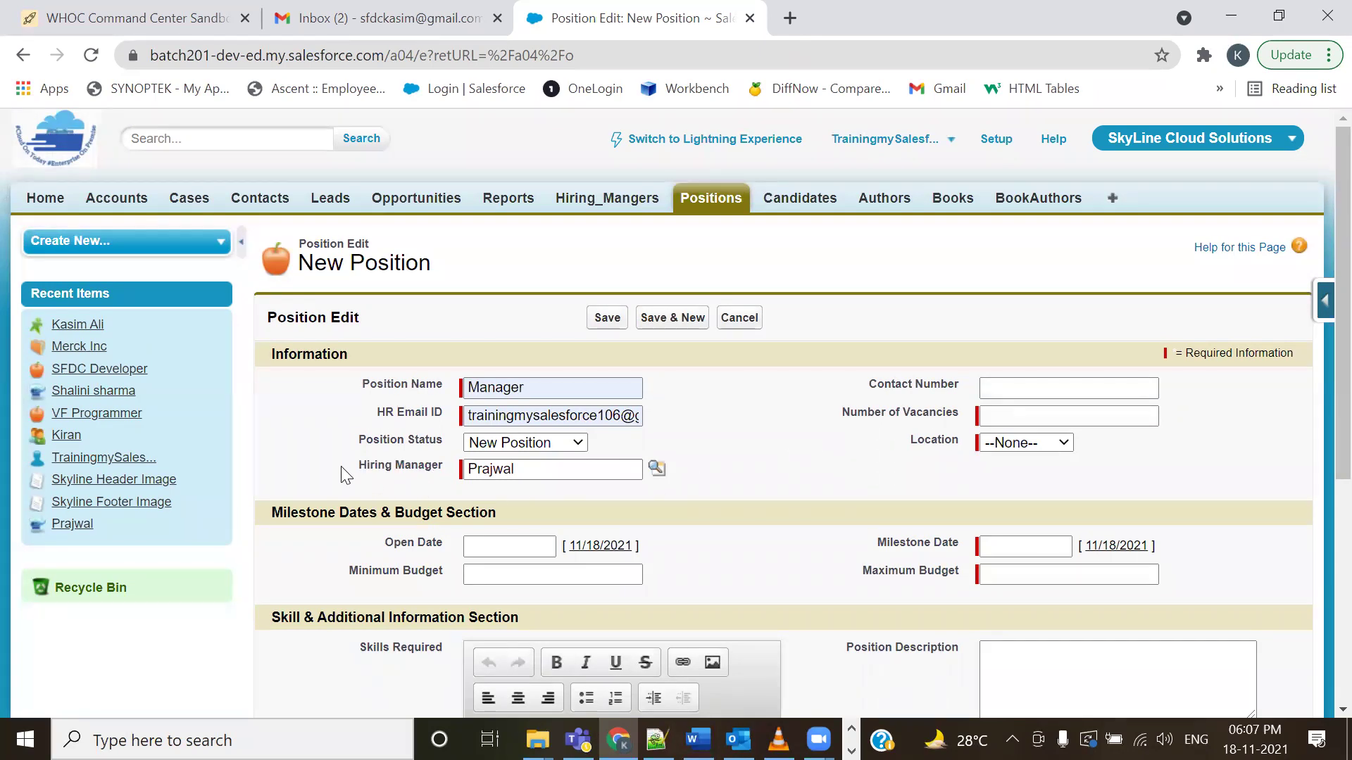
drag(349, 468, 445, 464)
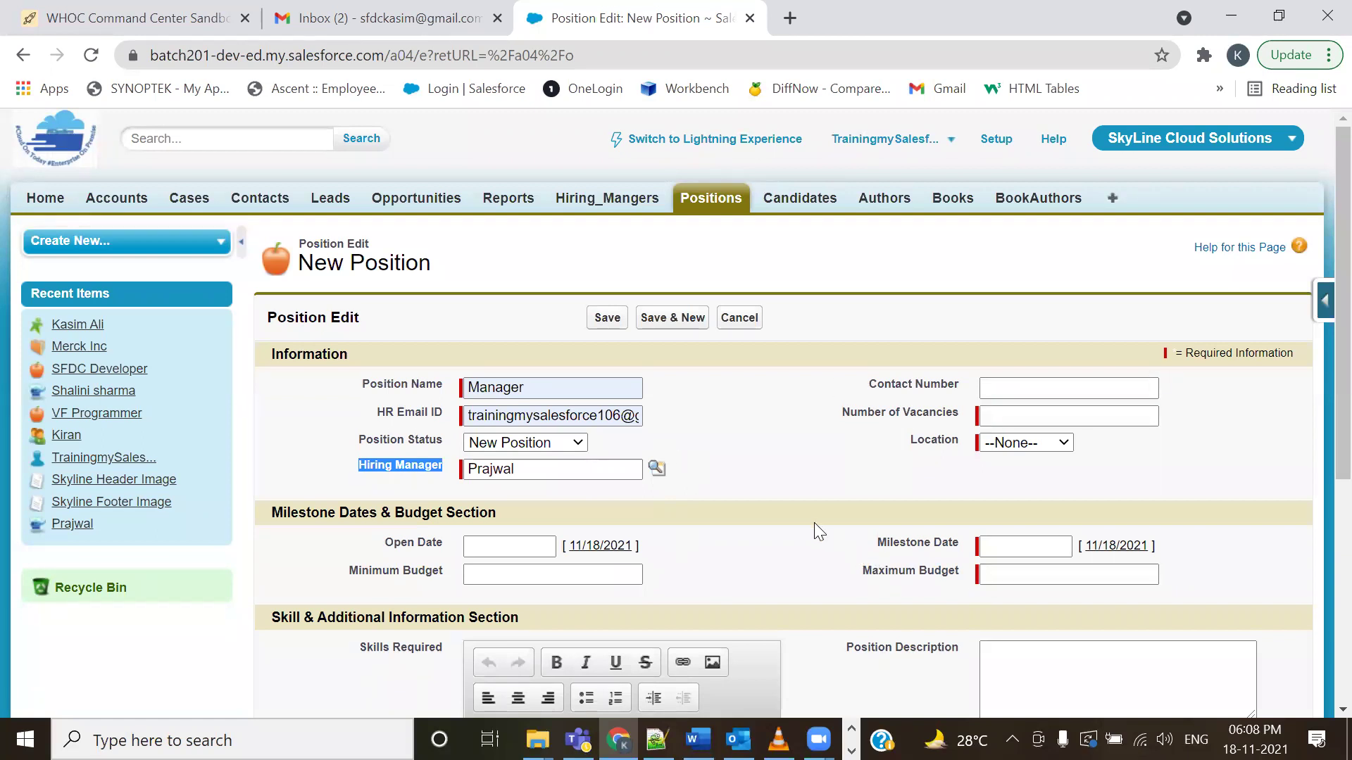
- Examine the Milestone Date, Number of Vacancies, Location, Minimum Budget and Maximum Budget fields, highlighting the date, vacancy and budget labels
scroll(797, 503, down, 1)
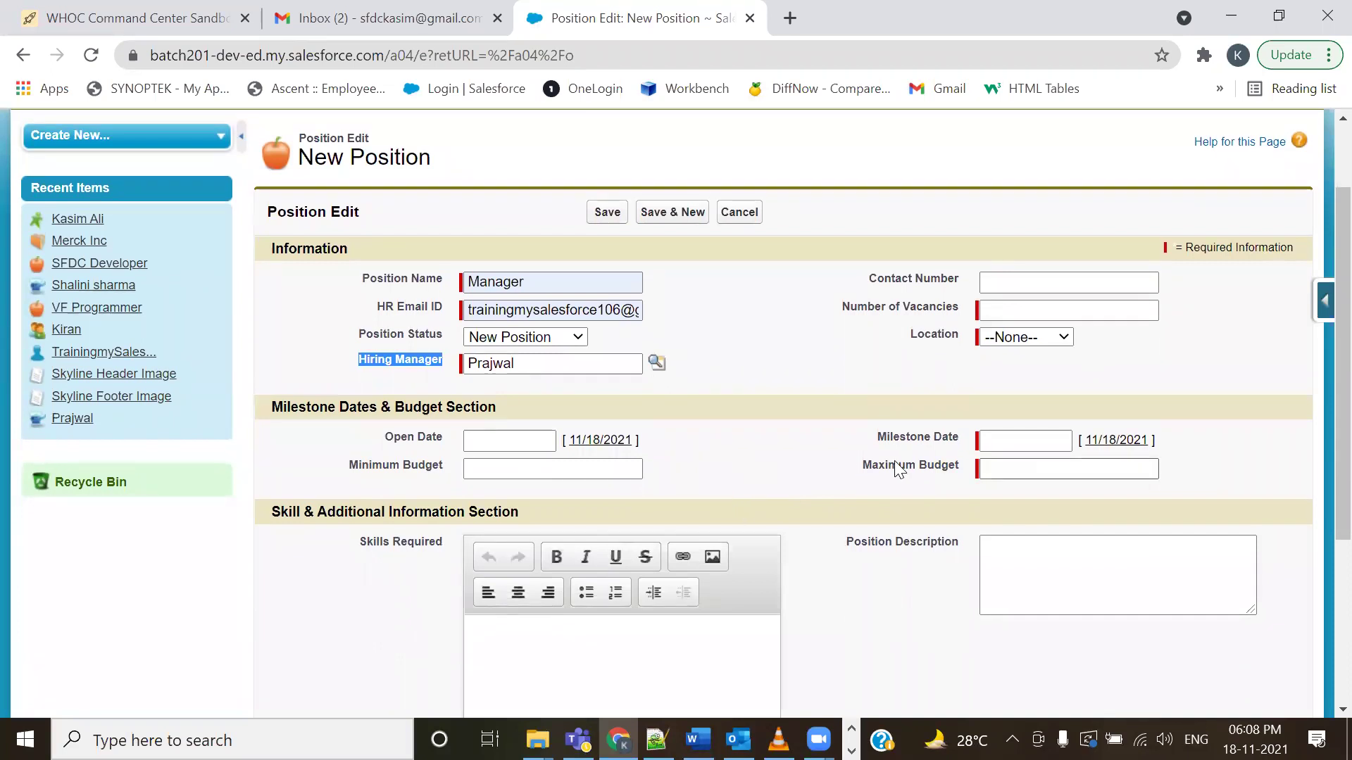
drag(878, 438, 952, 442)
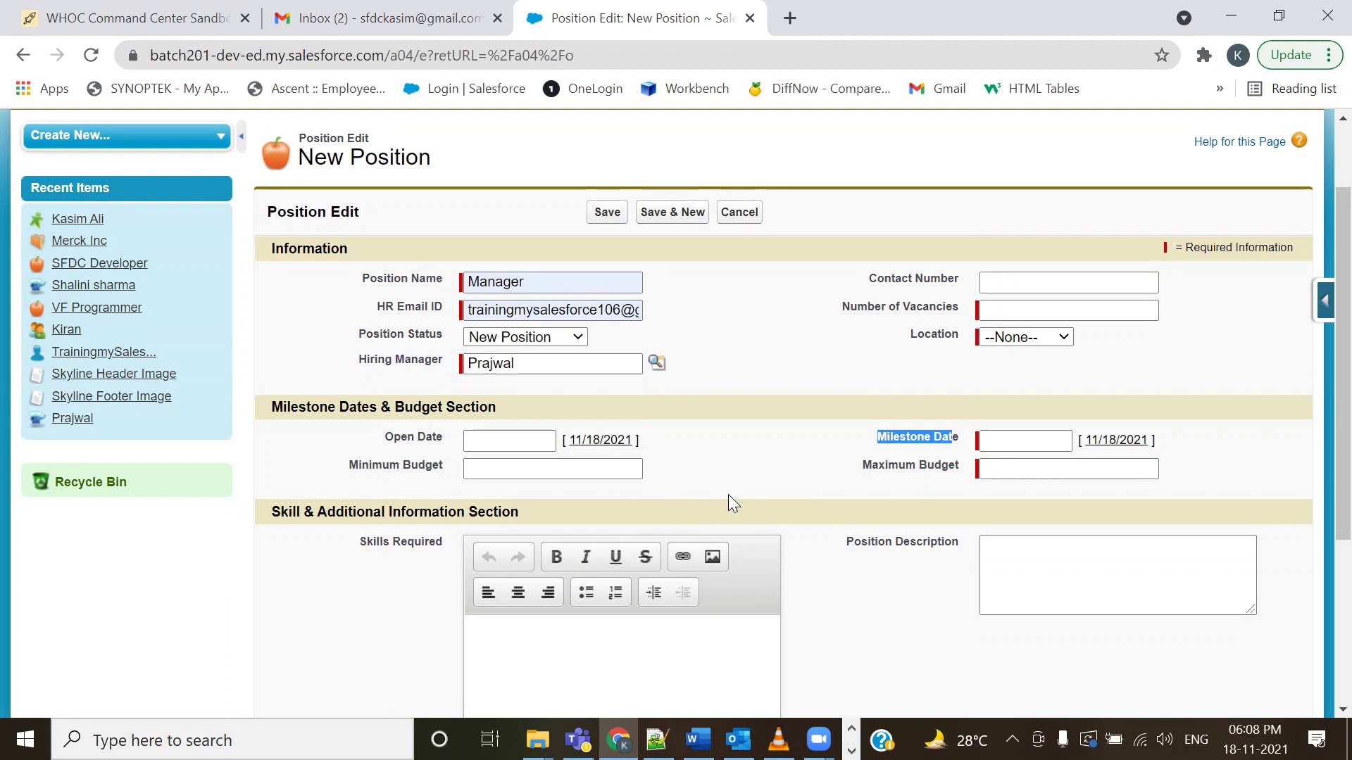
drag(843, 307, 945, 309)
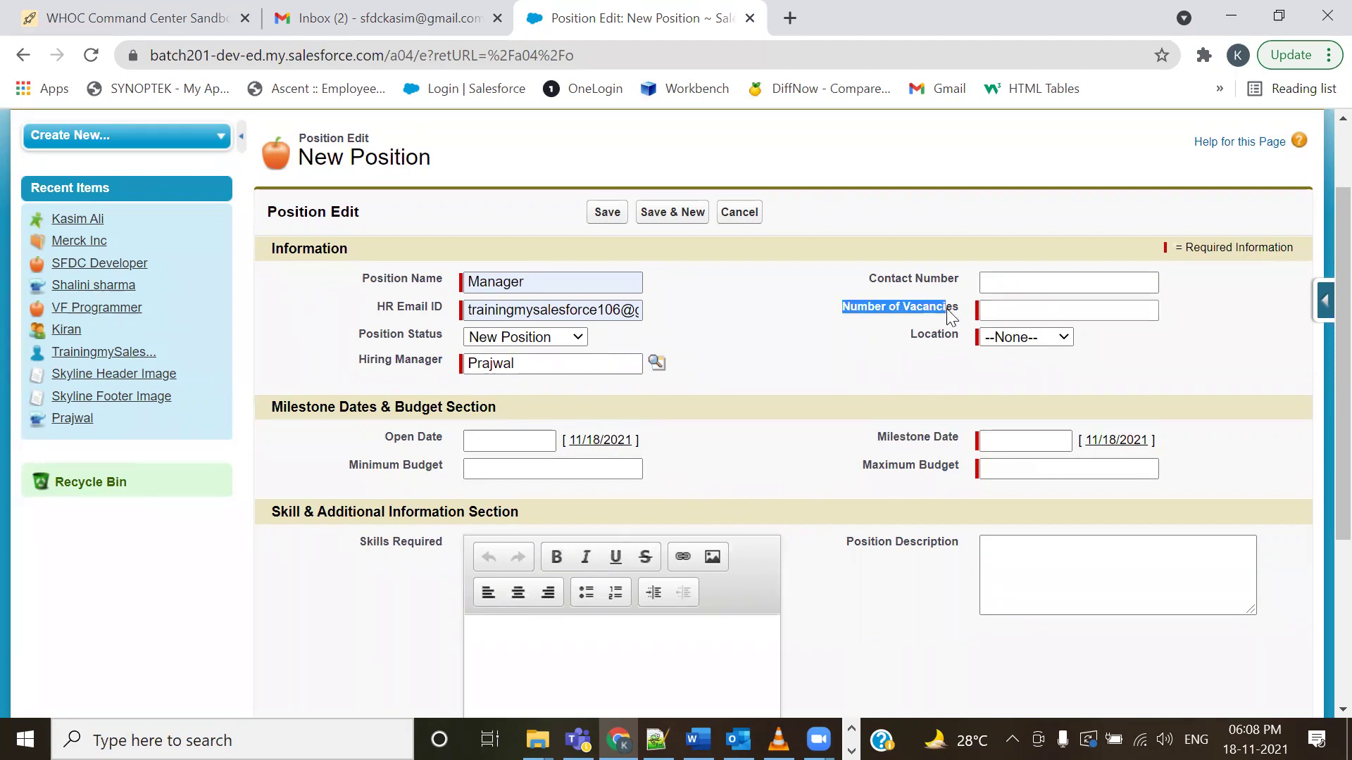
click(1061, 338)
click(916, 377)
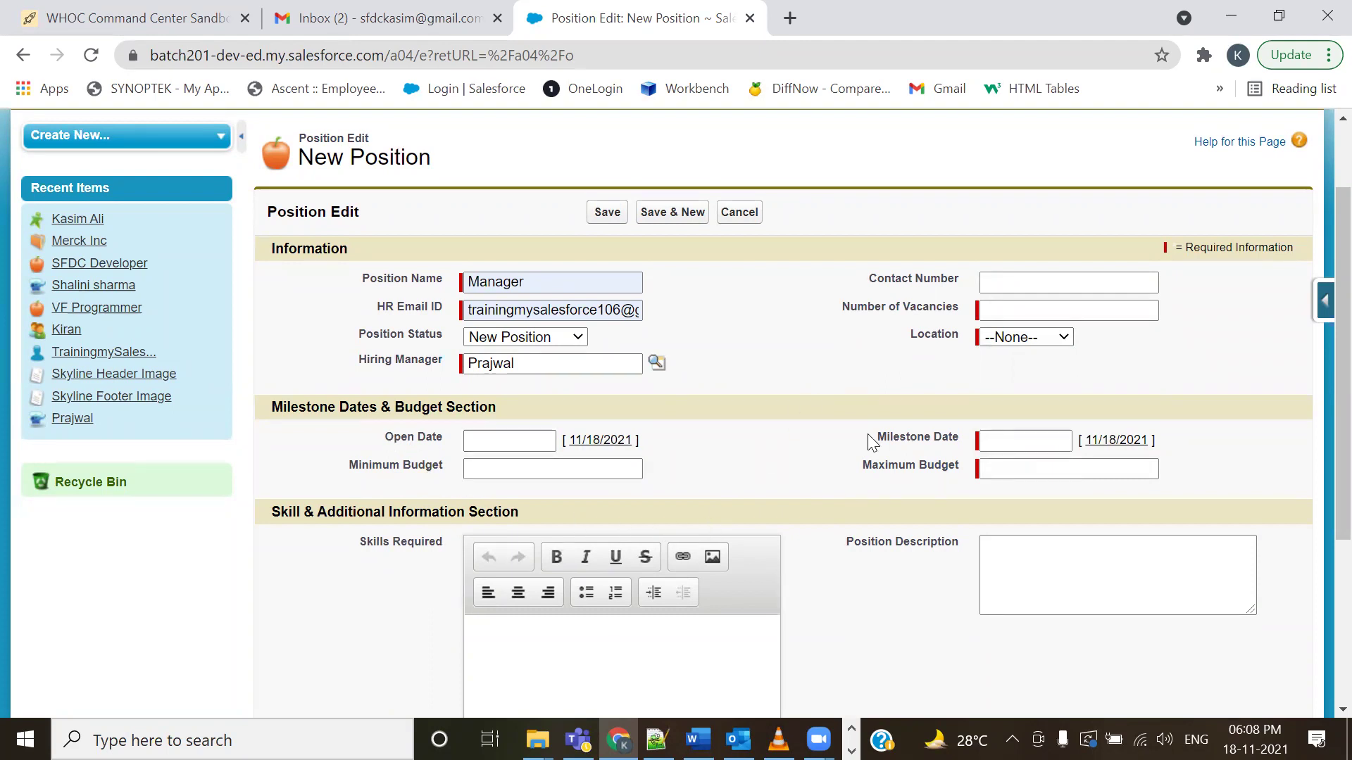
drag(332, 472, 450, 471)
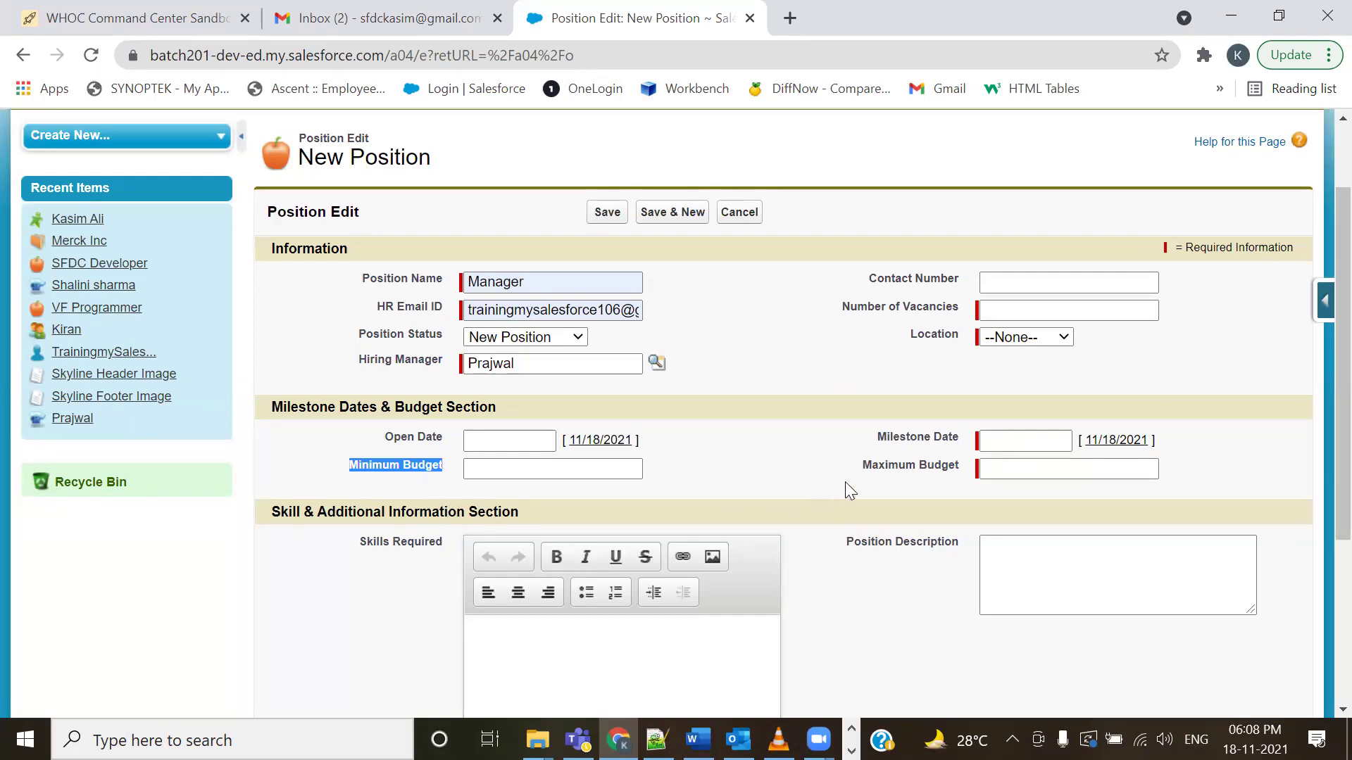
drag(861, 466, 944, 474)
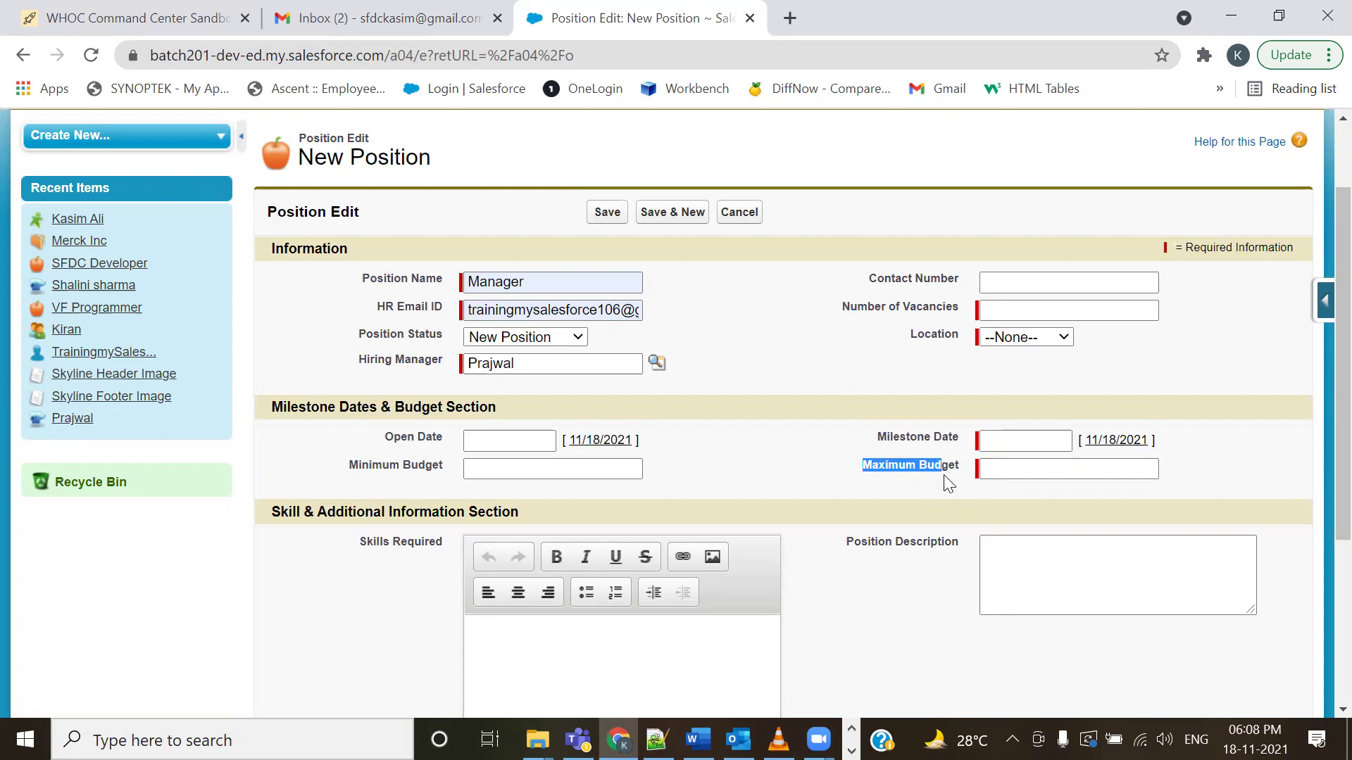
- Leave the position form for Setup and open the New Position Creation Notification Template from the Classic Email Templates
scroll(1061, 232, up, 2)
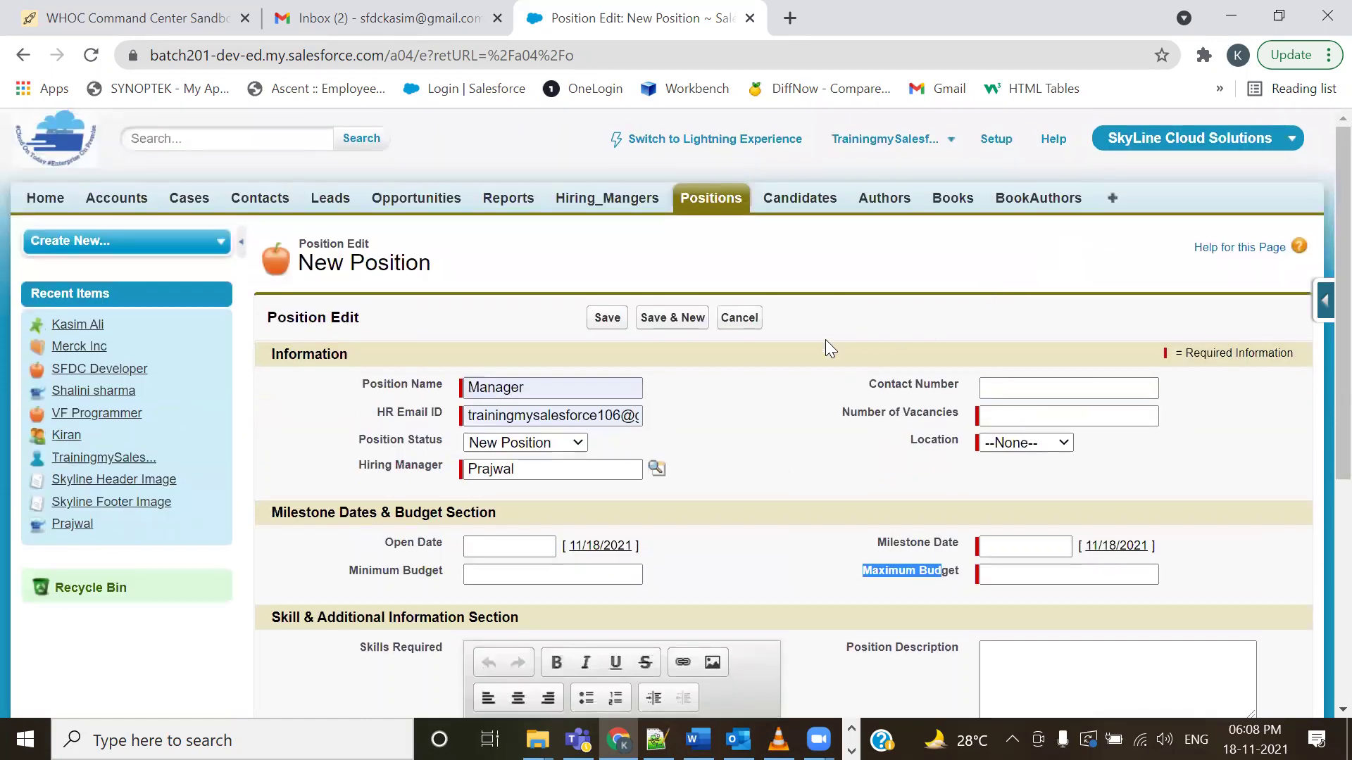
click(996, 139)
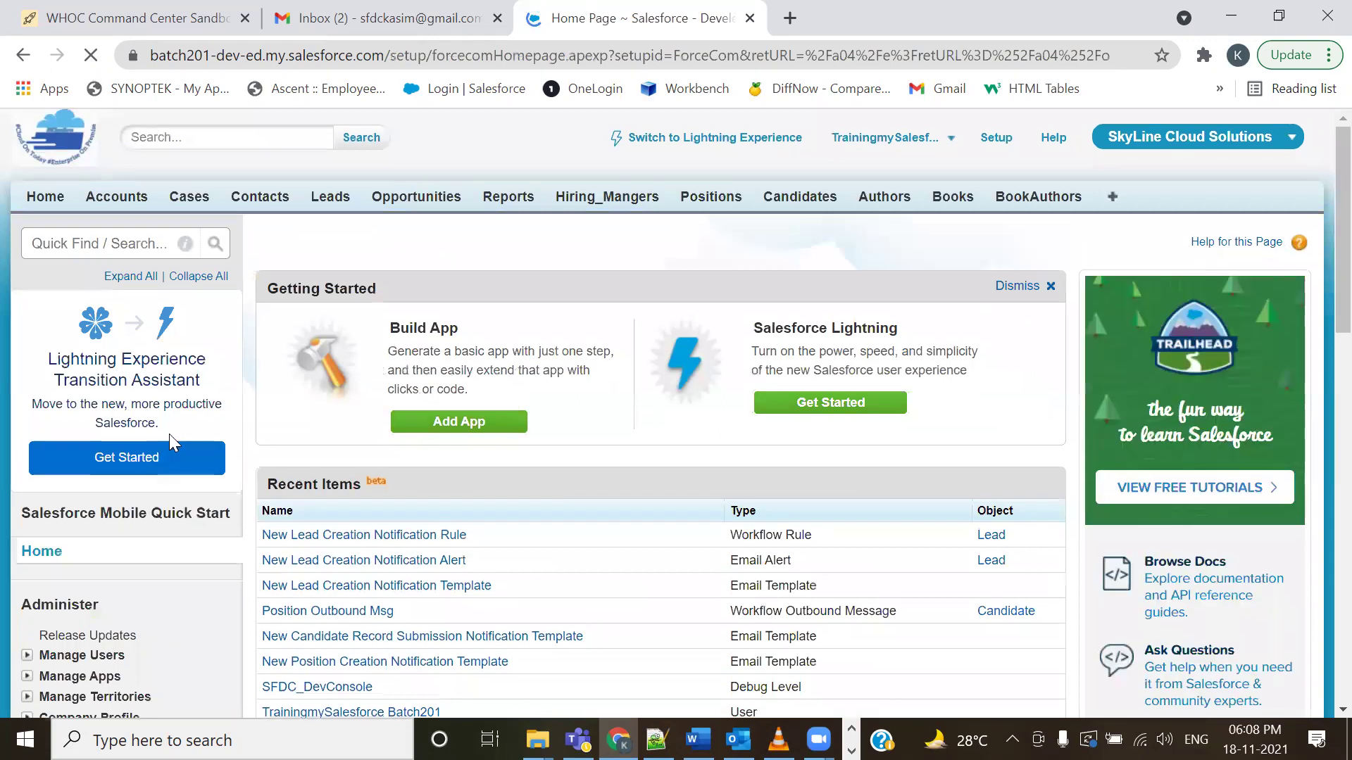
scroll(172, 441, down, 4)
scroll(164, 524, down, 1)
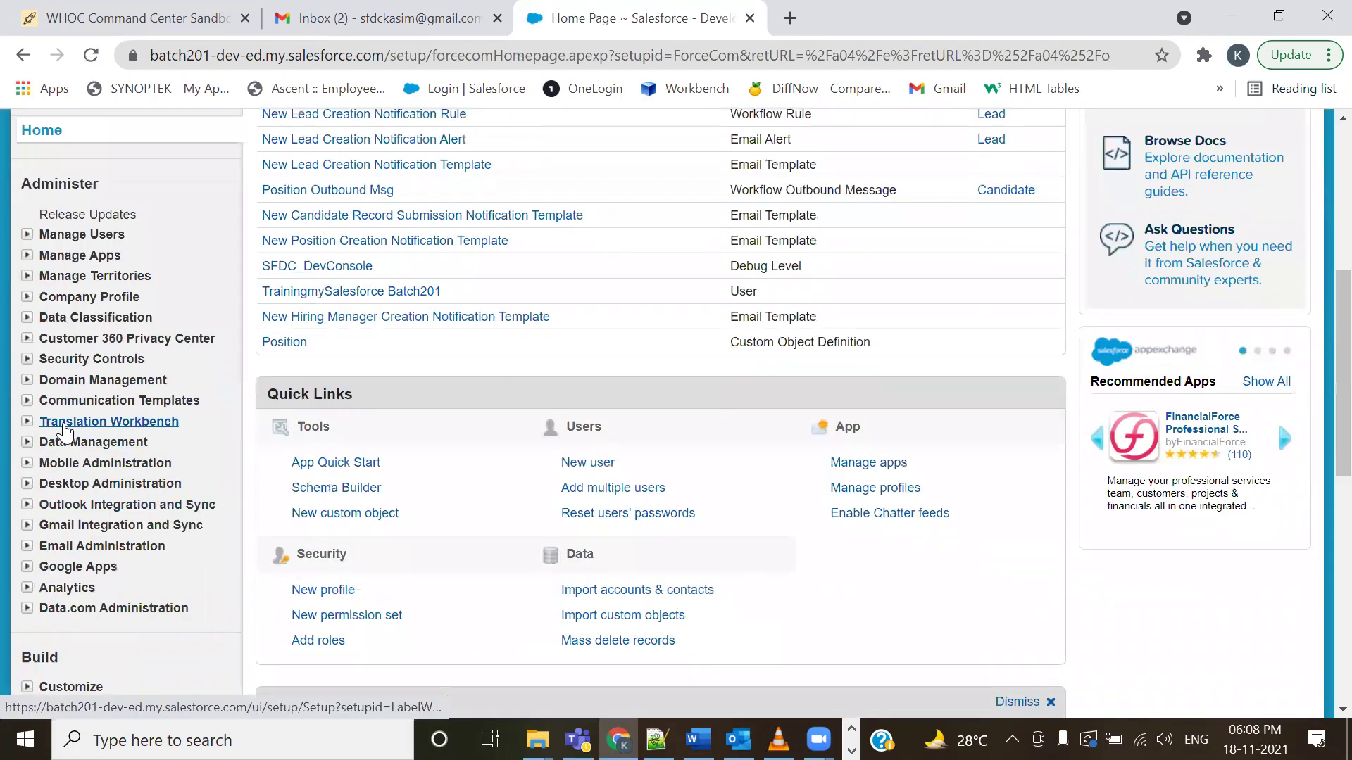
click(33, 403)
click(98, 443)
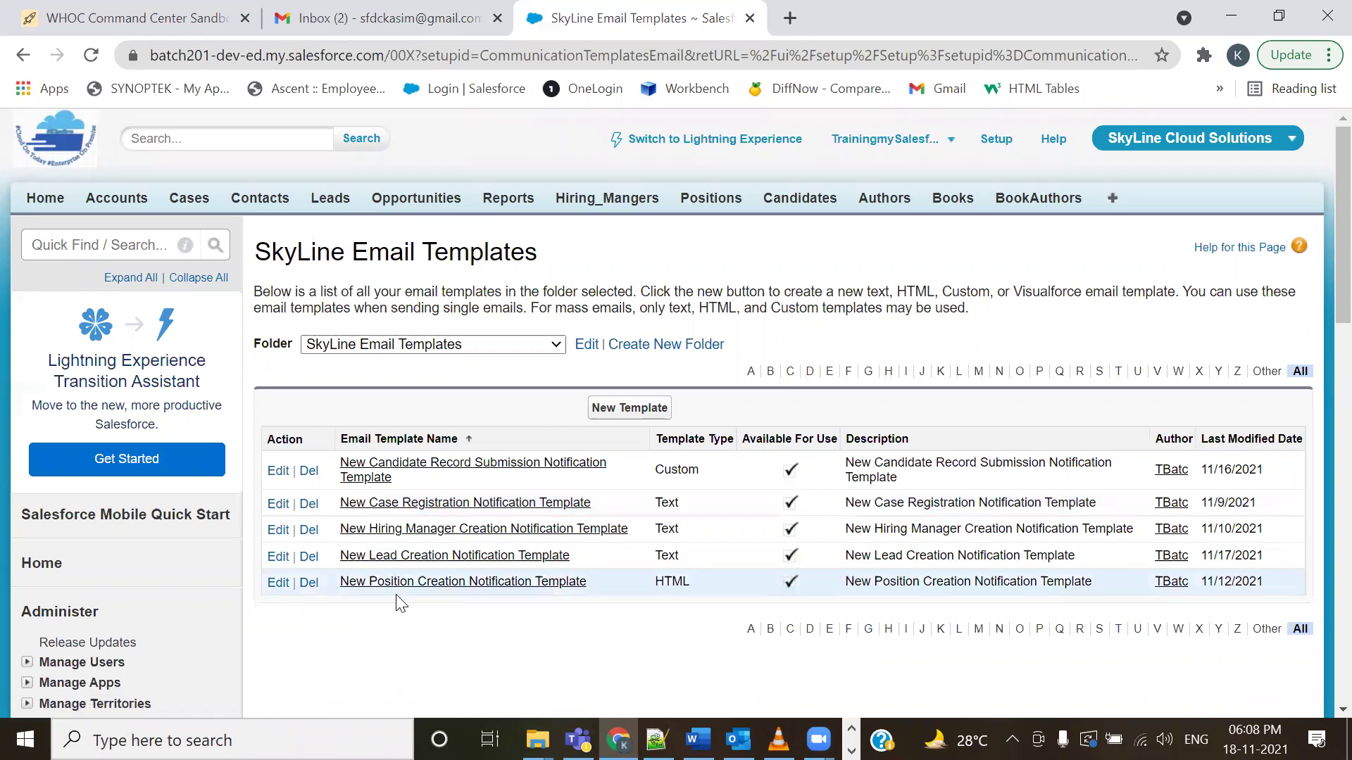
click(421, 591)
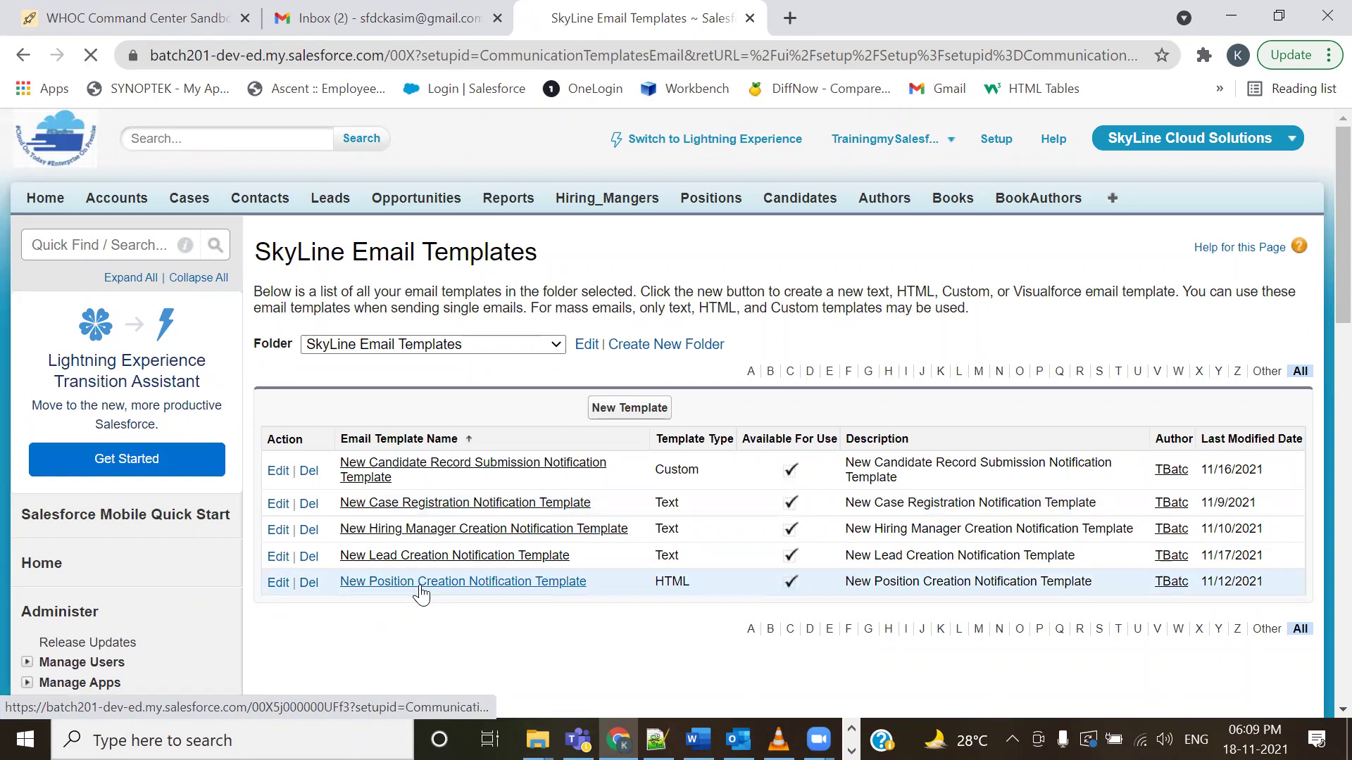
- Review the template's subject and HTML preview down to the position details, highlighting "Milestone Date." in the body text
scroll(754, 489, down, 4)
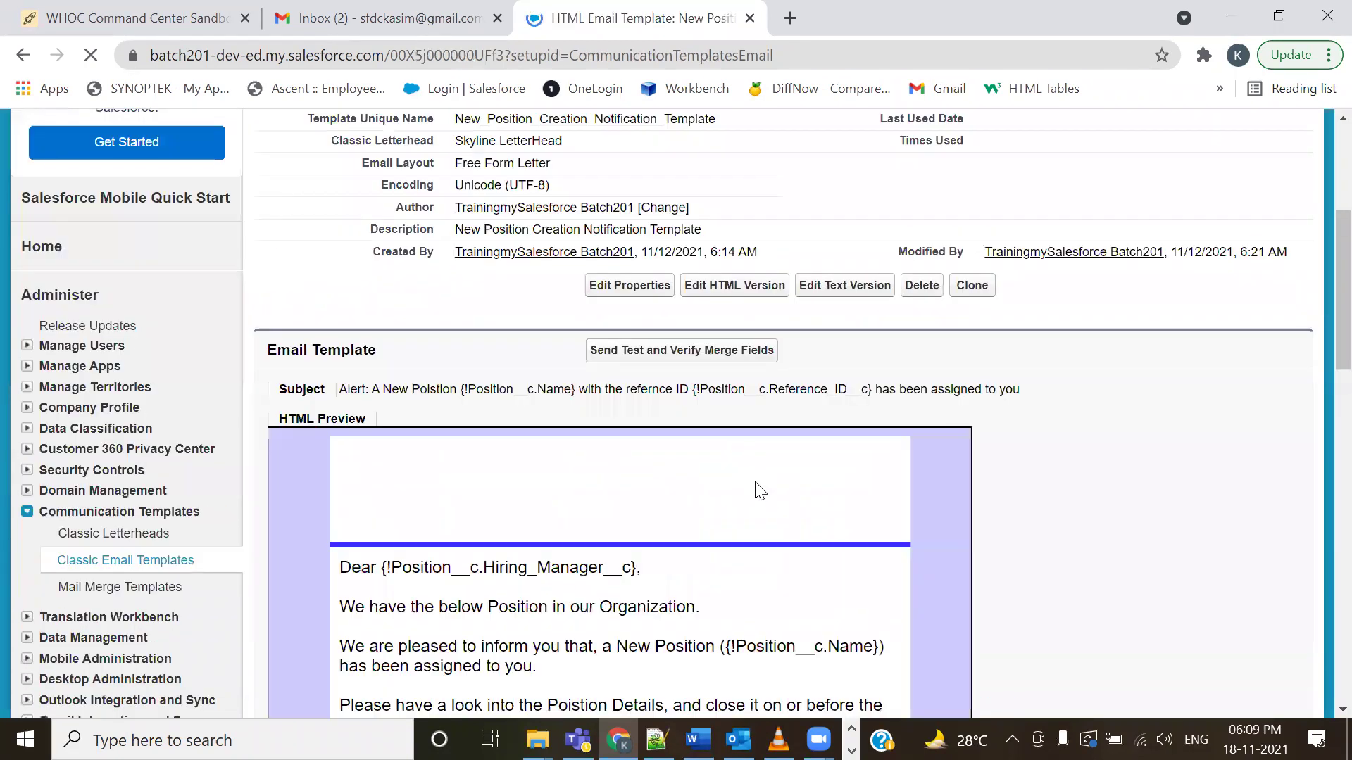
scroll(755, 482, down, 3)
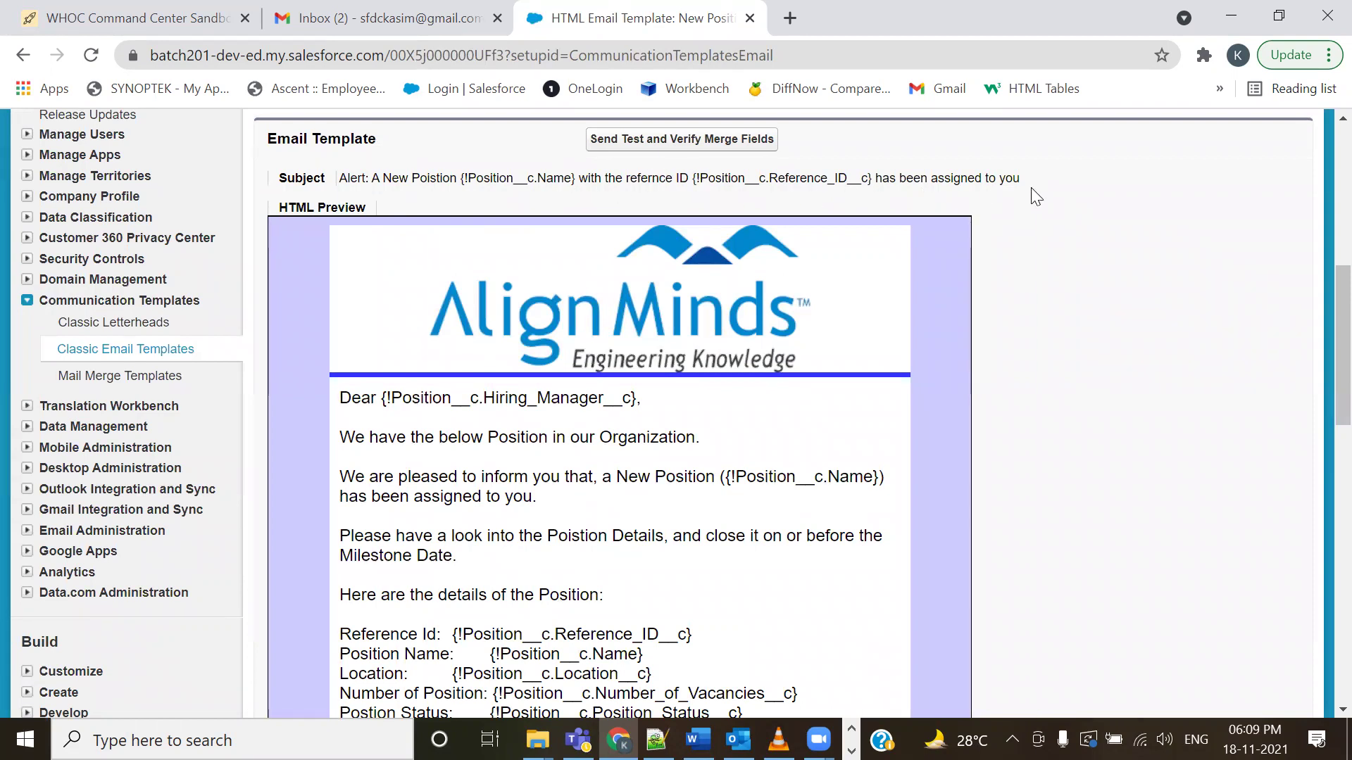
scroll(500, 407, down, 2)
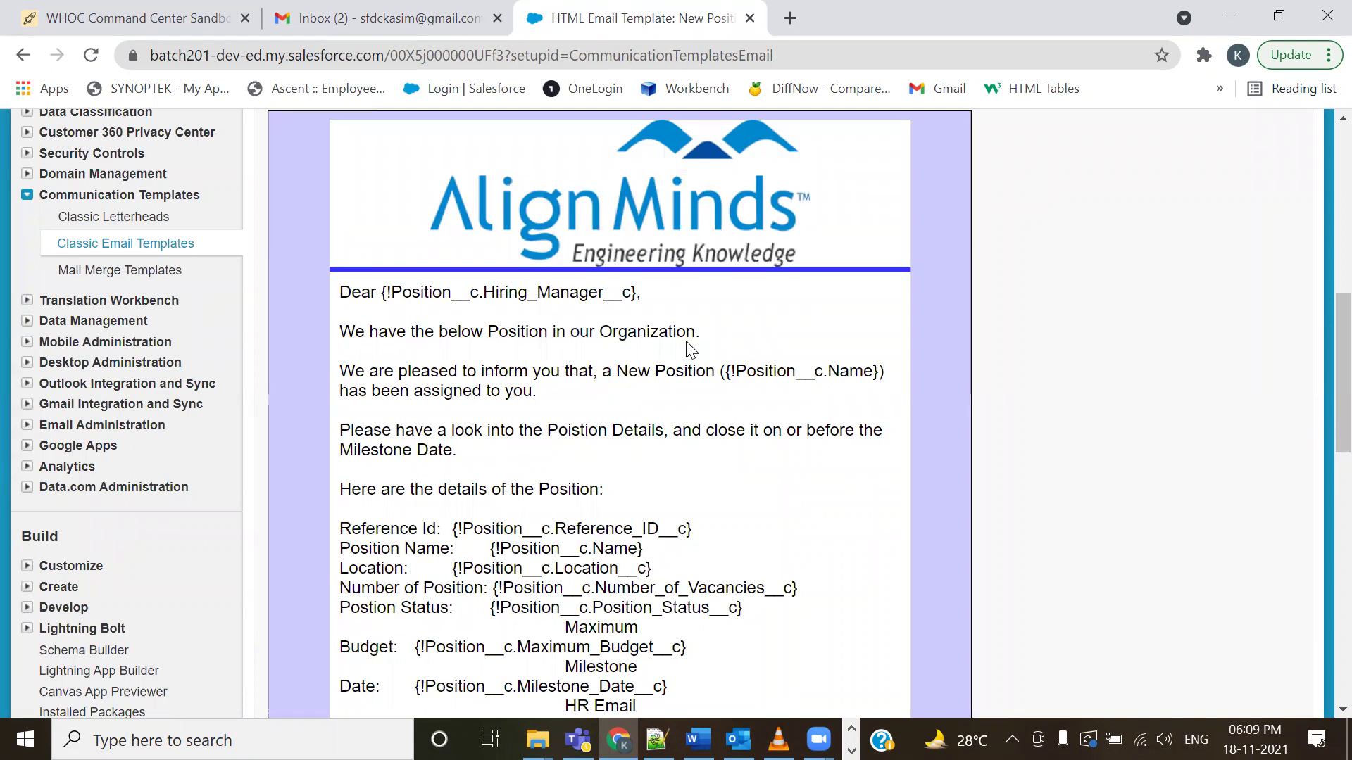
scroll(690, 348, down, 1)
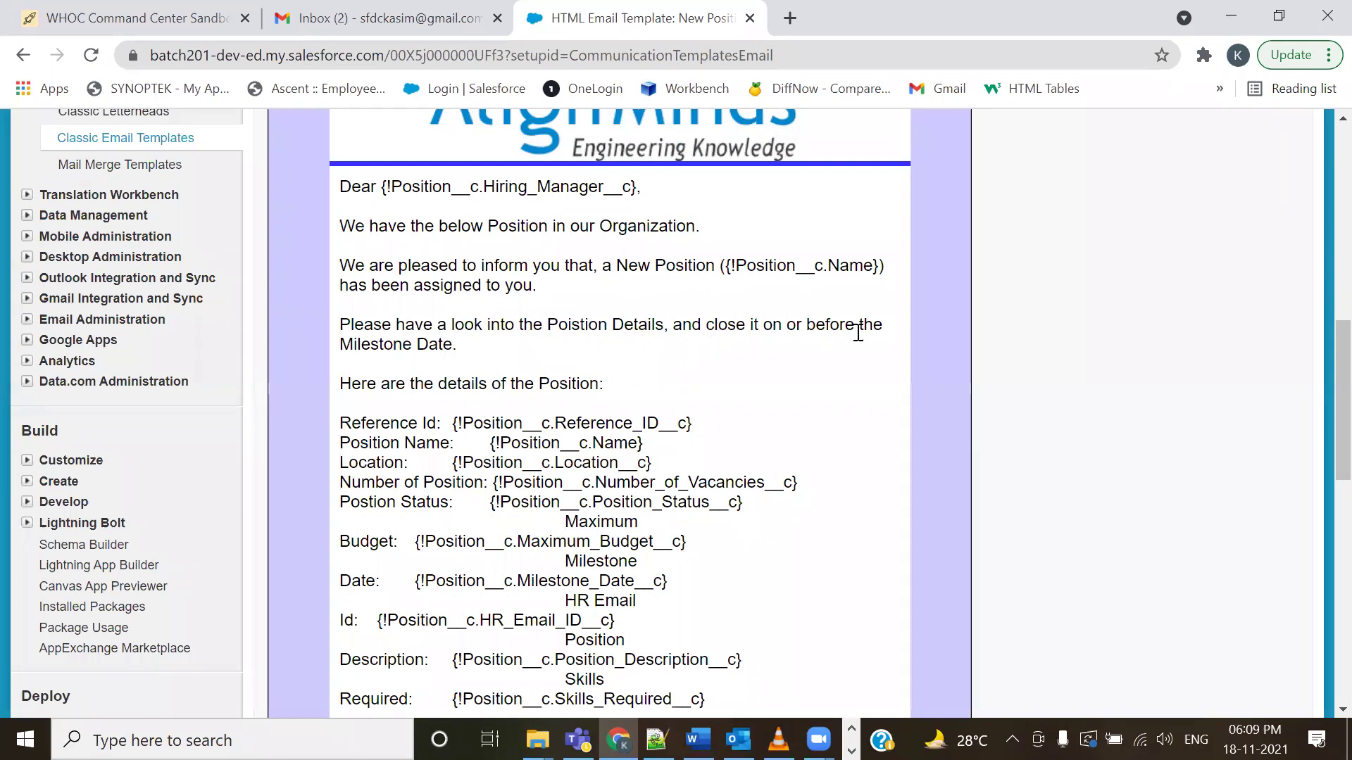
drag(461, 350, 339, 352)
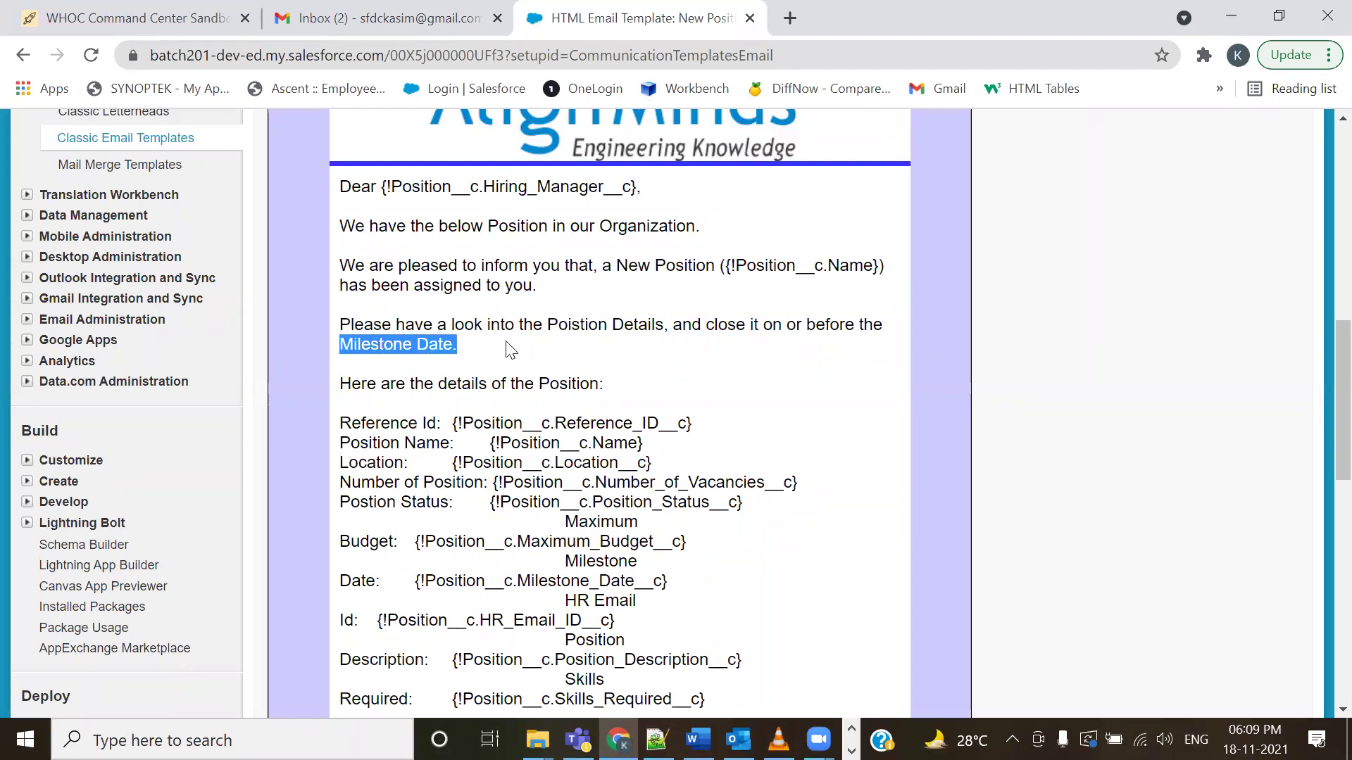
click(457, 352)
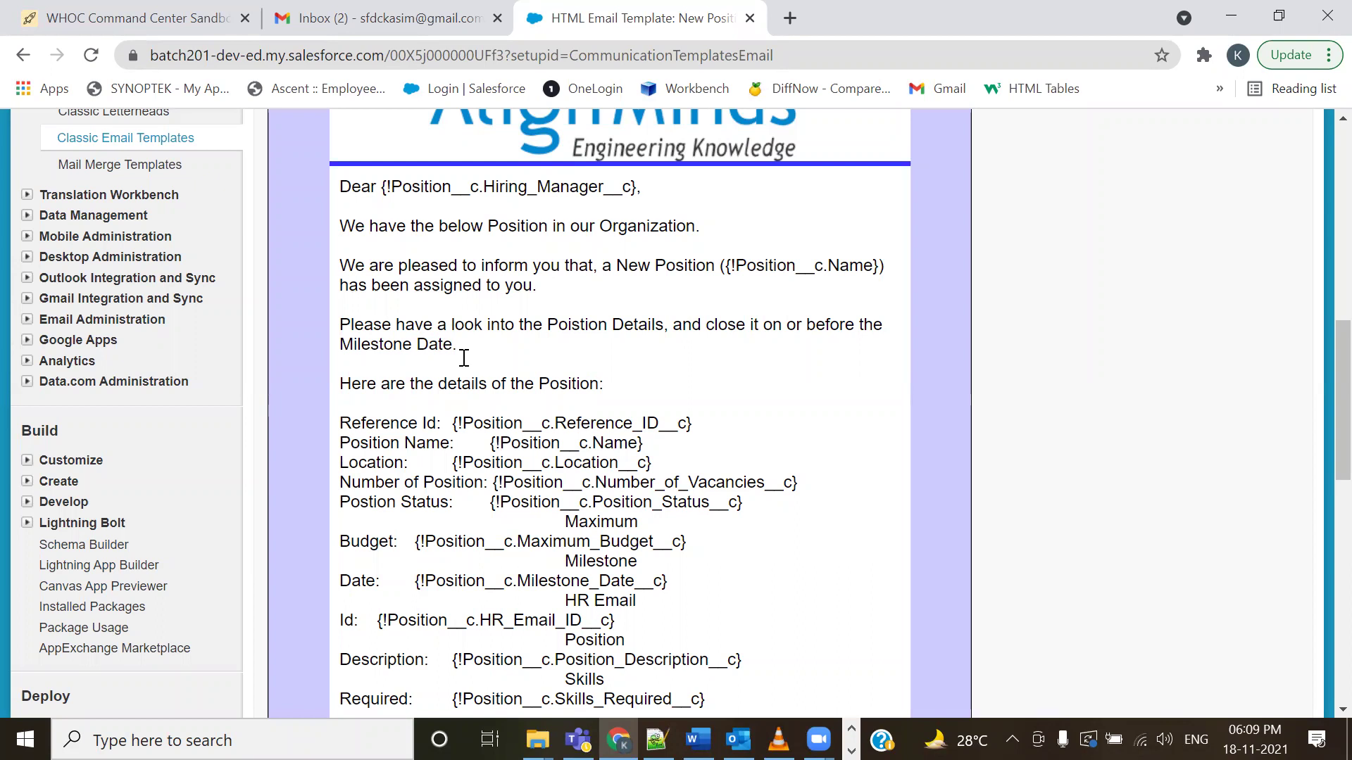
- Open the HTML version of the New Position Creation Notification Template for editing at its position details
scroll(466, 357, up, 4)
click(736, 293)
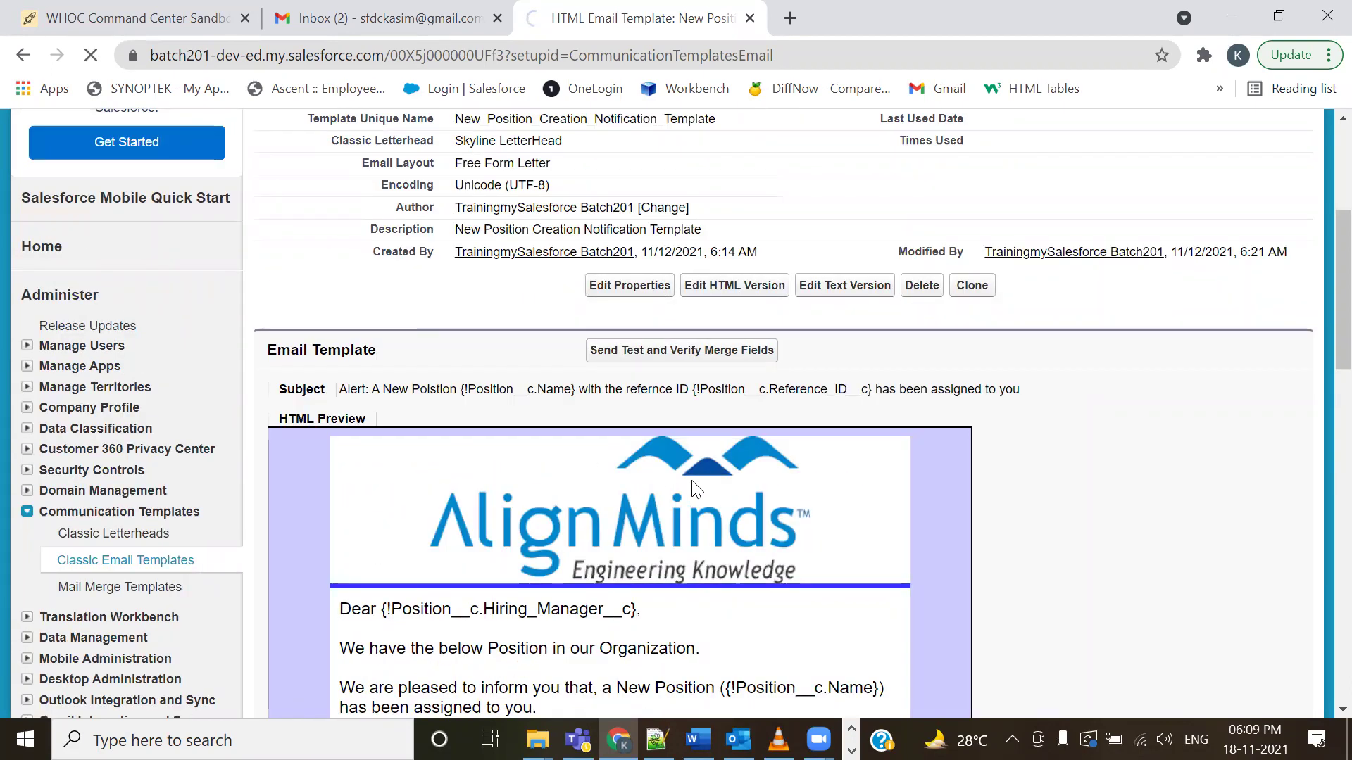
scroll(766, 549, down, 4)
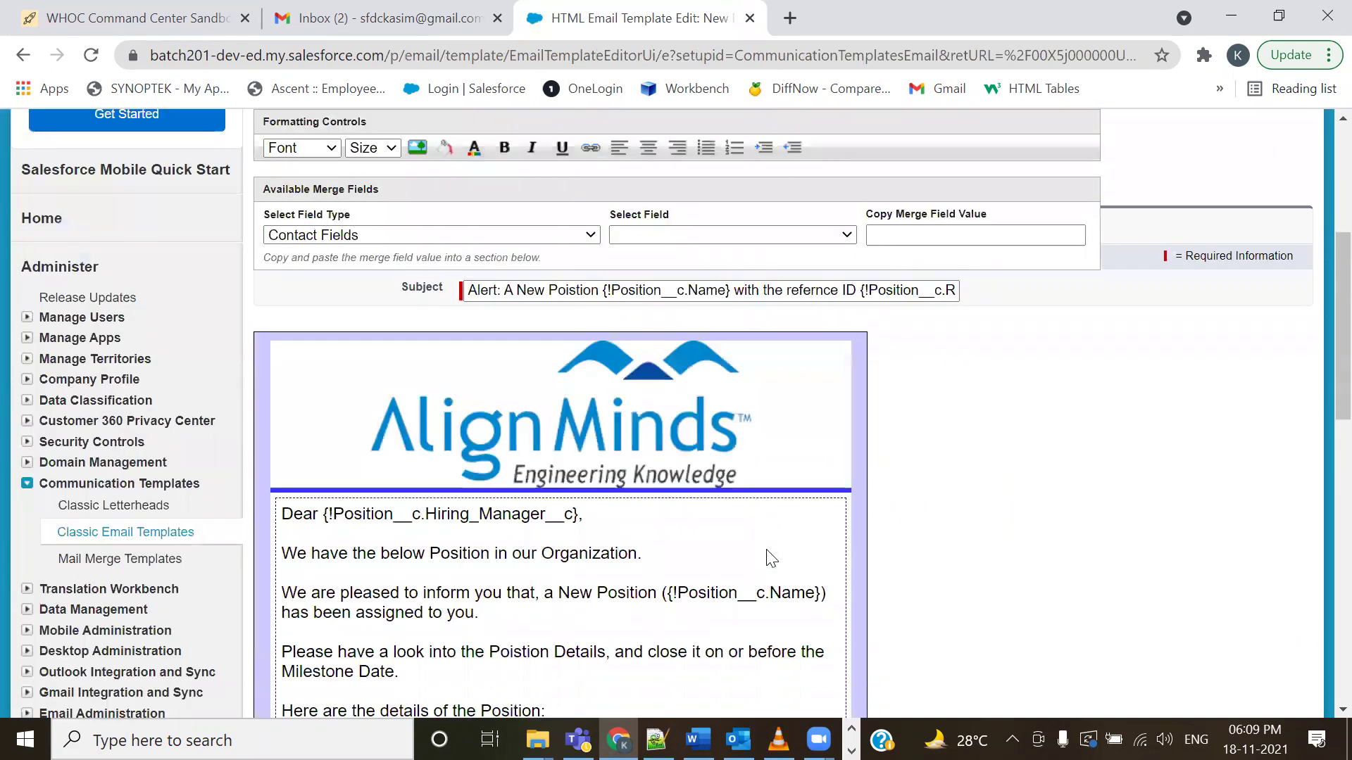
scroll(771, 558, down, 5)
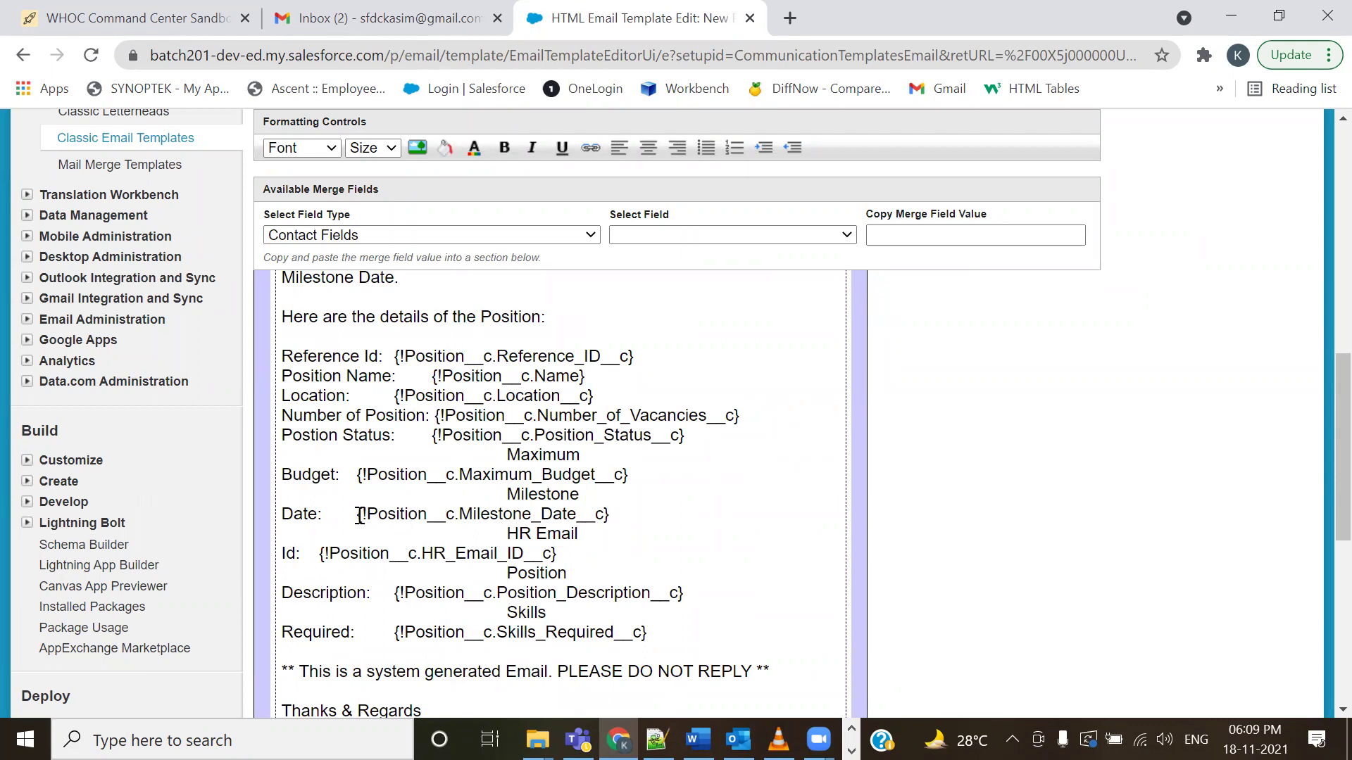
- Copy the {!Position__c.Milestone_Date__c} merge field from the Milestone Date line of the position details
drag(357, 514, 615, 521)
click(611, 514)
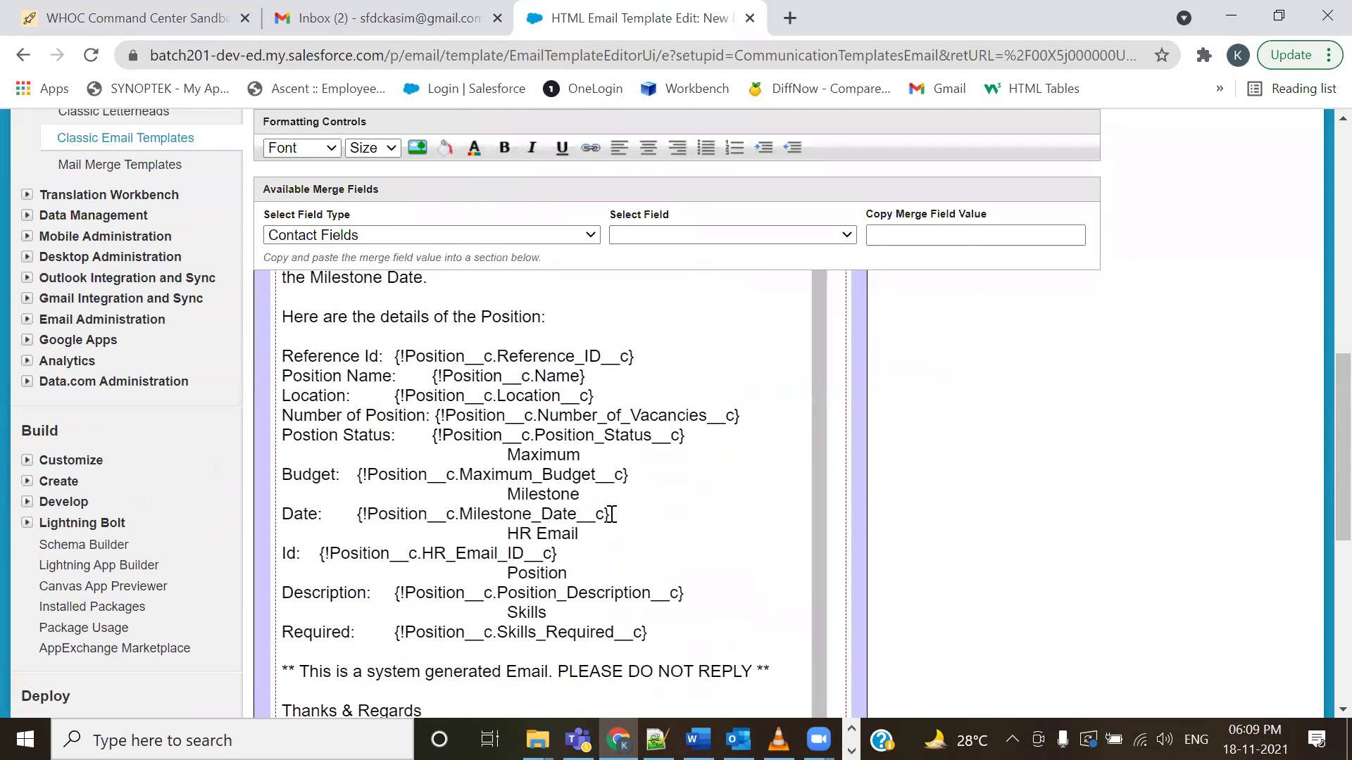
scroll(573, 519, up, 3)
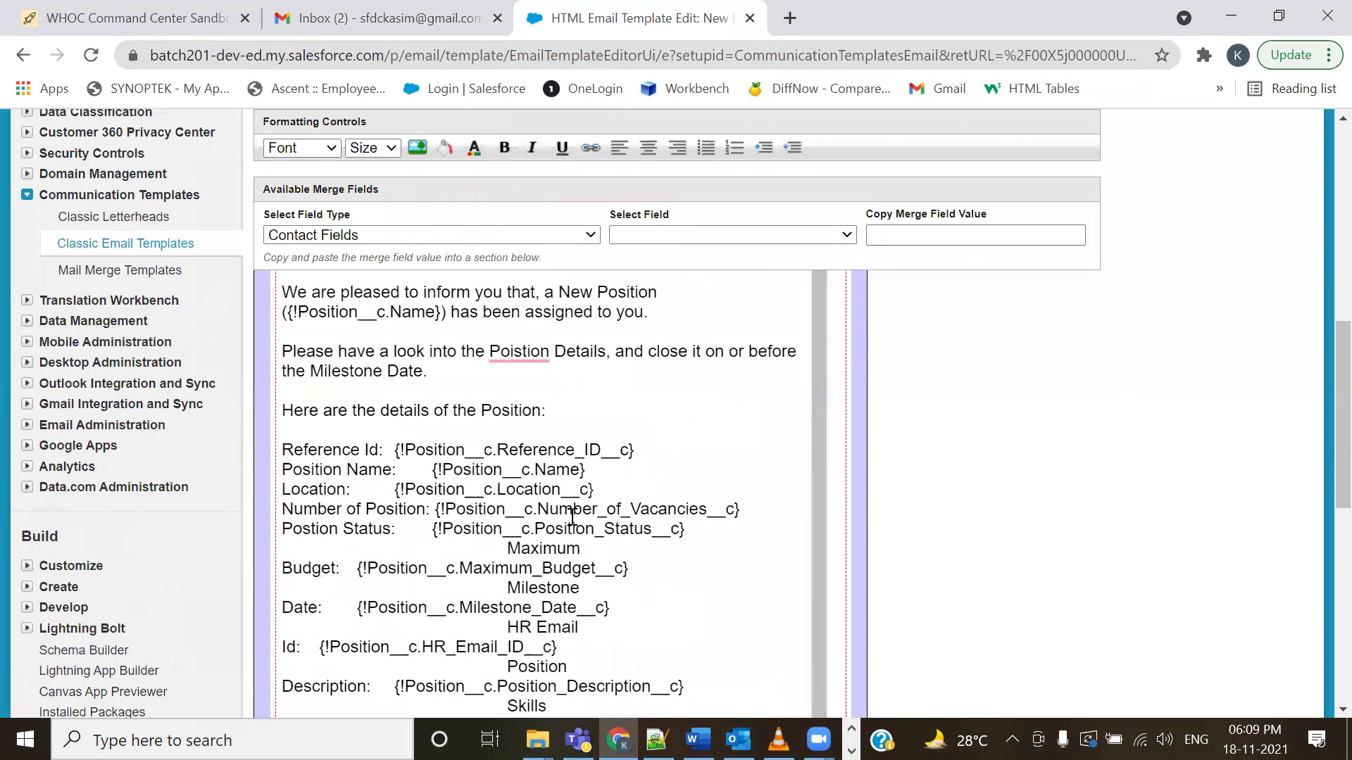
scroll(655, 676, down, 3)
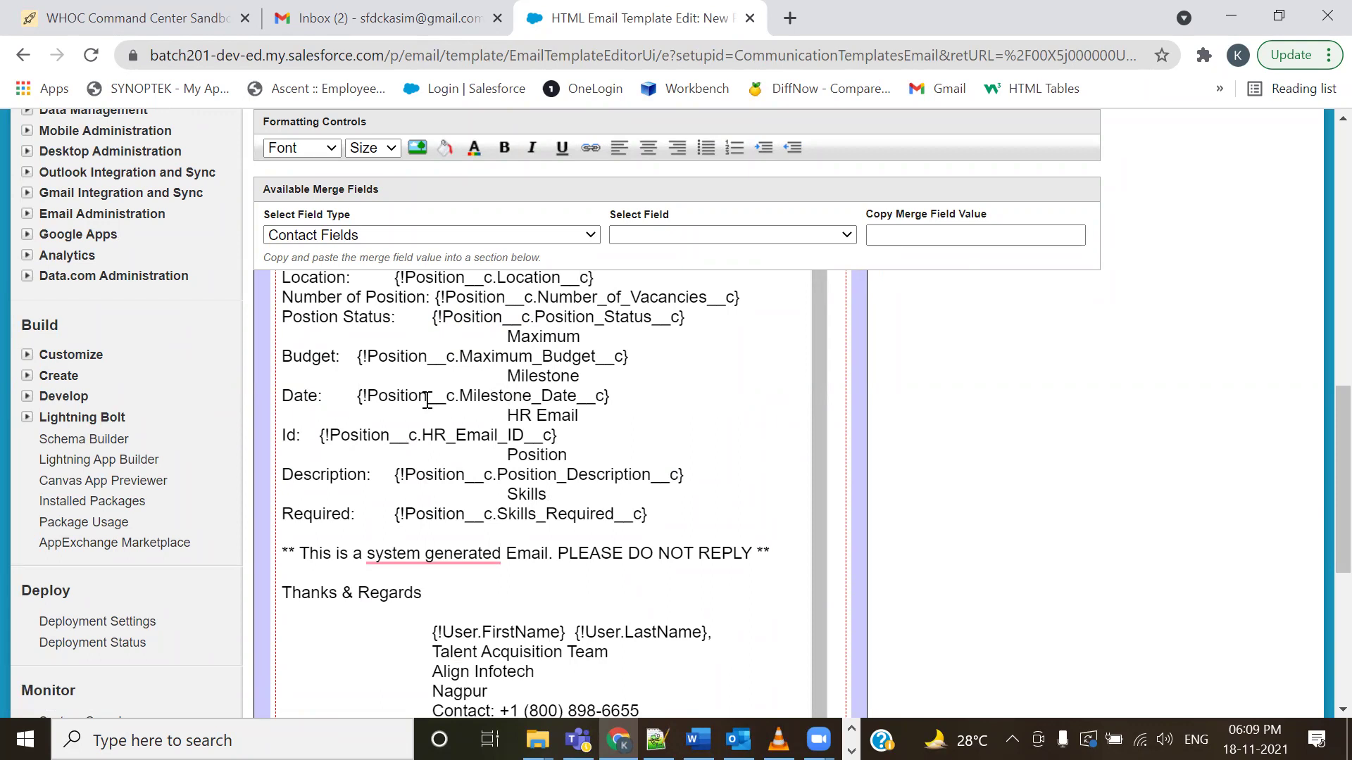
drag(356, 395, 614, 395)
key(ctrl+c)
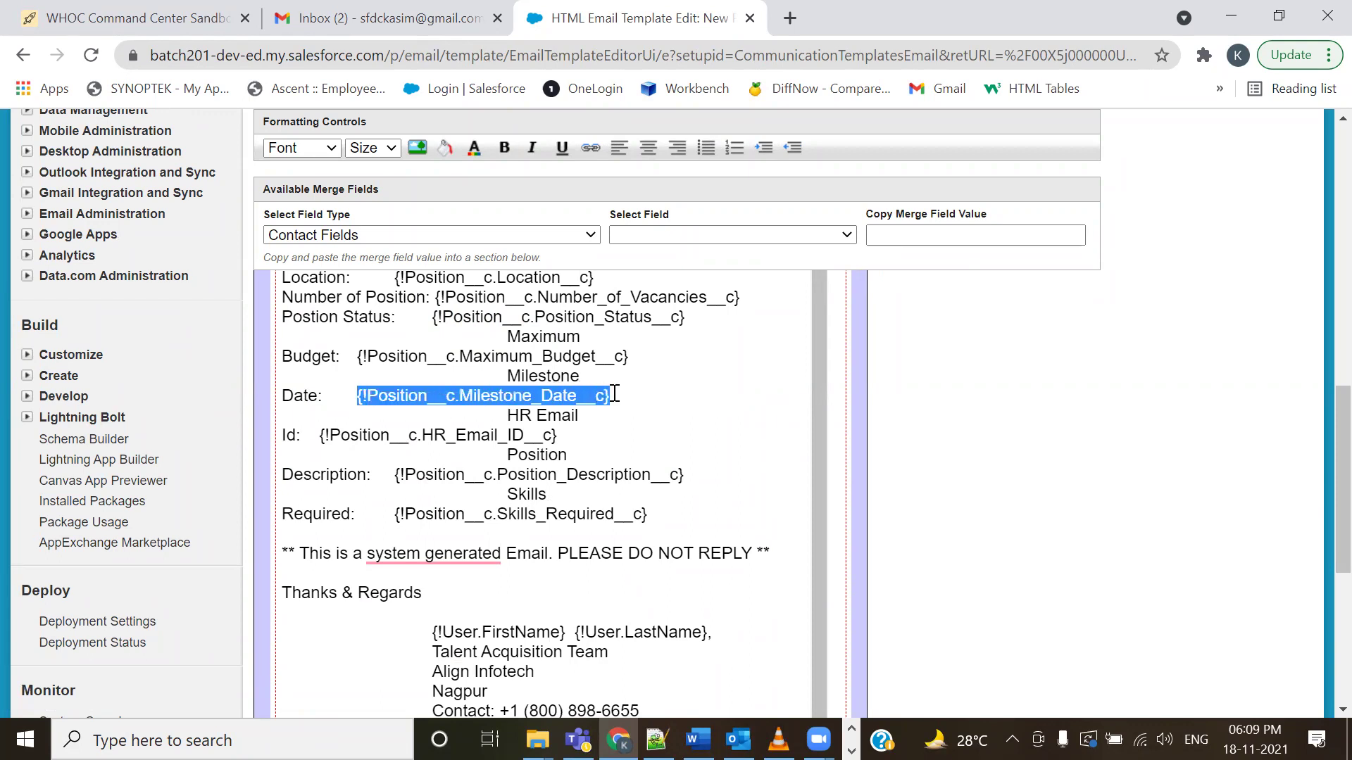
scroll(614, 394, up, 10)
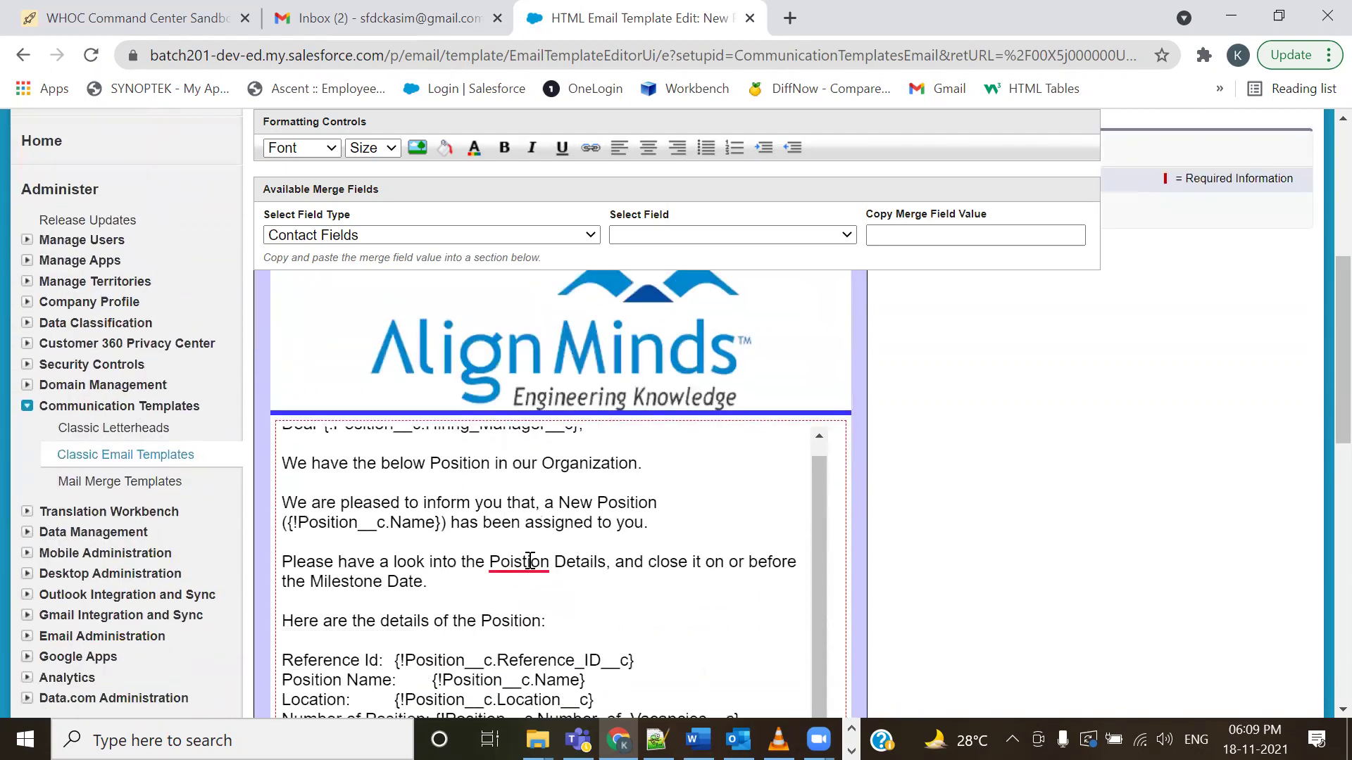
- Correct the misspelled word before "Details" in the email body's request sentence to "Position"
mouse_move(531, 562)
click(552, 434)
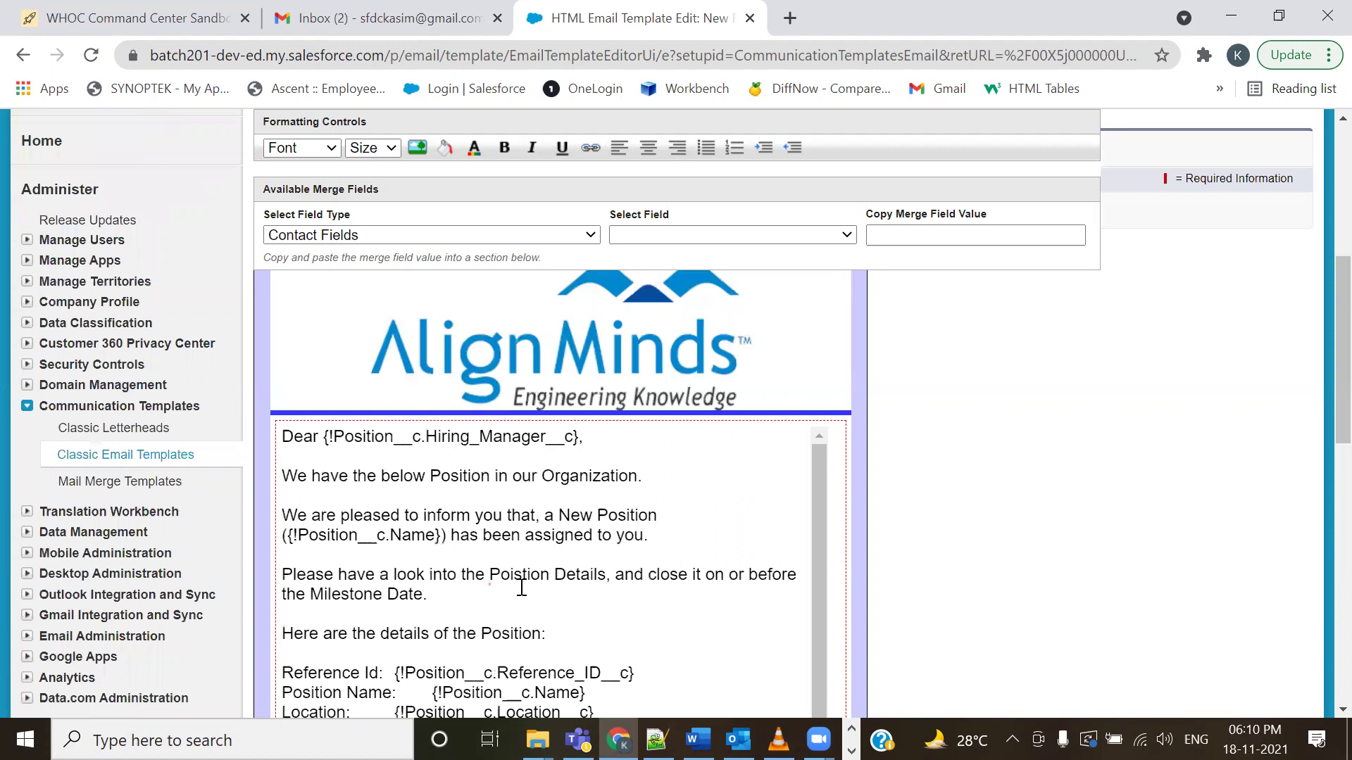
mouse_move(518, 573)
click(543, 425)
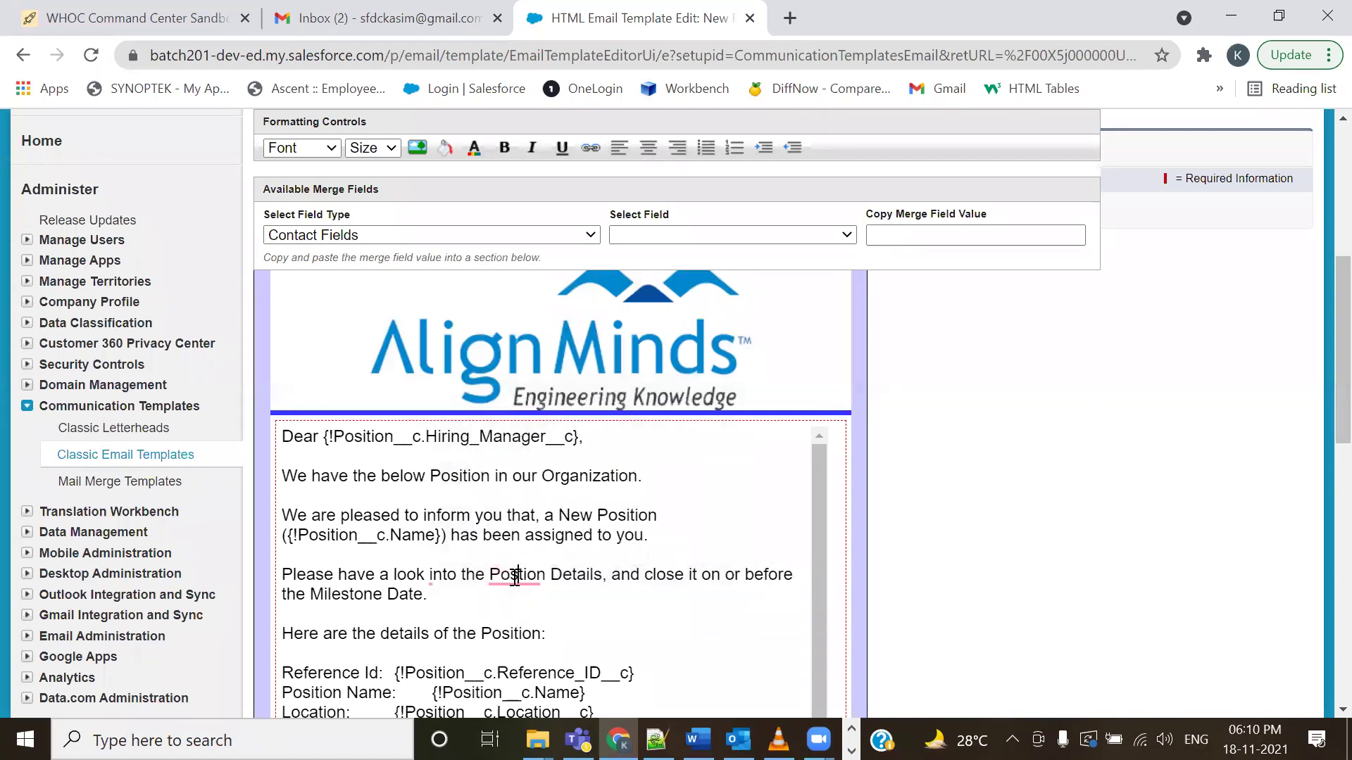
click(514, 576)
text(i)
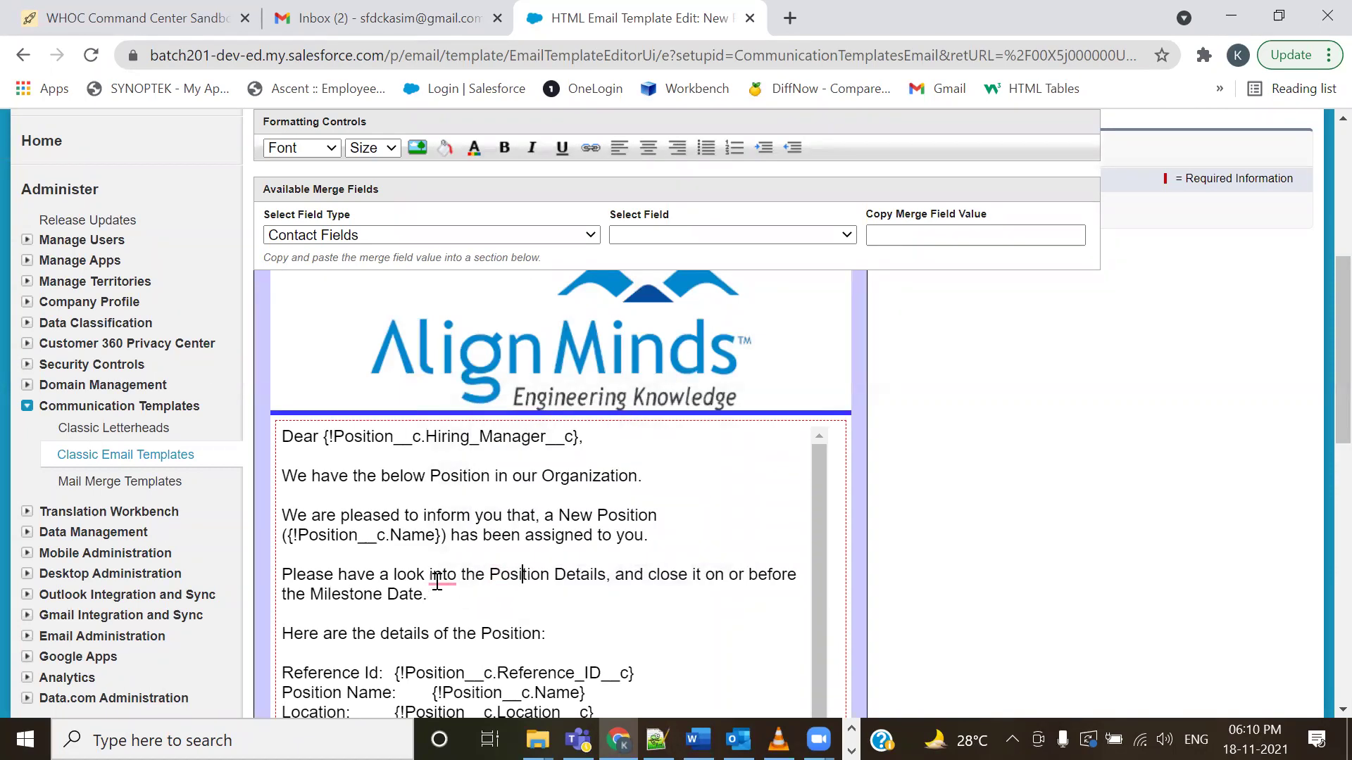
- Replace "into" with "at" in the sentence "Please have a look into the Position Details"
mouse_move(437, 581)
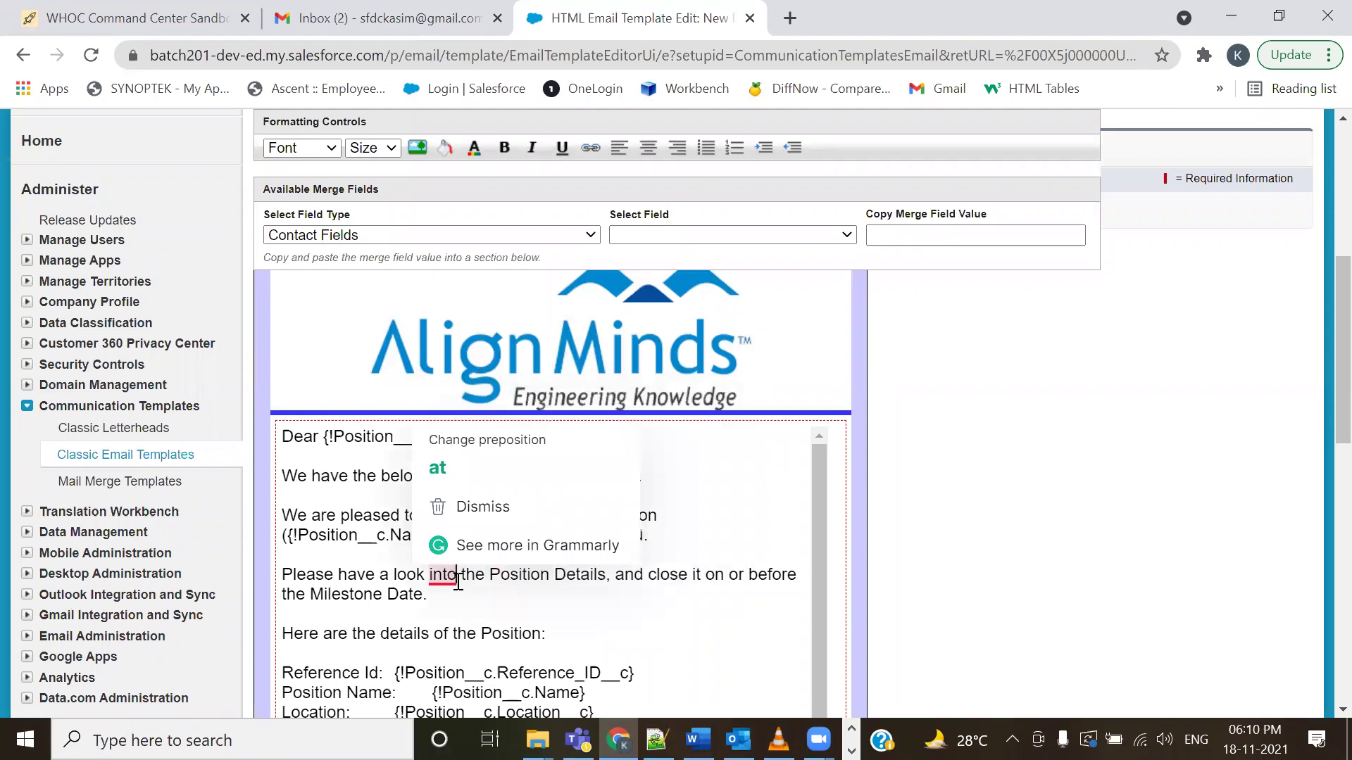
click(457, 581)
key(BackSpace)
key(BackSpace)
key(BackSpace)
key(BackSpace)
text(at)
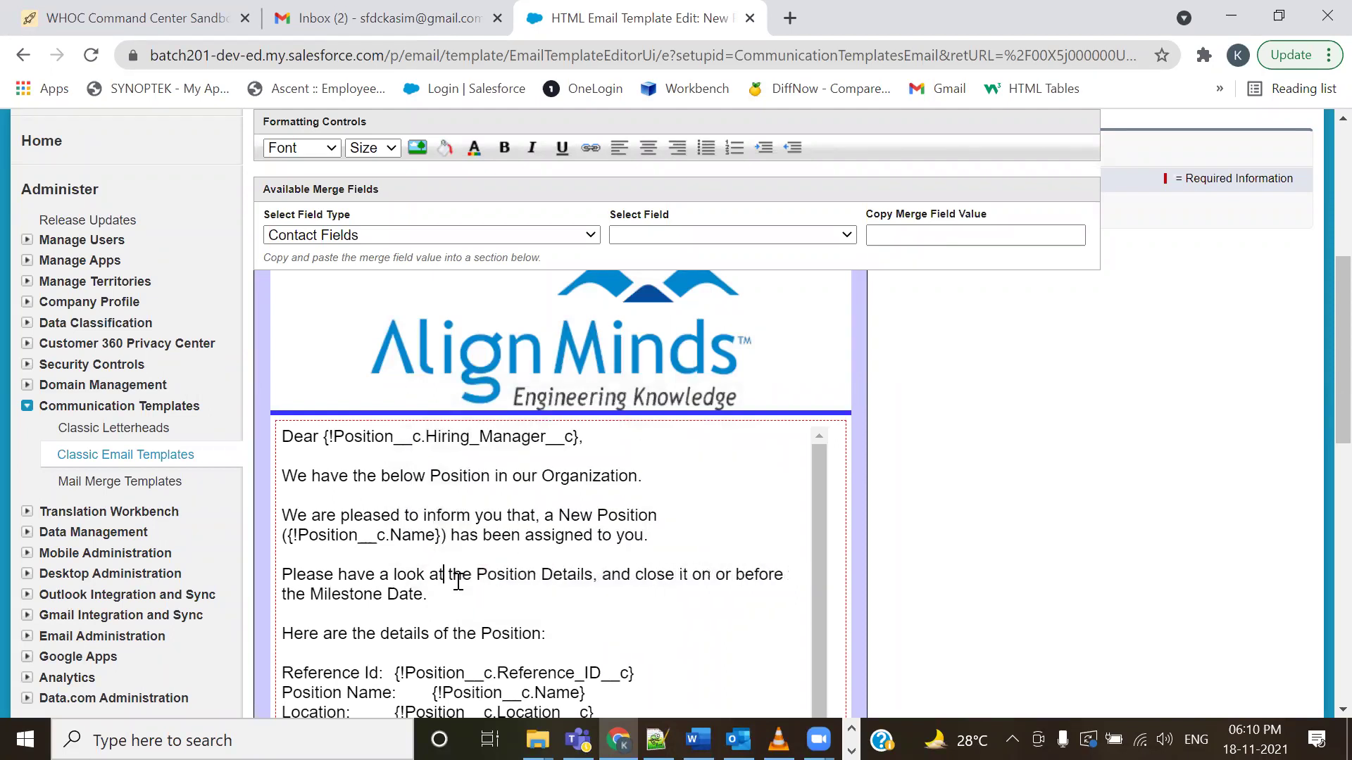
- Insert the copied merge field in parentheses after "Milestone Date" in the request sentence, keeping the closing period
click(437, 580)
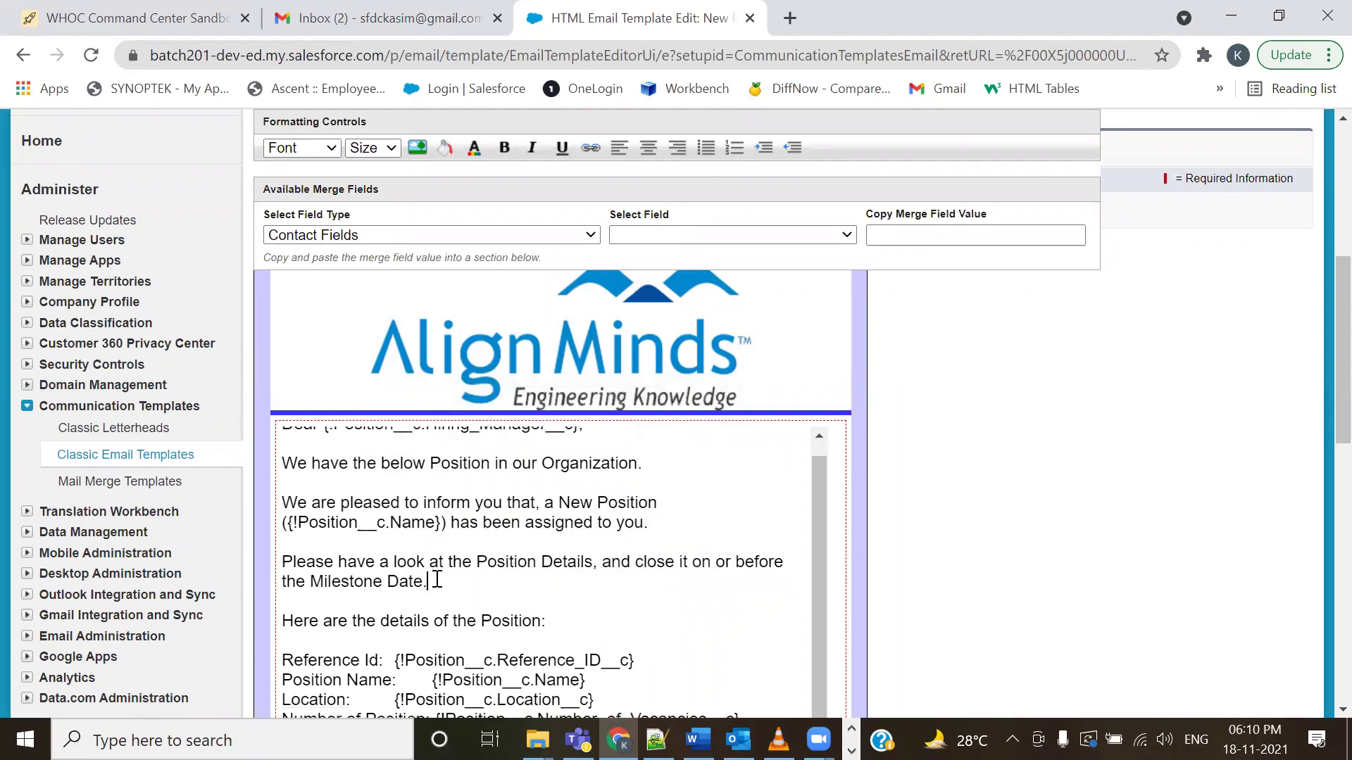
text(())
key(ctrl+v)
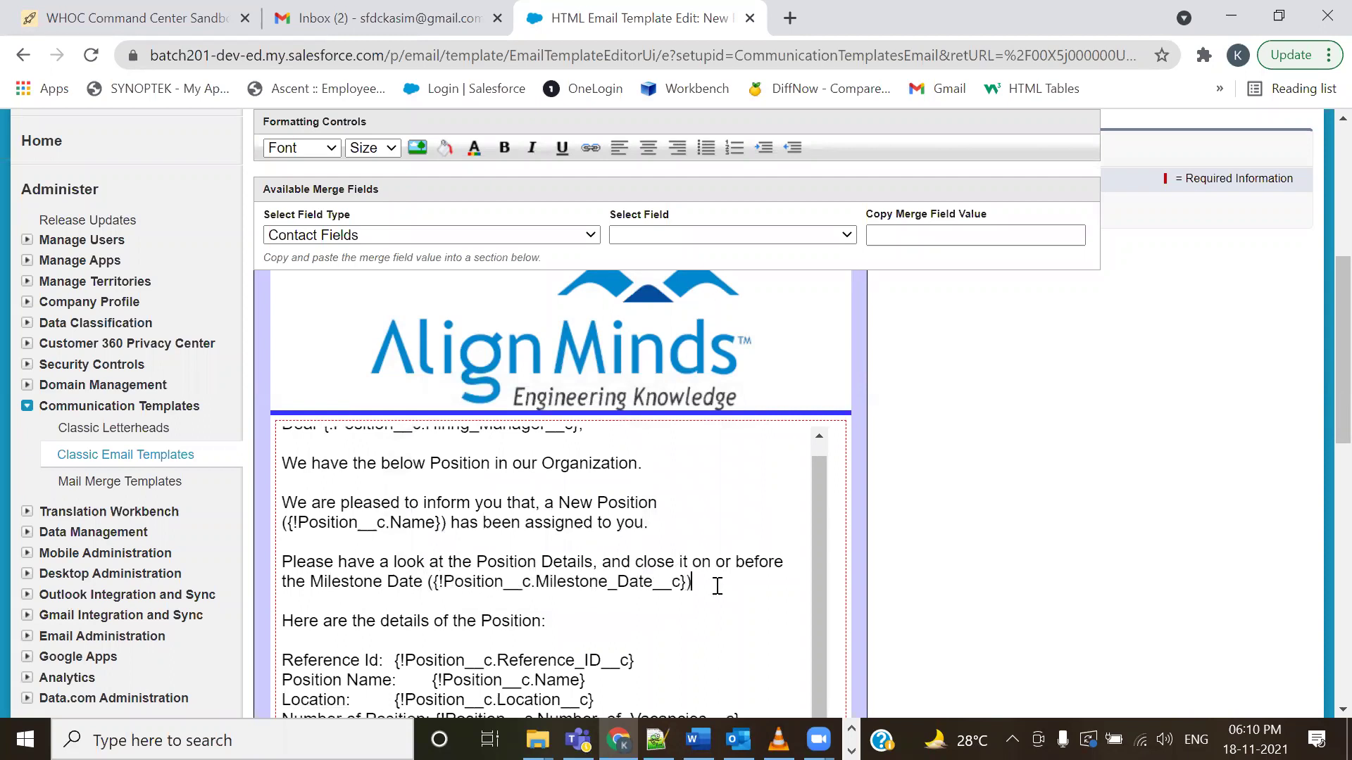
- Adjust the spacing so the Reference Id, Position Name, Location and Position Status merge fields line up with the Number of Position value
scroll(717, 586, down, 2)
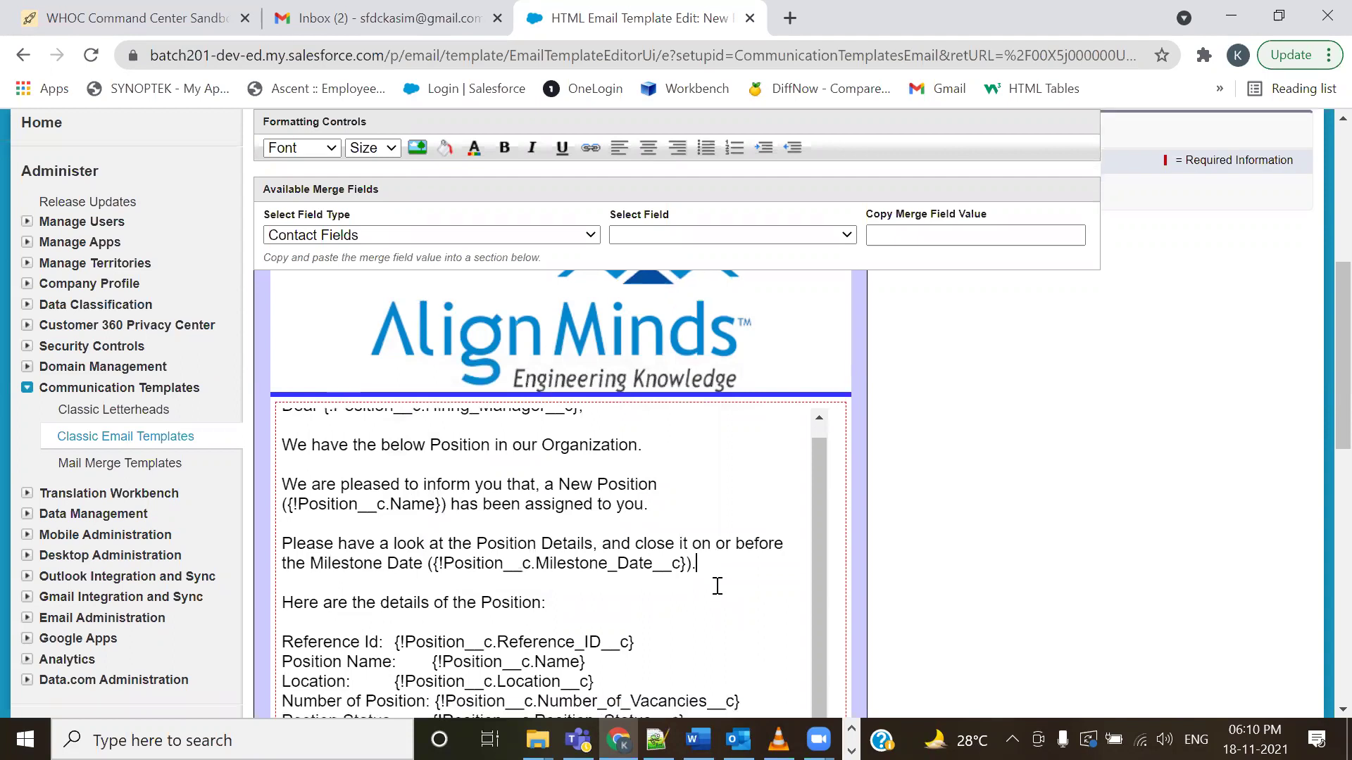
scroll(684, 585, down, 3)
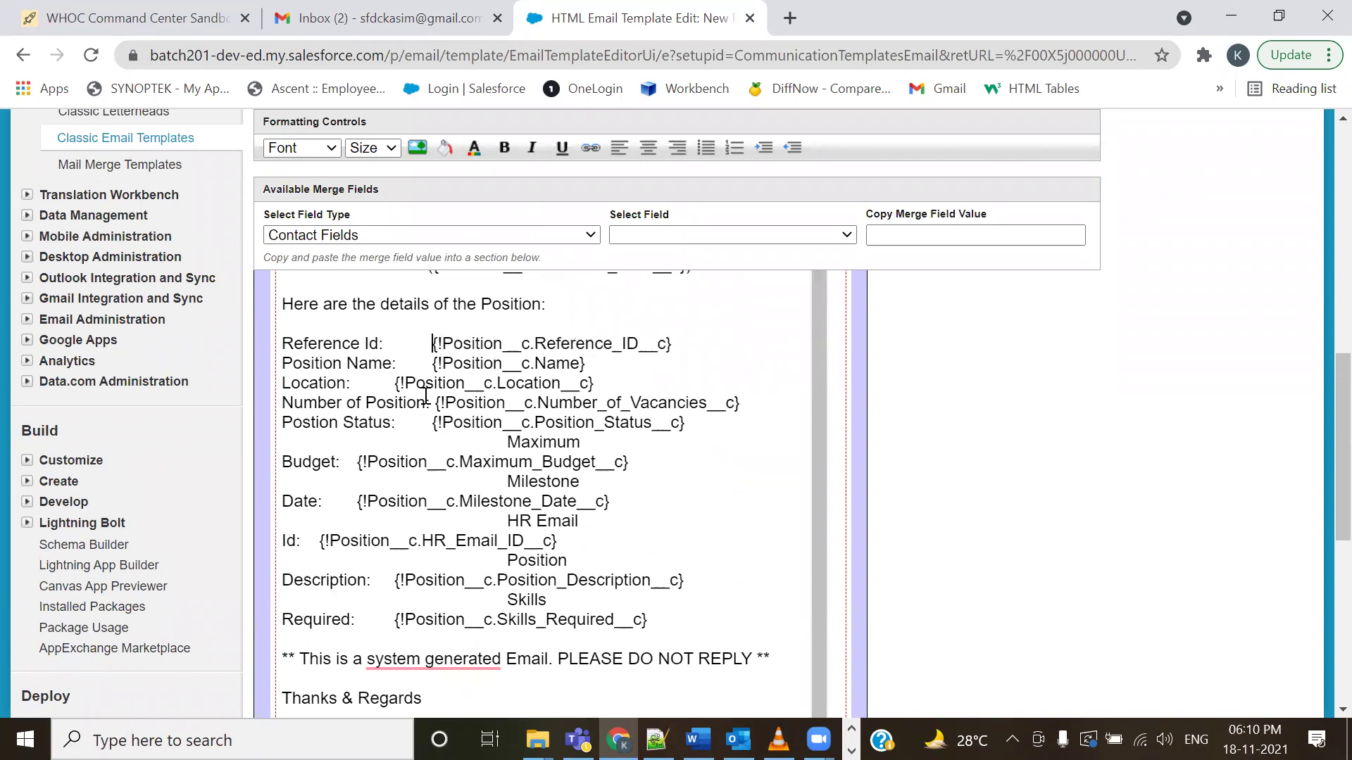
click(394, 383)
click(431, 365)
click(413, 385)
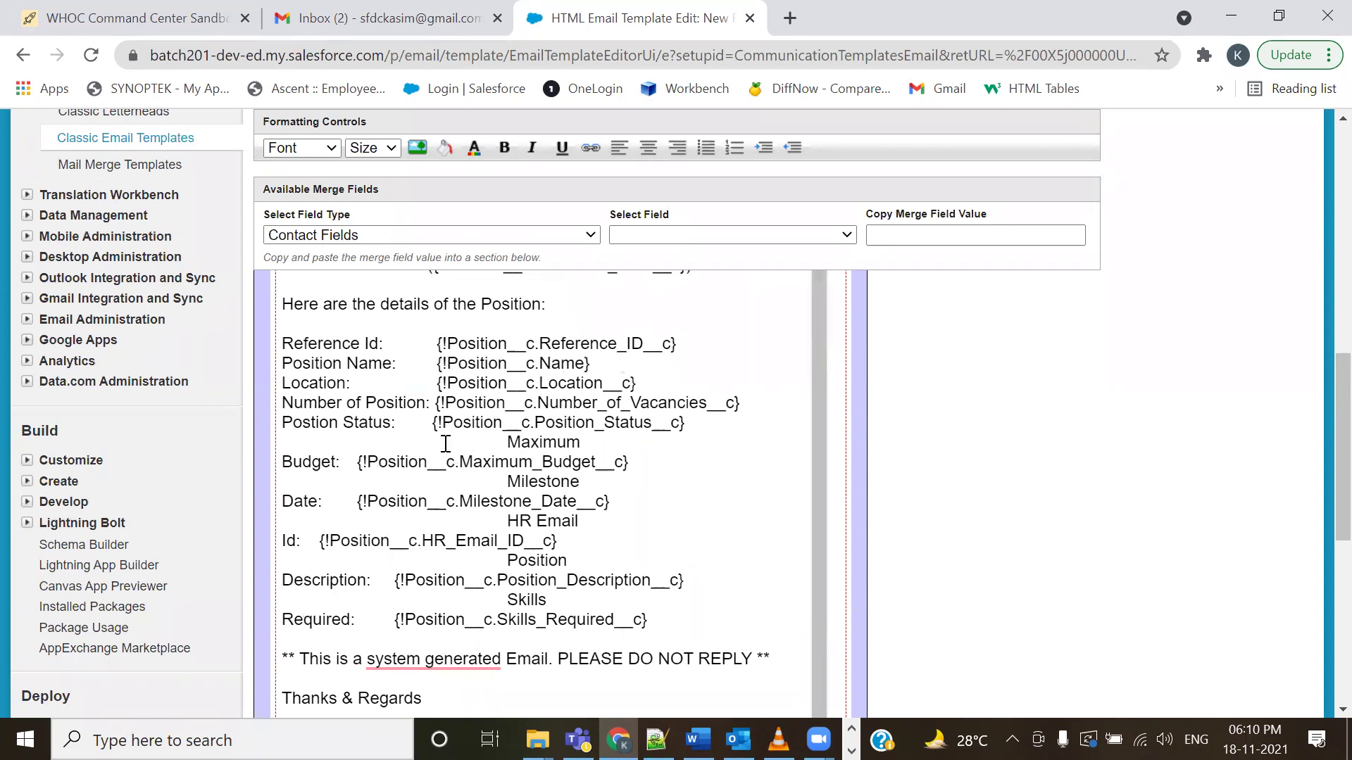
click(437, 403)
click(433, 422)
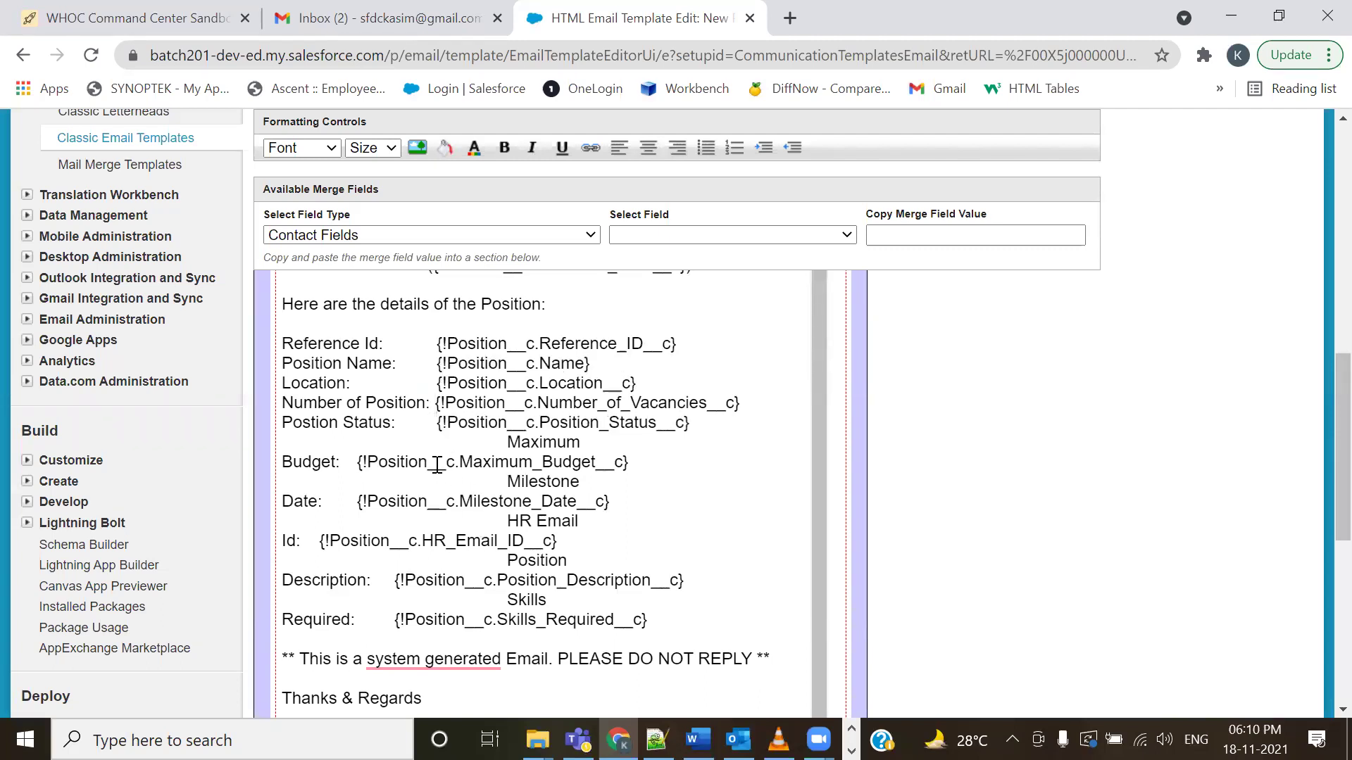
click(359, 464)
key(BackSpace)
key(BackSpace)
key(BackSpace)
key(BackSpace)
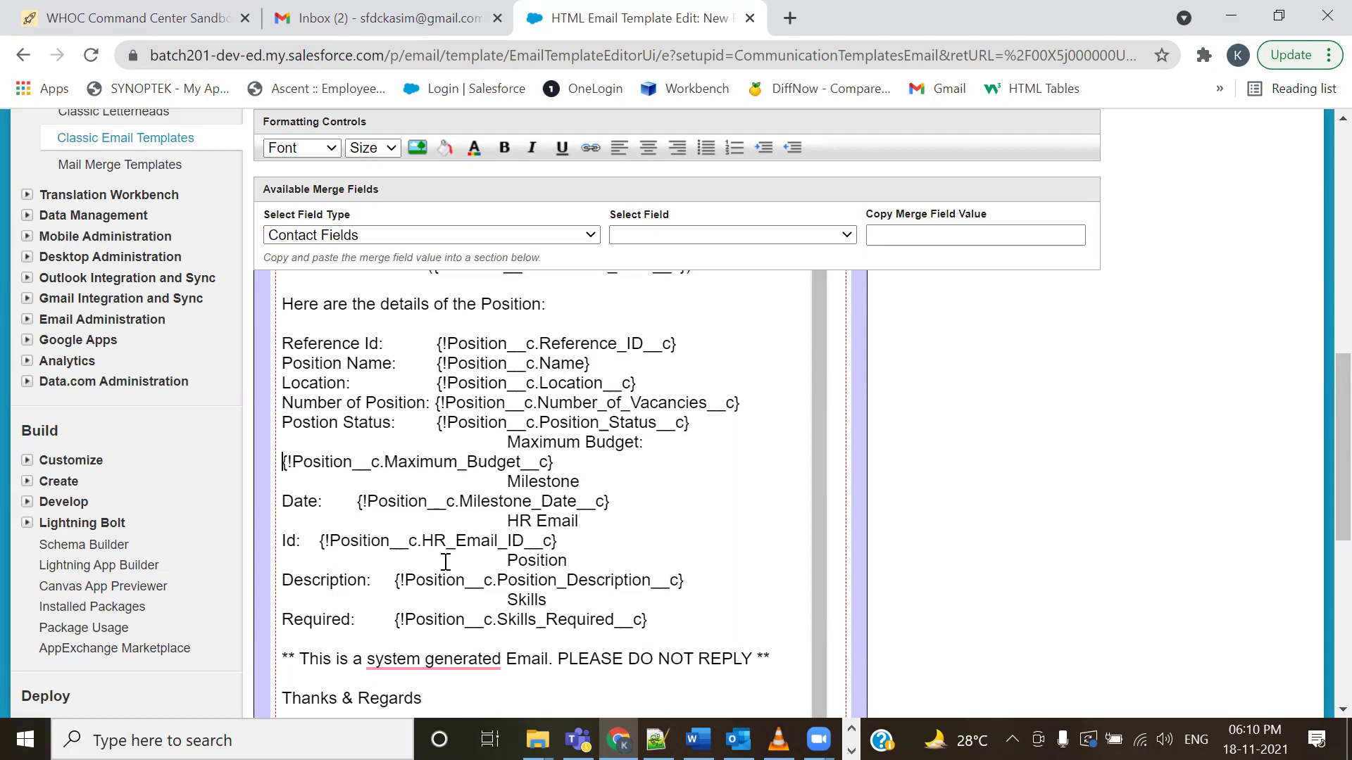
key(BackSpace)
click(359, 501)
key(ctrl+z)
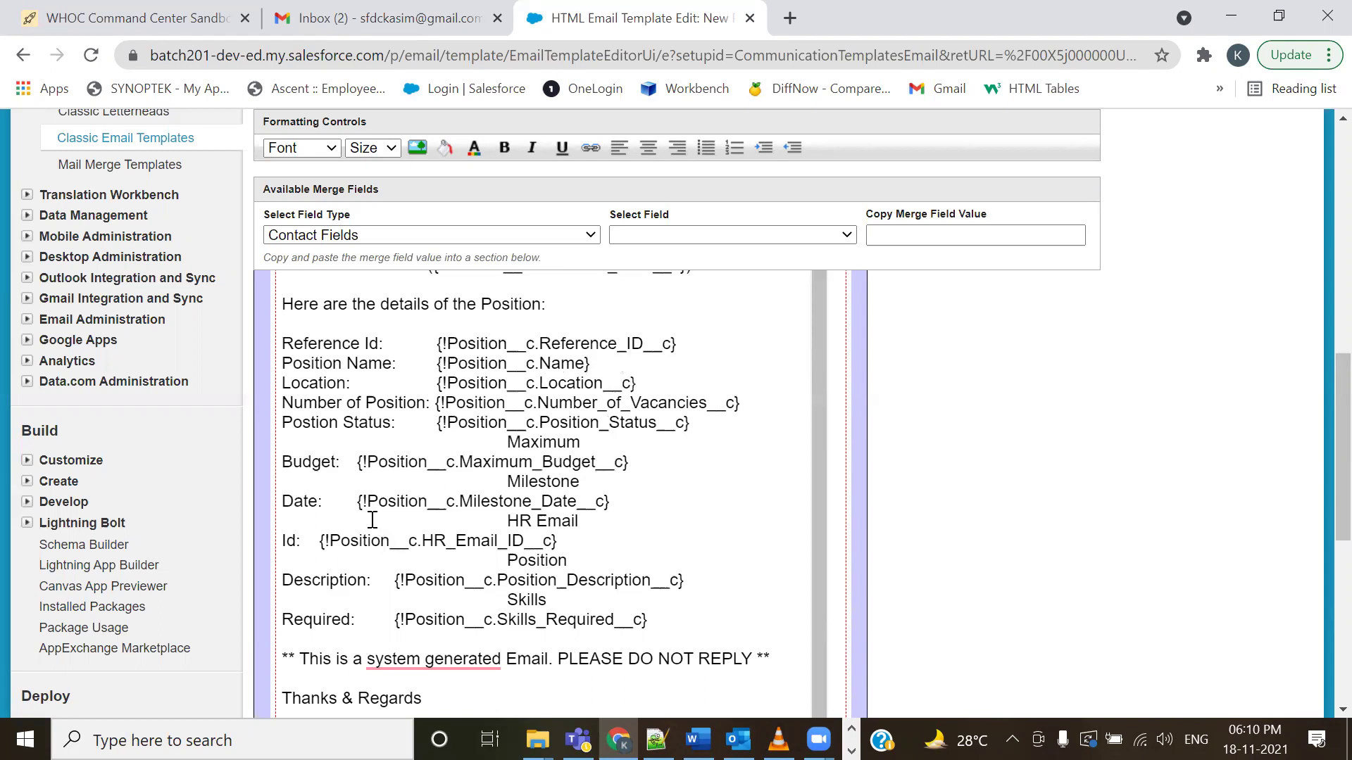
- Remove the extra spacing before the HR Email ID merge field so "HR Email Id:" sits on one line
click(324, 539)
key(BackSpace)
key(BackSpace)
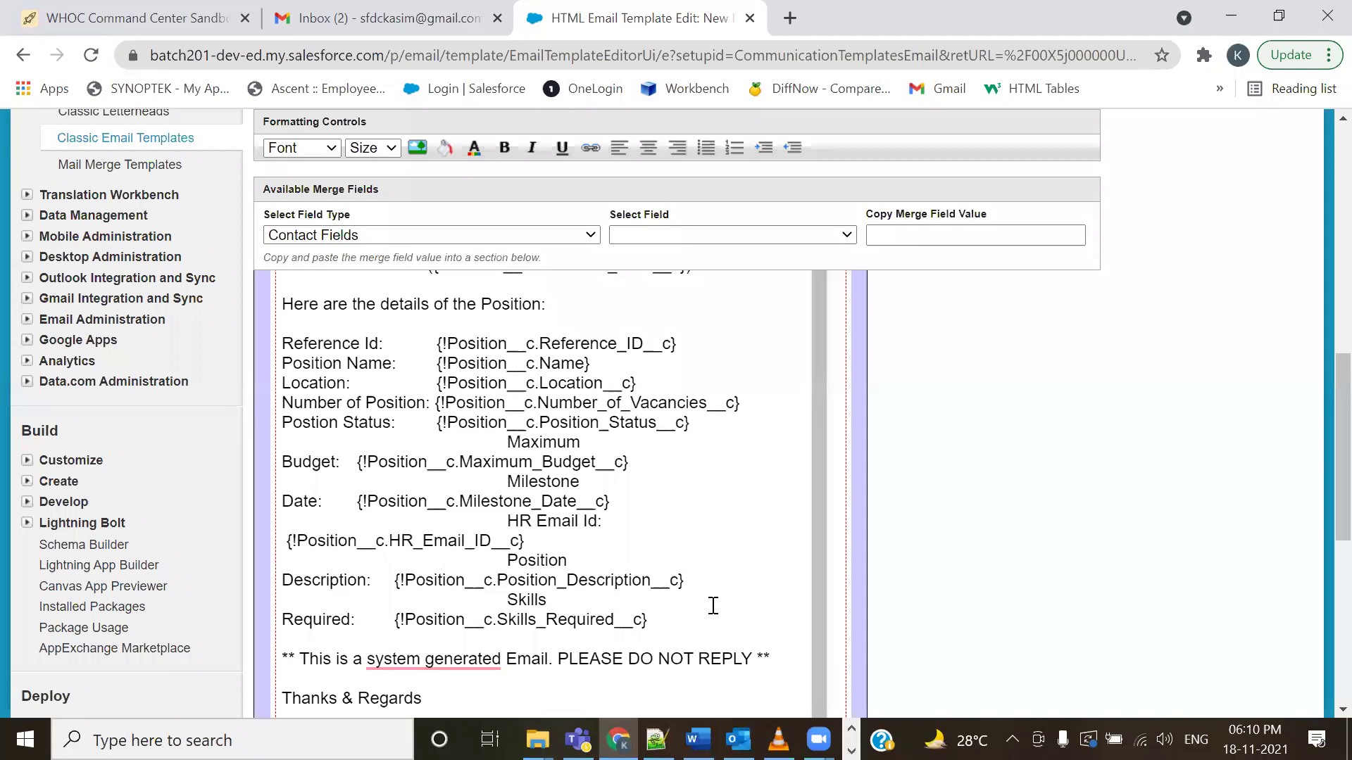
- Review the edited email body from signature to subject and save the New Position Creation Notification Template
scroll(702, 603, down, 4)
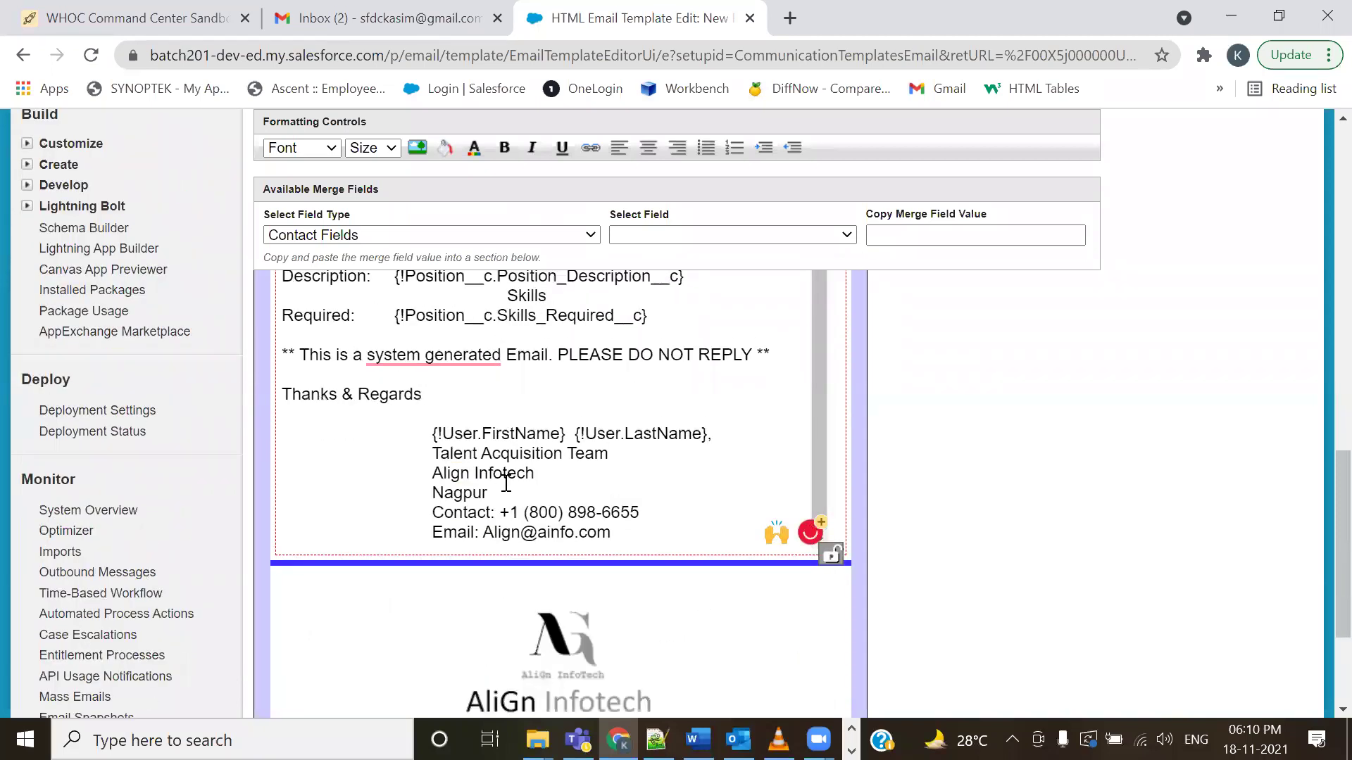
scroll(538, 400, up, 7)
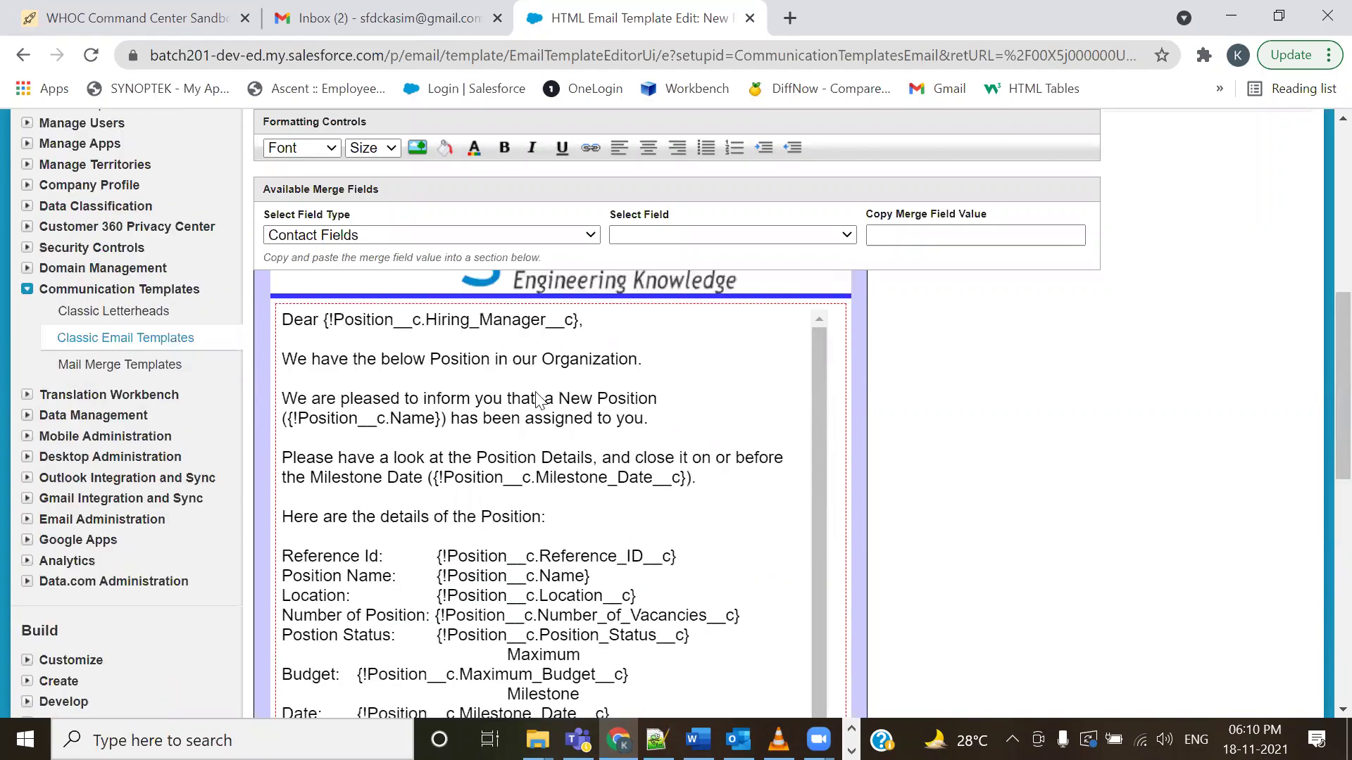
scroll(895, 346, up, 5)
scroll(1068, 395, down, 15)
scroll(1155, 606, up, 15)
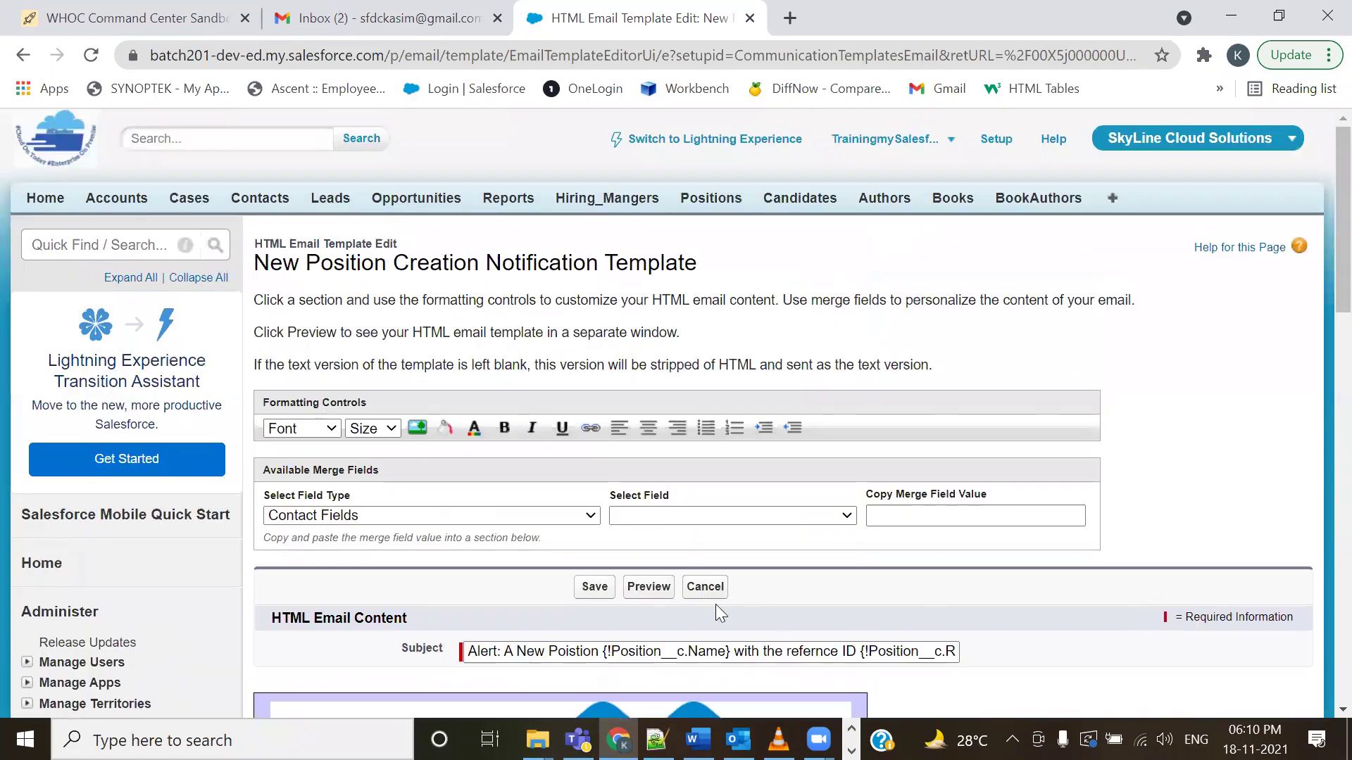
click(595, 587)
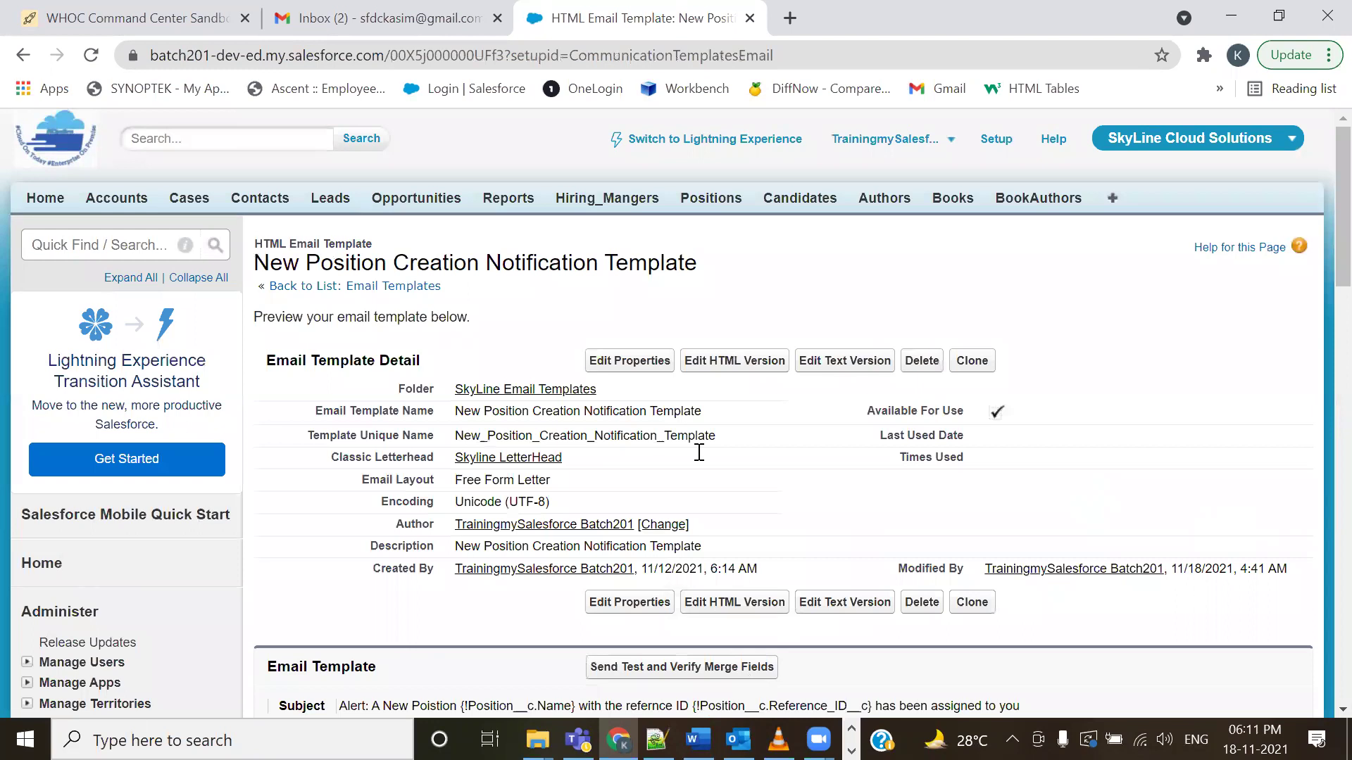
- Switch to the 201-Admin.txt notes in Notepad++ and examine the use case statement and its immediate HR manager notification, highlighting "(Immediate Action)"
key(alt+Tab)
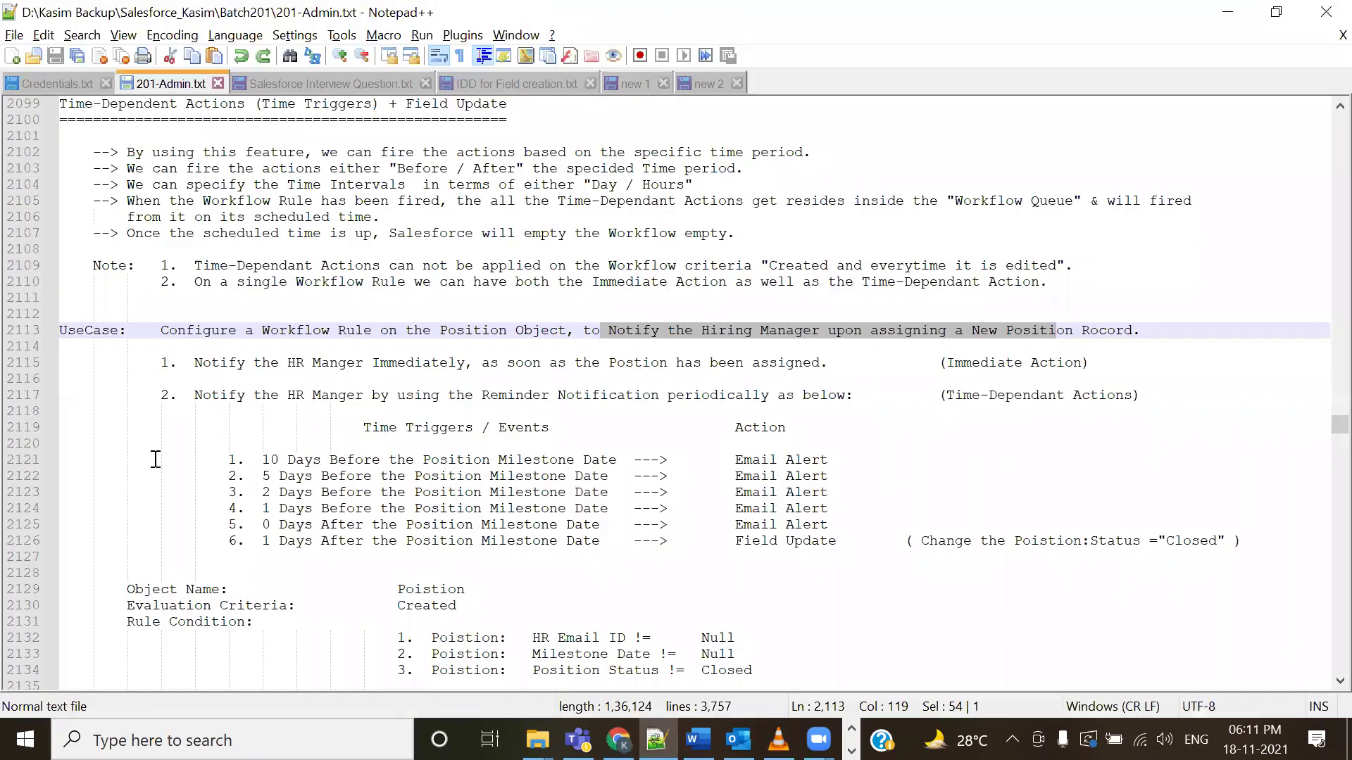
click(784, 343)
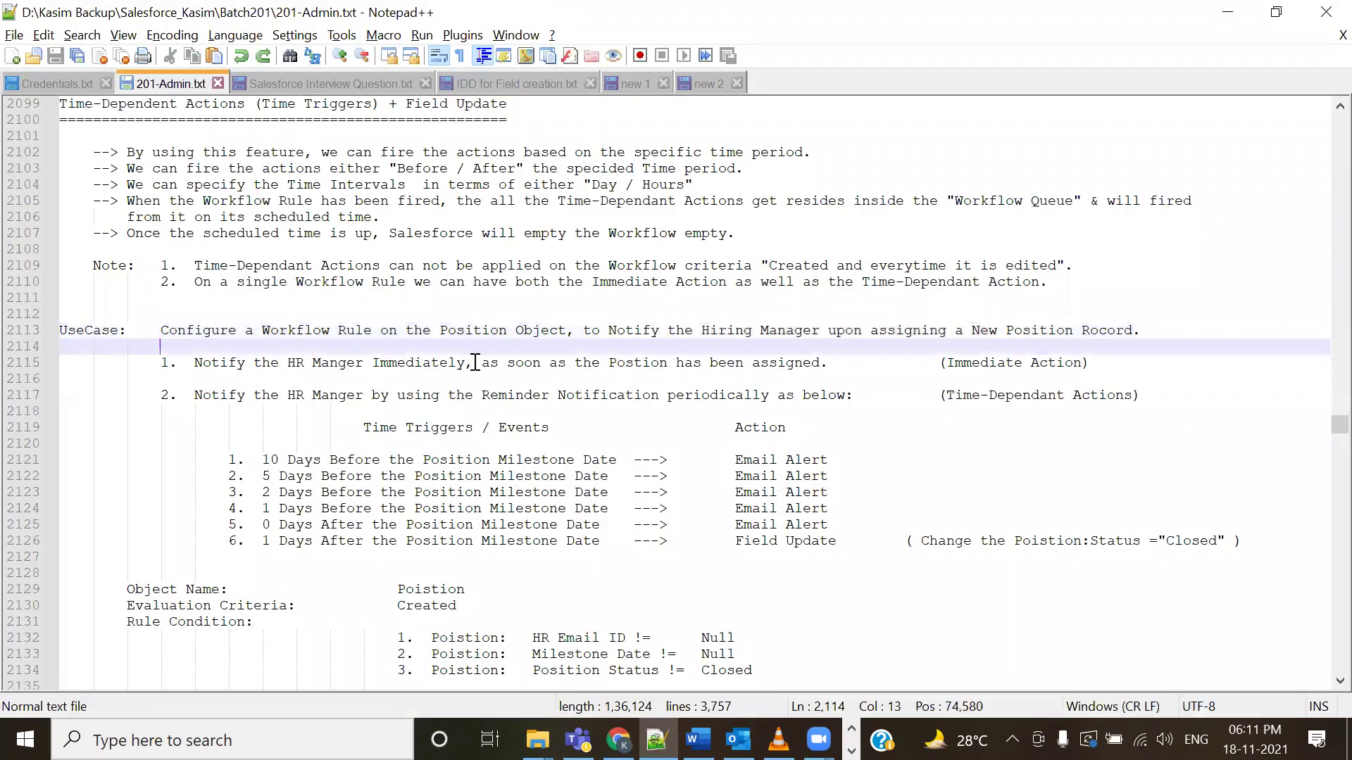
drag(161, 330, 559, 330)
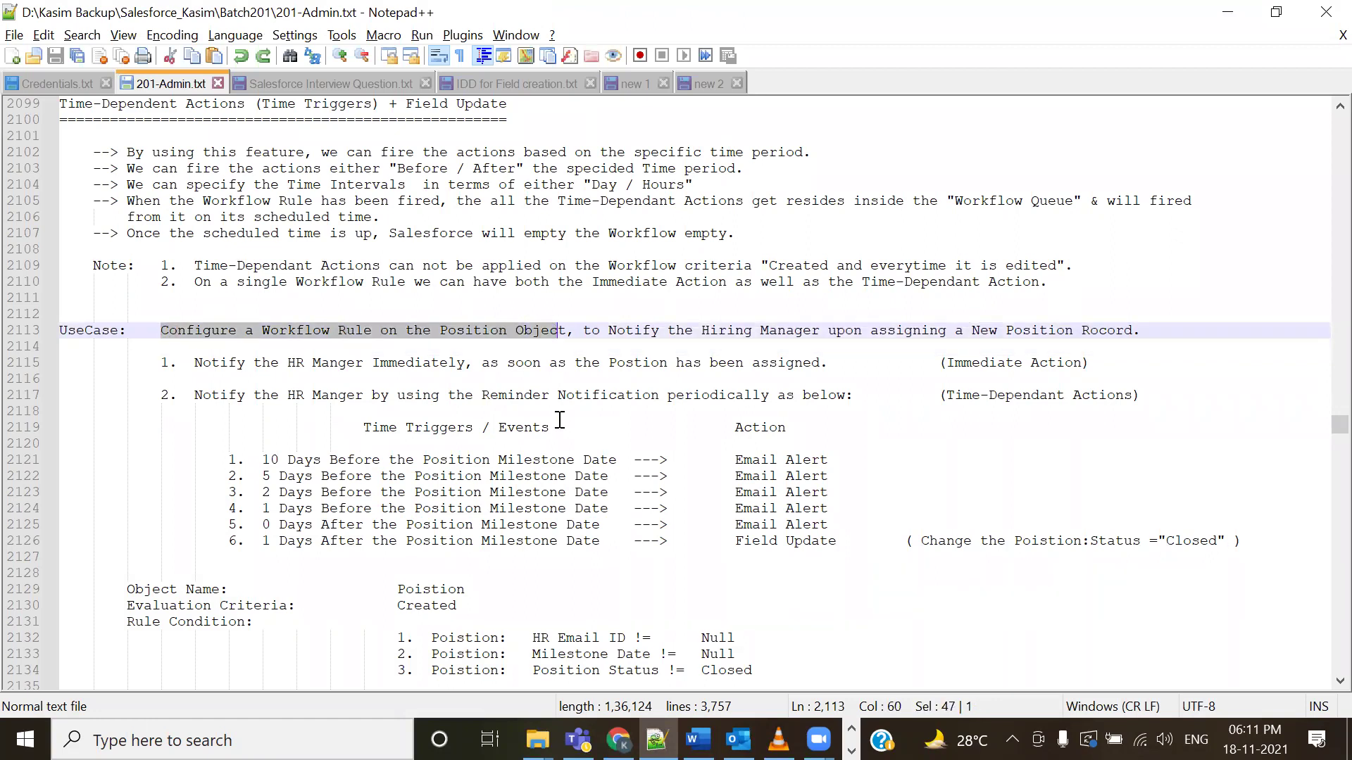
click(473, 330)
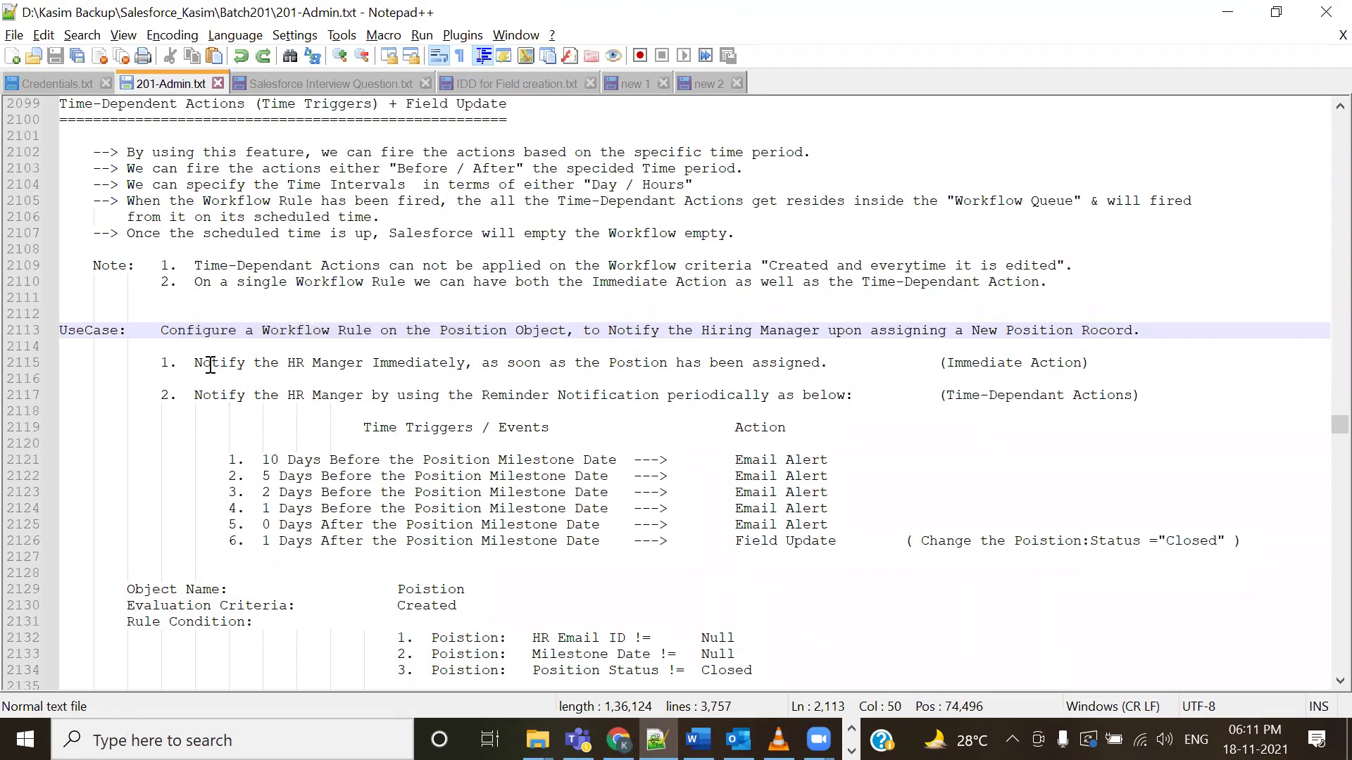
drag(195, 363, 507, 363)
click(296, 362)
drag(262, 362, 472, 361)
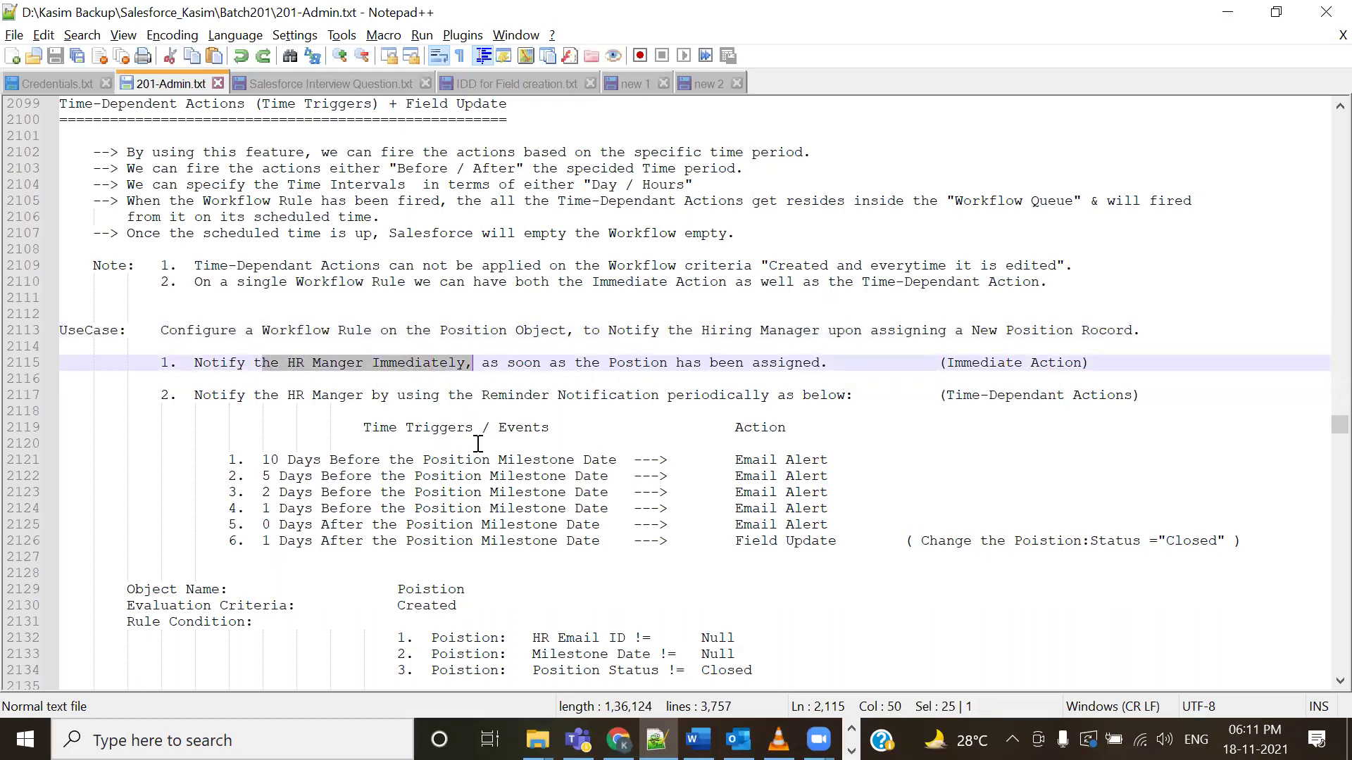
click(470, 378)
drag(473, 363, 684, 363)
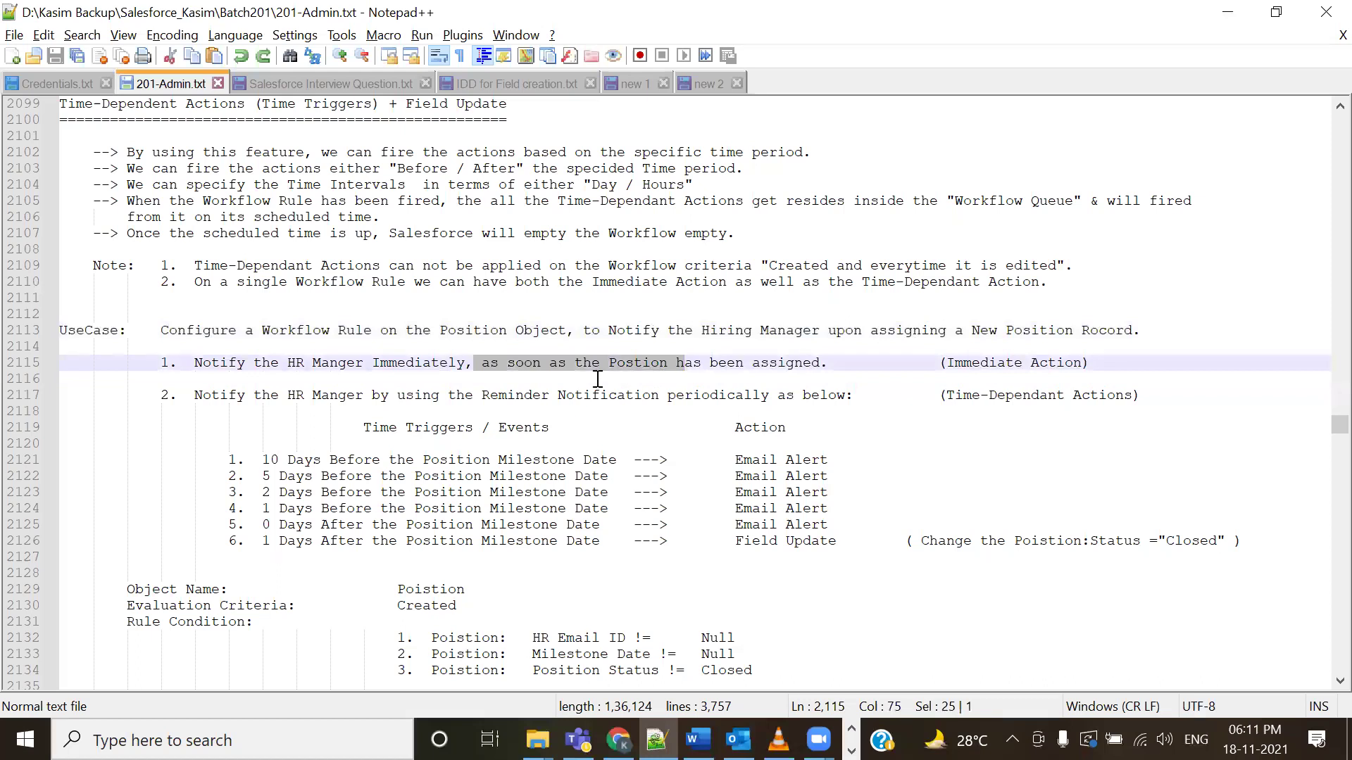
drag(195, 363, 828, 361)
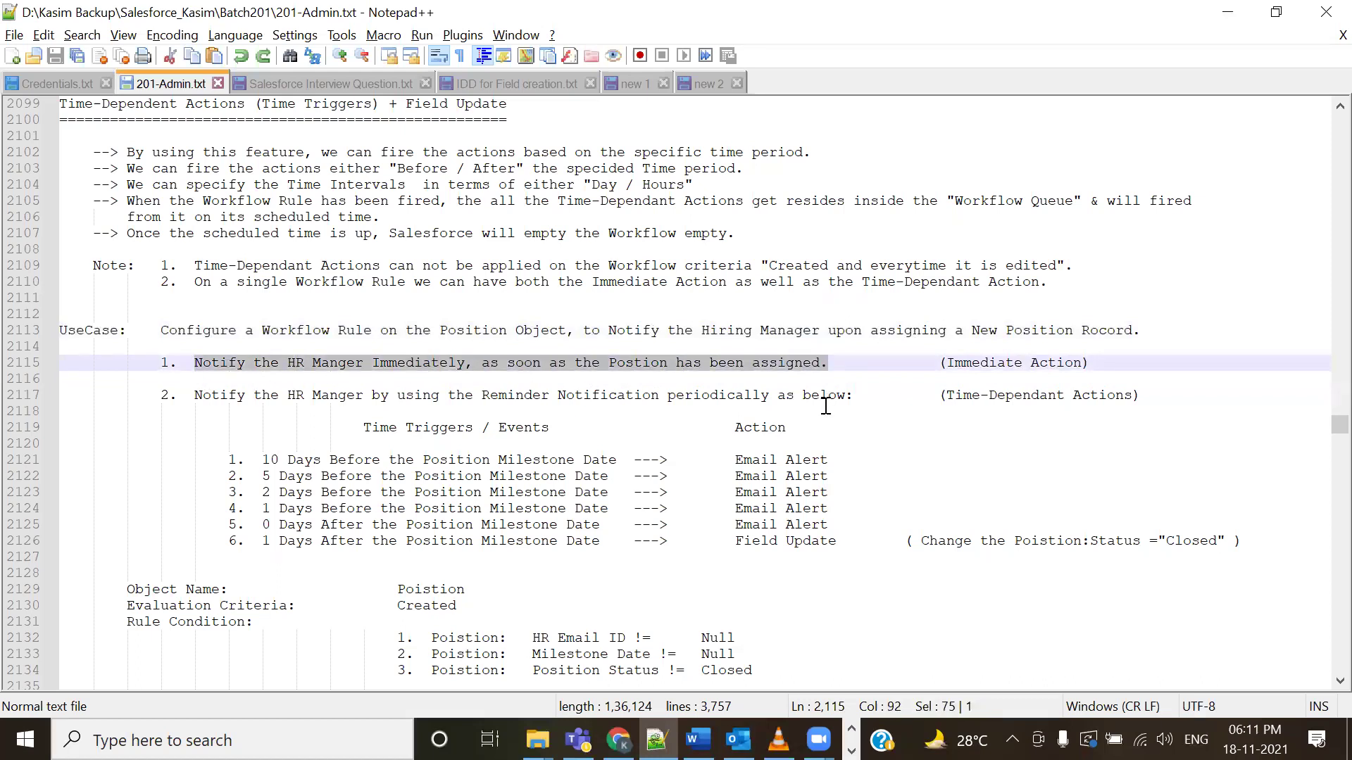
drag(939, 363, 1089, 361)
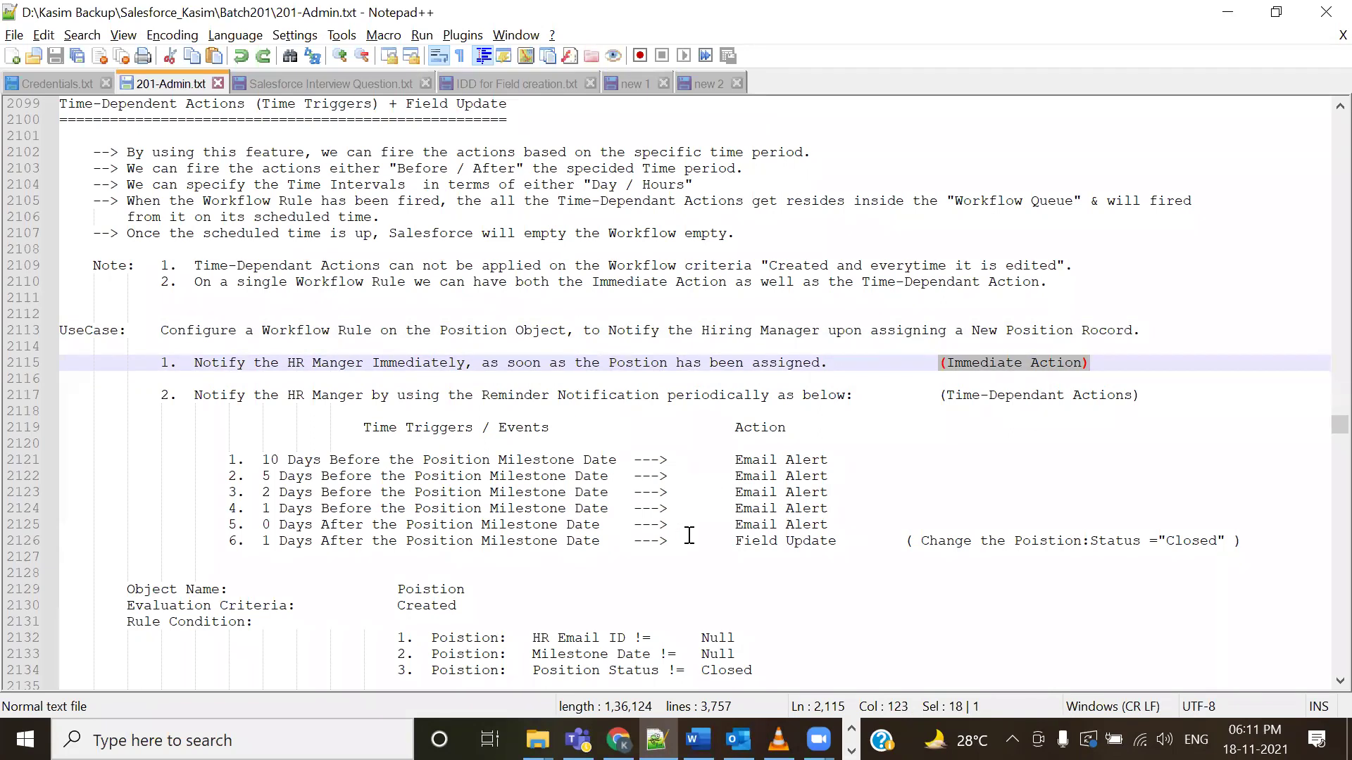
- Examine the periodic reminder requirement and the full use case with its time triggers, highlighting the immediate HR manager notification again
drag(195, 399, 840, 411)
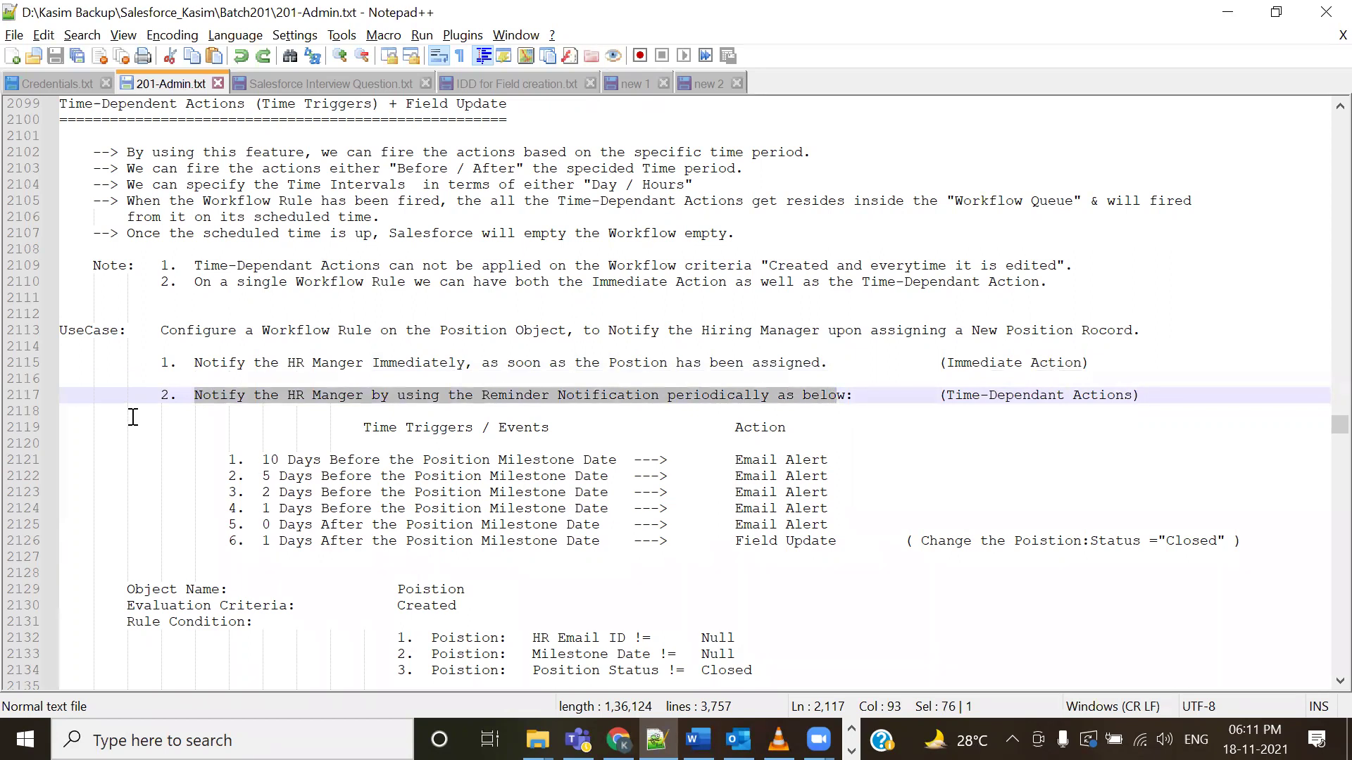
drag(139, 330, 1285, 536)
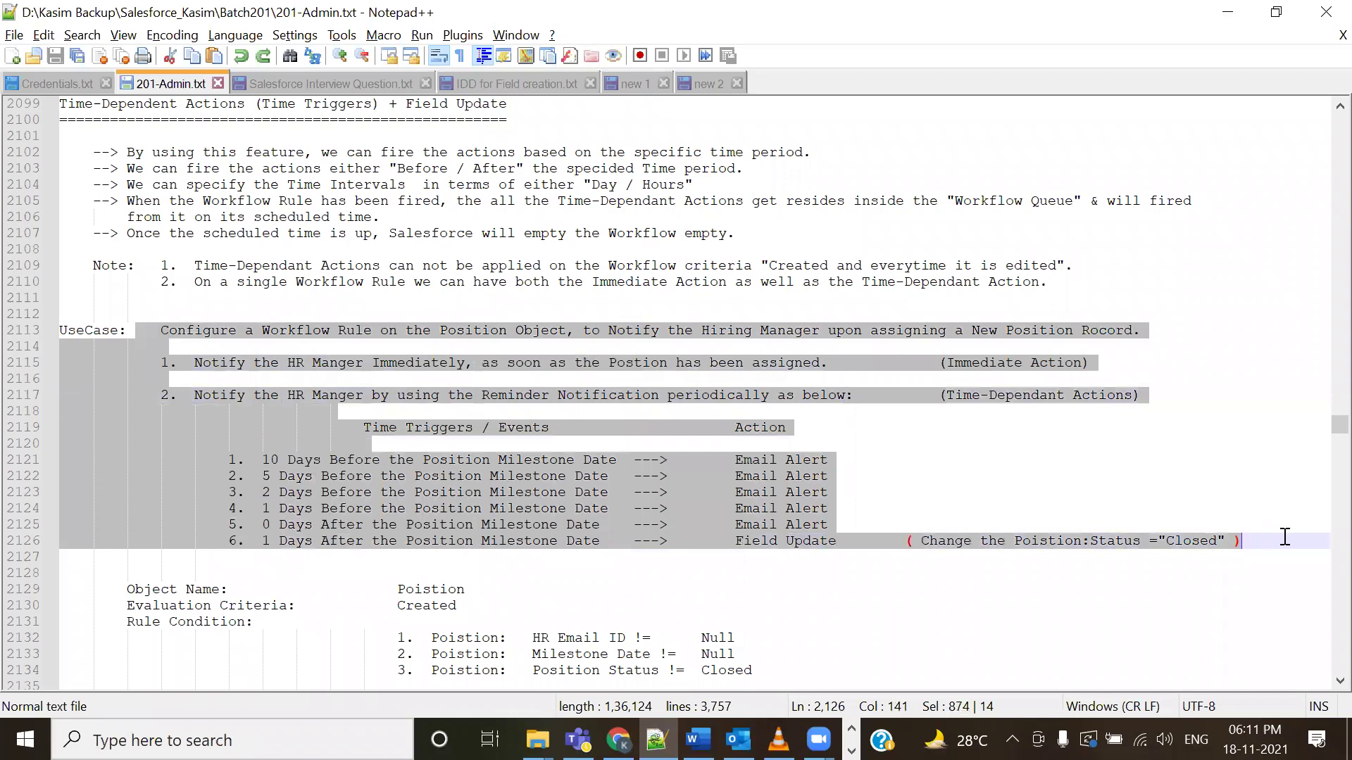
click(967, 486)
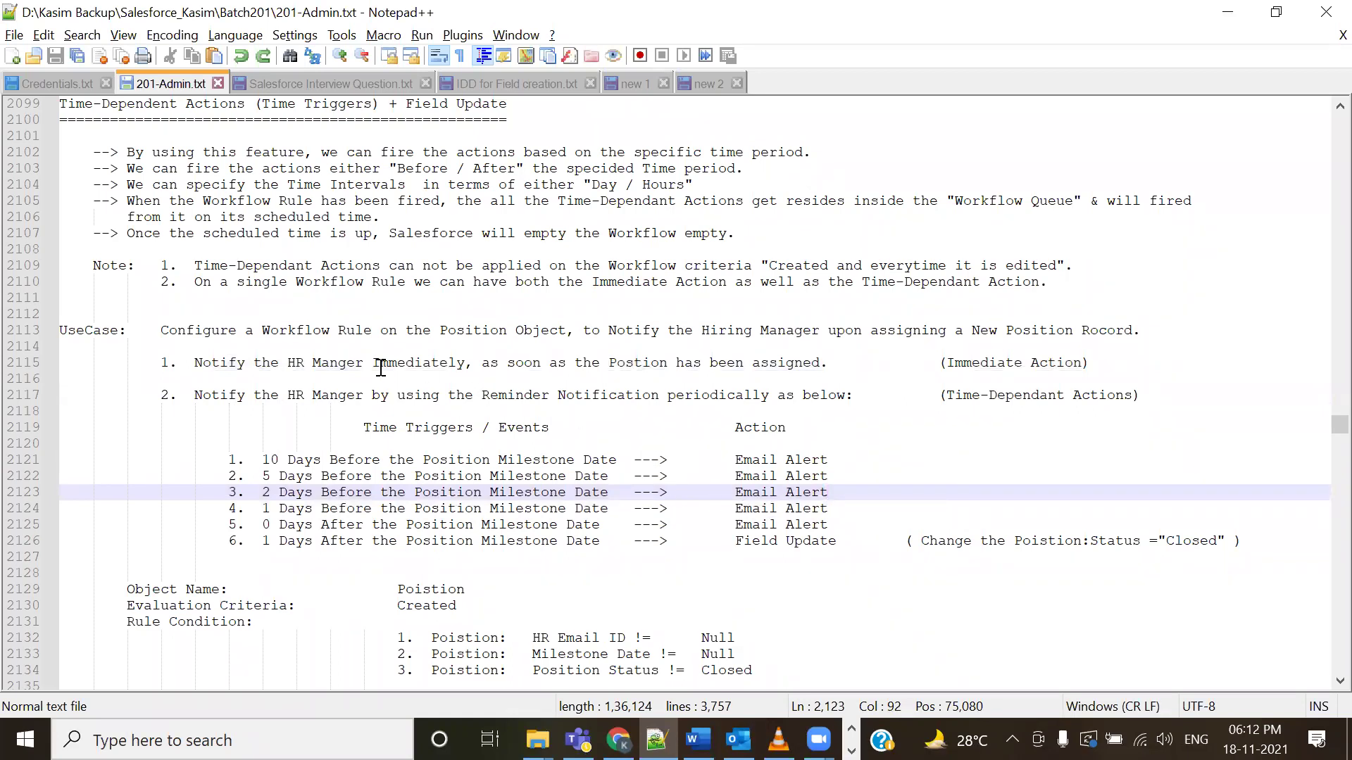
drag(279, 367, 422, 365)
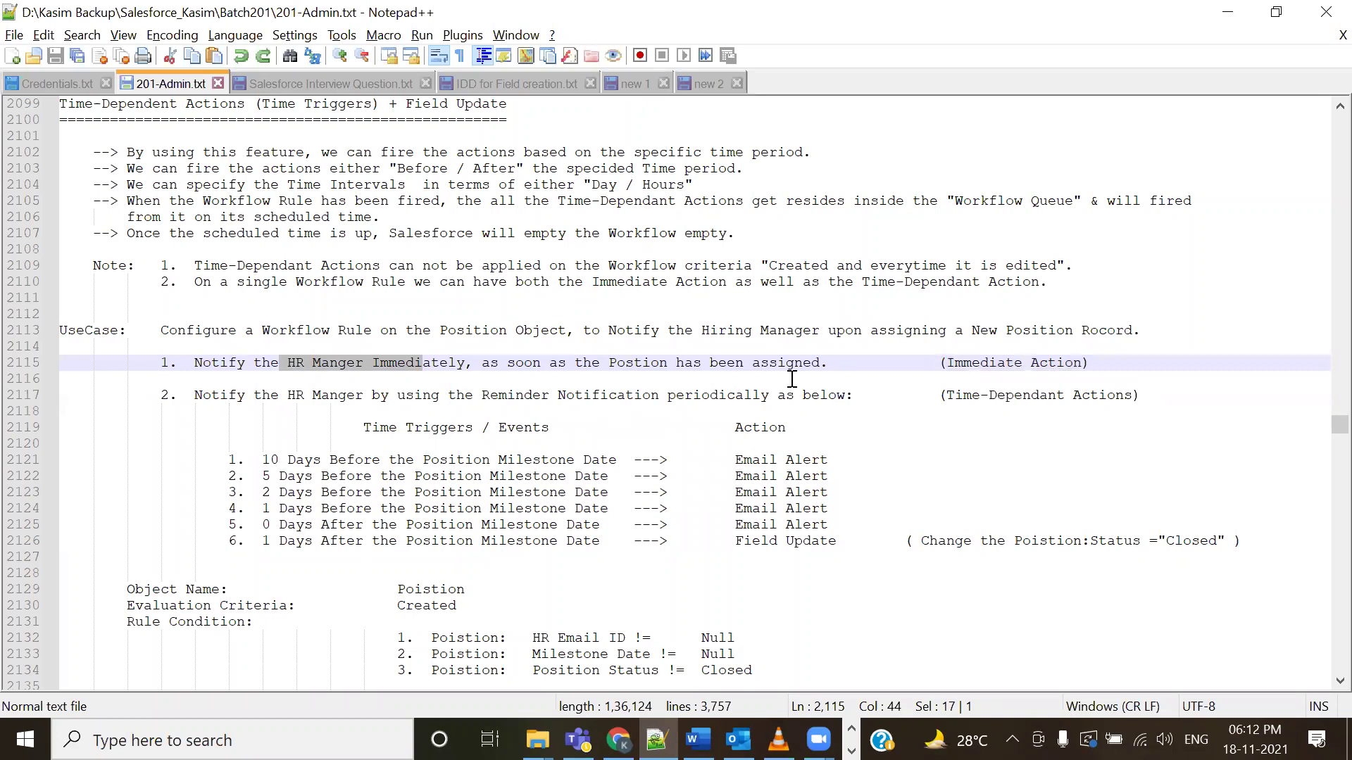
- Examine the five email alert time triggers around the Position Milestone Date, from 10 days before to 0 days after, highlighting each line
drag(943, 364, 1083, 367)
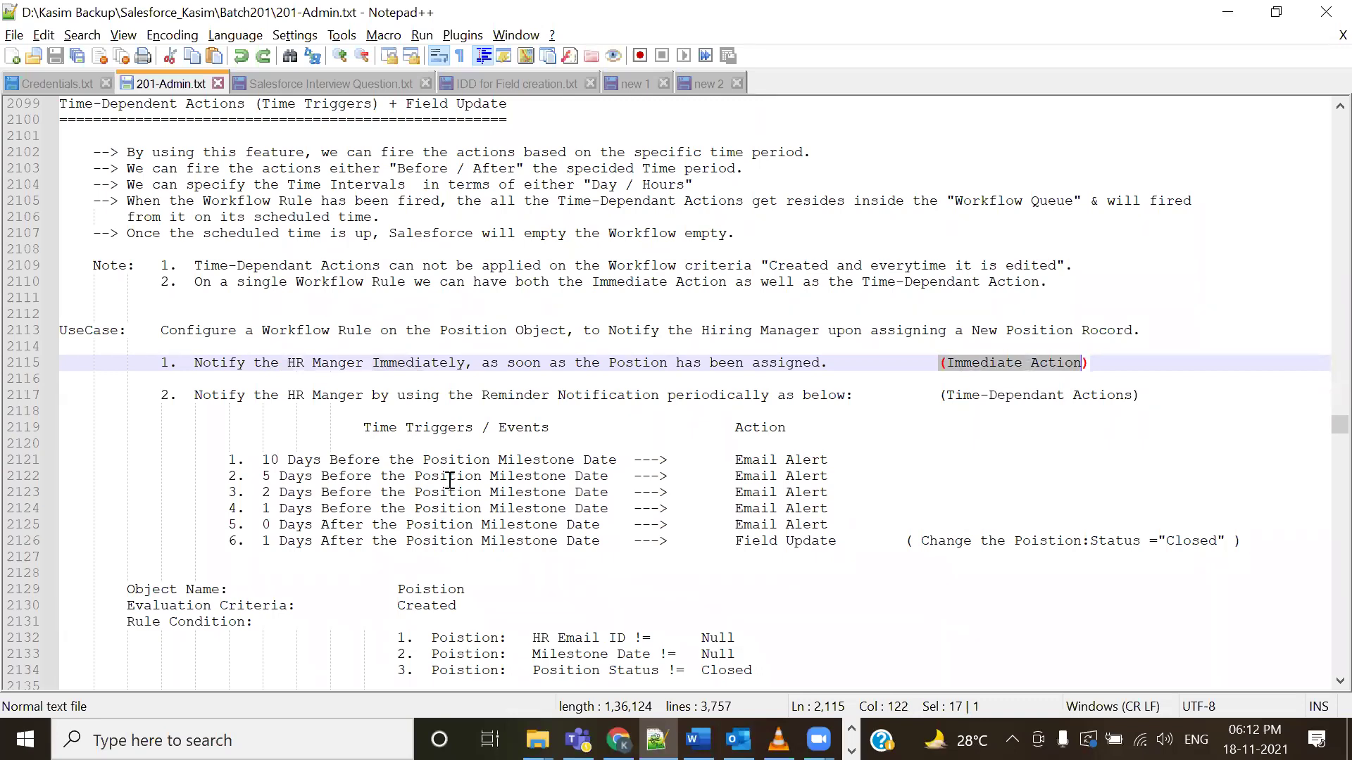
scroll(592, 411, down, 1)
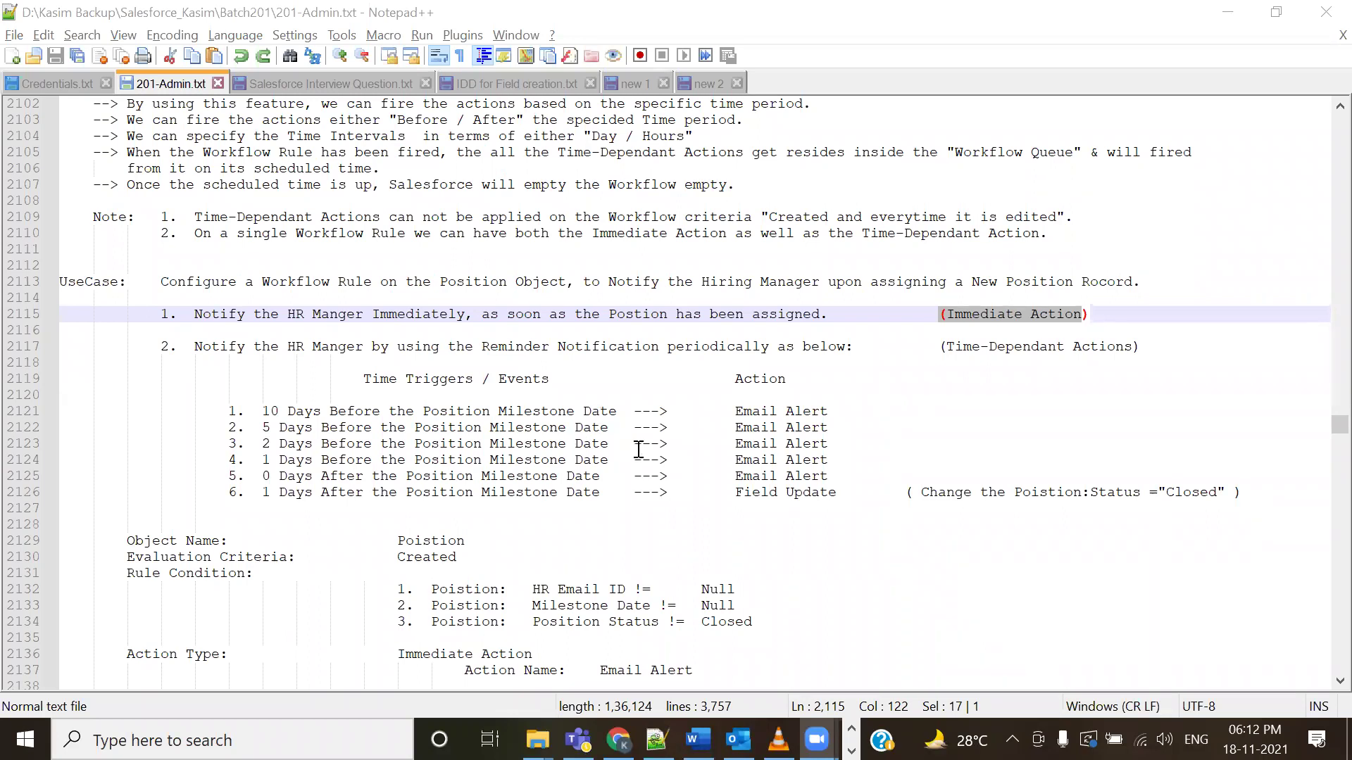
double_click(548, 412)
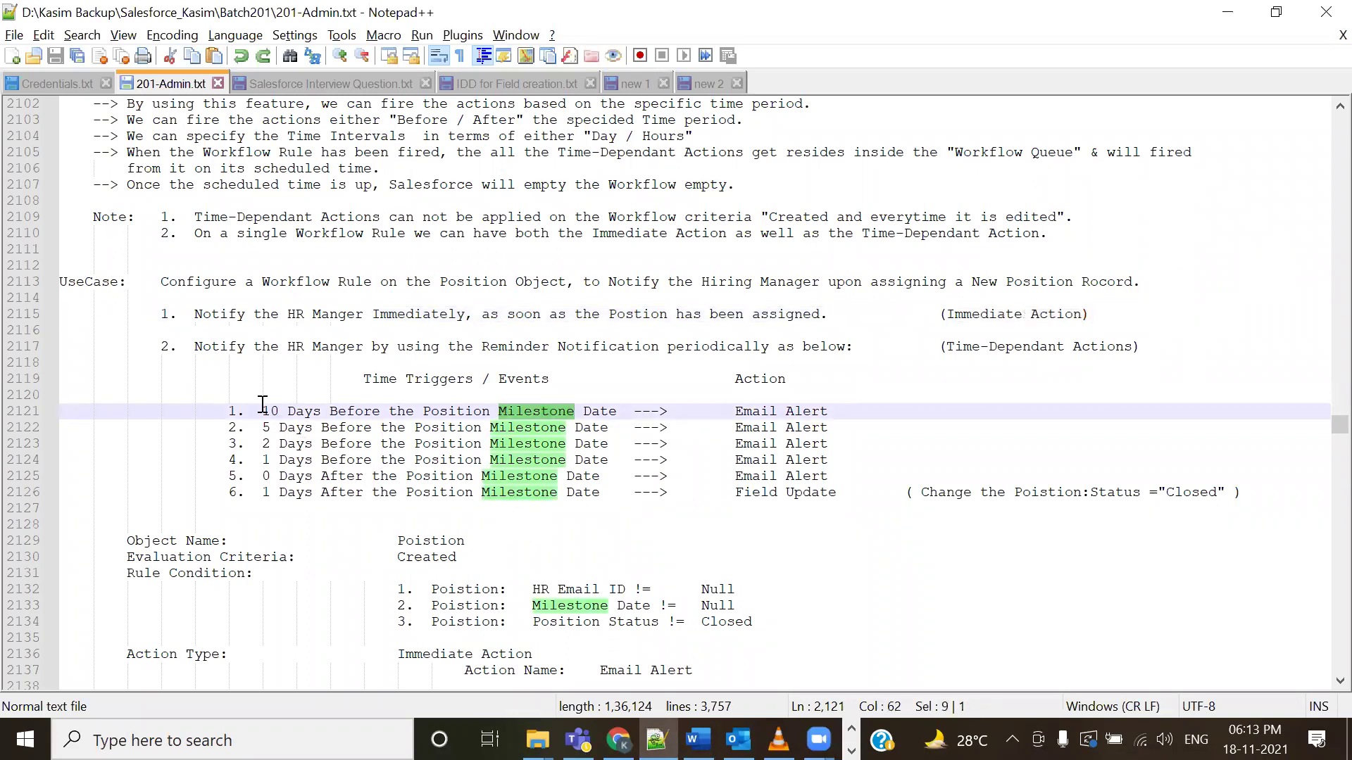
drag(263, 407, 829, 412)
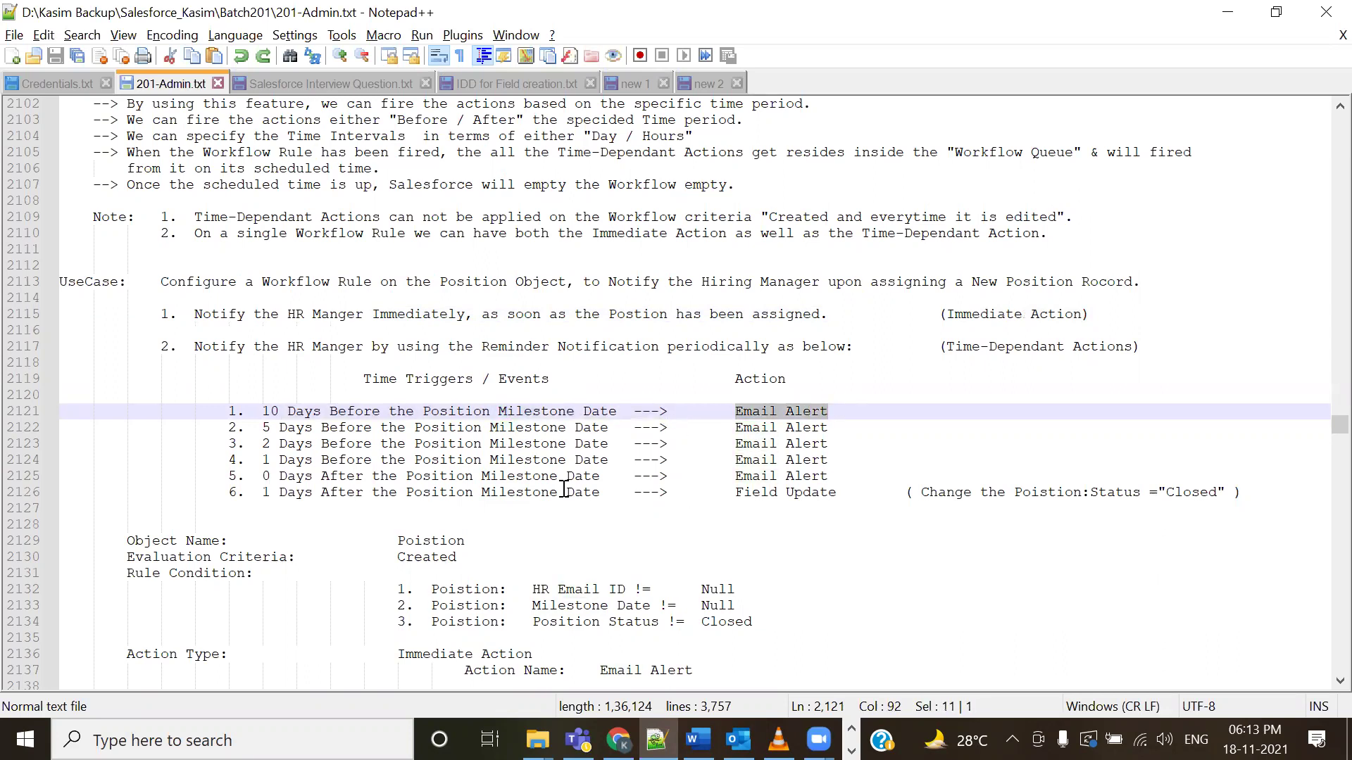
drag(260, 428, 837, 435)
drag(259, 445, 831, 443)
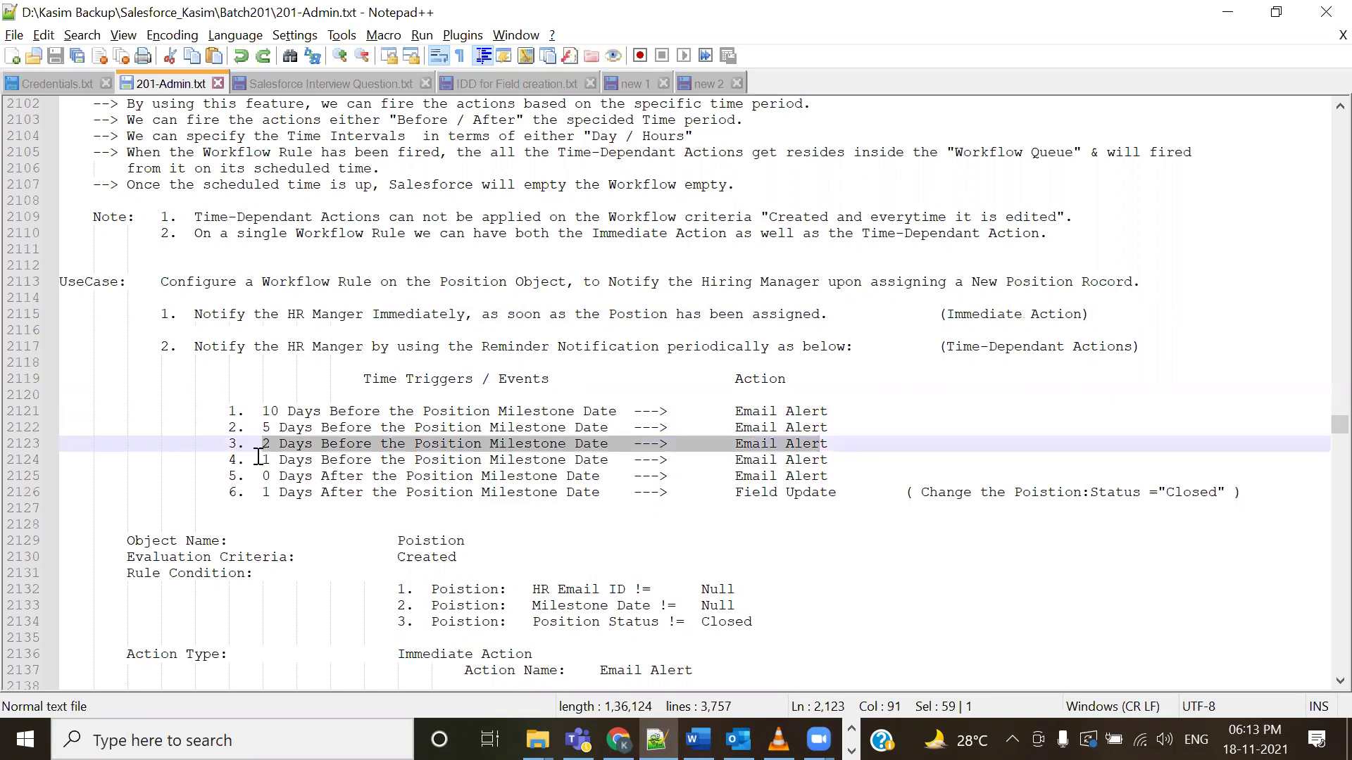
drag(262, 460, 570, 458)
drag(262, 476, 854, 470)
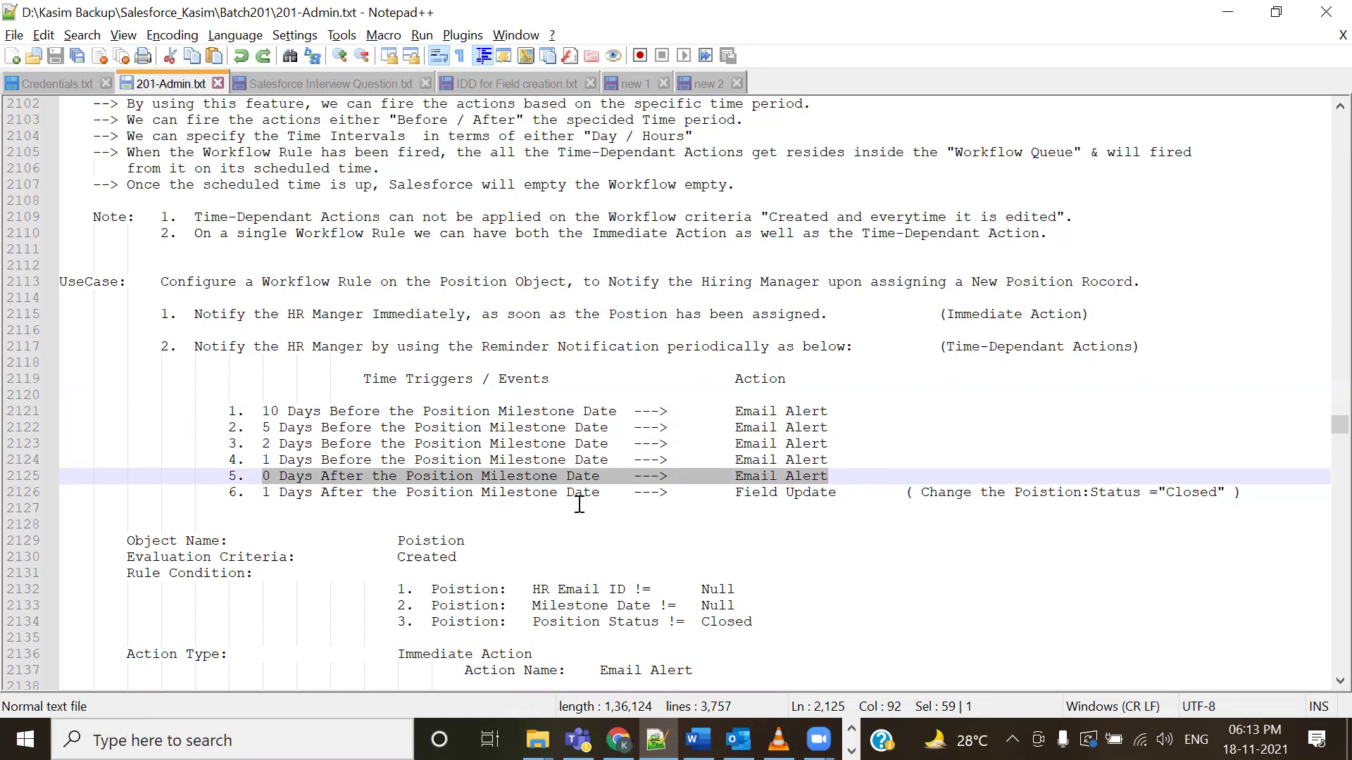
click(560, 527)
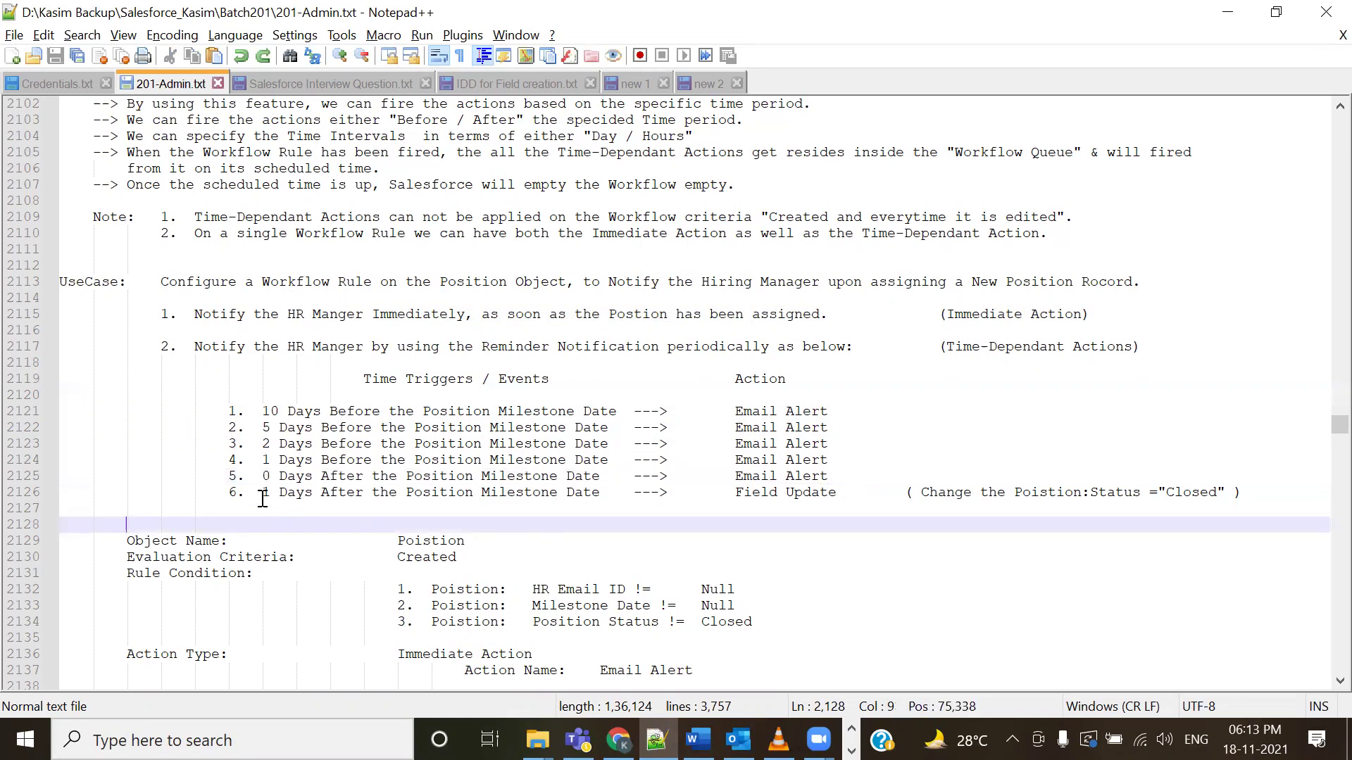
drag(263, 477, 846, 480)
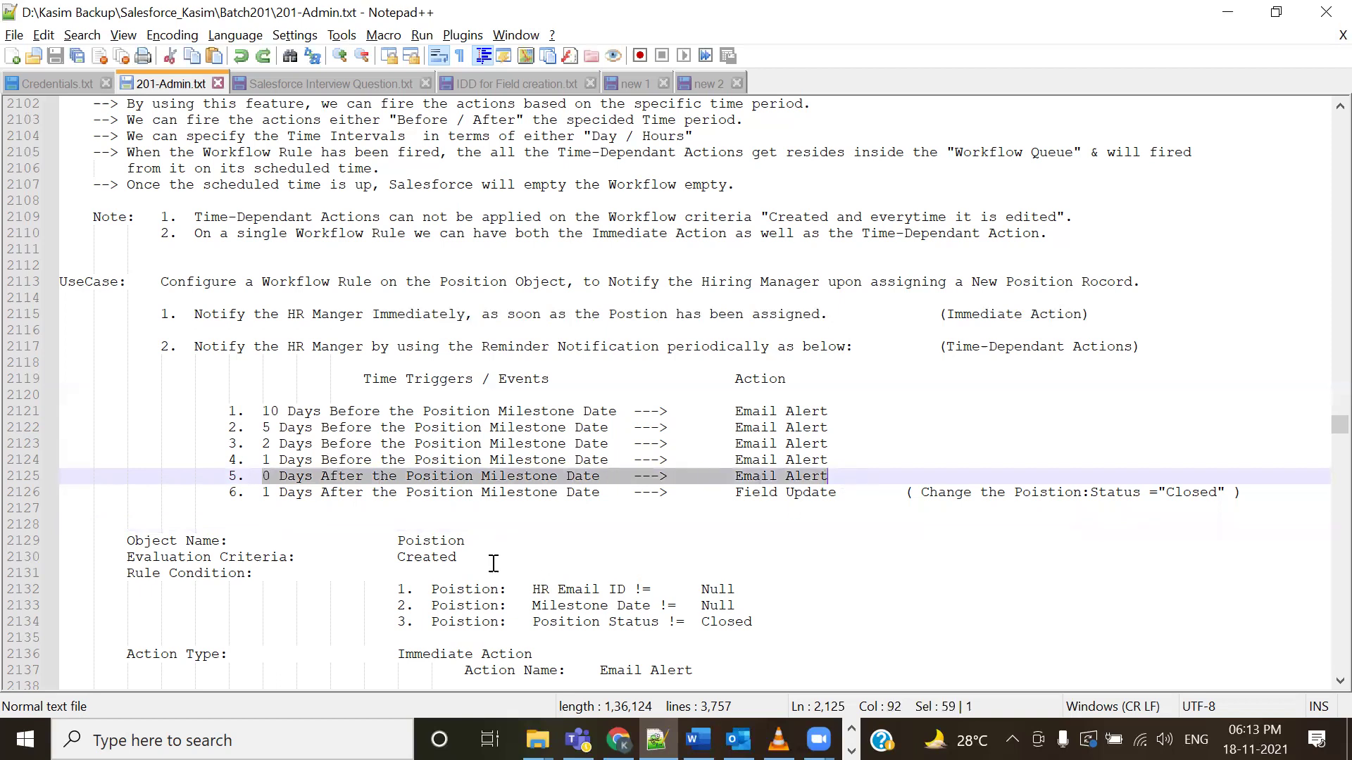
click(402, 522)
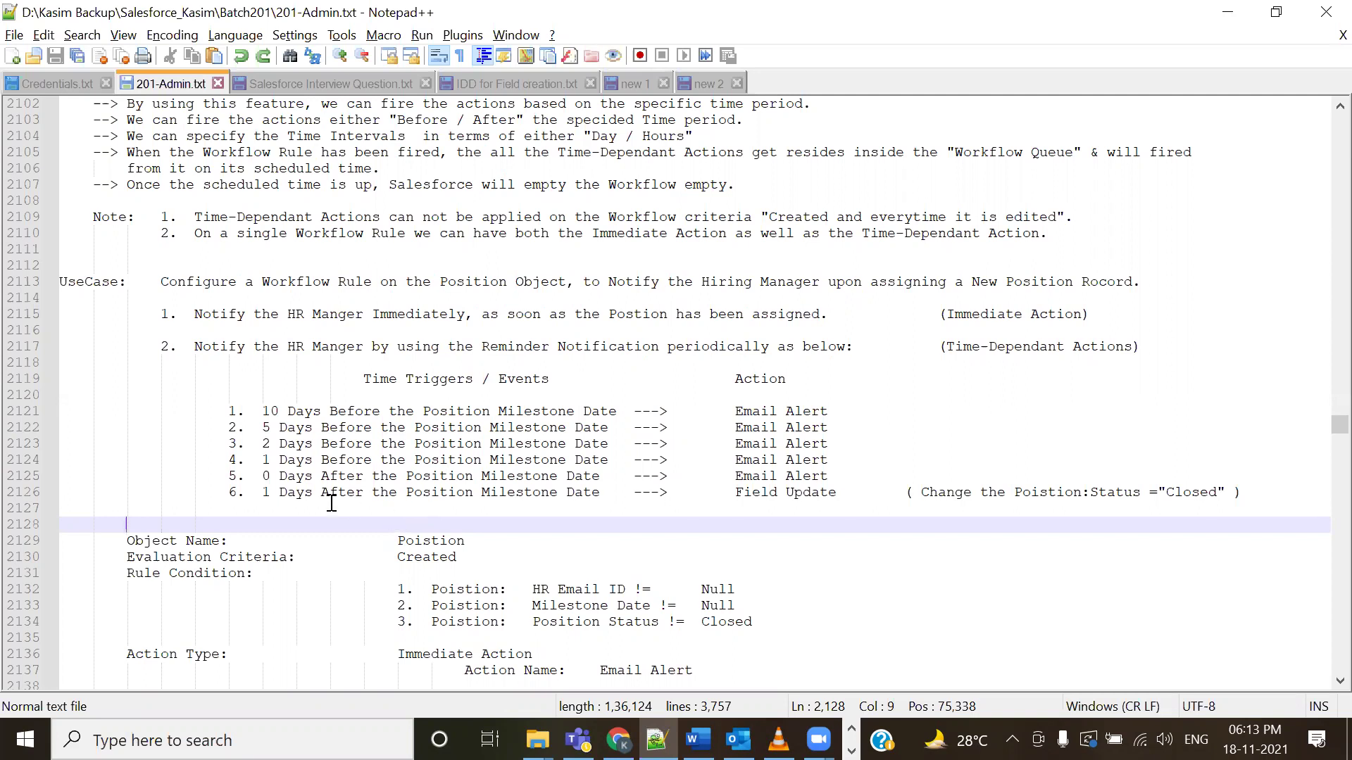
- Examine the sixth time trigger, 1 day after the Milestone Date, highlighting its Field Update action, Status field and Closed value
drag(262, 492, 618, 488)
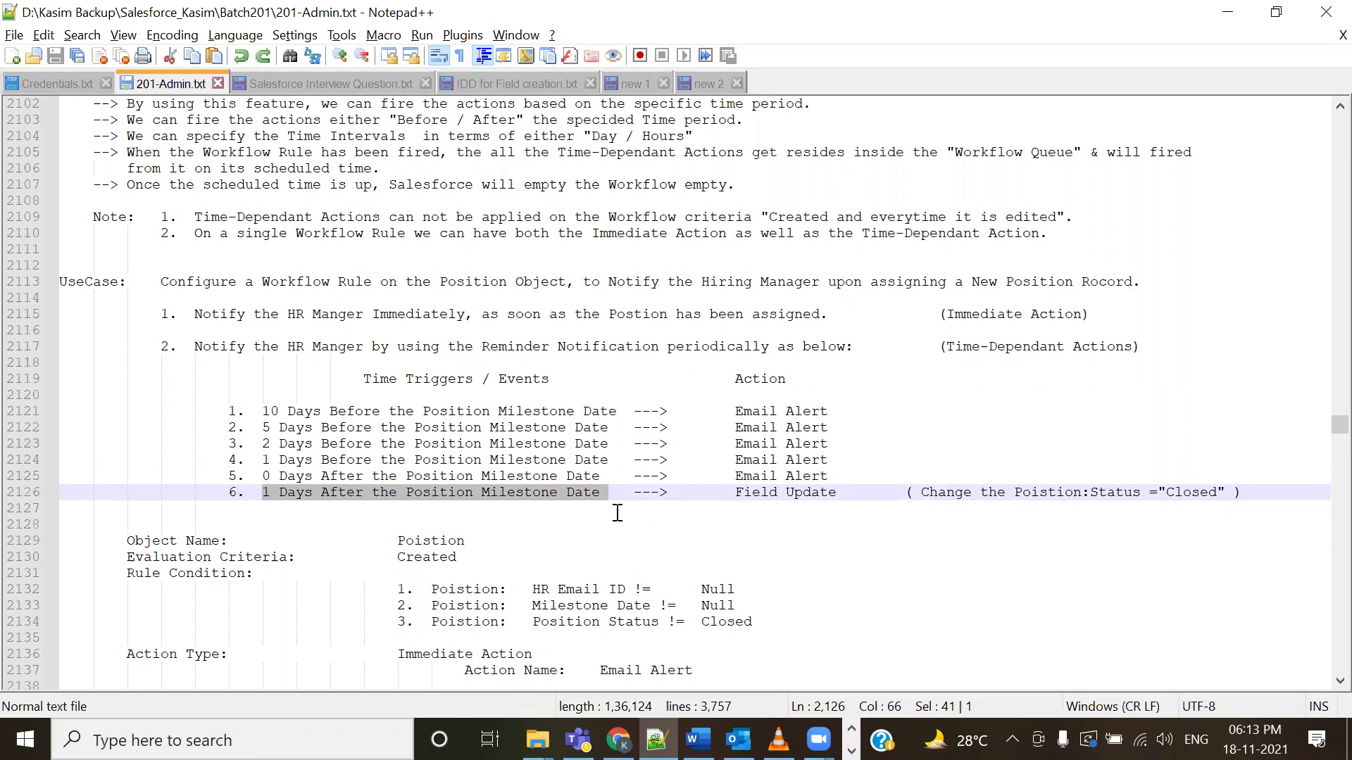
drag(735, 495, 845, 503)
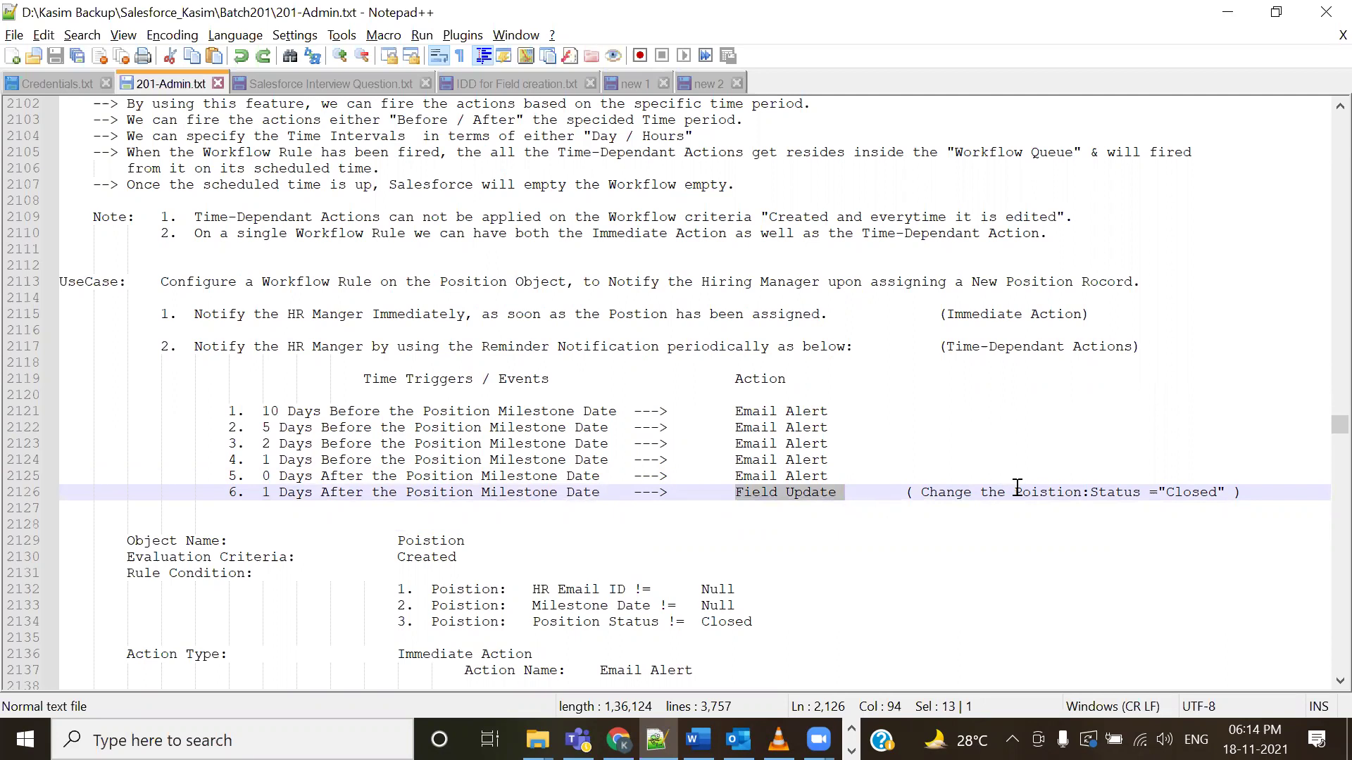
double_click(1099, 493)
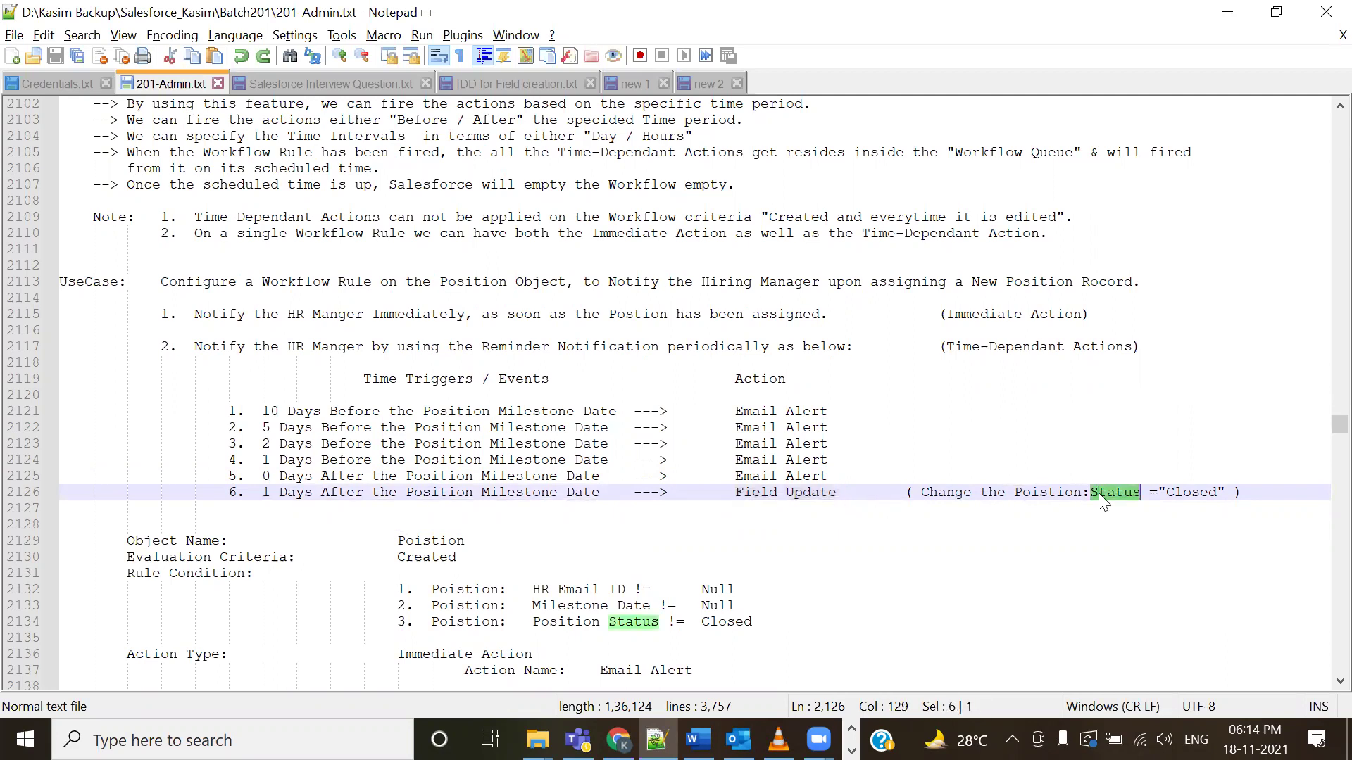
double_click(1190, 493)
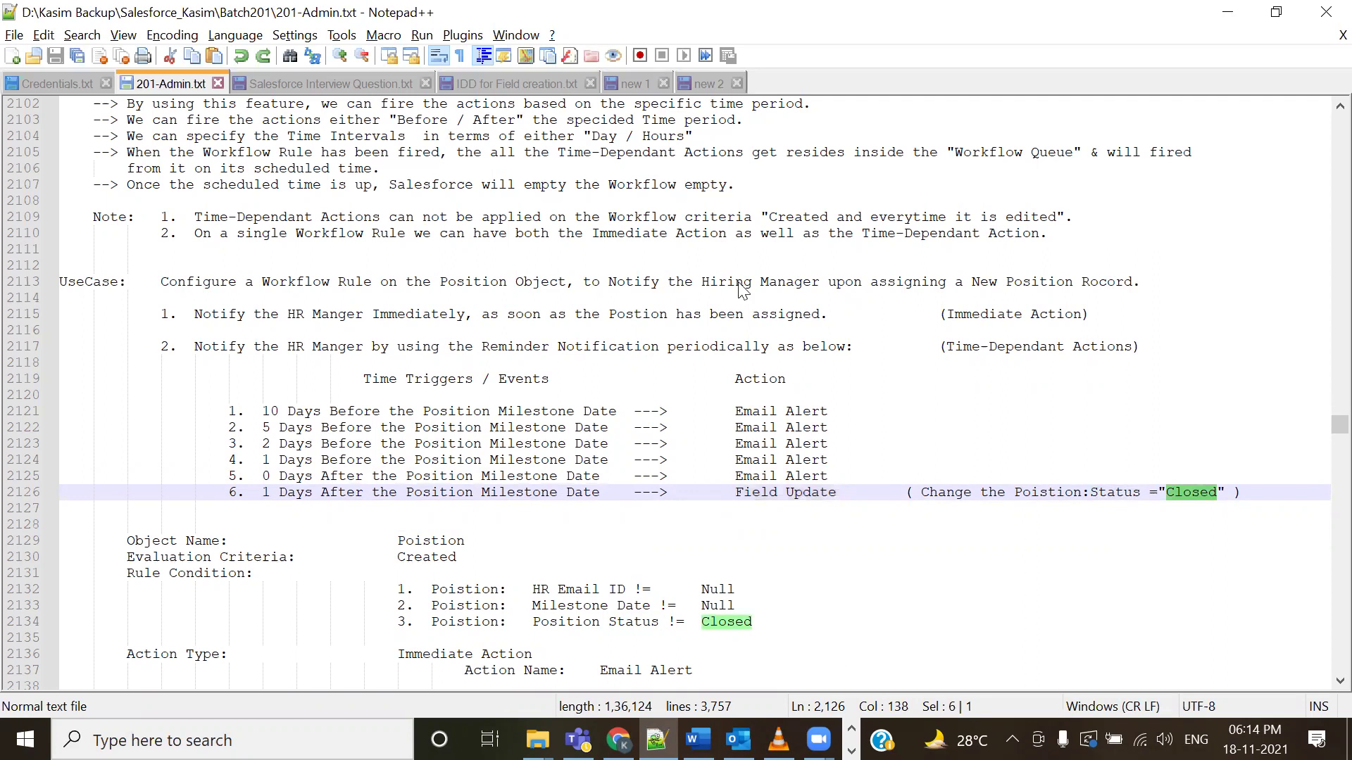
- Switch to the New Position form in Salesforce and set the Open Date to 11/18/2021 and the Milestone Date to 12/30/2021
key(alt+Tab)
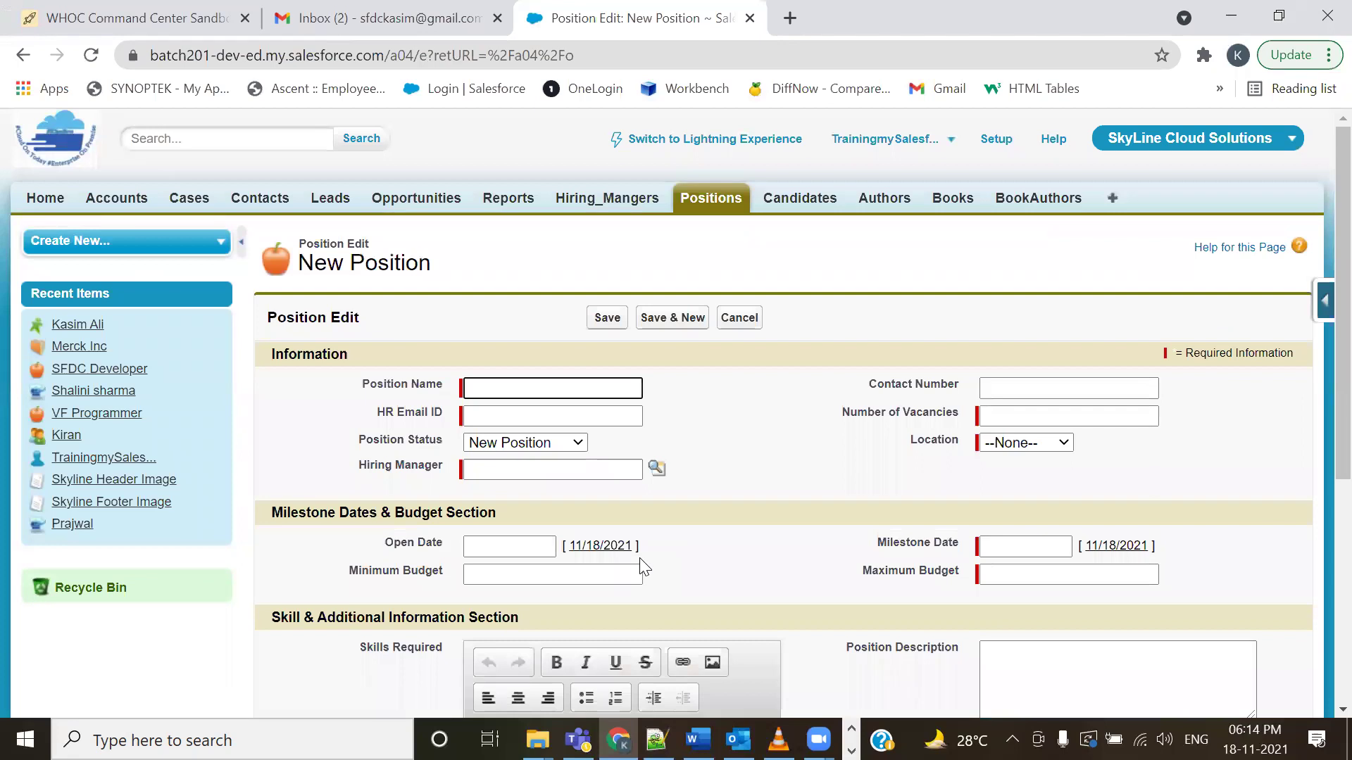
click(603, 549)
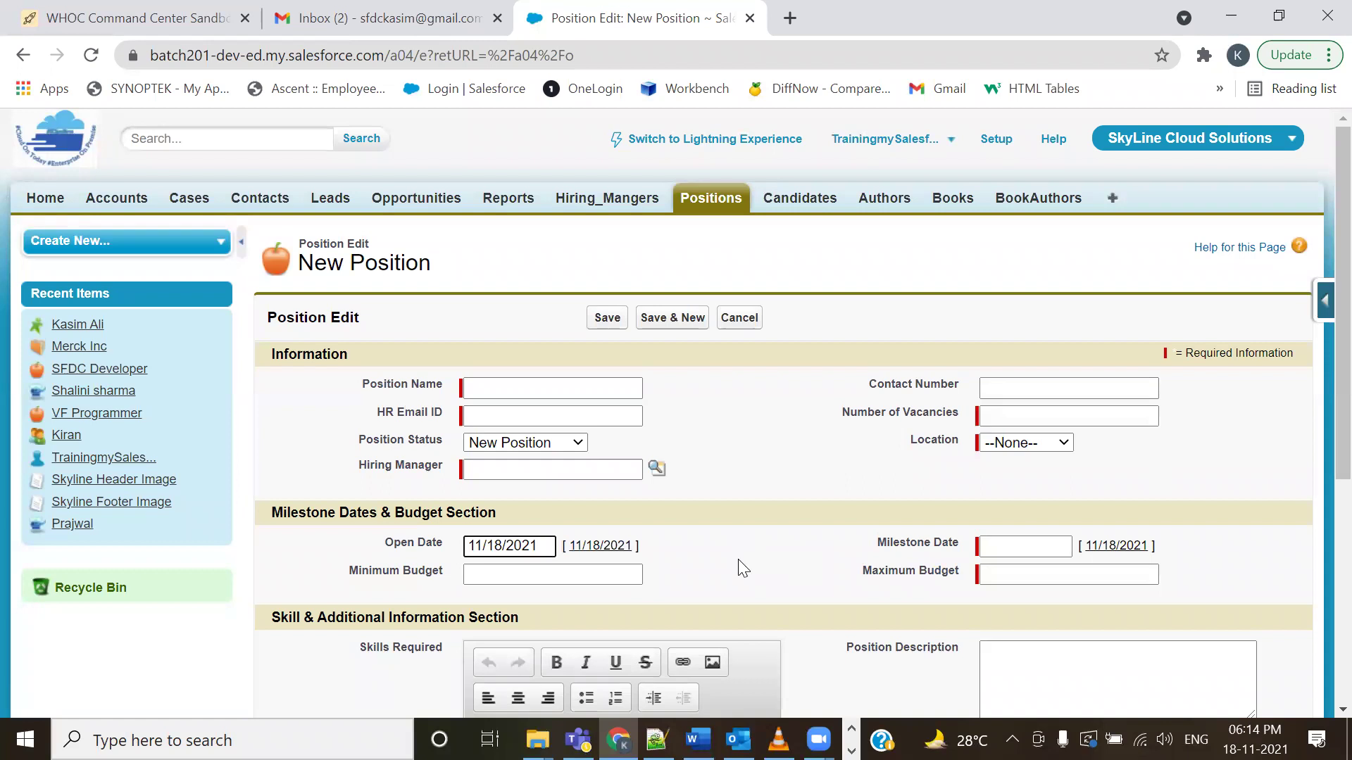
click(1060, 547)
click(1087, 579)
click(1056, 555)
scroll(1102, 637, down, 1)
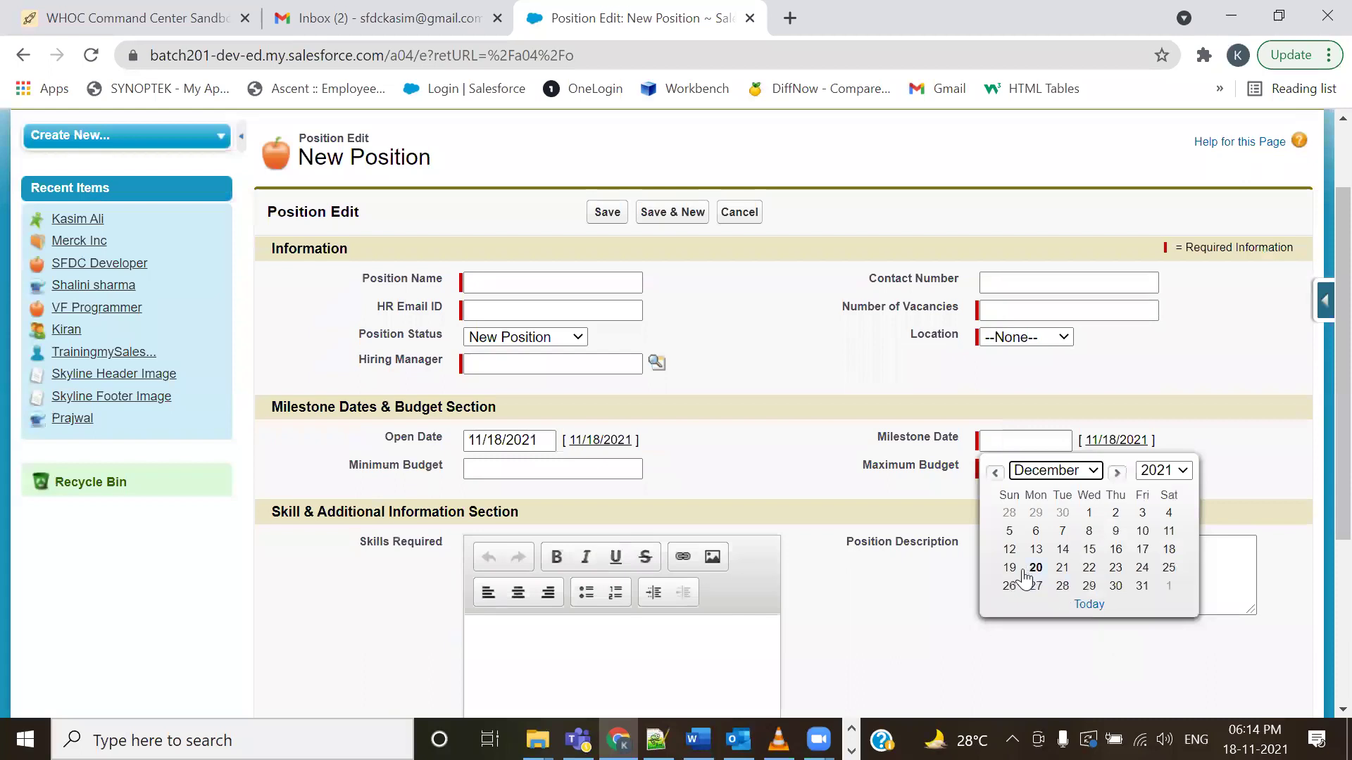
click(1116, 587)
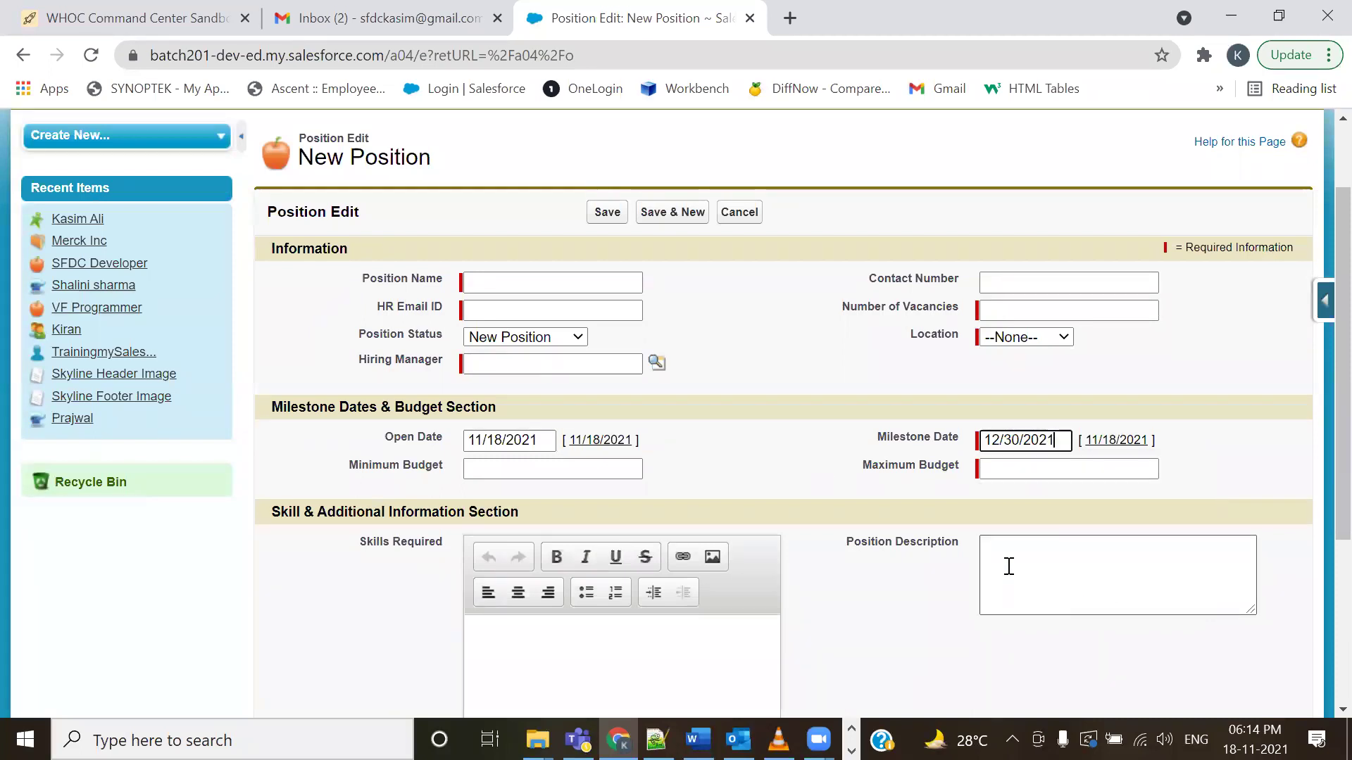
- Look up and select the hiring manager for the position, and enter the manager's email address as HR Email ID
click(658, 372)
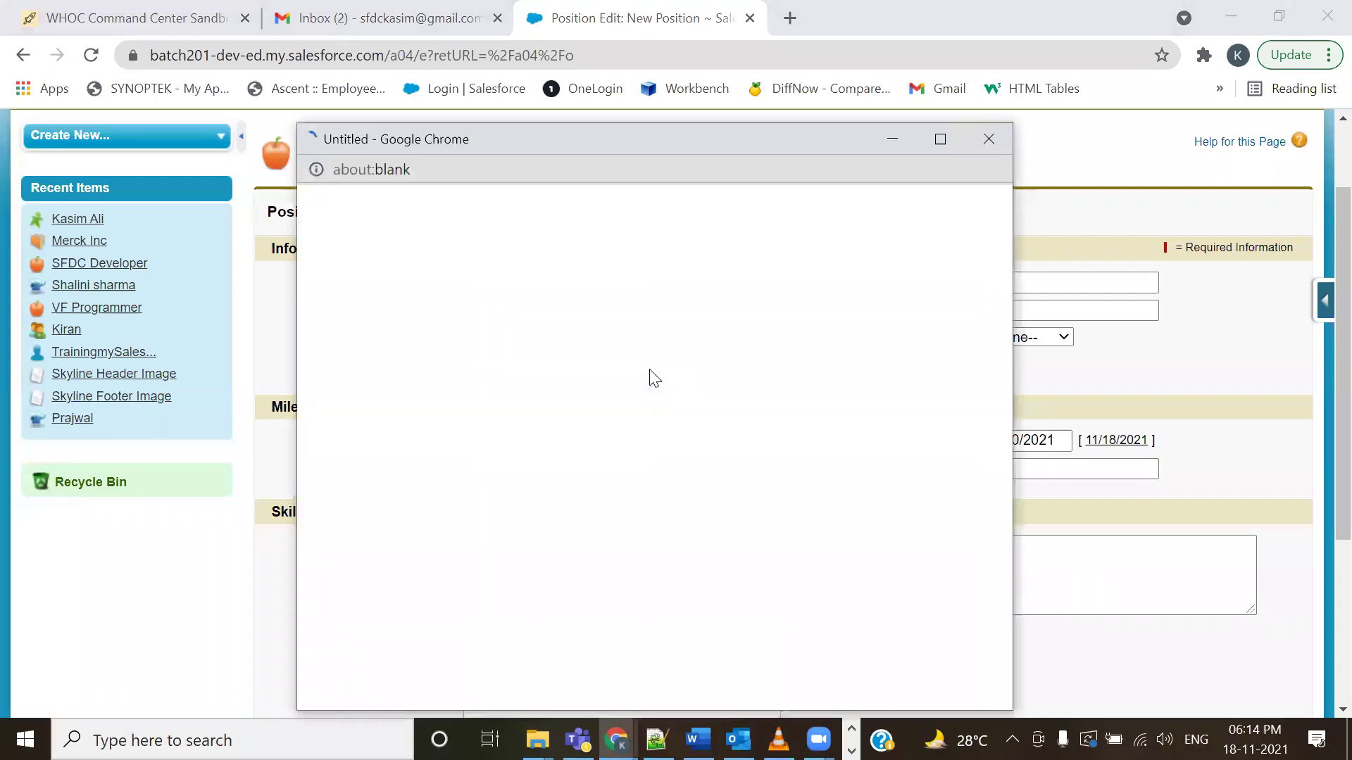
click(329, 442)
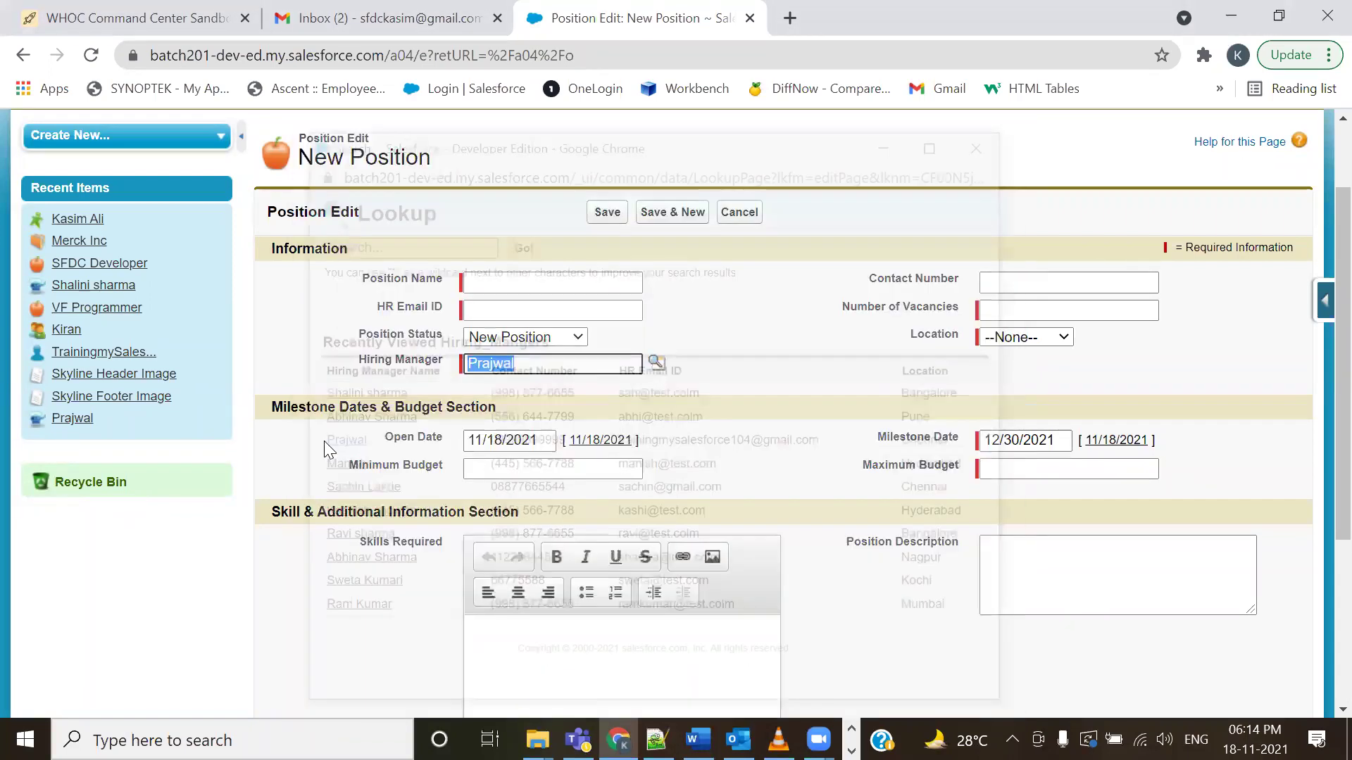
click(489, 278)
click(763, 266)
click(549, 307)
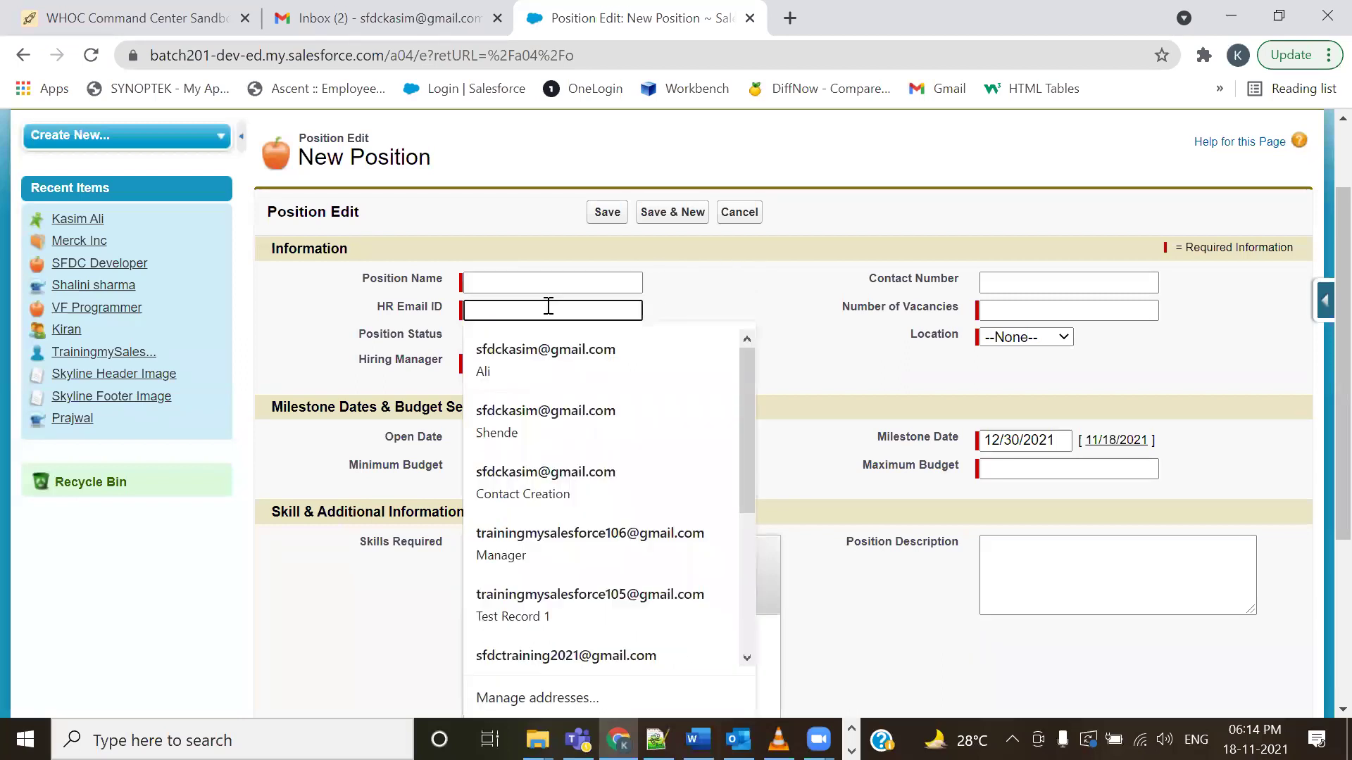
text(prajwal@test.com)
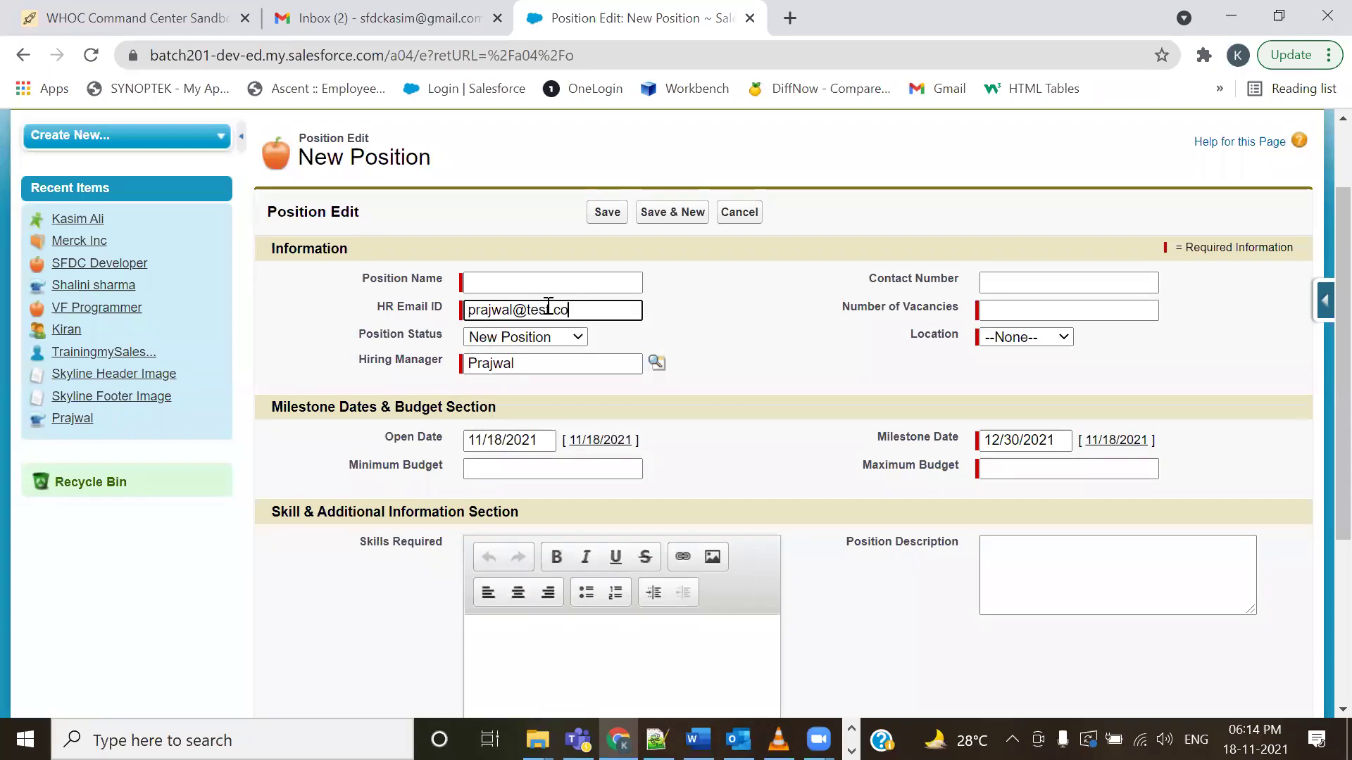
- Fill in the basic position information with the name Senior Admin, 1 vacancy and the location Bangalore
click(529, 285)
text(Senior )
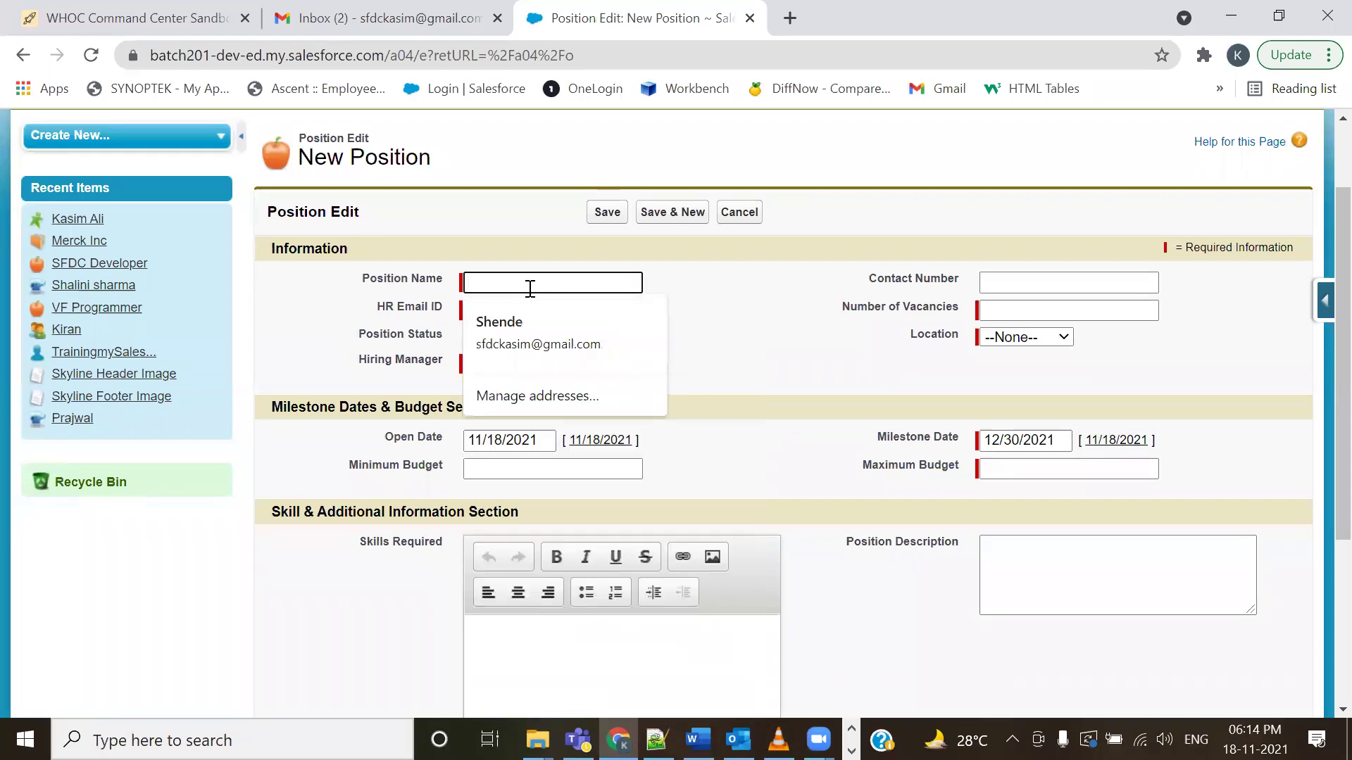
text(Admin)
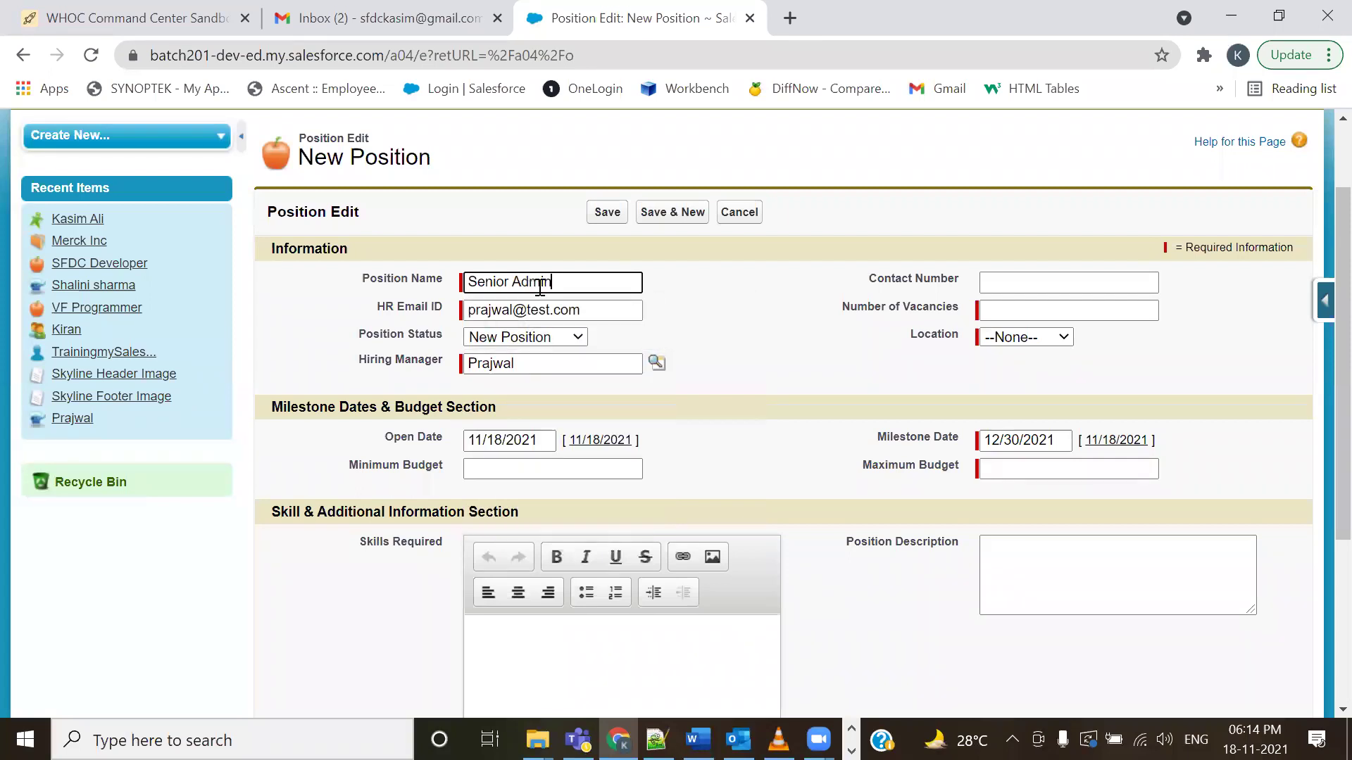
click(989, 310)
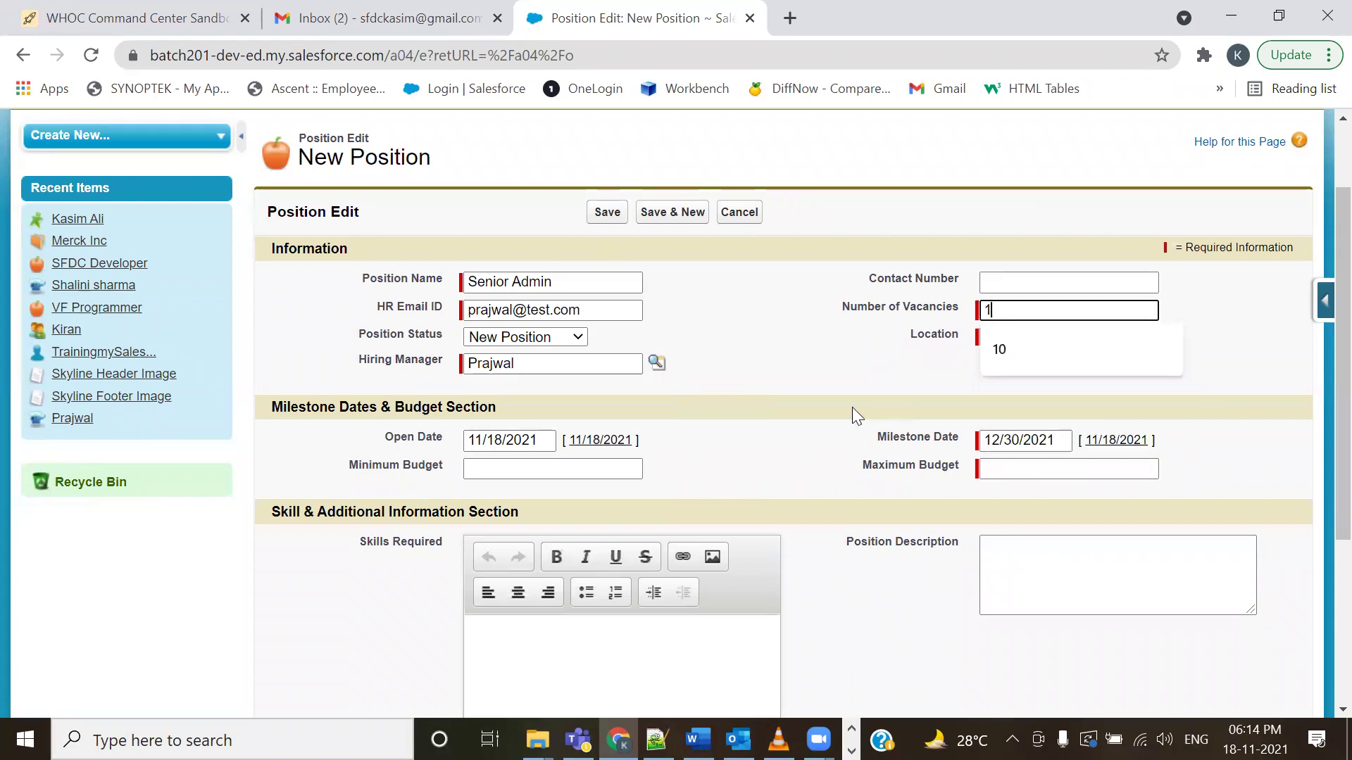
text(1)
click(1056, 337)
click(1053, 374)
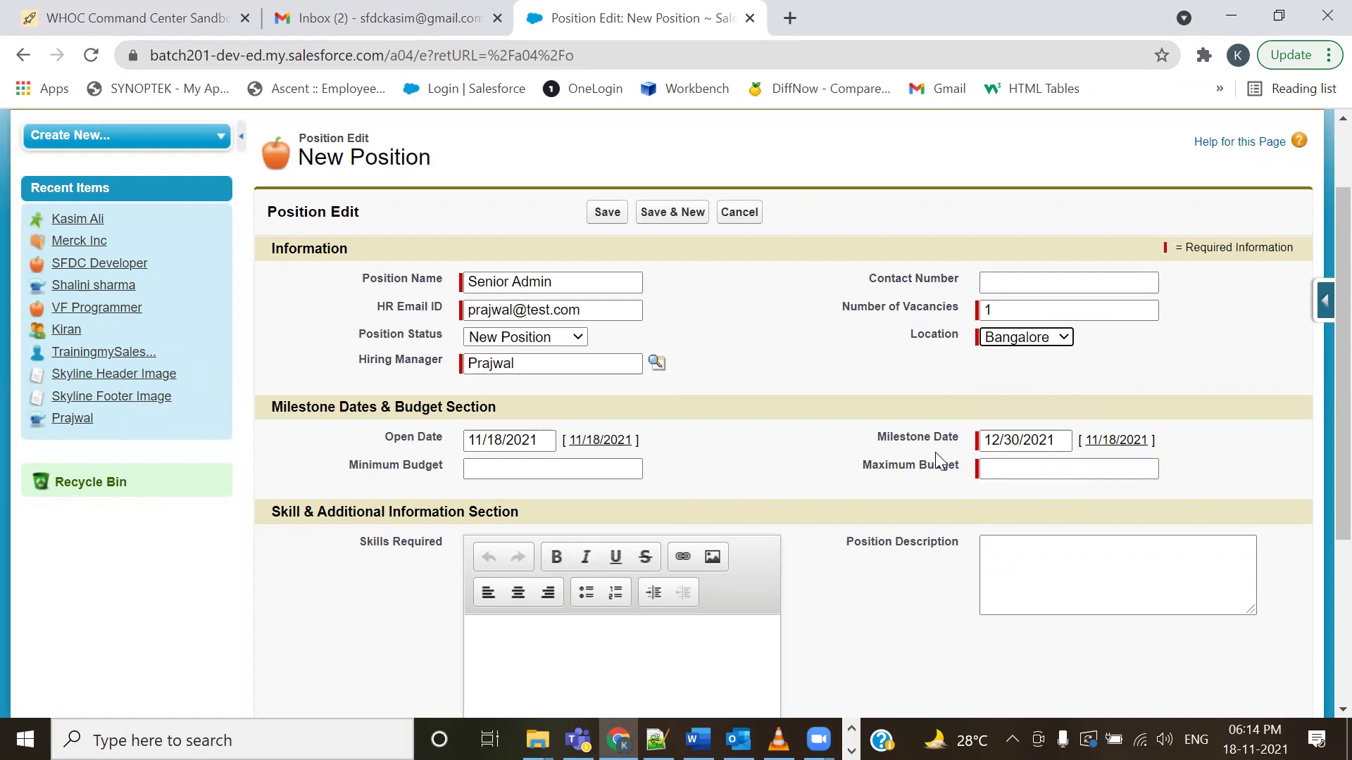
- Set the position's Minimum Budget to 1000000 and its Maximum Budget to 5000000
click(565, 472)
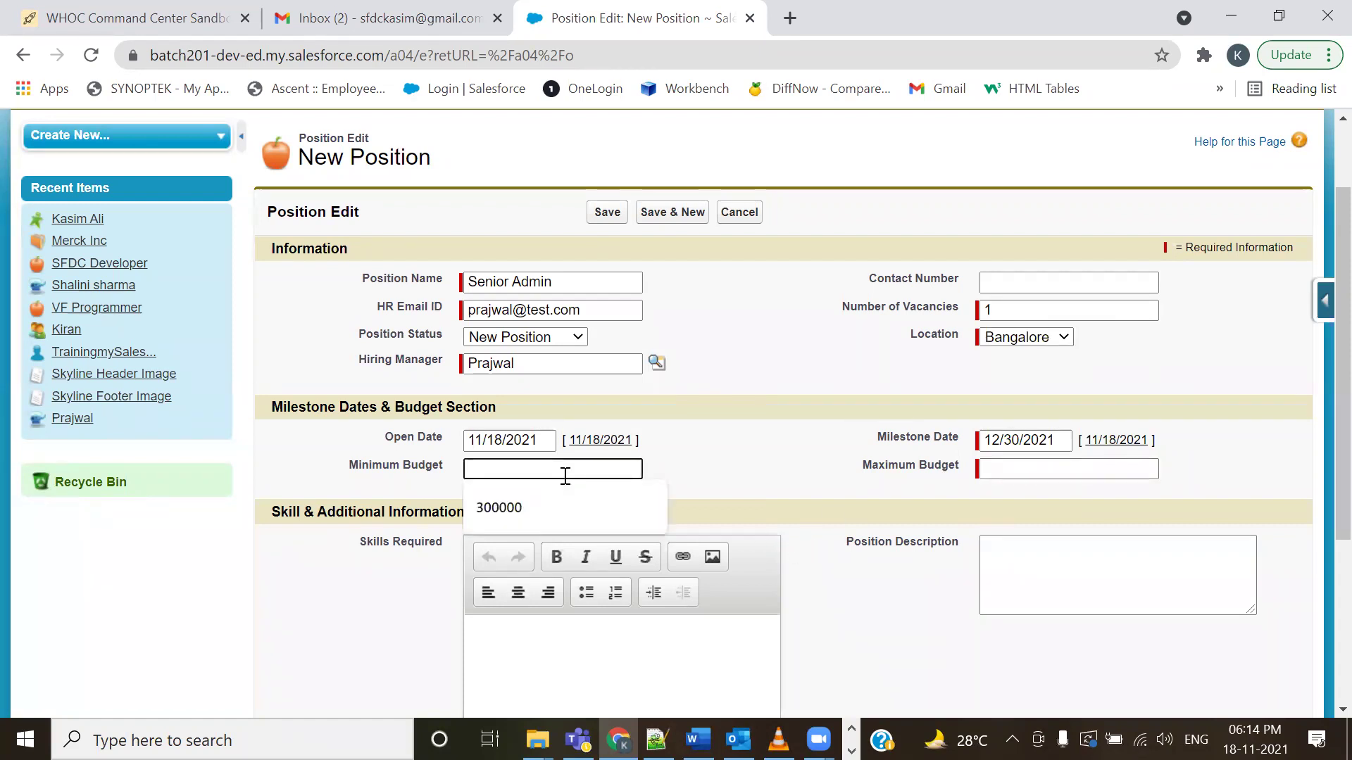
text(1000)
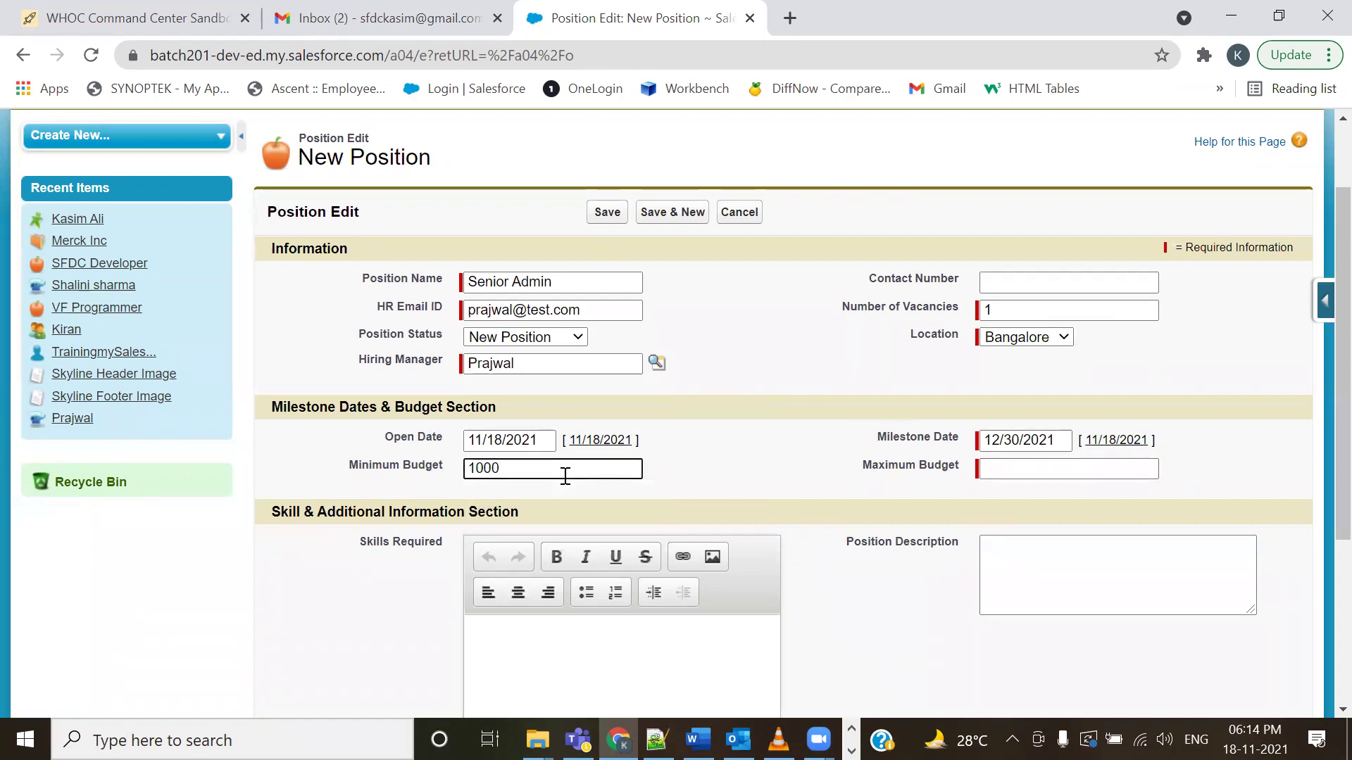
text(000)
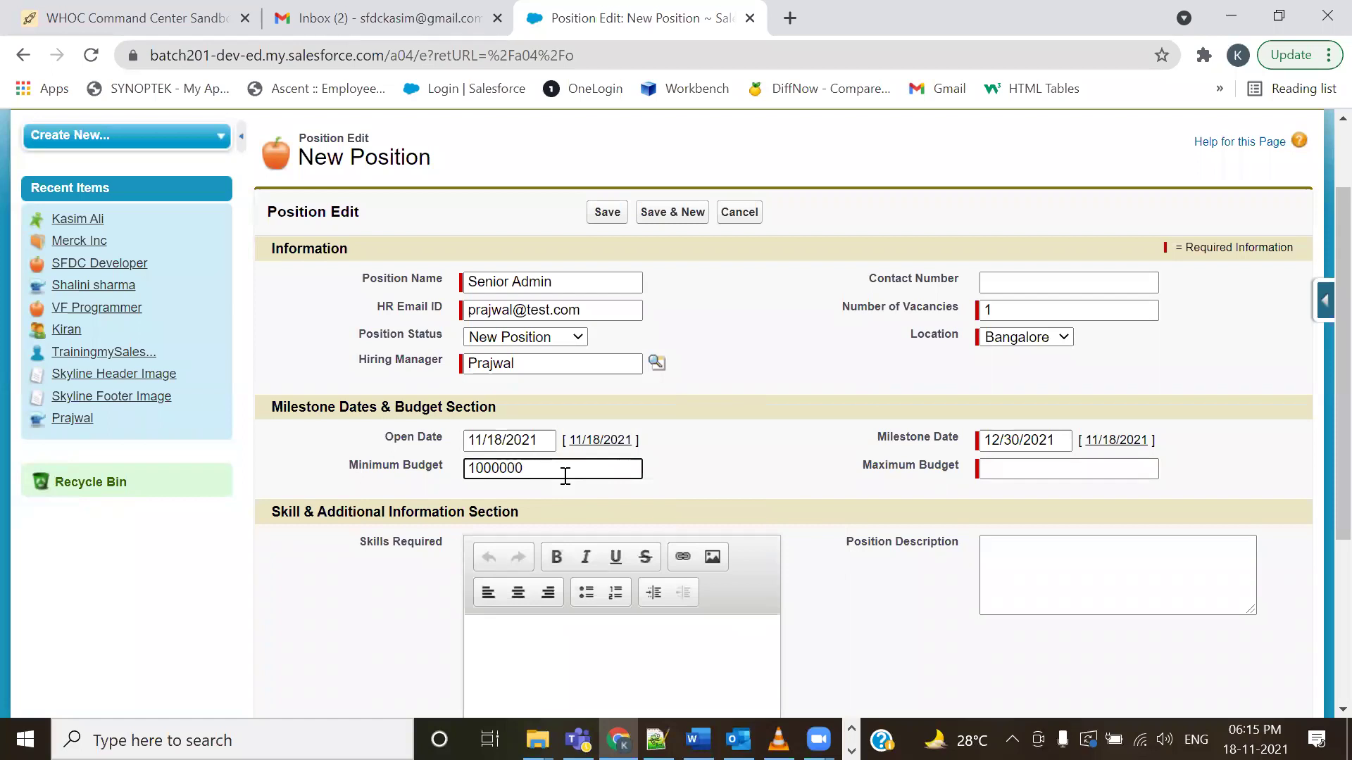
click(1014, 468)
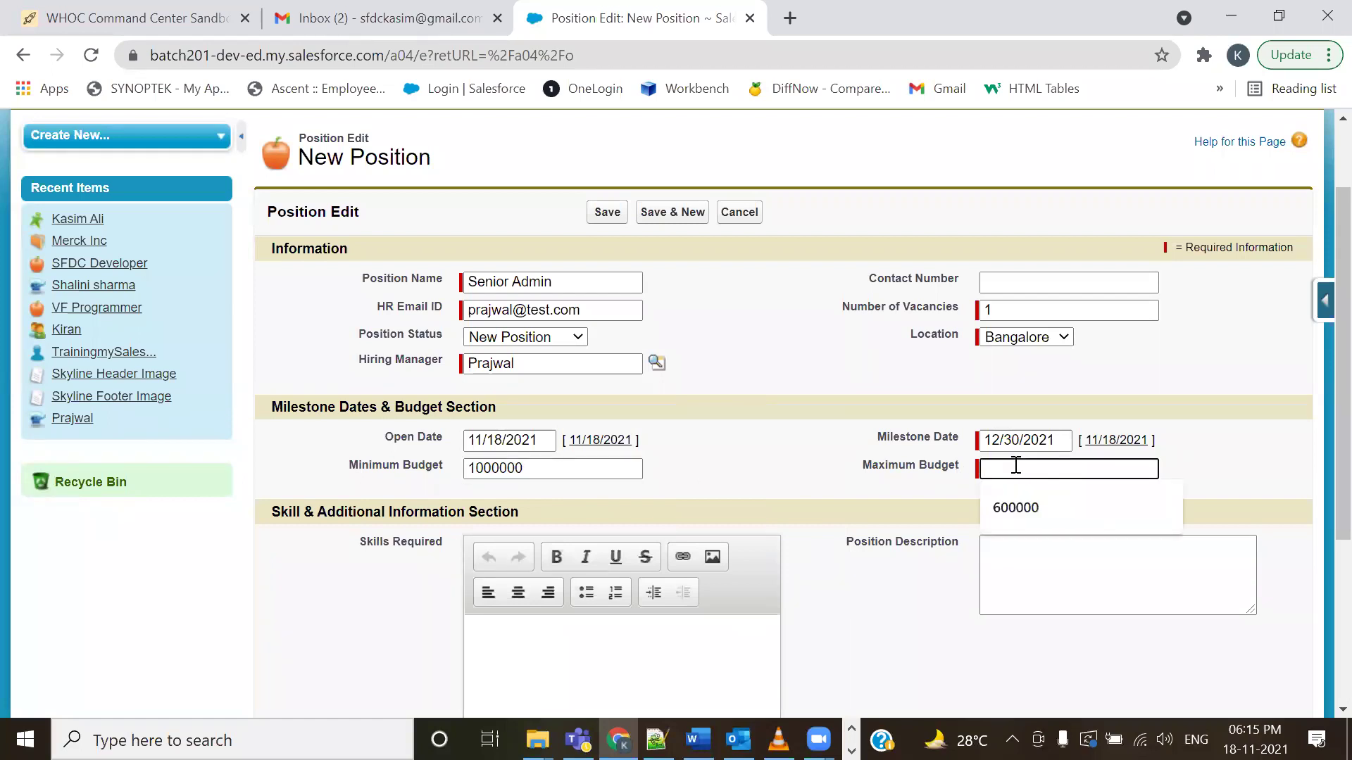
text(5000000)
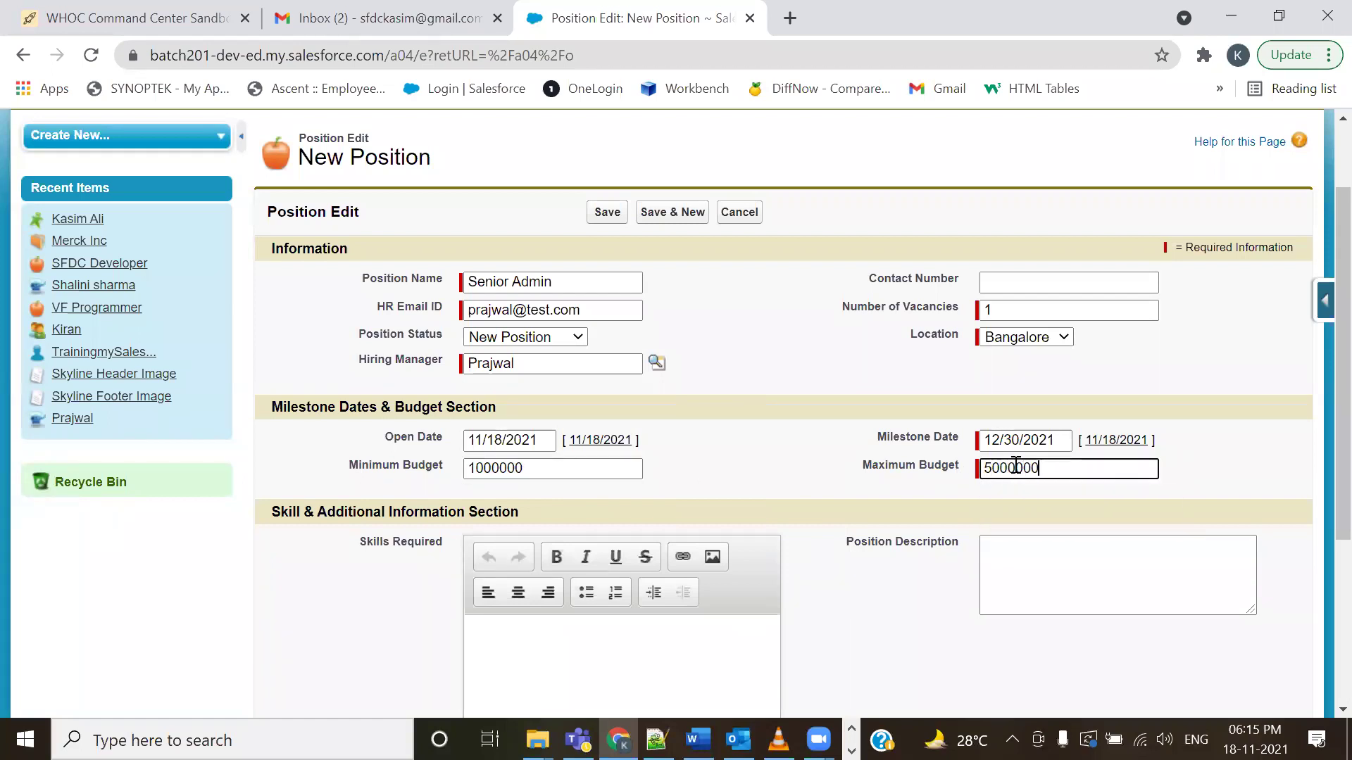
click(780, 472)
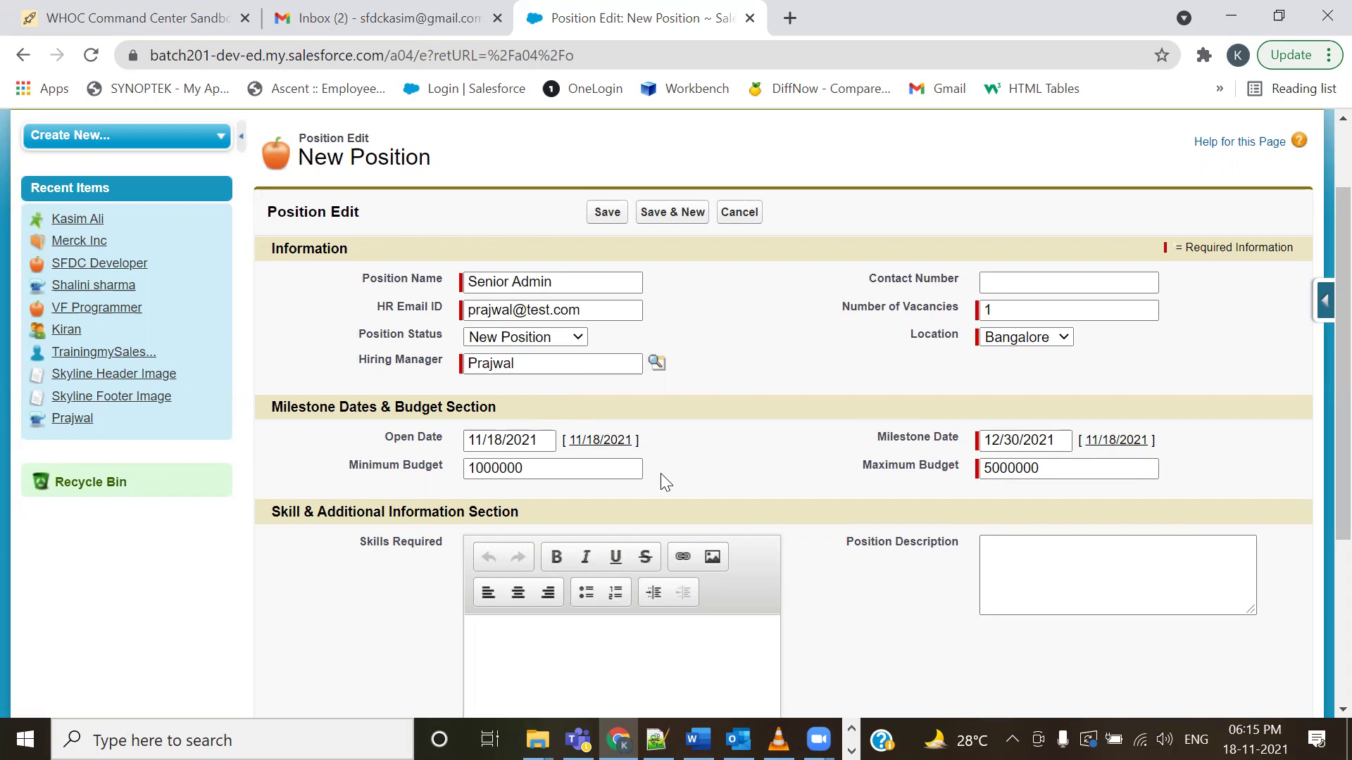
- Check the rest of the form, save the new Senior Admin position and review its detail page
scroll(665, 483, down, 4)
scroll(661, 476, up, 5)
click(606, 318)
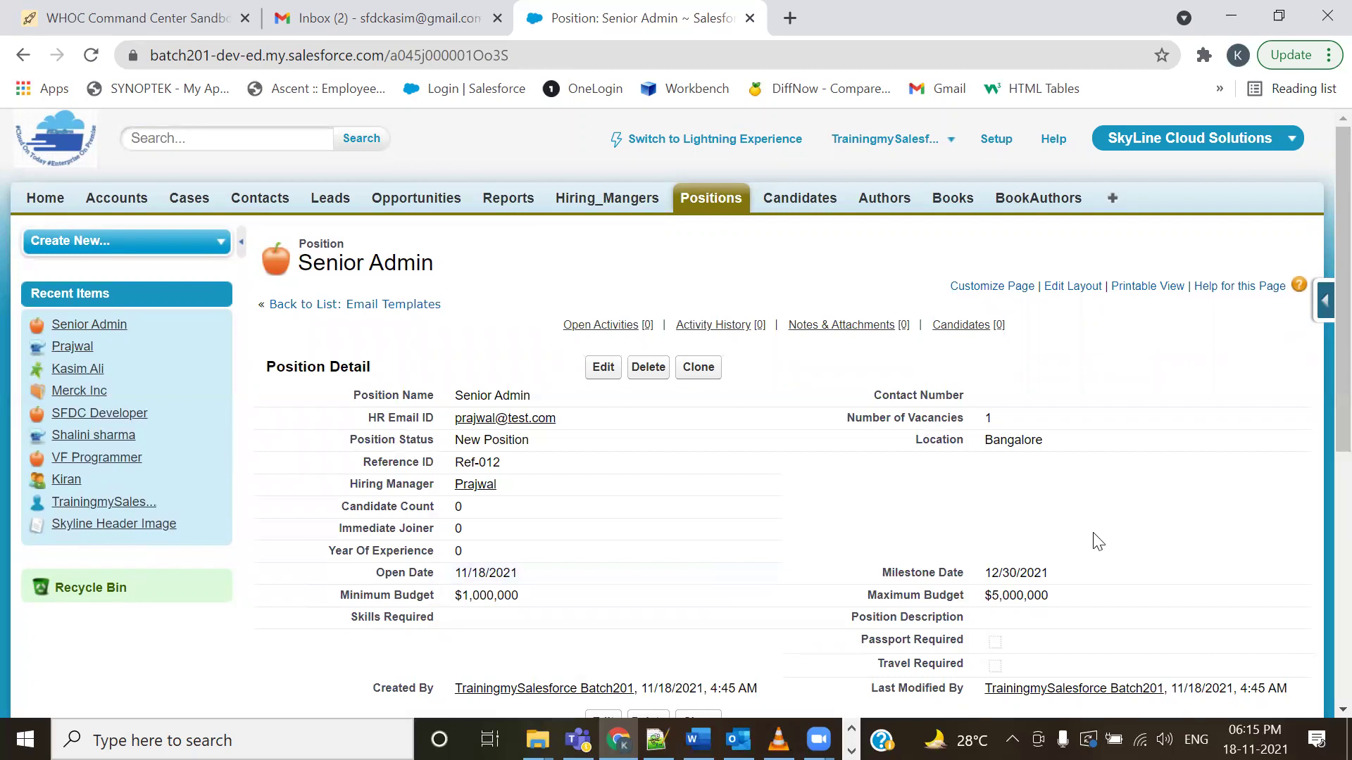
scroll(1095, 542, down, 1)
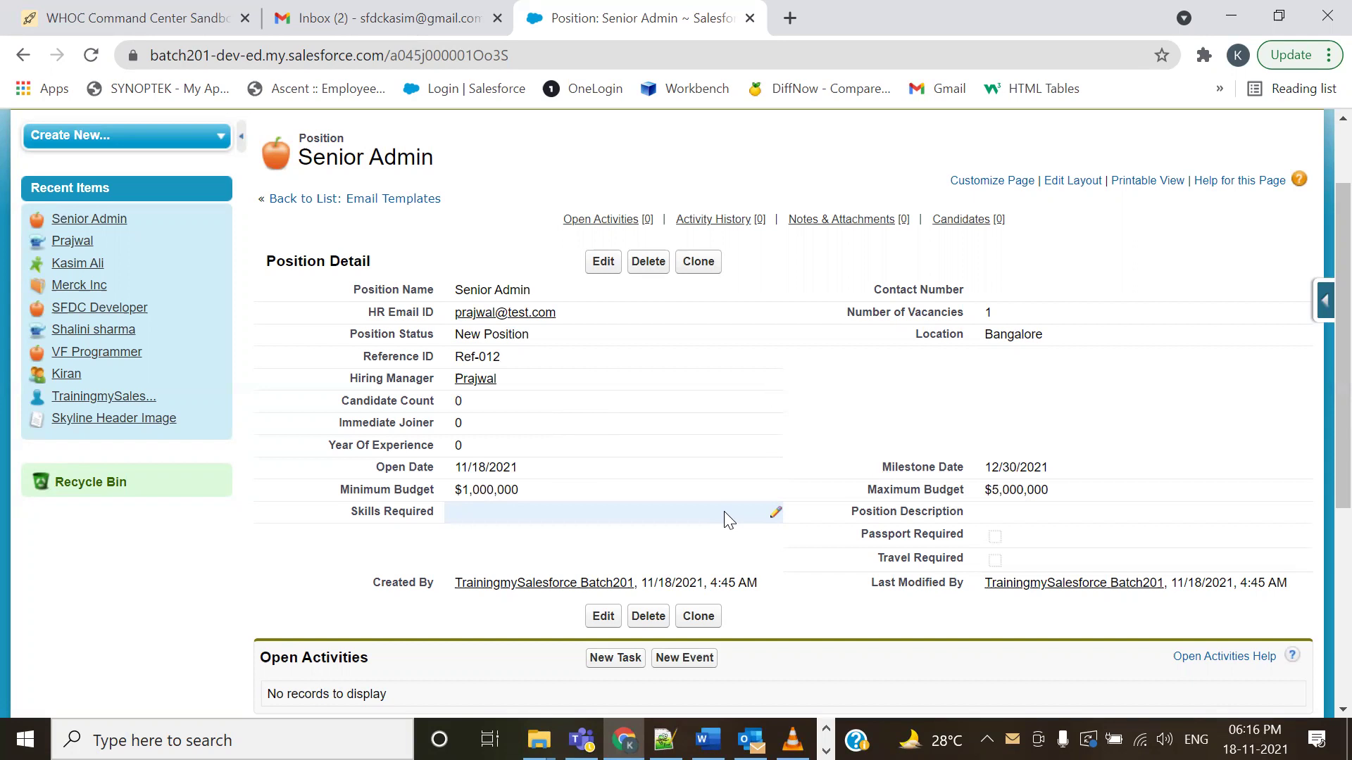
scroll(719, 487, up, 2)
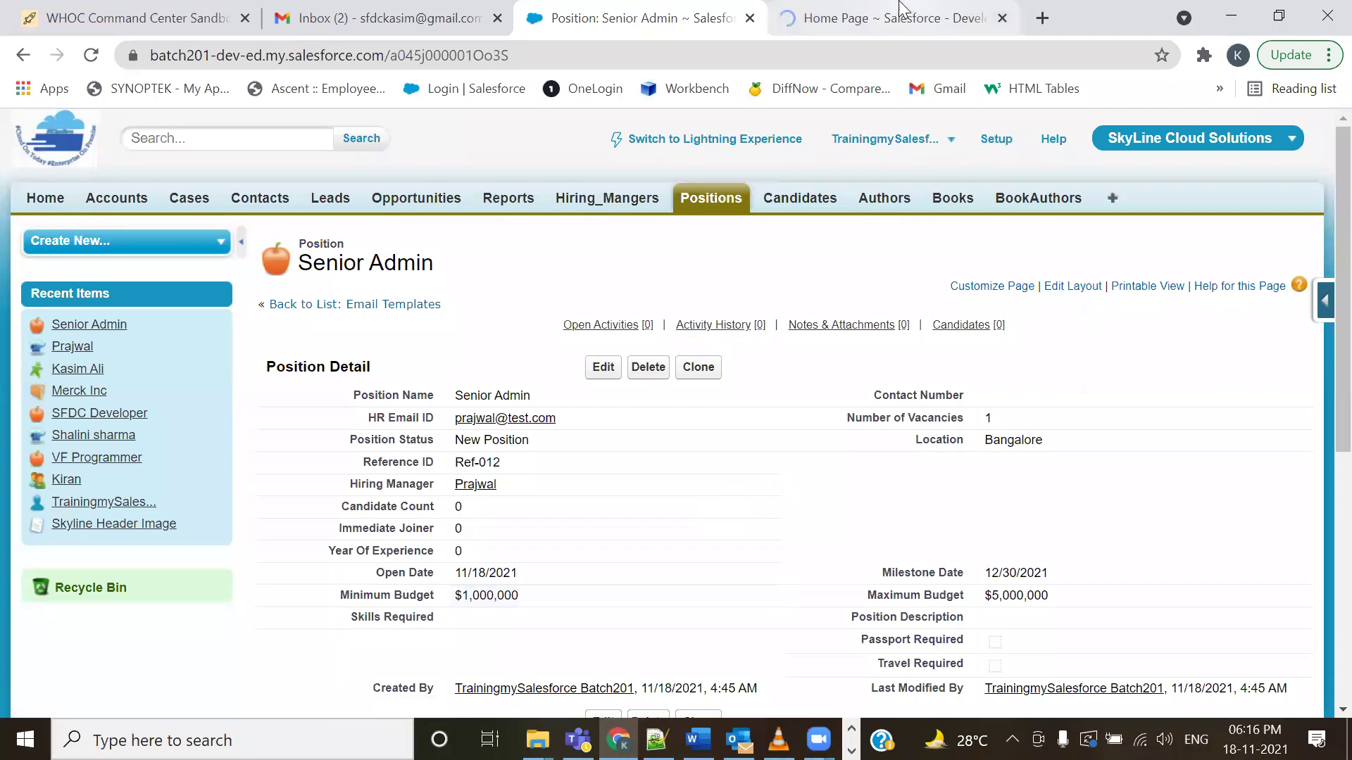
- Open the list of classic email templates from the Communication Templates settings in Salesforce Setup
click(901, 5)
scroll(117, 472, down, 4)
scroll(120, 507, down, 4)
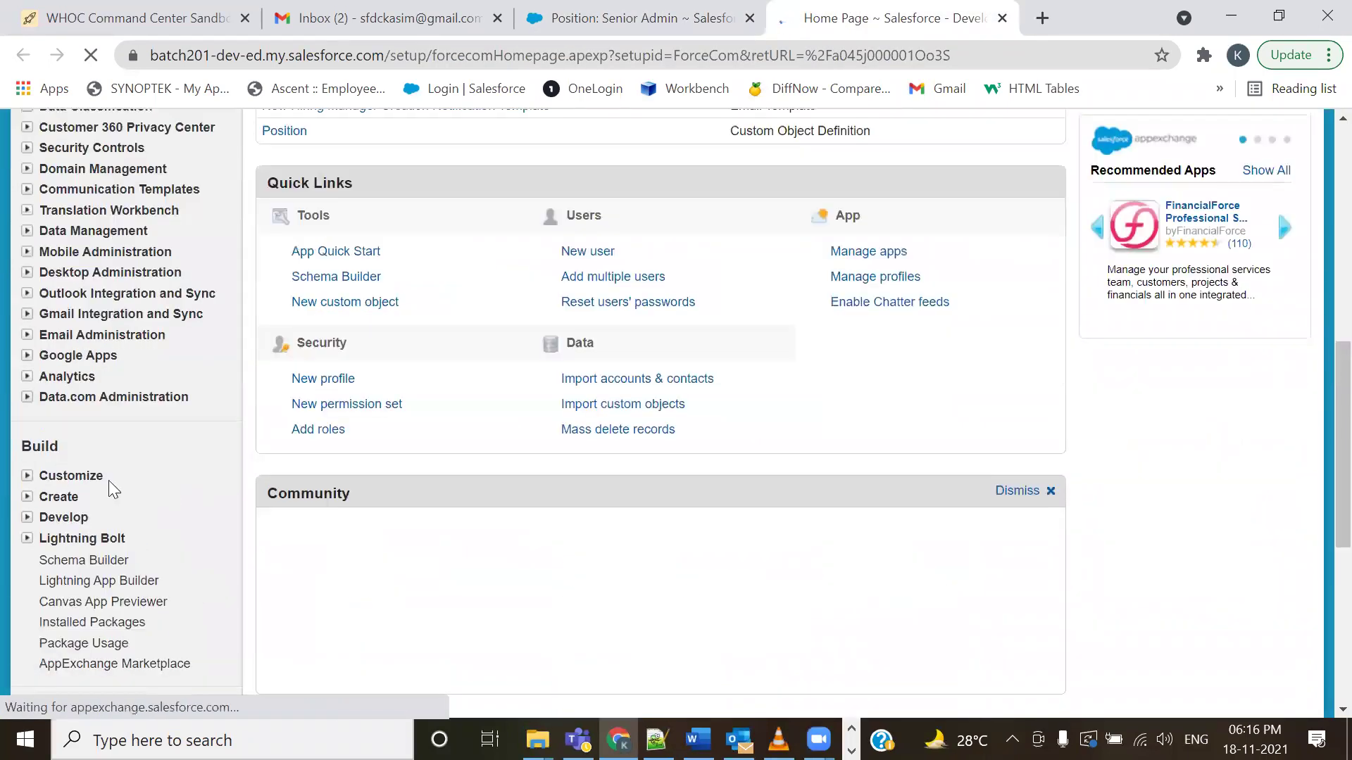
scroll(94, 451, up, 2)
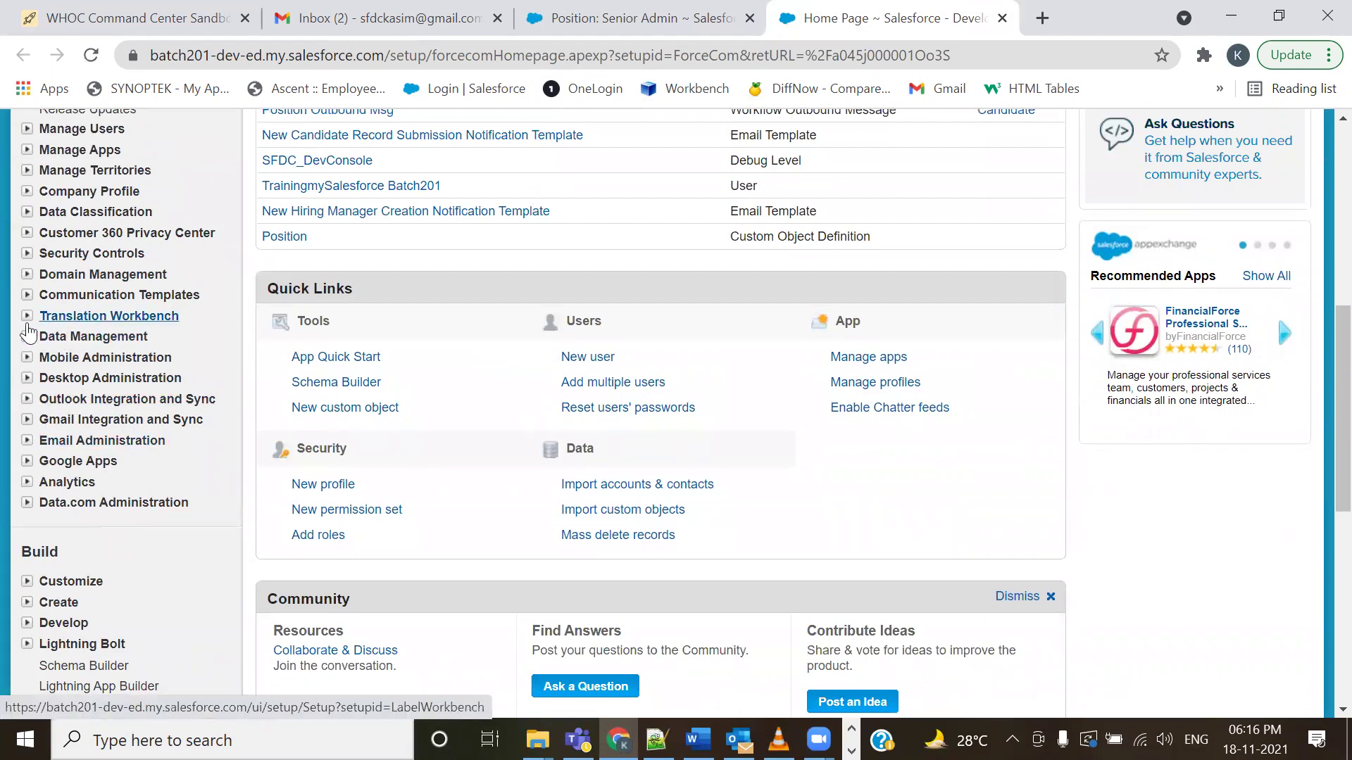
scroll(45, 325, up, 2)
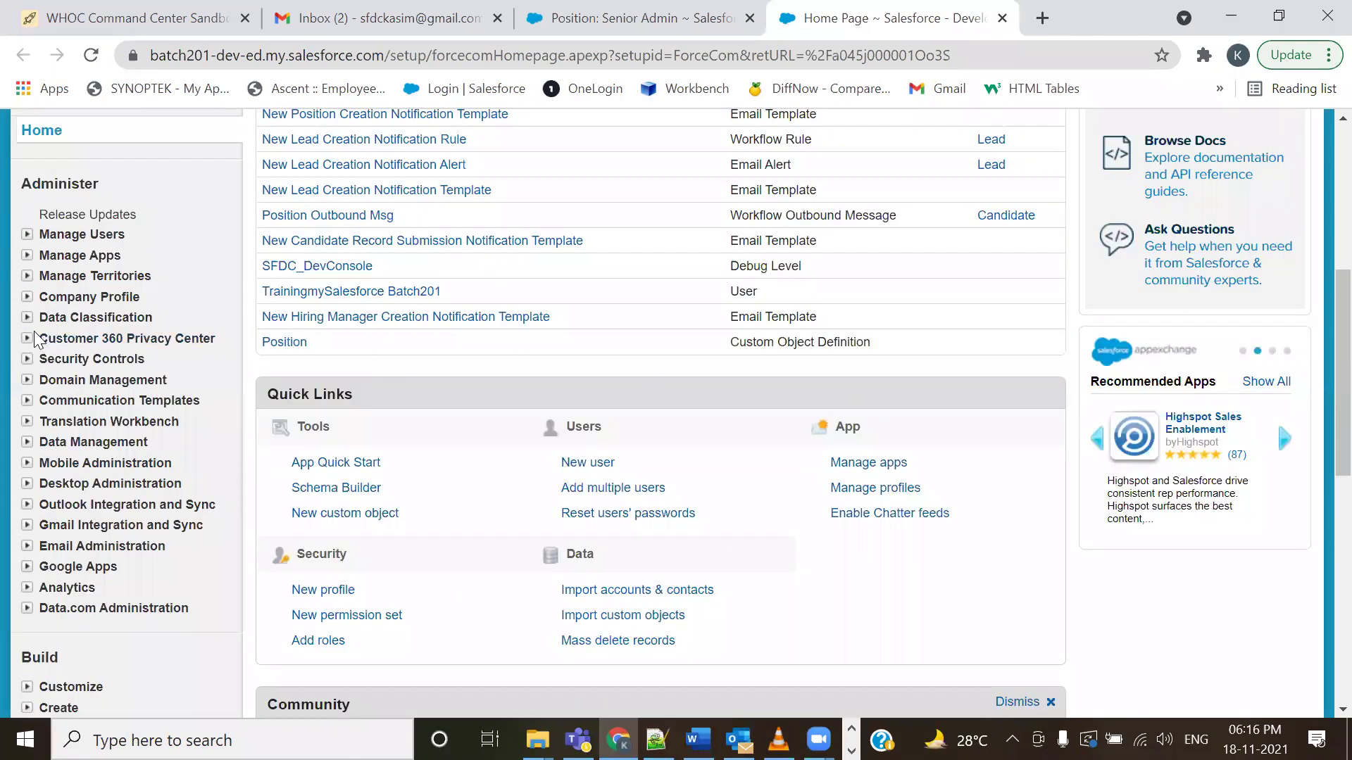
click(26, 401)
click(88, 441)
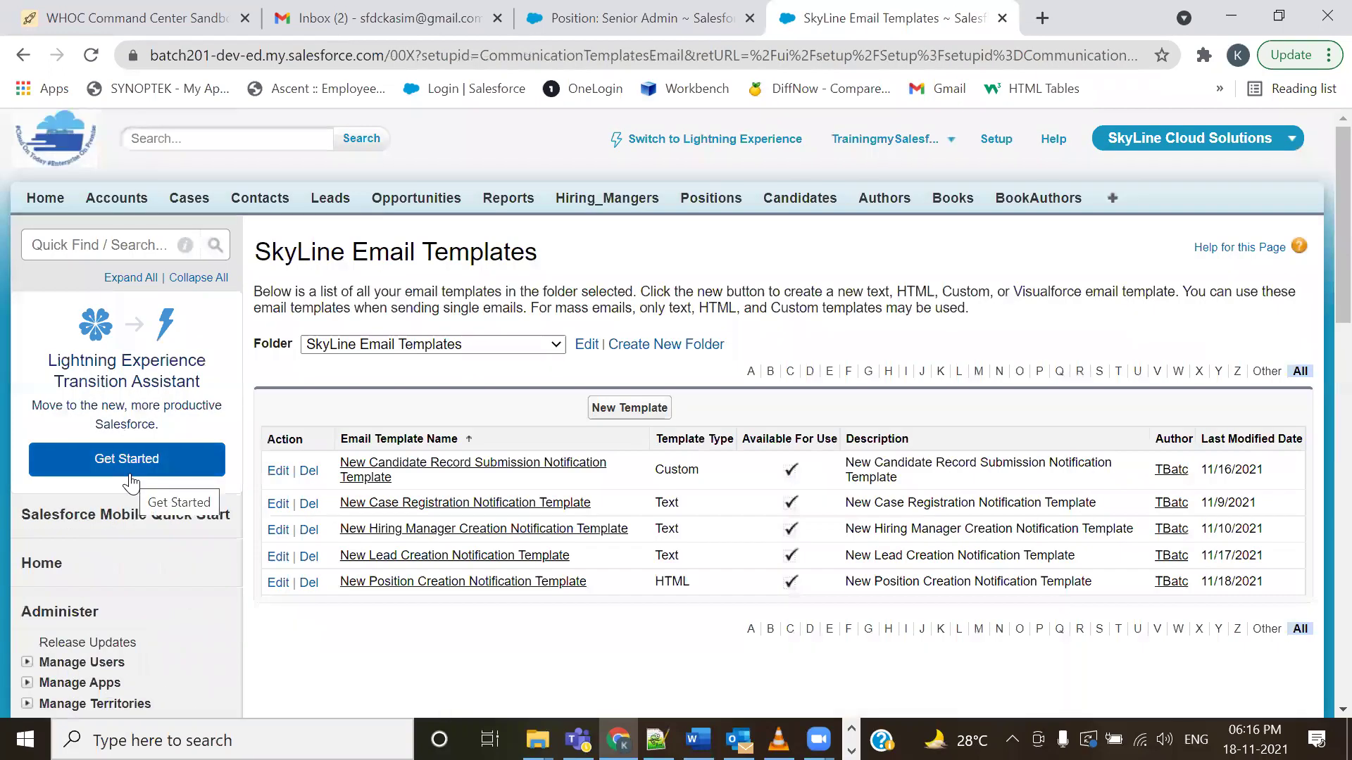
- Open the New Position Creation Notification Template and review its details, subject and HTML preview
click(451, 583)
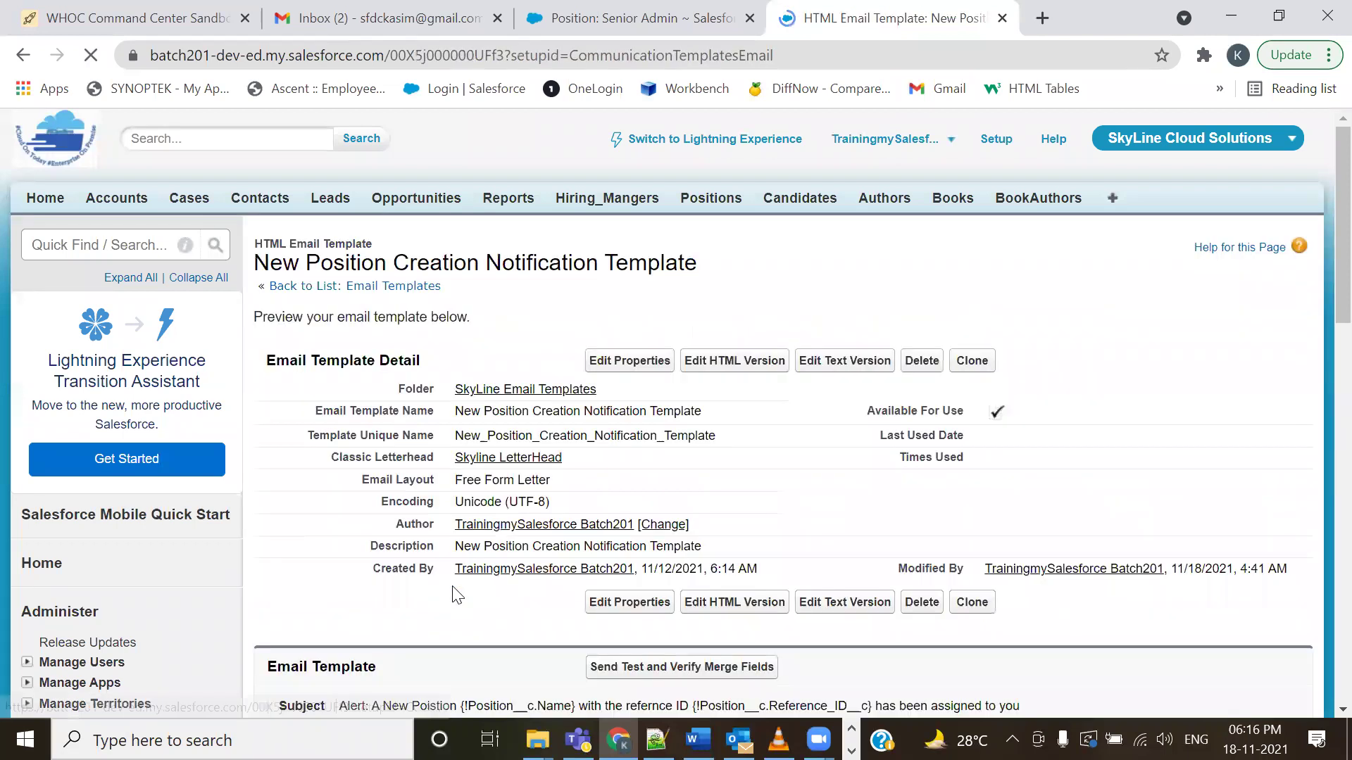
scroll(505, 486, down, 1)
scroll(526, 520, down, 1)
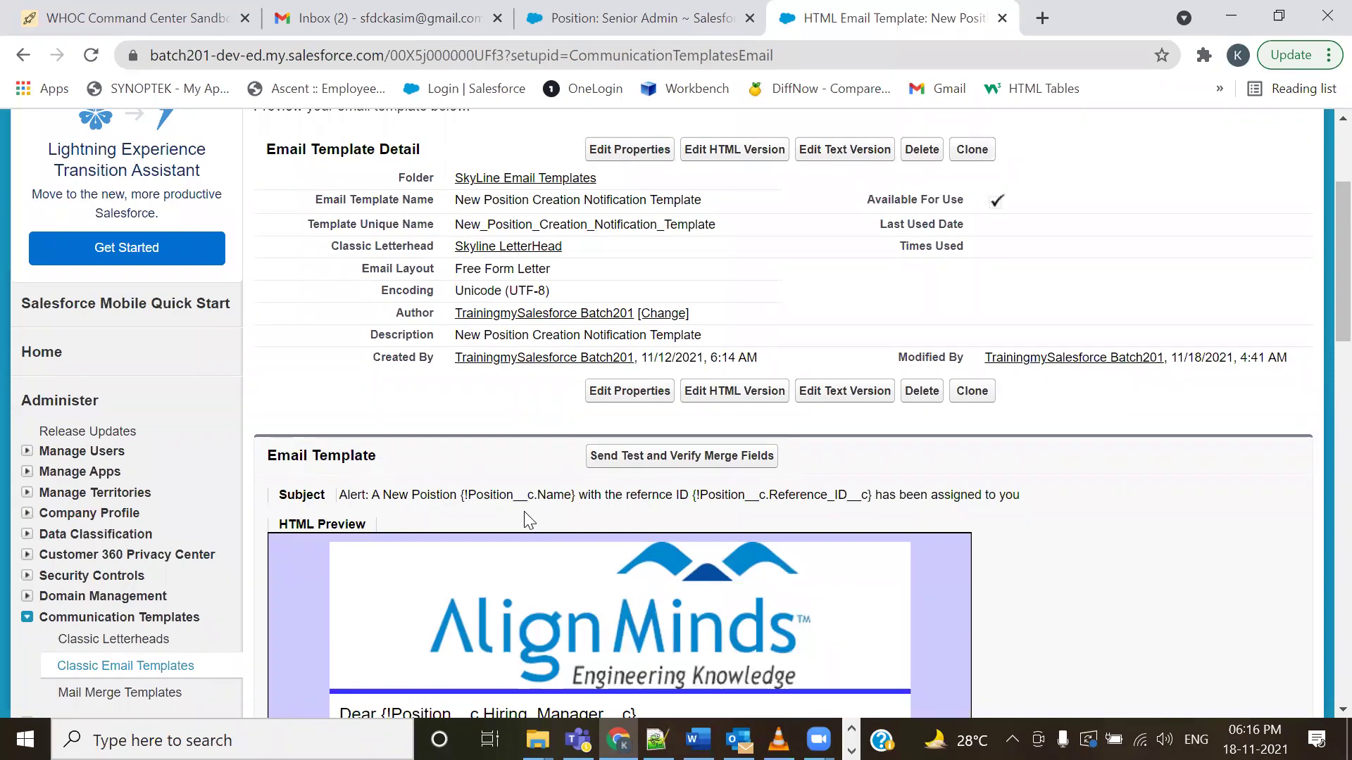
scroll(524, 513, down, 1)
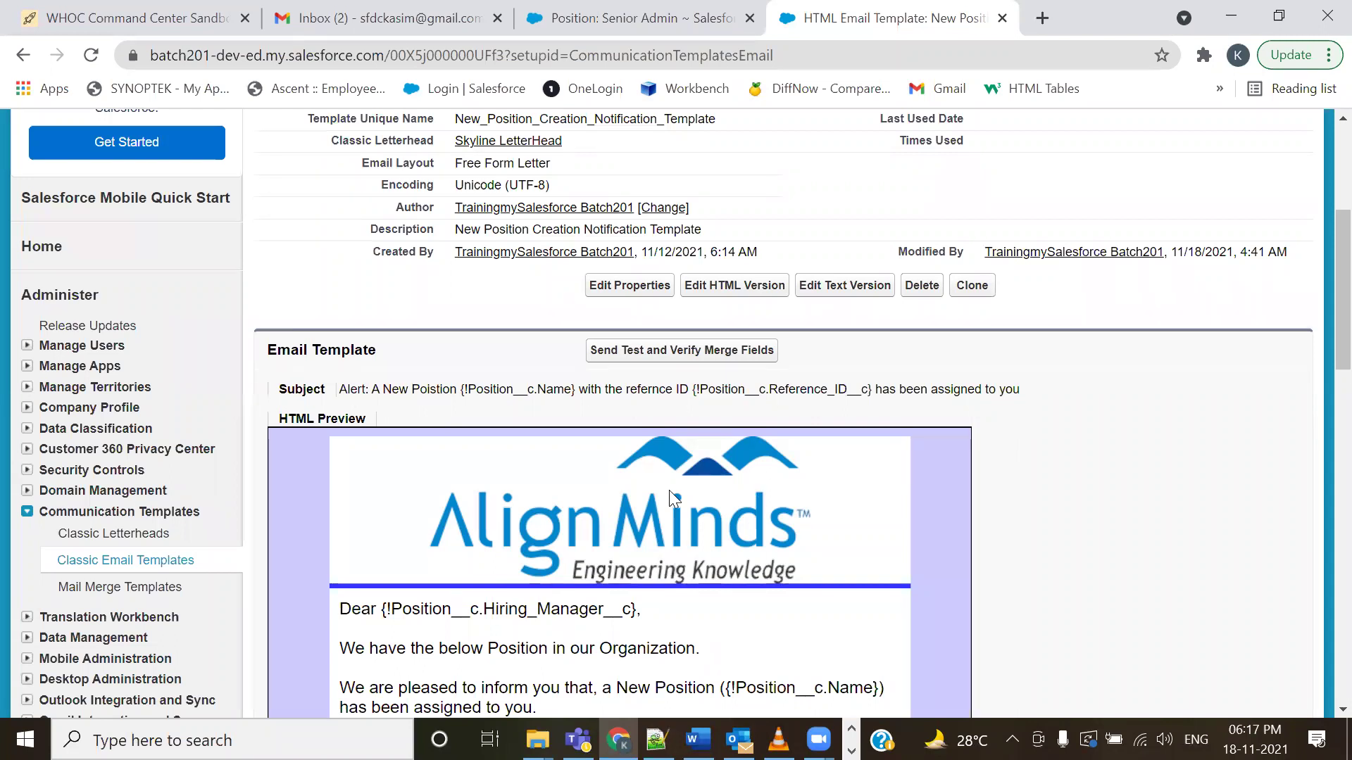
scroll(828, 524, down, 1)
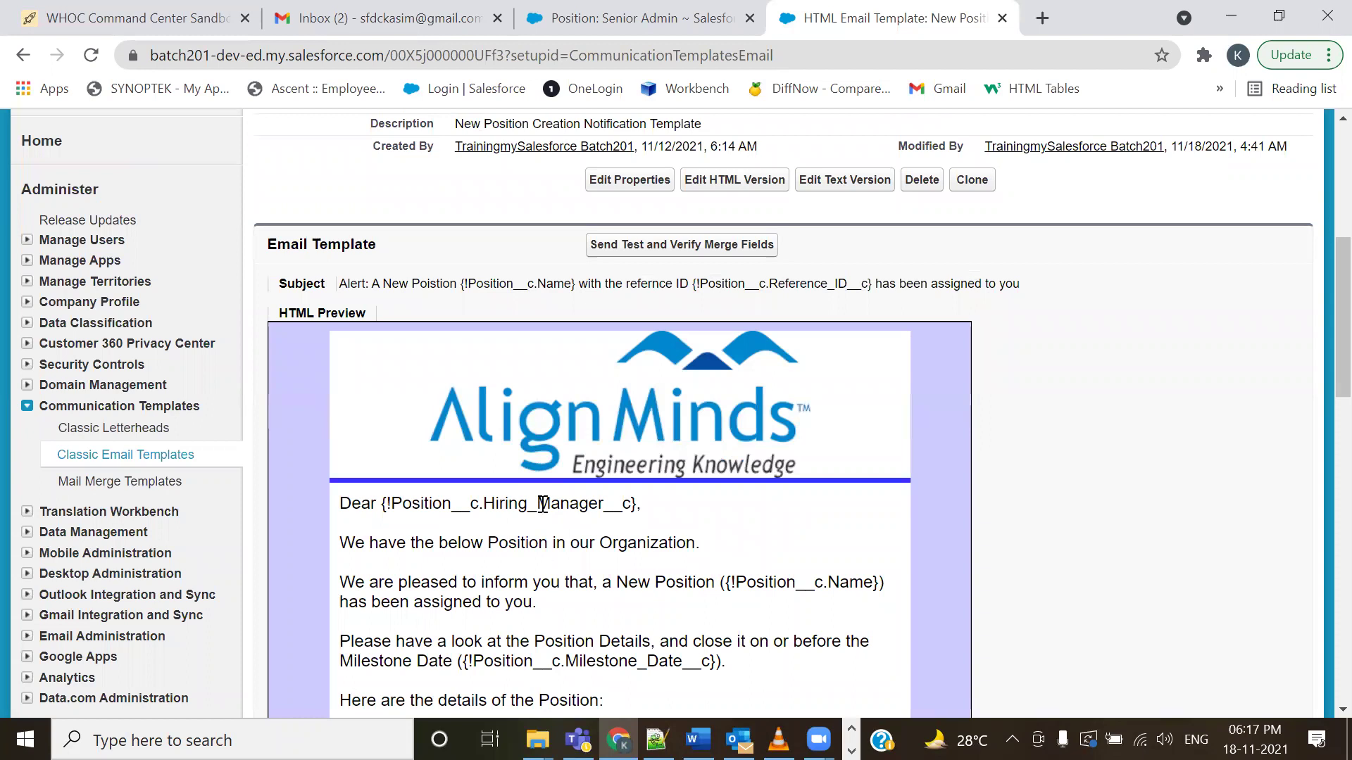
- Switch to the 201-Admin.txt notes in Notepad++ and review the five email alert time triggers based on the Position Milestone Date
key(alt+Tab)
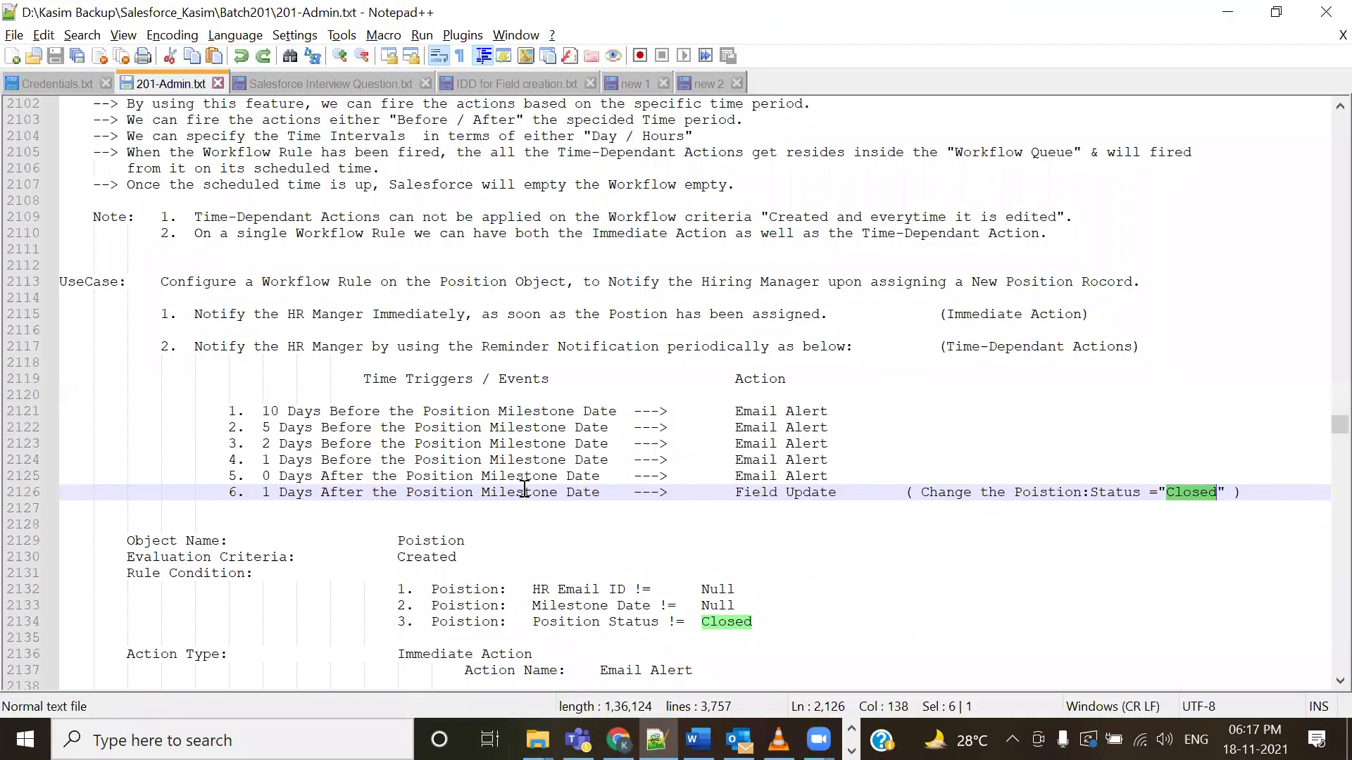
drag(263, 412, 873, 474)
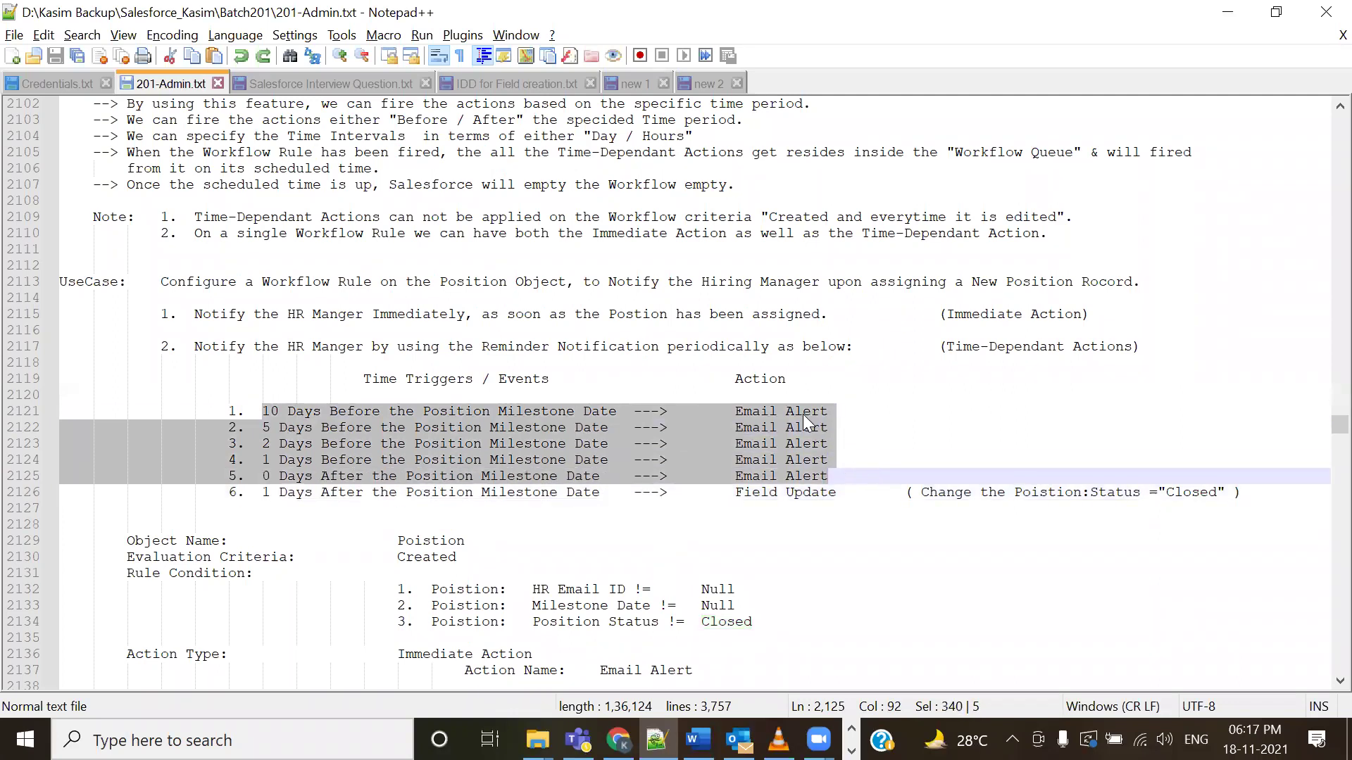
click(274, 427)
click(263, 445)
click(265, 459)
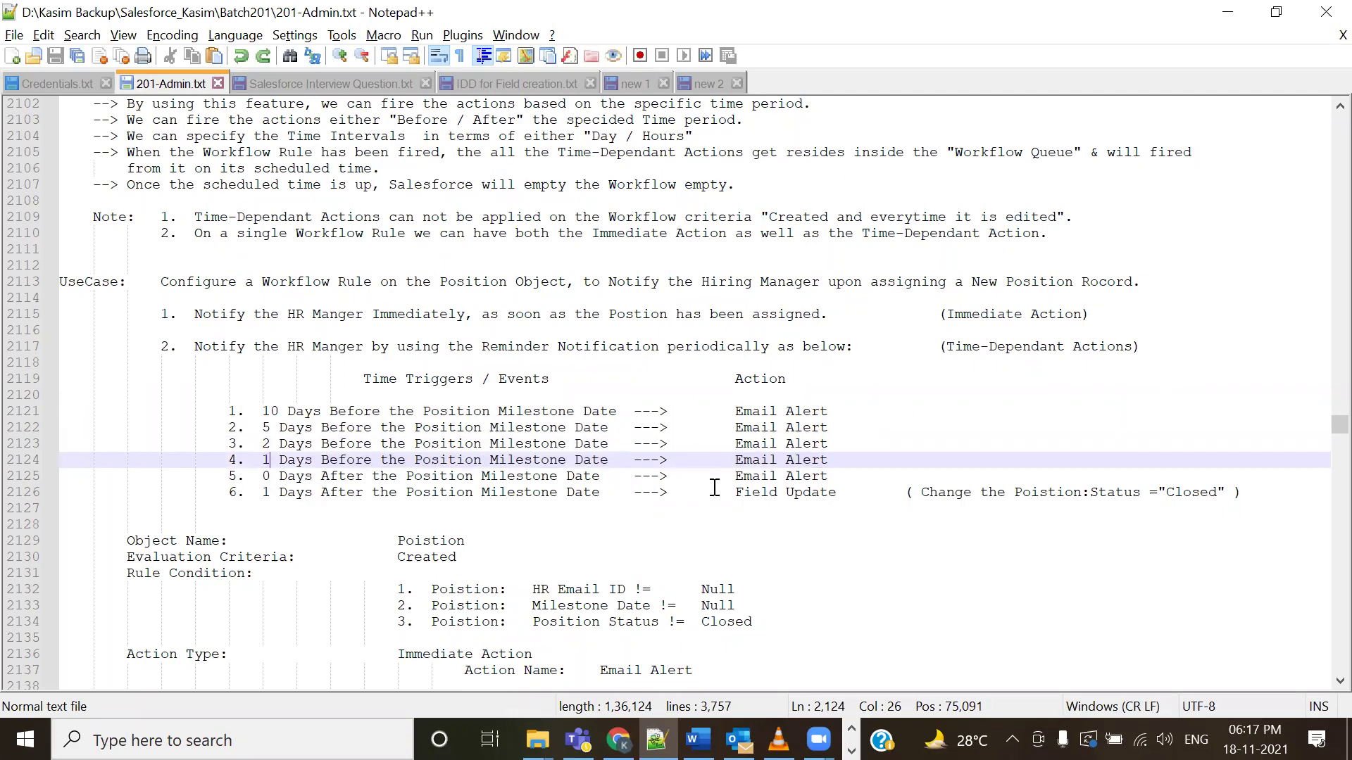
click(829, 473)
drag(830, 472, 195, 408)
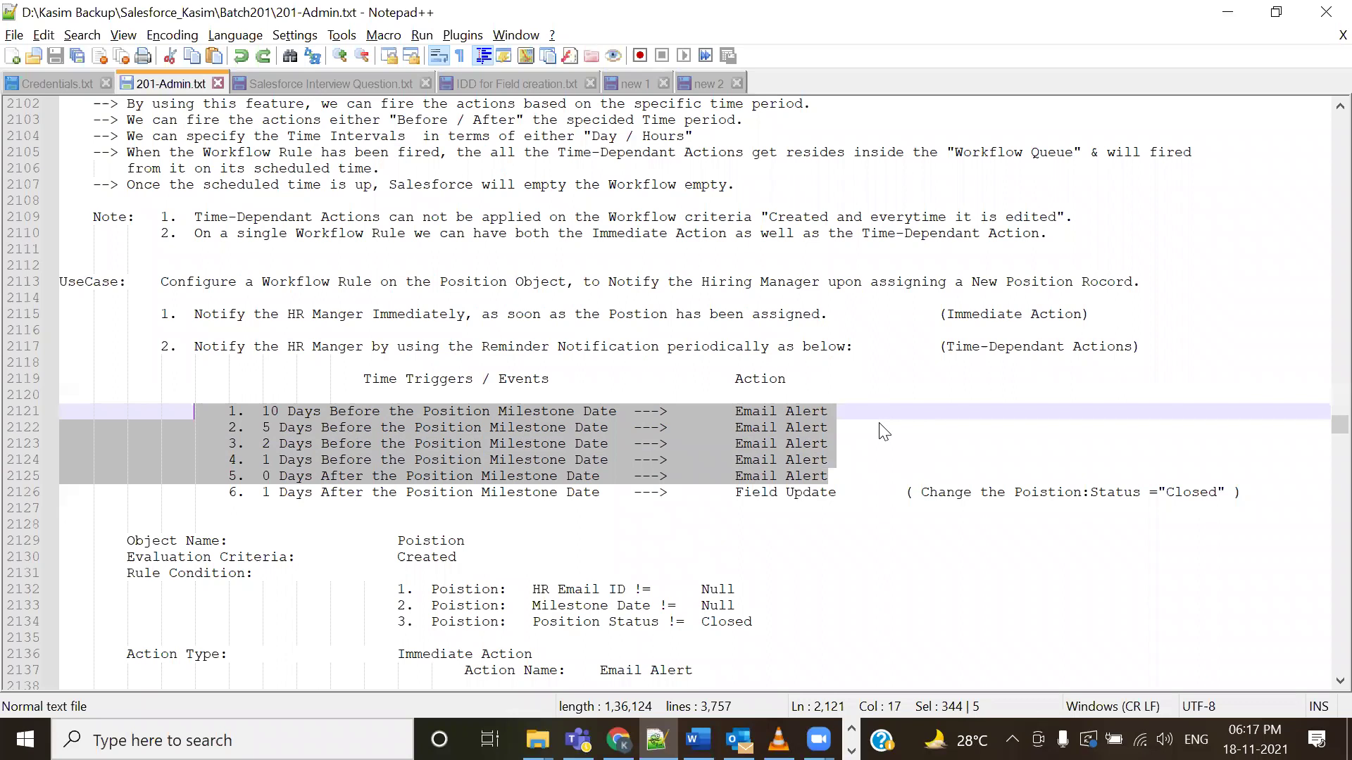
click(867, 470)
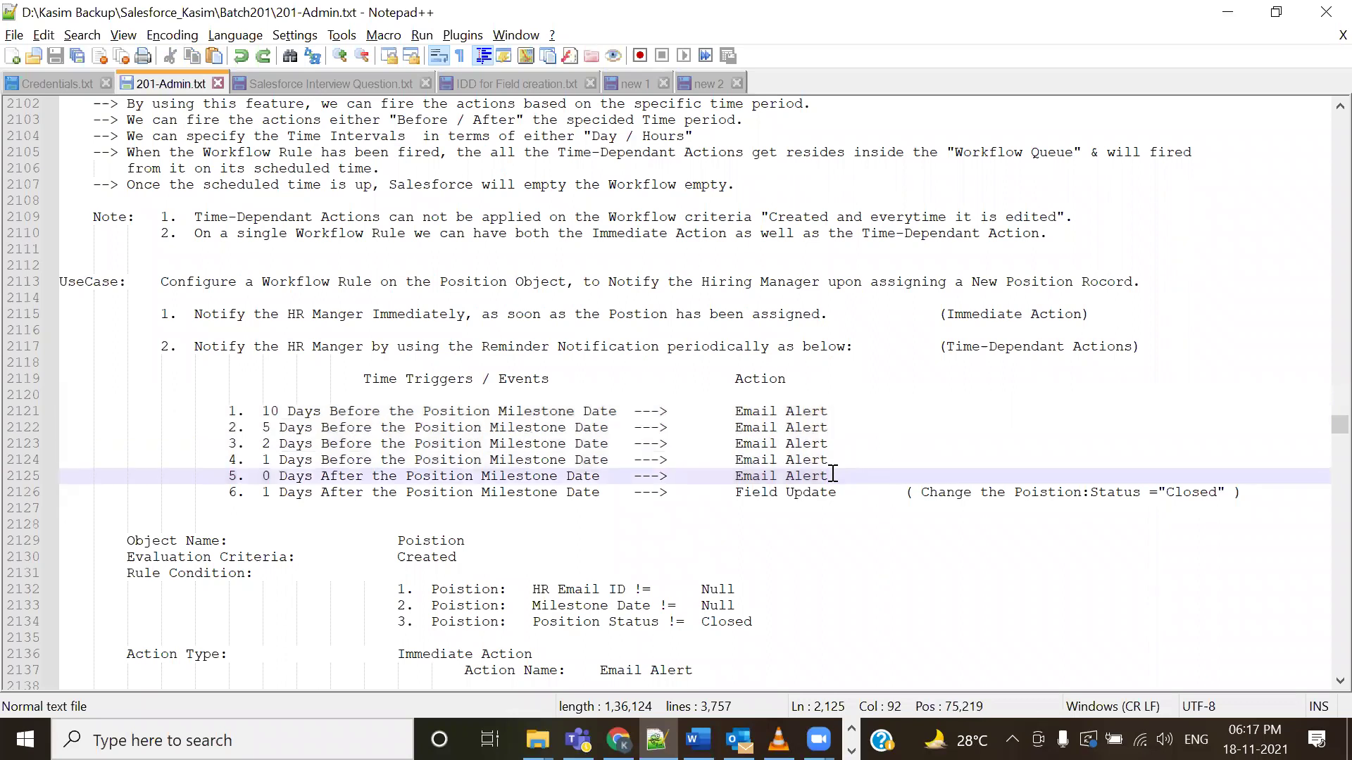
drag(833, 474, 195, 412)
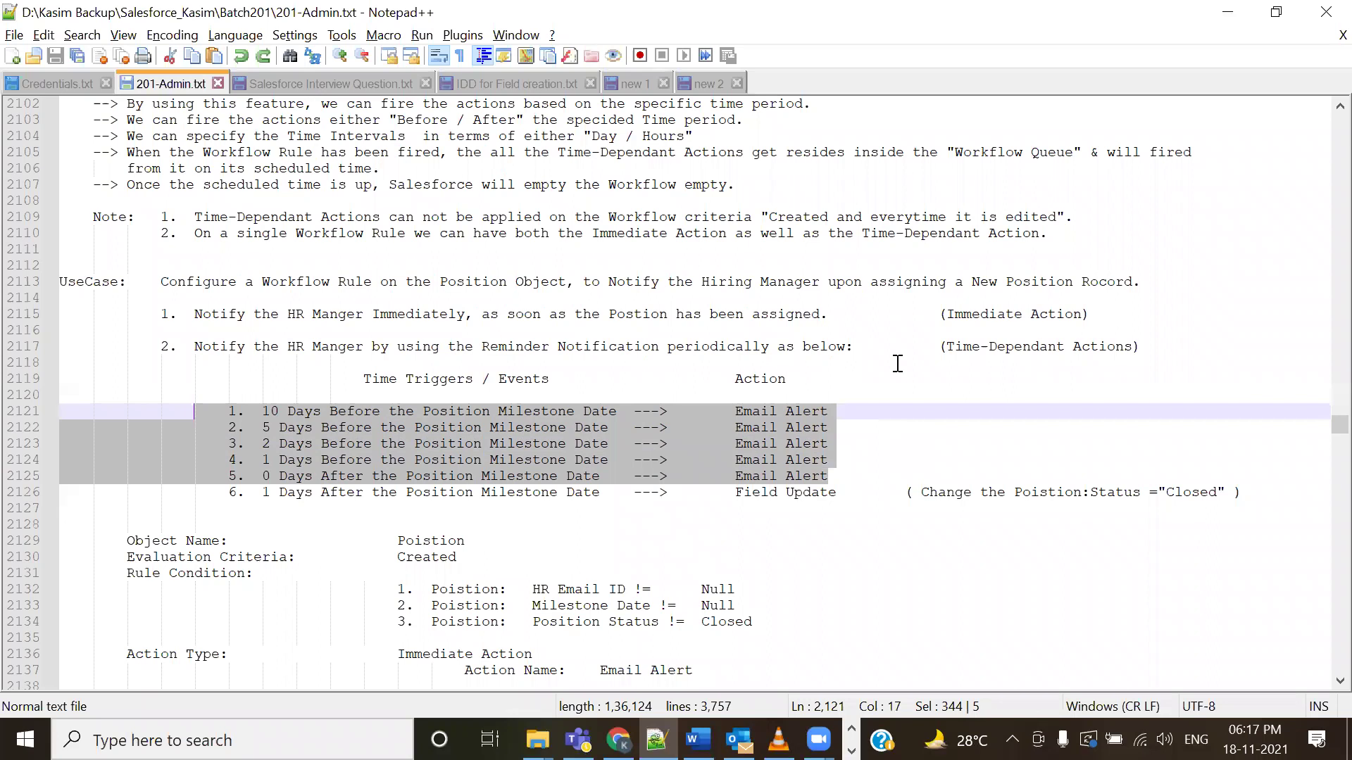
- Check the Senior Admin position record in Chrome, and return to the Notepad++ notes to go over the reminder intervals one by one
click(618, 739)
click(633, 17)
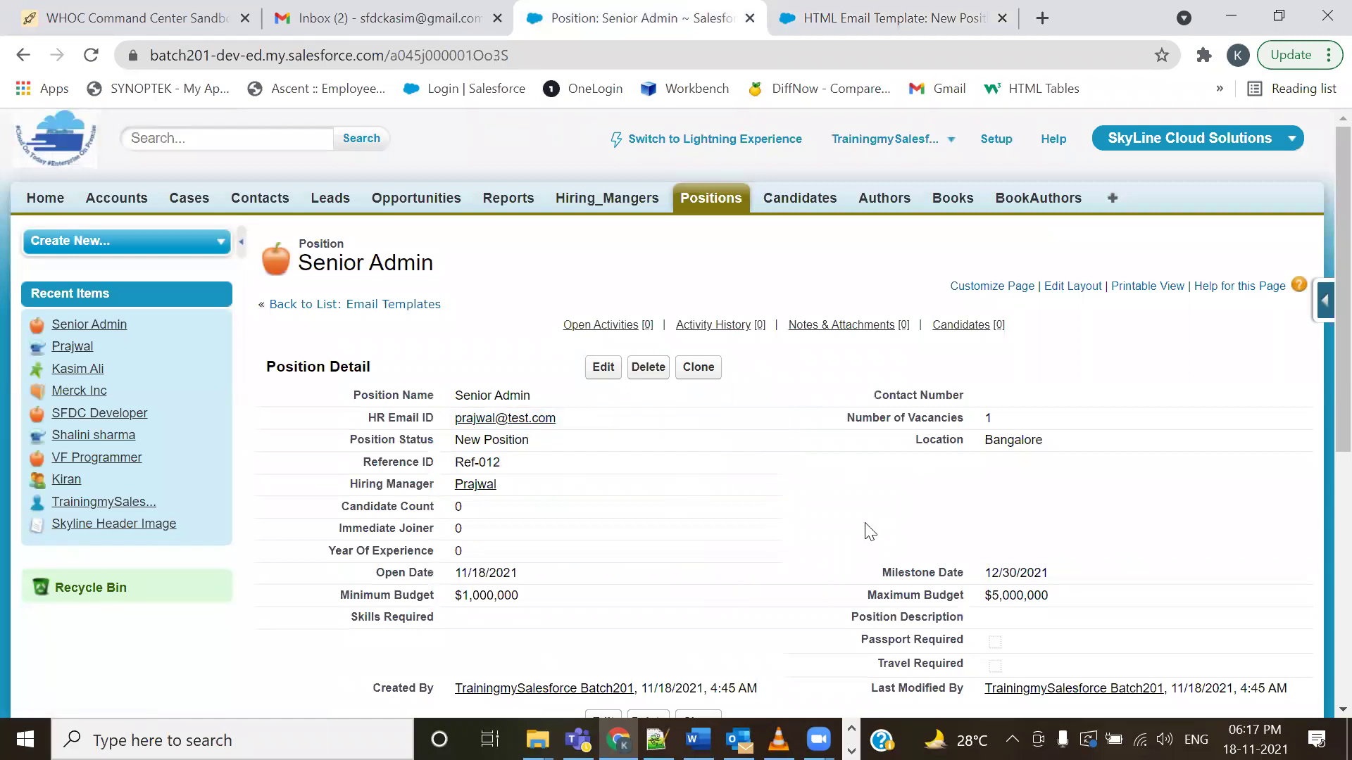
key(alt+Tab)
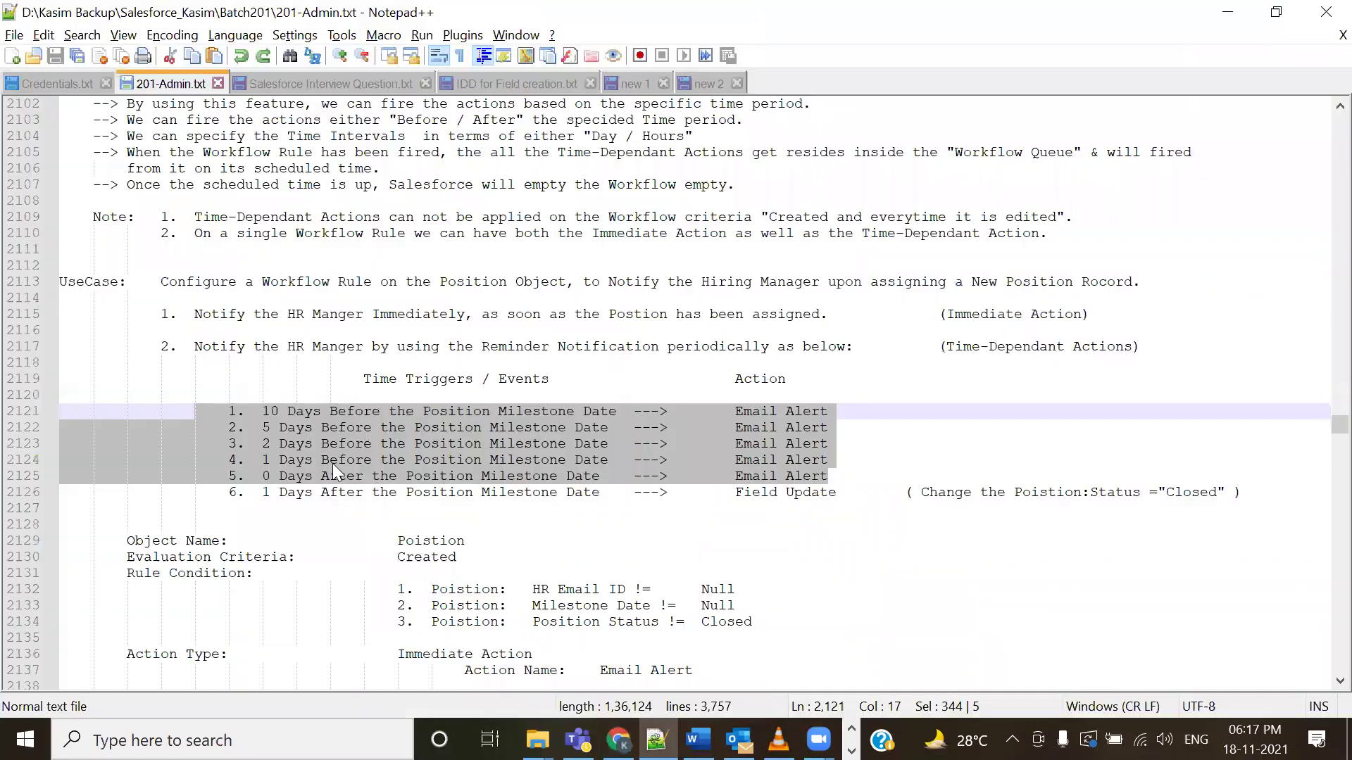
click(322, 460)
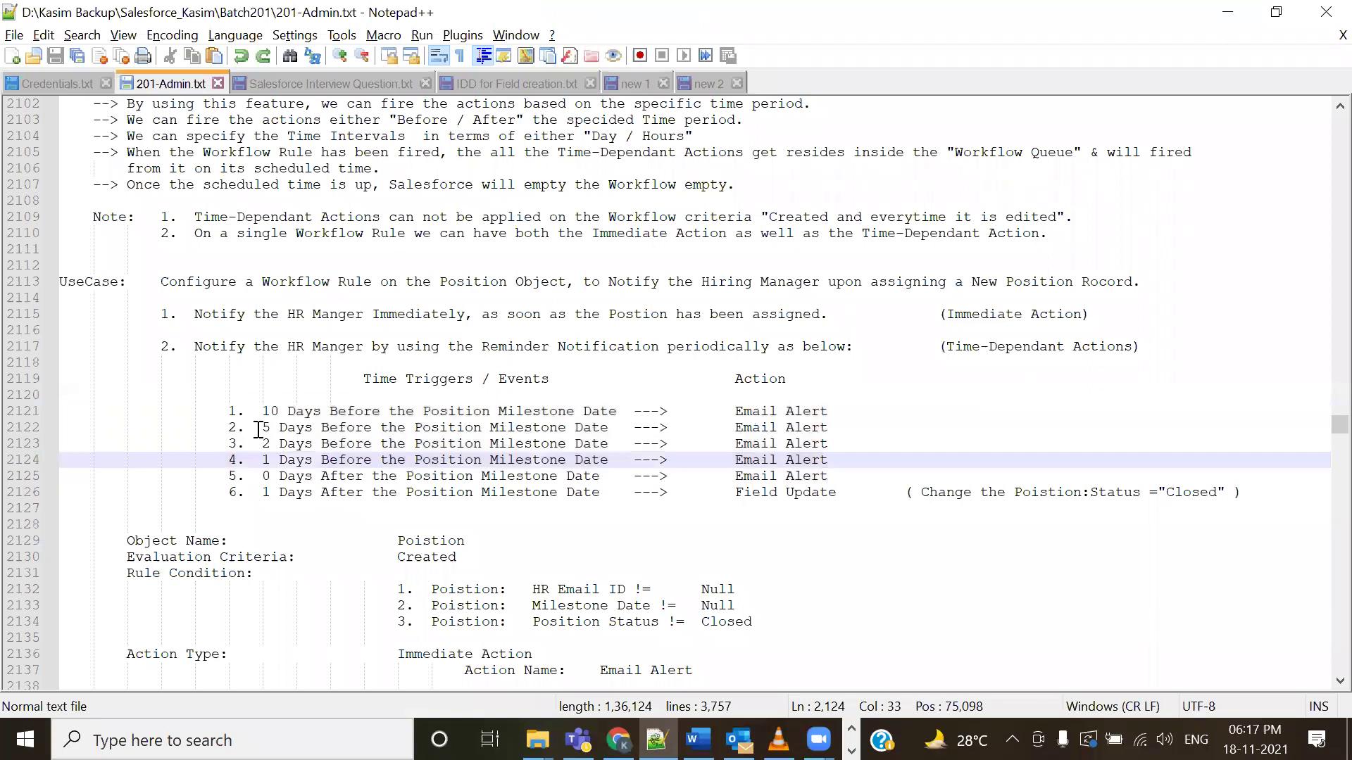
click(258, 430)
drag(255, 444, 271, 479)
click(260, 461)
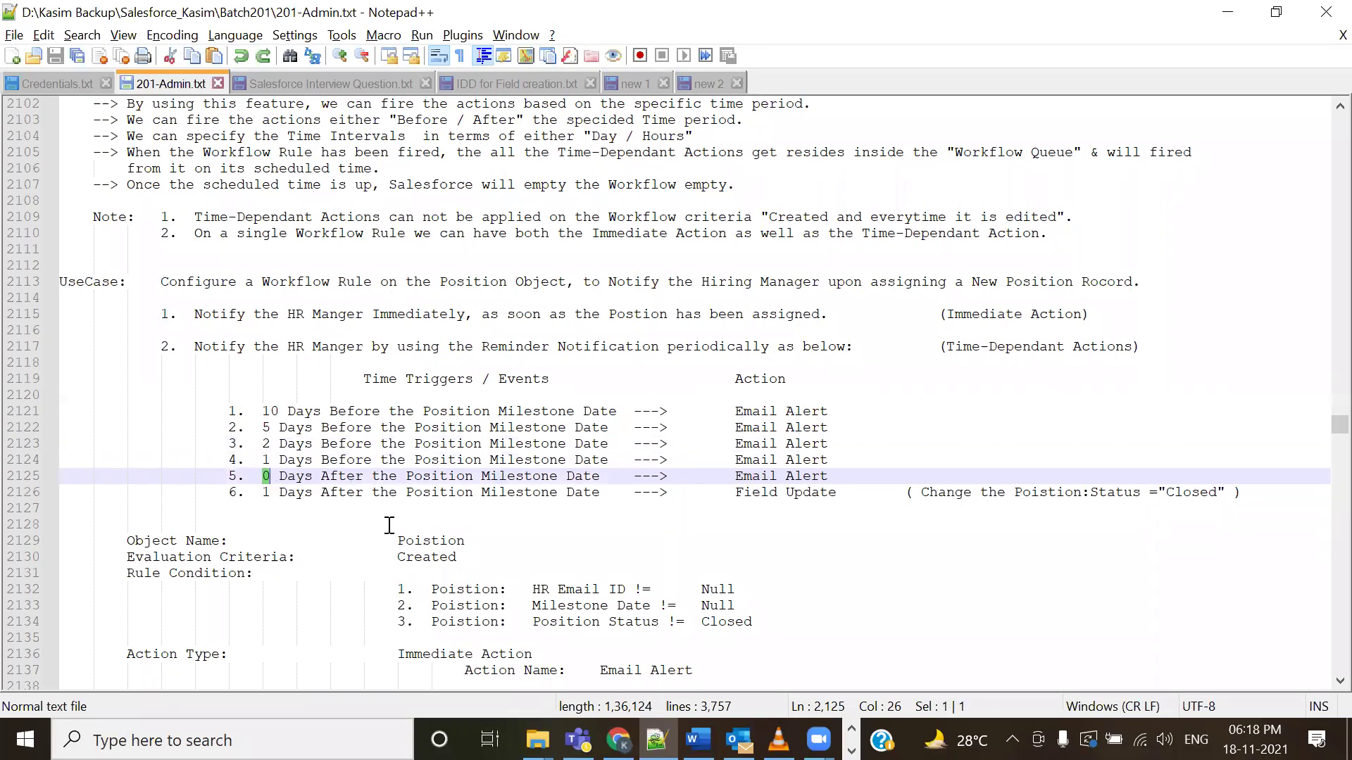
- Switch to the Senior Admin record in Chrome and examine its position details and related lists
key(alt+Tab)
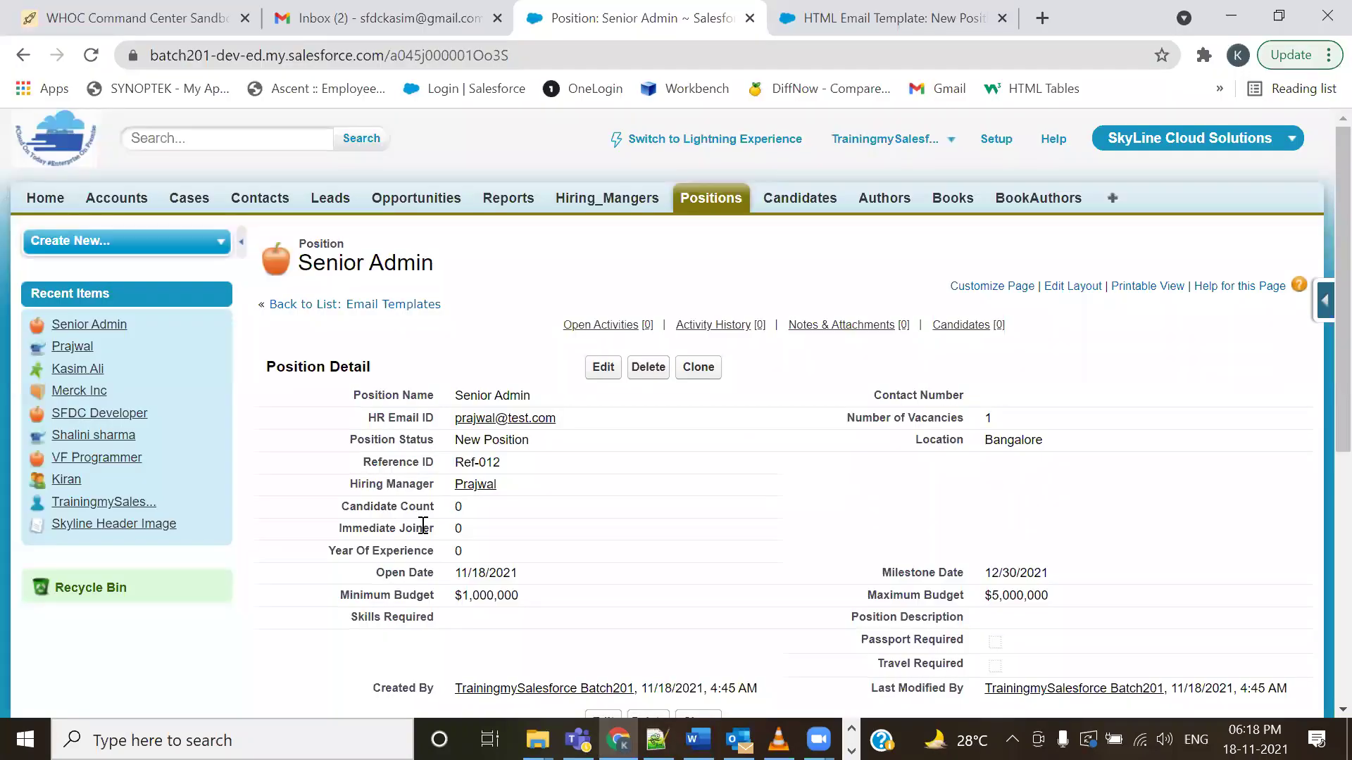
drag(453, 395, 529, 412)
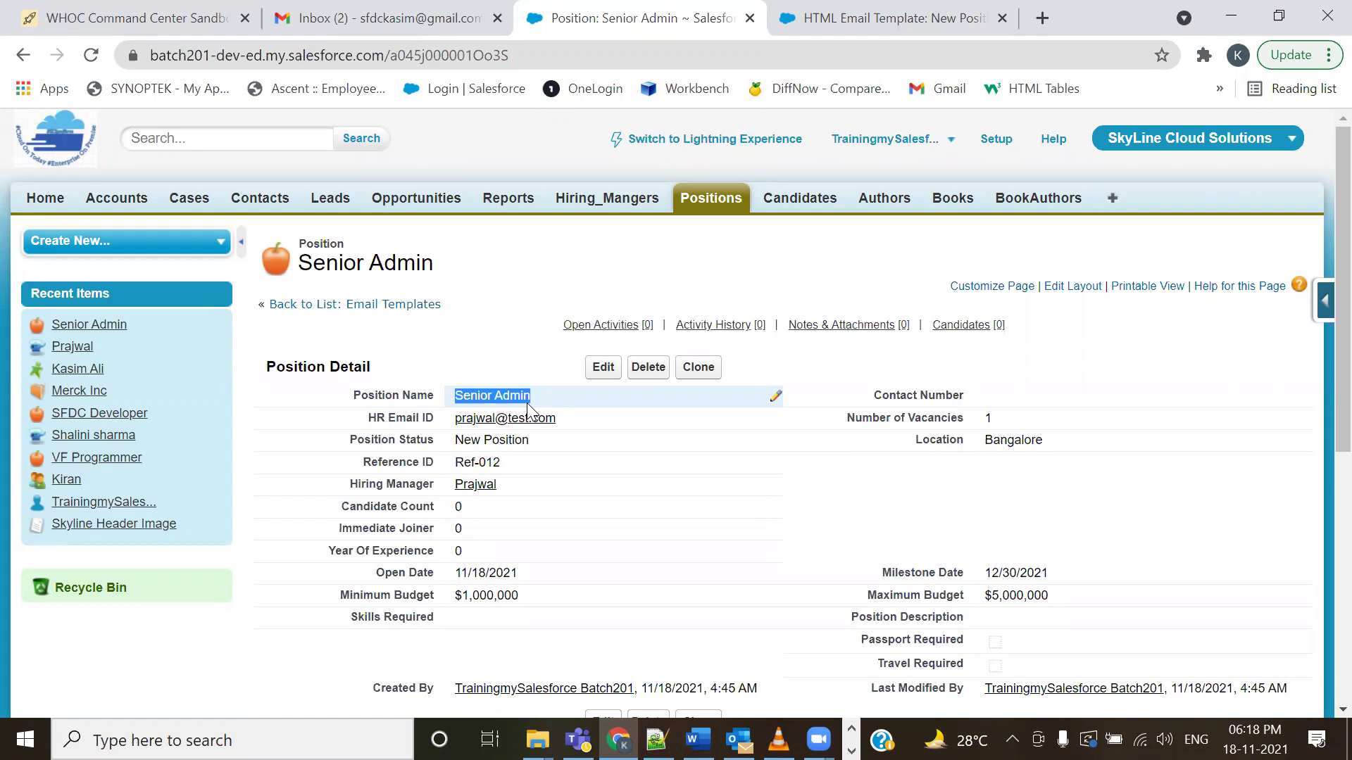
scroll(528, 408, down, 5)
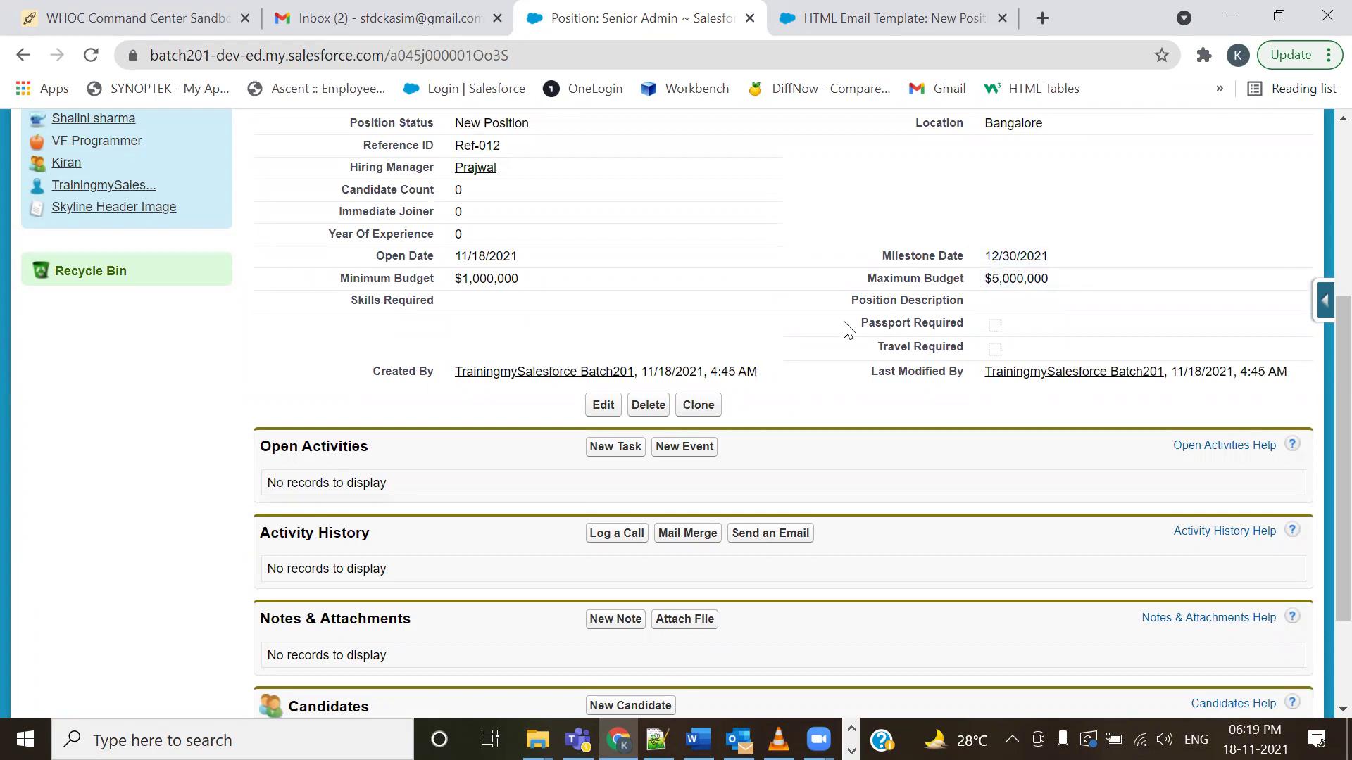
- Switch to the Notepad++ notes and review the Field Update action that changes the position status one day after the milestone date
key(alt+Tab)
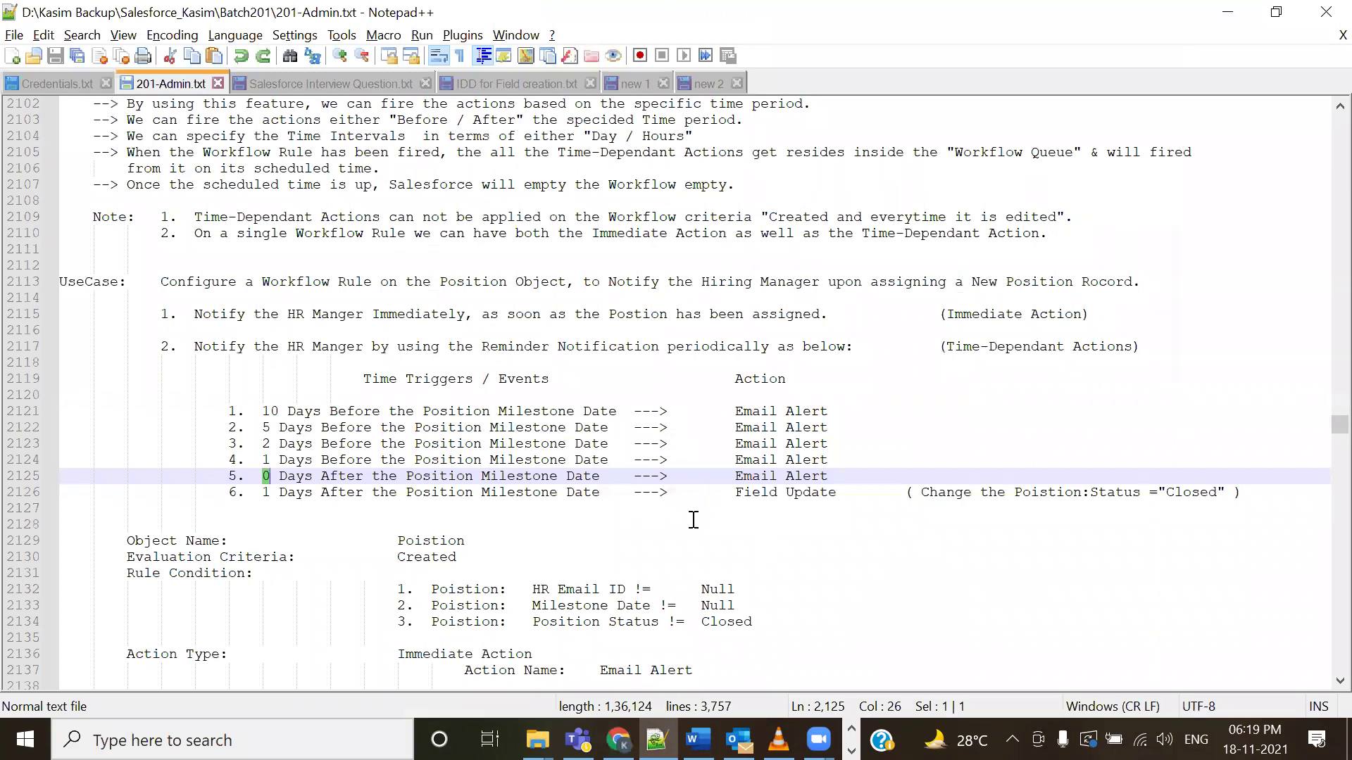
drag(735, 492, 840, 498)
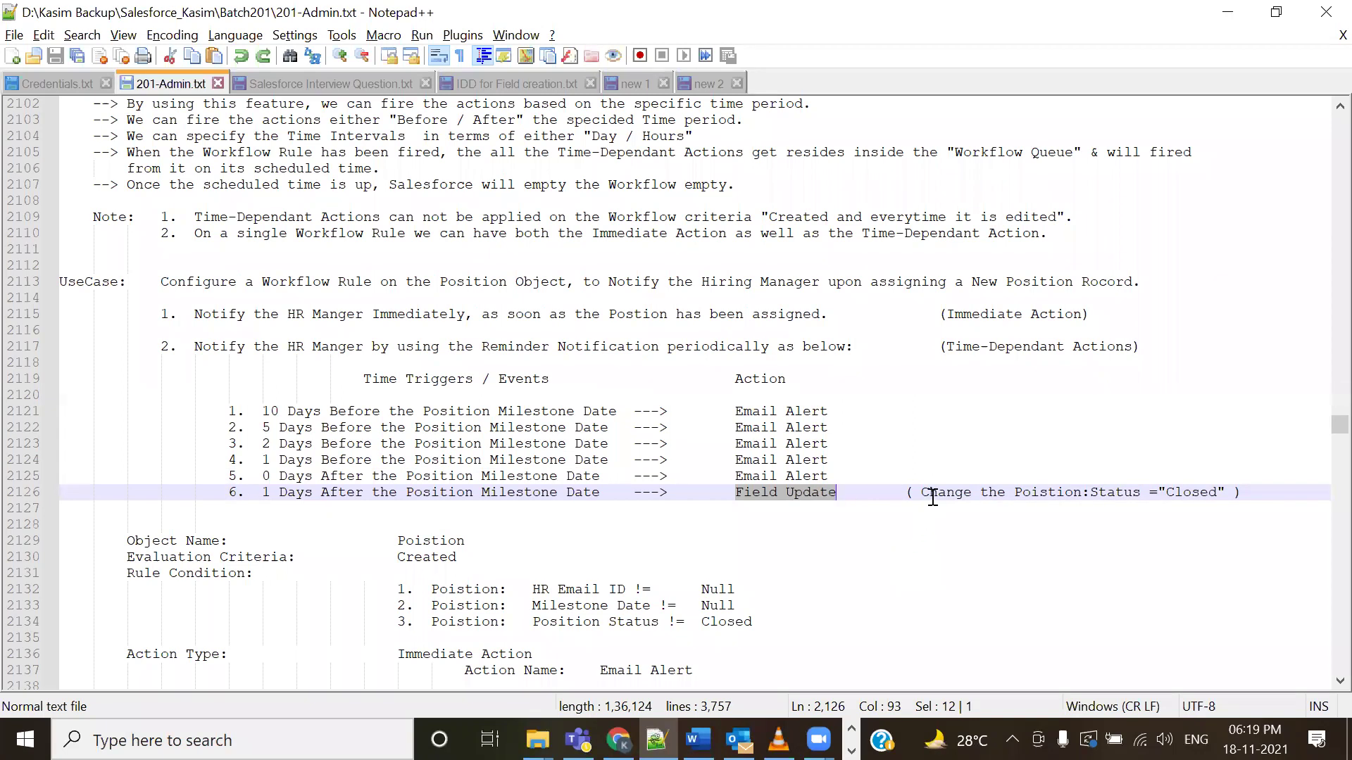
drag(1015, 492, 1136, 492)
- Switch to the Senior Admin record in Chrome, check its Milestone Date, and set the Position Status to Closed by inline editing
click(619, 739)
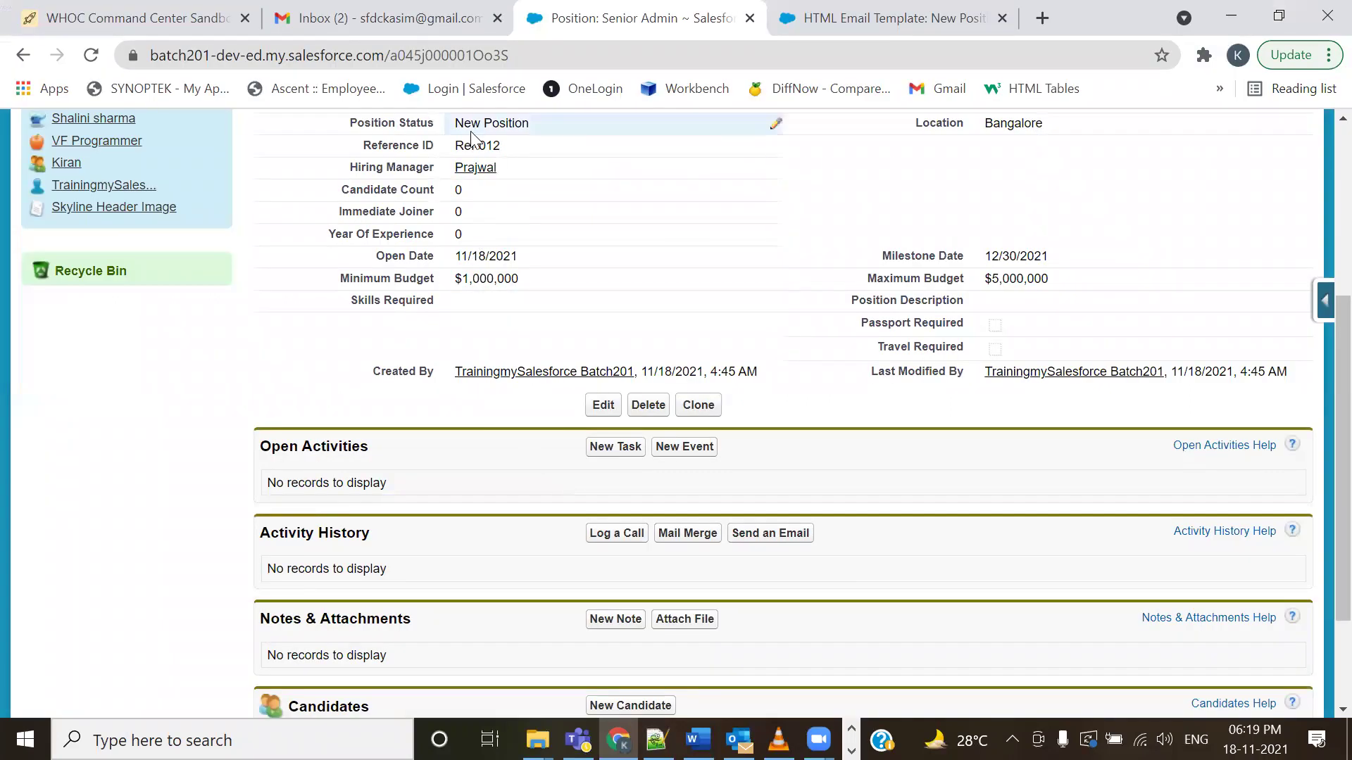
scroll(442, 198, up, 1)
double_click(586, 231)
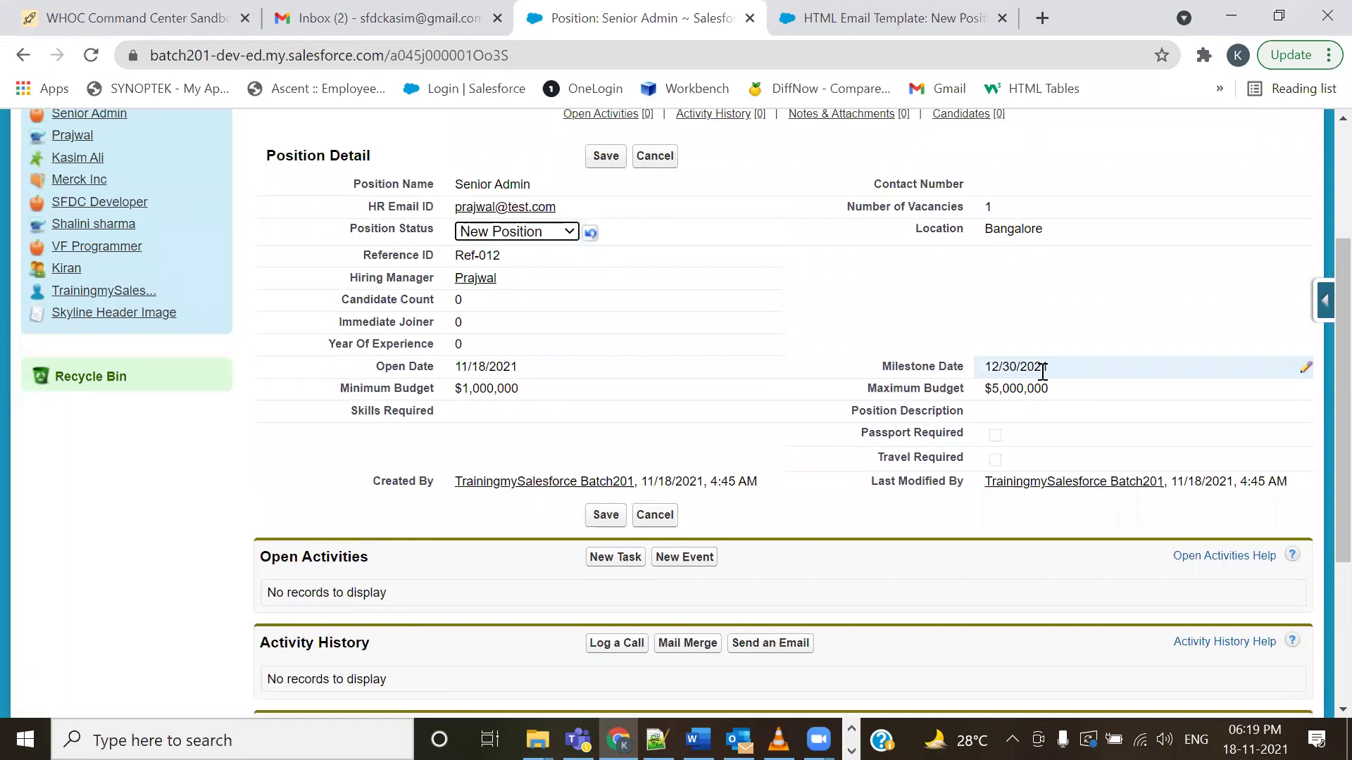
drag(1048, 366, 985, 365)
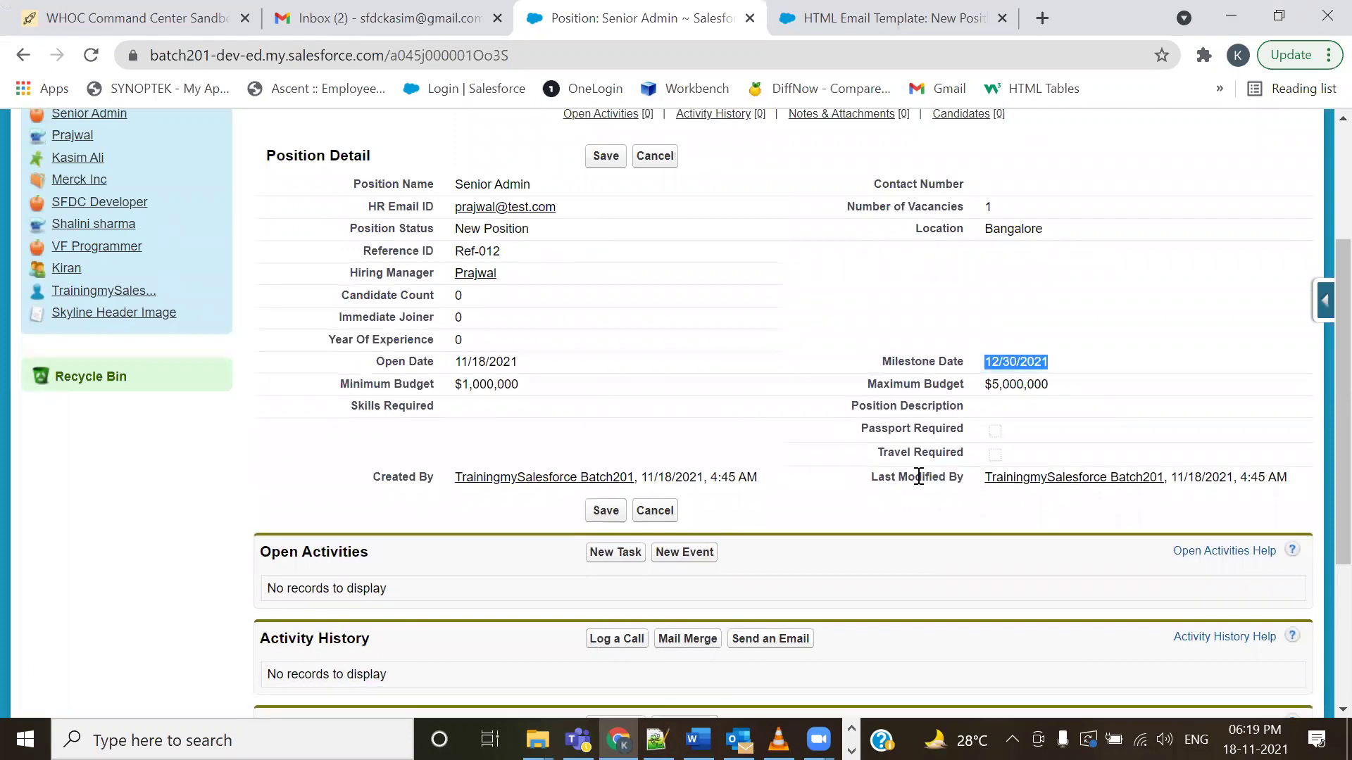
double_click(540, 226)
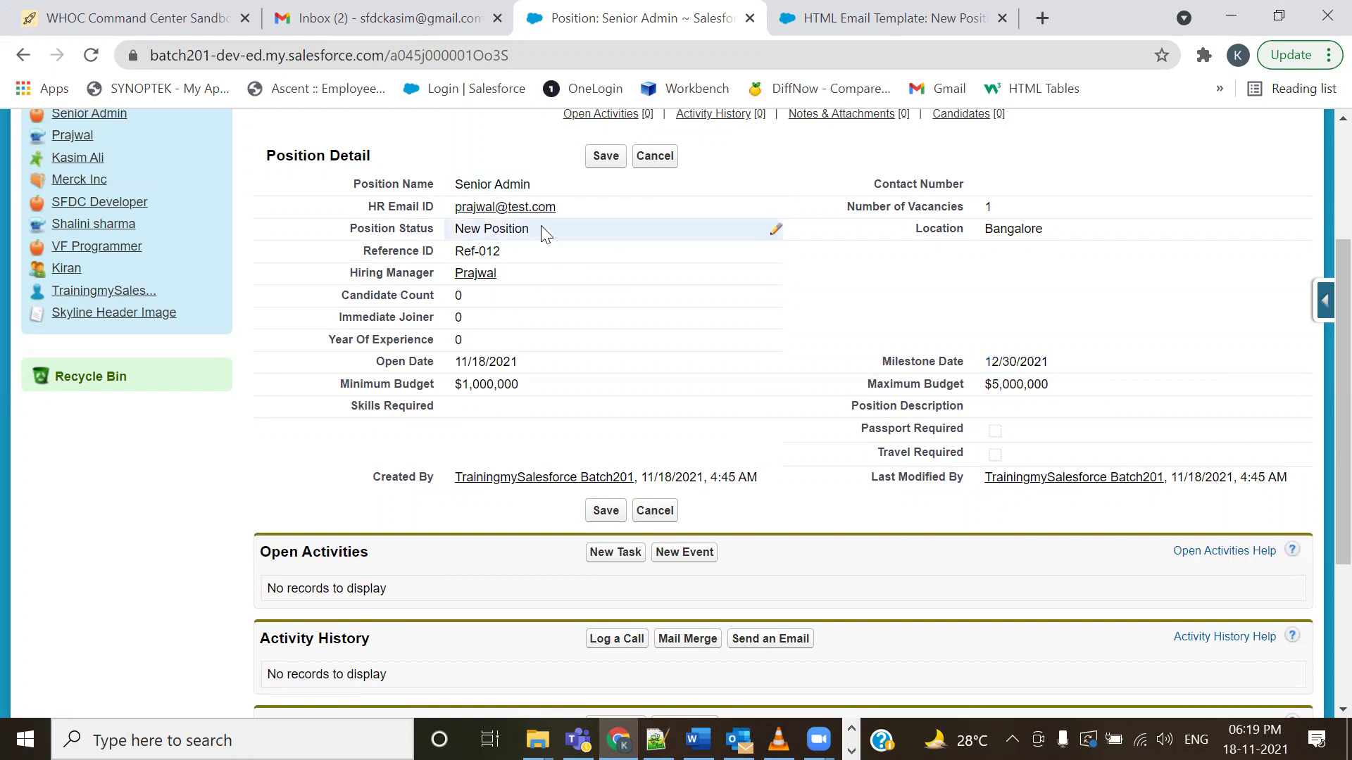
click(543, 231)
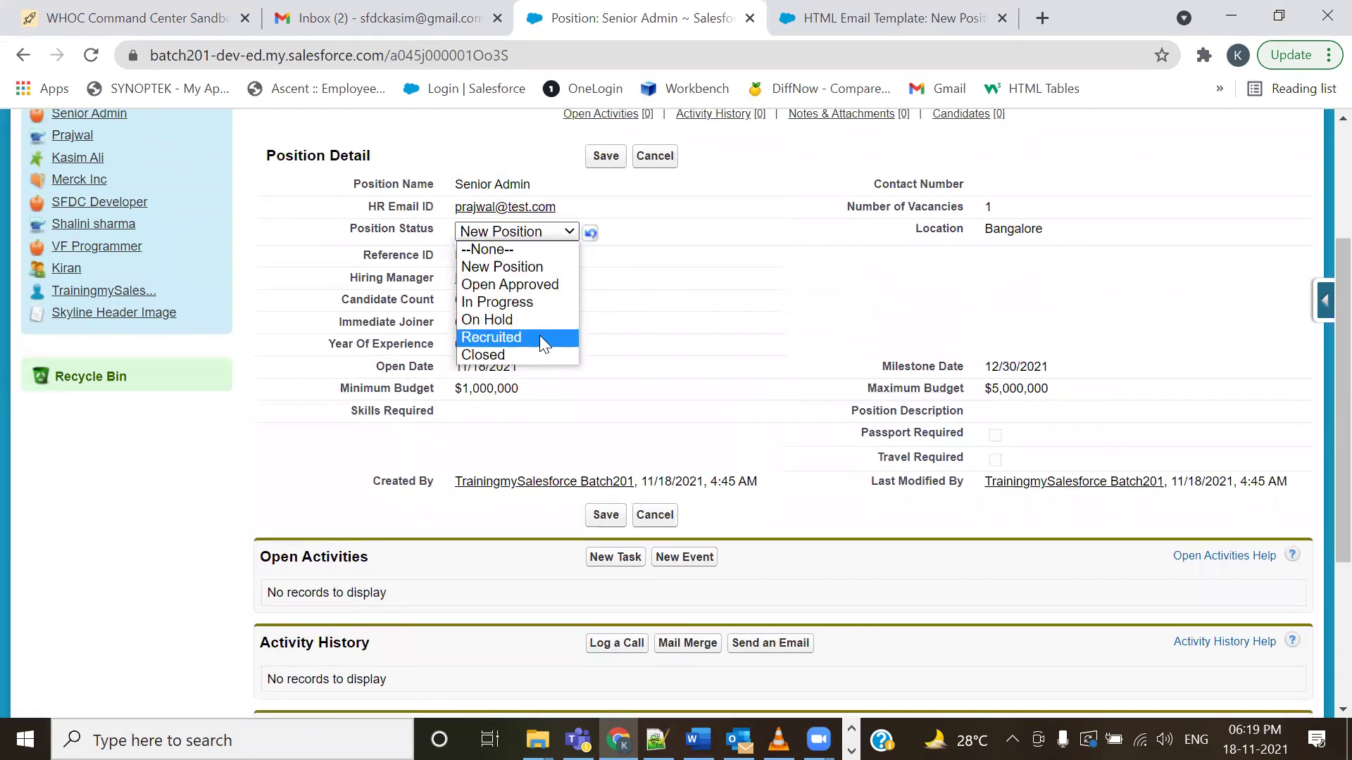
click(535, 354)
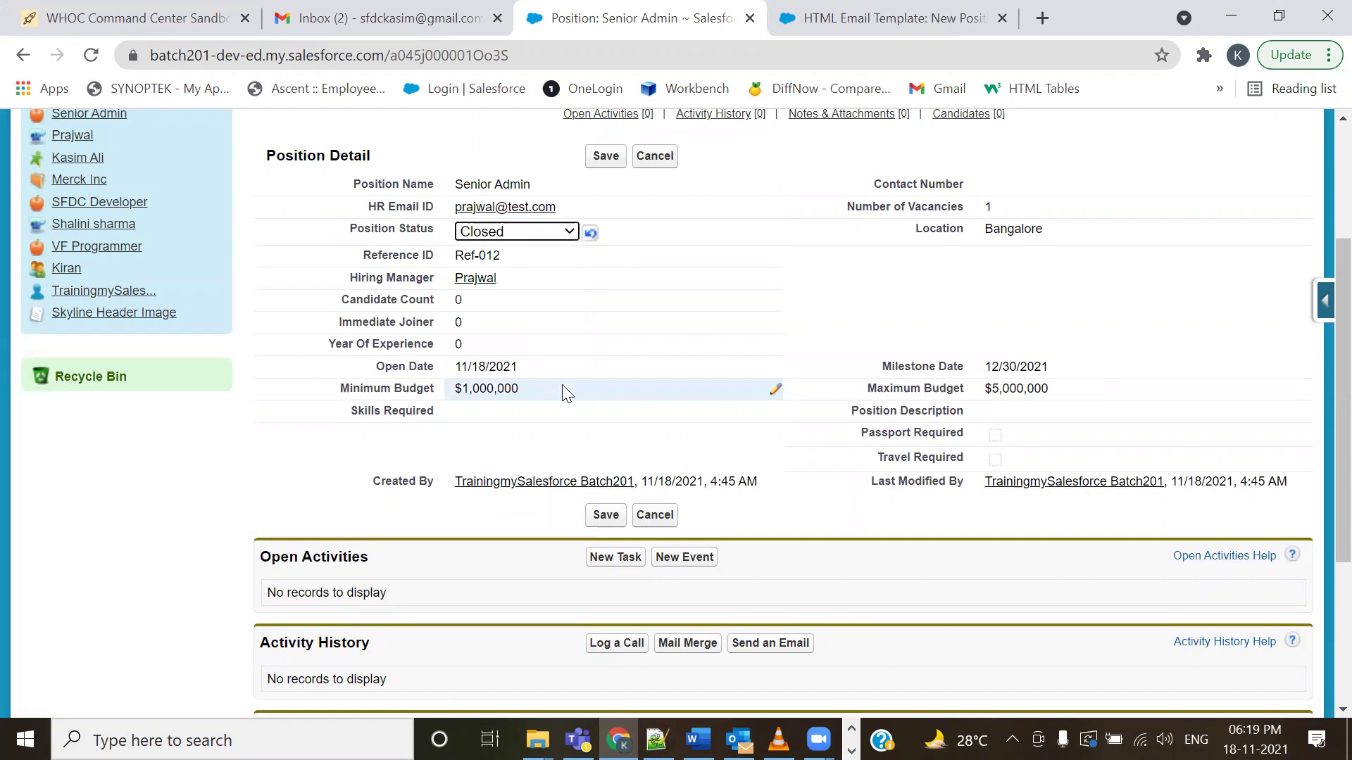
click(588, 446)
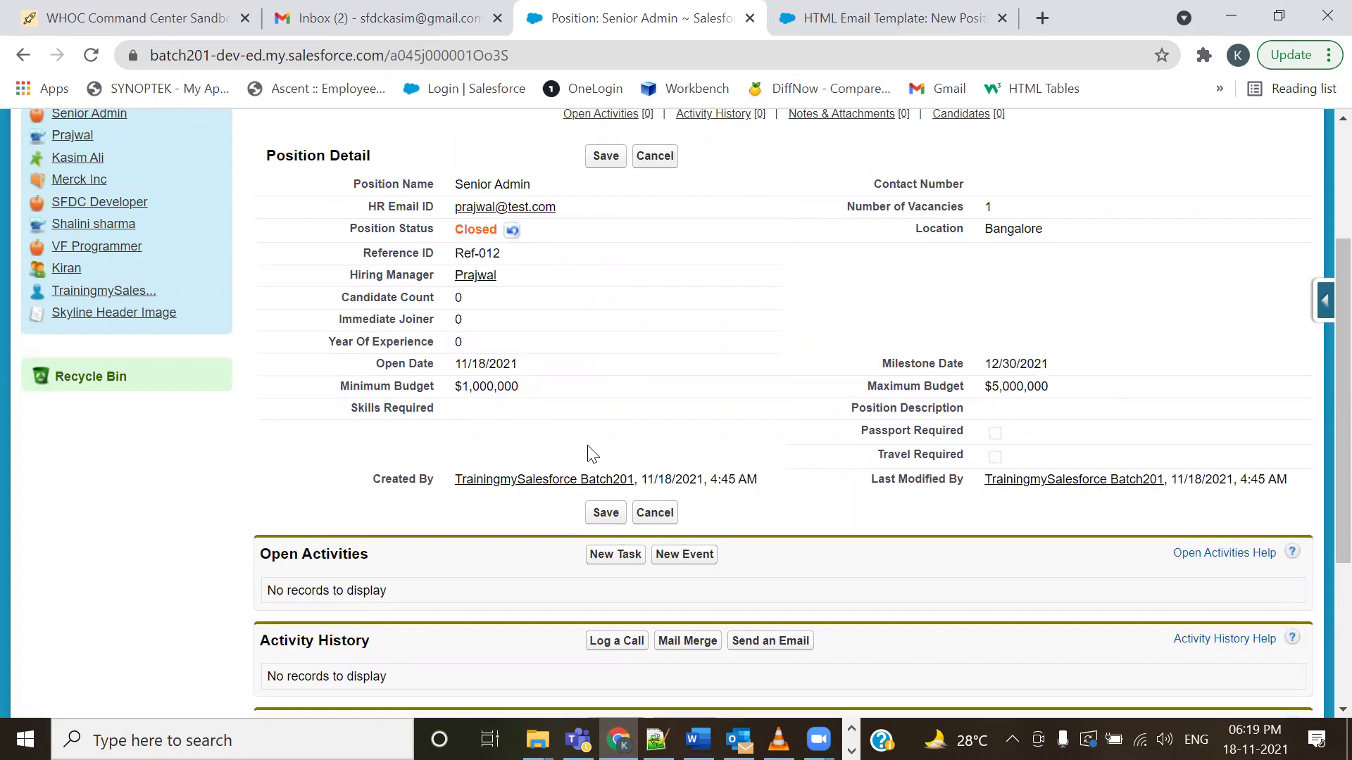
triple_click(380, 231)
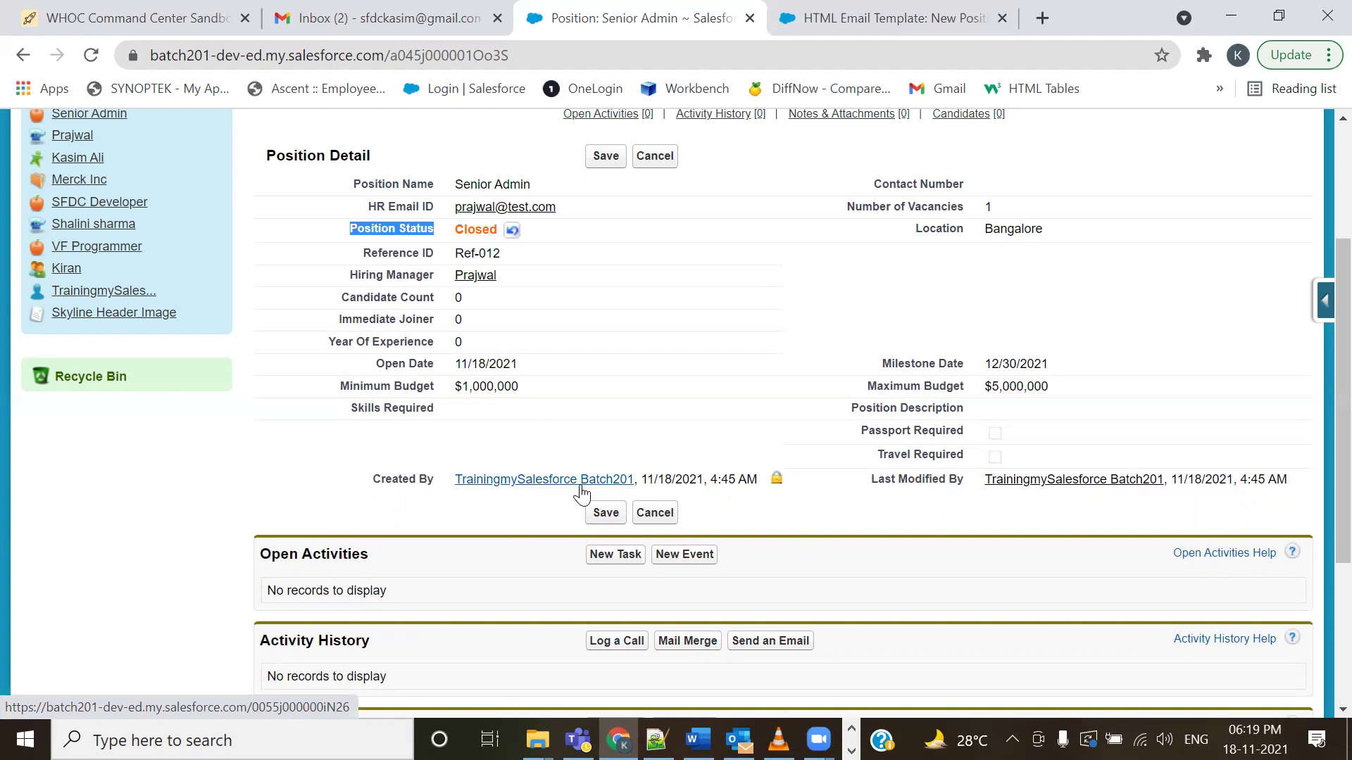
click(314, 241)
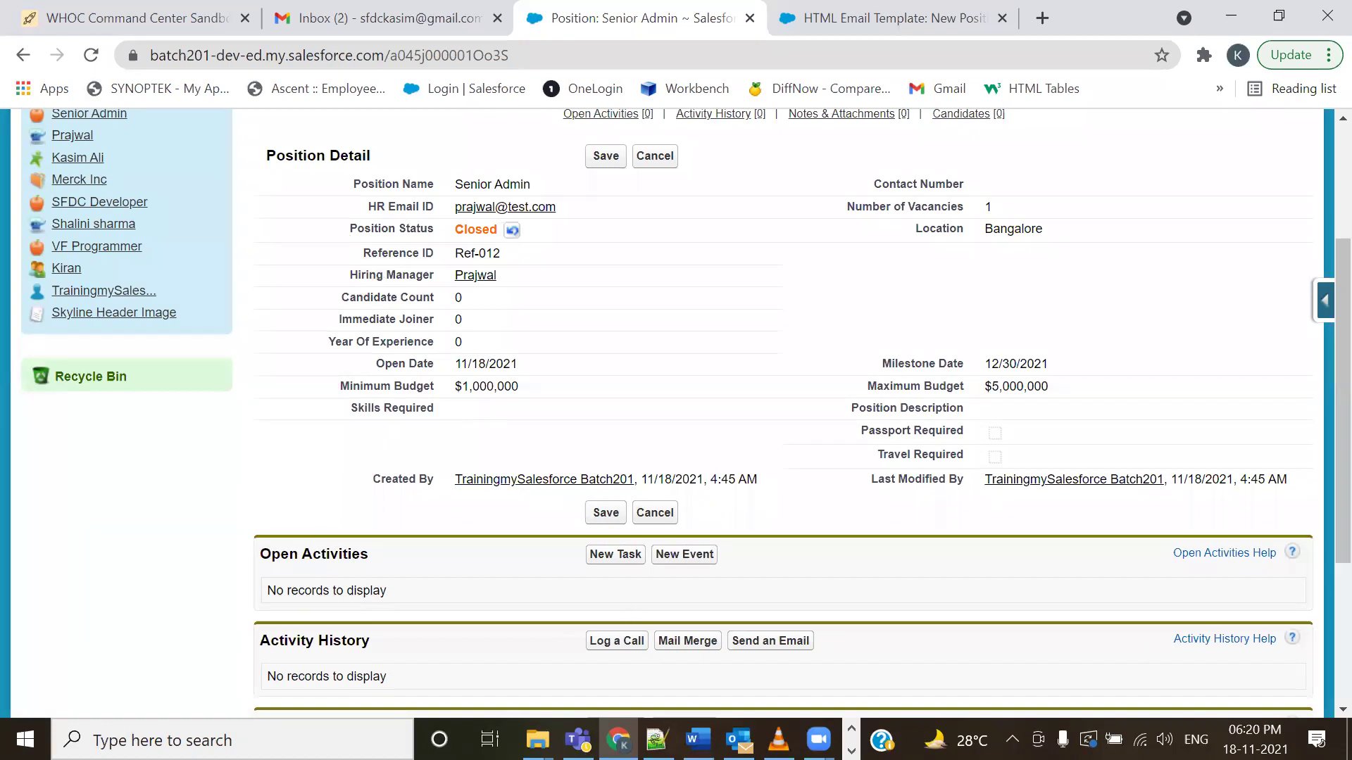
- Return to the Notepad++ notes and review the Time-Dependent Actions and Field Update section from its heading
key(alt+Tab)
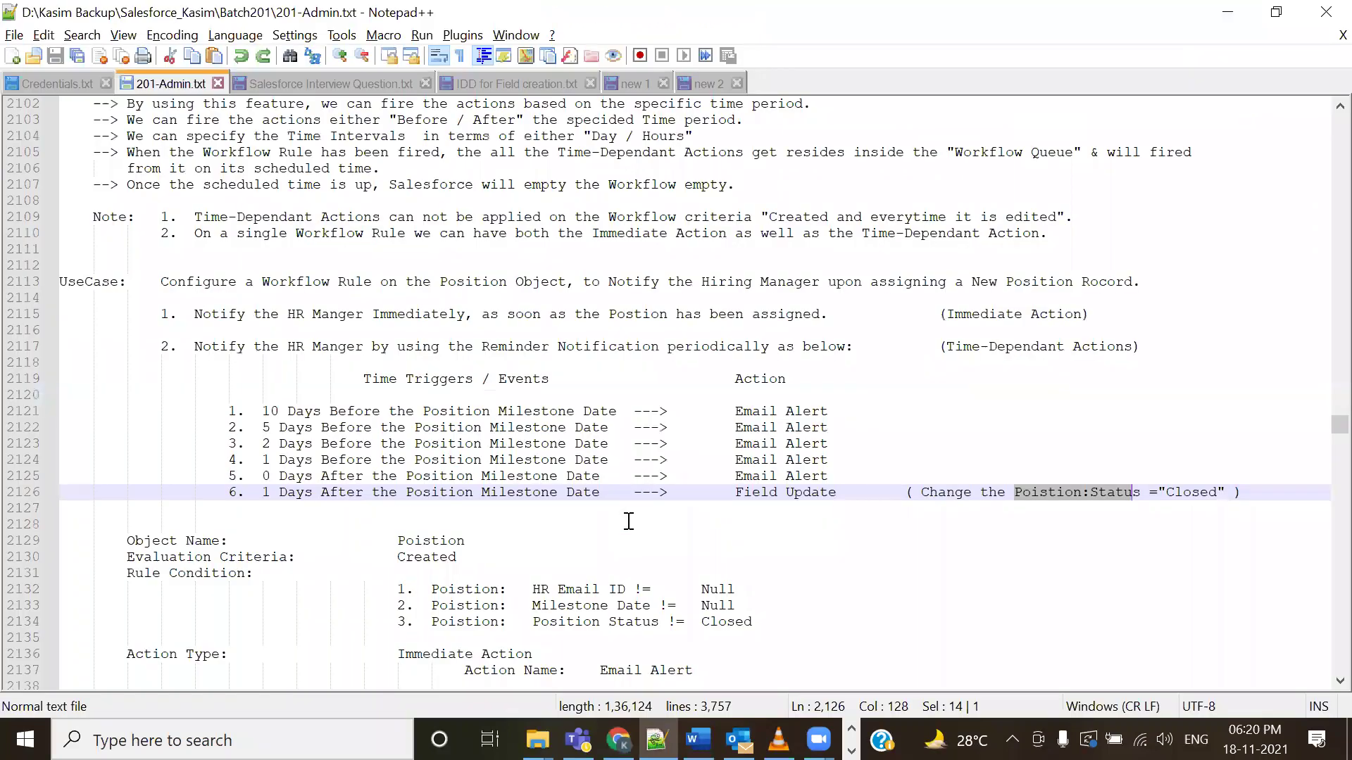
scroll(595, 461, up, 3)
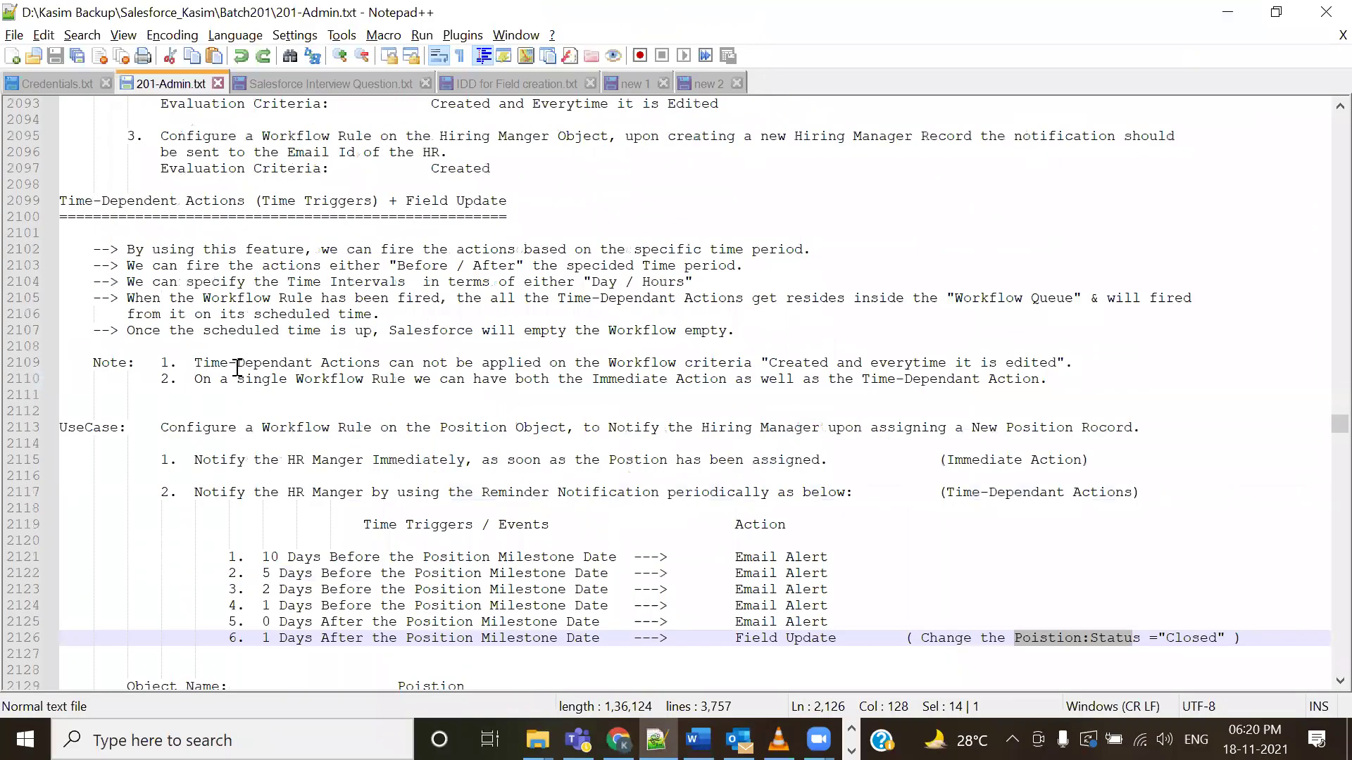
drag(76, 200, 177, 200)
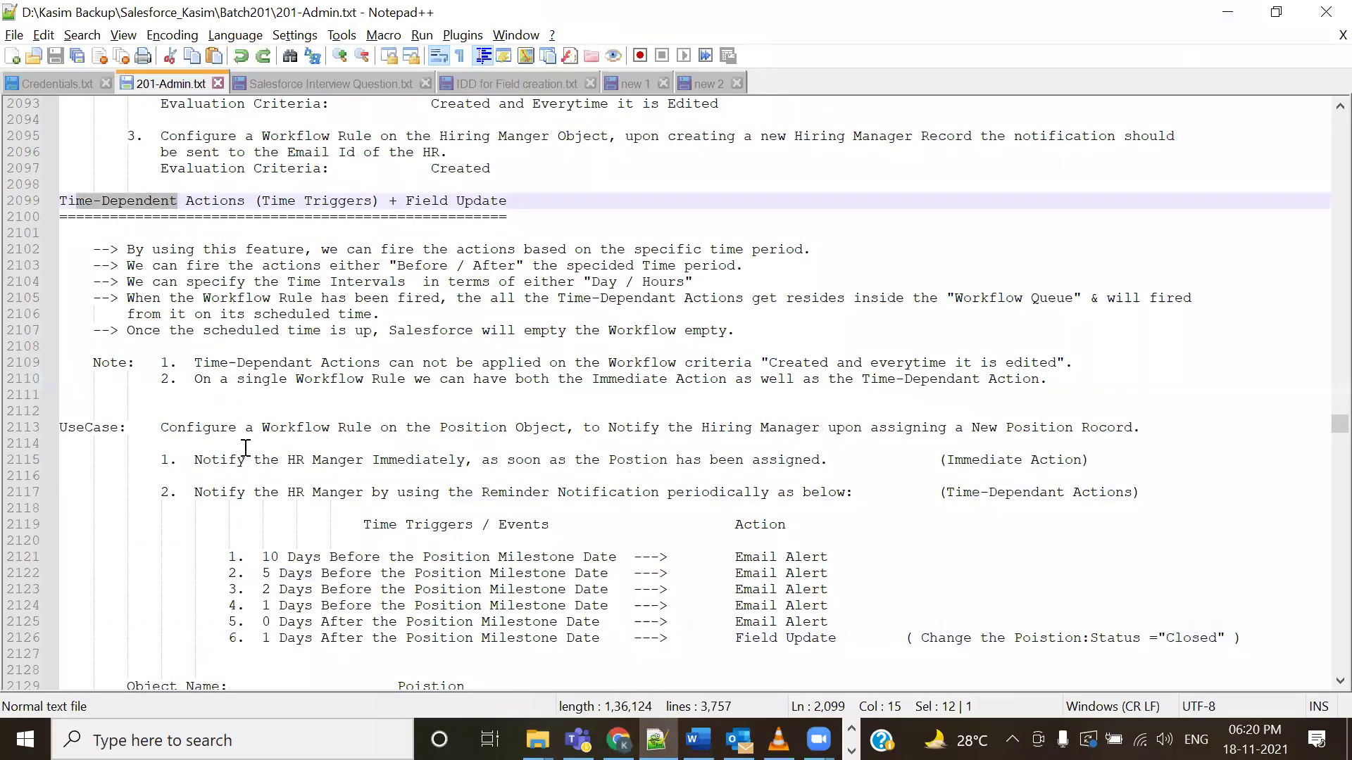
- Review the Field Update heading and the complete use case for the Position object workflow rule in the notes
drag(405, 200, 507, 200)
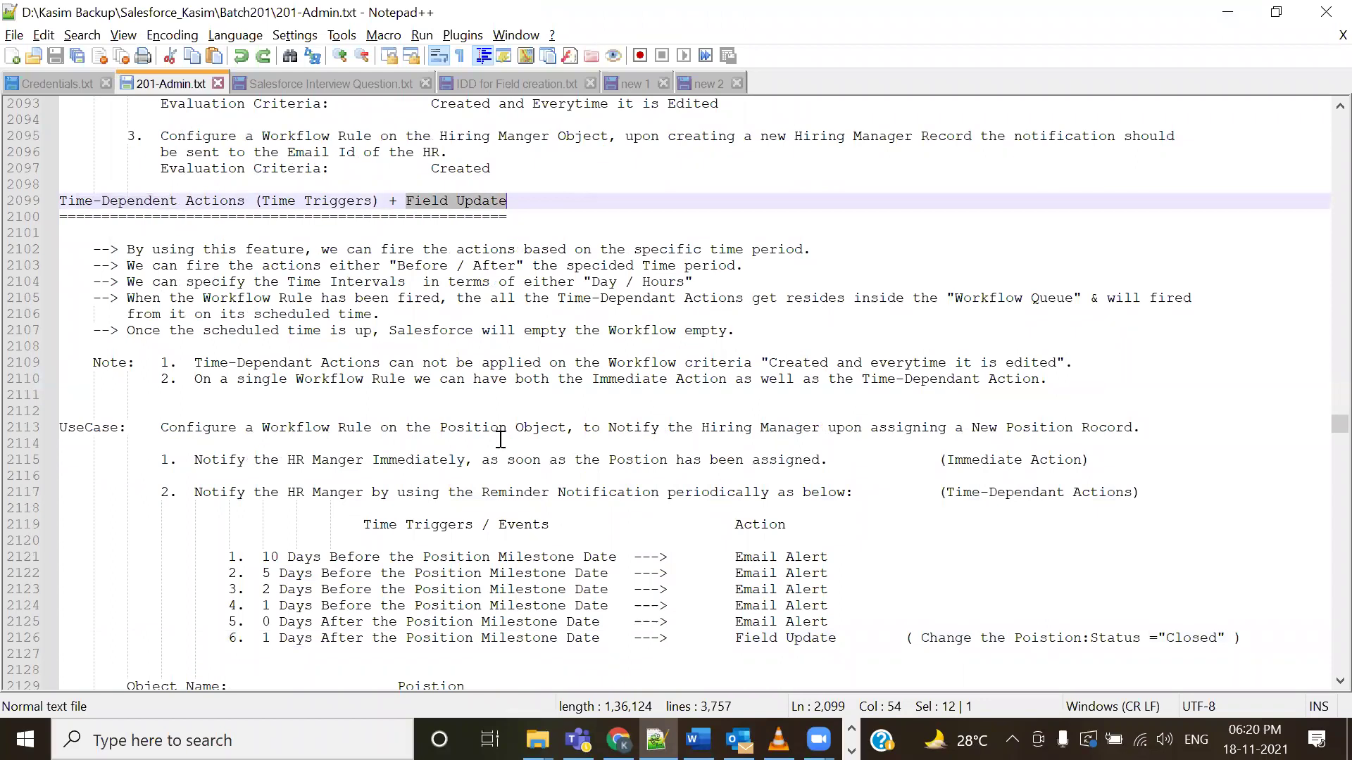
scroll(461, 479, down, 1)
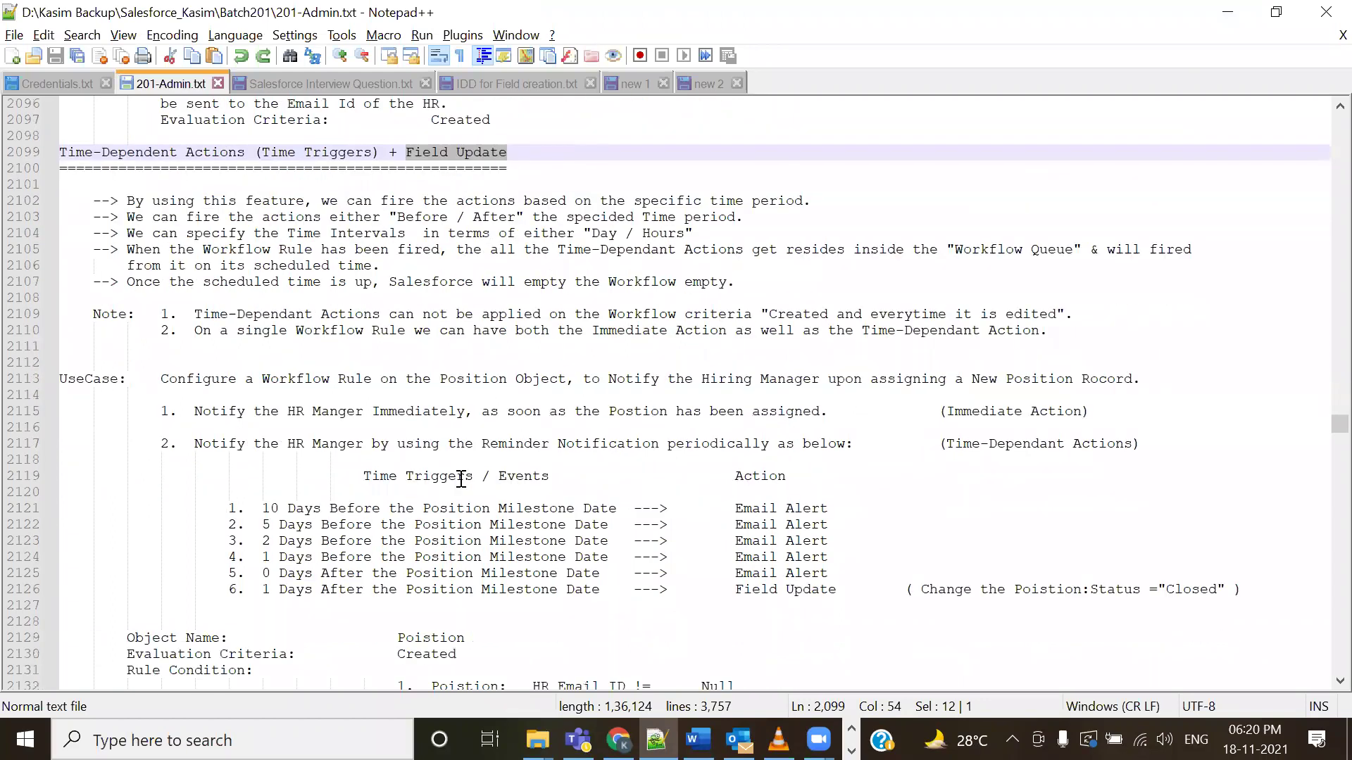
drag(159, 378, 1228, 602)
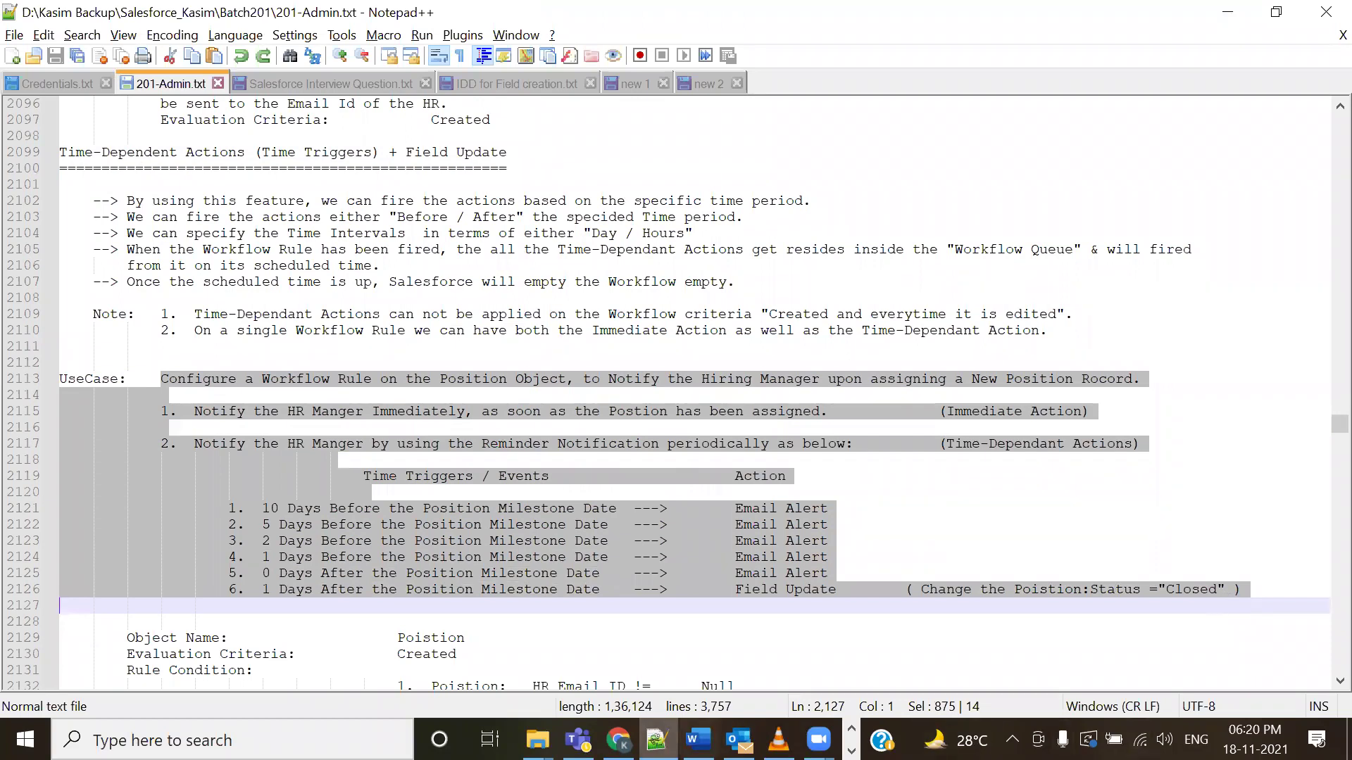
click(842, 143)
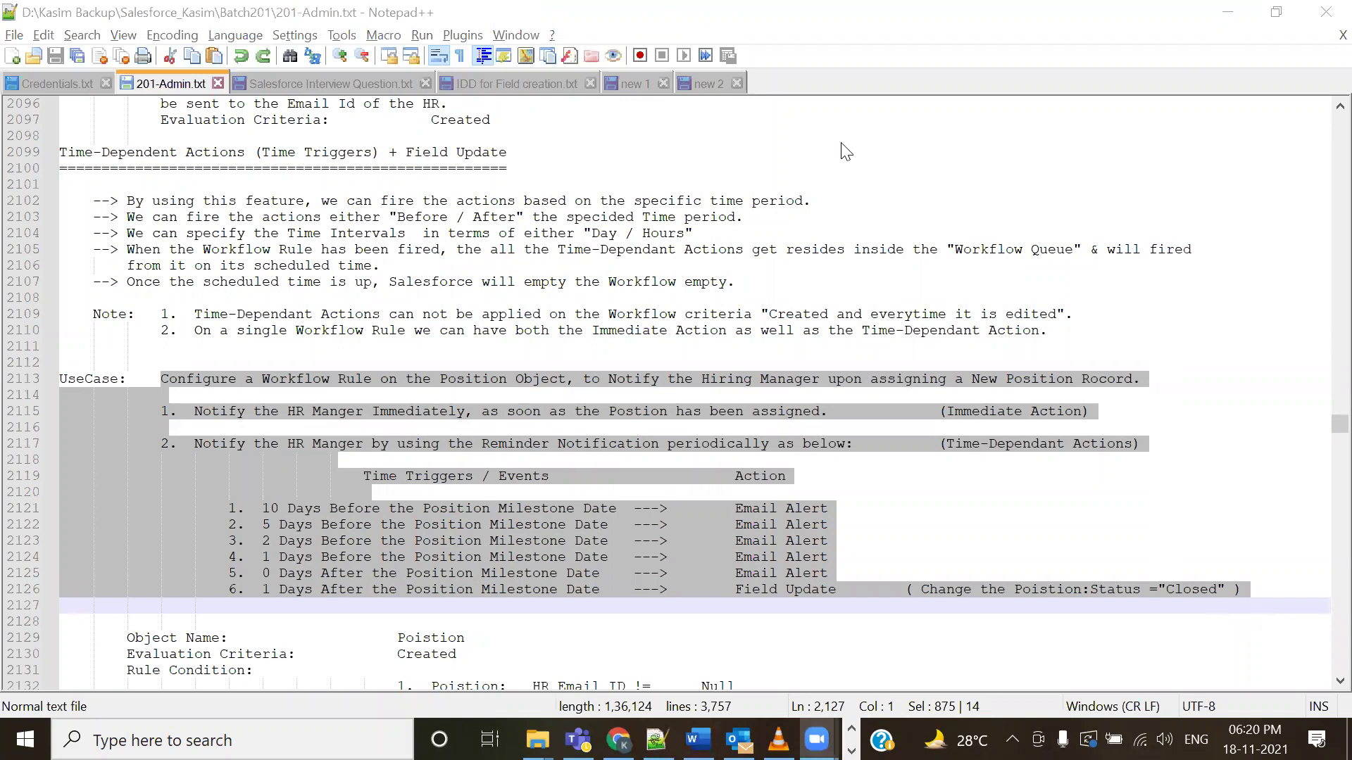
click(852, 552)
drag(860, 603, 845, 590)
shift+click(160, 381)
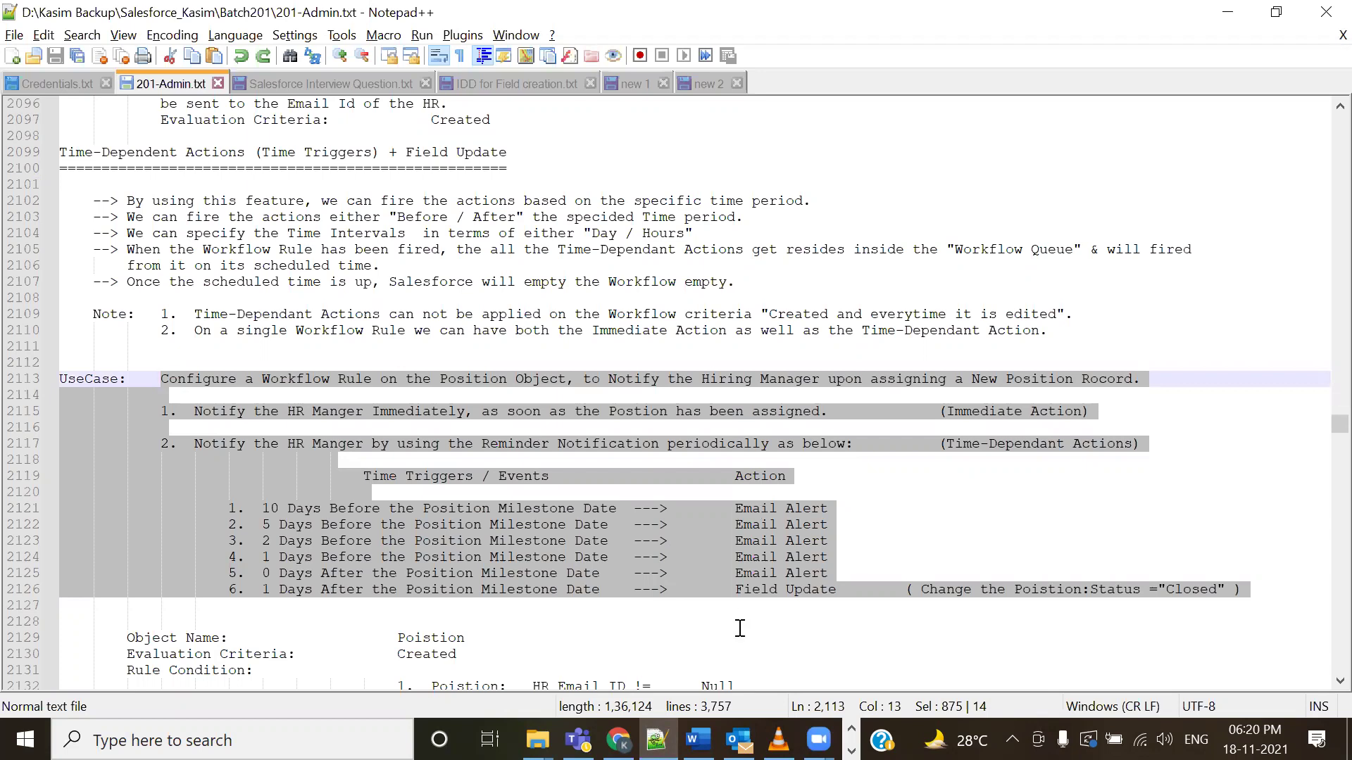
click(621, 76)
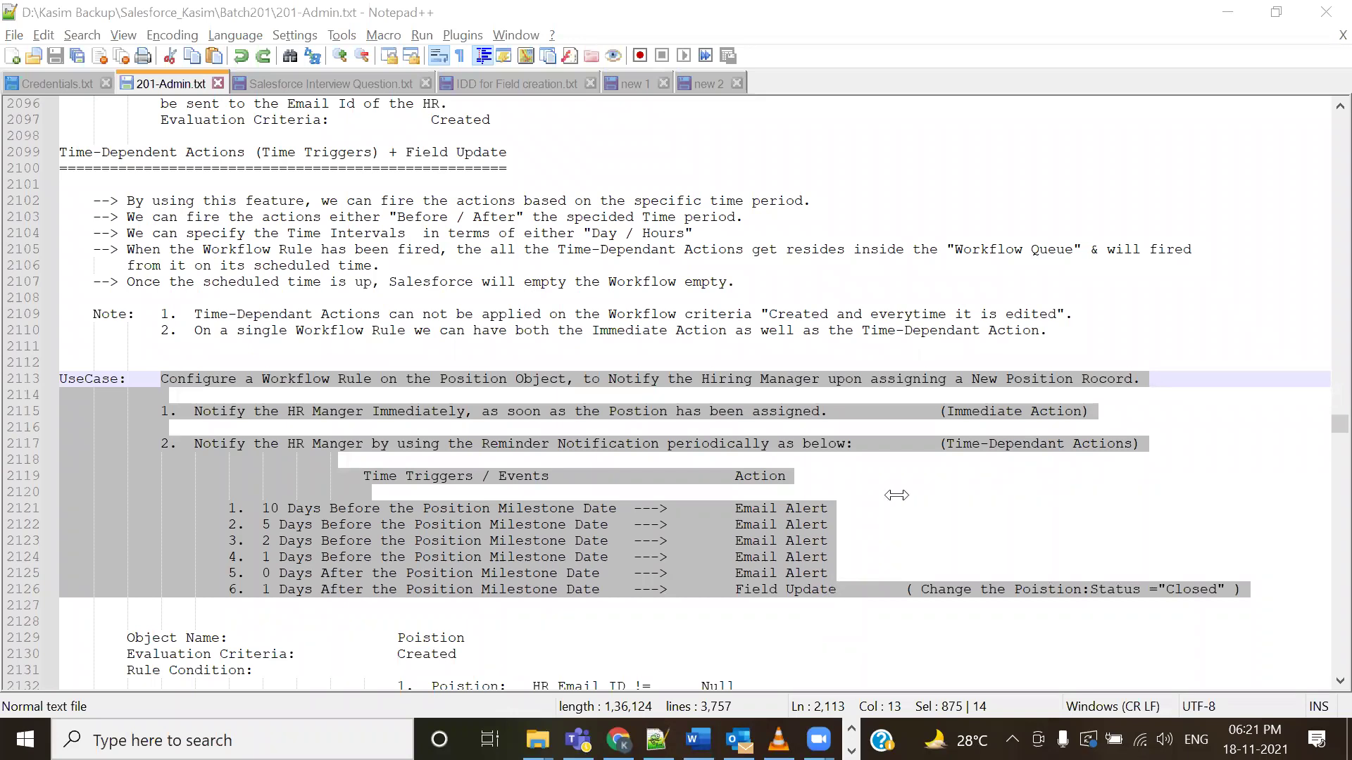
click(679, 669)
click(661, 573)
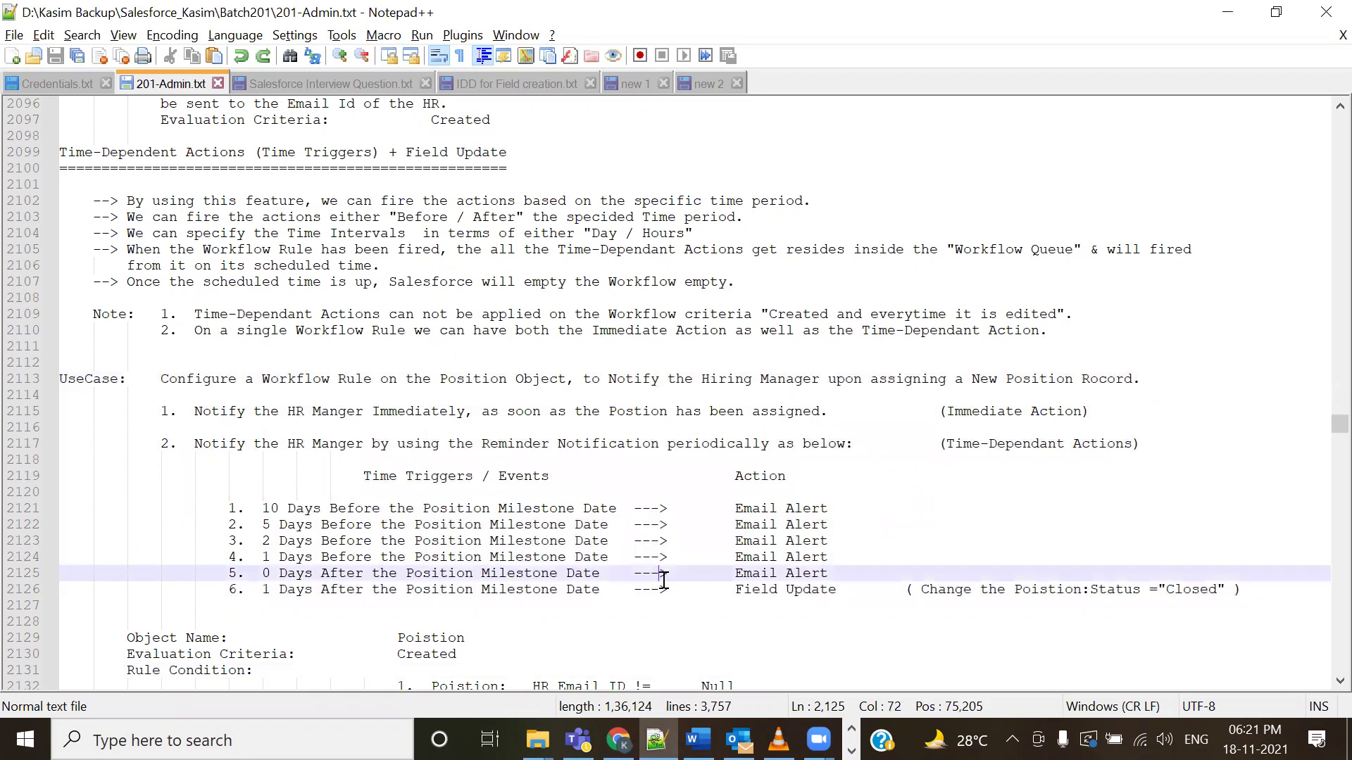
drag(820, 597, 127, 347)
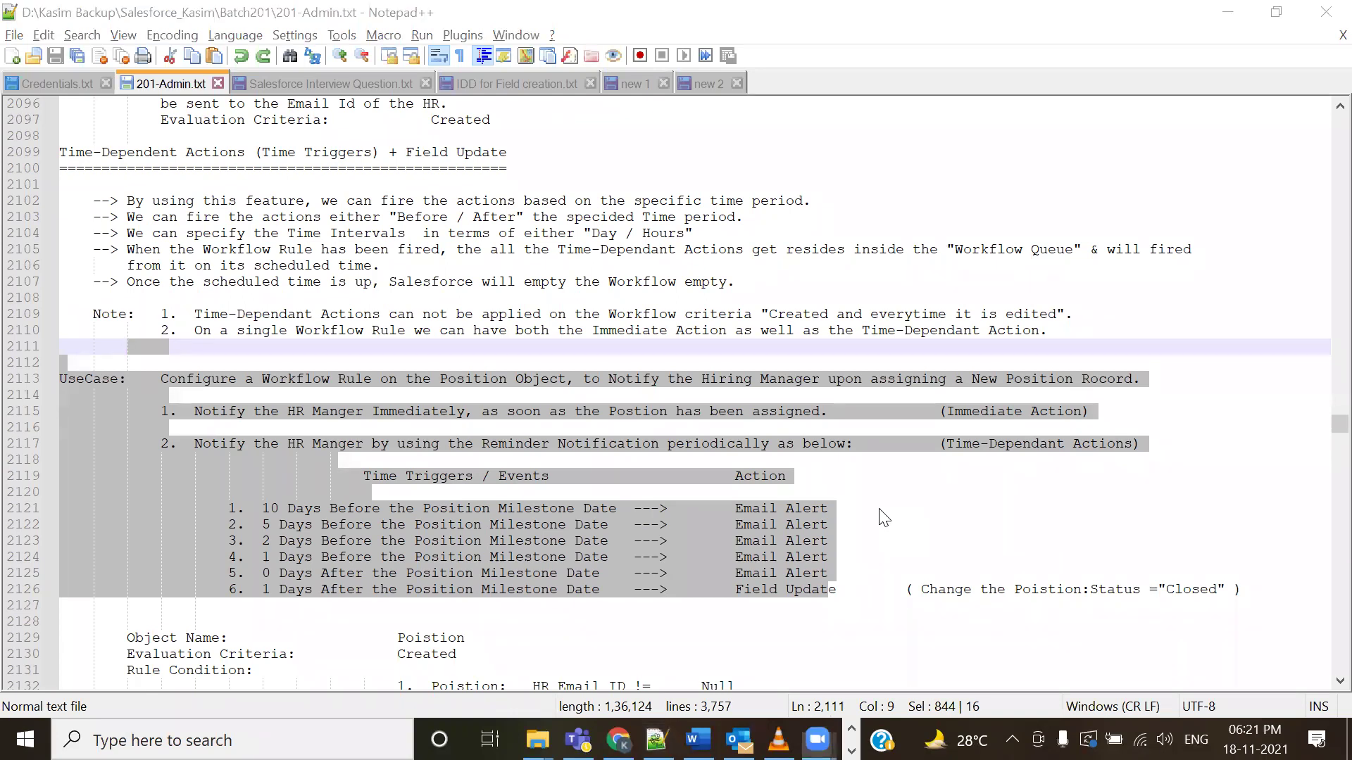
click(909, 503)
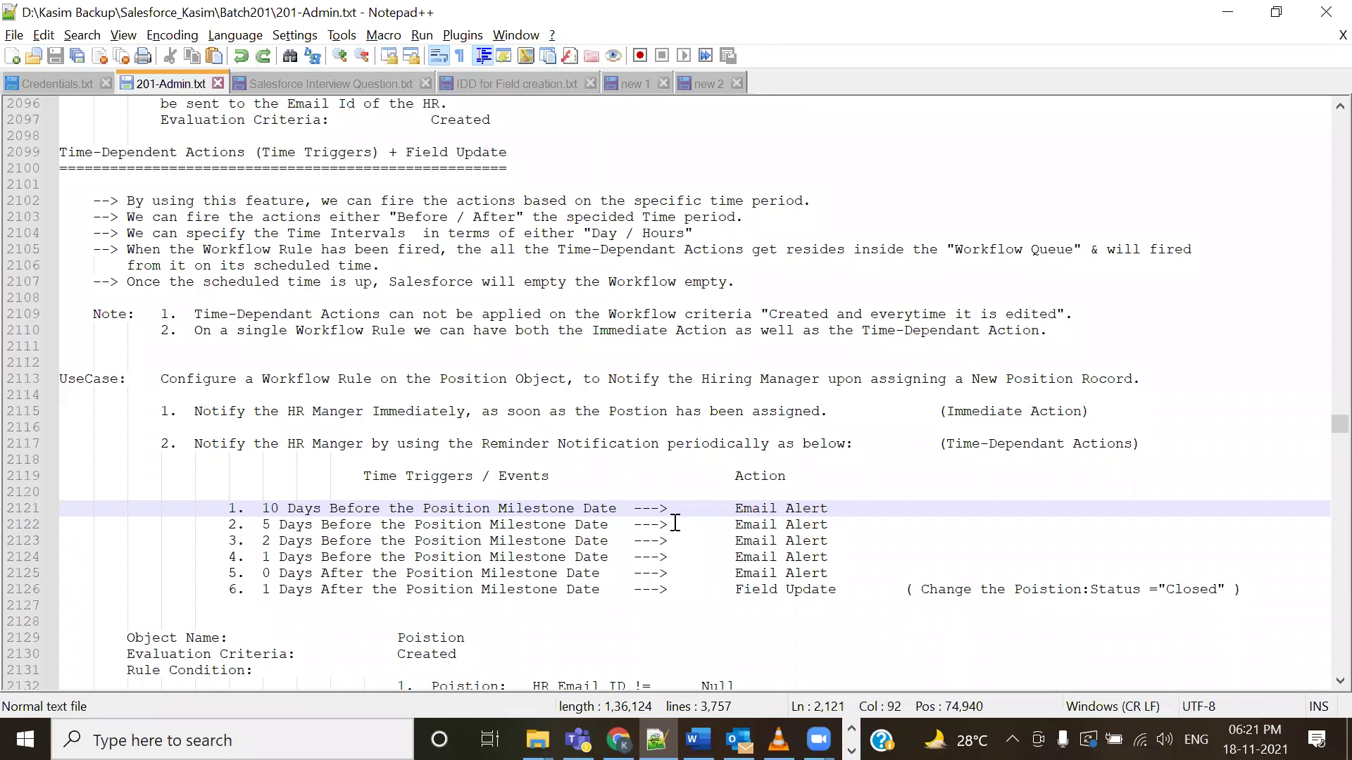
- Examine the use case's Position object, Hiring Manager recipient and immediate notification requirement
drag(440, 379, 551, 380)
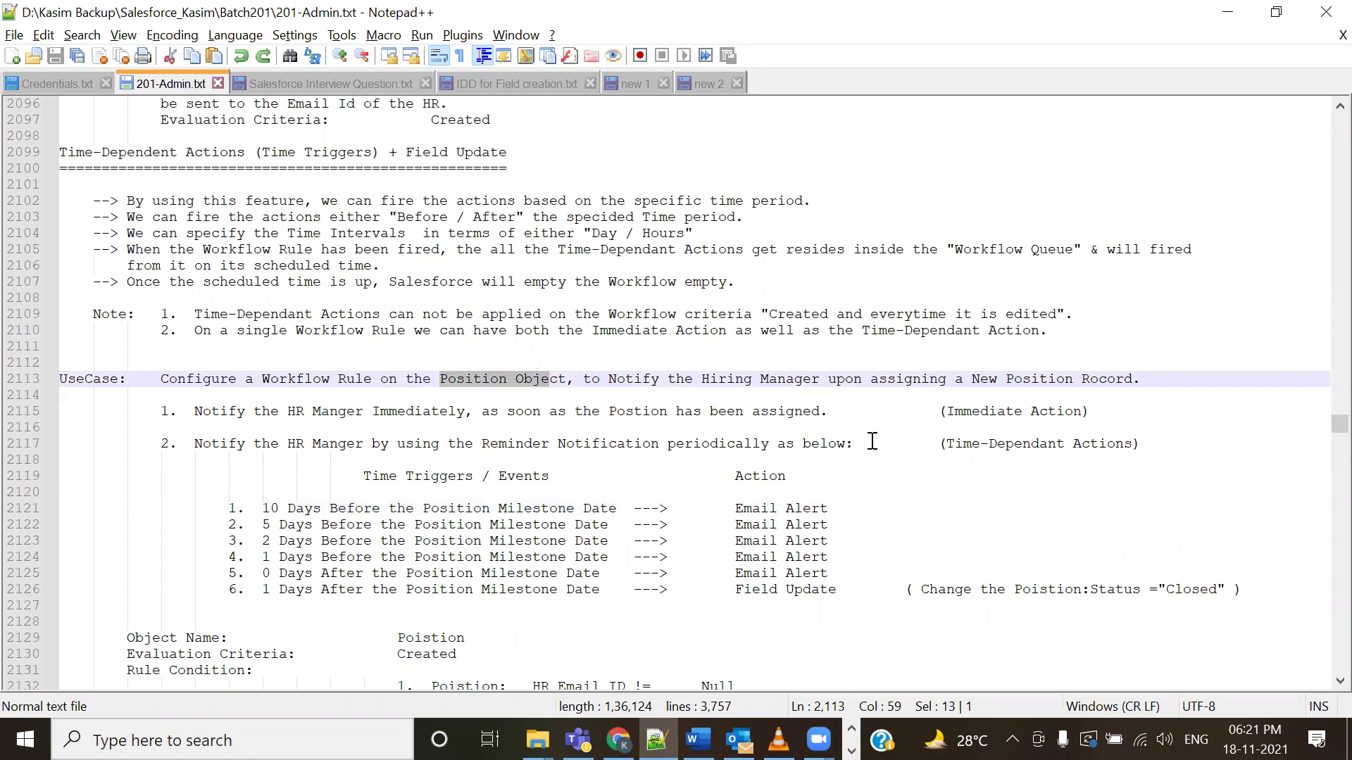
drag(944, 411, 1091, 412)
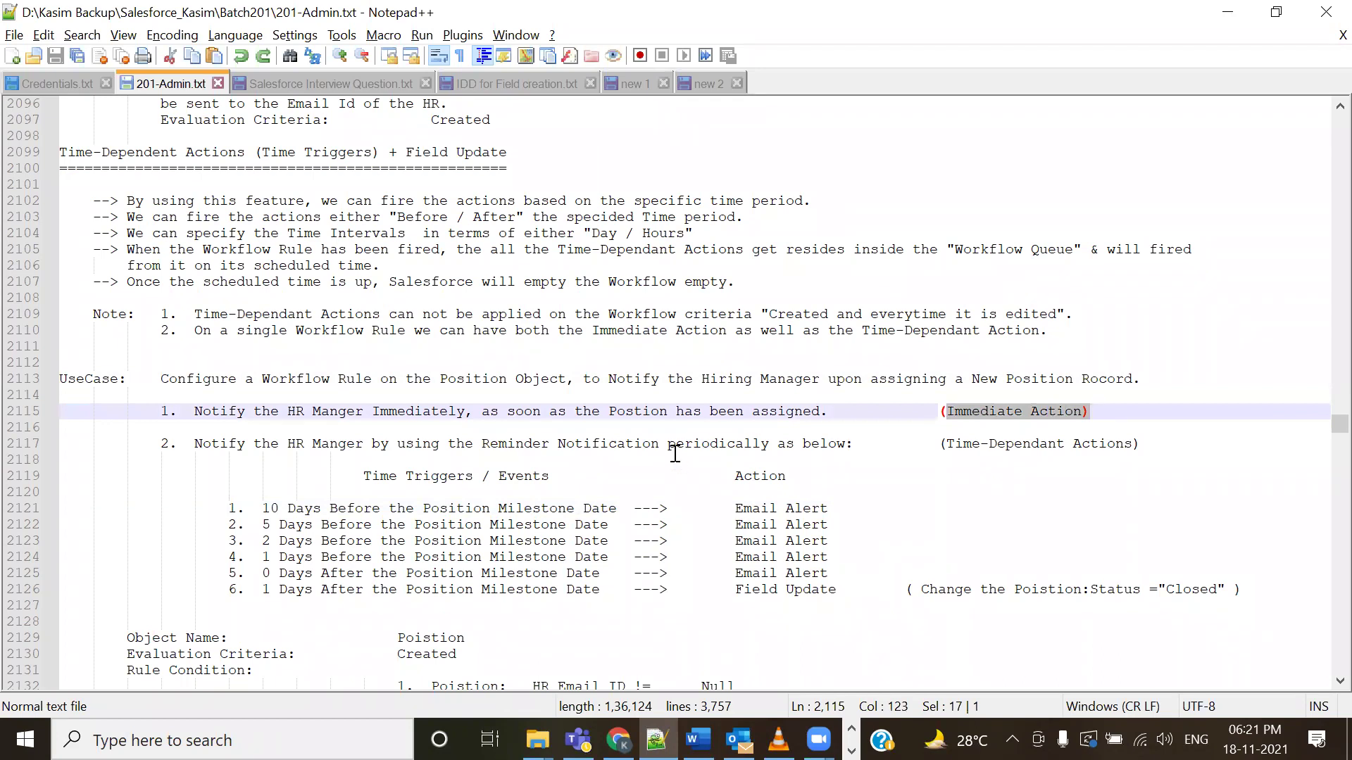
drag(703, 378, 811, 382)
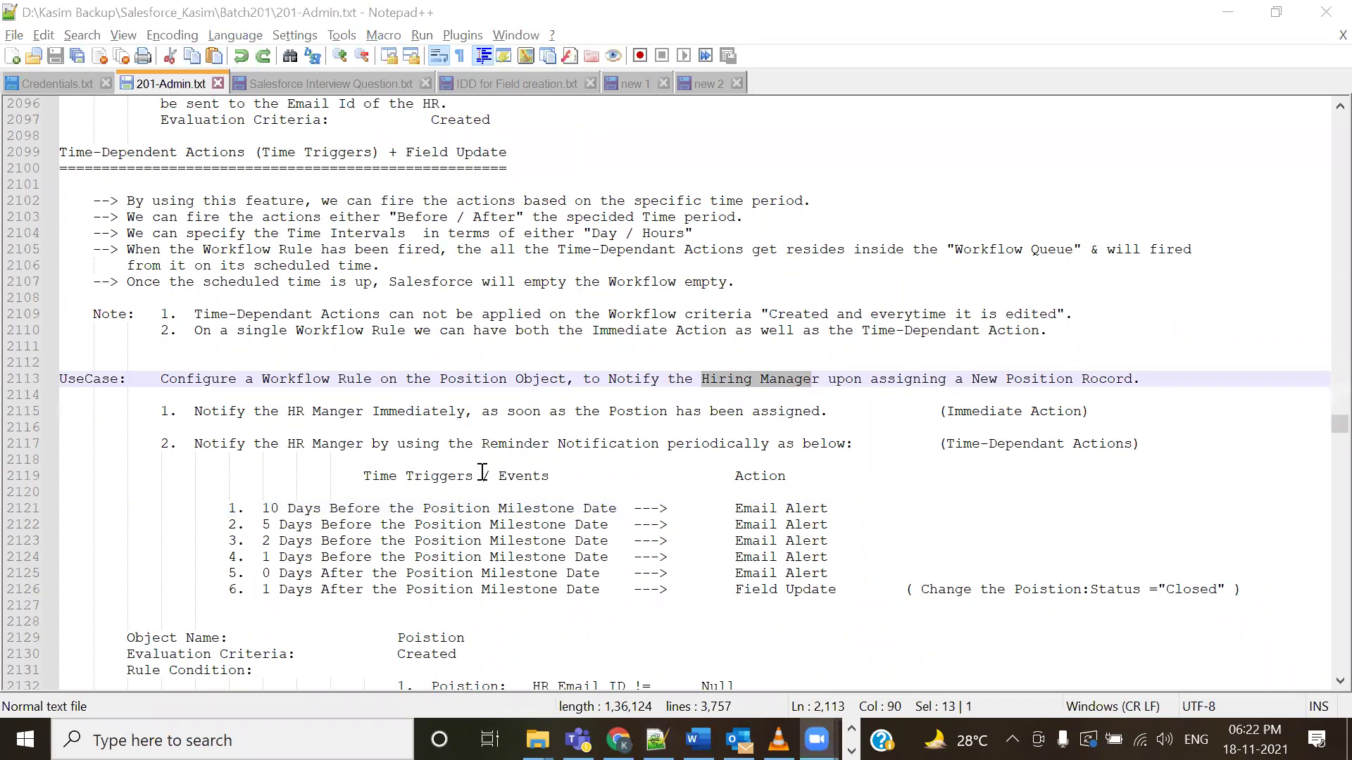
drag(177, 412, 1092, 412)
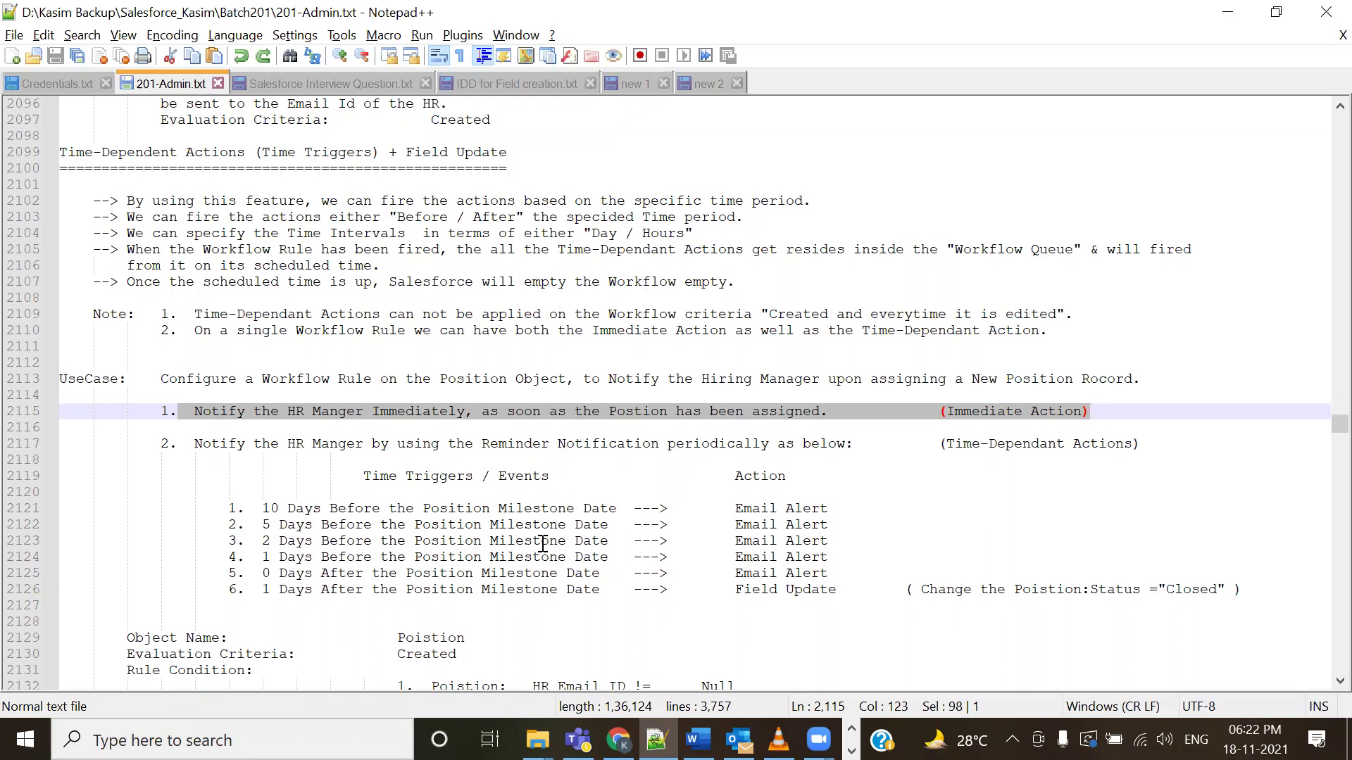
- Review the milestone-date time triggers and the status Field Update, then compare them with the Senior Admin record in Chrome
drag(262, 509, 542, 502)
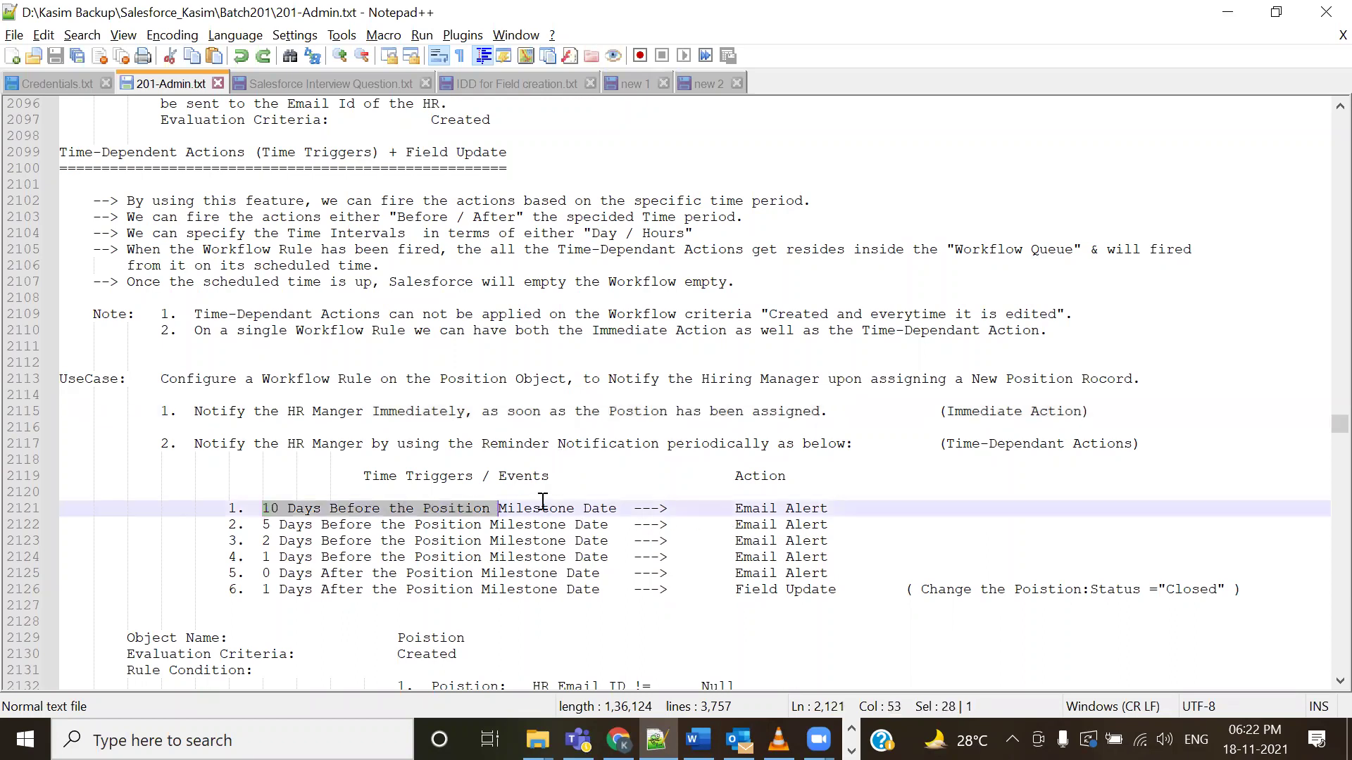
click(542, 502)
drag(243, 524, 354, 573)
drag(456, 572, 194, 491)
click(842, 573)
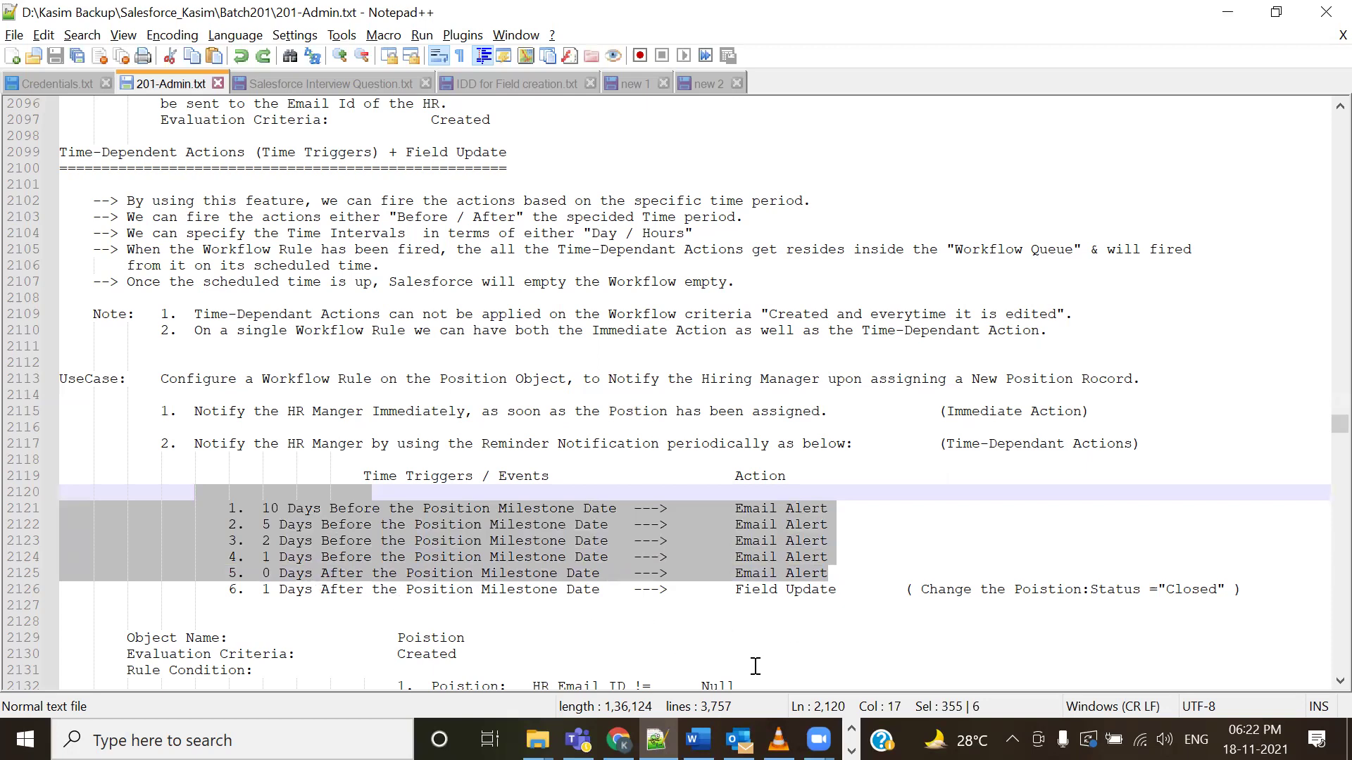
drag(1023, 589, 1139, 592)
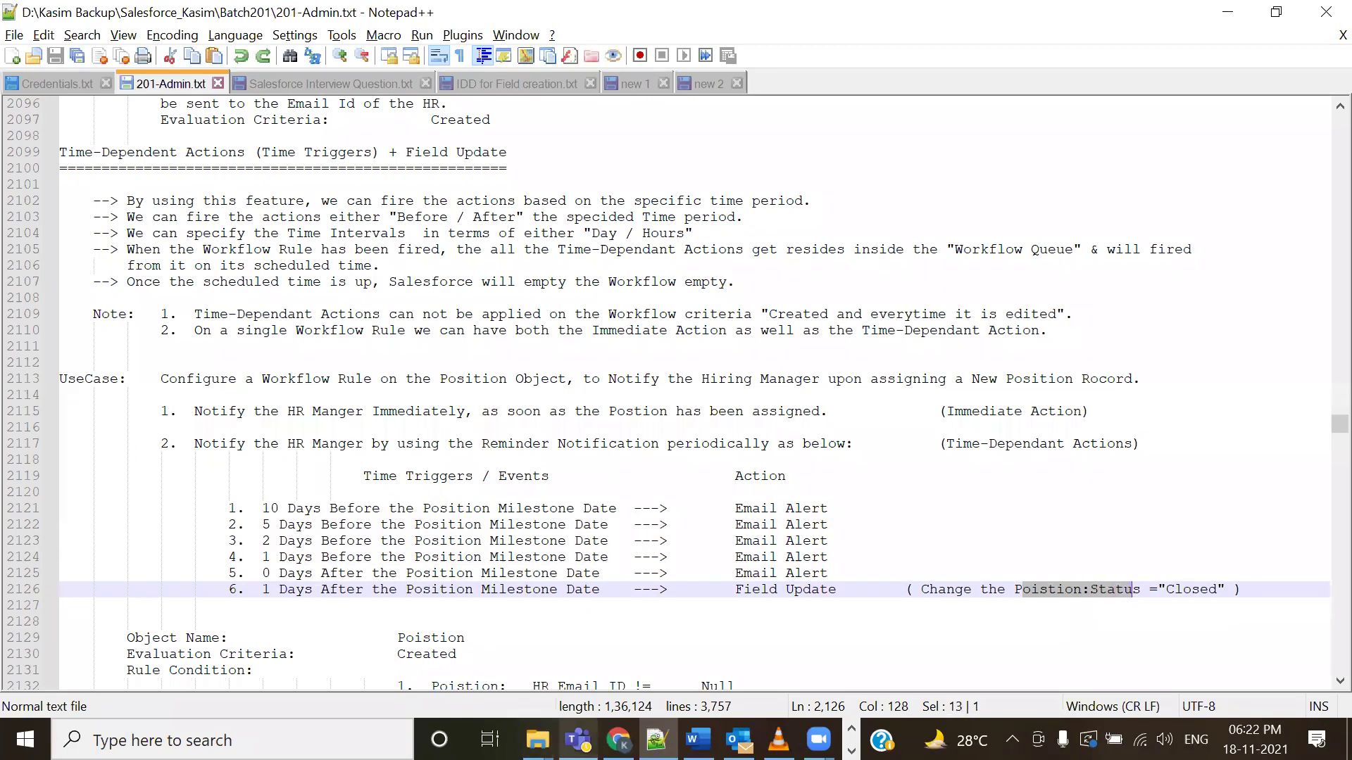
click(618, 740)
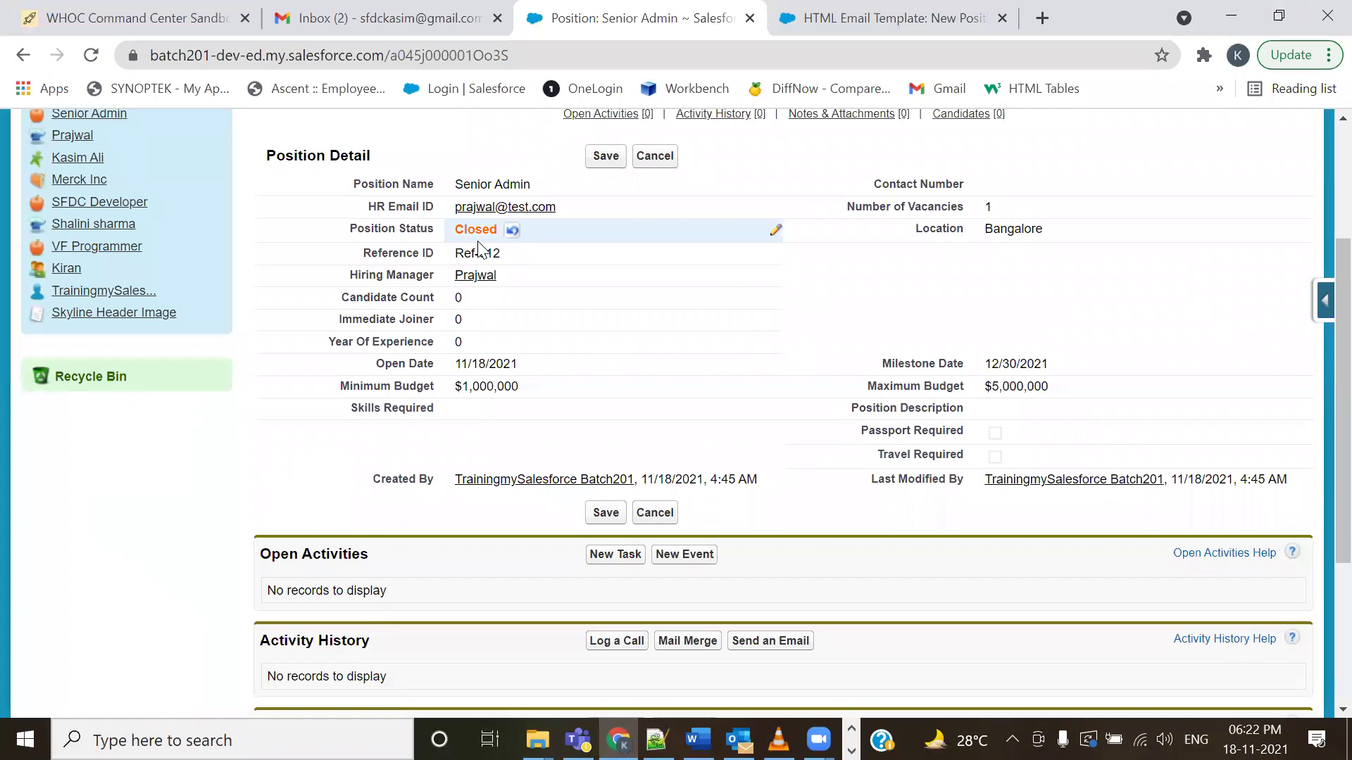
- Return to the Notepad++ notes and compare the Immediate Action and Time-Dependent Actions requirements of the use case
key(alt+Tab)
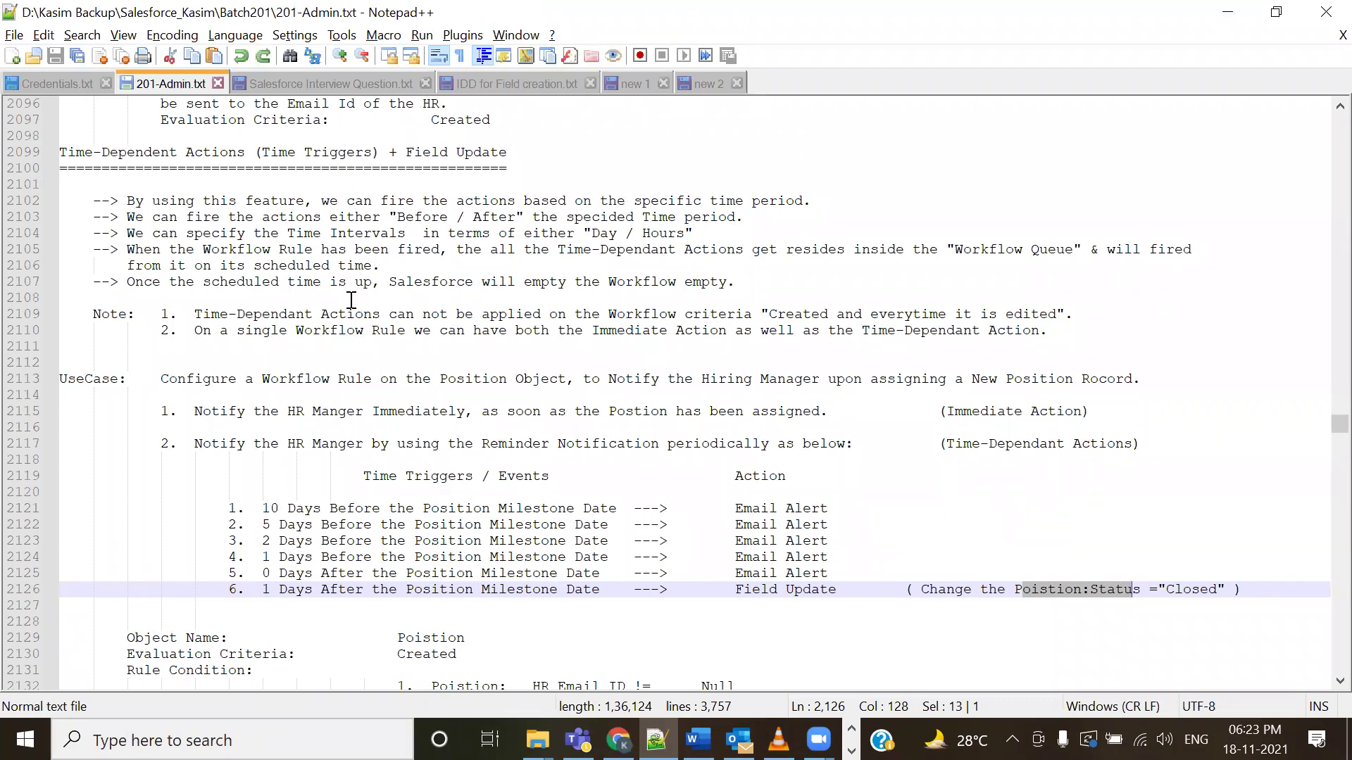
double_click(976, 412)
double_click(961, 443)
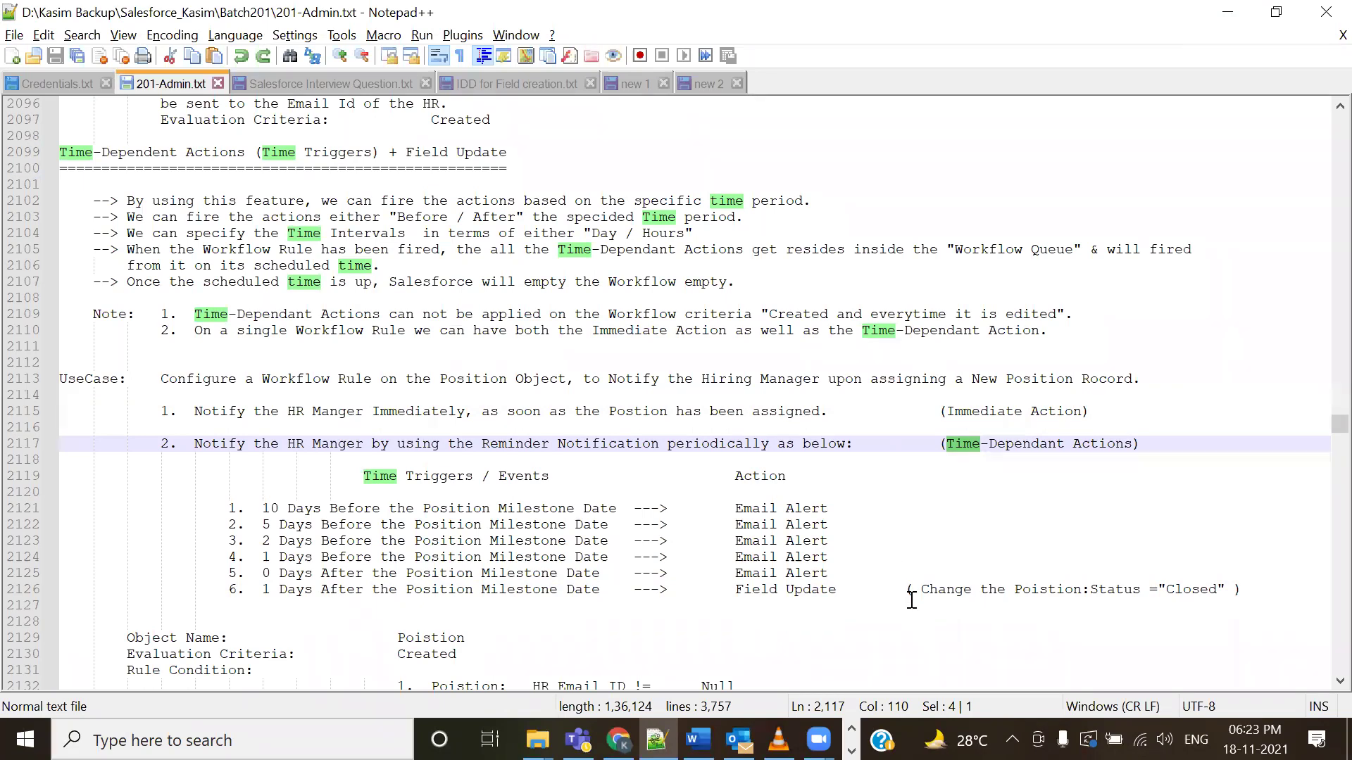
click(936, 521)
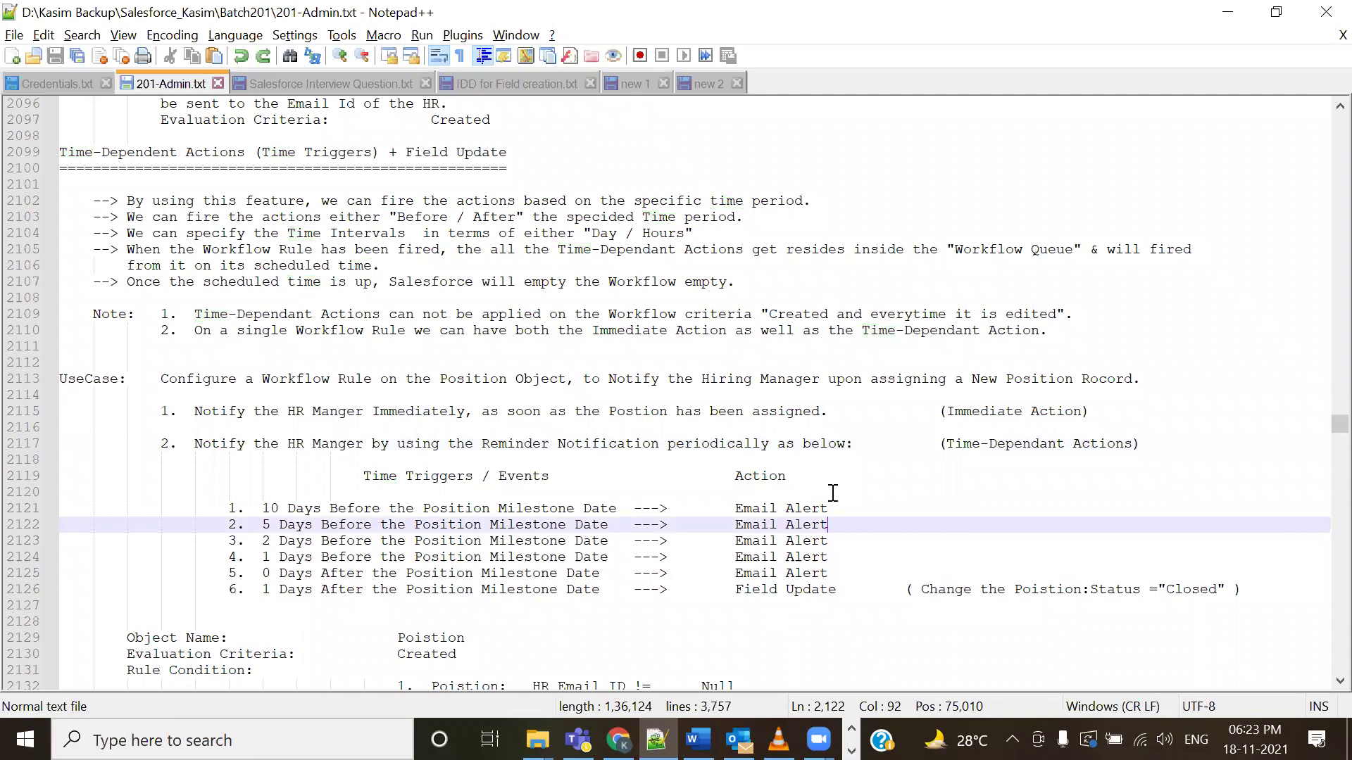
drag(931, 406, 1082, 411)
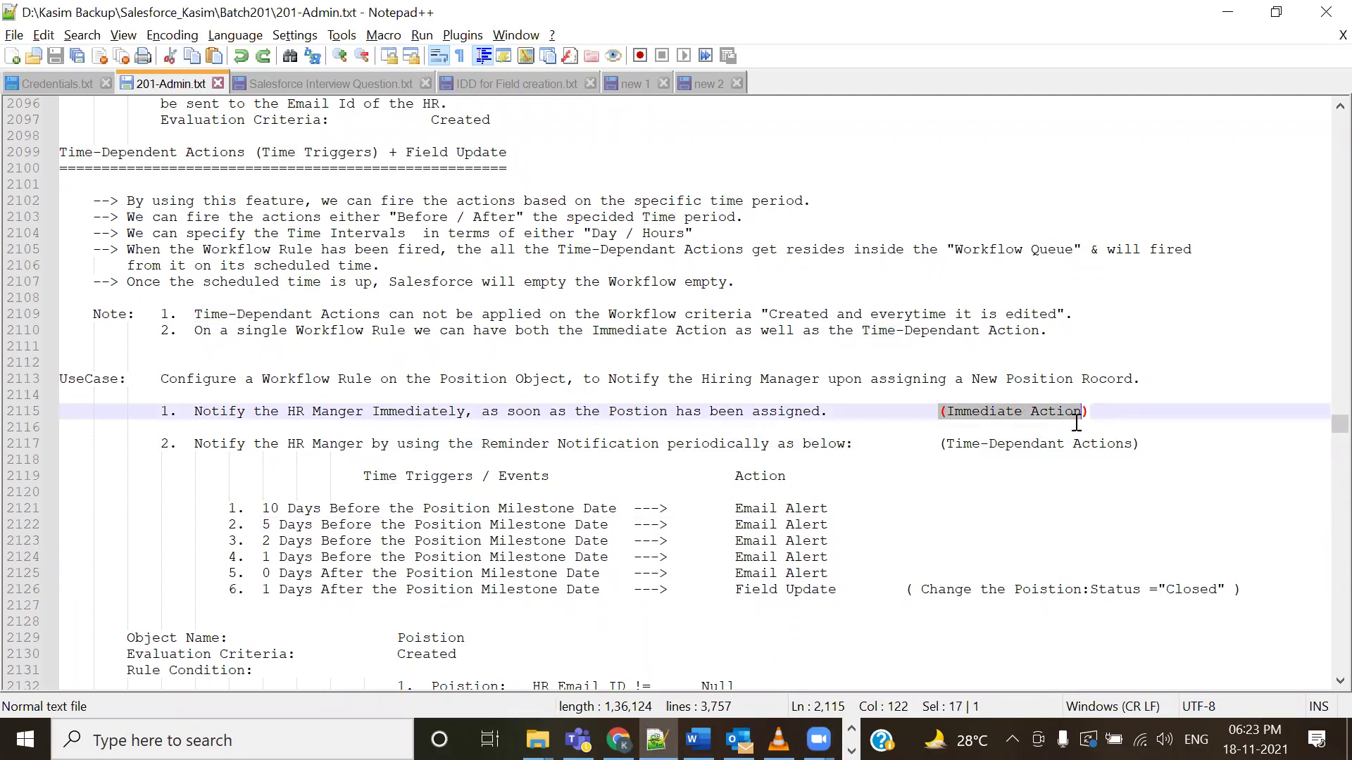
drag(948, 444, 1123, 443)
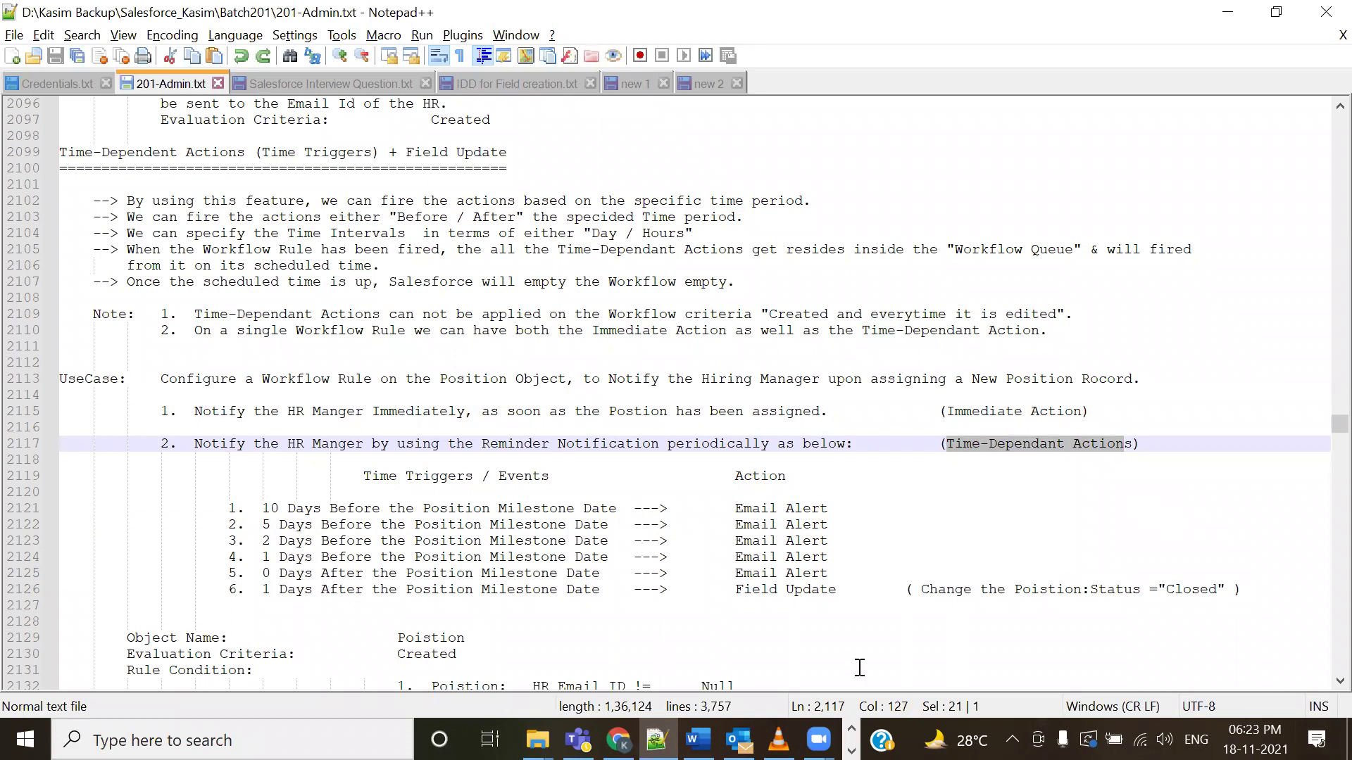
scroll(920, 499, down, 1)
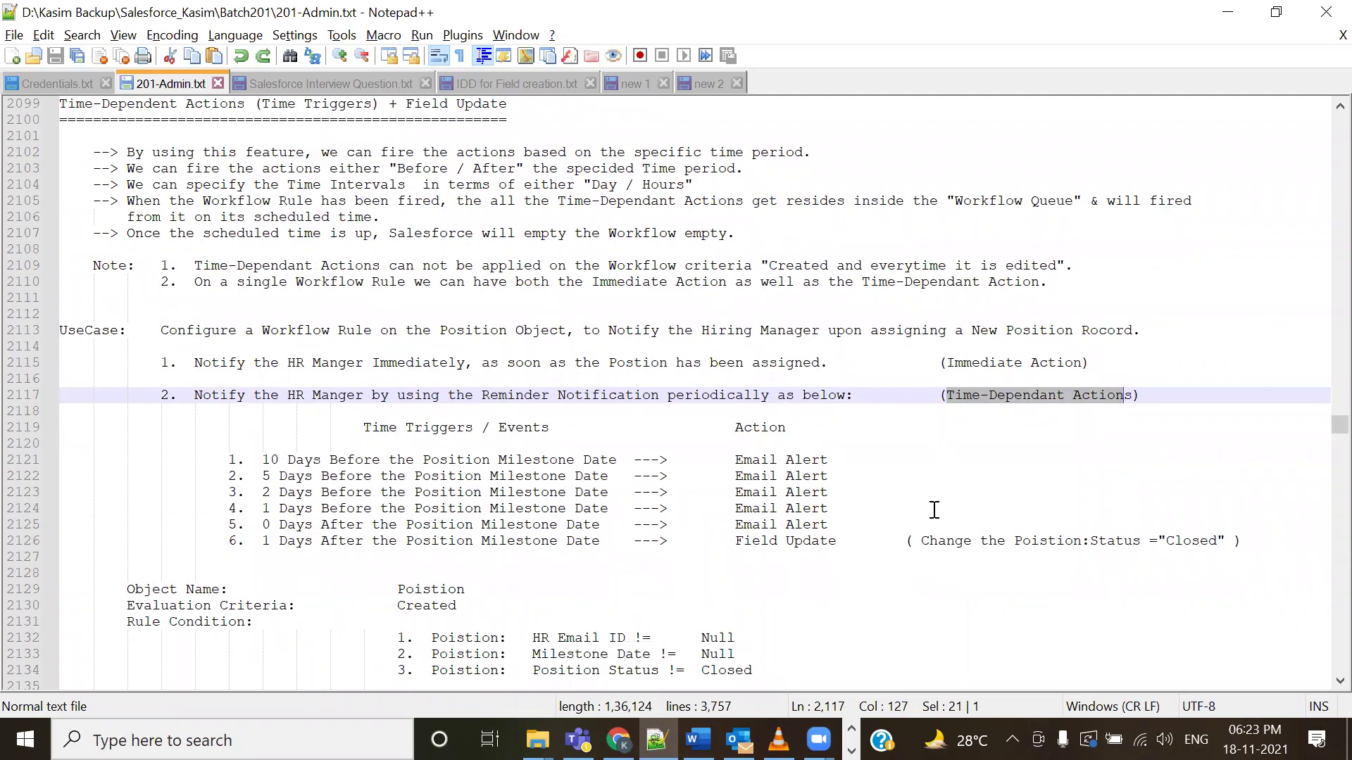
scroll(935, 509, up, 3)
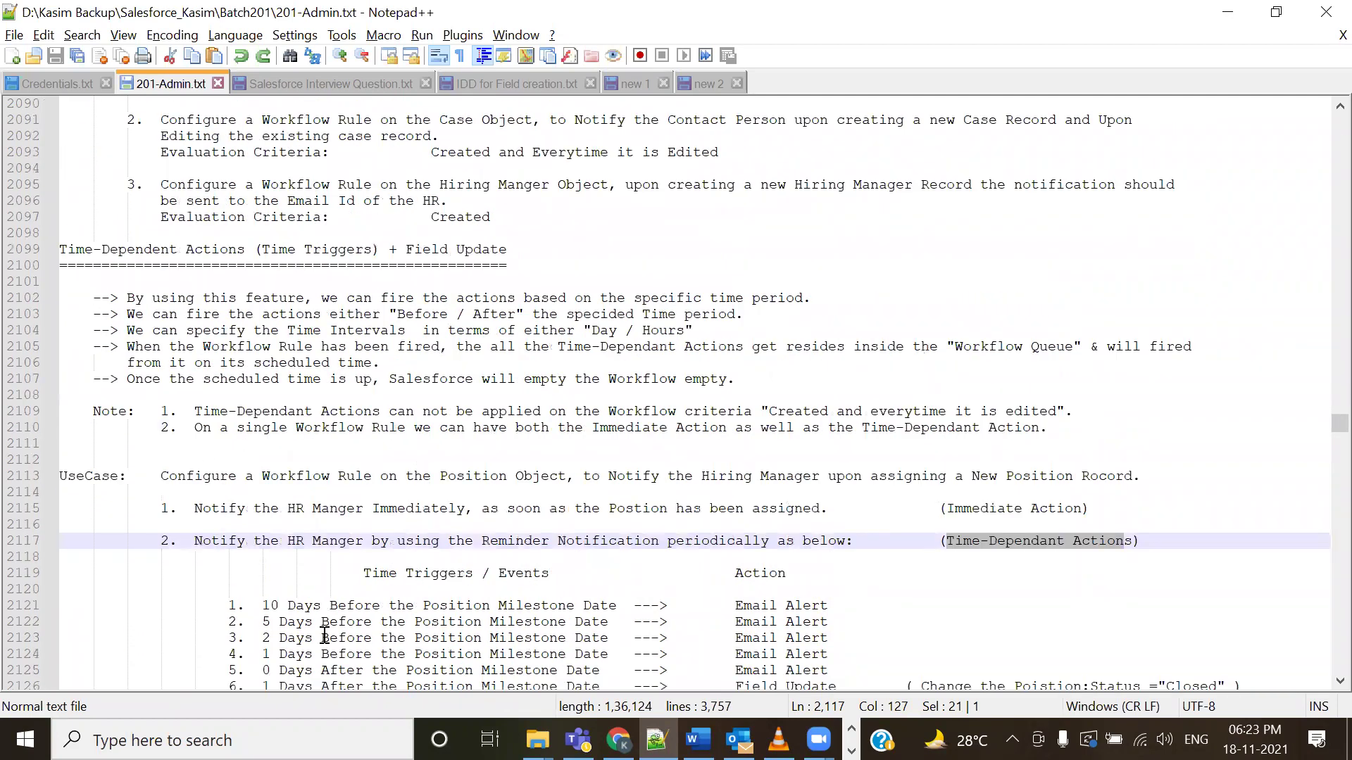
- Switch to the HTML email template page in Chrome, collapse Communication Templates and expand Create in the Build section of Setup
click(619, 740)
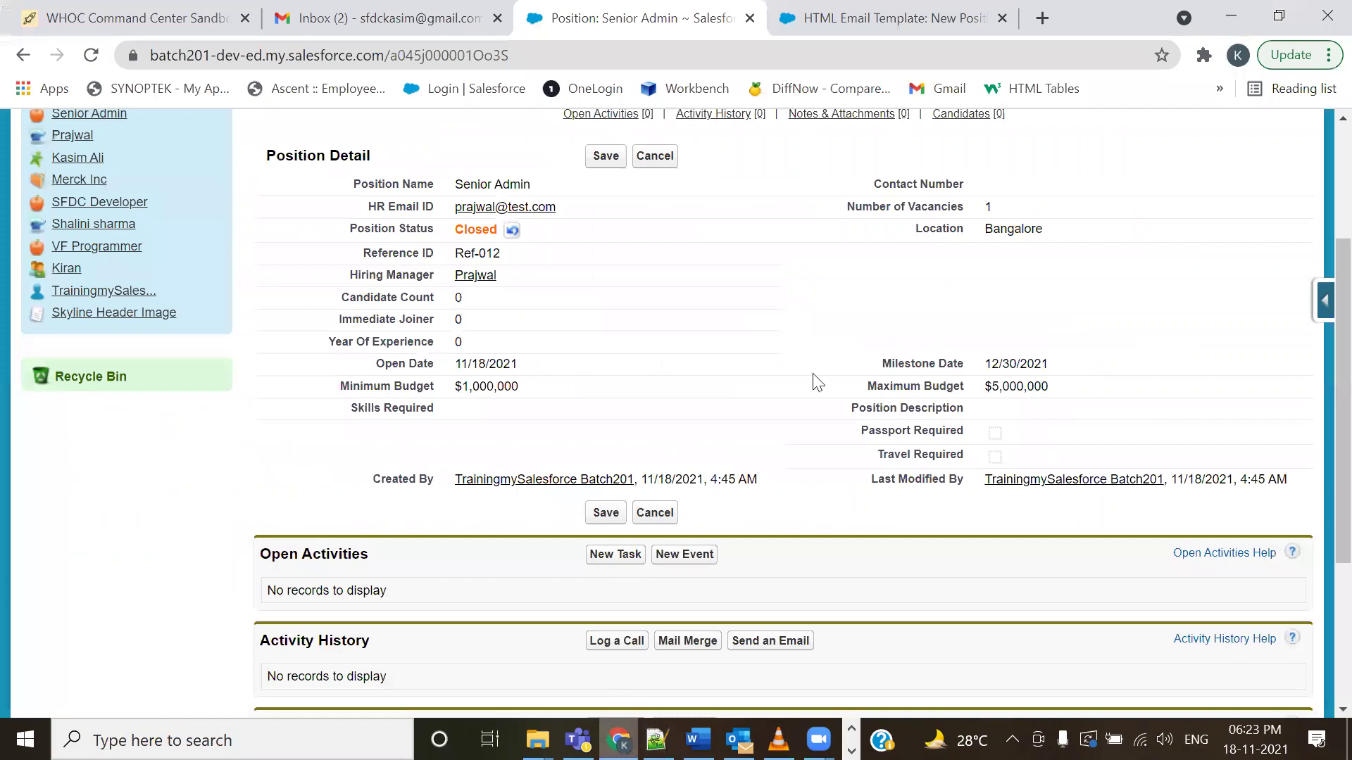
key(ctrl+Tab)
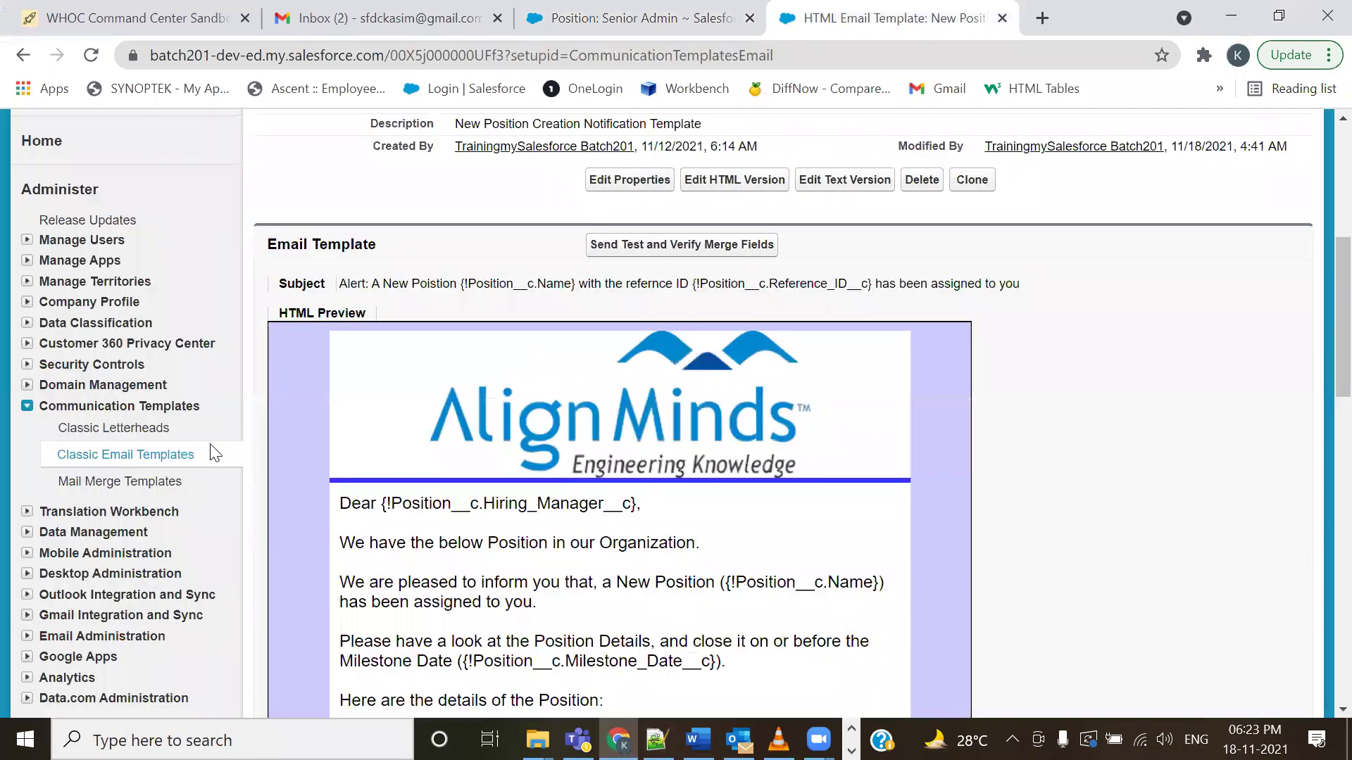
click(27, 408)
scroll(72, 466, down, 5)
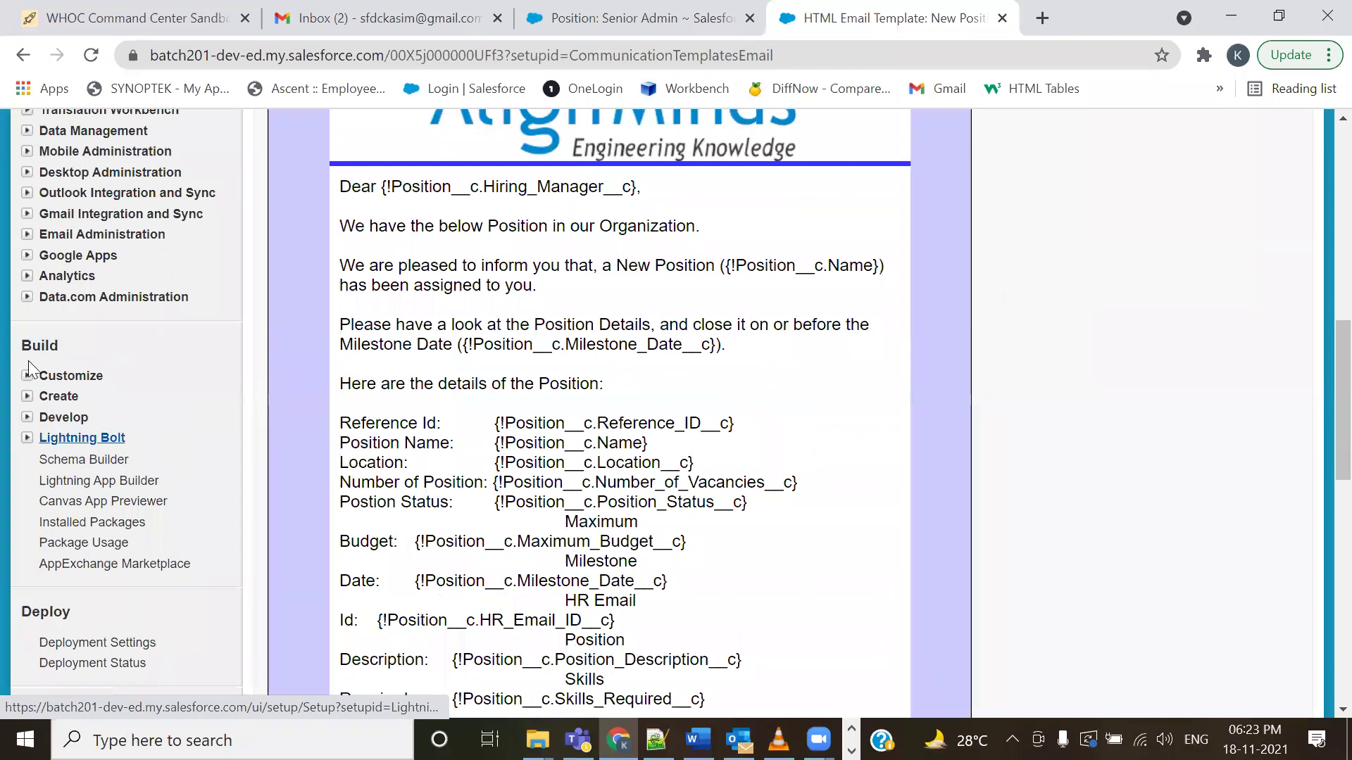
click(28, 399)
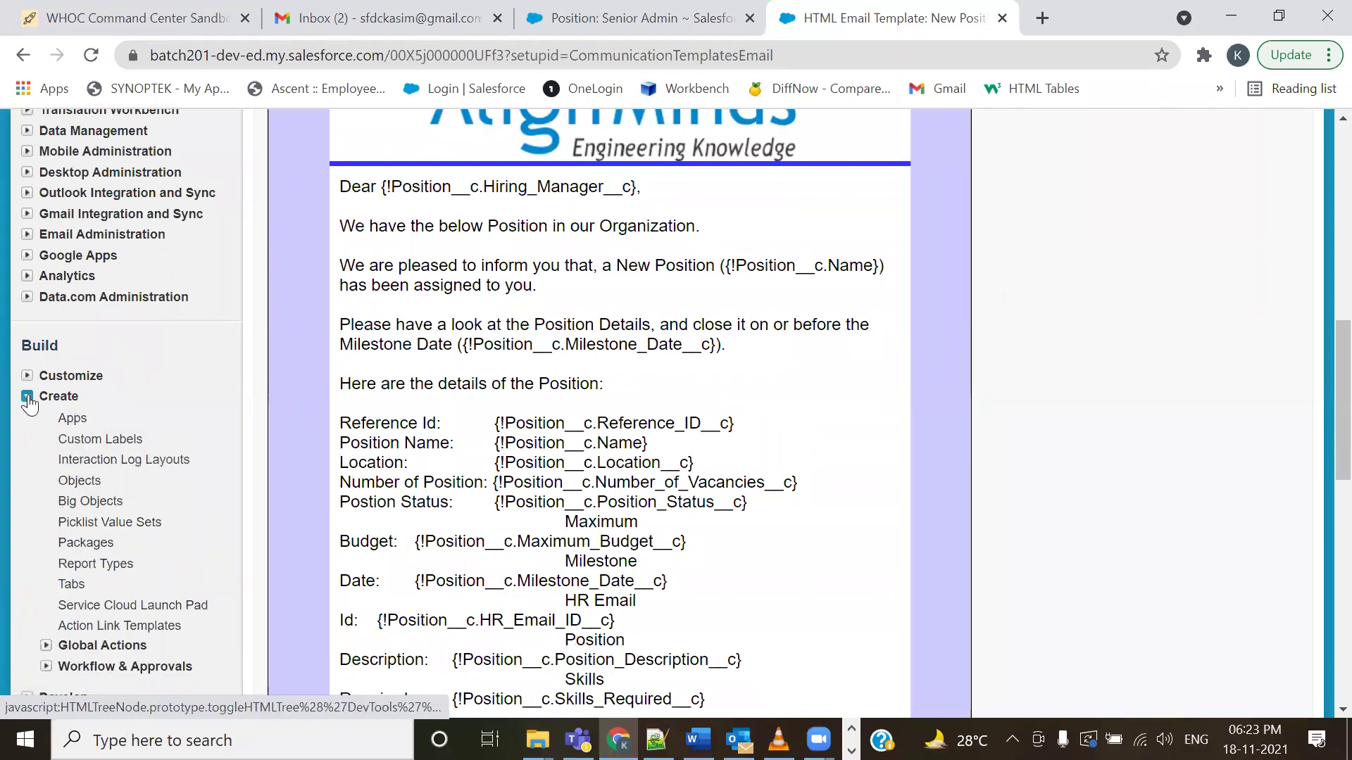
scroll(101, 398, down, 1)
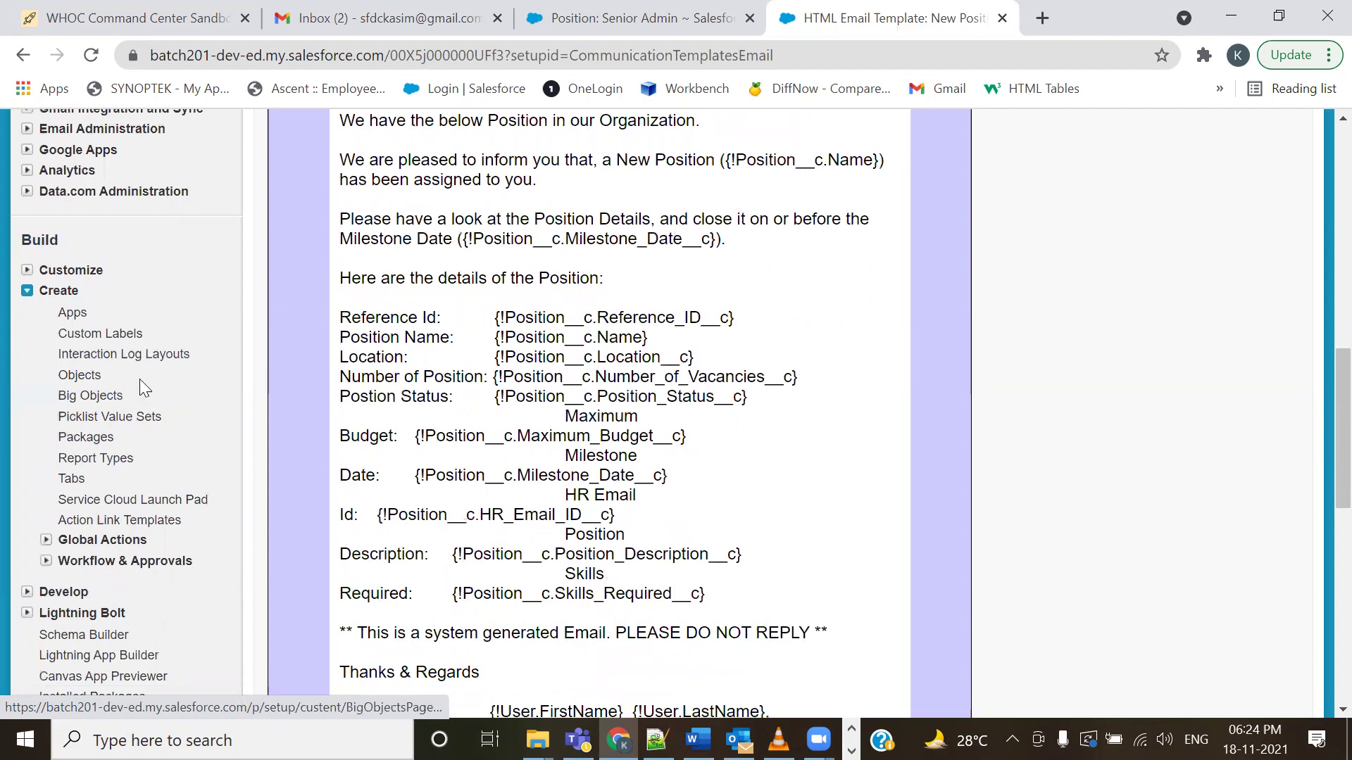
scroll(139, 379, up, 12)
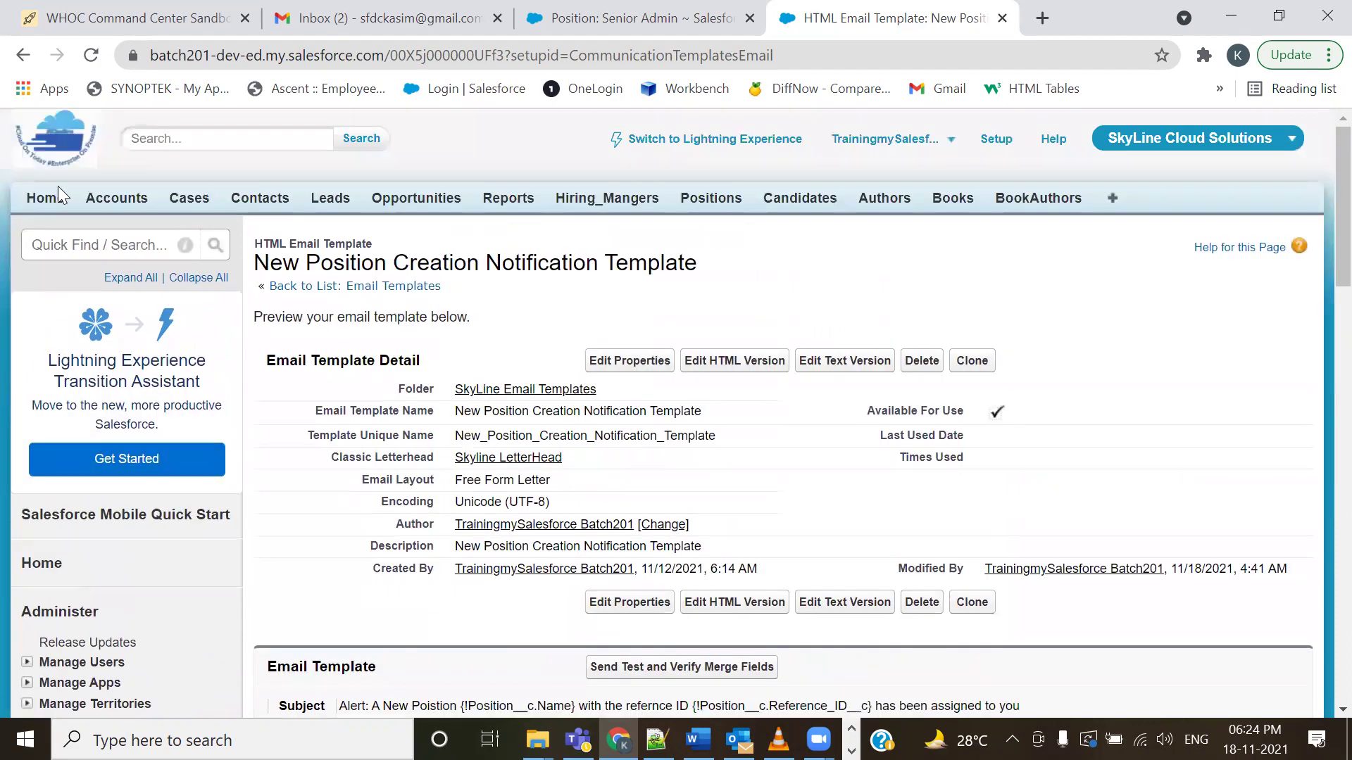
- Search Setup for "workflow" to locate Workflow Rules, then clear the search
click(83, 245)
text(worflow)
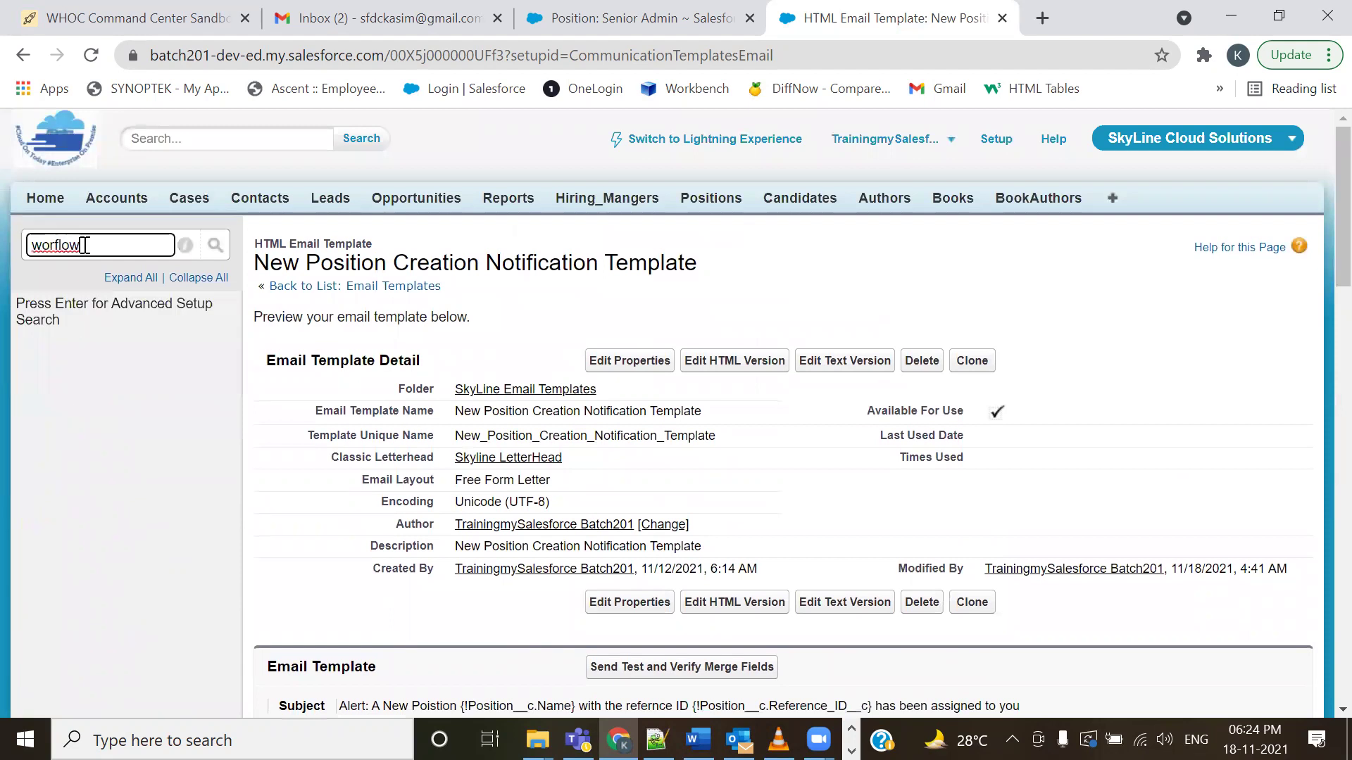
key(BackSpace)
key(BackSpace)
key(BackSpace)
key(BackSpace)
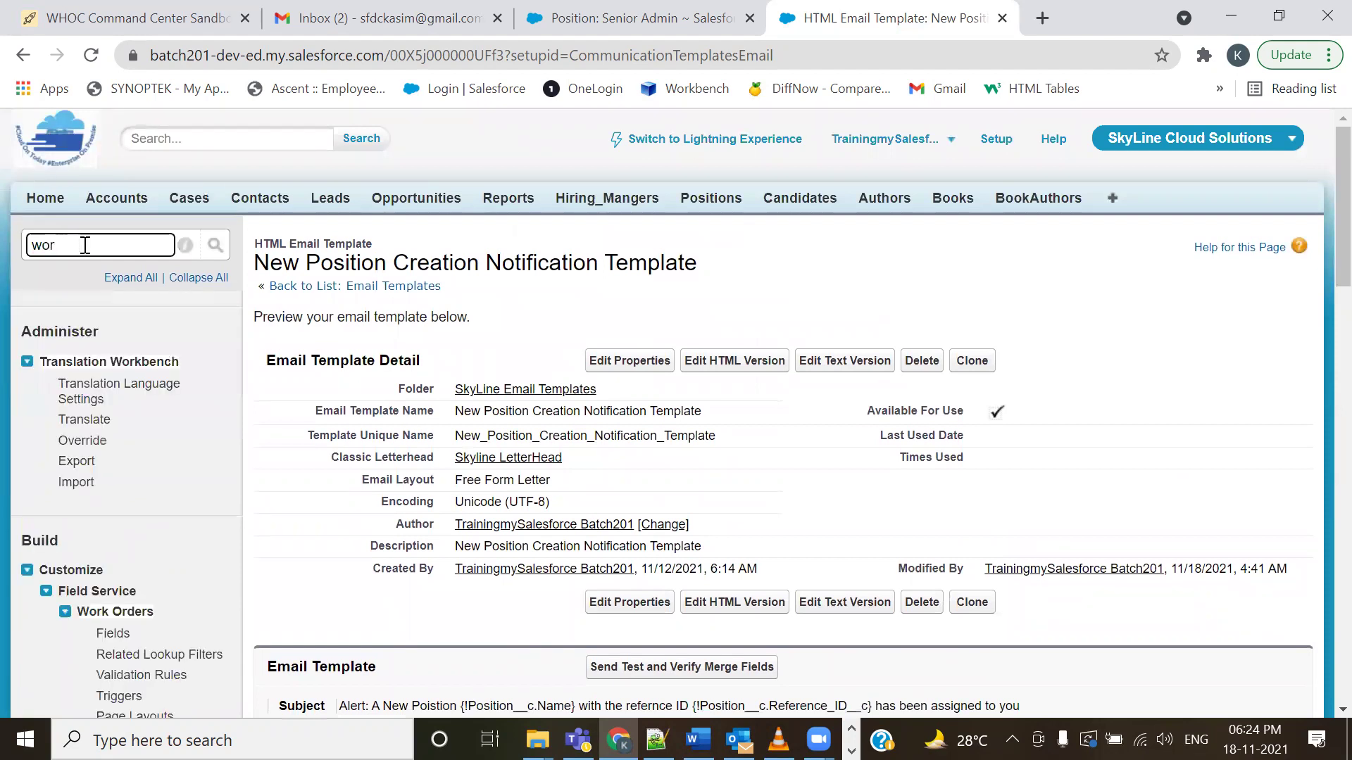
text(kflow)
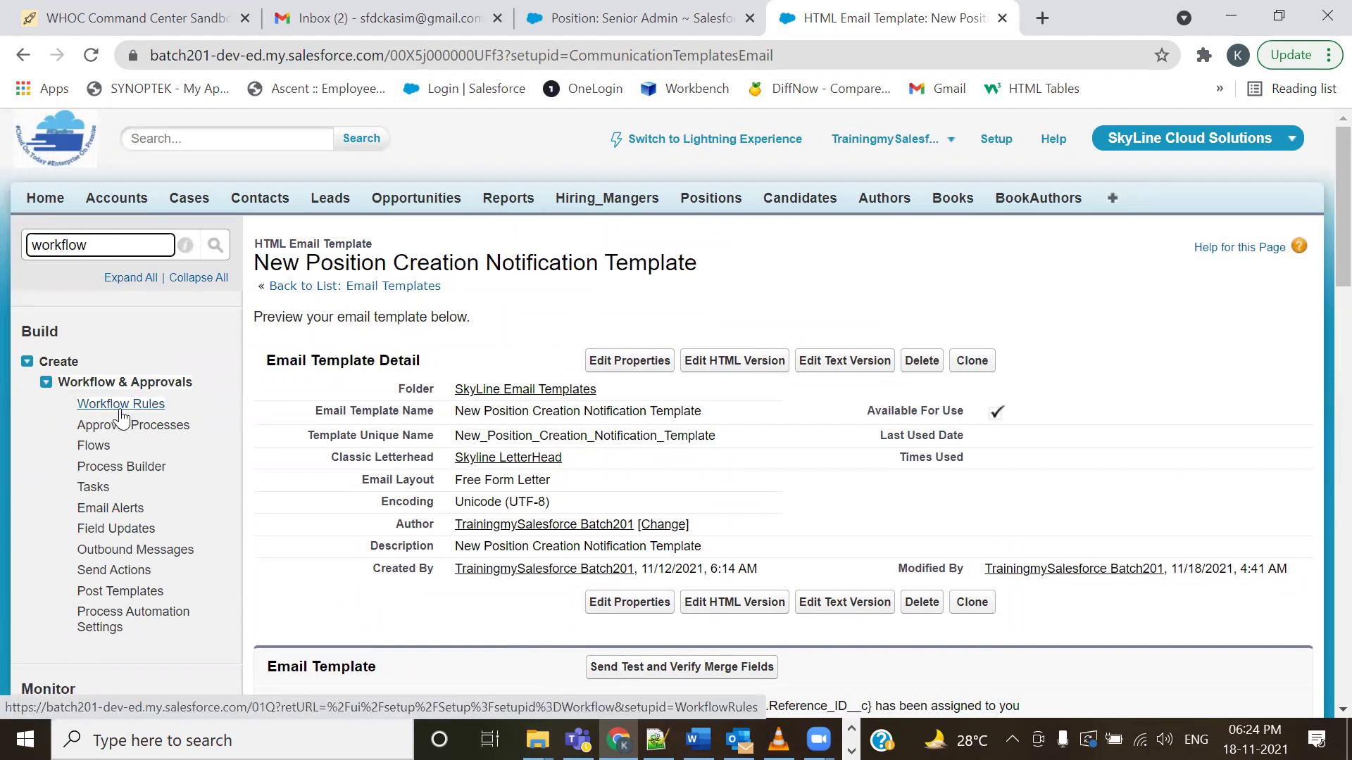
drag(107, 246, 2, 250)
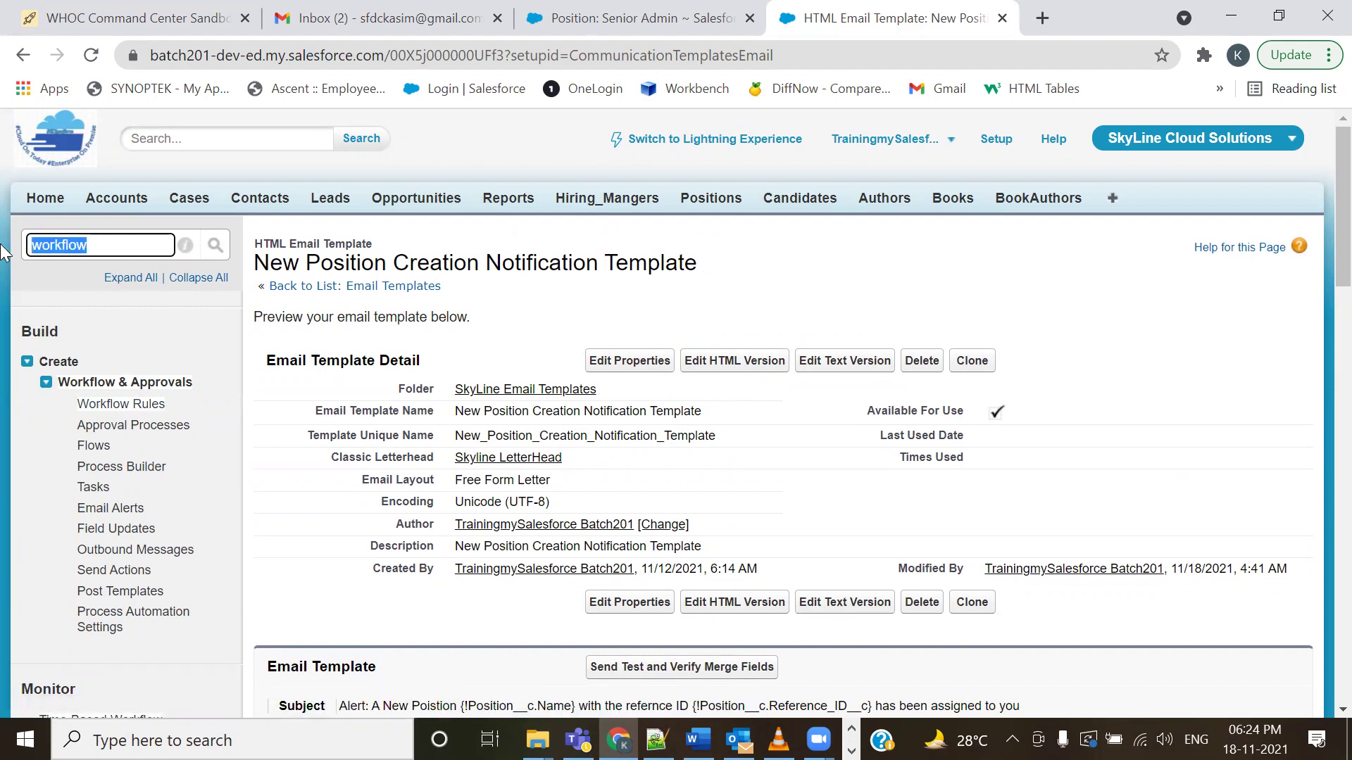
key(BackSpace)
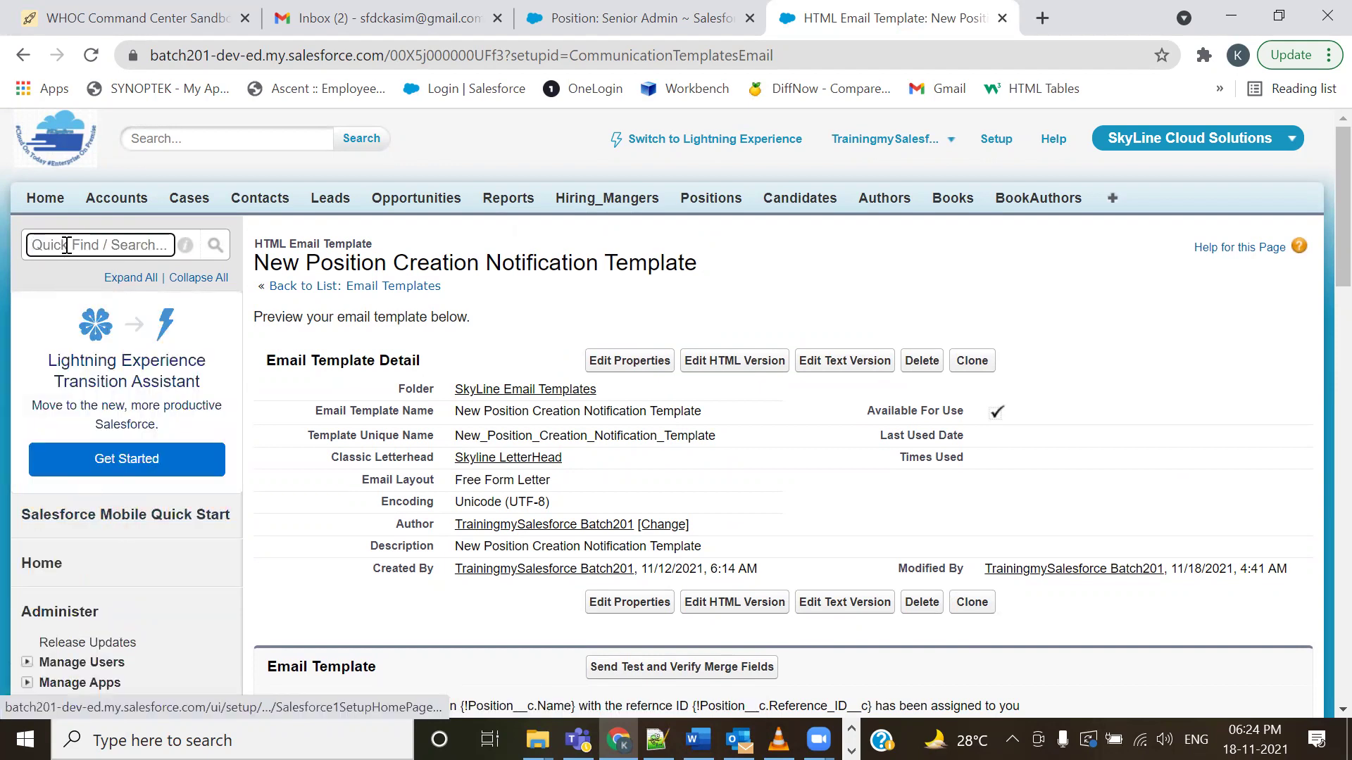
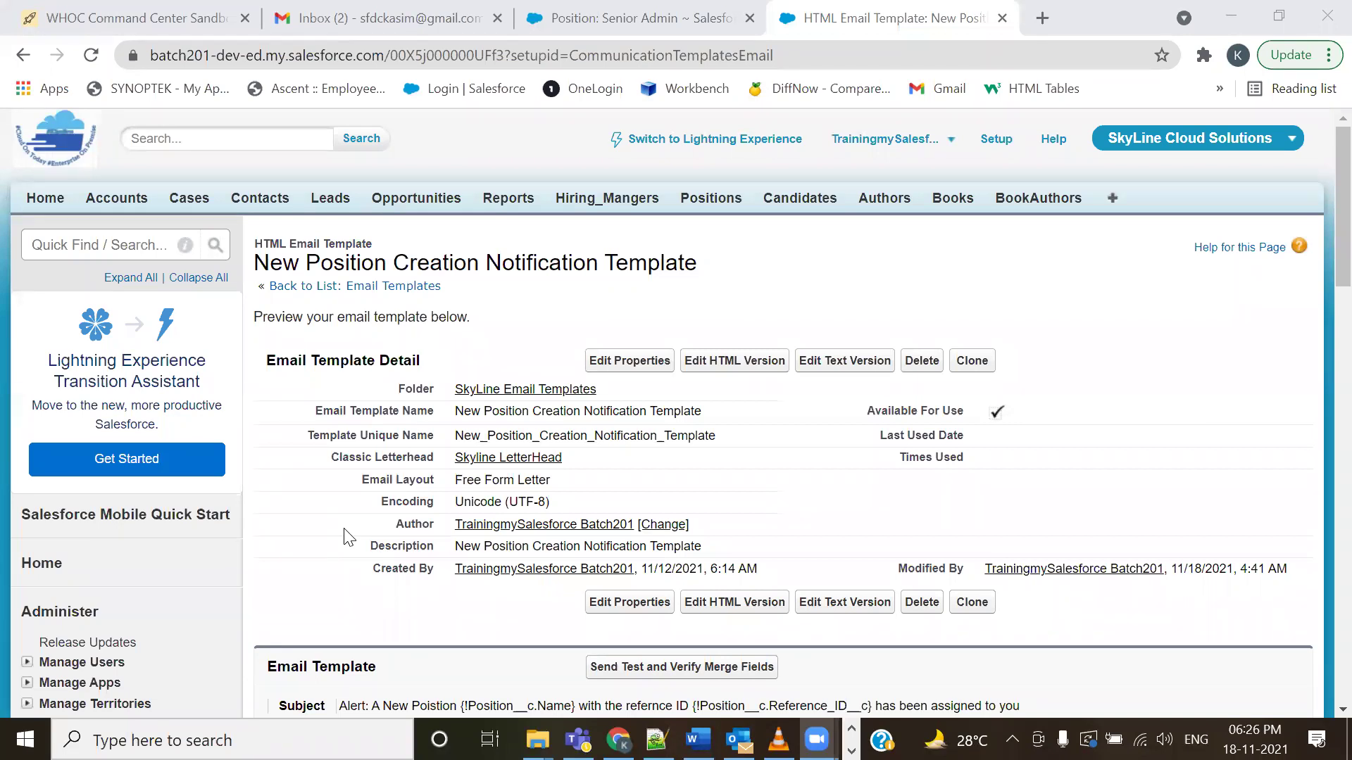
- Open Workflow Rules under Create, Workflow & Approvals in the Build section of Setup
click(102, 244)
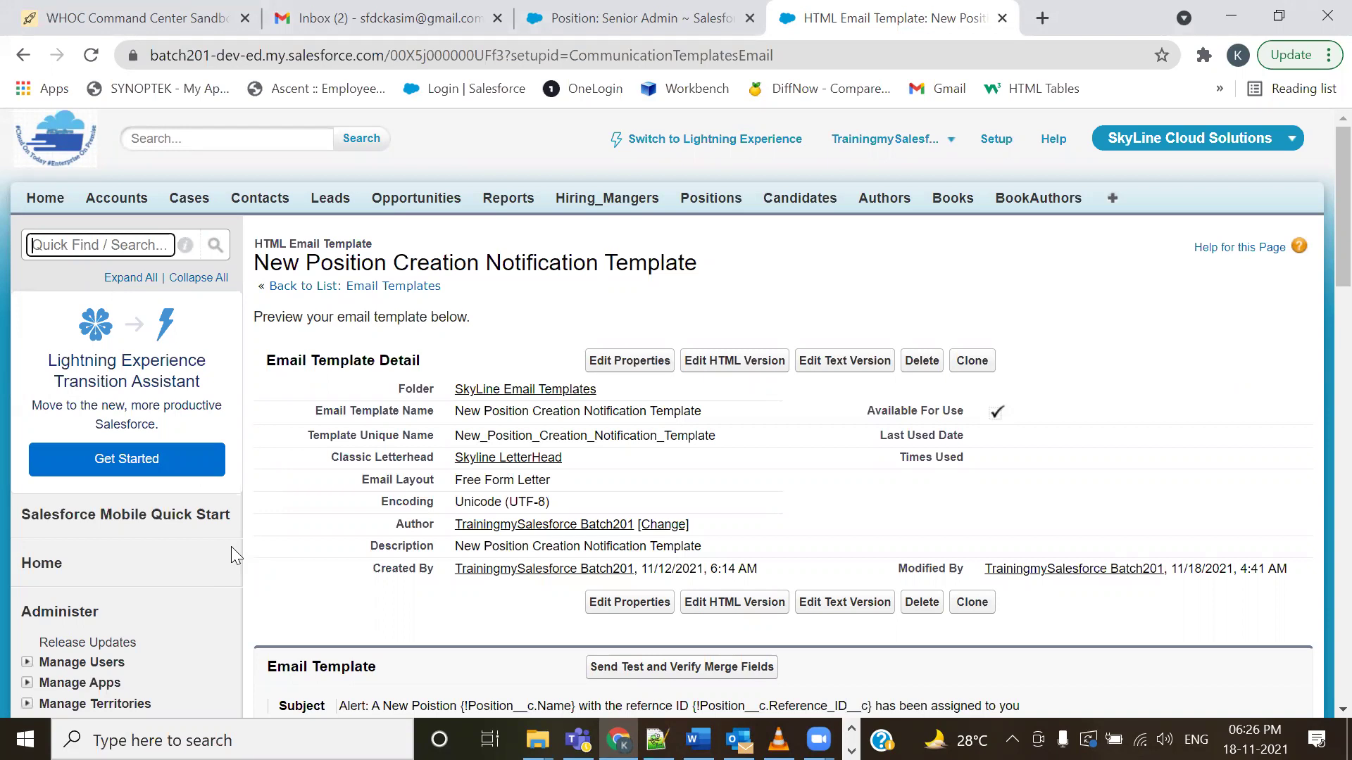
scroll(156, 574, down, 10)
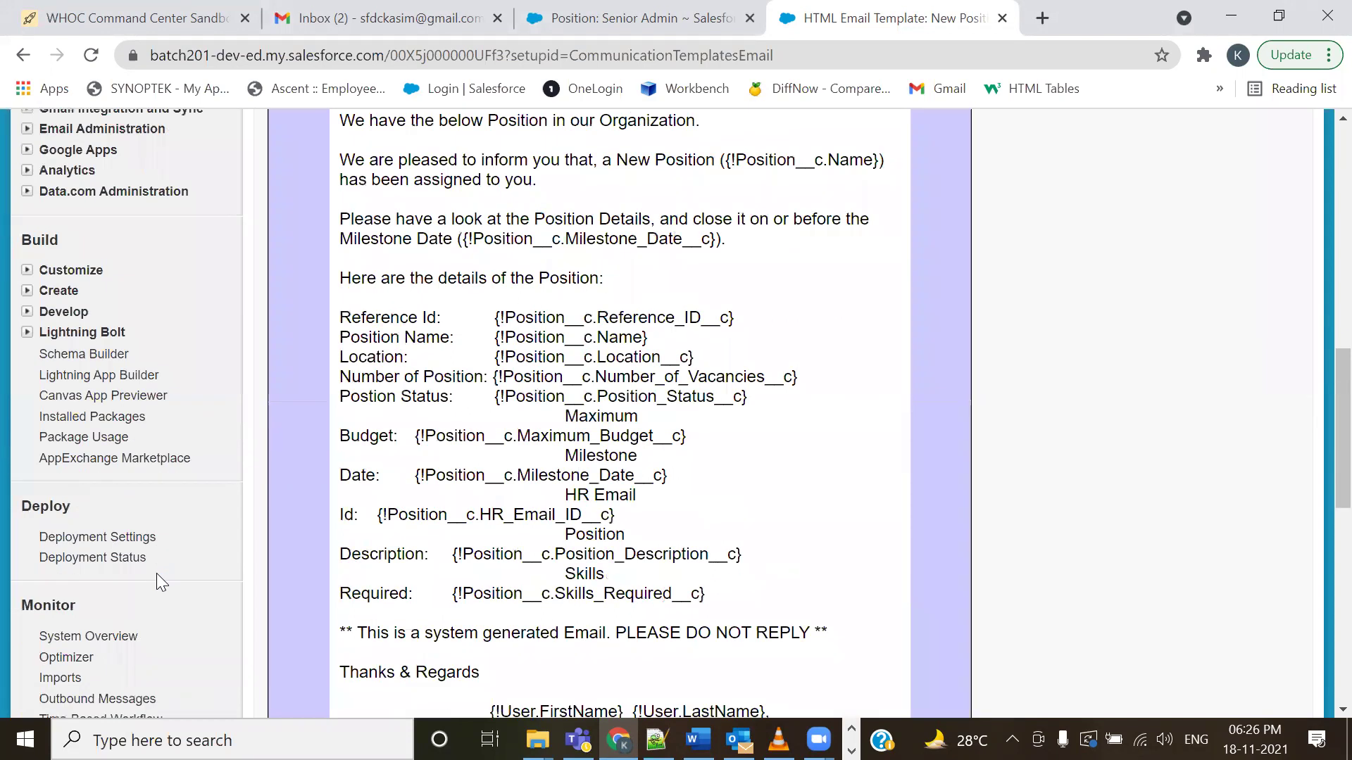
click(27, 291)
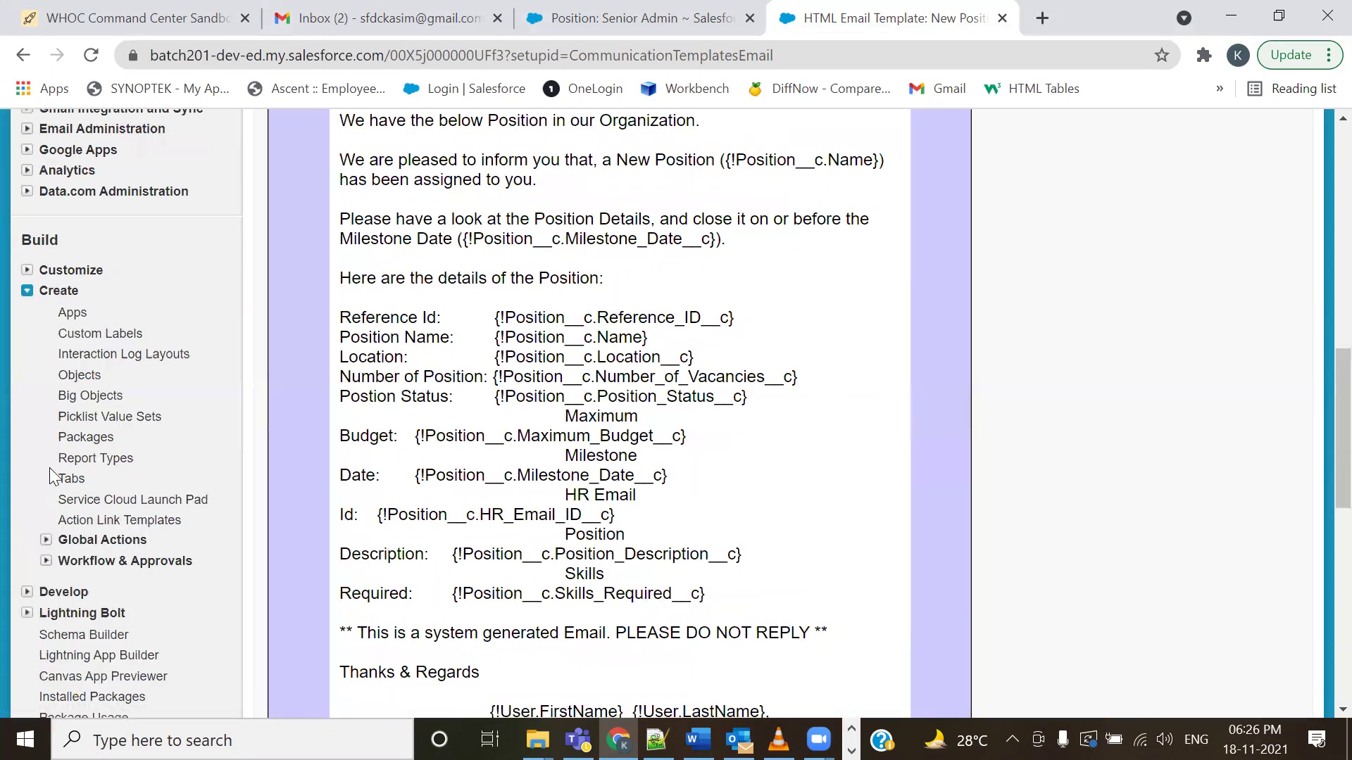
scroll(50, 473, down, 3)
click(46, 349)
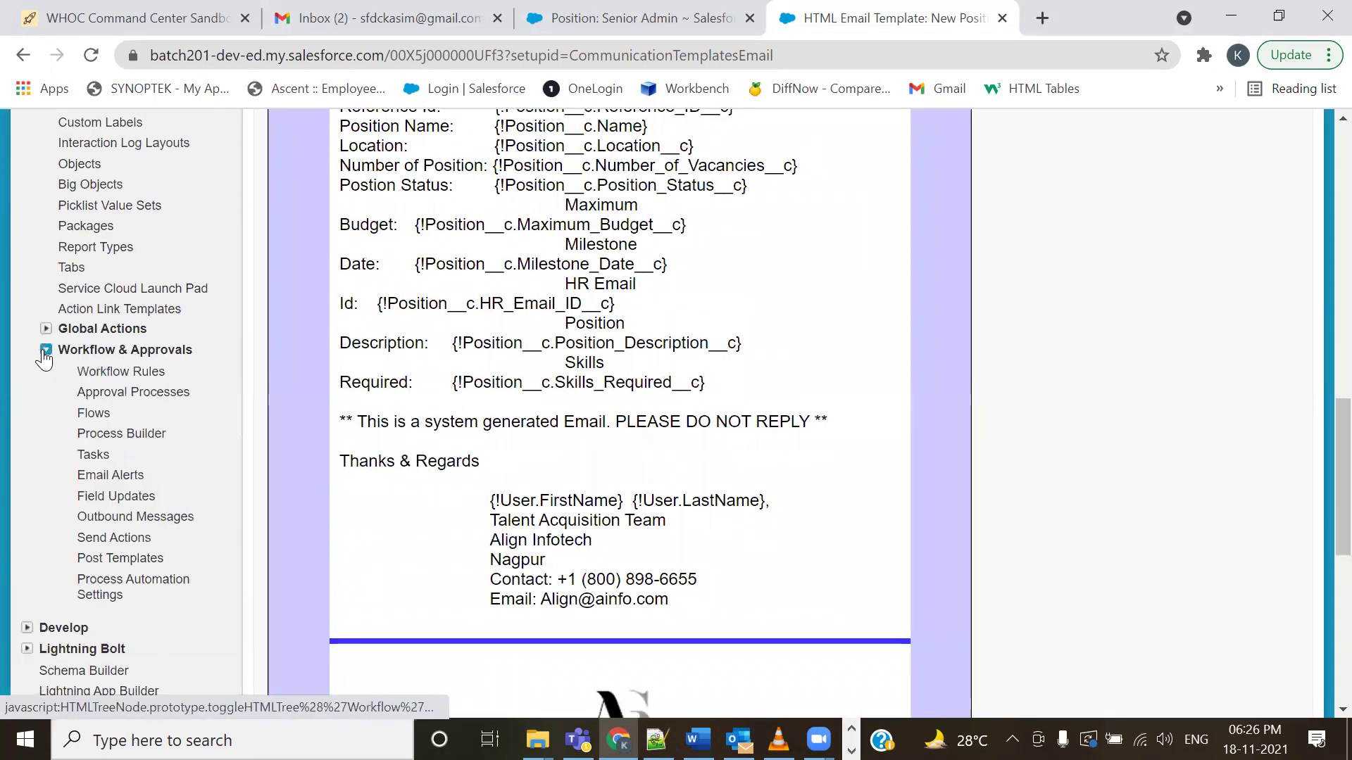
click(113, 373)
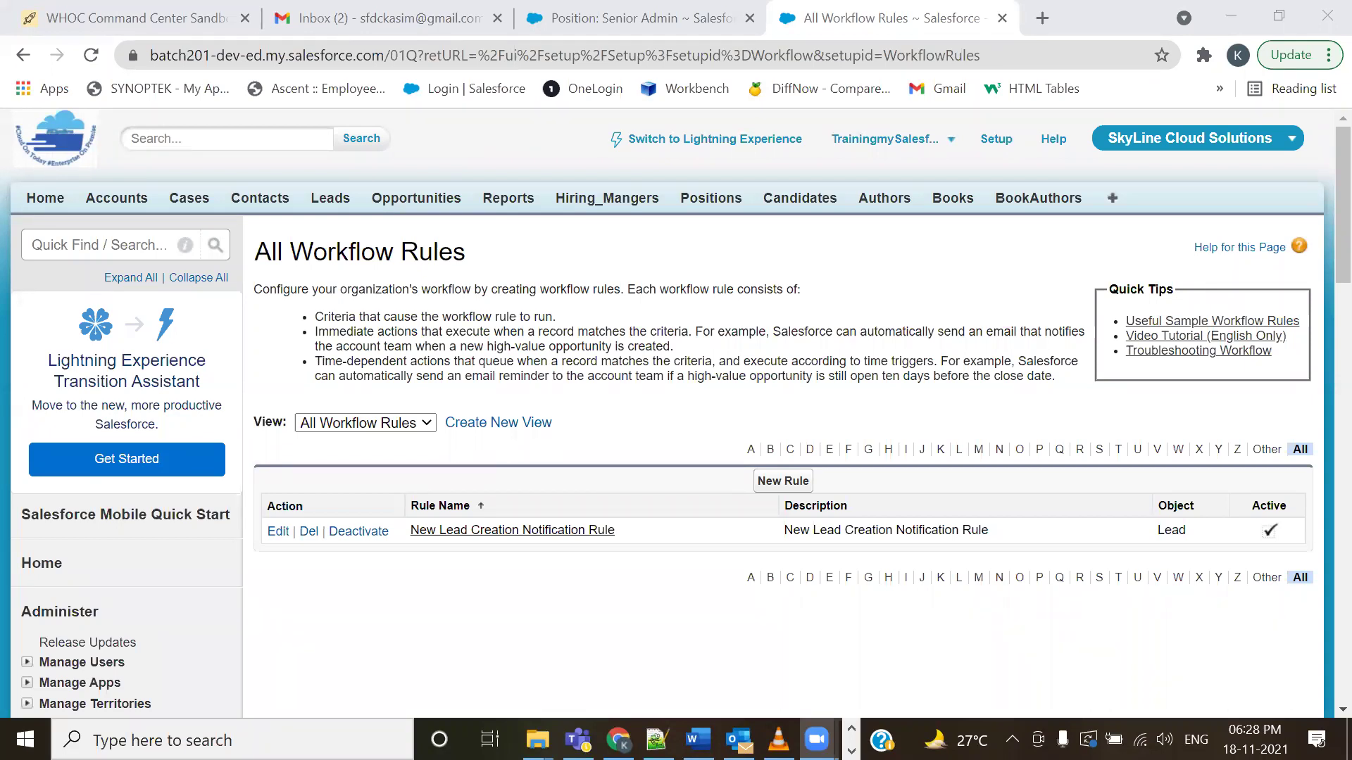
- Start a new workflow rule, check the use case's object in the Notepad++ notes and return to Chrome
click(765, 490)
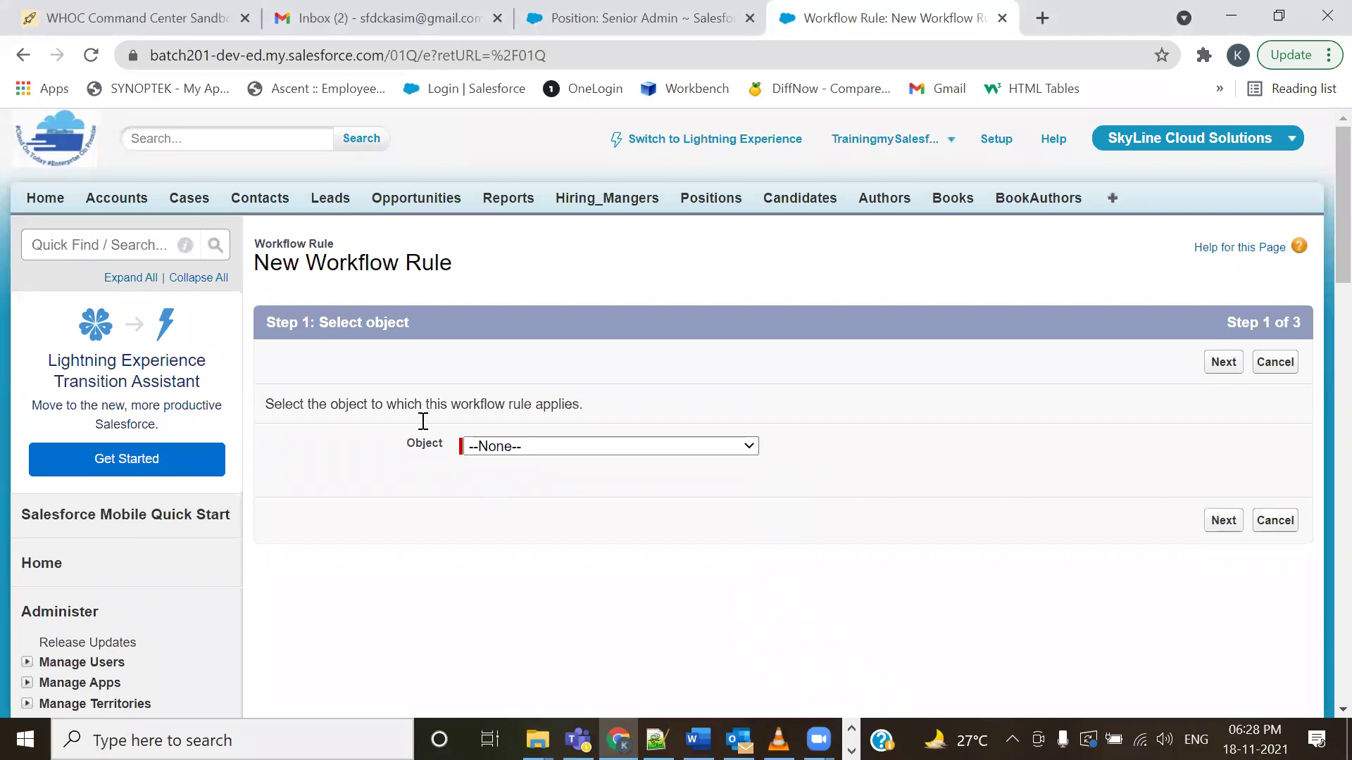
key(alt+Tab)
drag(186, 427, 380, 428)
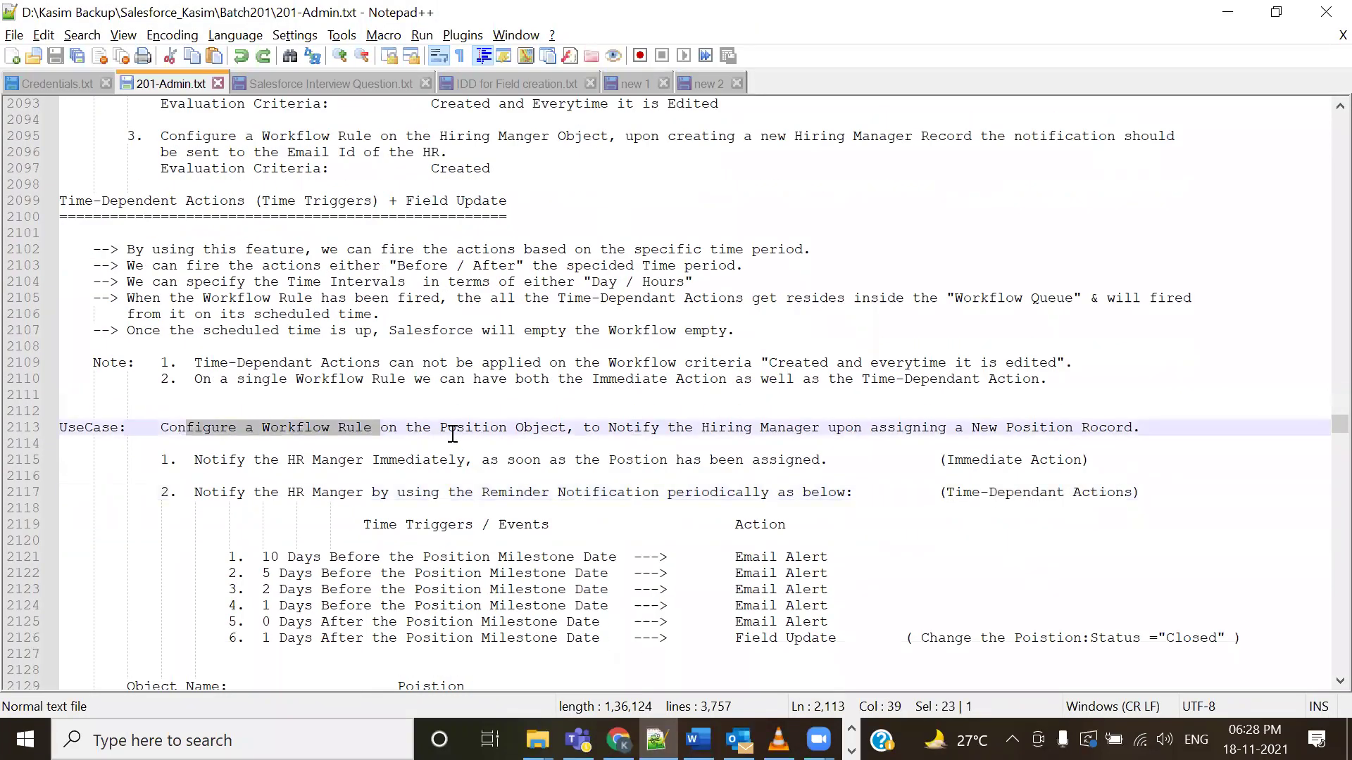
double_click(453, 431)
key(alt+Tab)
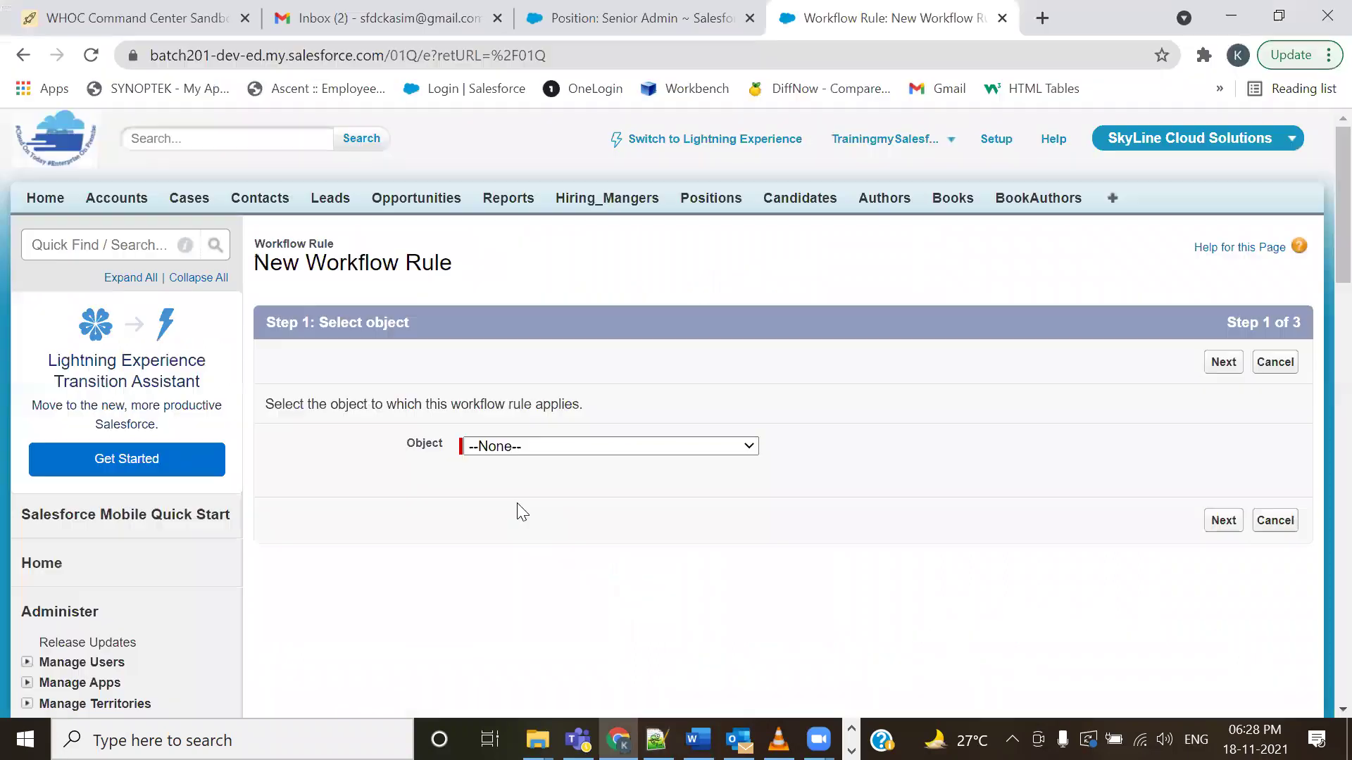
- Select Position as the workflow rule's object and continue to the rule configuration
click(528, 453)
key(p)
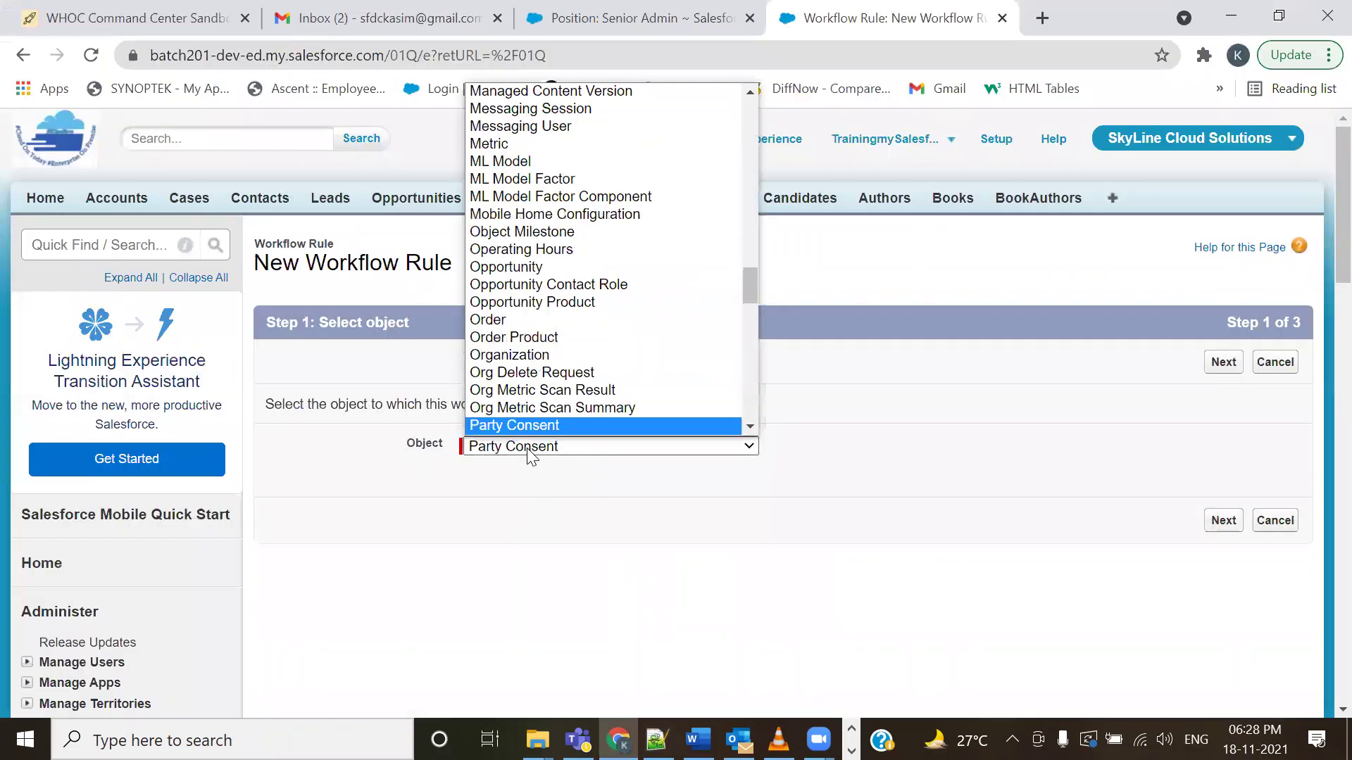
key(p)
key(p)
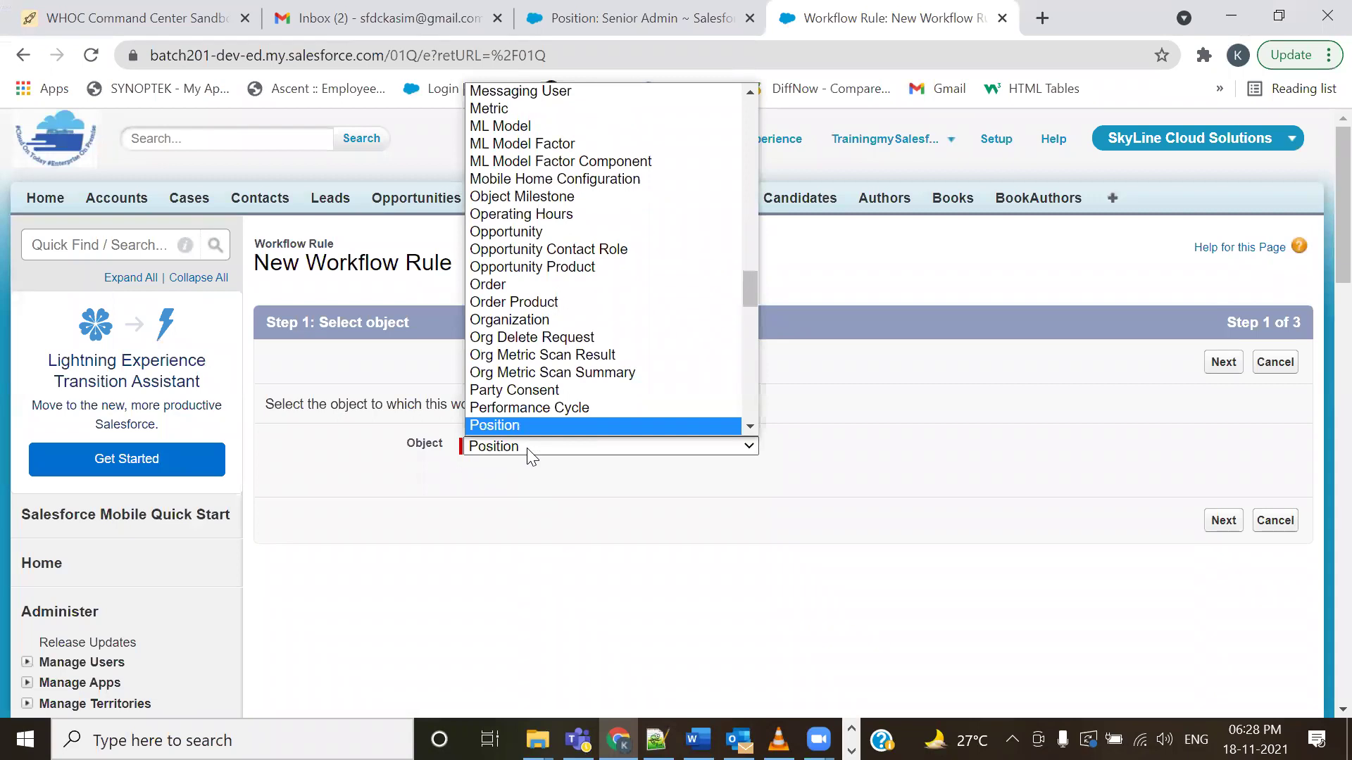
key(Return)
click(1223, 520)
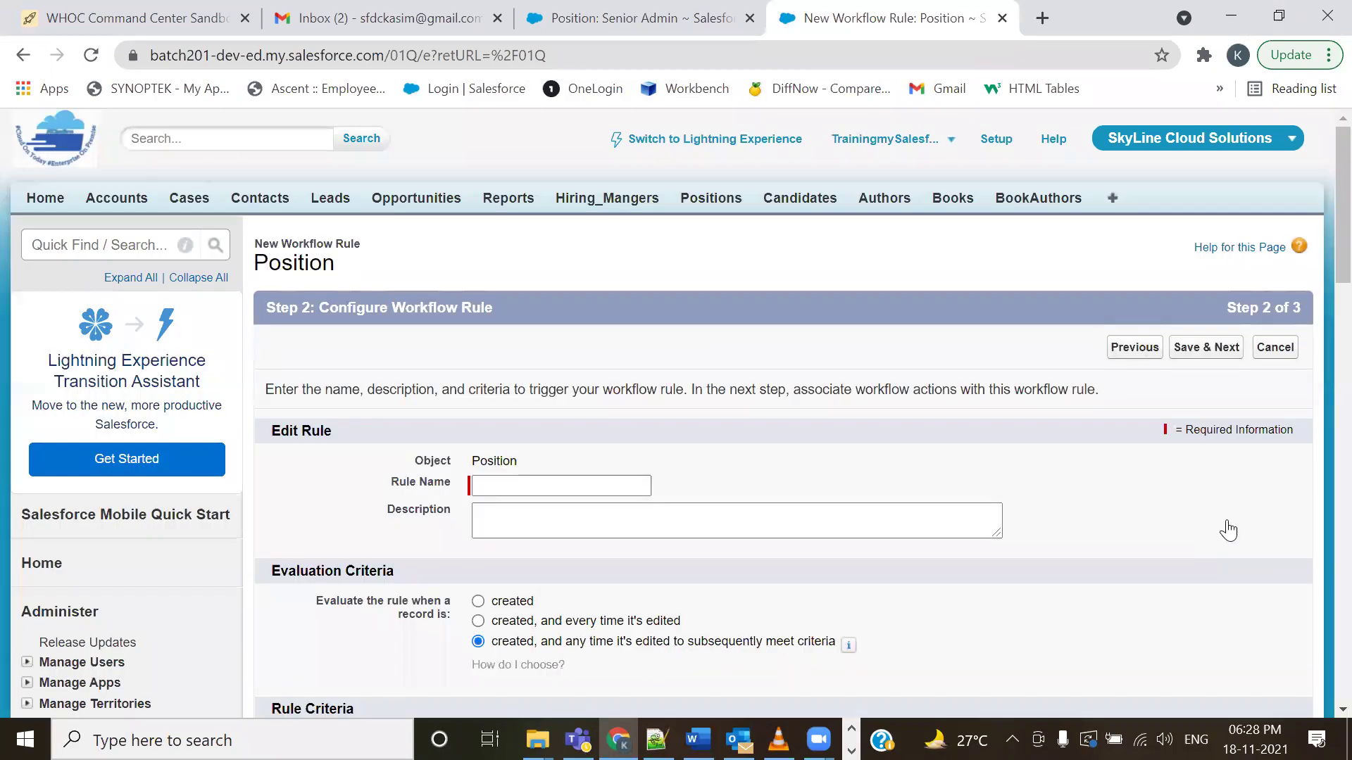
- Name the rule "New Position Assignment Notification Rule"
click(627, 488)
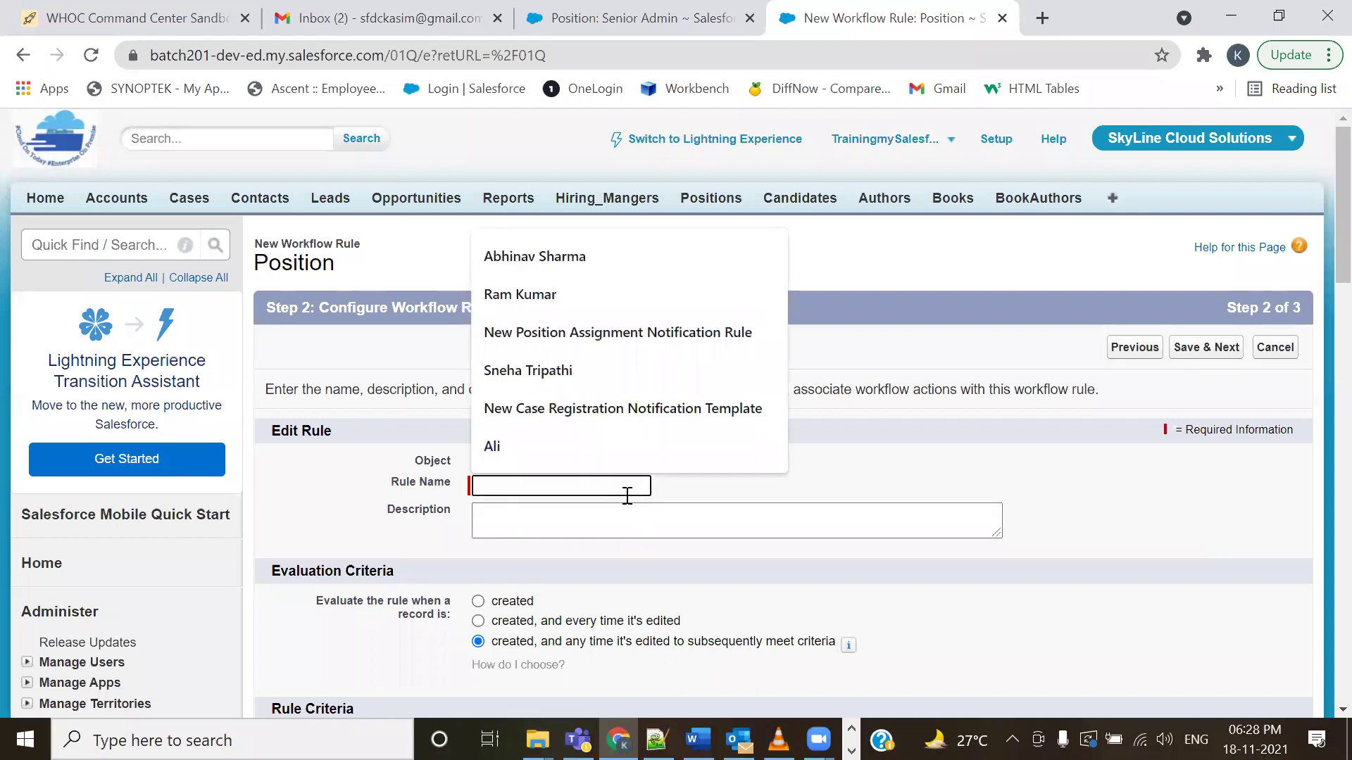
text(Ne)
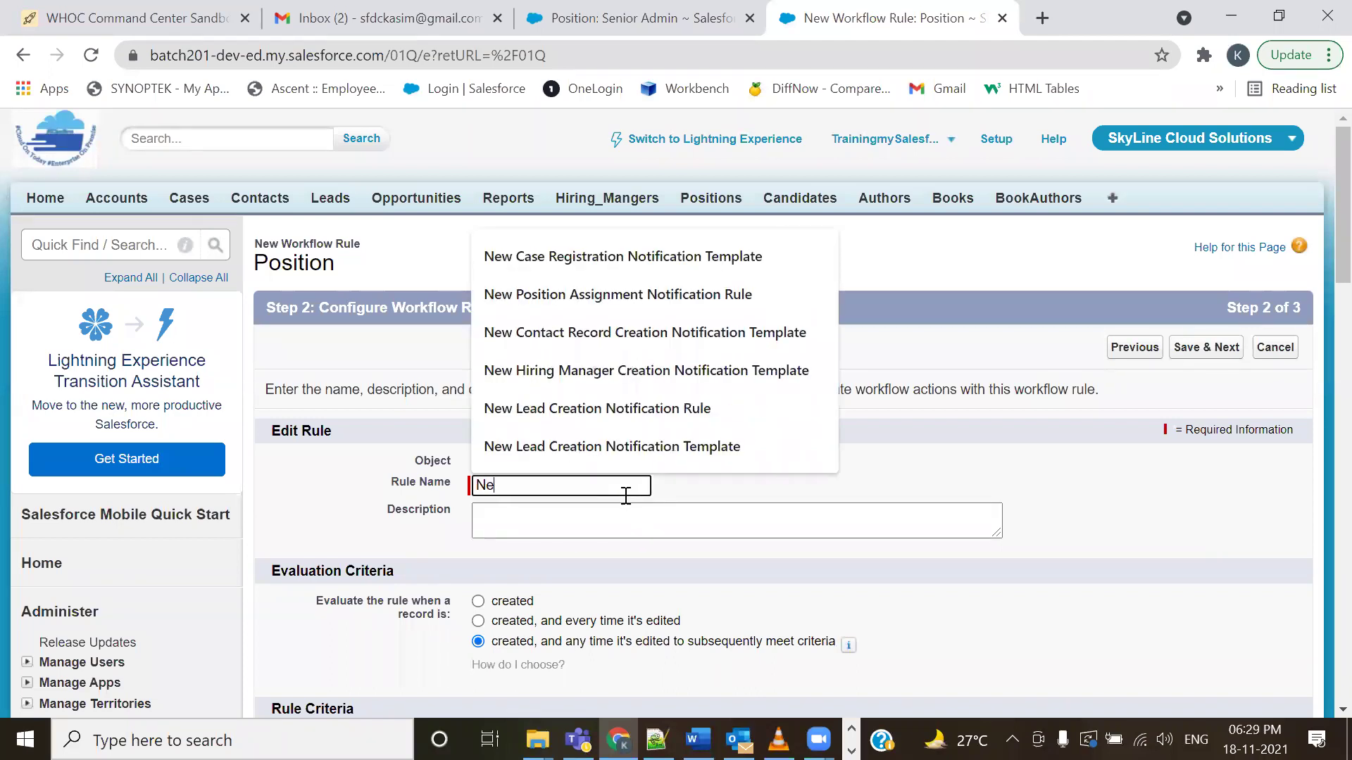
text(w Pos)
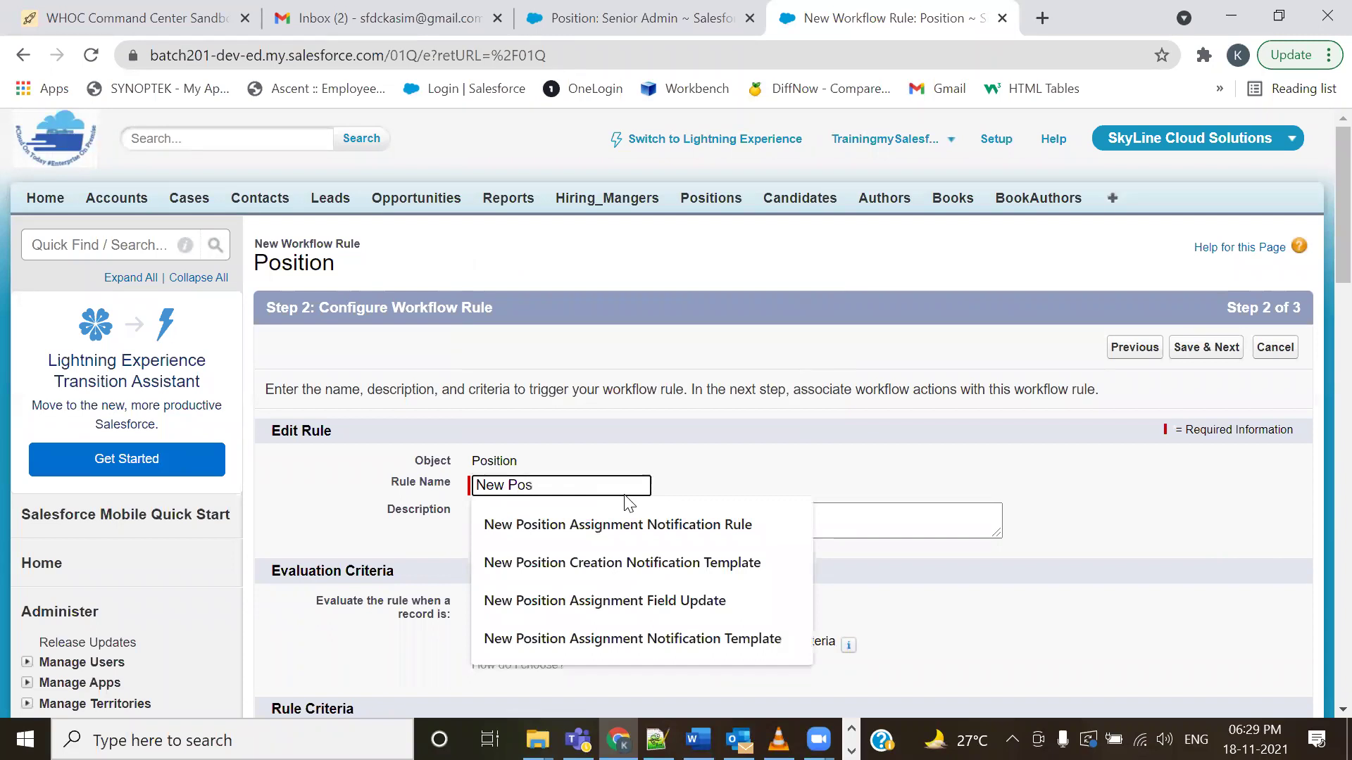
key(Down)
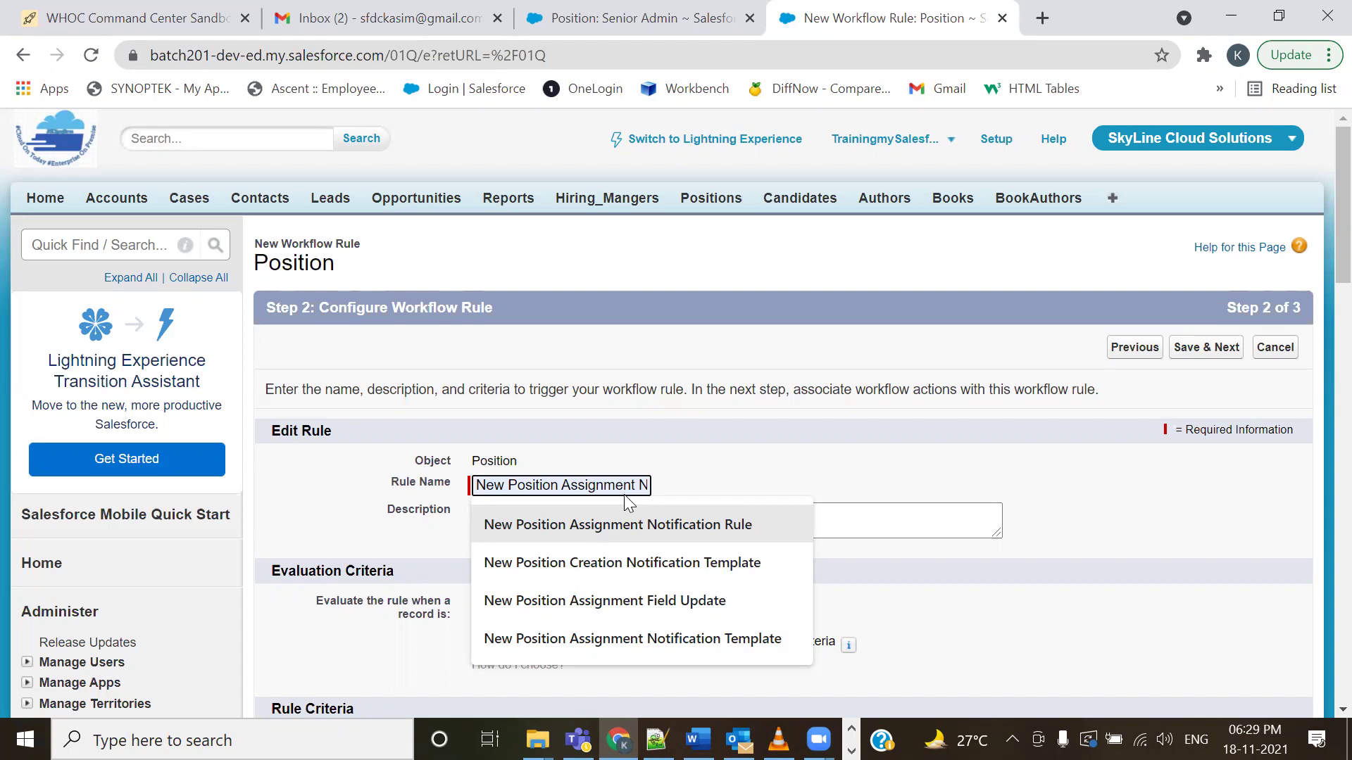
click(642, 524)
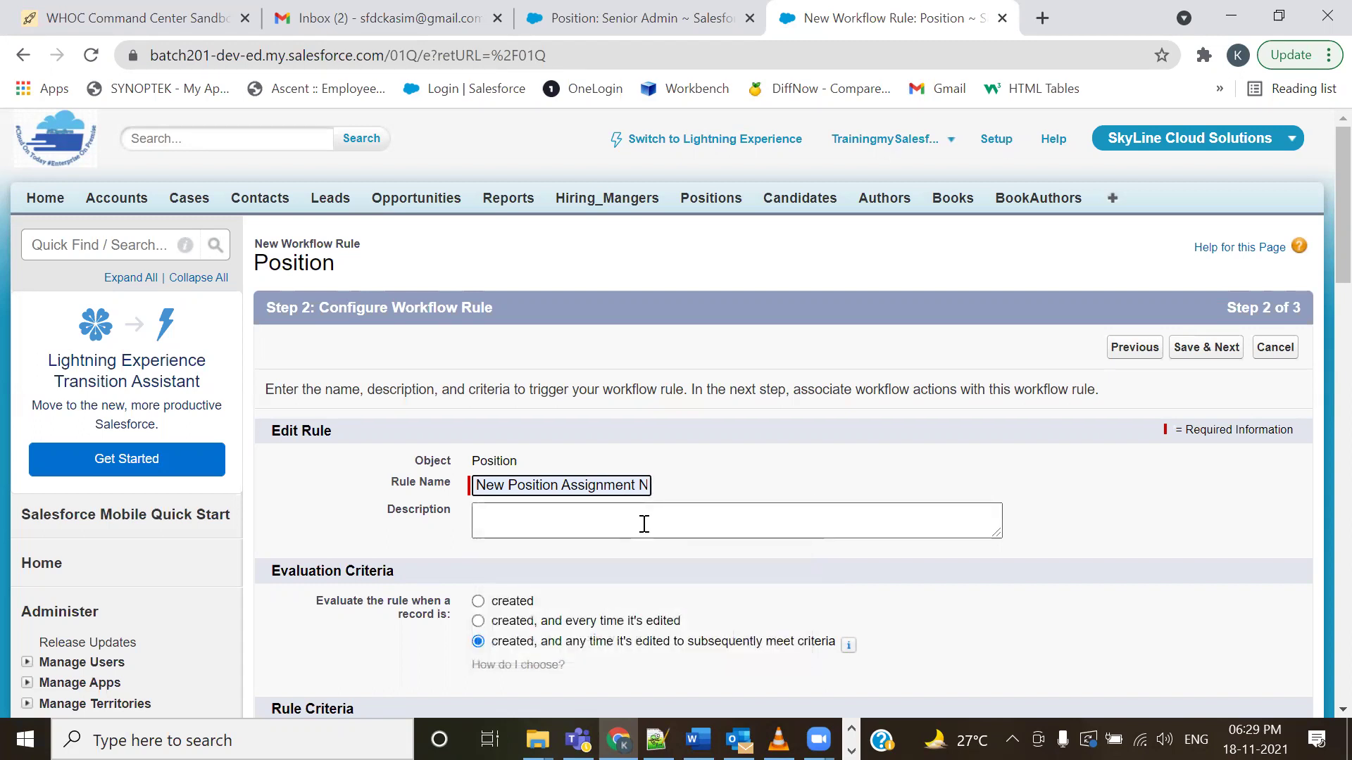
triple_click(625, 485)
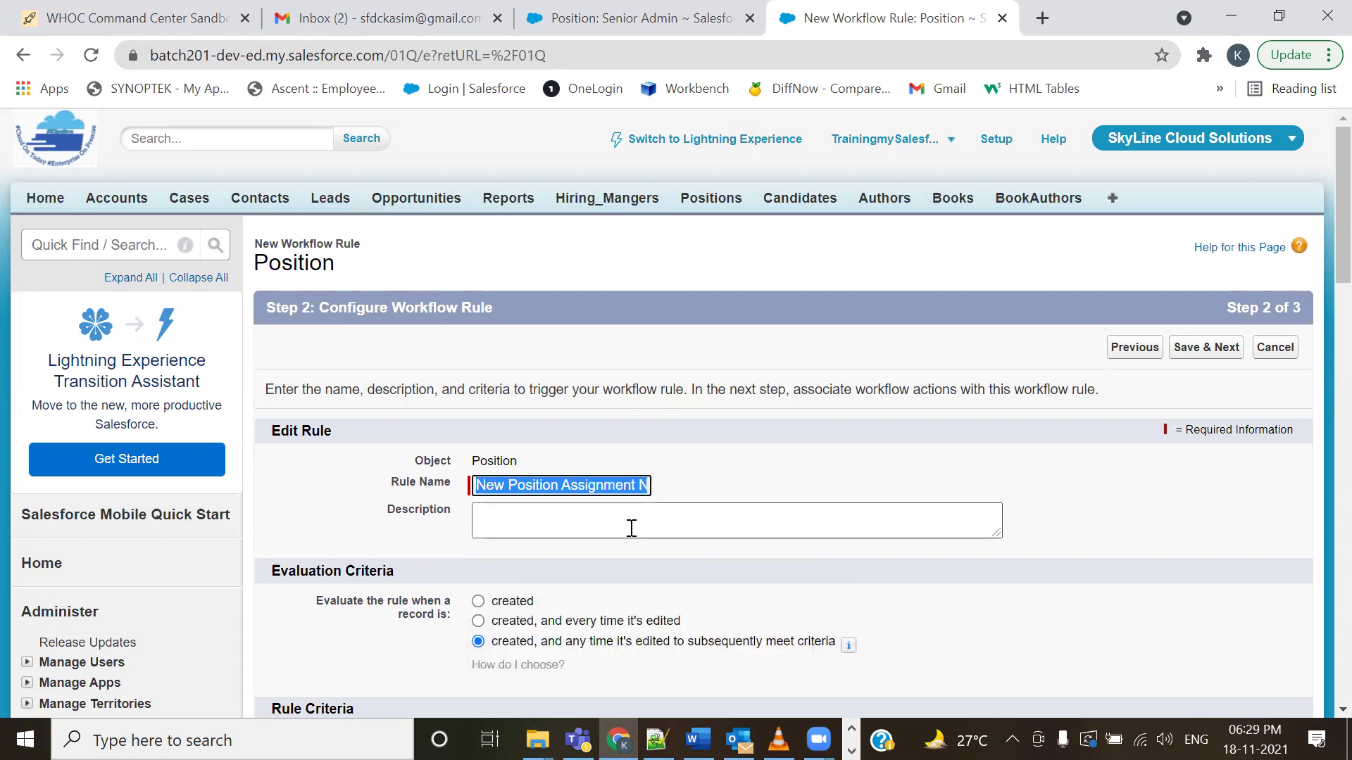
click(619, 518)
text({!Position__c.Milestone_Date__c})
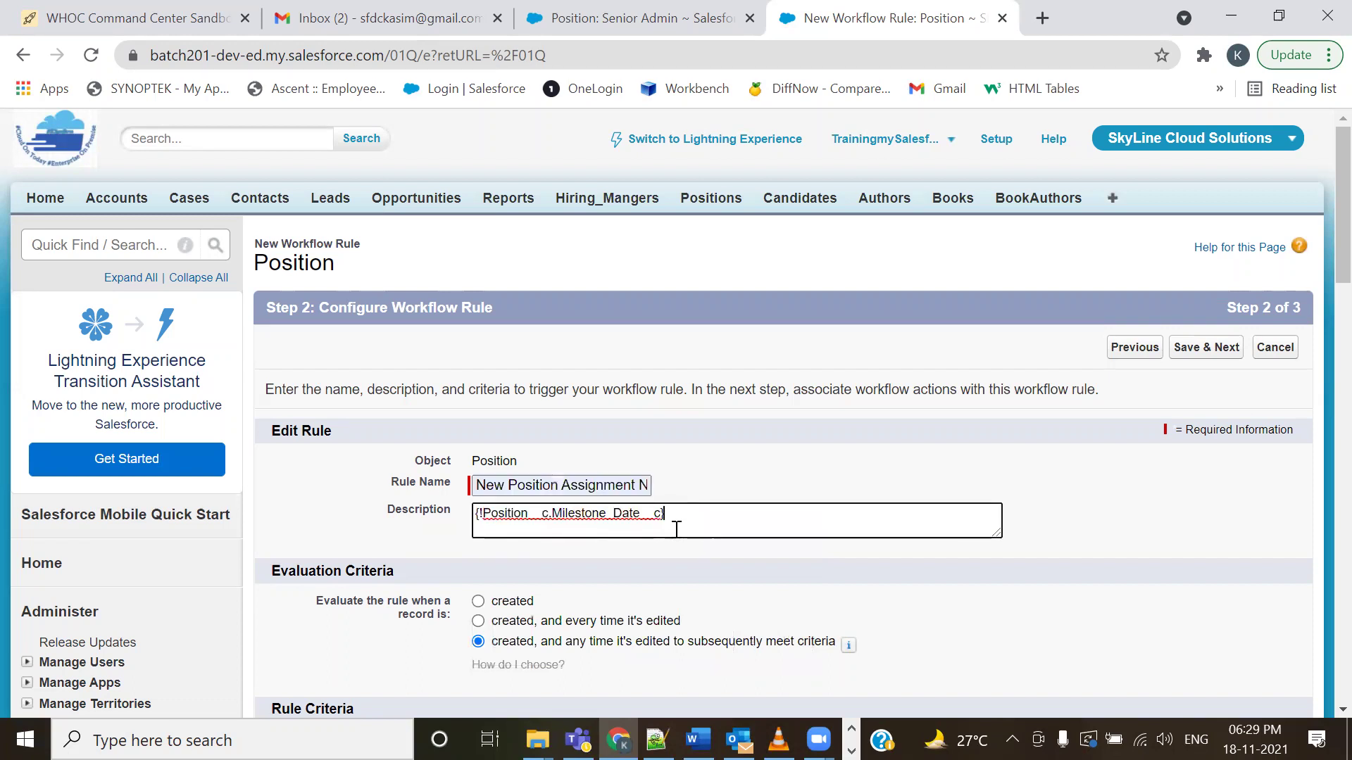
key(ctrl+z)
- Copy the rule name into the description as "New Position Assignment Notification Rule"
triple_click(584, 485)
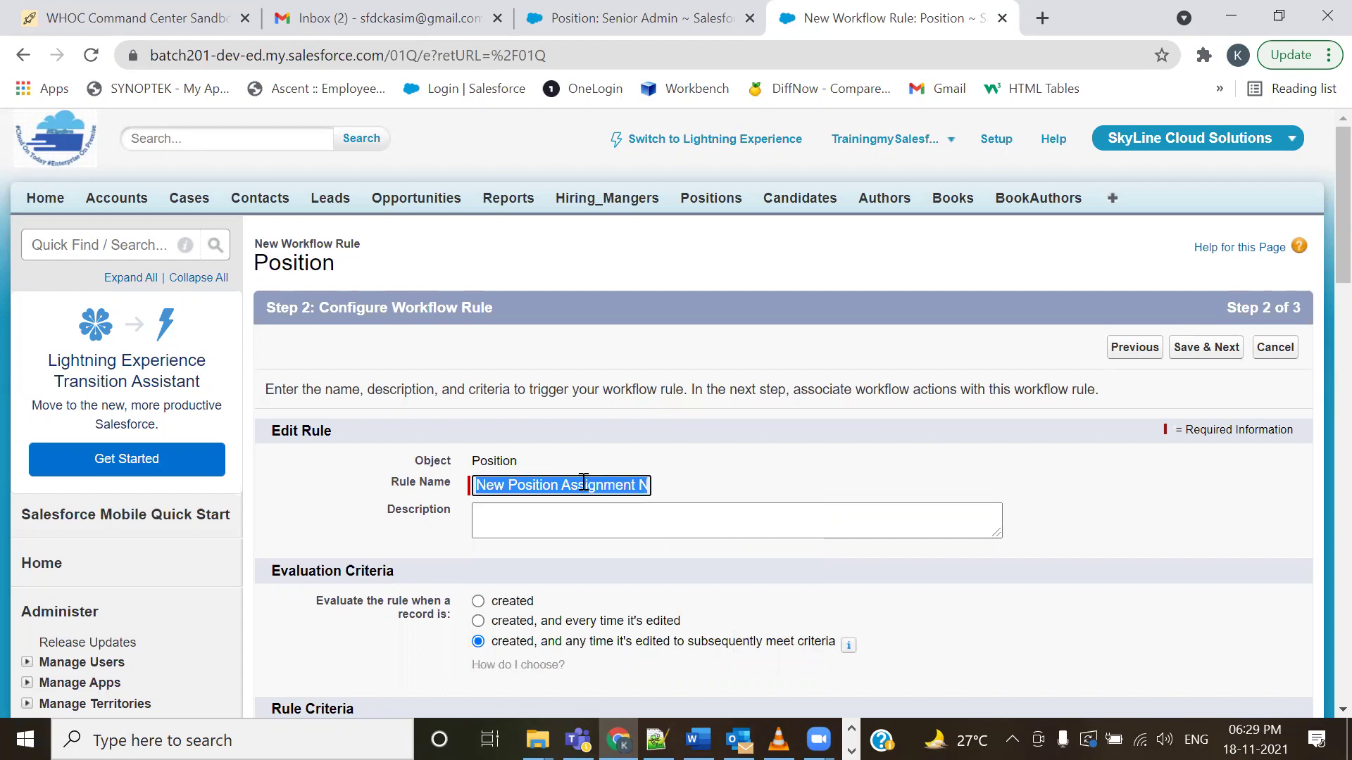
key(ctrl+c)
click(589, 519)
key(ctrl+v)
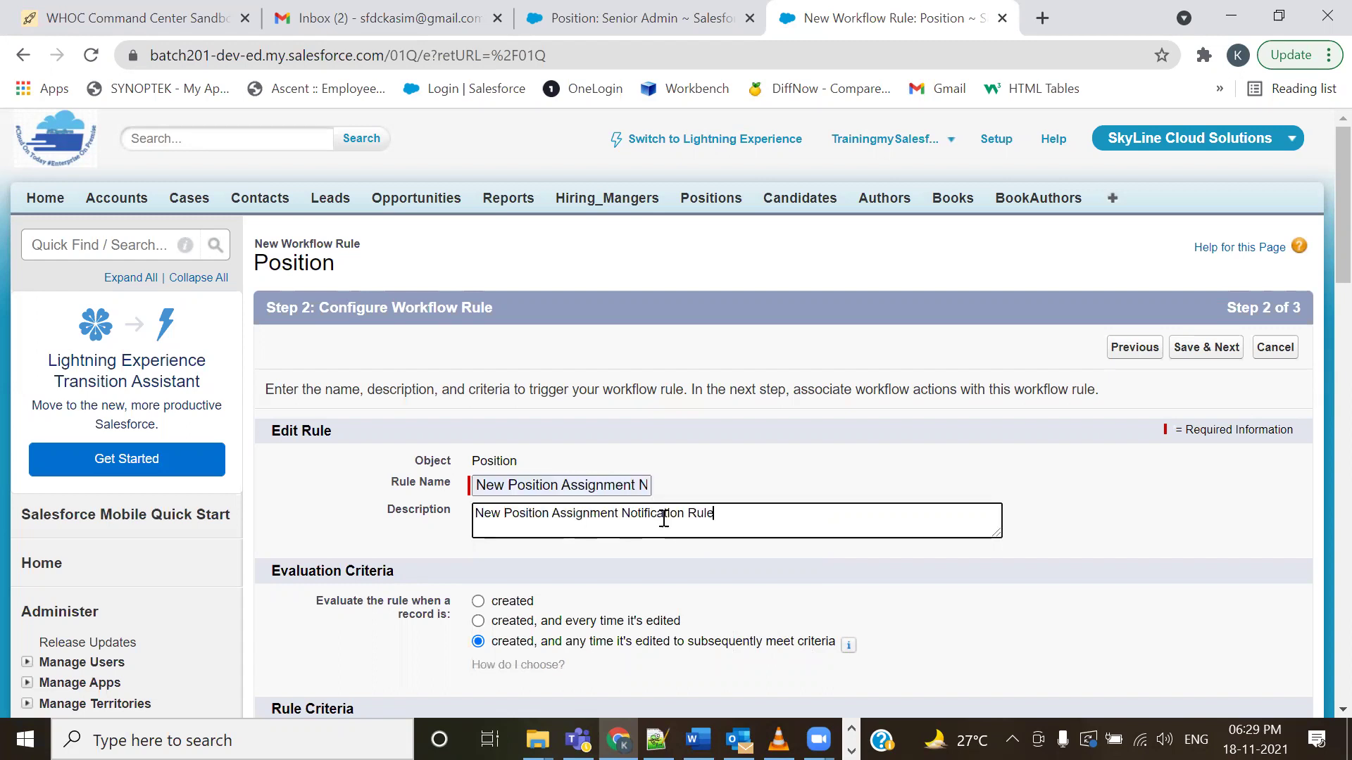
- Examine the "created" and "created, and every time it's edited" evaluation options, then reselect "created, and any time it's edited to subsequently meet criteria"
scroll(714, 537, down, 3)
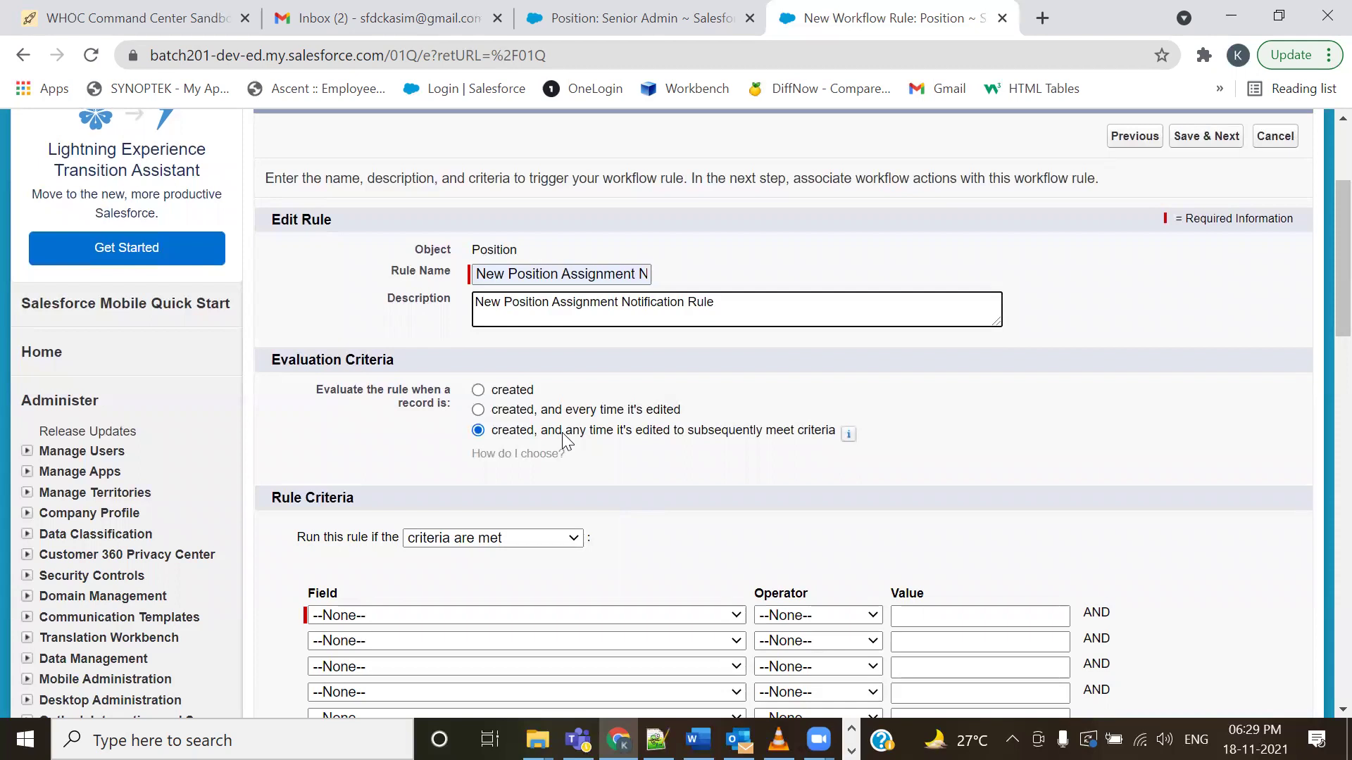
drag(536, 390, 495, 405)
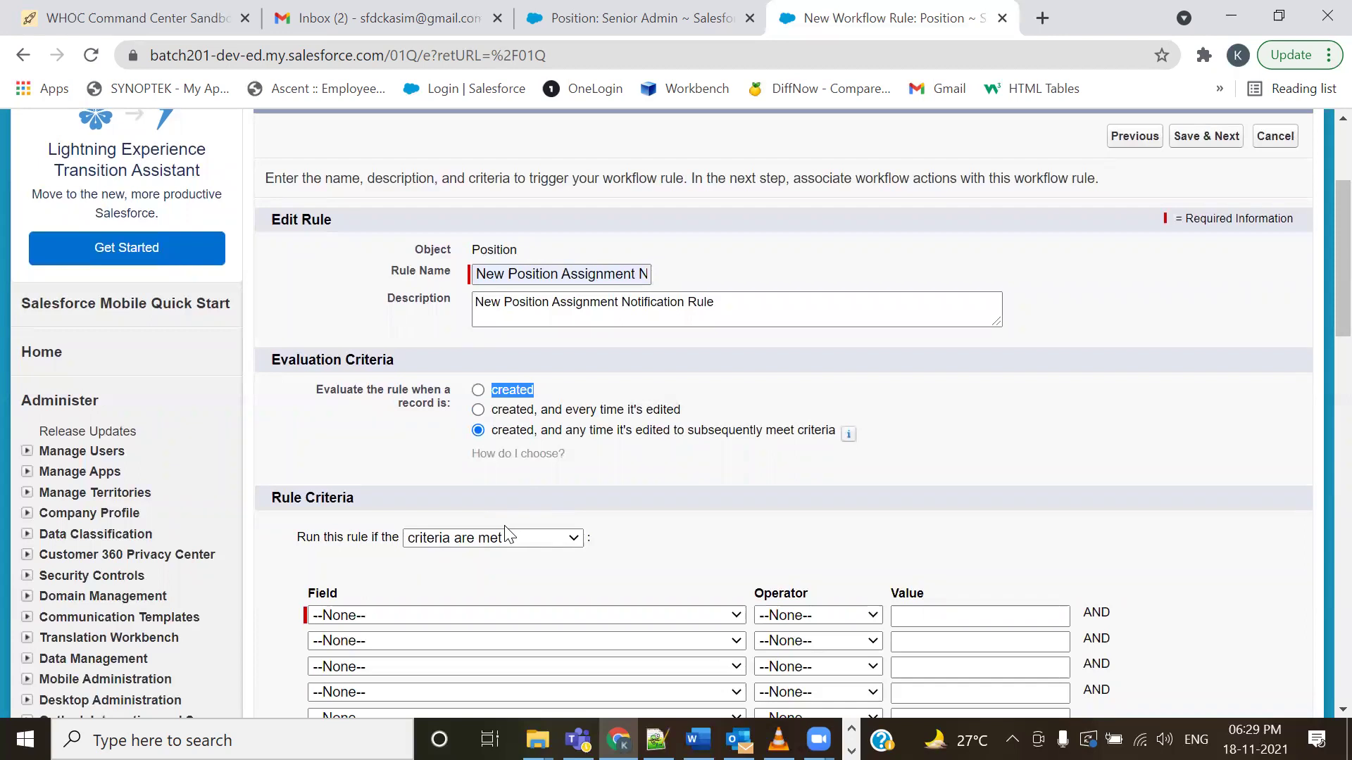
click(680, 406)
drag(653, 410, 610, 426)
double_click(495, 408)
double_click(662, 410)
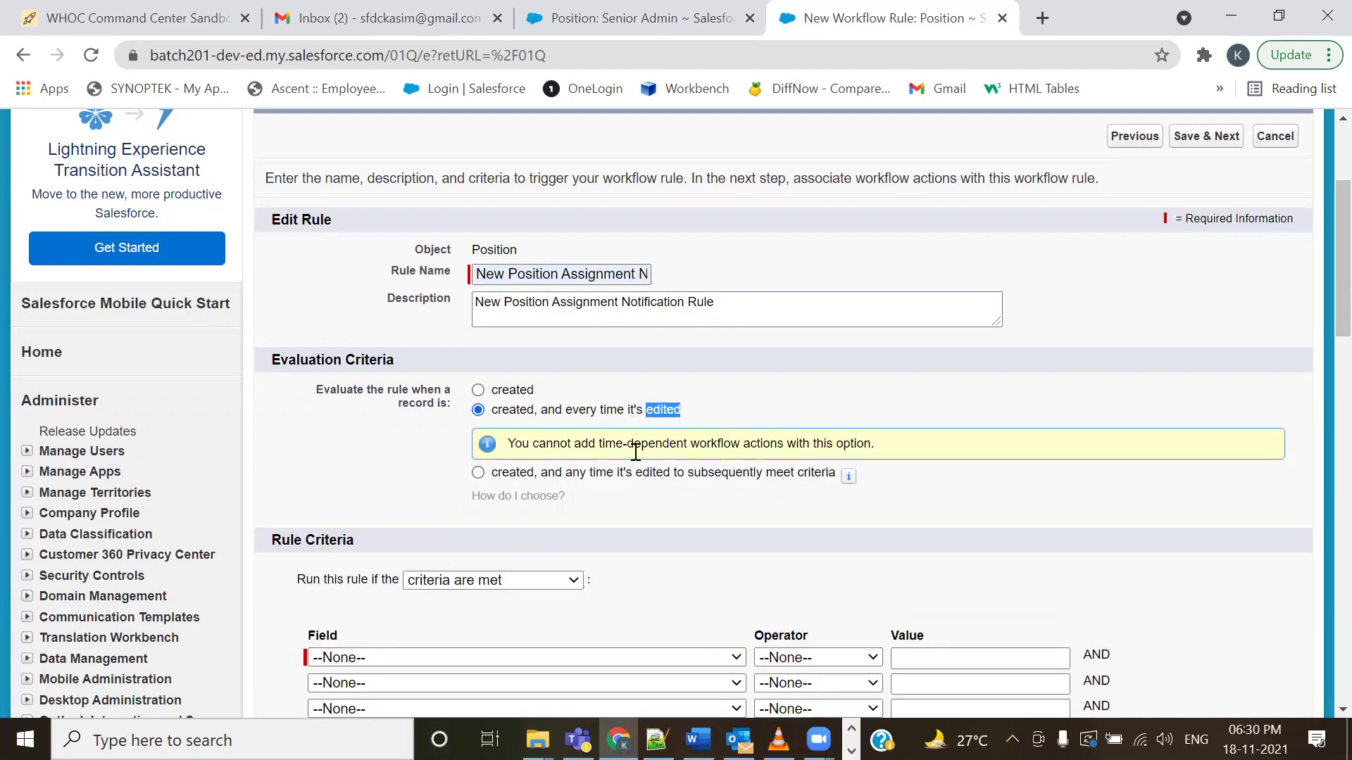
click(512, 475)
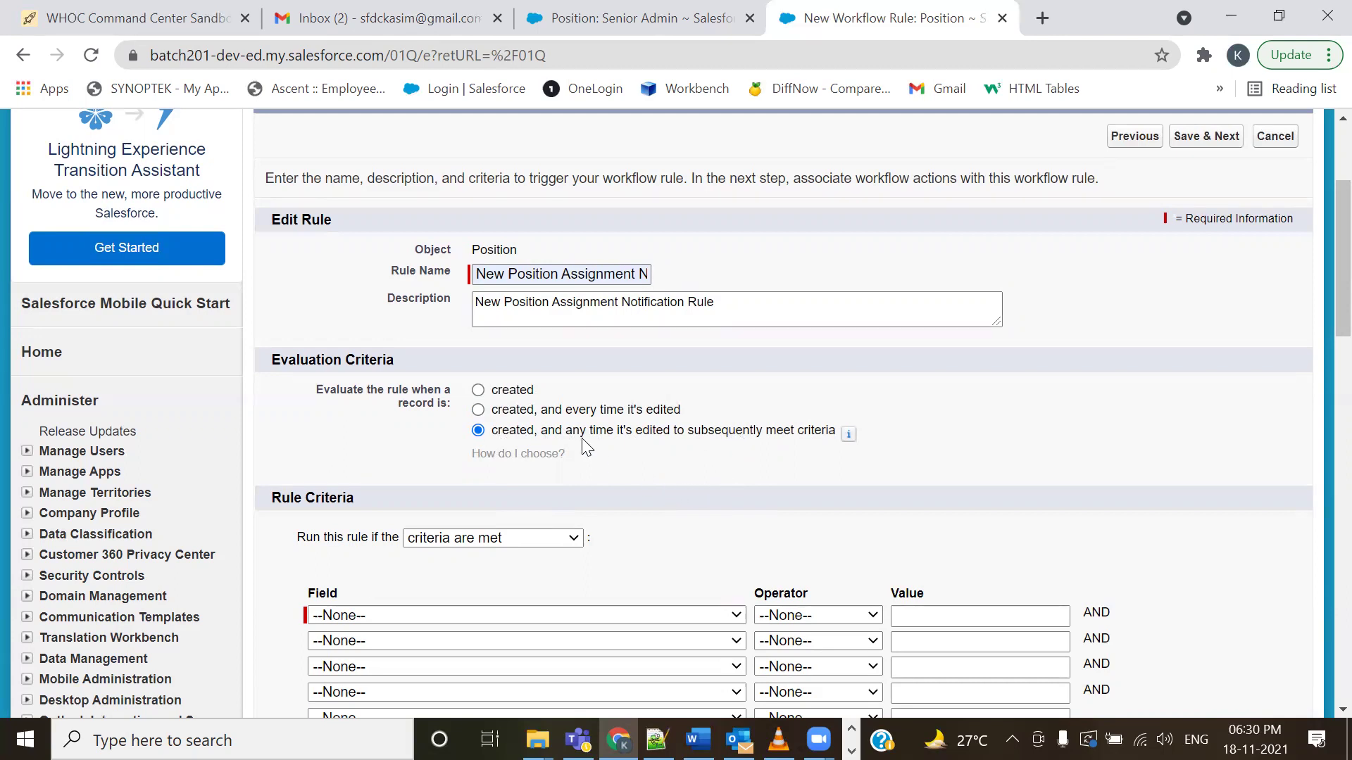
- Switch through the three evaluation options and read the time-dependent actions note under "created, and every time it's edited"
click(479, 391)
click(478, 431)
click(478, 410)
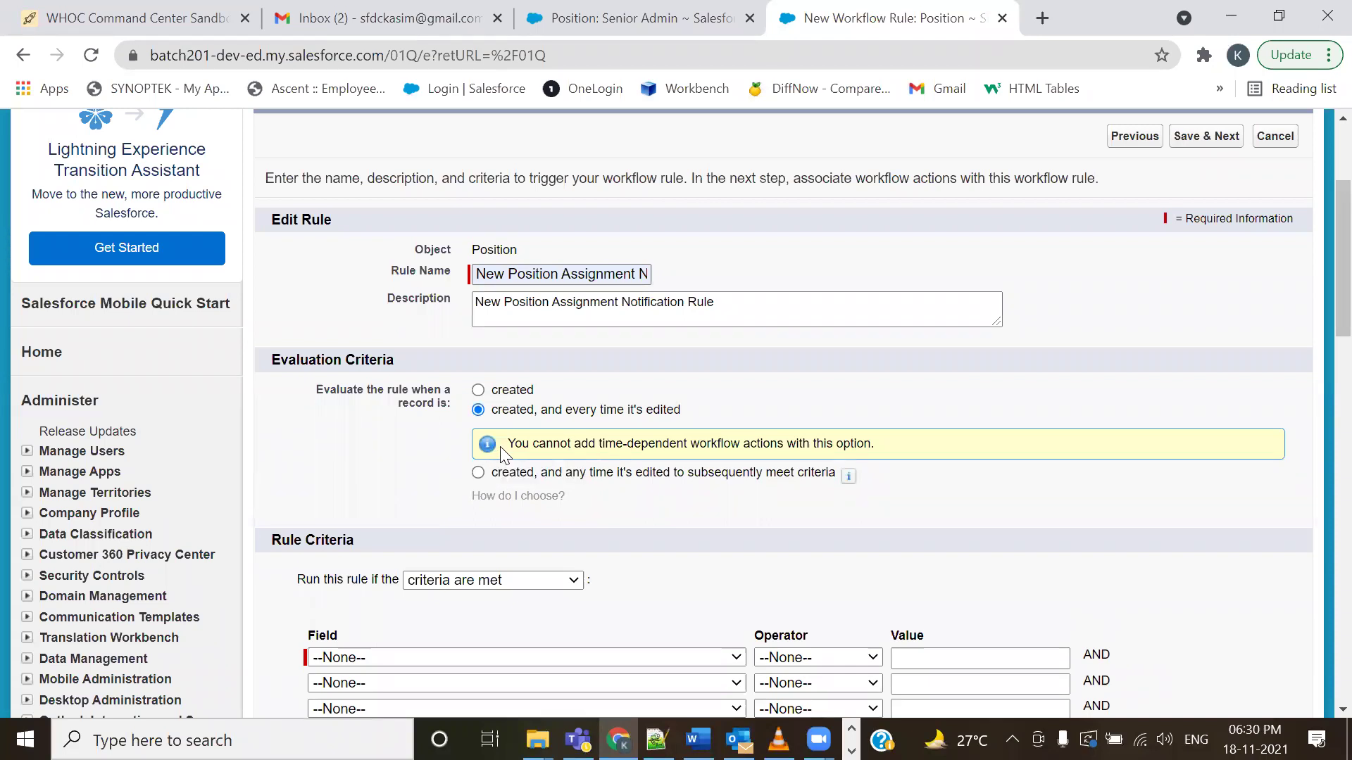
drag(512, 446, 876, 454)
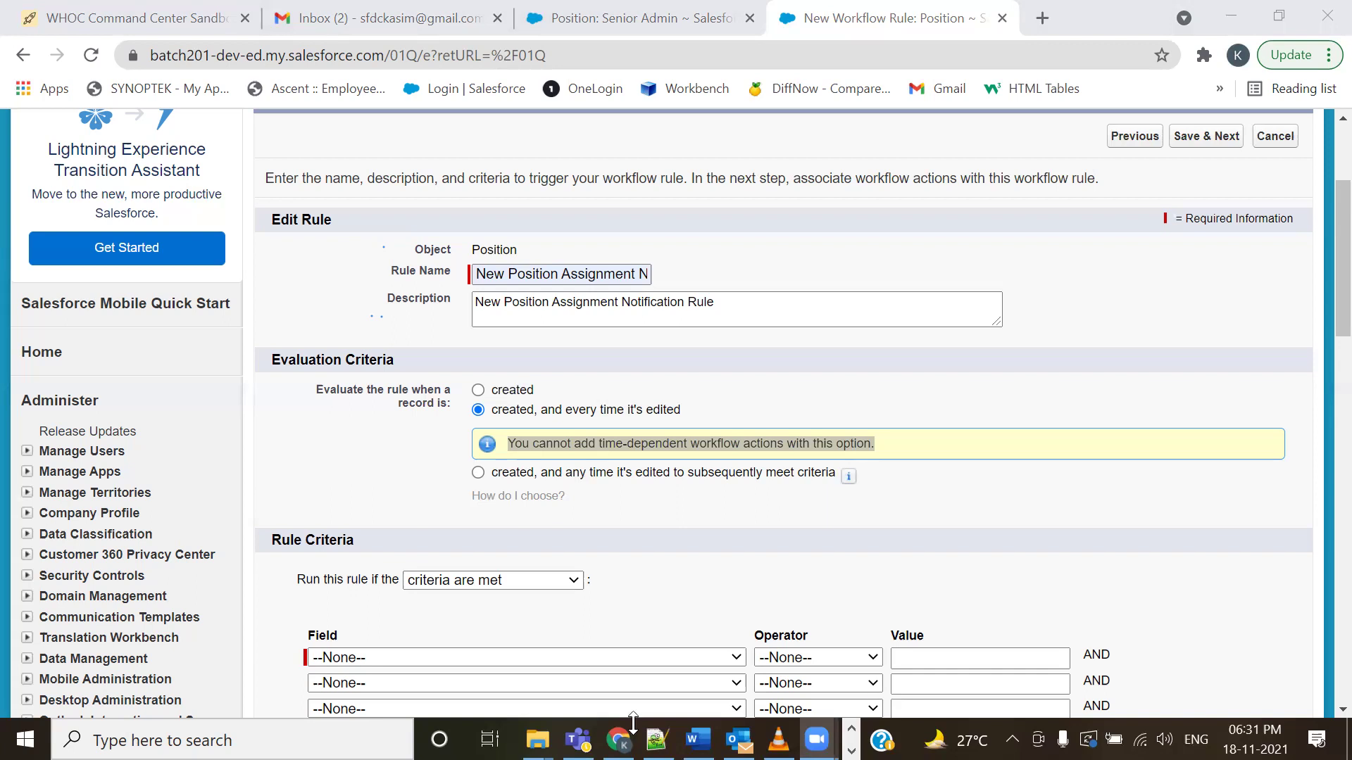
click(672, 531)
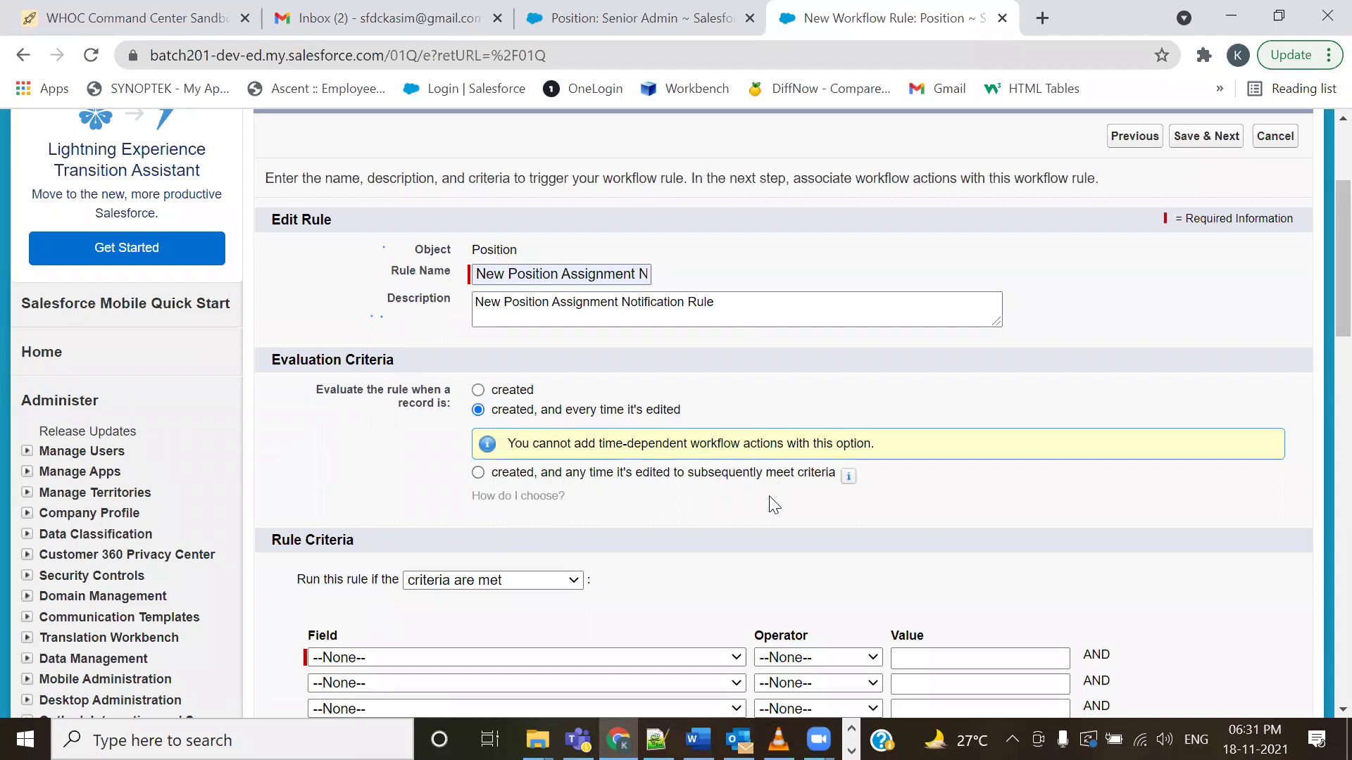
- Set the evaluation criteria to "created, and every time it's edited" after comparing the other two options, and reread its note
click(485, 393)
click(478, 430)
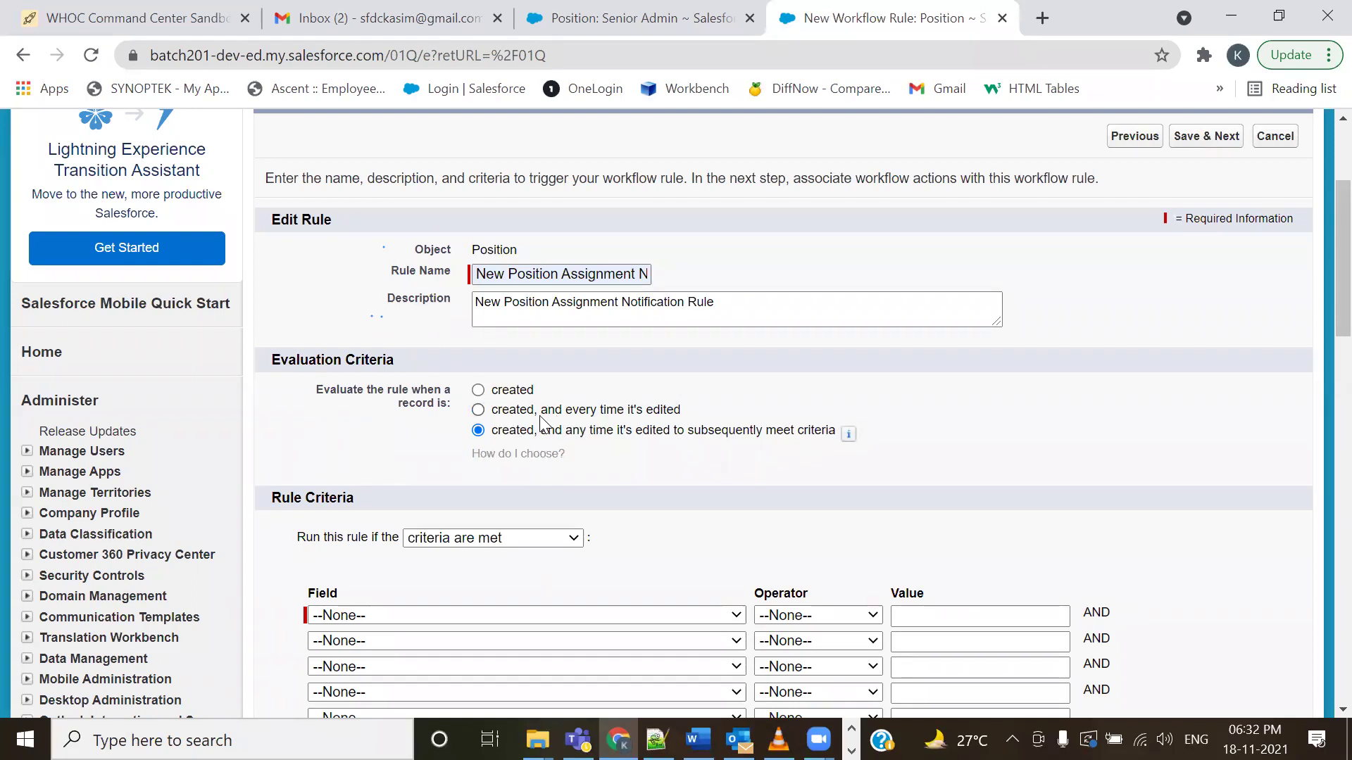
click(479, 411)
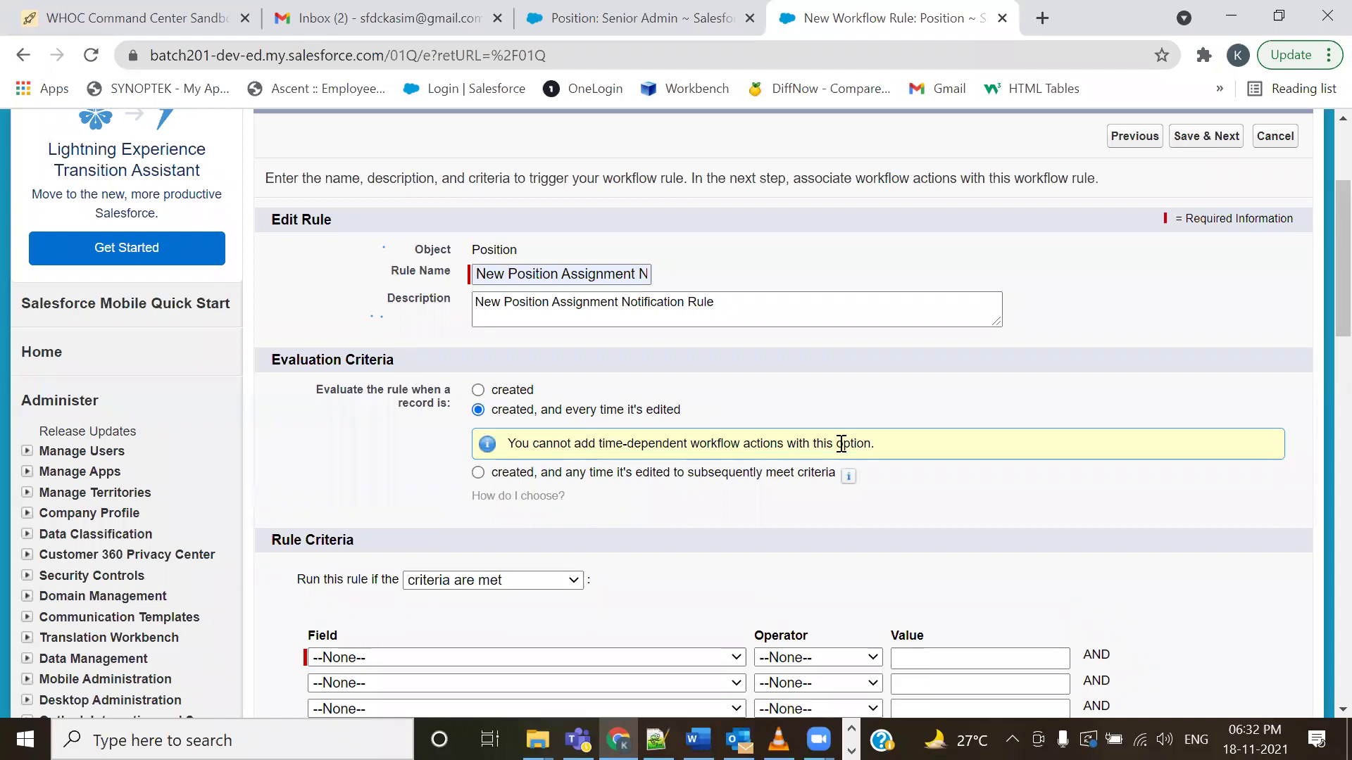
drag(815, 444, 513, 443)
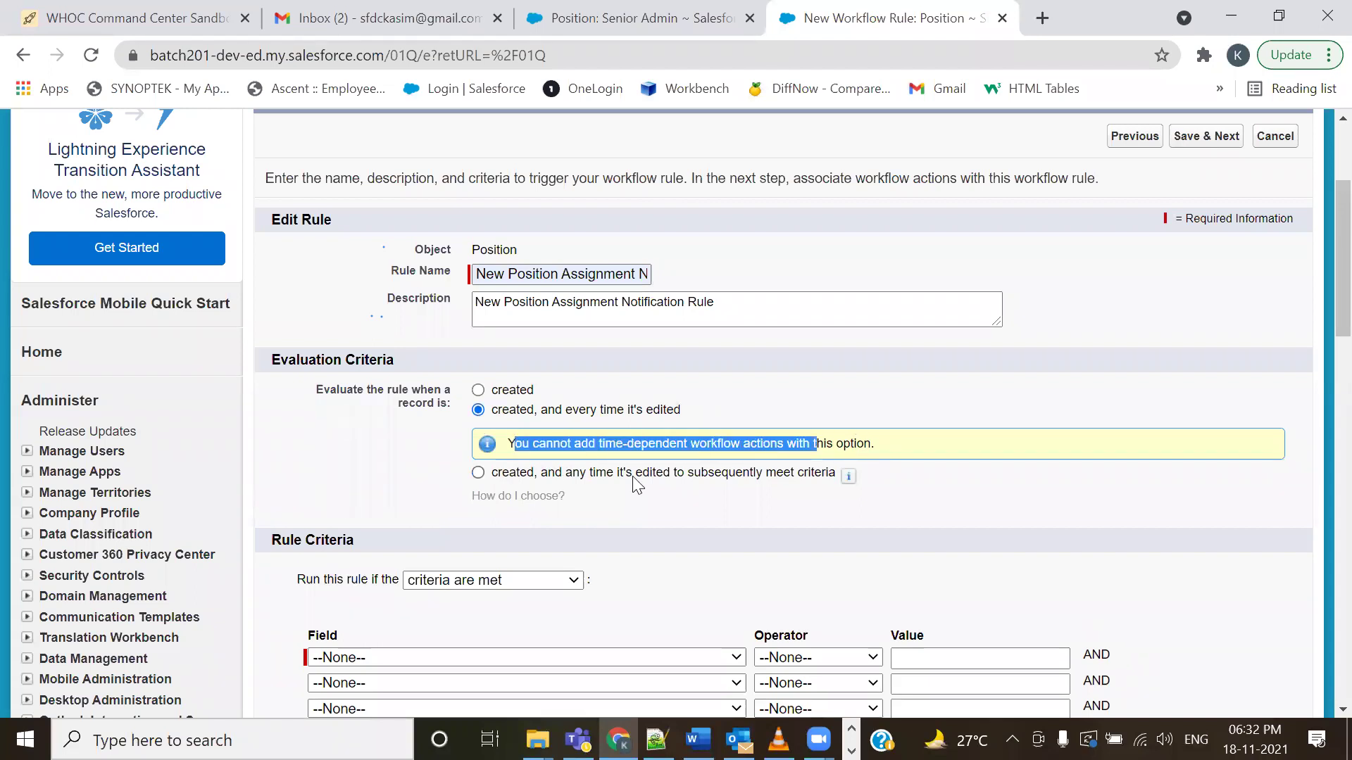
click(823, 417)
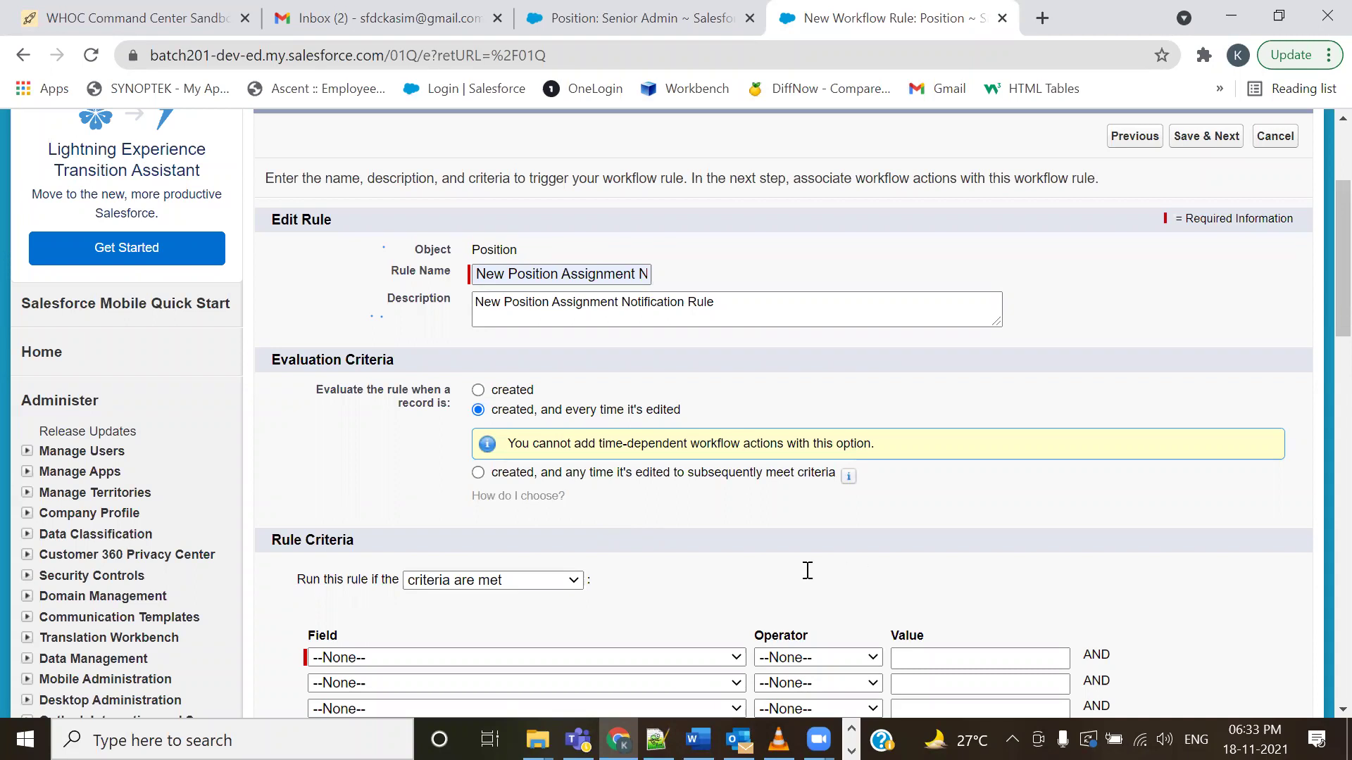
- Check the Immediate Action and Time-Dependent Actions requirements in the Notepad++ use case, then return to the Position rule in Chrome
key(alt+Tab)
drag(942, 314, 1088, 314)
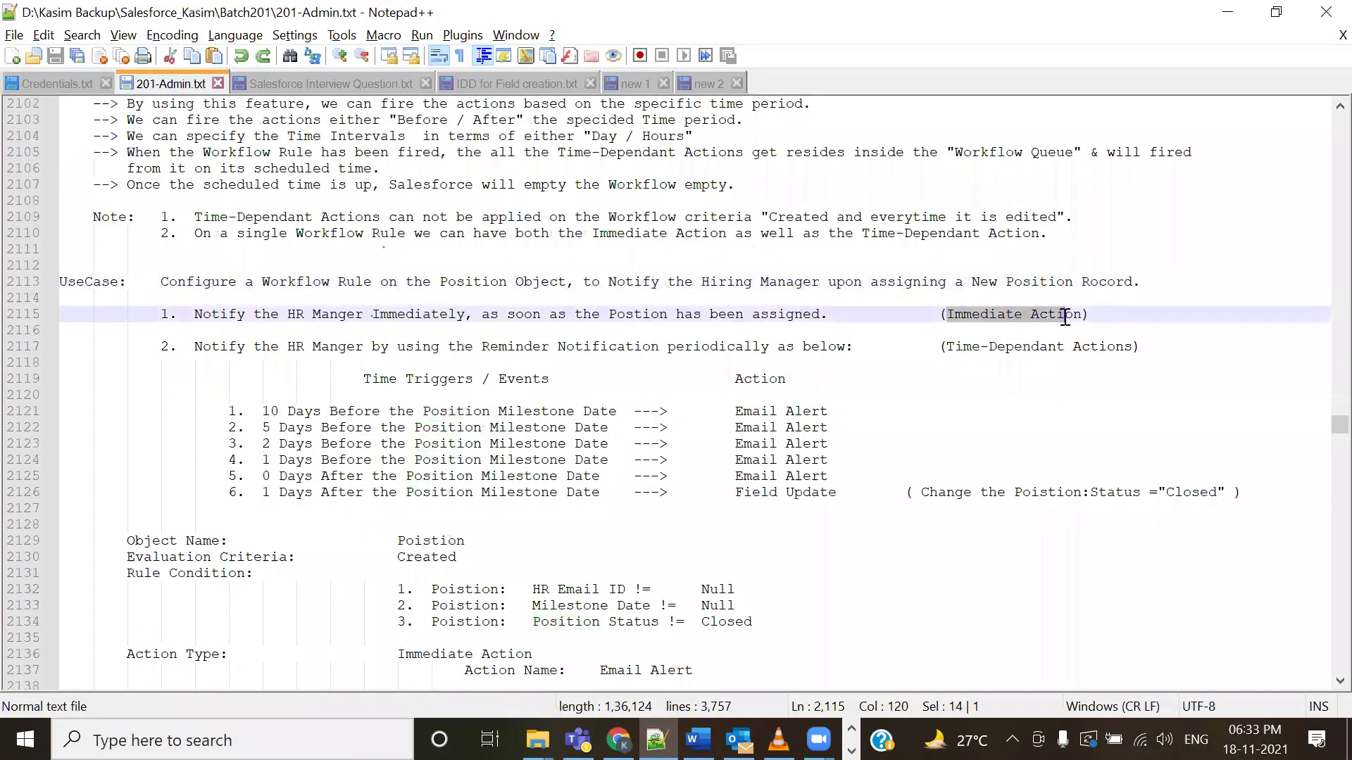
drag(940, 346, 1157, 347)
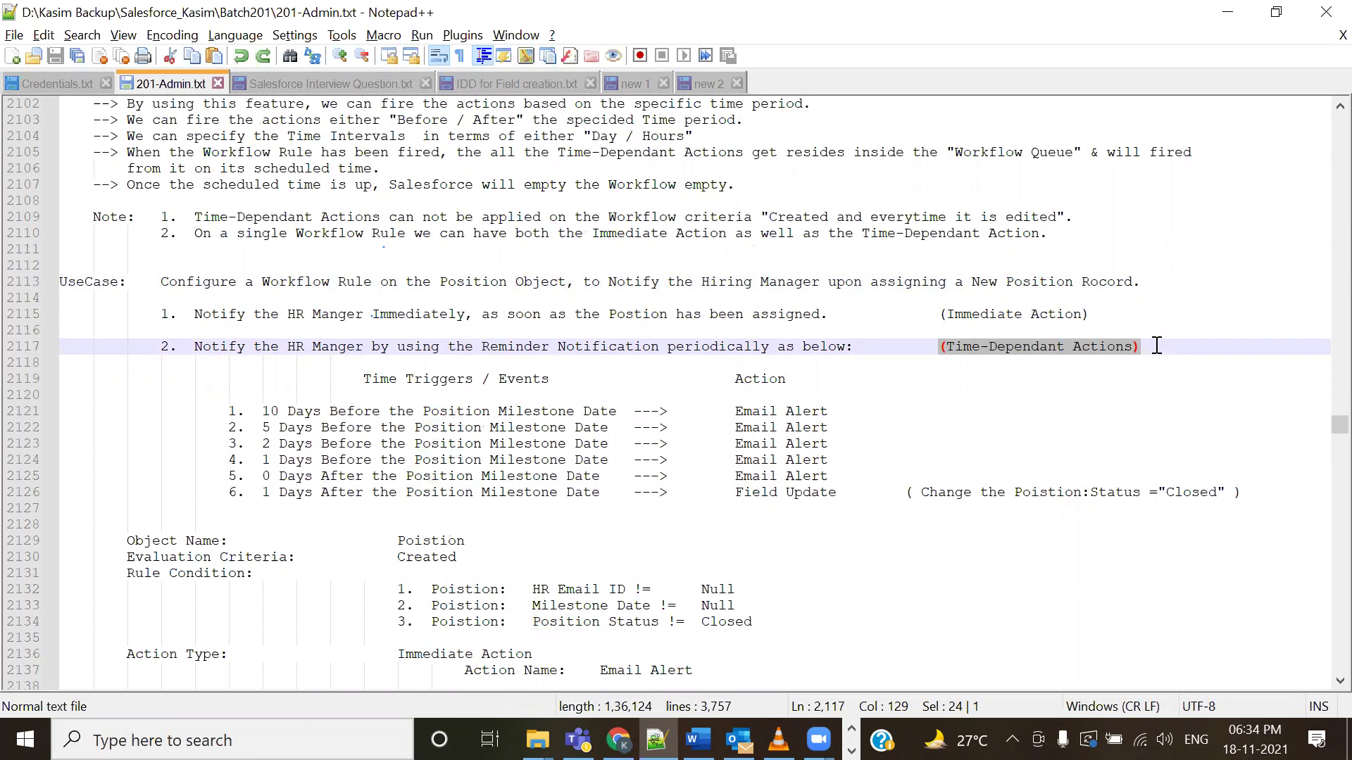
key(alt+Tab)
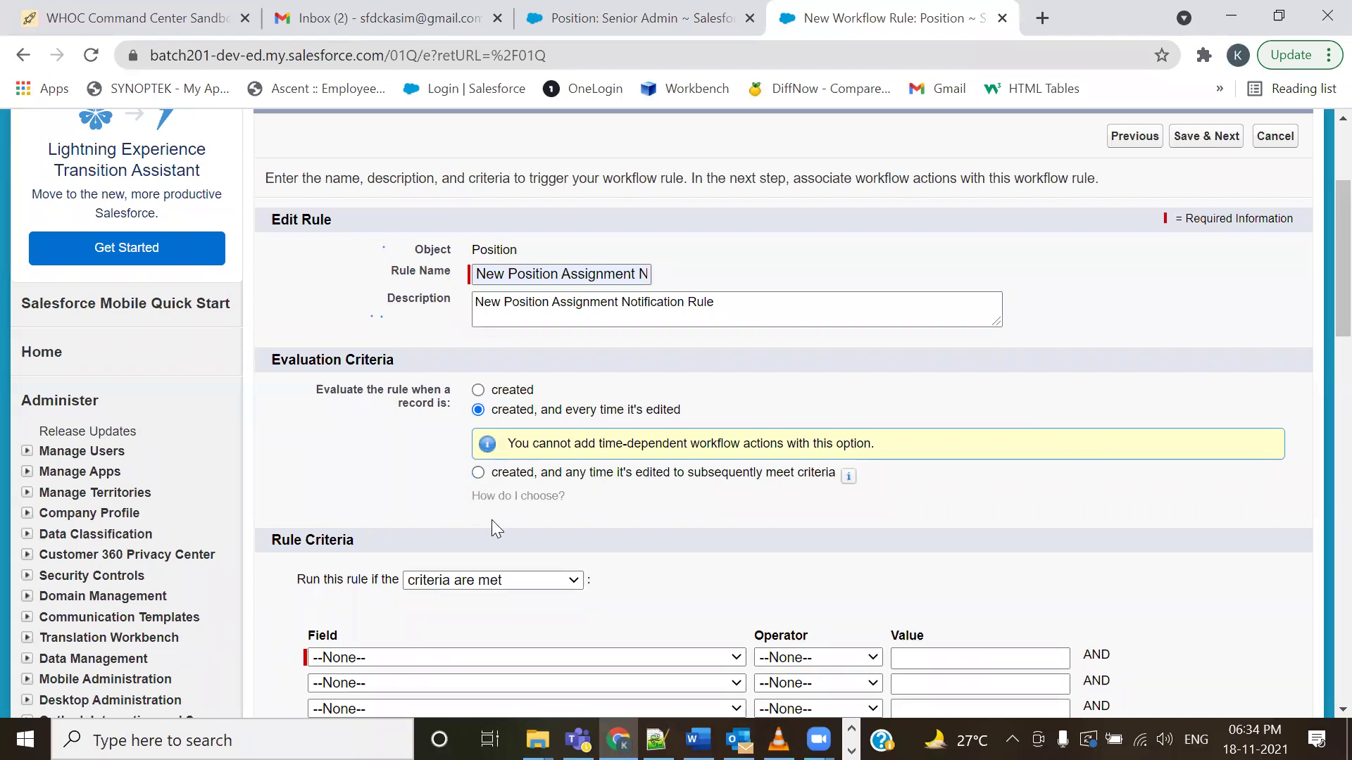
- Check the Position object requirement in the Notepad++ use case, then set the rule's evaluation criteria to "created" in Chrome
key(alt+Tab)
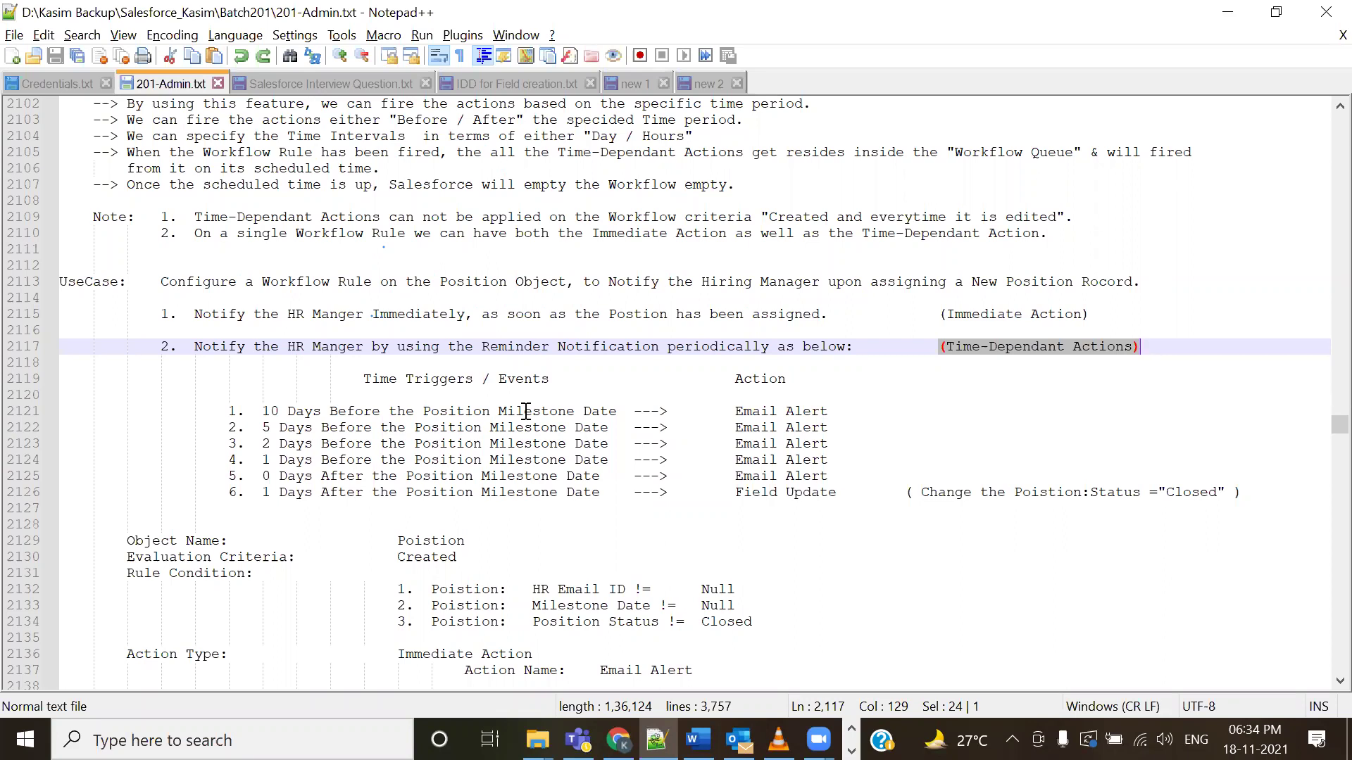
drag(399, 283, 465, 283)
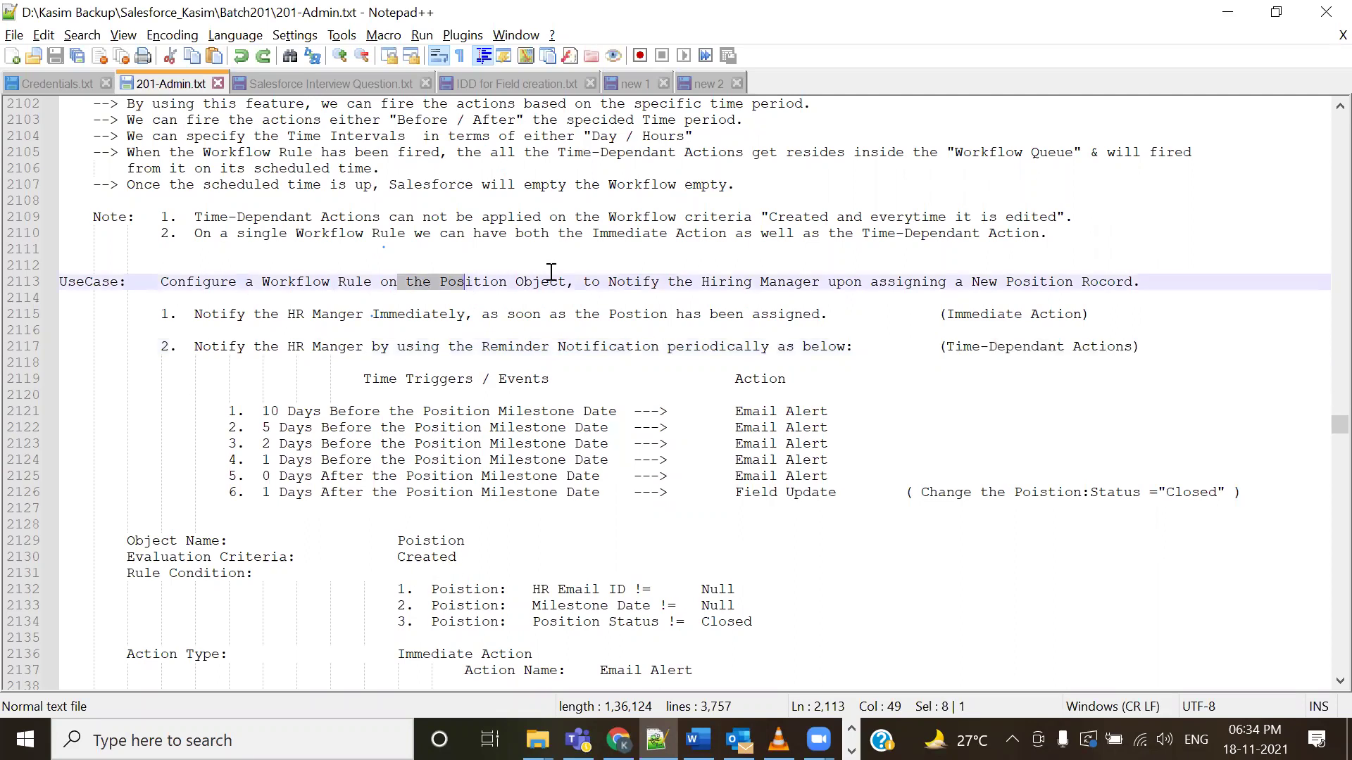
drag(448, 283, 540, 283)
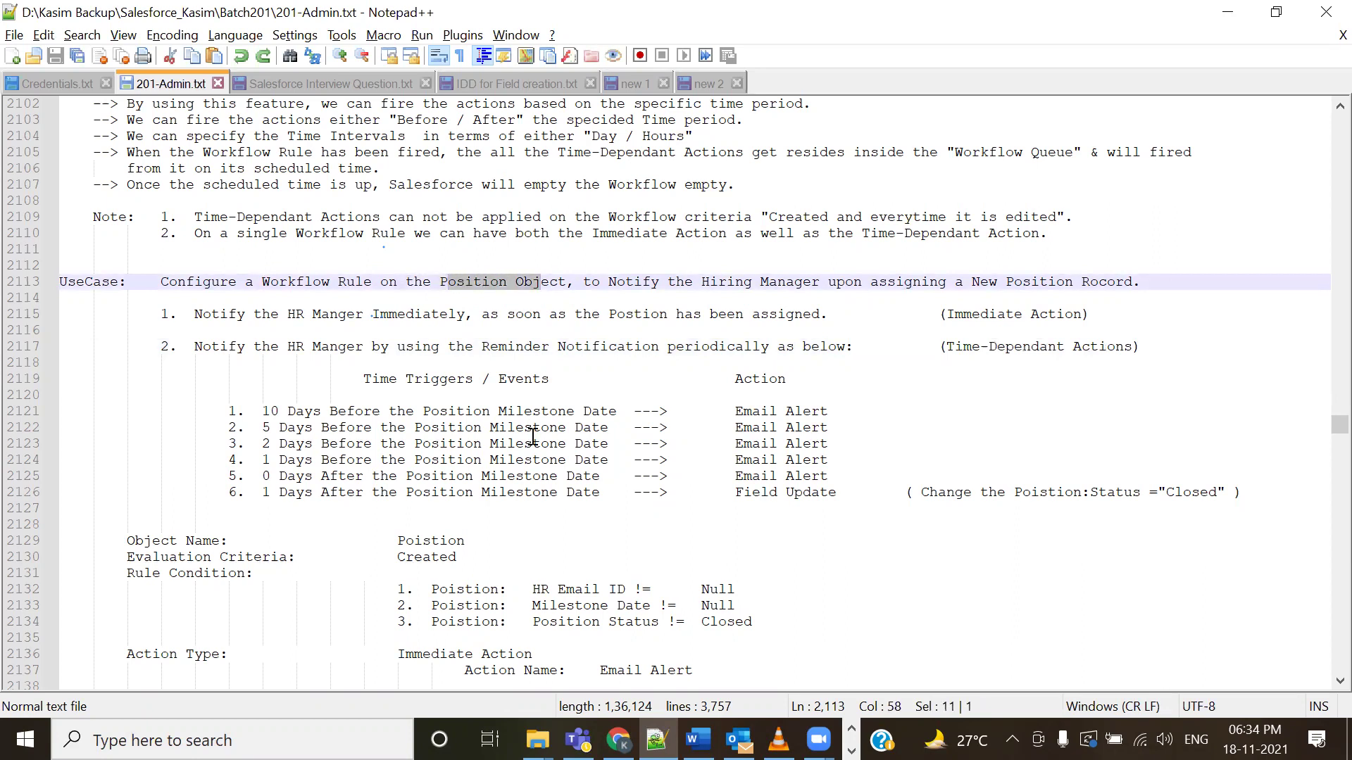
key(alt+Tab)
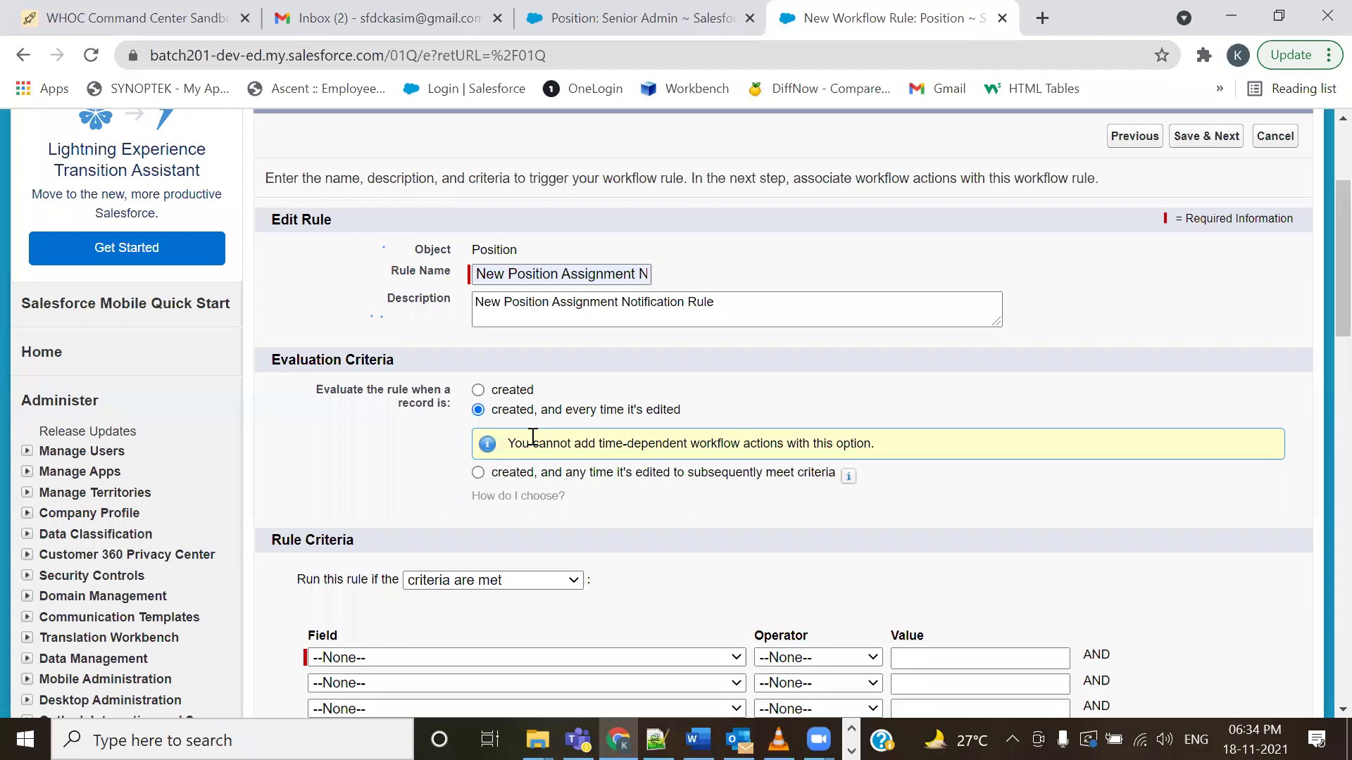
click(478, 392)
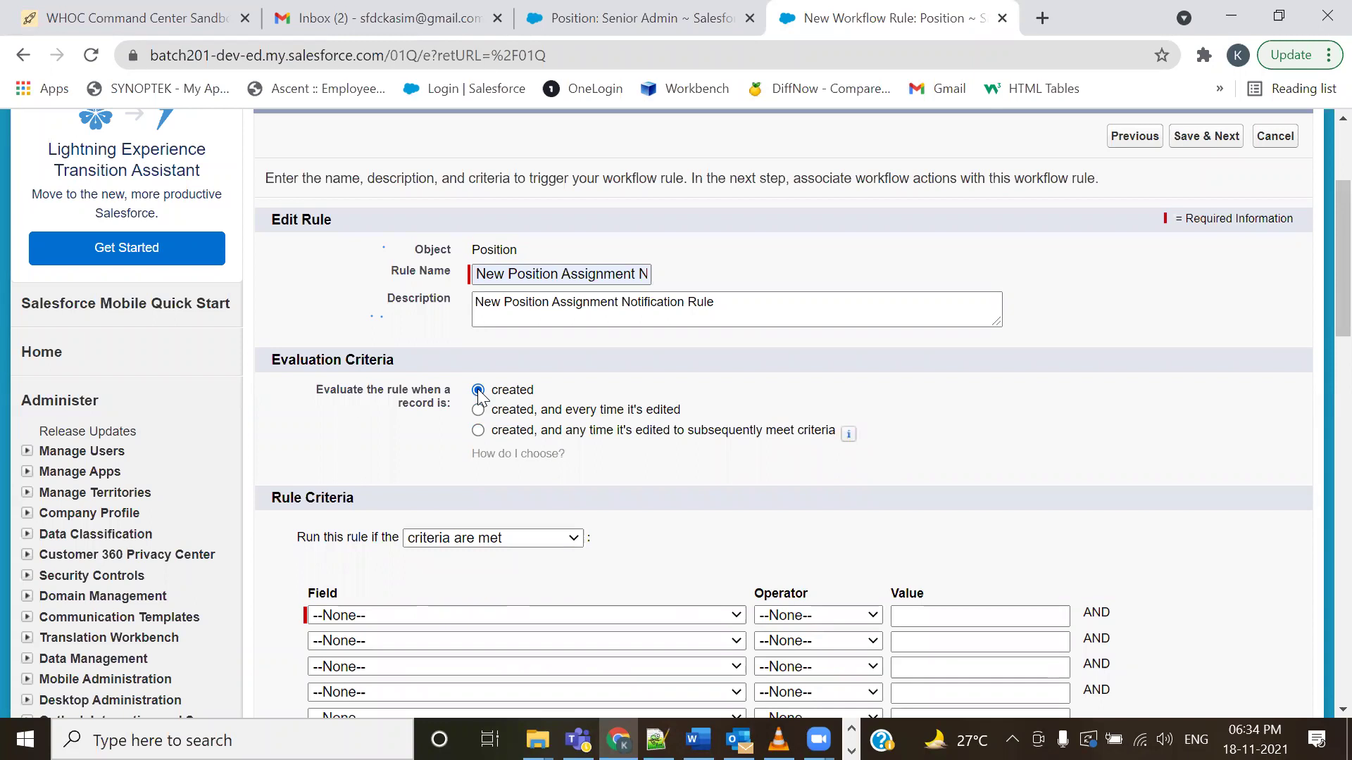
- Locate the Rule Criteria section, then open a blank New Position form in the Senior Admin record's tab and review its fields
scroll(595, 525, down, 2)
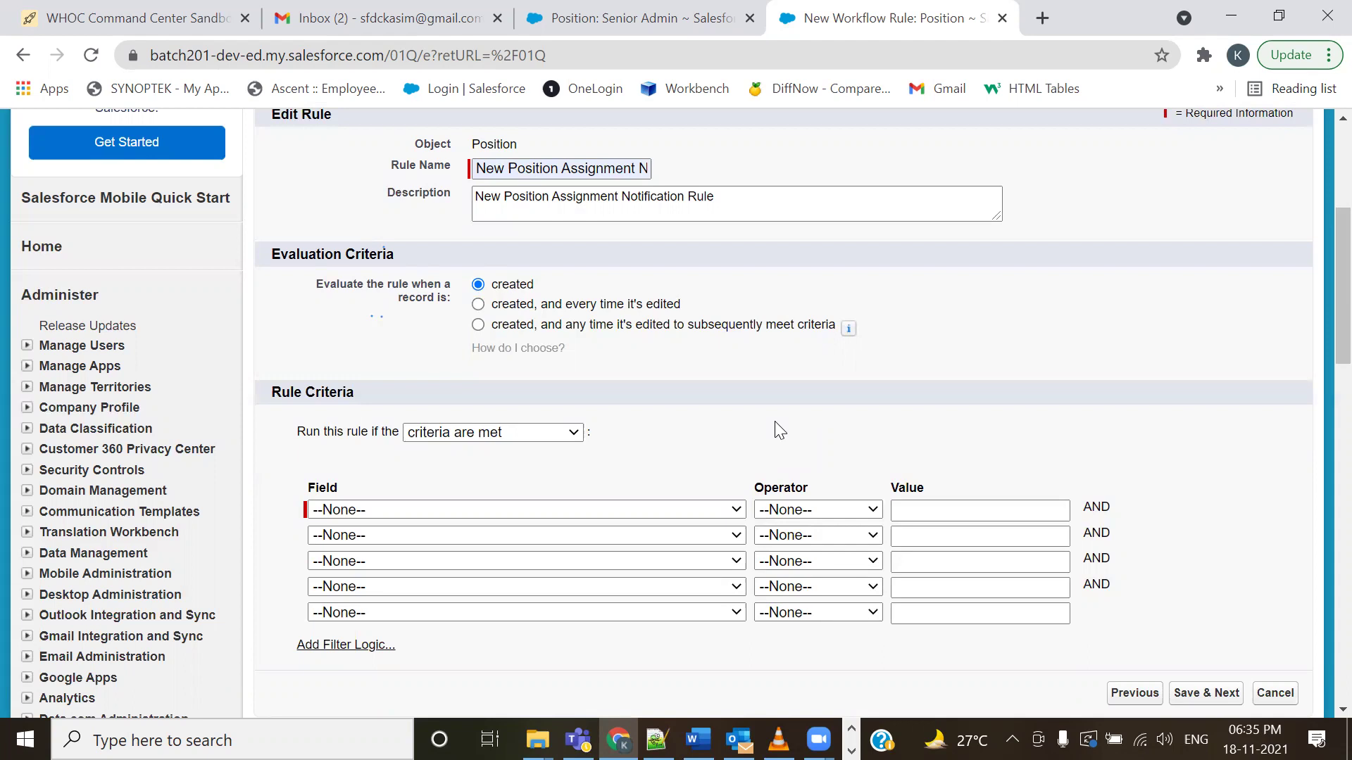
drag(356, 392, 277, 392)
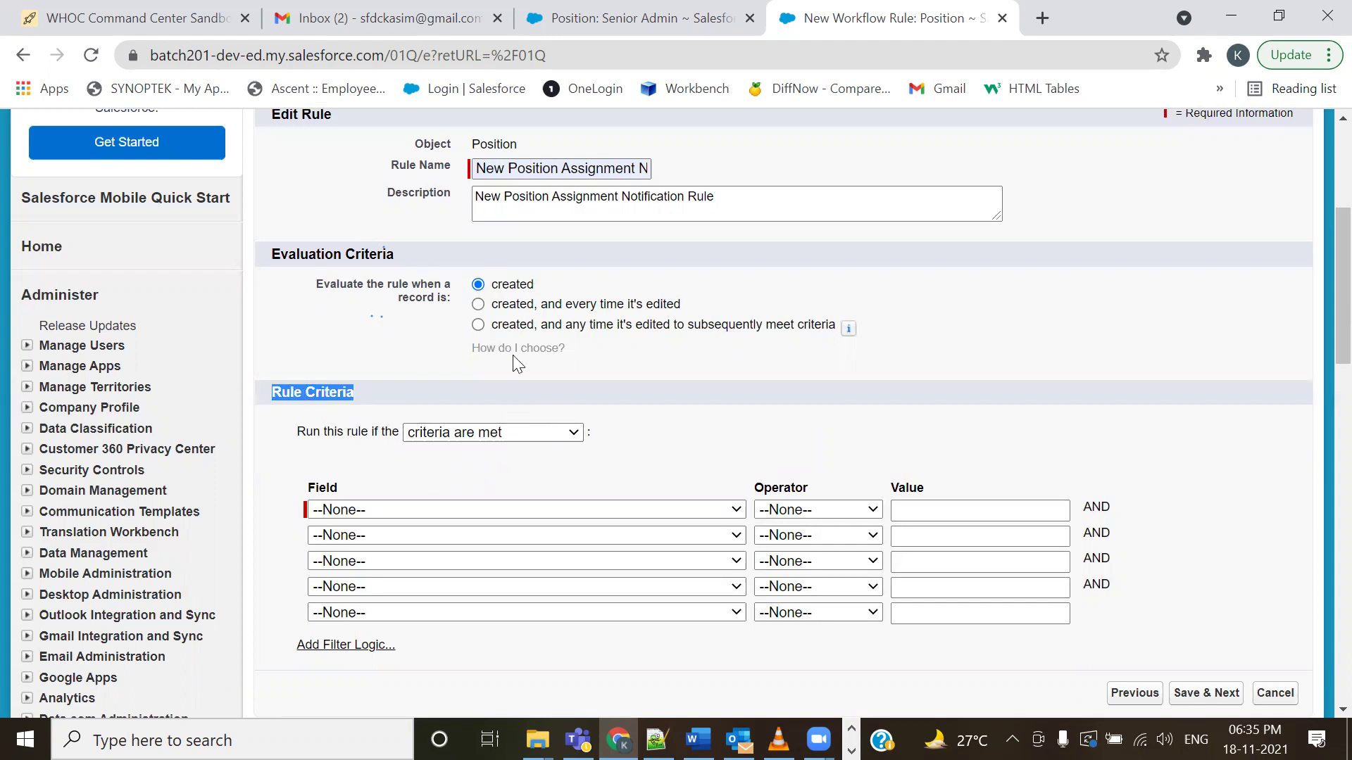
click(581, 17)
scroll(655, 390, up, 3)
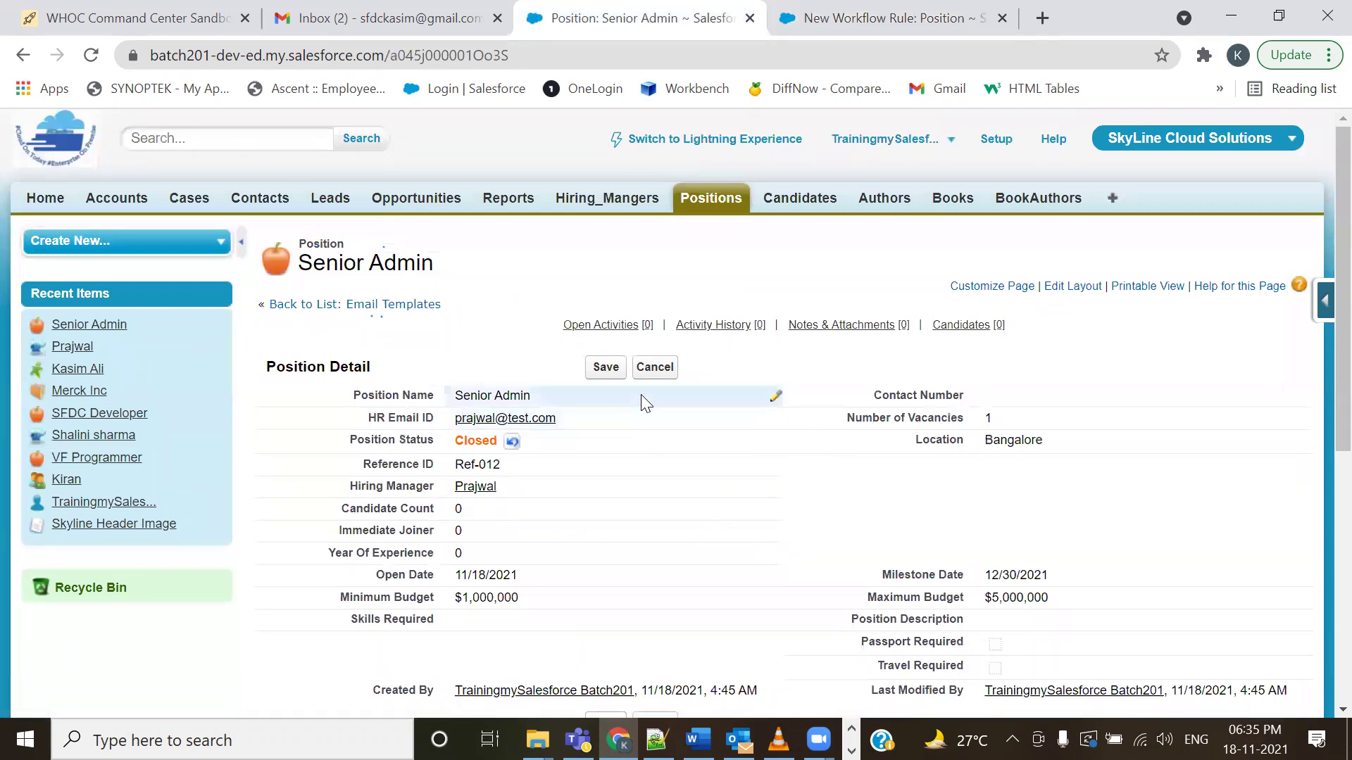
click(712, 198)
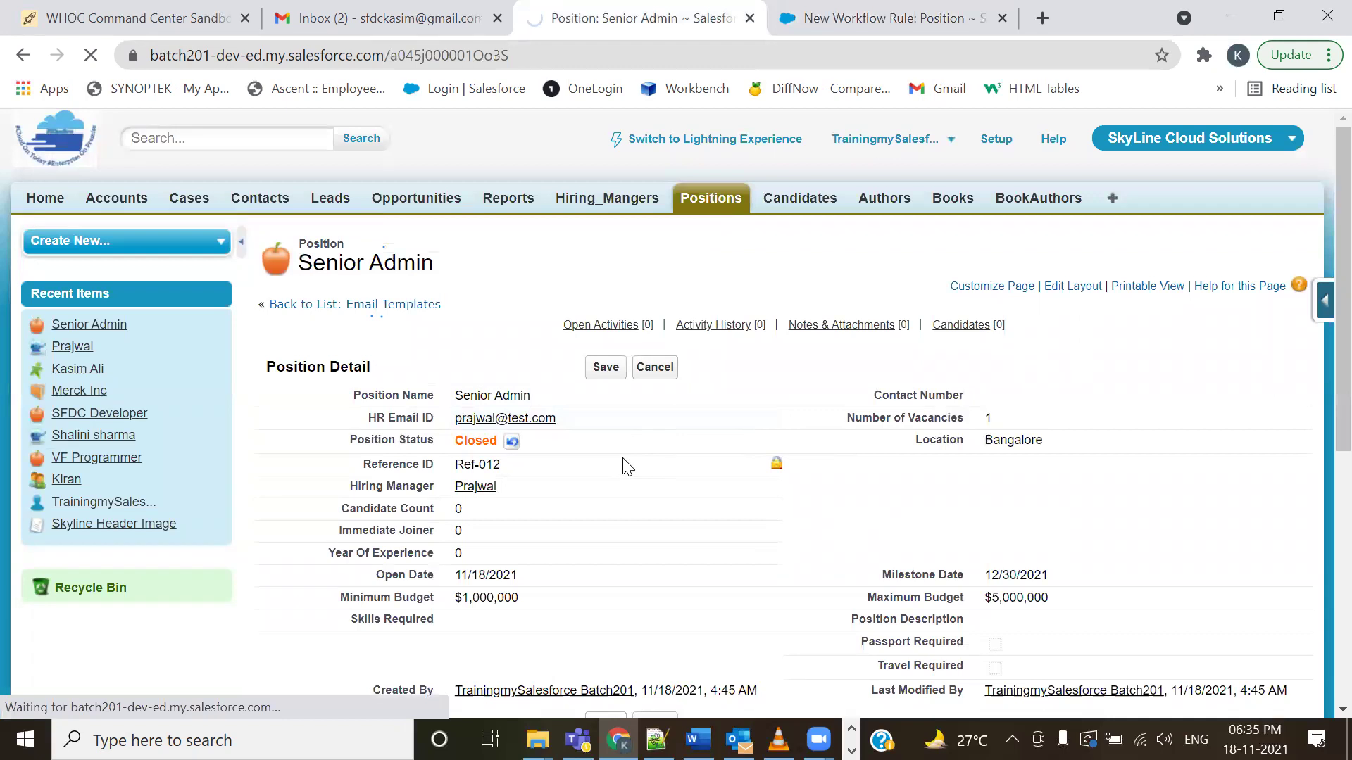
click(599, 357)
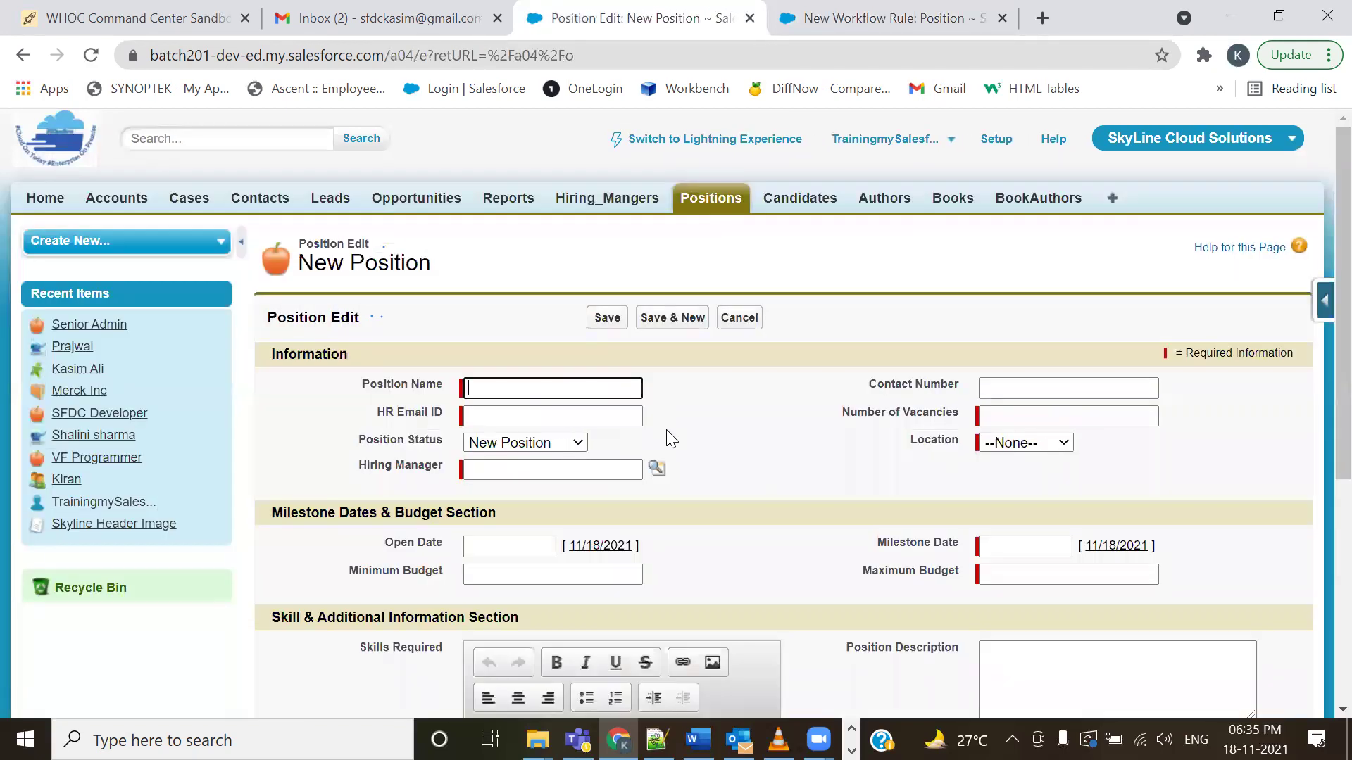
scroll(669, 430, down, 3)
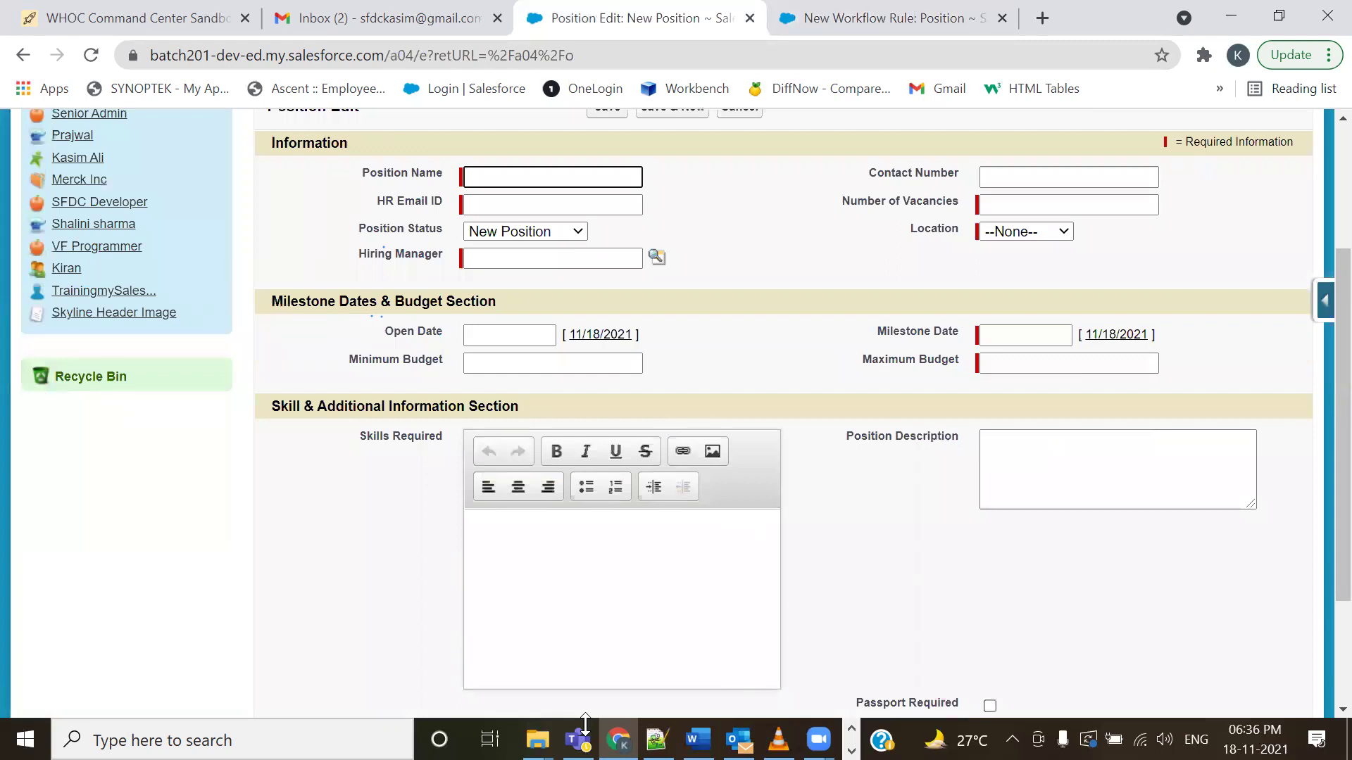
- Set the workflow rule's first criterion to Position: HR Email ID not equal to an empty value
click(1177, 594)
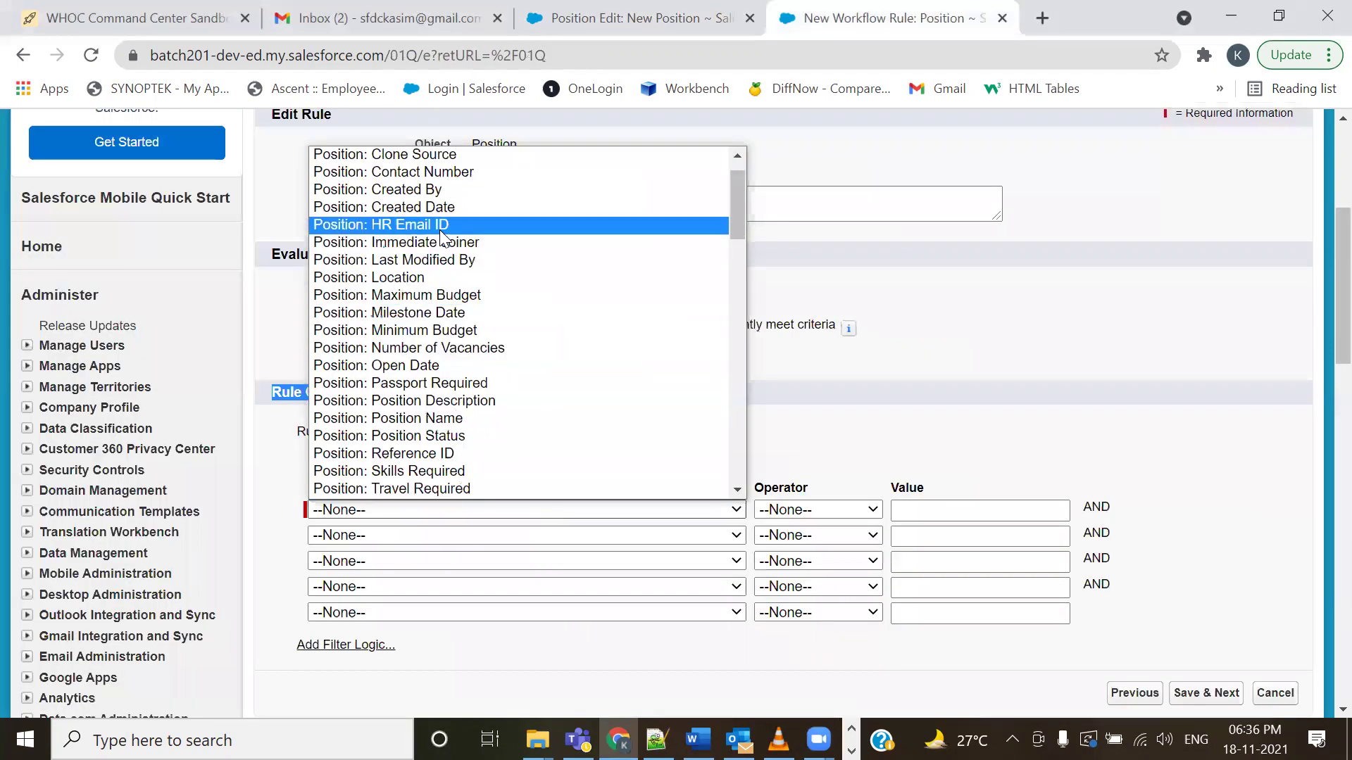
click(441, 231)
click(828, 509)
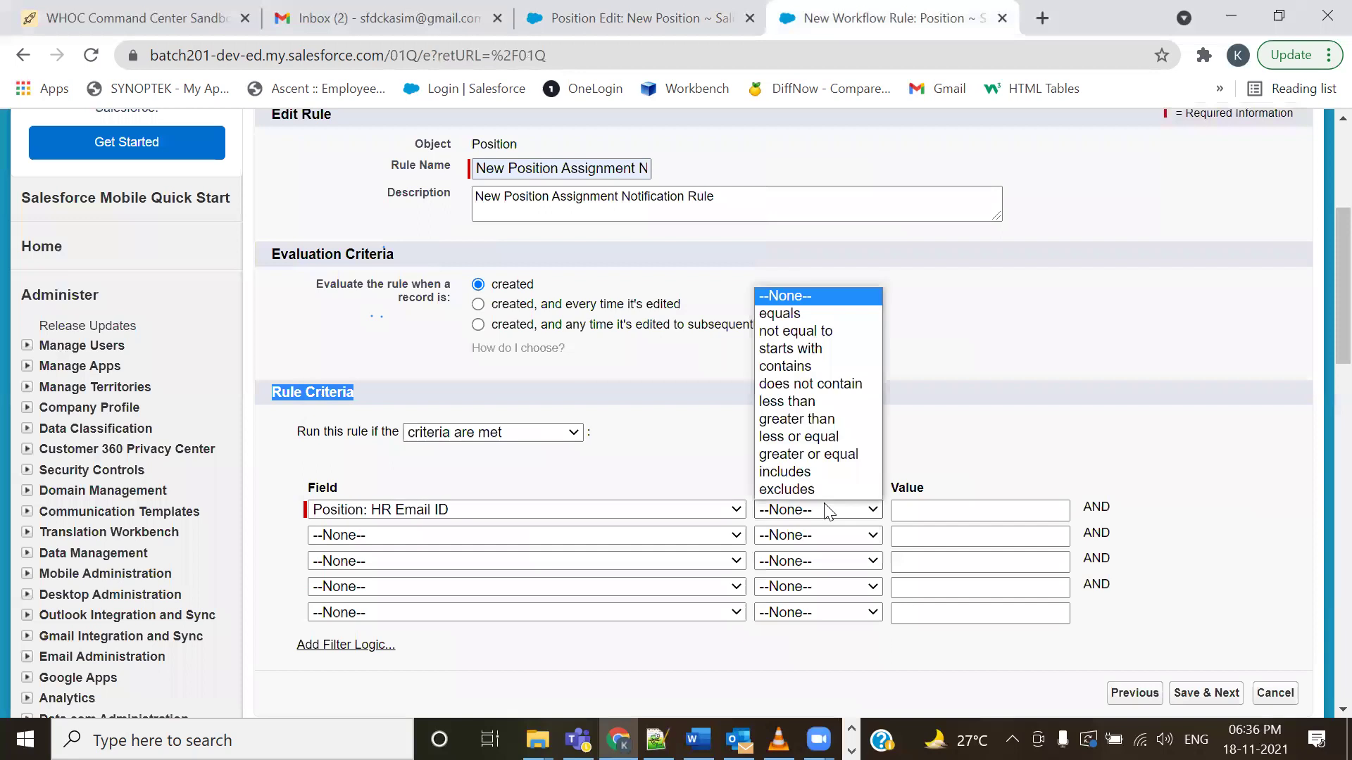
click(848, 328)
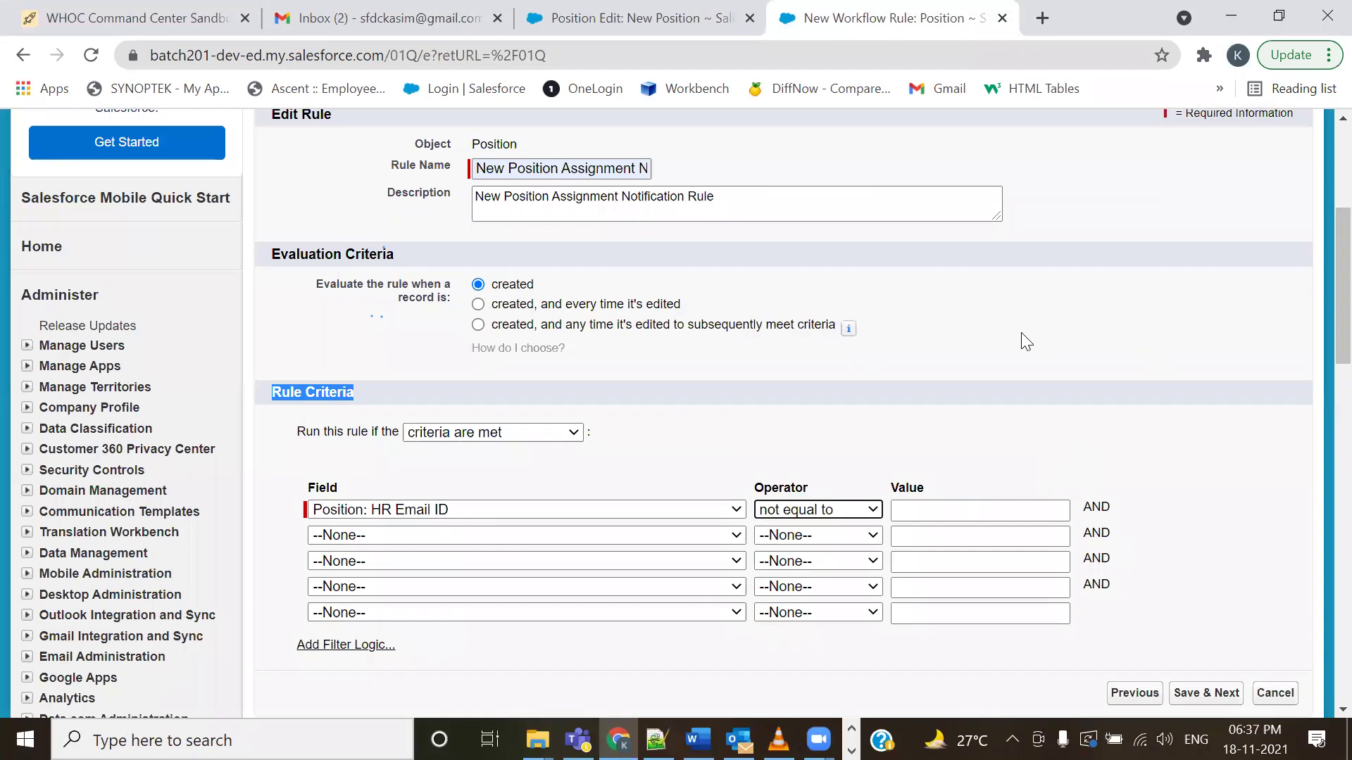
- Review the required fields and Position Status on the blank New Position form for further rule criteria
click(685, 16)
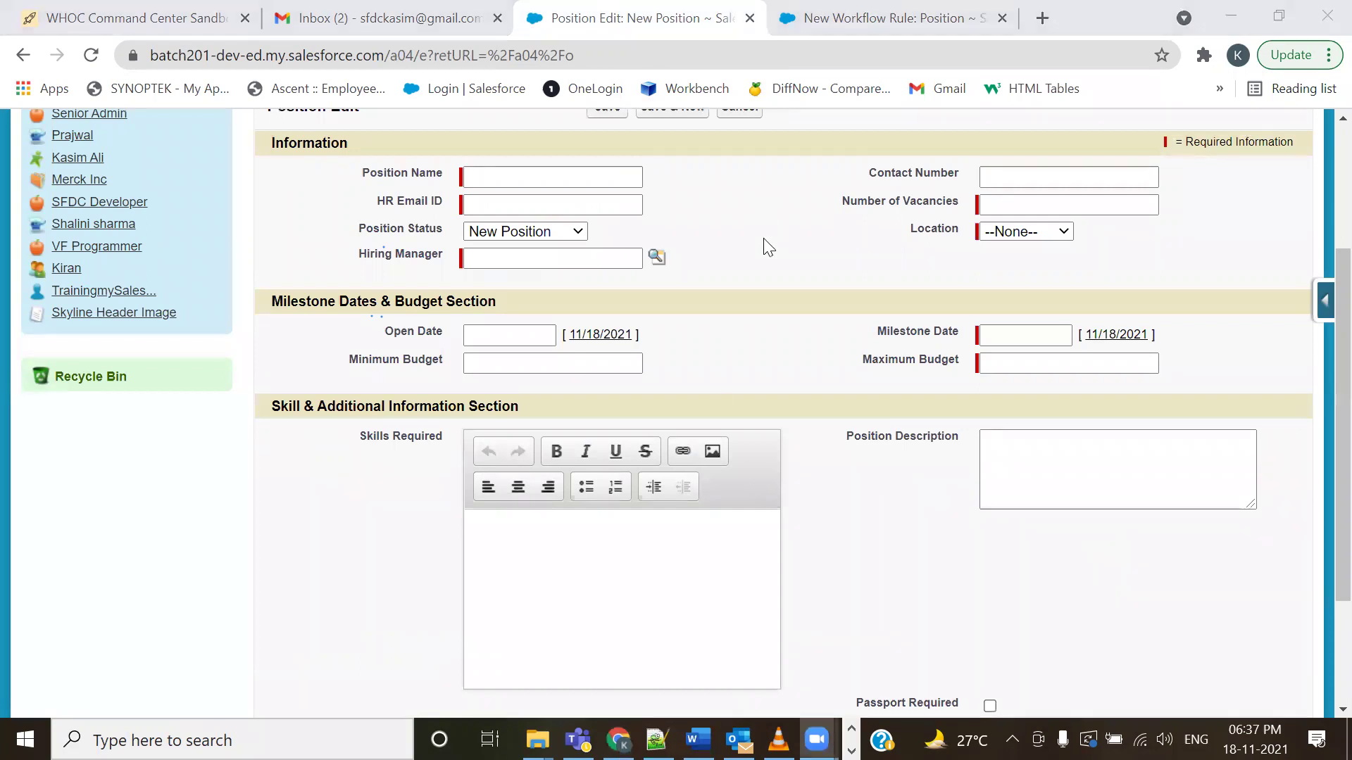
scroll(922, 247, down, 2)
scroll(956, 278, up, 2)
scroll(956, 278, down, 2)
scroll(956, 278, up, 3)
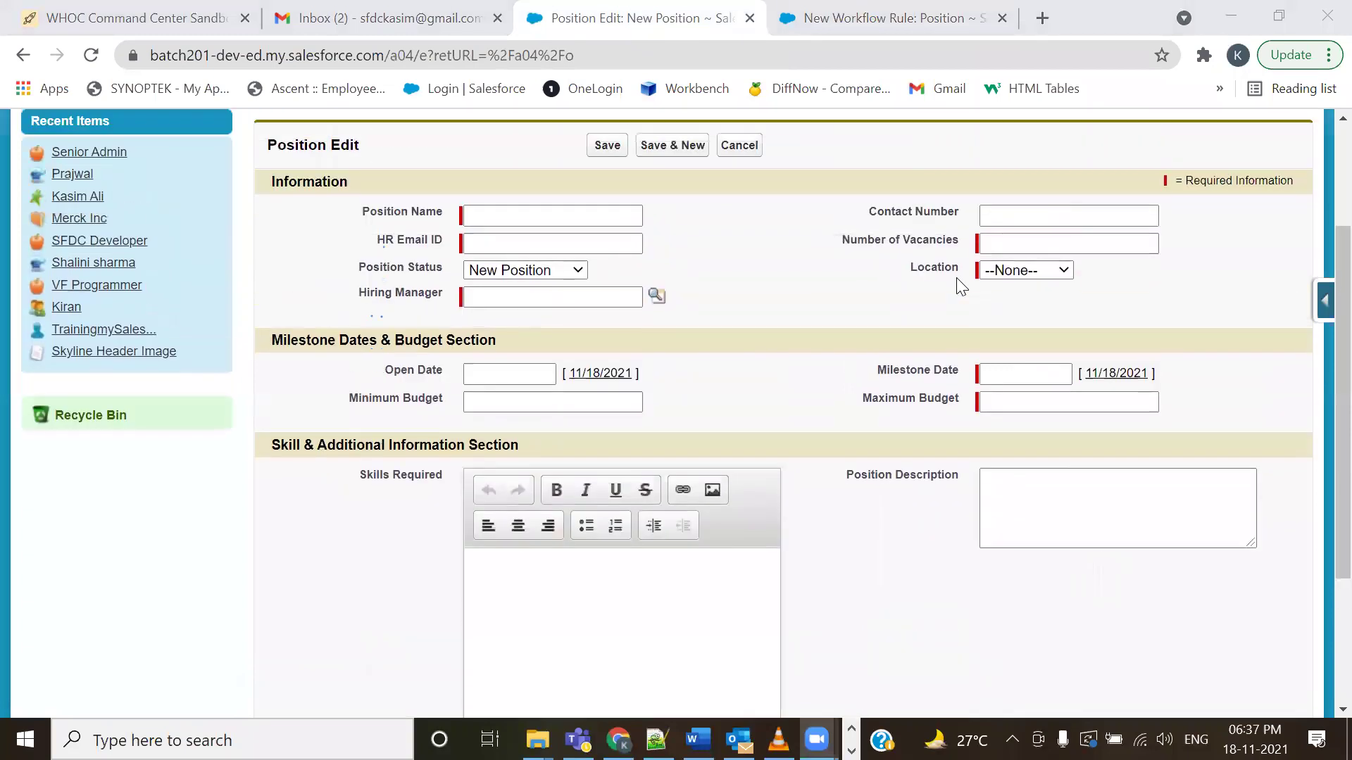
scroll(1318, 352, down, 1)
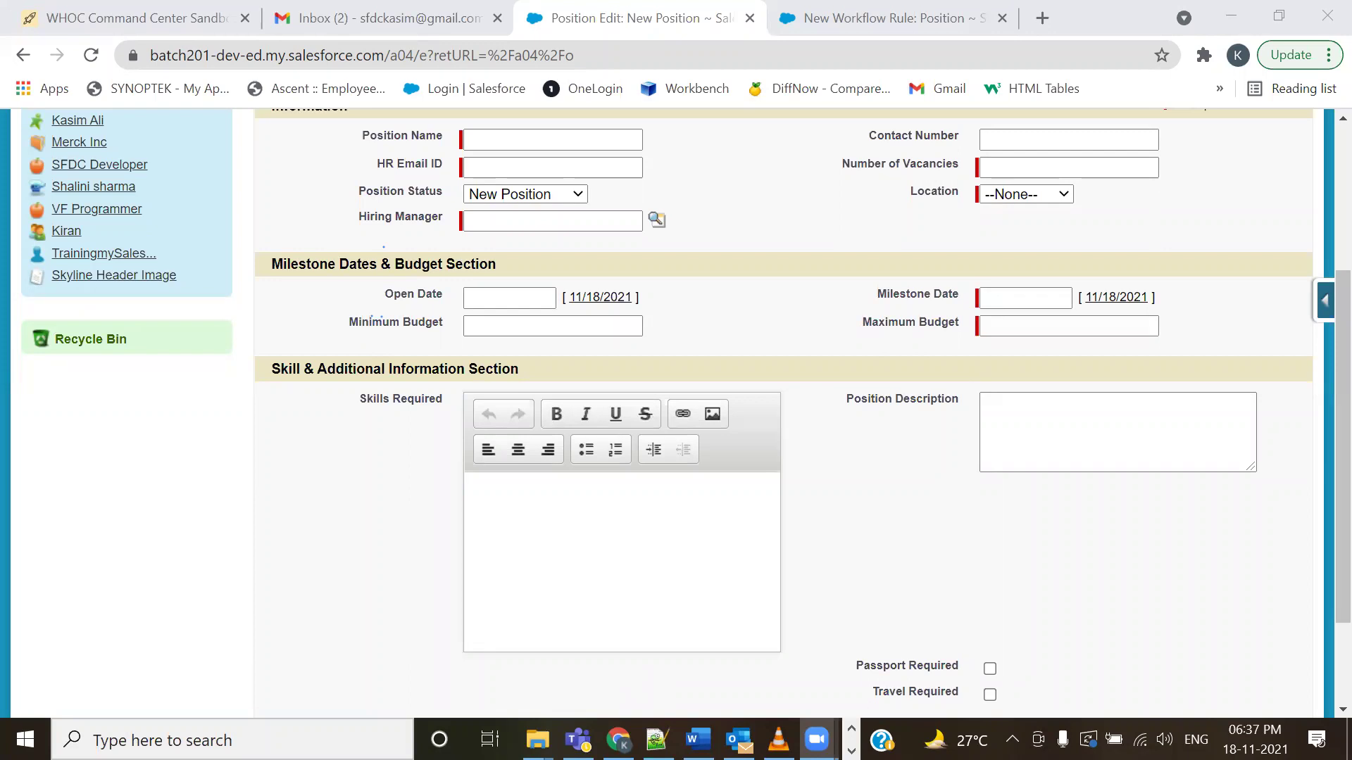
- Set the workflow rule's second criterion to Position: Position Status not equal to Closed, picking the value from the lookup
key(ctrl+Tab)
click(515, 537)
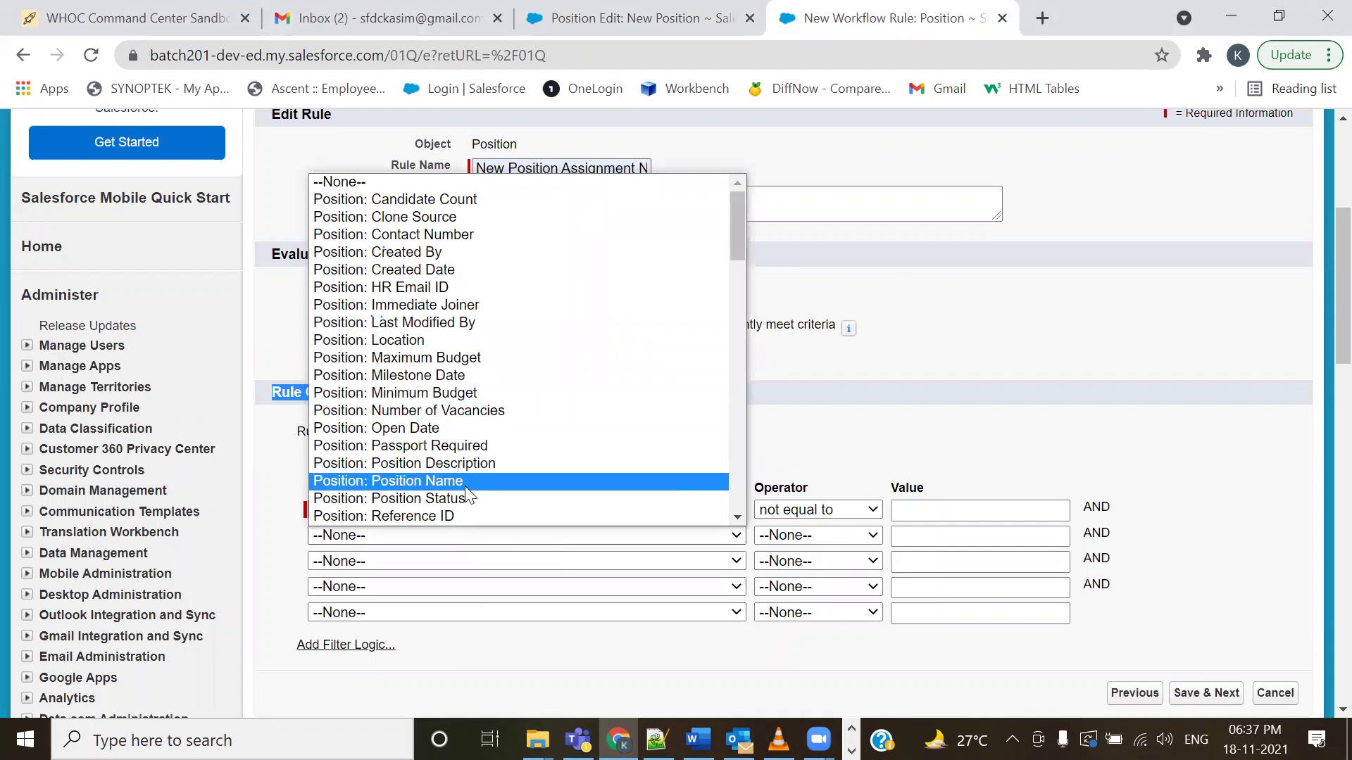
click(753, 539)
click(835, 337)
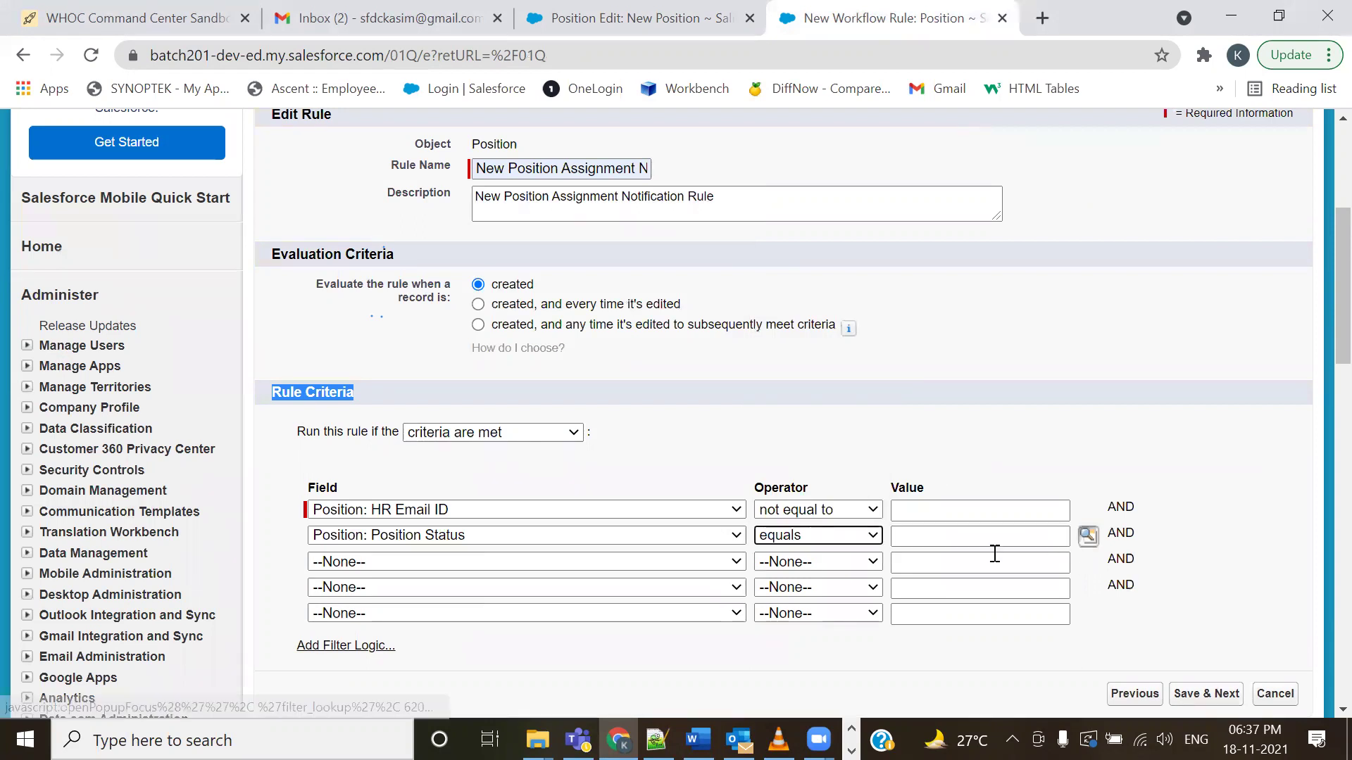
click(871, 541)
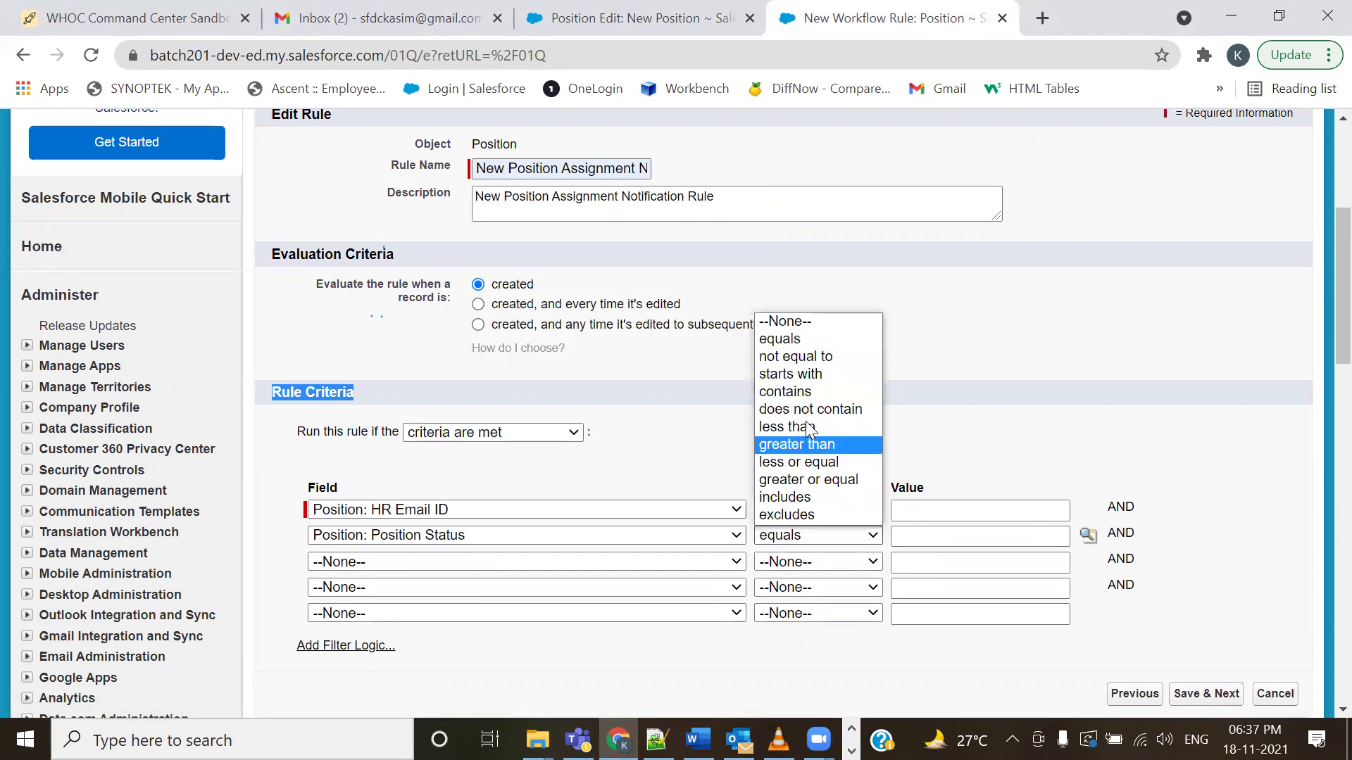
click(815, 356)
click(1088, 538)
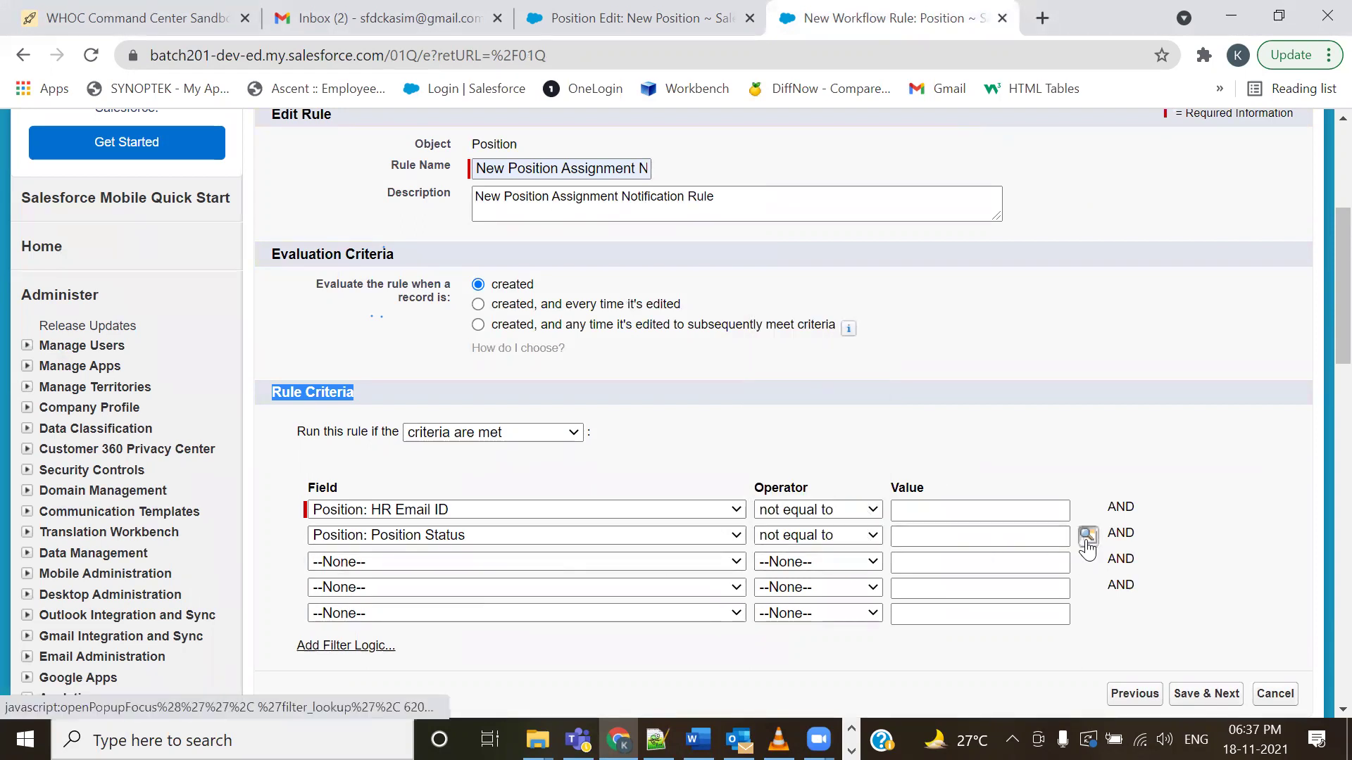
click(36, 321)
click(327, 361)
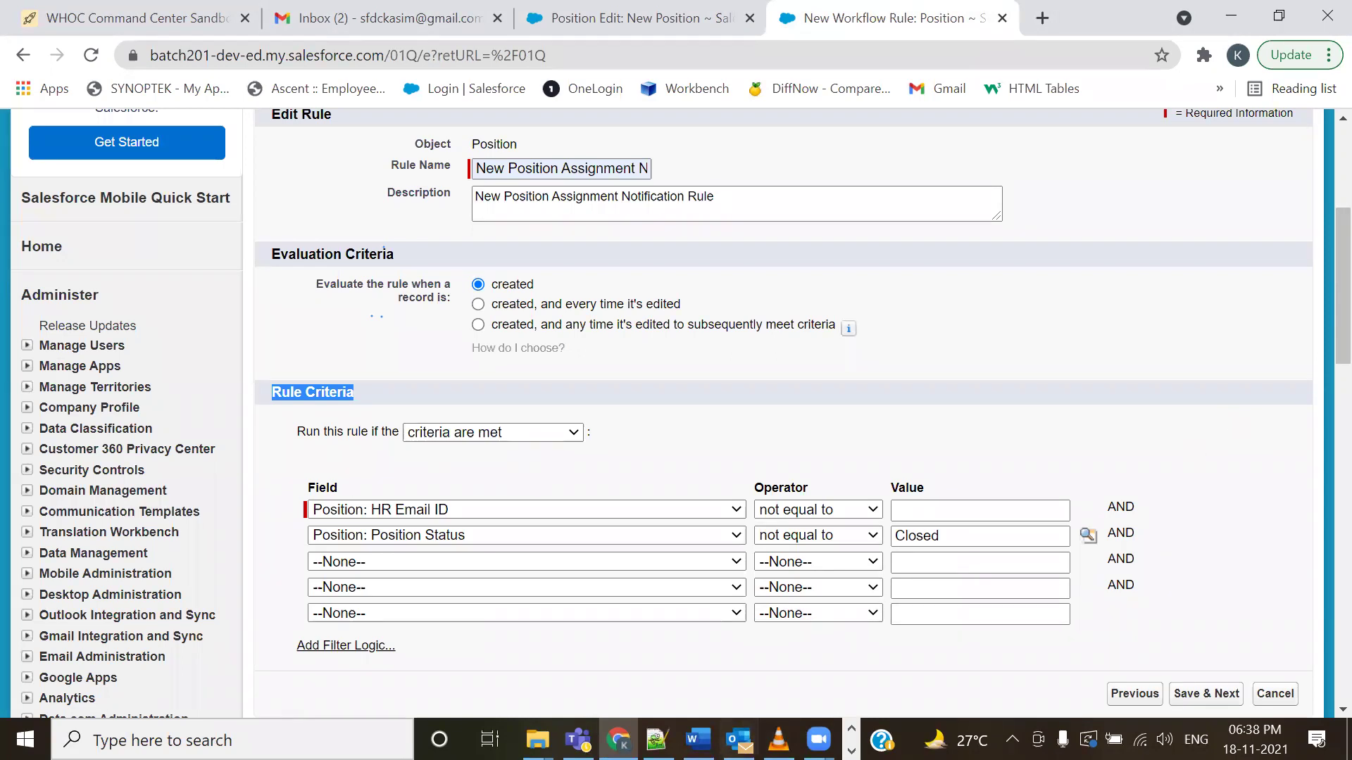
click(604, 456)
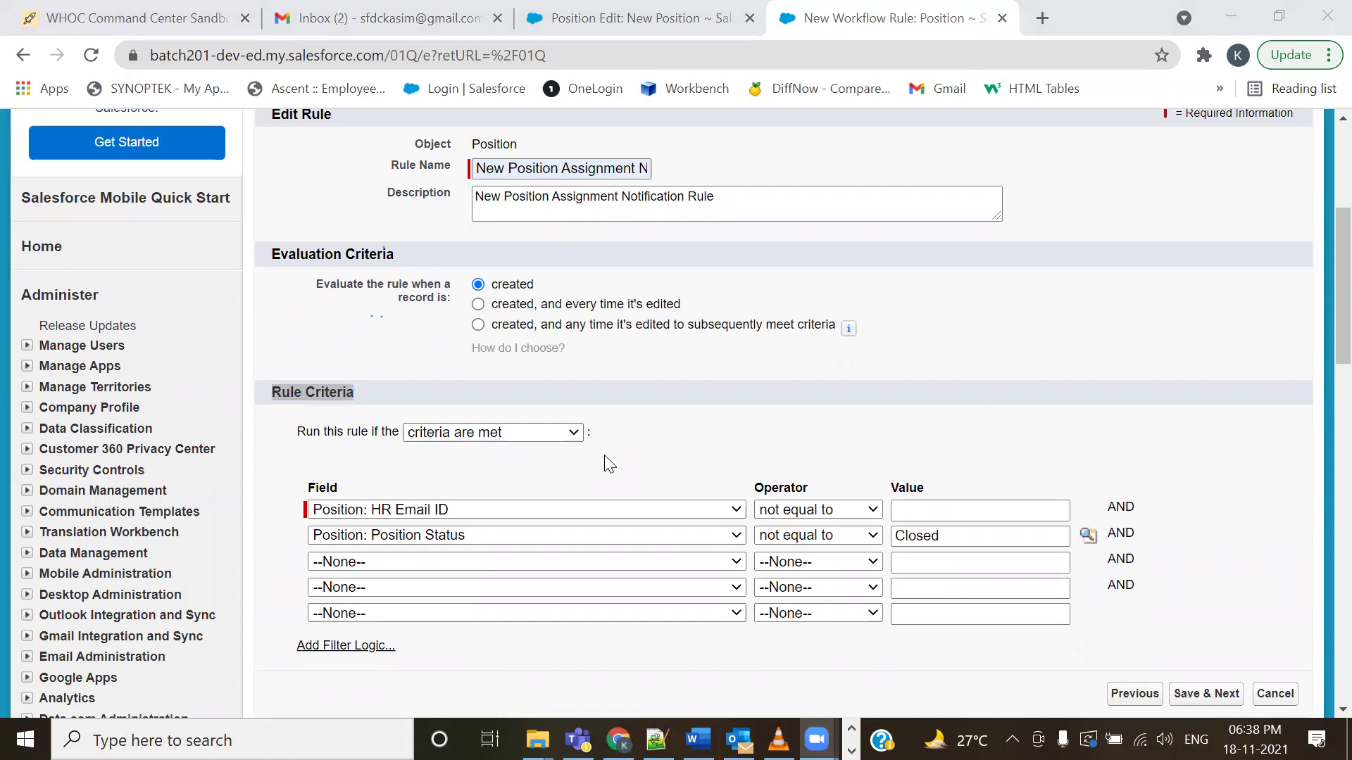
- Set the third rule criterion to Position: Position Status not equal to On Hold, using the picklist value lookup
click(626, 562)
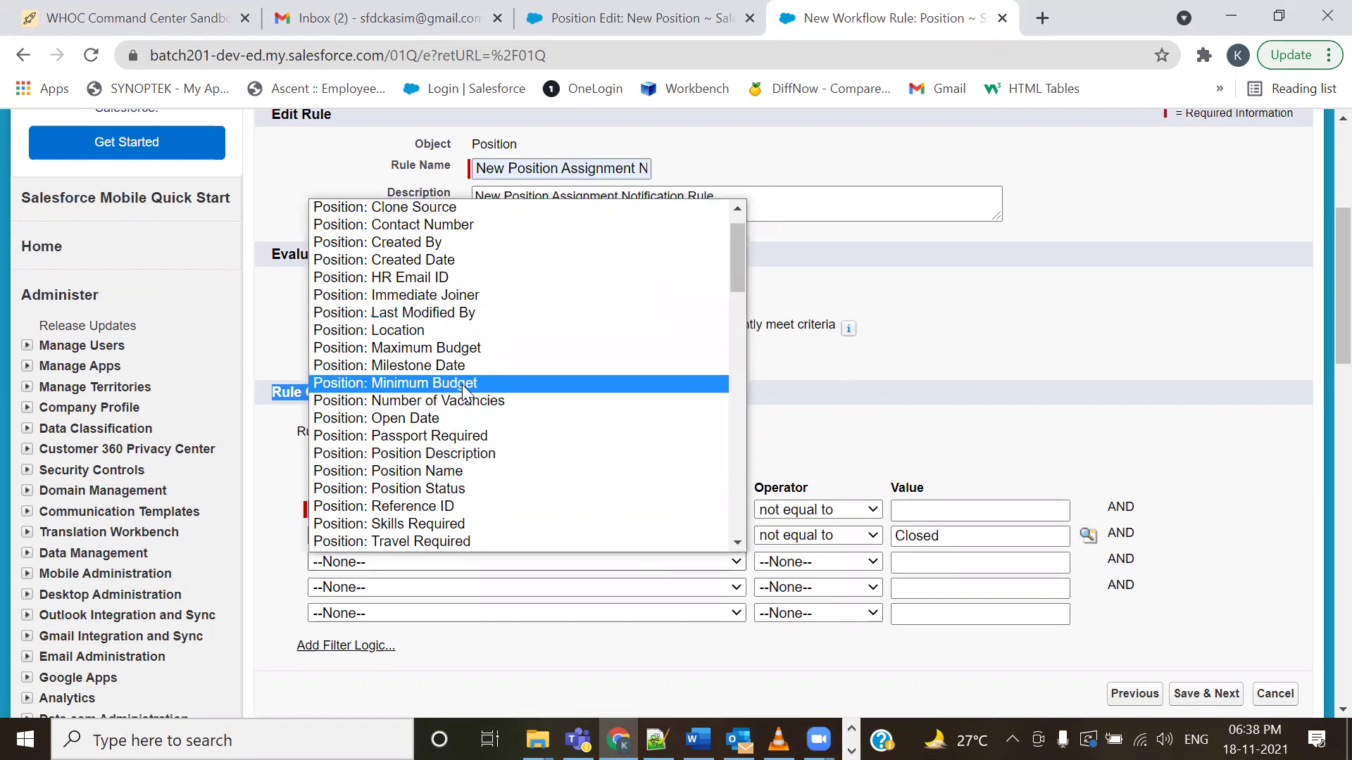
click(440, 487)
click(785, 563)
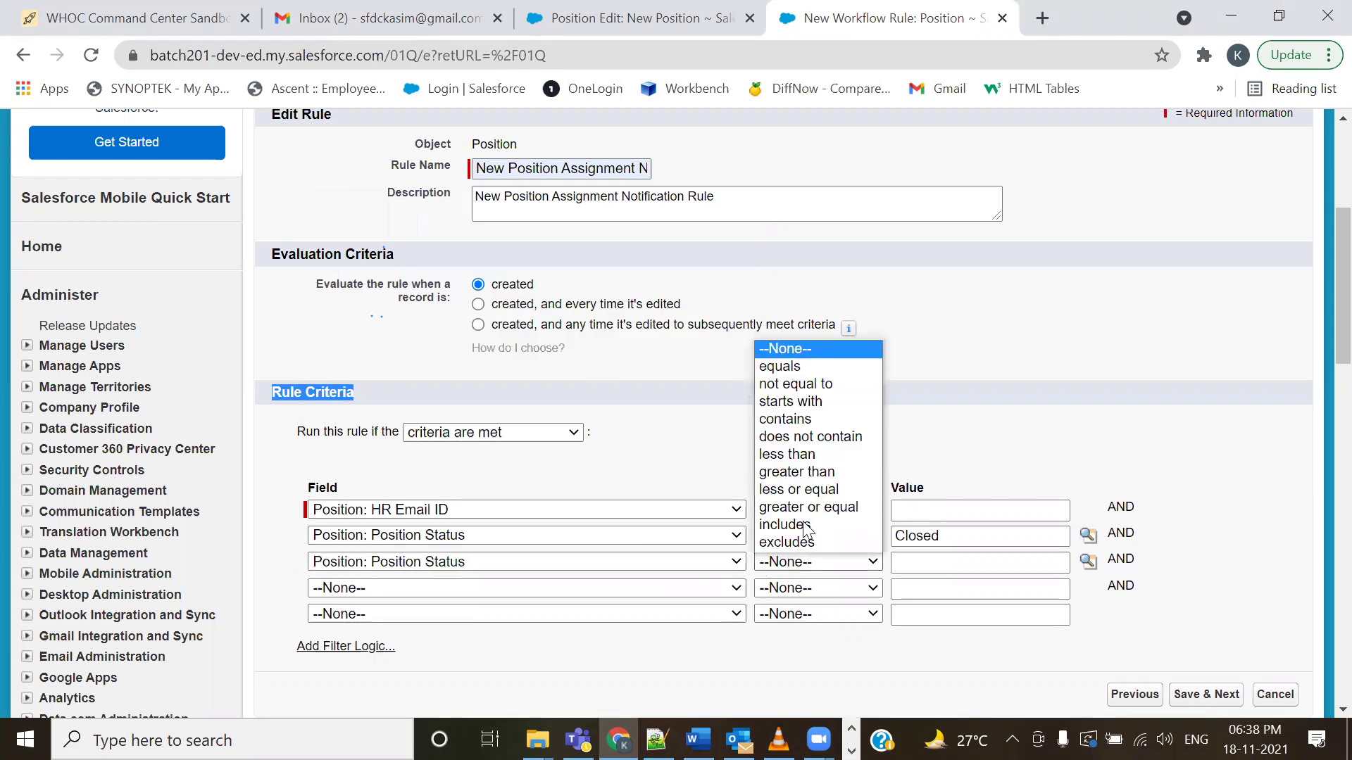
click(872, 389)
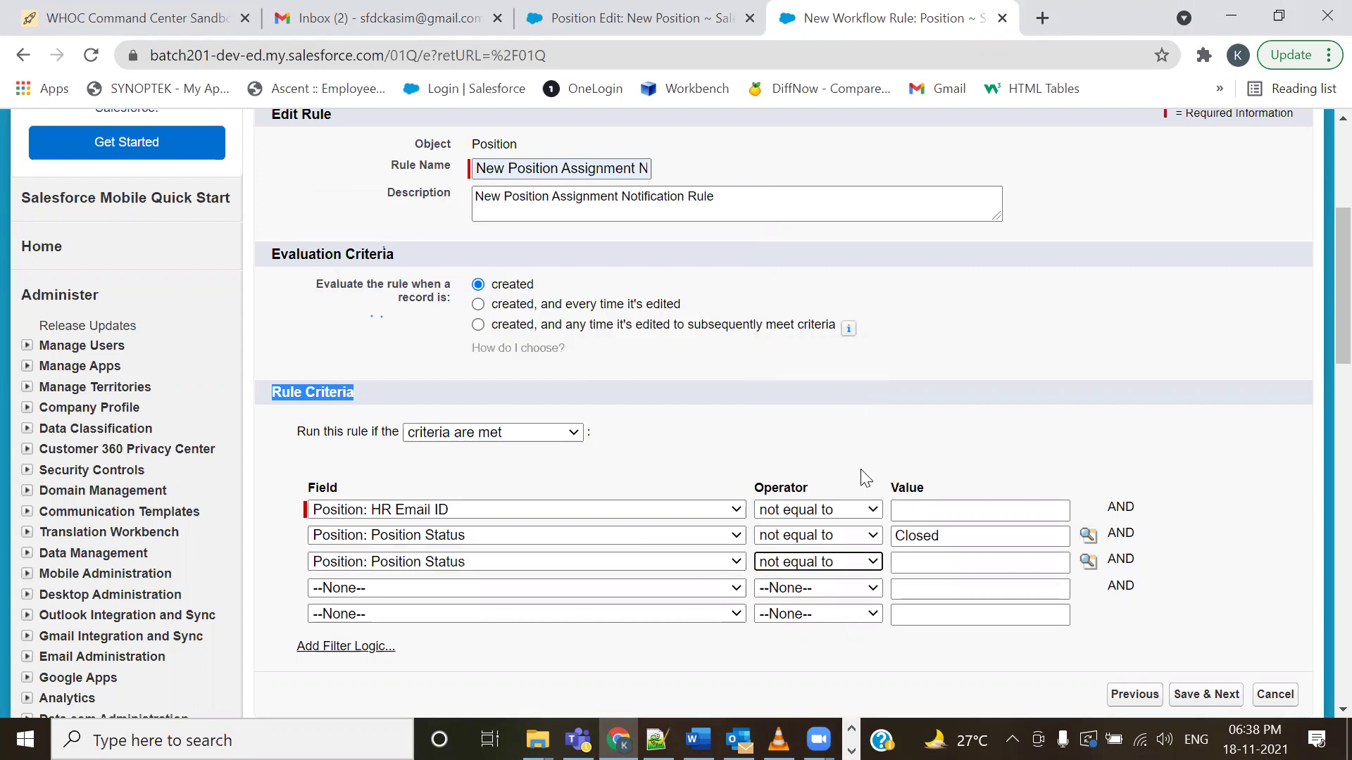
click(1089, 561)
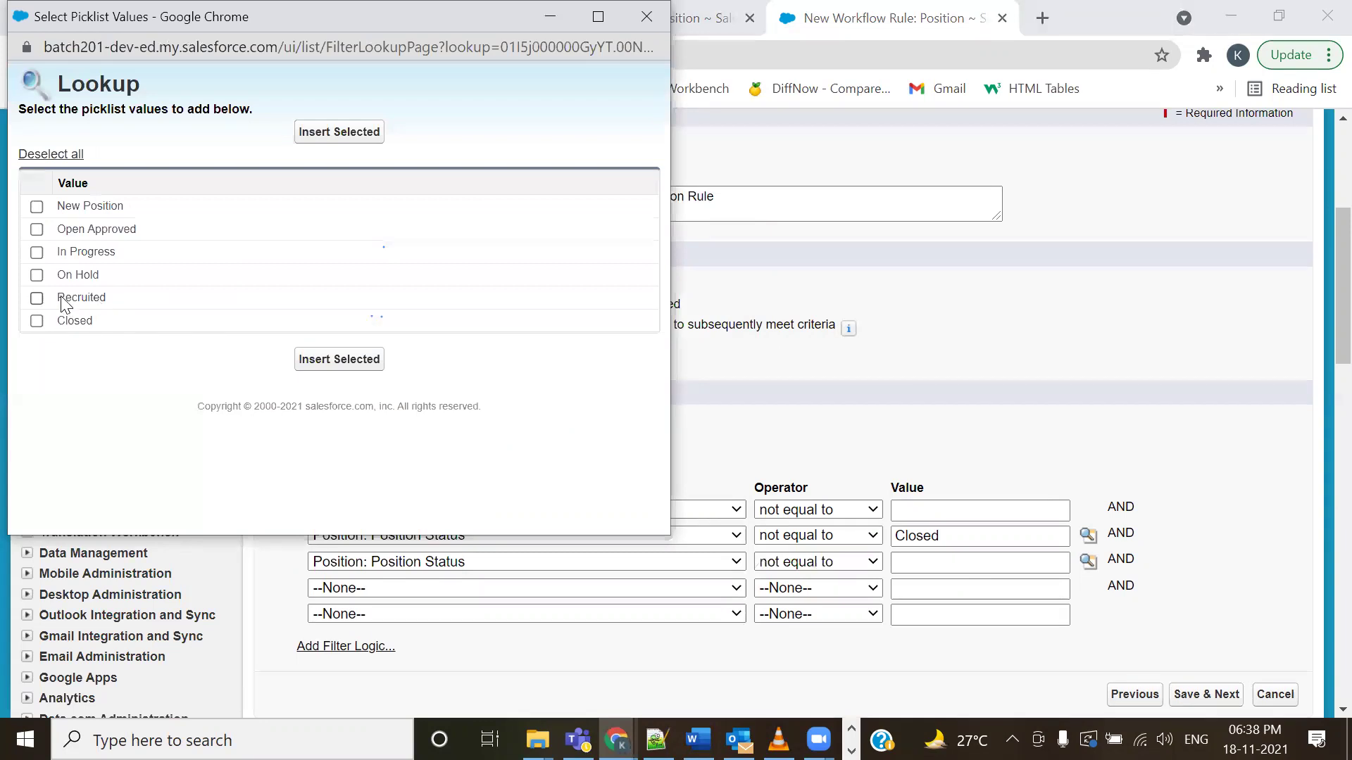
click(37, 276)
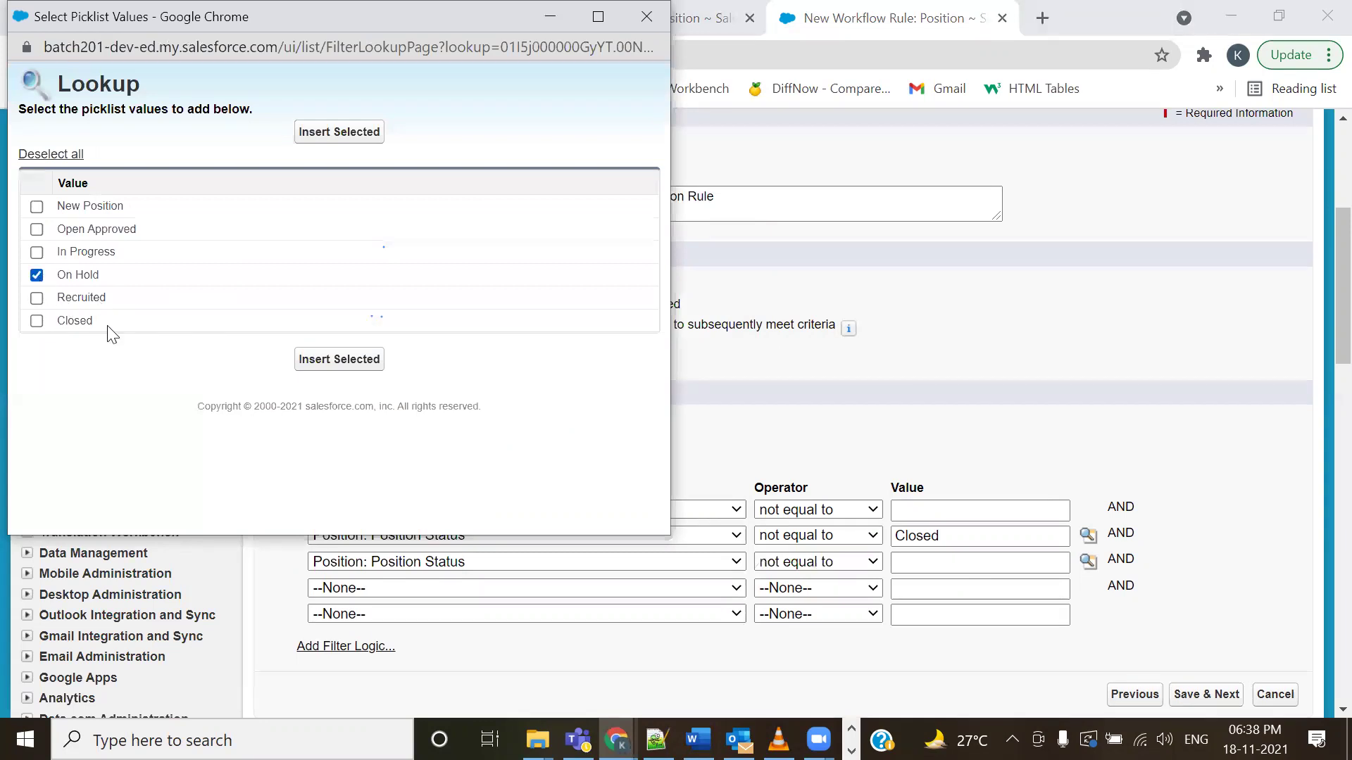
click(338, 359)
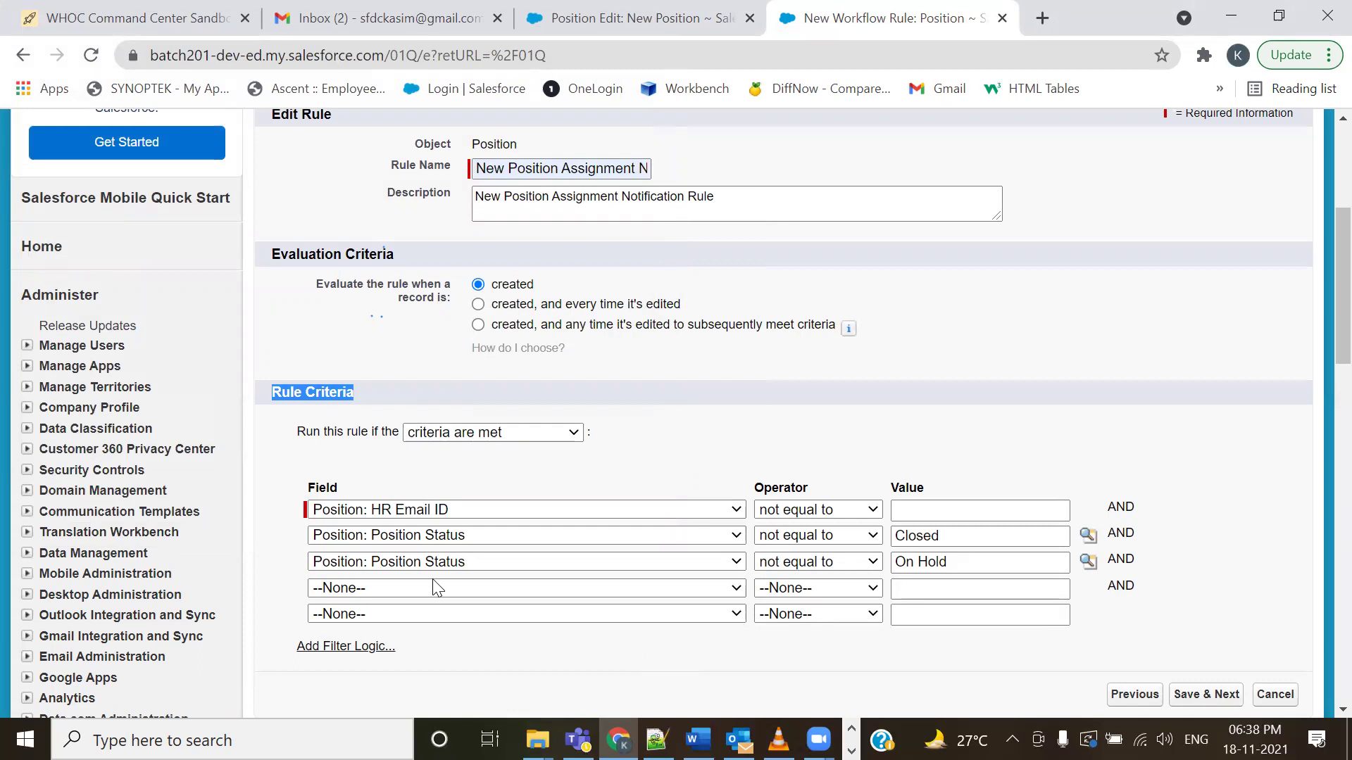
- Set the fourth rule criterion to Position: Position Status not equal to Recruited, using the picklist value lookup
click(468, 589)
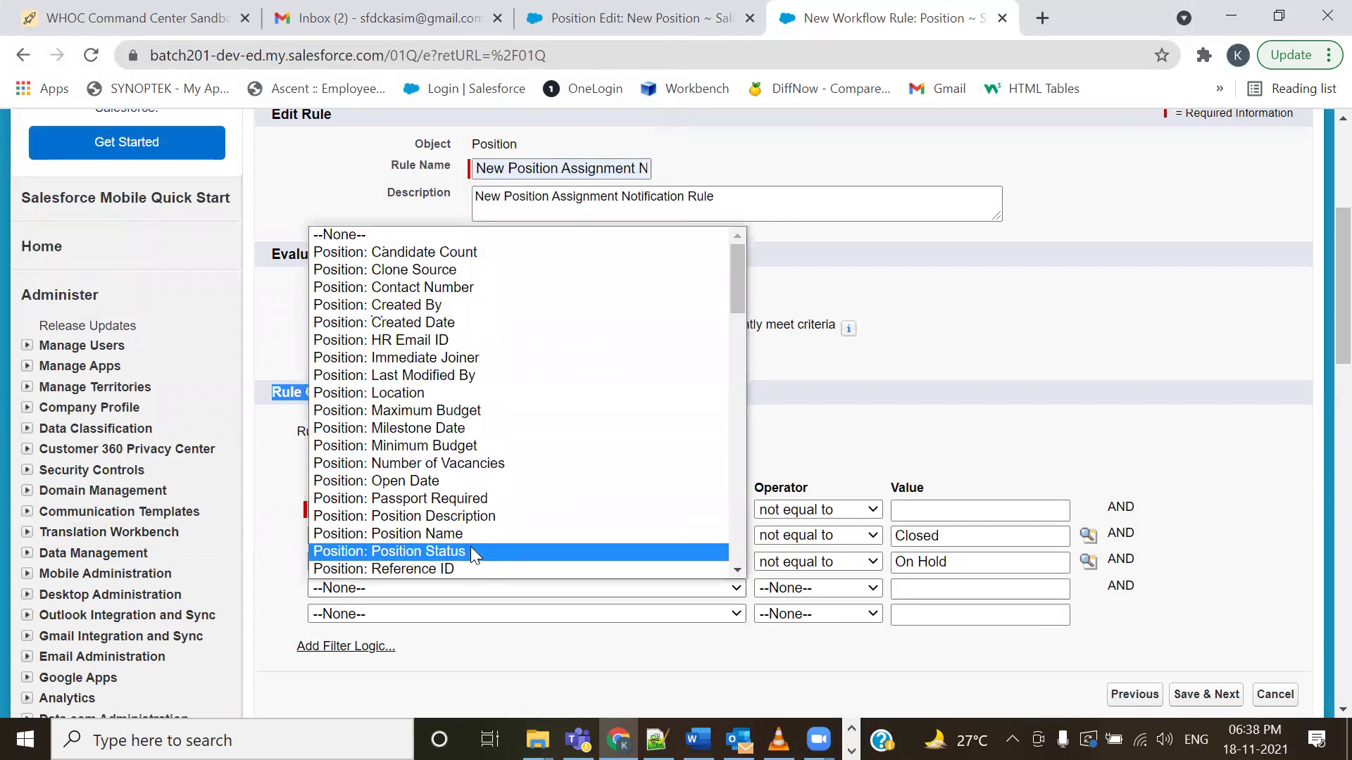
click(470, 552)
click(872, 591)
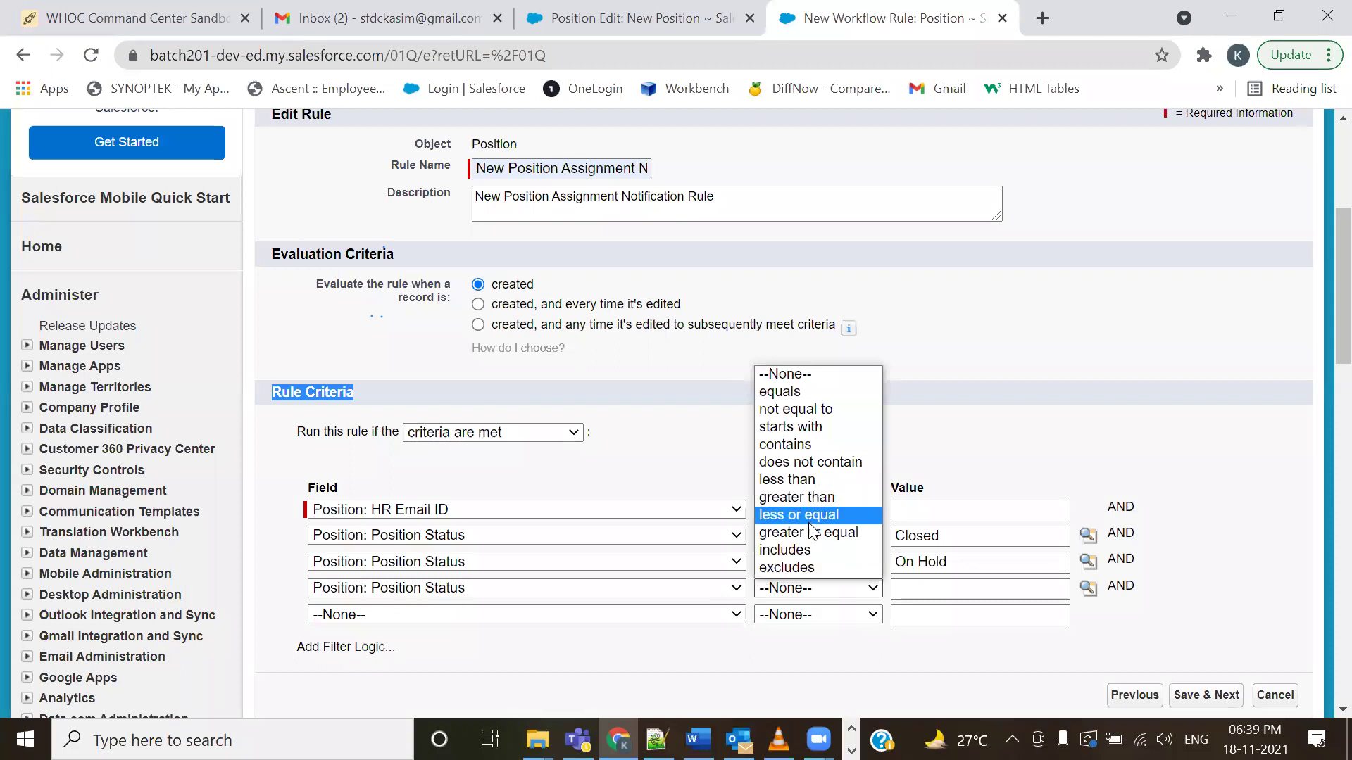
click(810, 409)
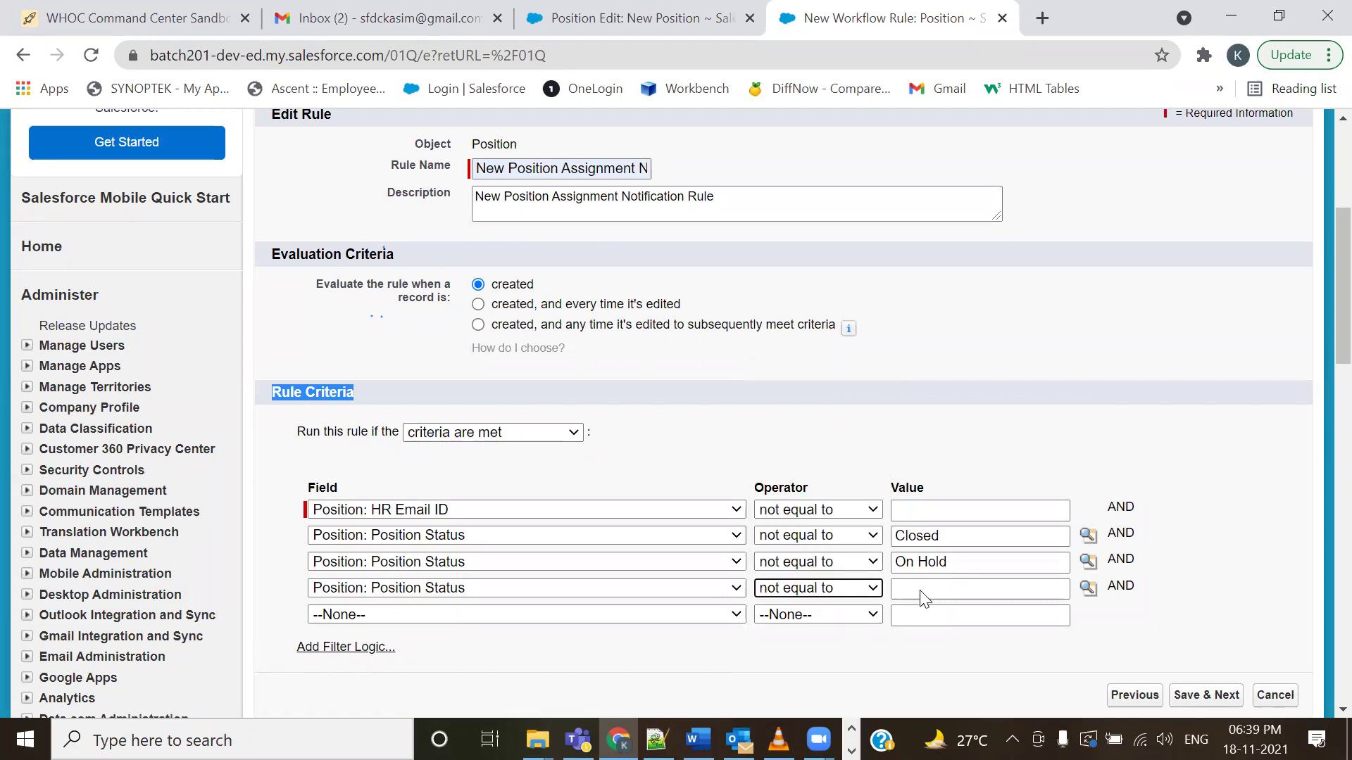
click(1088, 588)
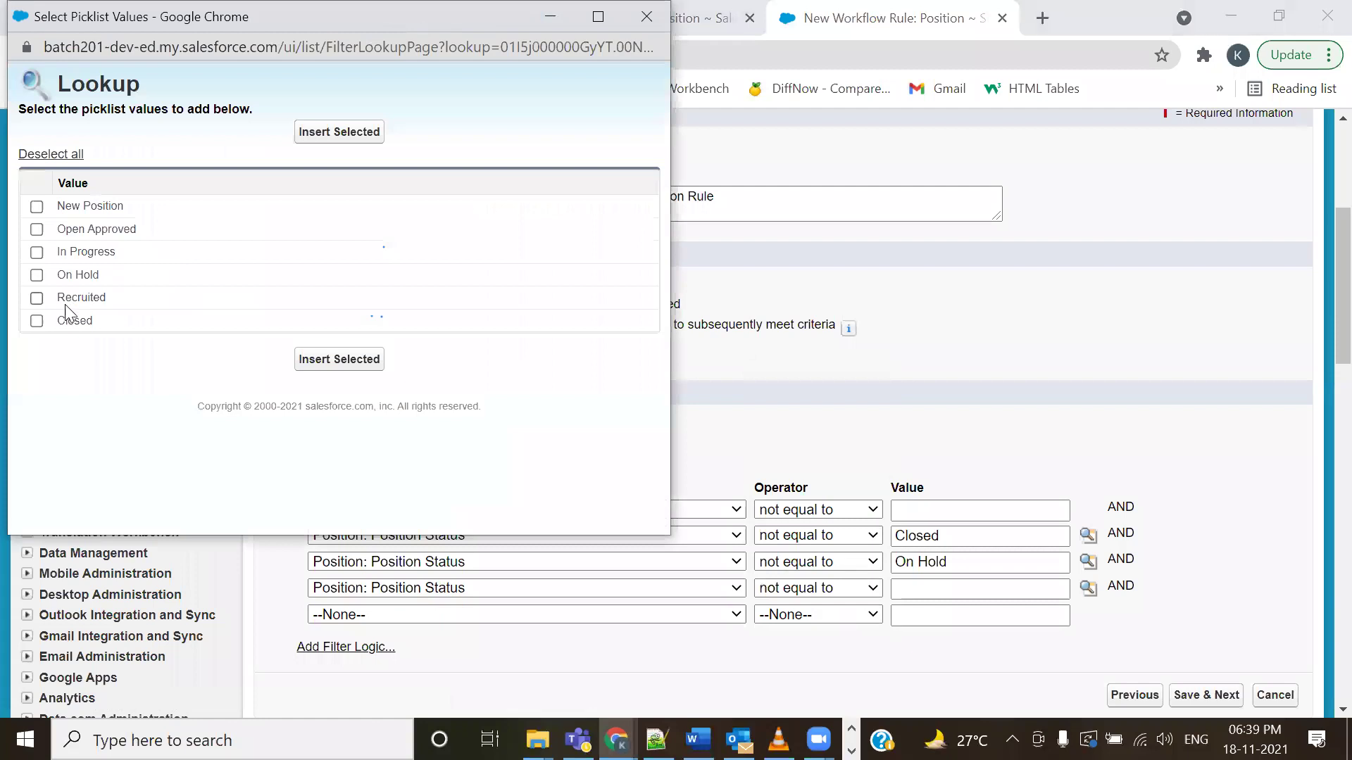
click(36, 298)
click(325, 361)
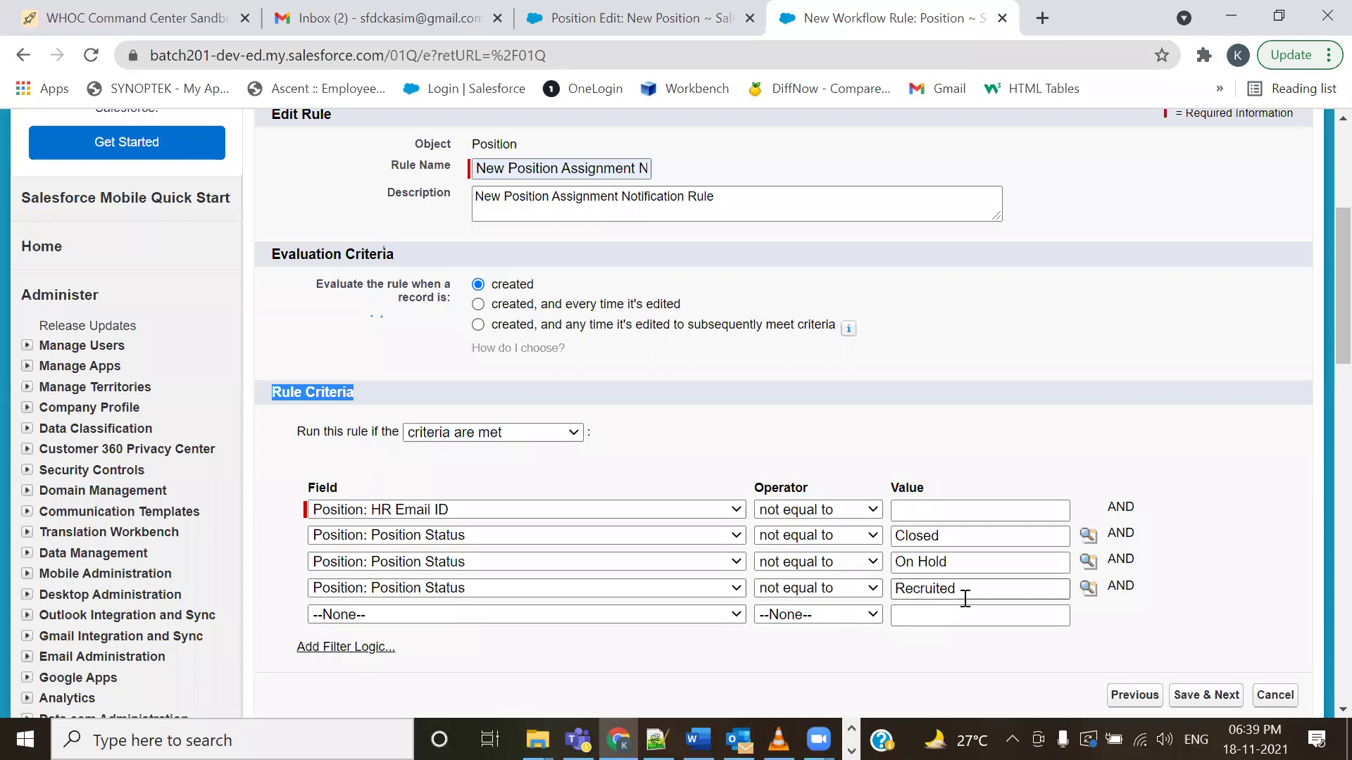
scroll(1318, 301, down, 3)
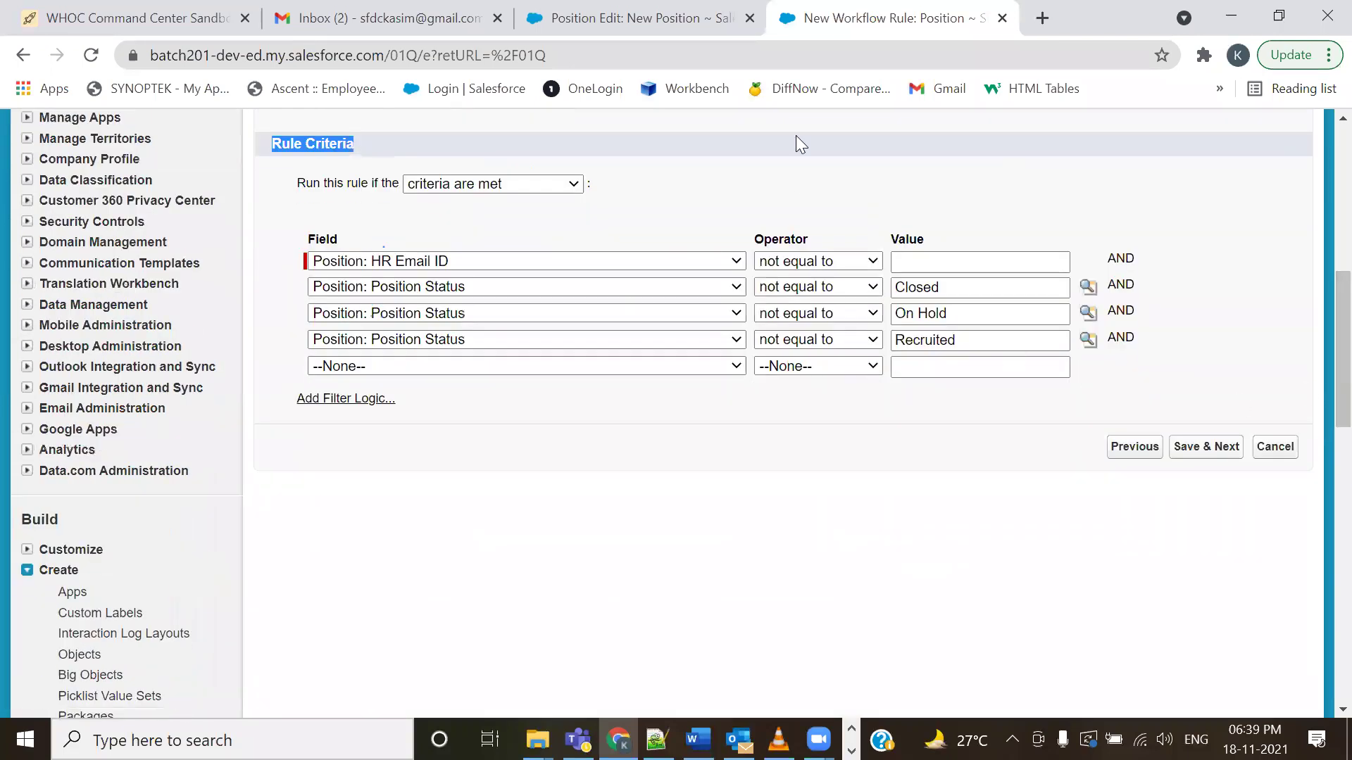
- Check the rule criteria against the New Position form, and save them to continue to the workflow actions
click(576, 10)
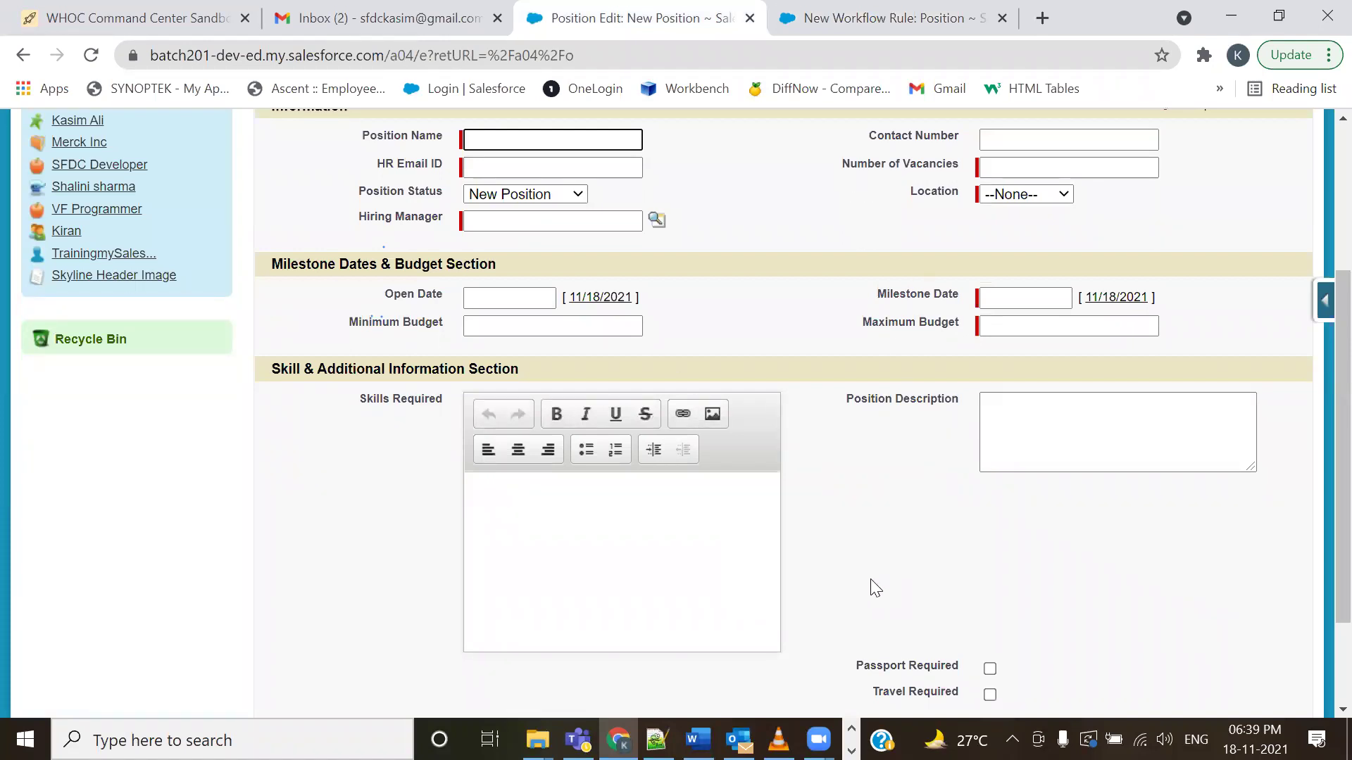
click(877, 19)
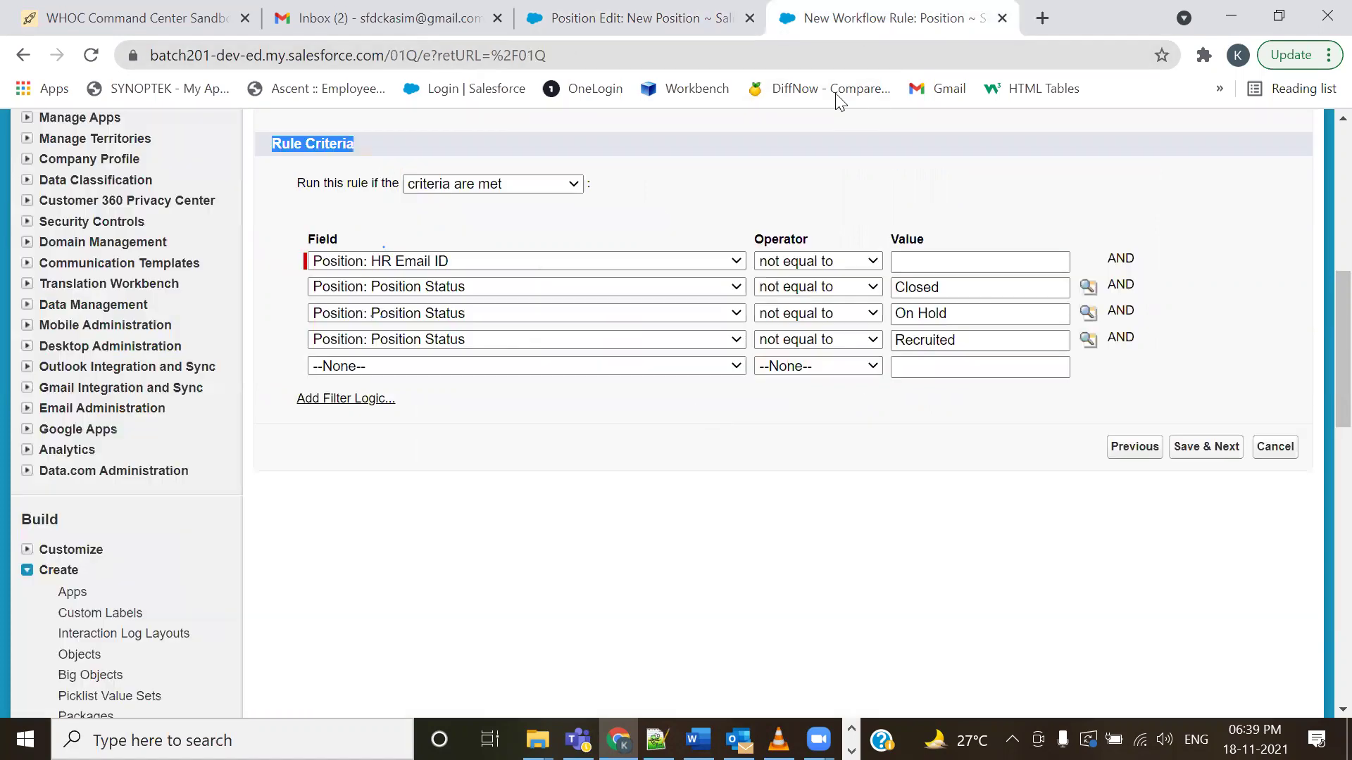
click(661, 491)
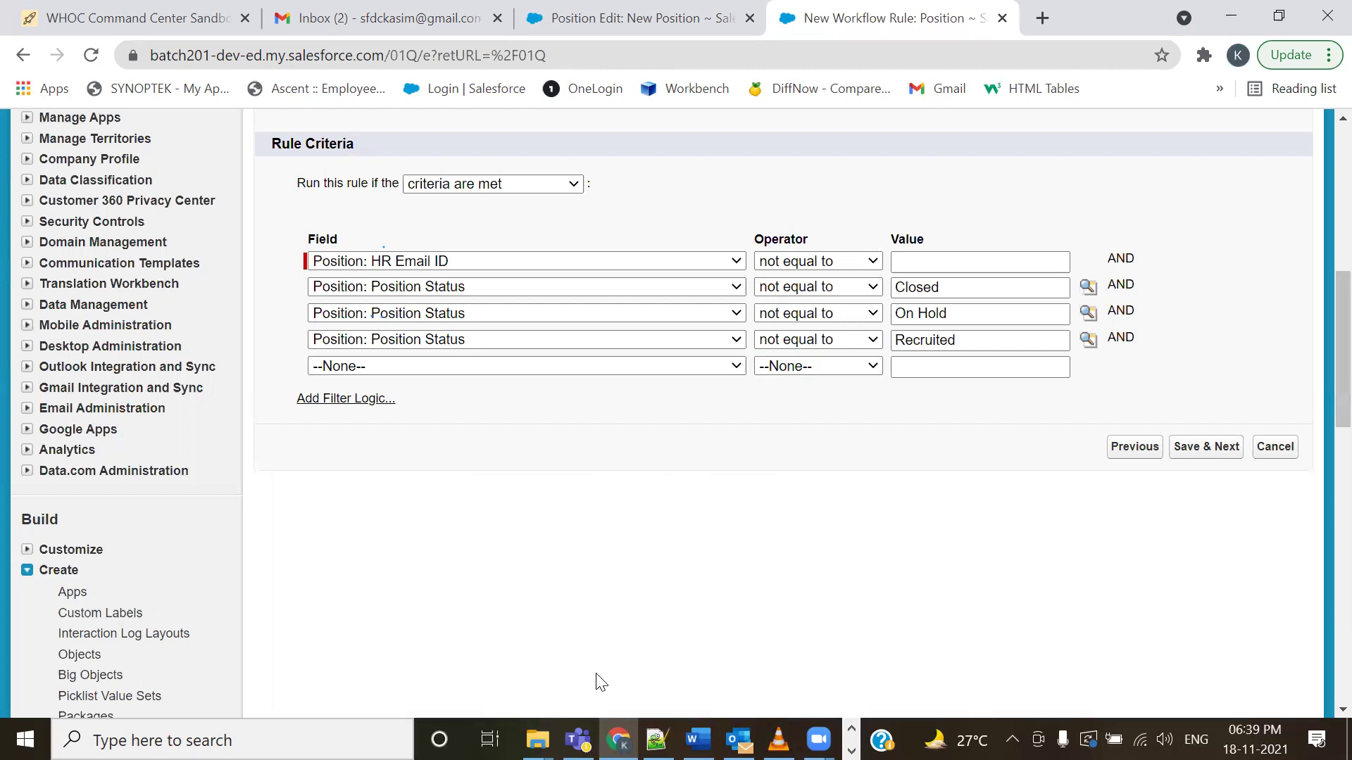
mouse_move(294, 219)
mouse_down()
mouse_move(522, 413)
mouse_move(1153, 400)
mouse_up()
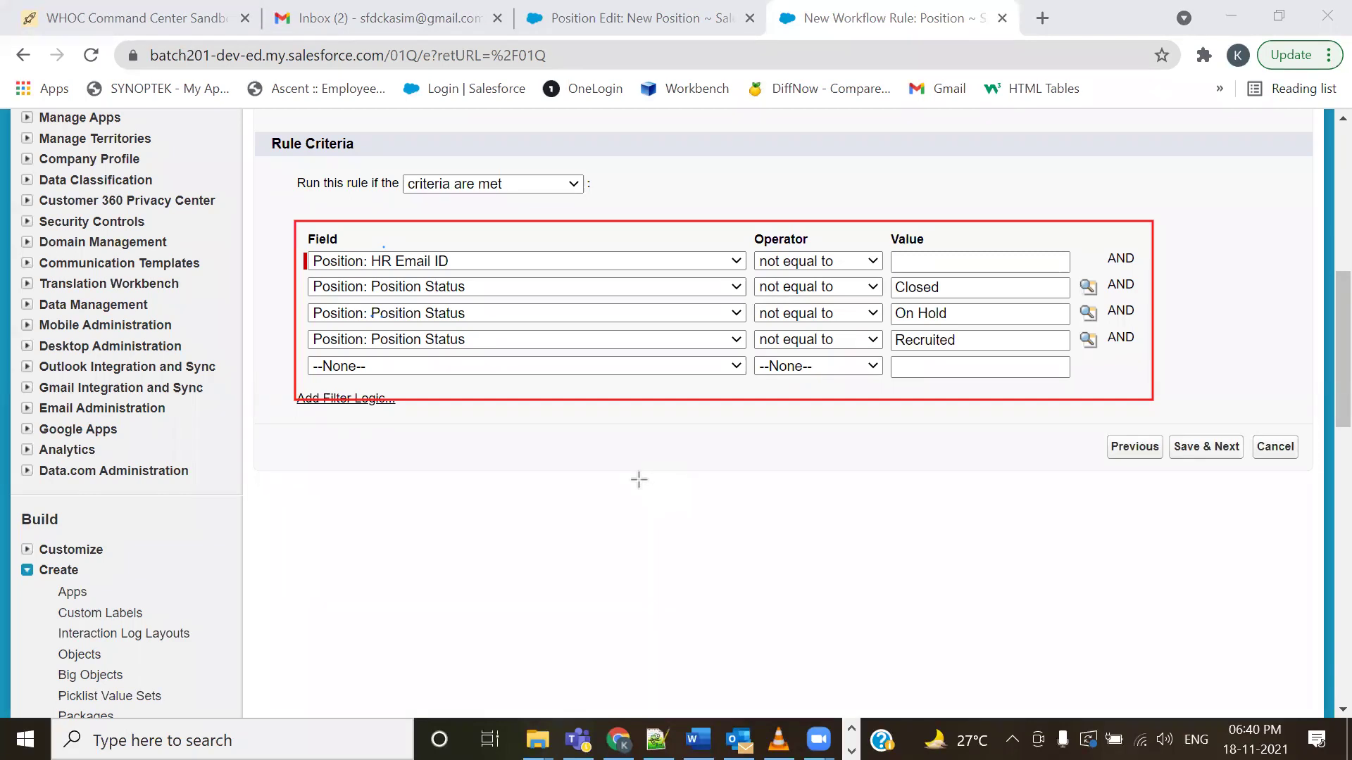
click(656, 209)
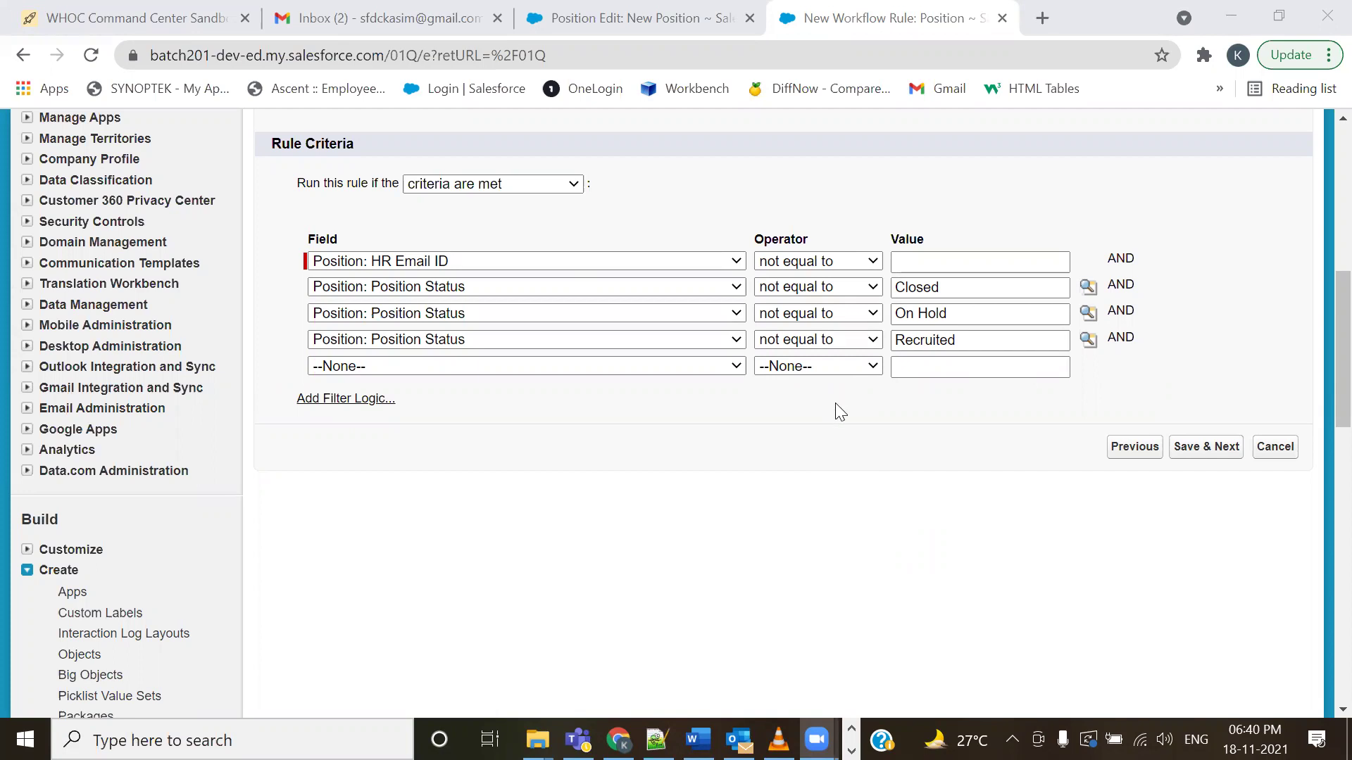
click(1209, 447)
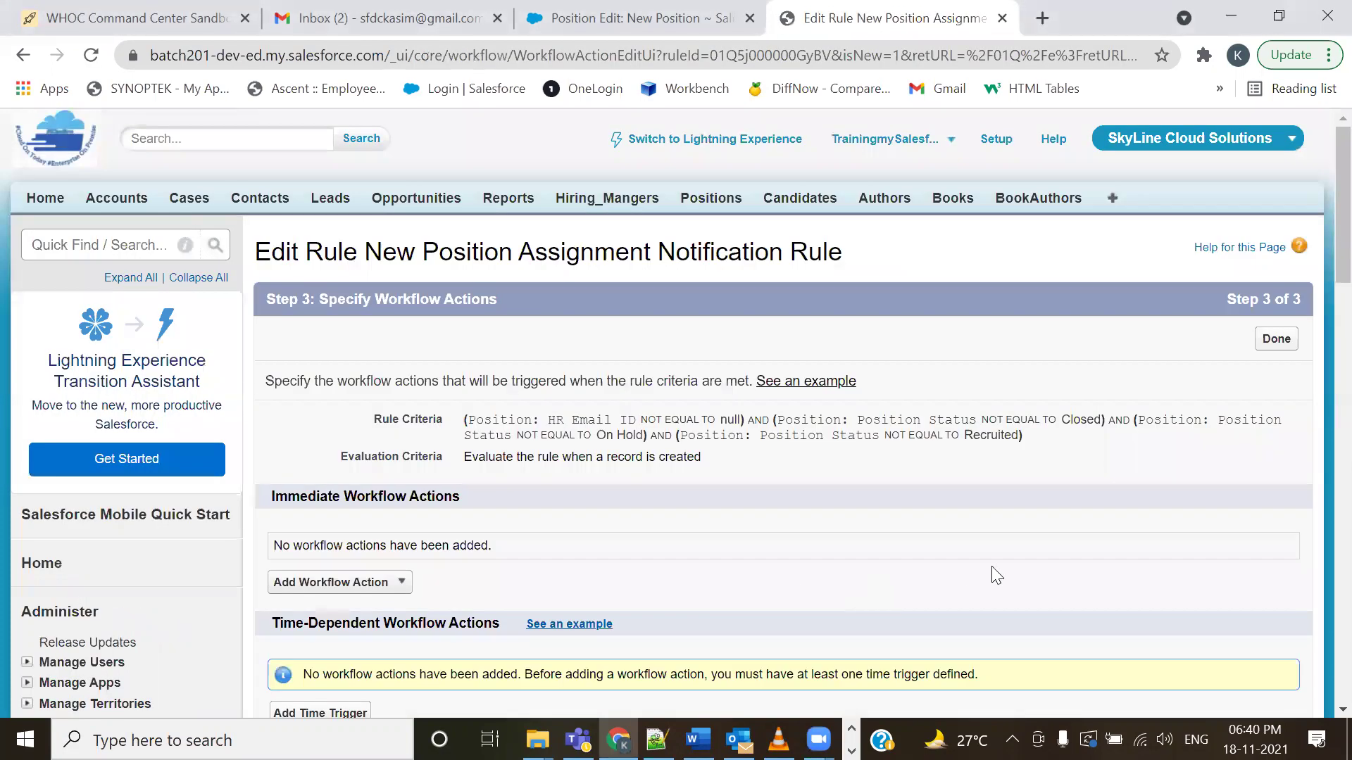
scroll(544, 451, down, 3)
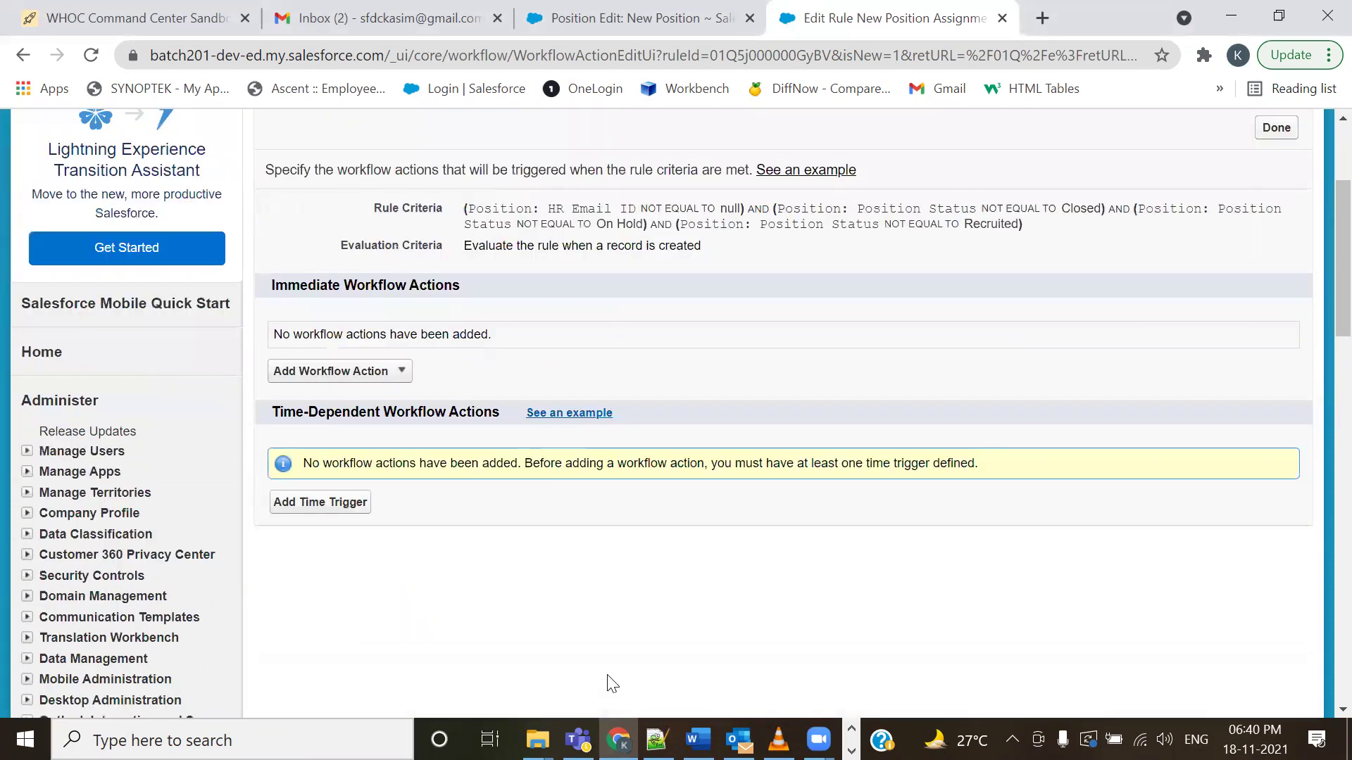
- Add a new email alert as an immediate workflow action of the rule
key(alt+Tab)
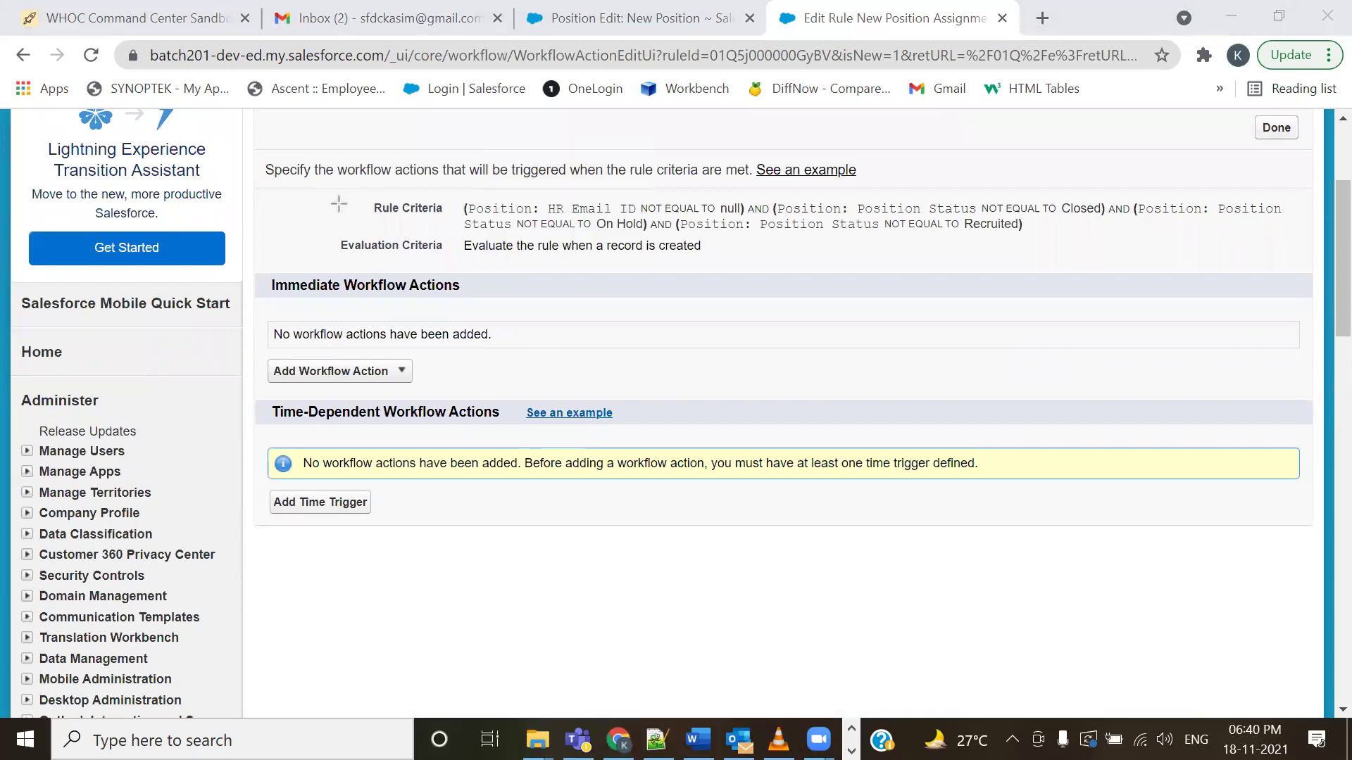
drag(249, 253, 266, 340)
mouse_move(296, 446)
mouse_down()
mouse_move(543, 537)
mouse_move(1320, 555)
mouse_move(1314, 535)
mouse_up()
scroll(997, 328, up, 2)
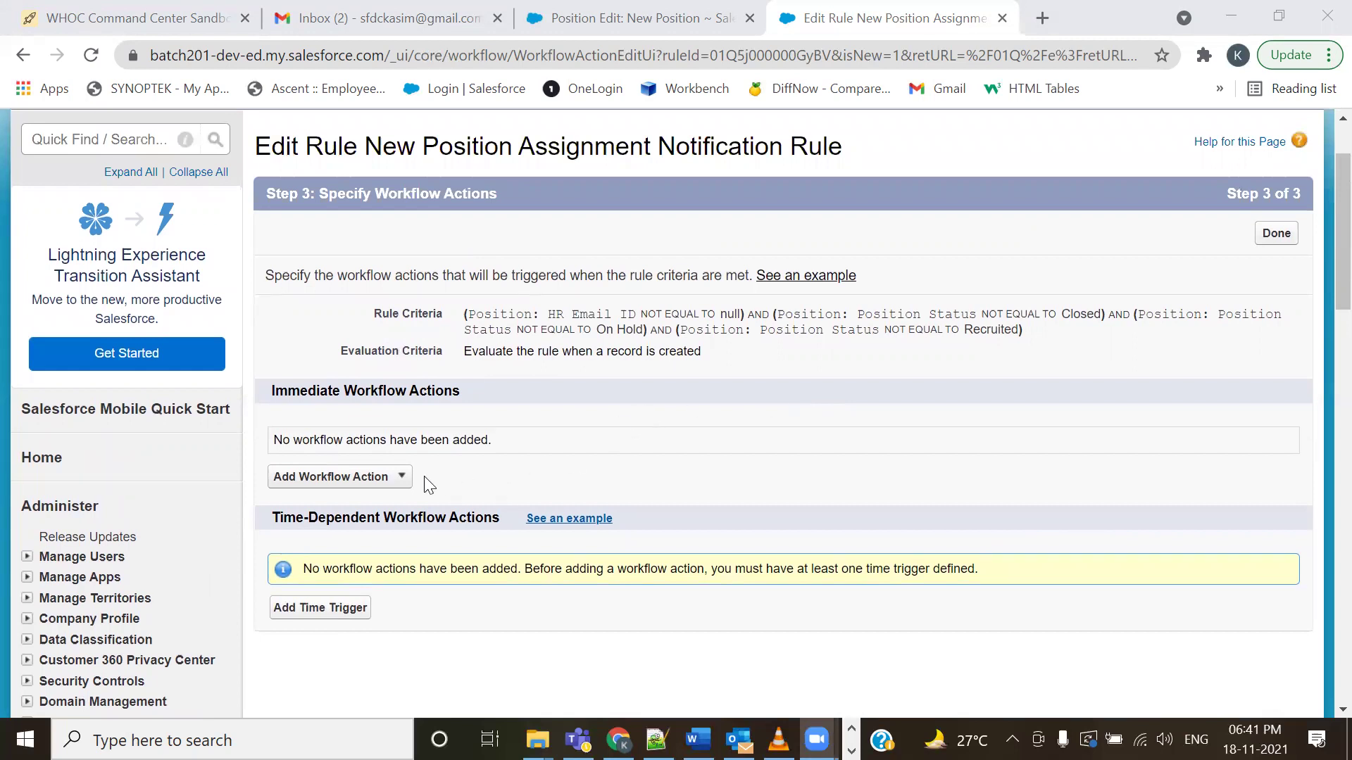
click(402, 475)
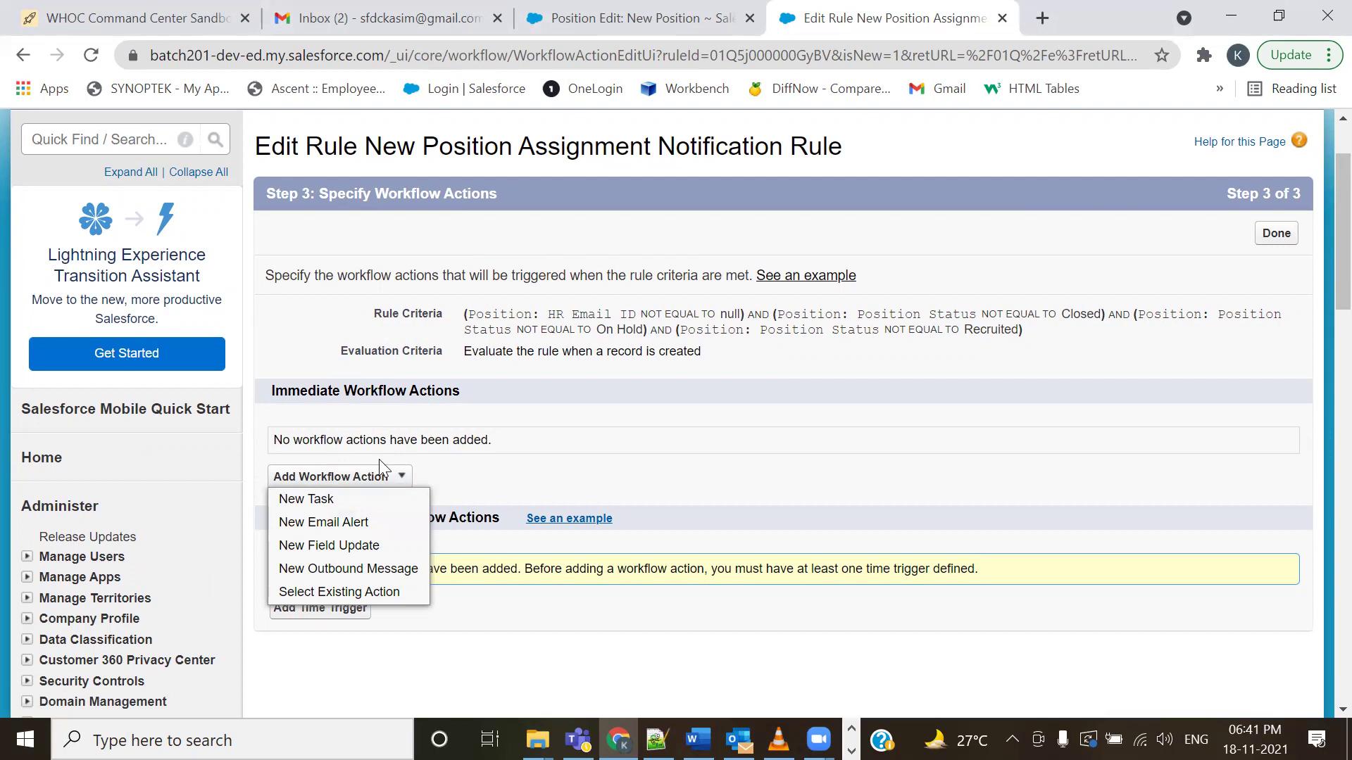
click(321, 526)
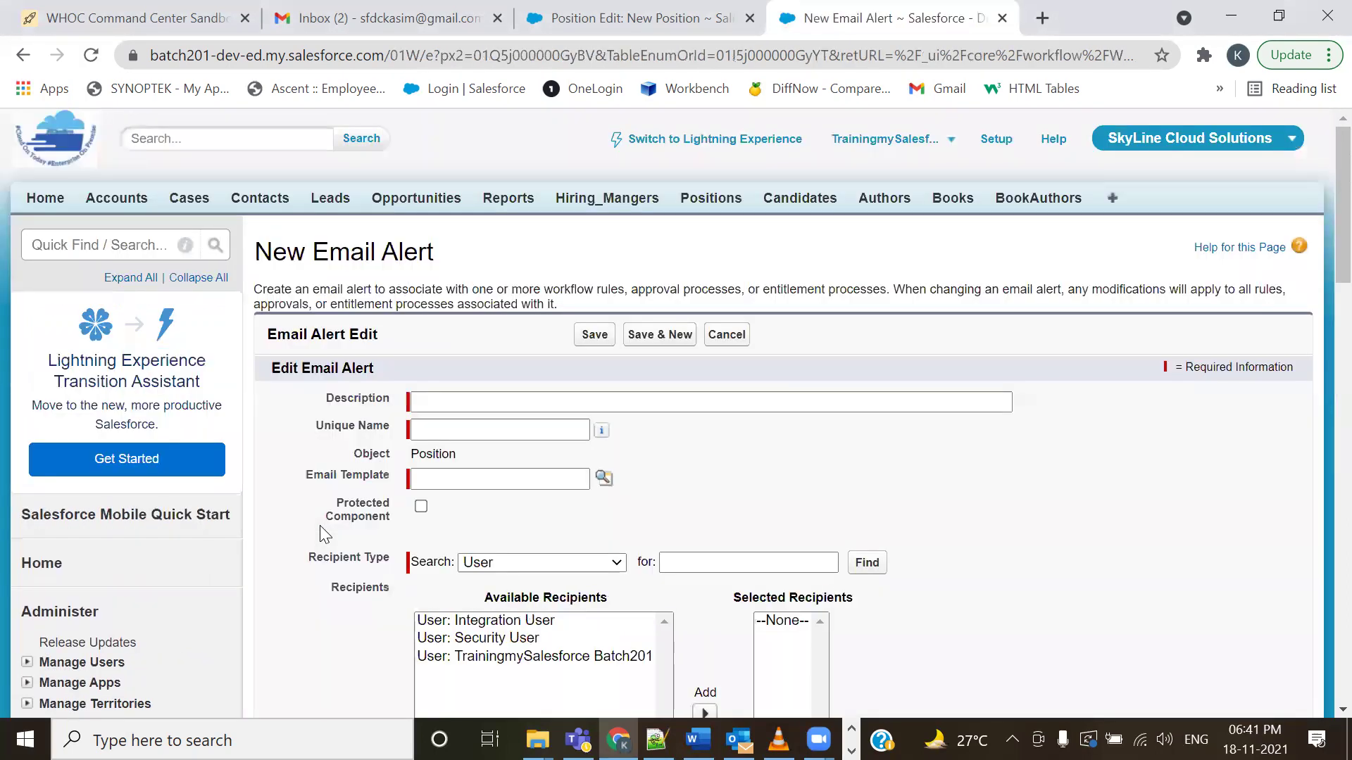
- Set the email alert's description to "New Position Creation Notification Alert Immediate" and let the unique name fill in from it
click(441, 402)
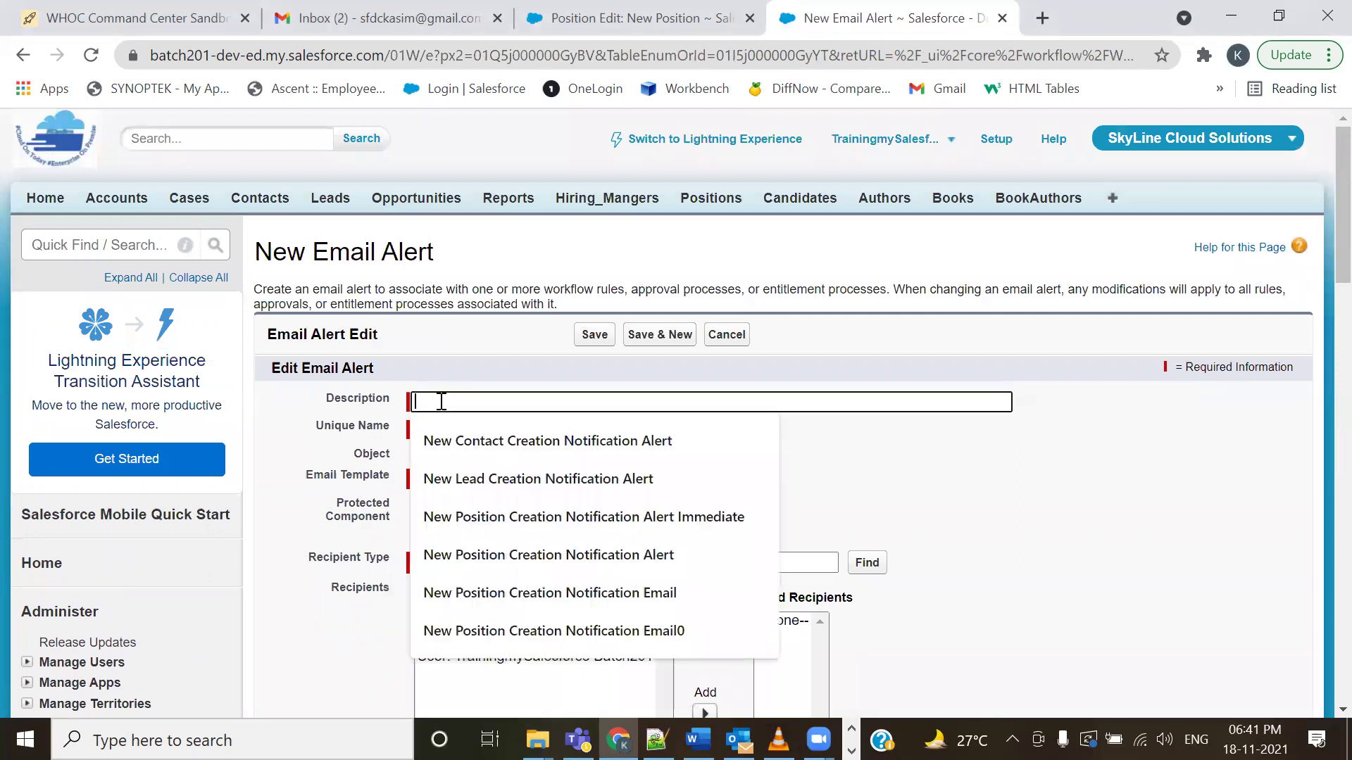
text(Im)
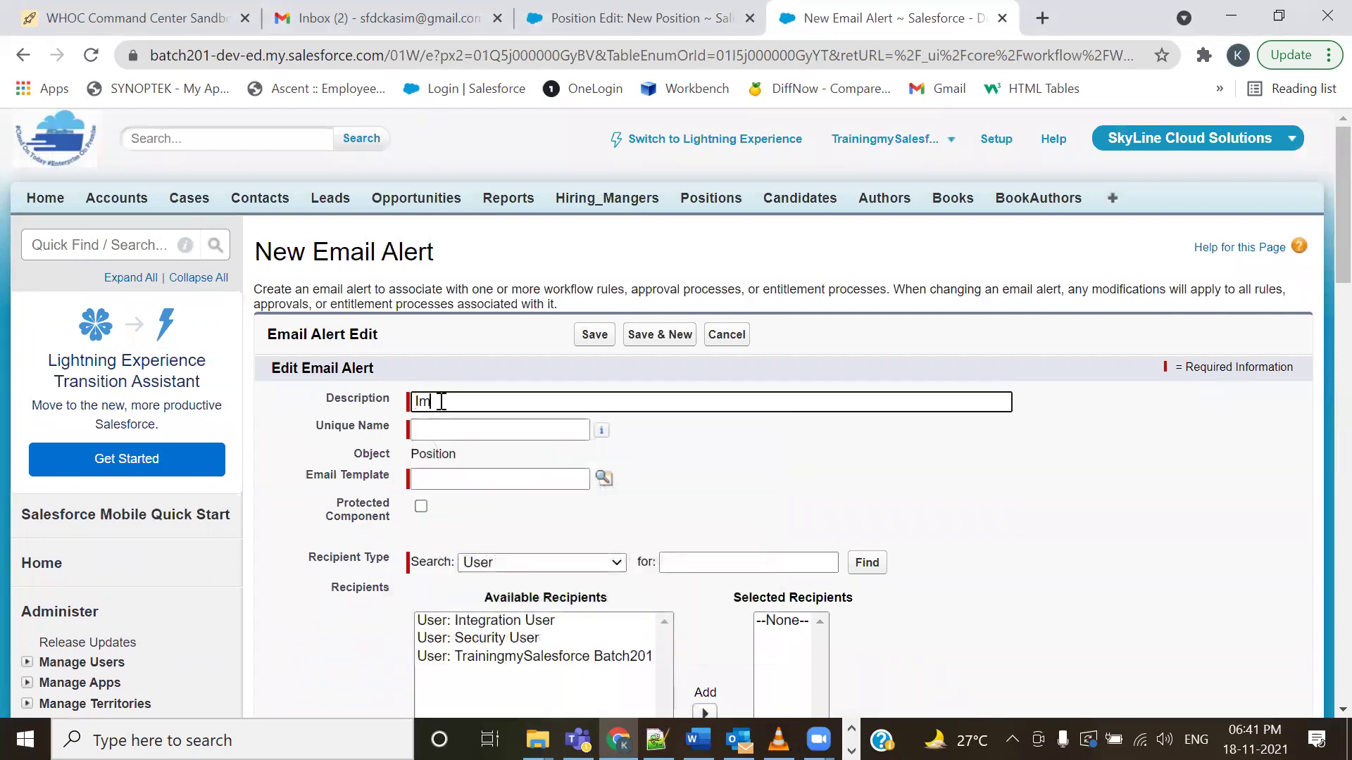
key(BackSpace)
key(BackSpace)
text(New)
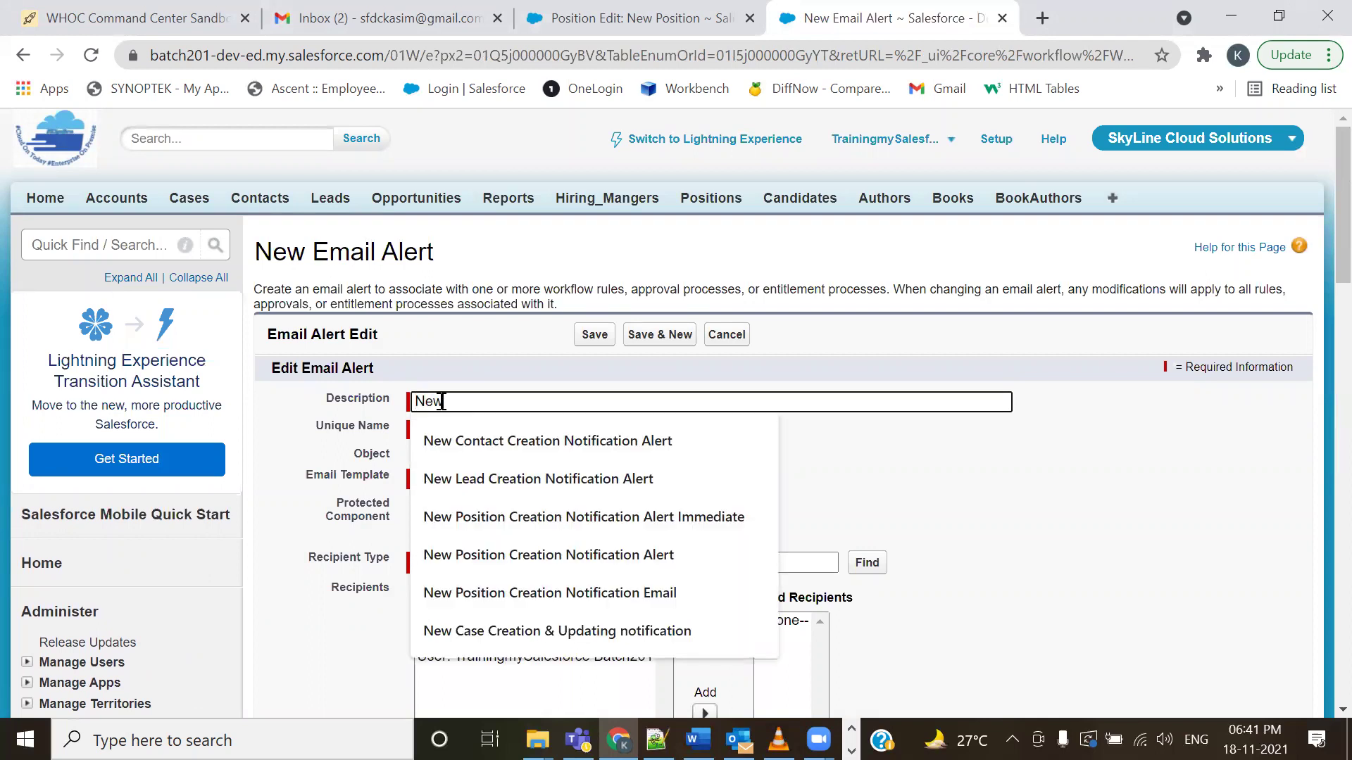
key(Down)
key(Down)
key(Down)
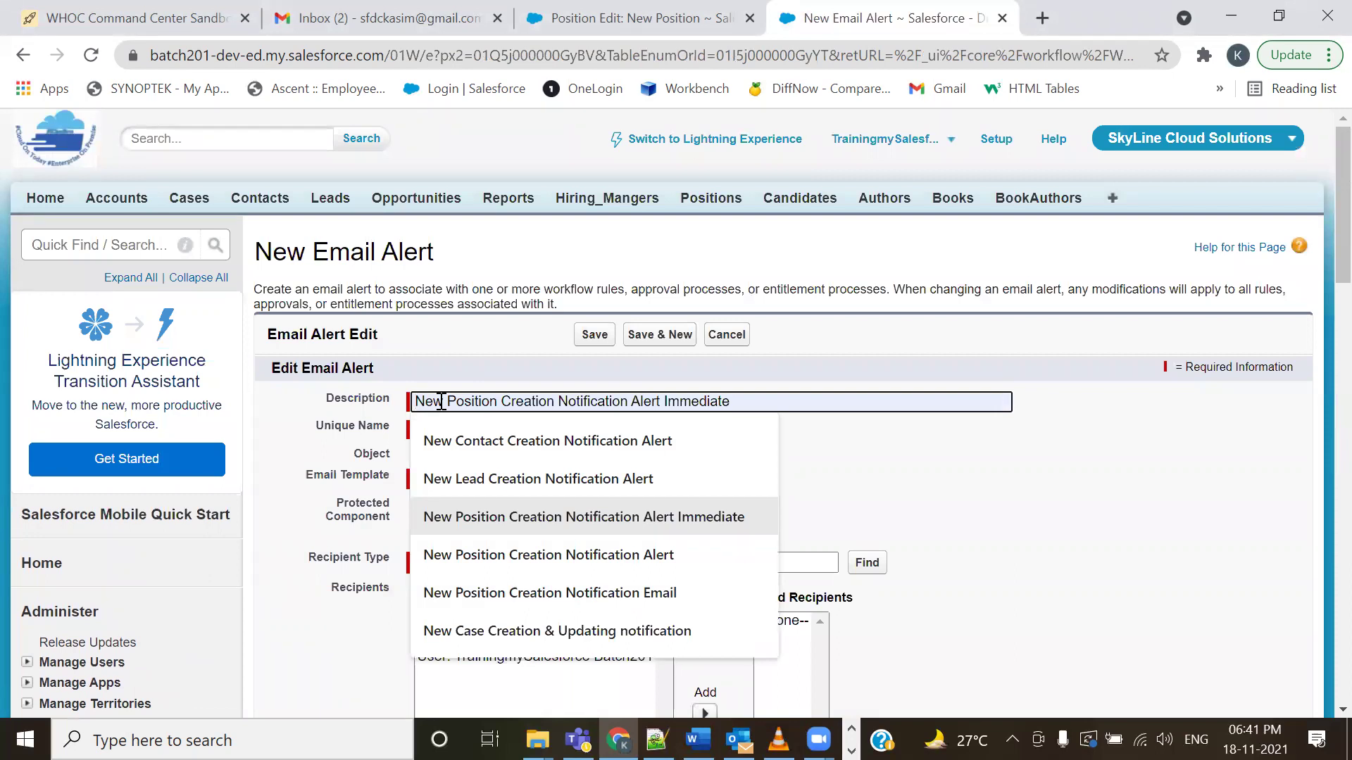
key(Return)
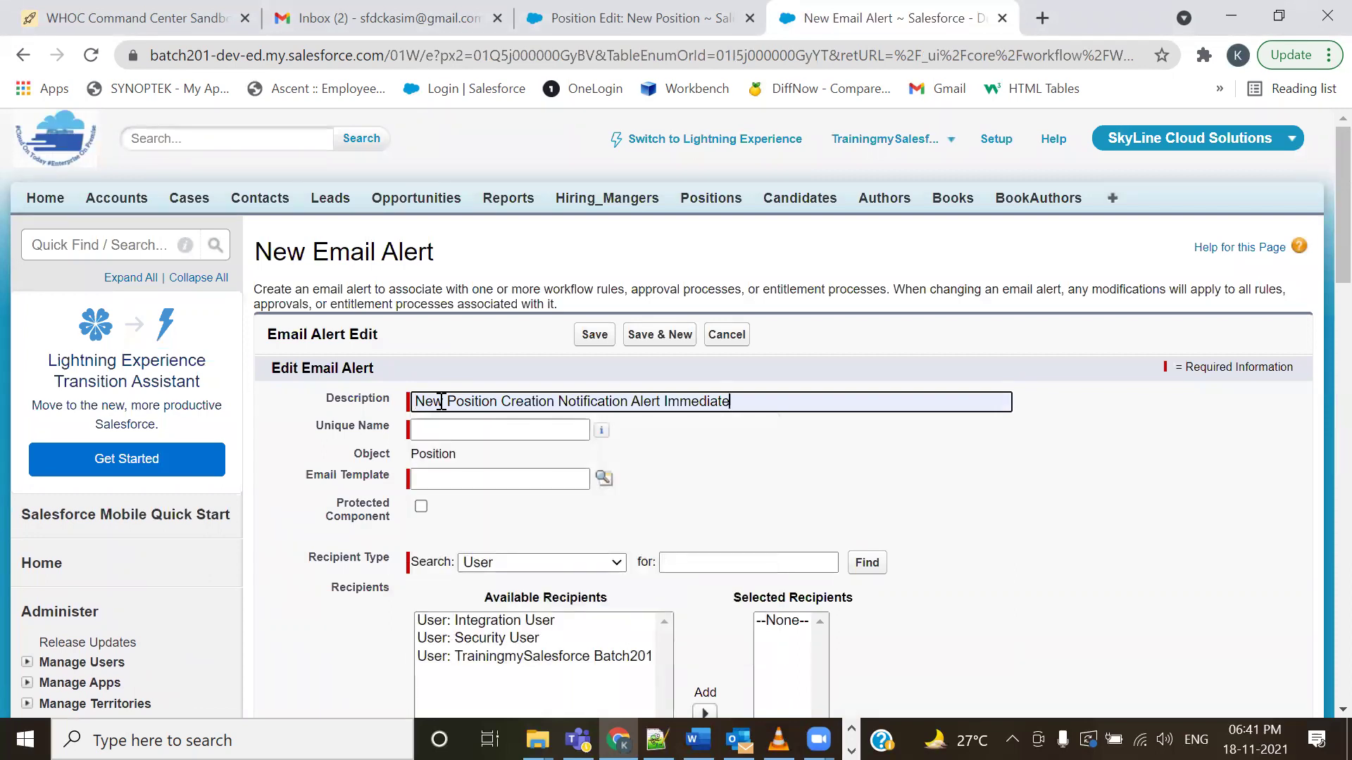
key(Tab)
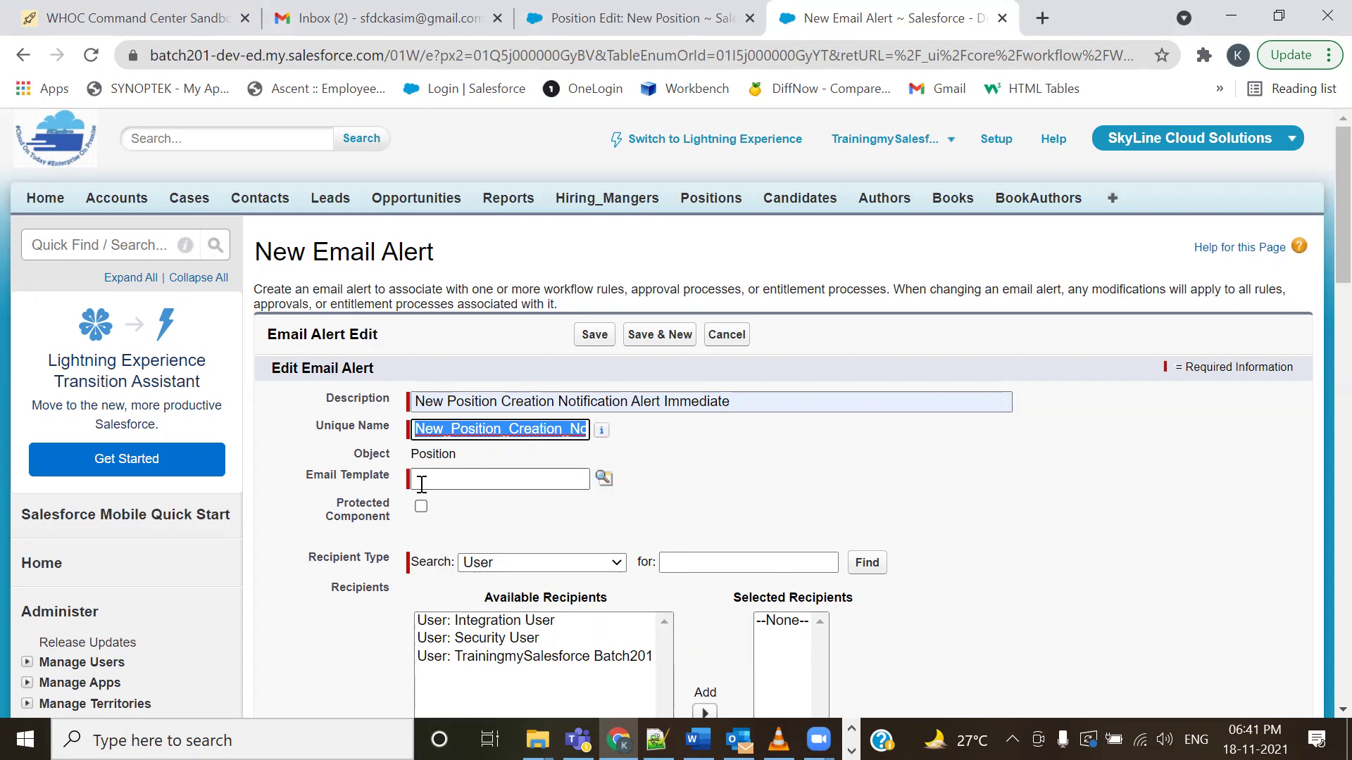
click(487, 456)
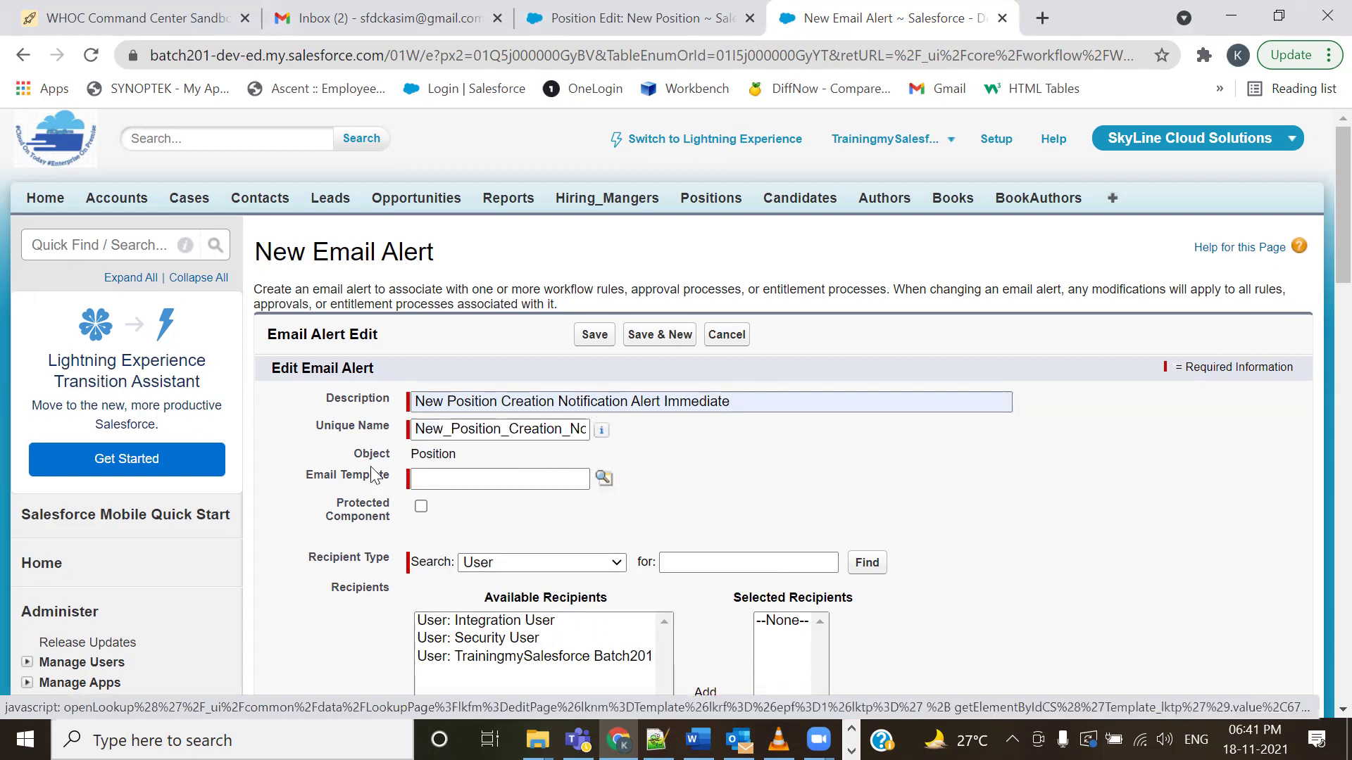
- Examine the new email alert form, including its Email Template field and recipient section
drag(304, 479, 393, 478)
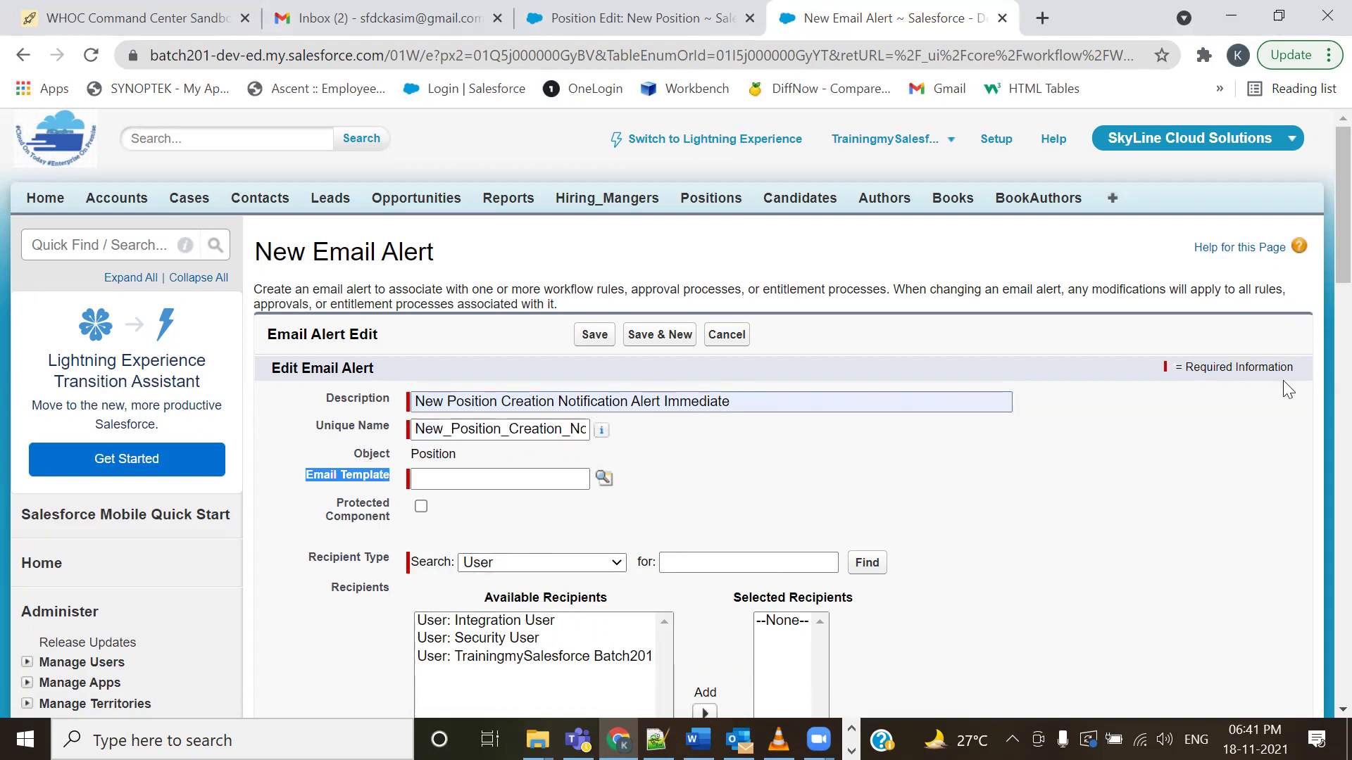
scroll(1320, 266, down, 1)
scroll(1320, 266, down, 3)
scroll(1320, 266, up, 2)
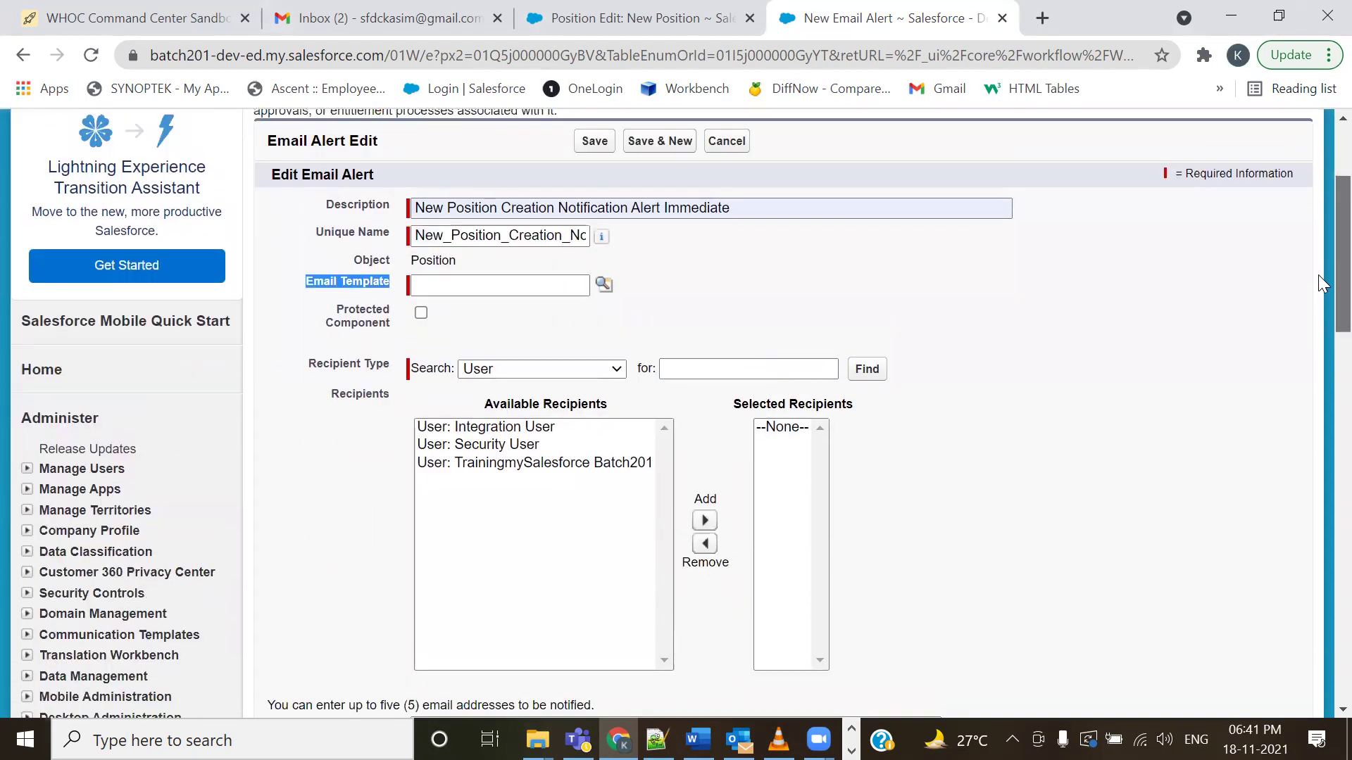
drag(436, 130, 314, 126)
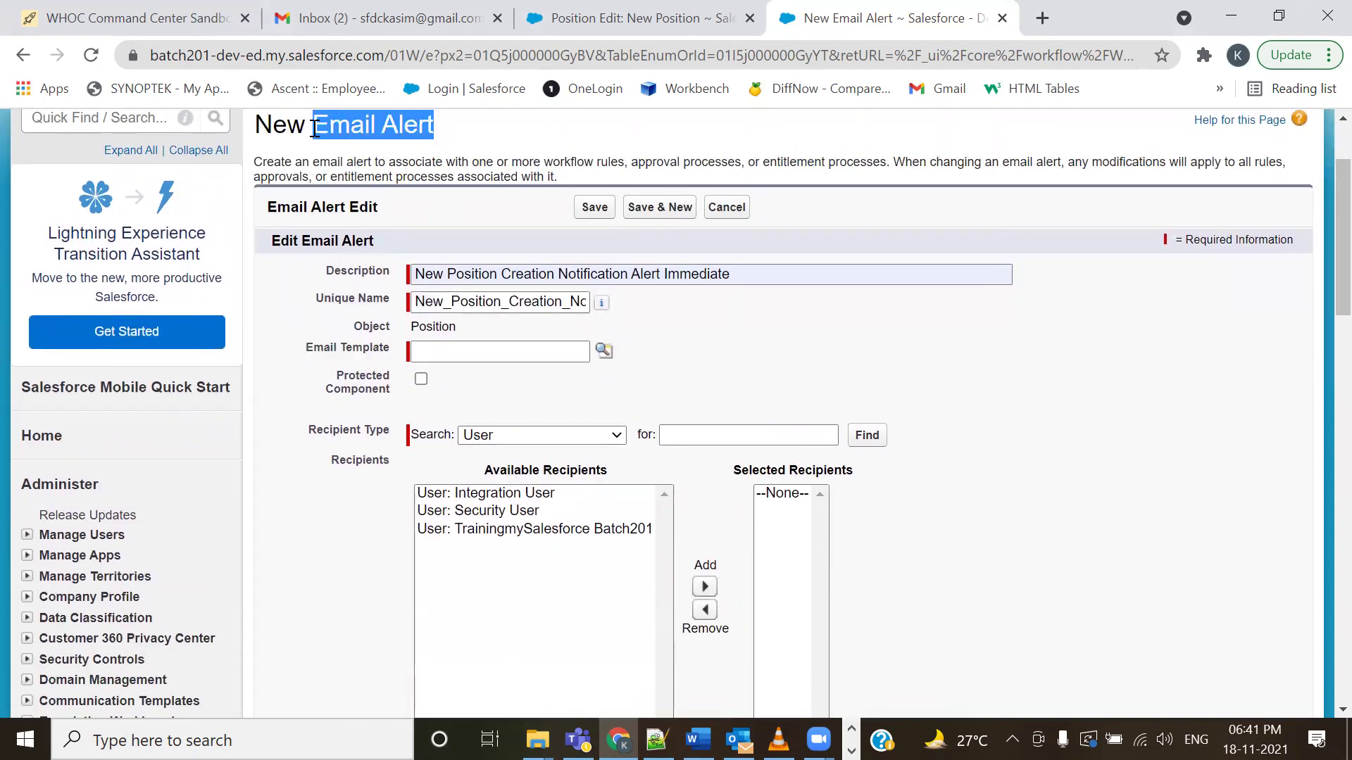
scroll(986, 476, up, 3)
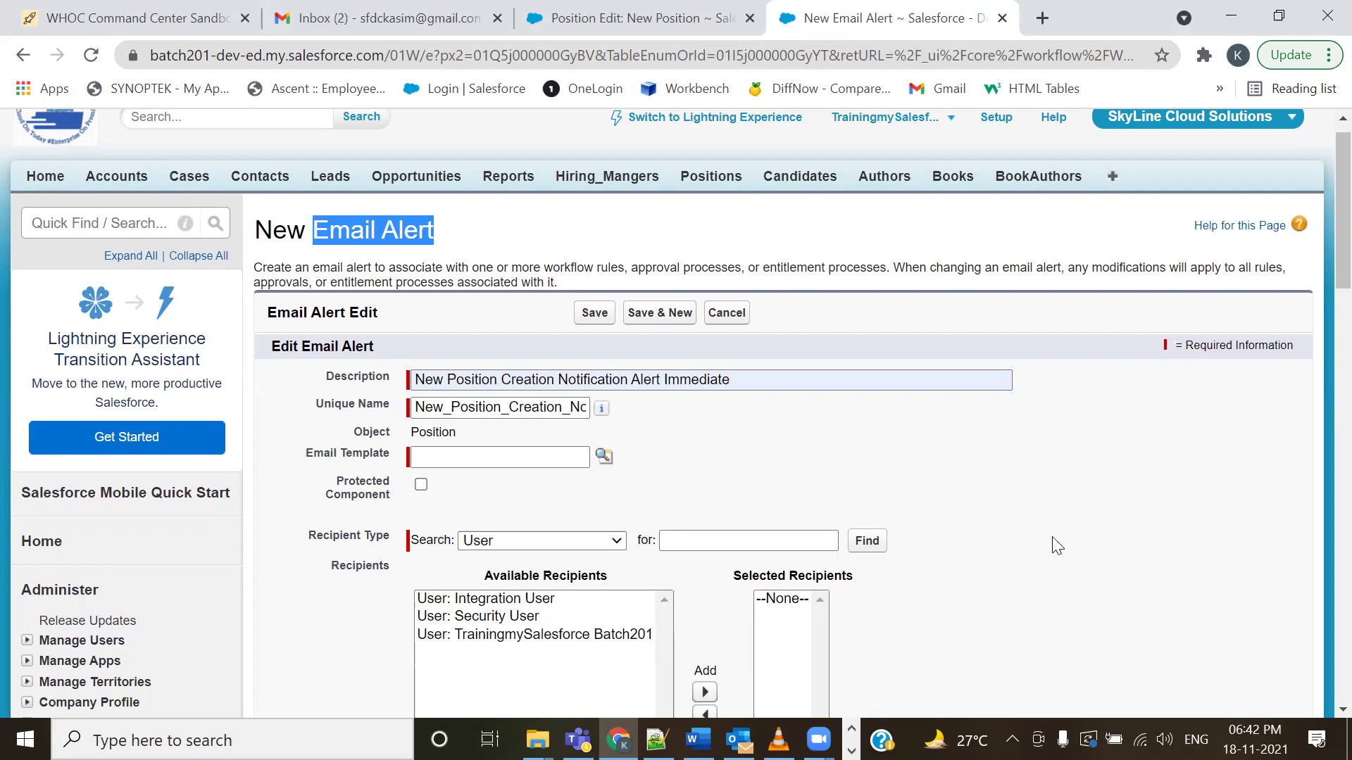
click(603, 234)
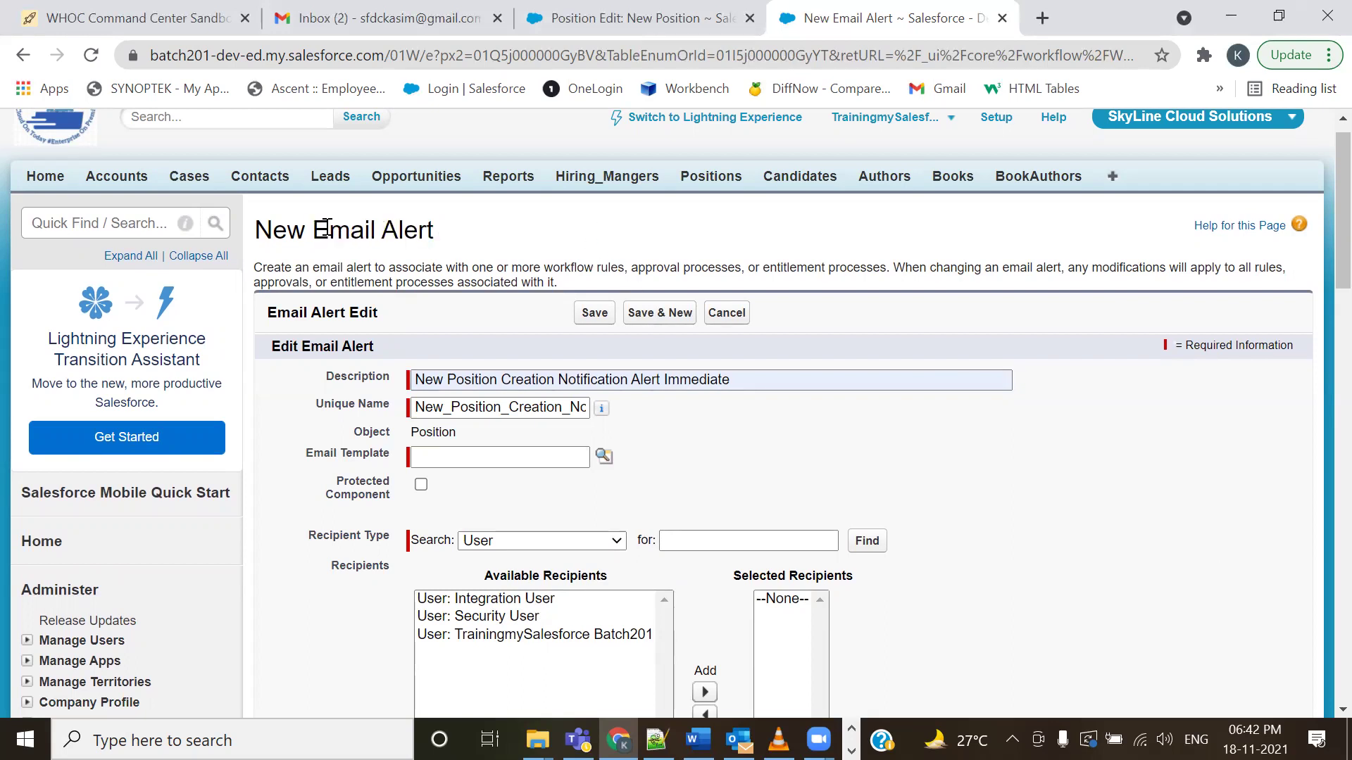
drag(311, 227, 437, 236)
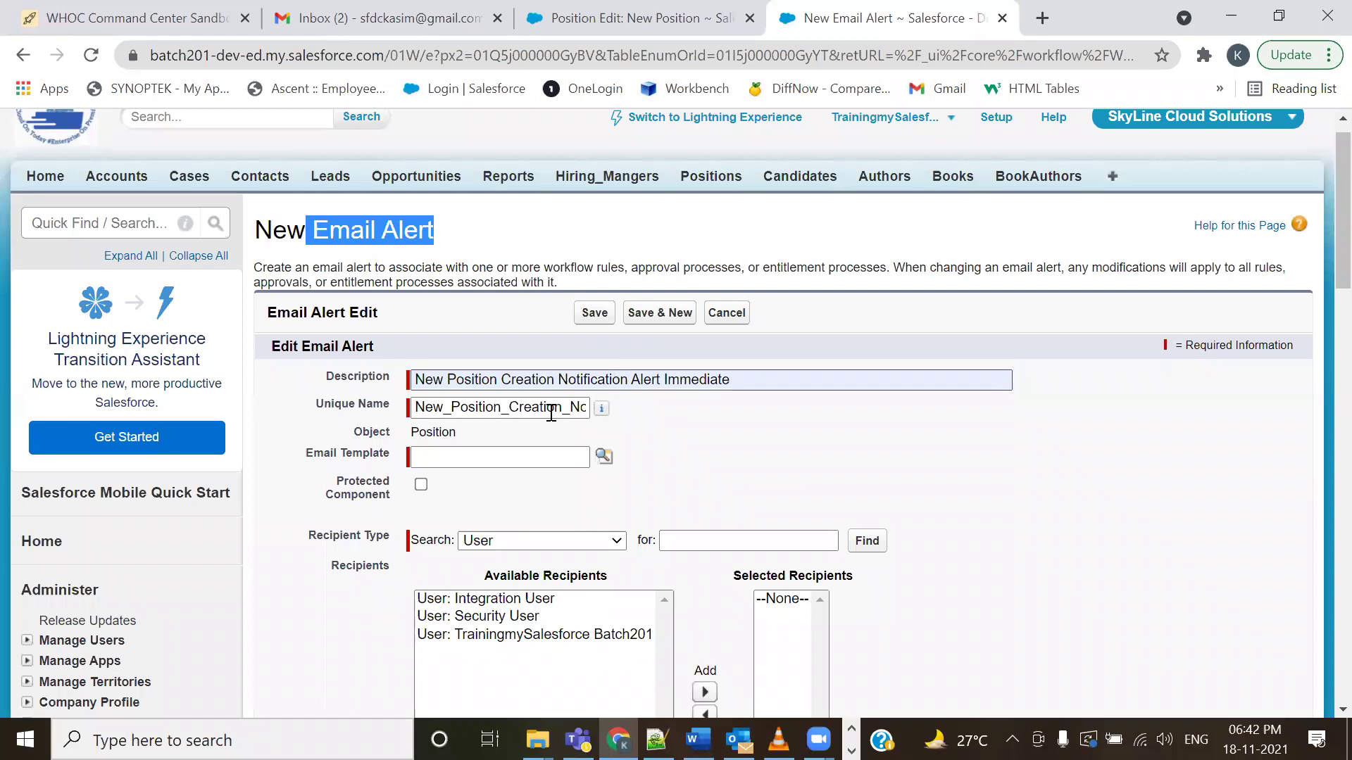
- Assign the New Position Creation Notification Template from the SkyLine Email Templates folder as the alert's email template
click(603, 457)
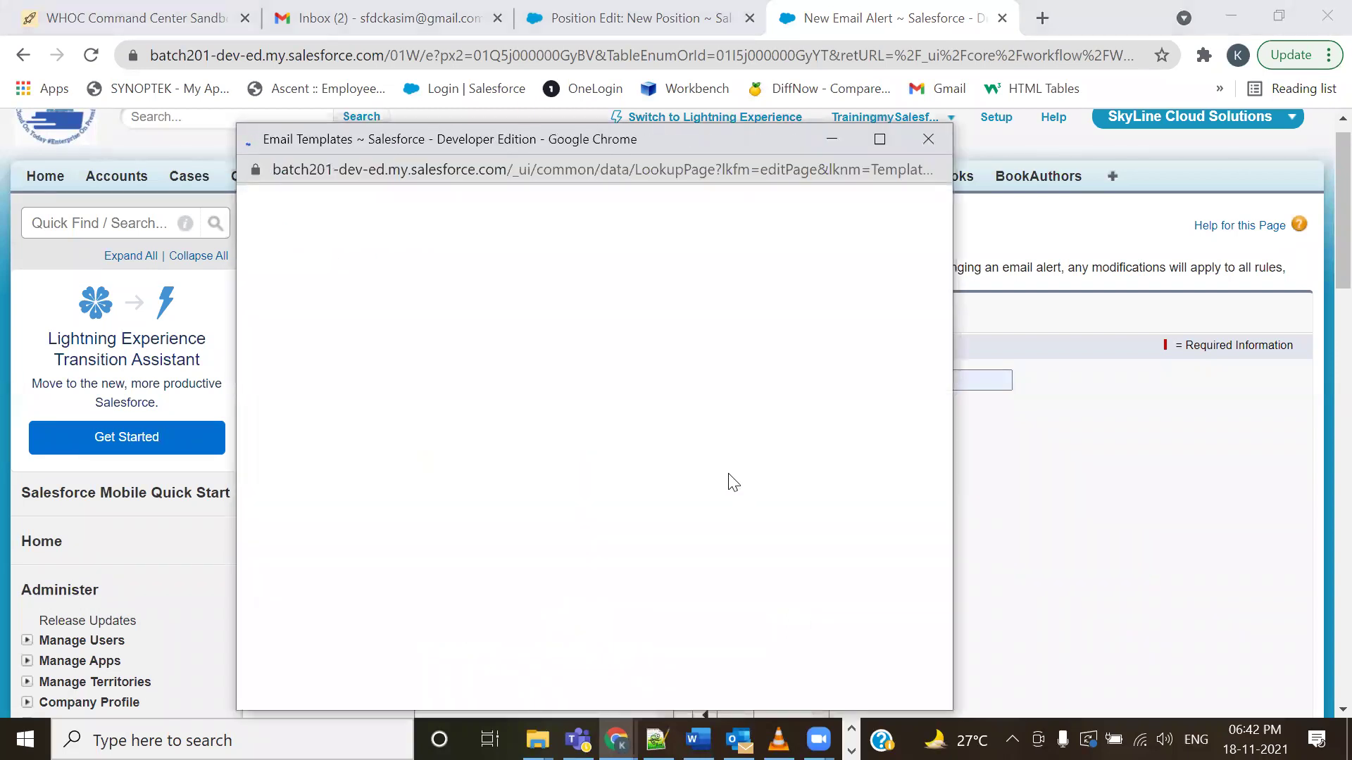
click(457, 243)
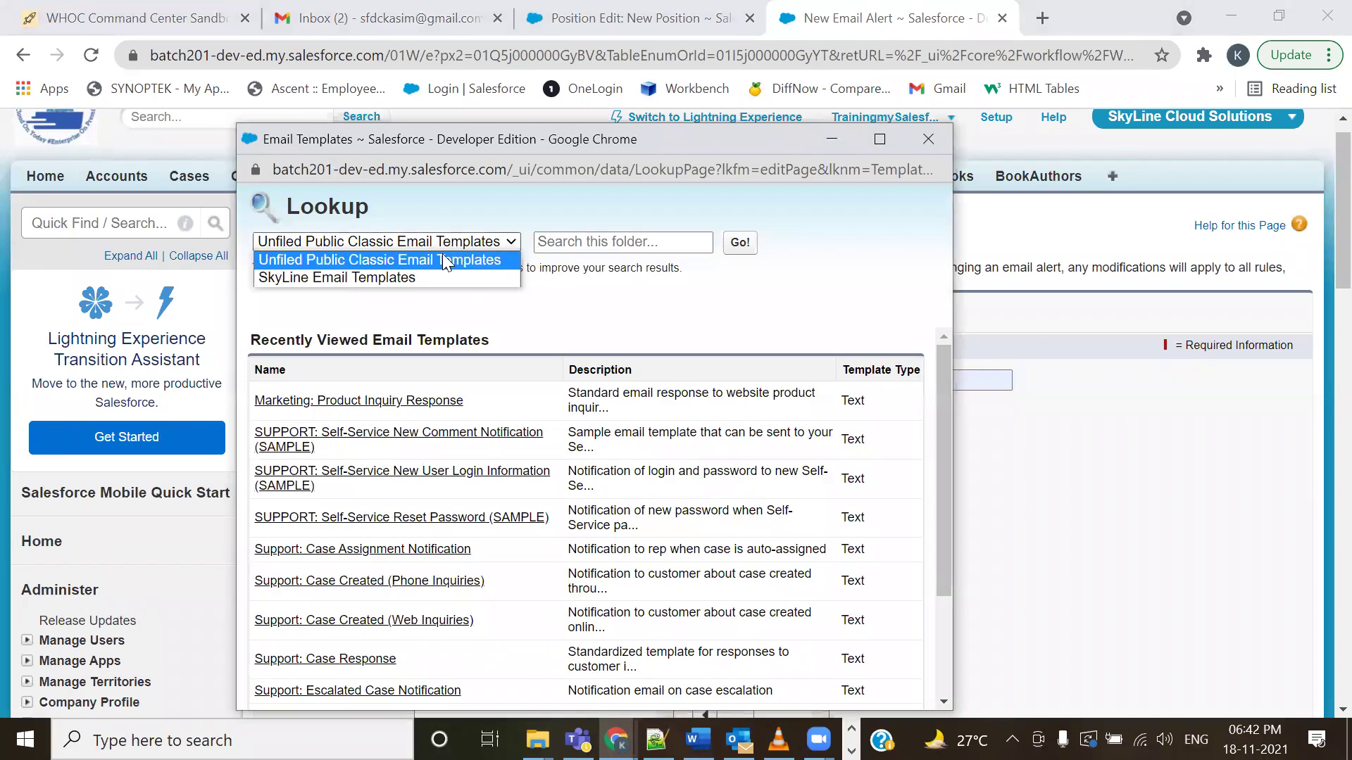
click(360, 275)
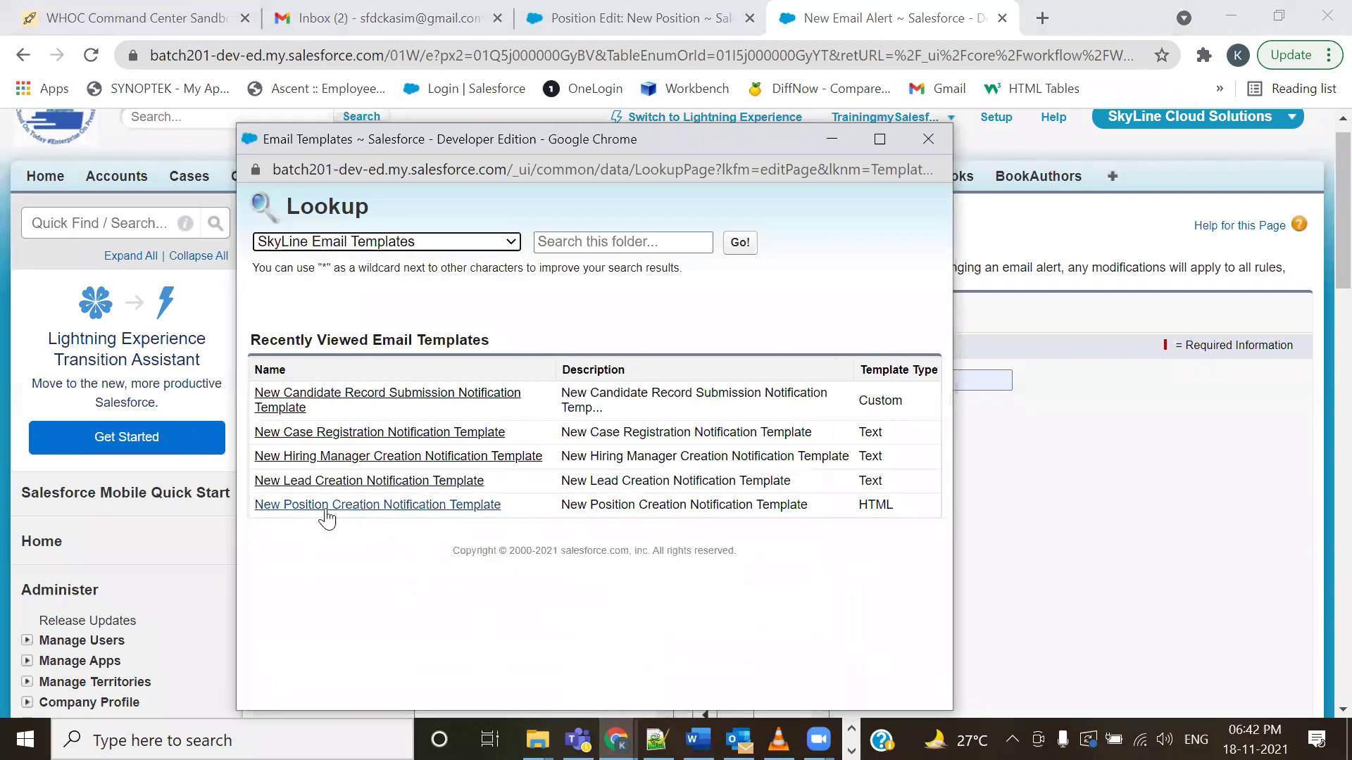
click(382, 505)
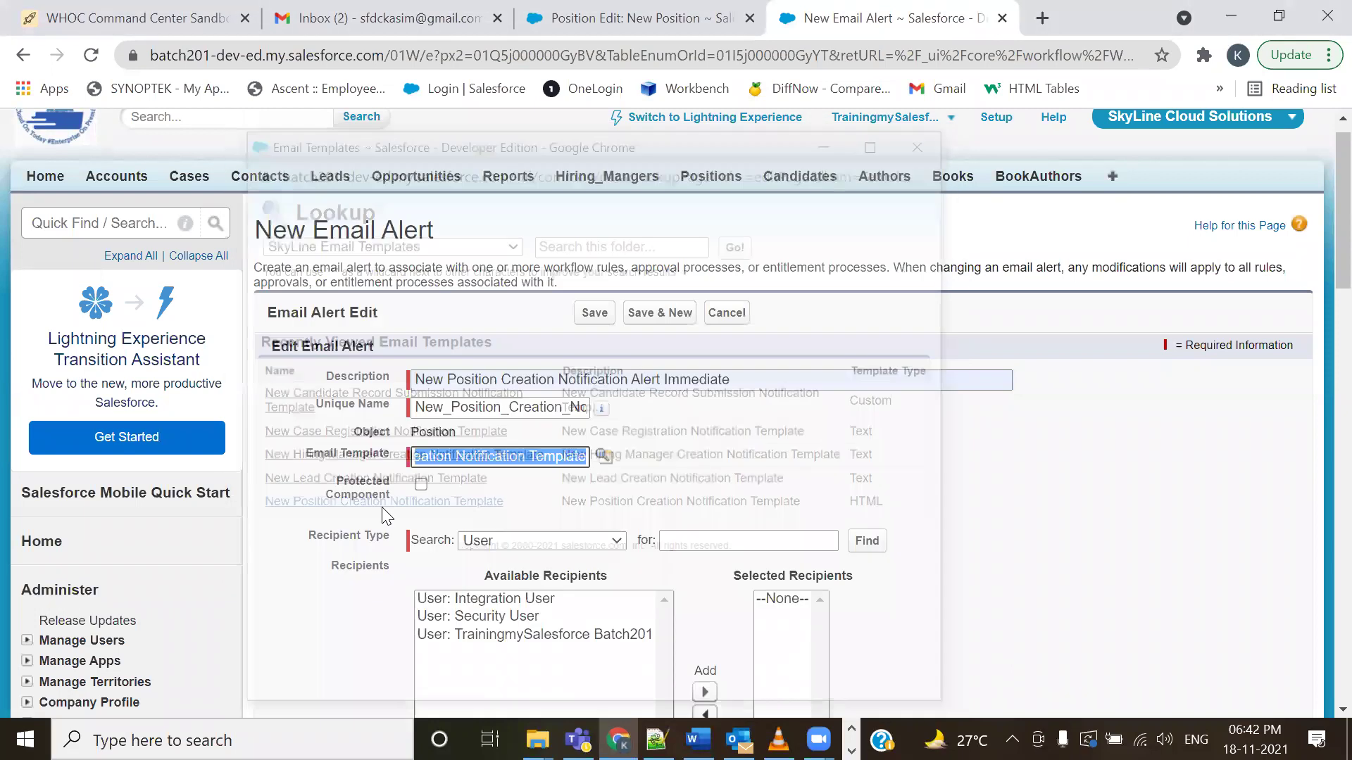
scroll(1318, 228, down, 2)
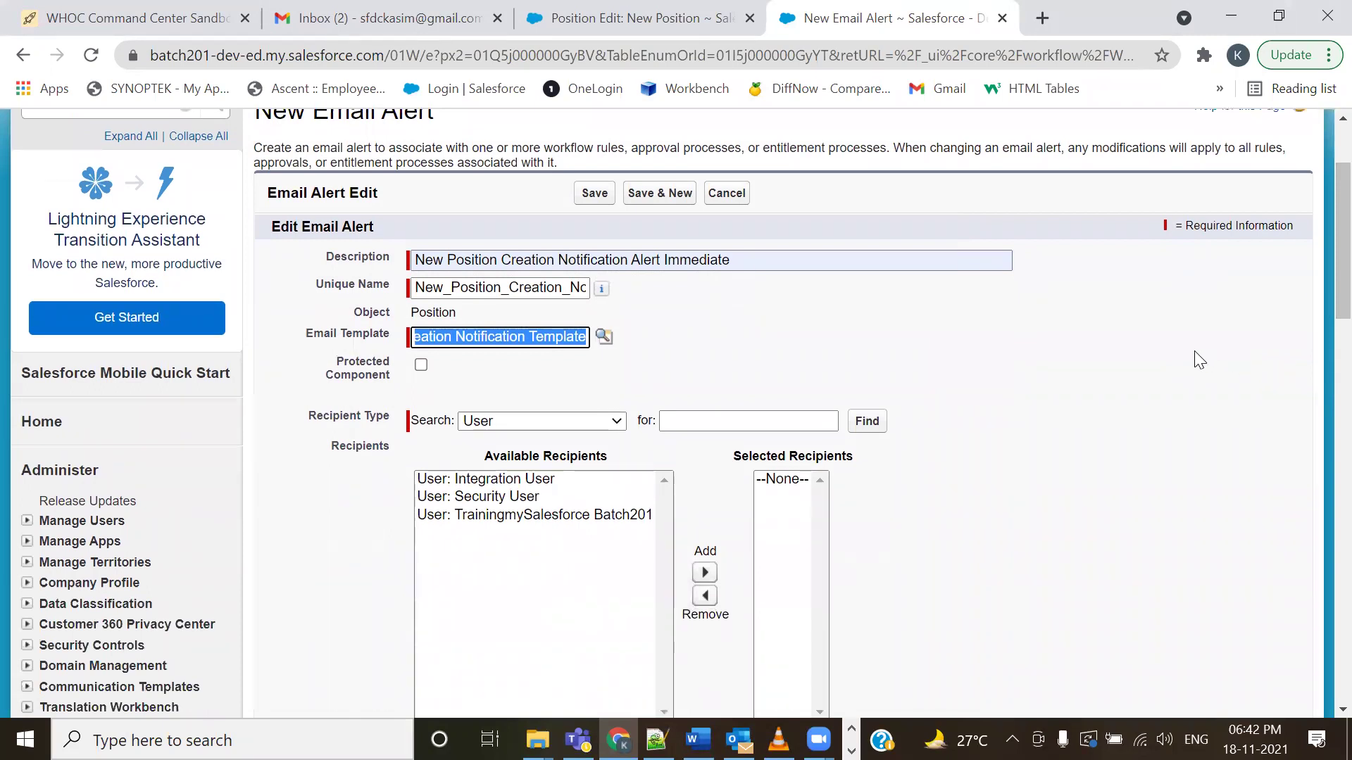
click(1017, 367)
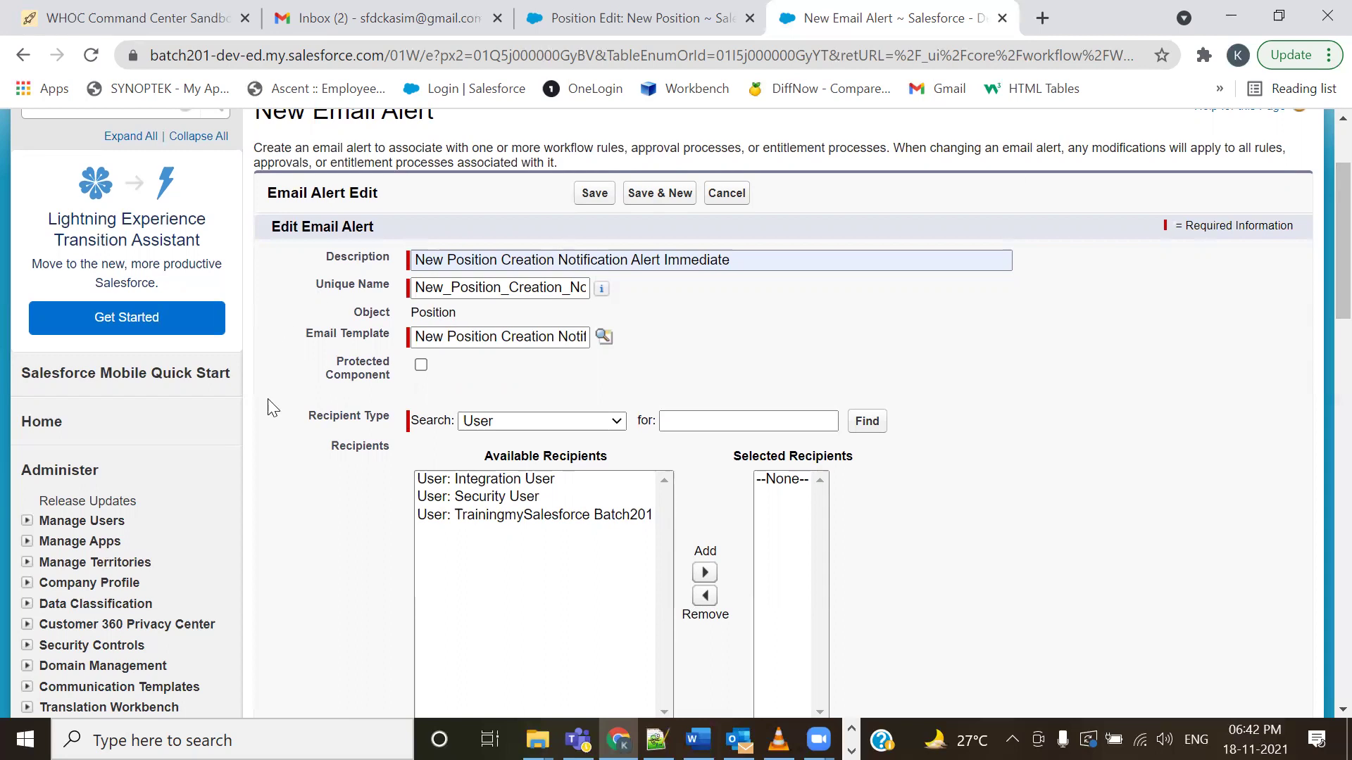
- Set the email alert's recipient type to Email Field and add HR Email ID to the selected recipients
click(505, 422)
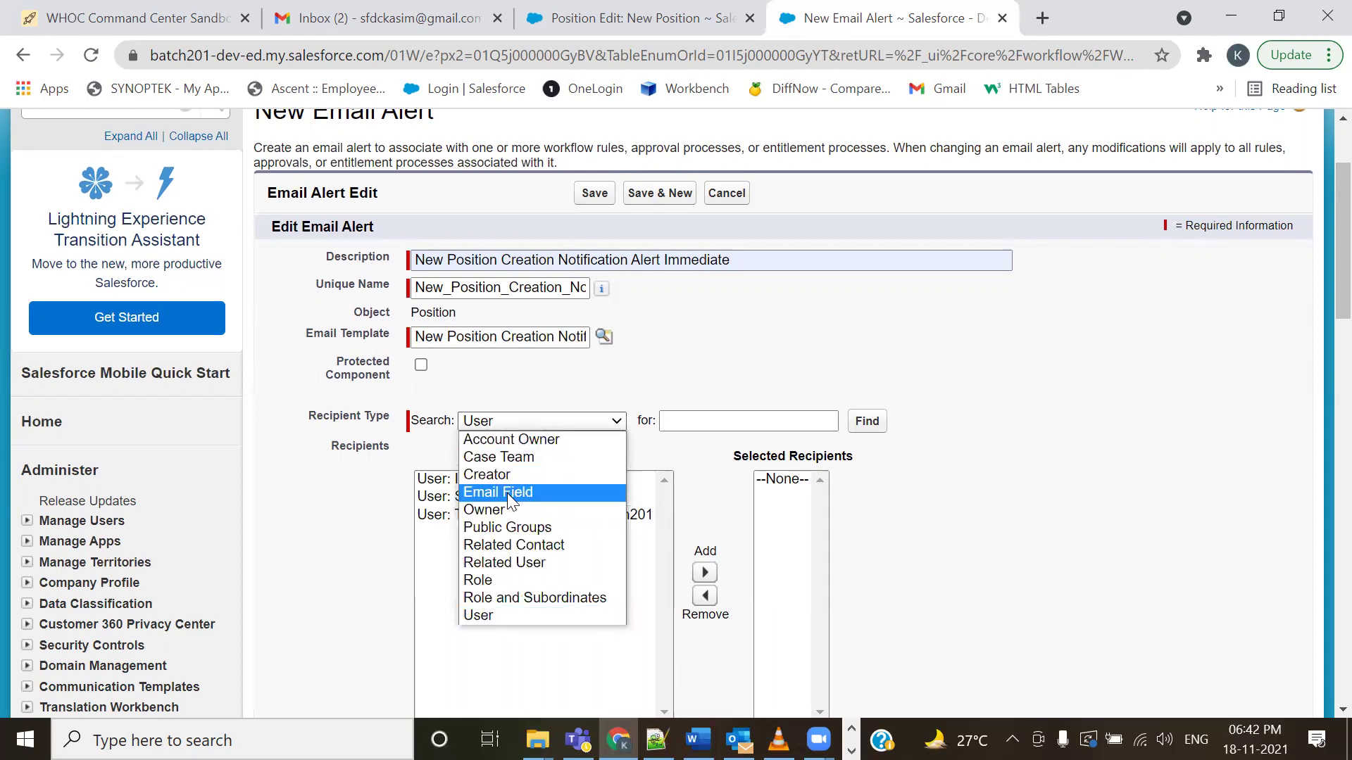
click(507, 491)
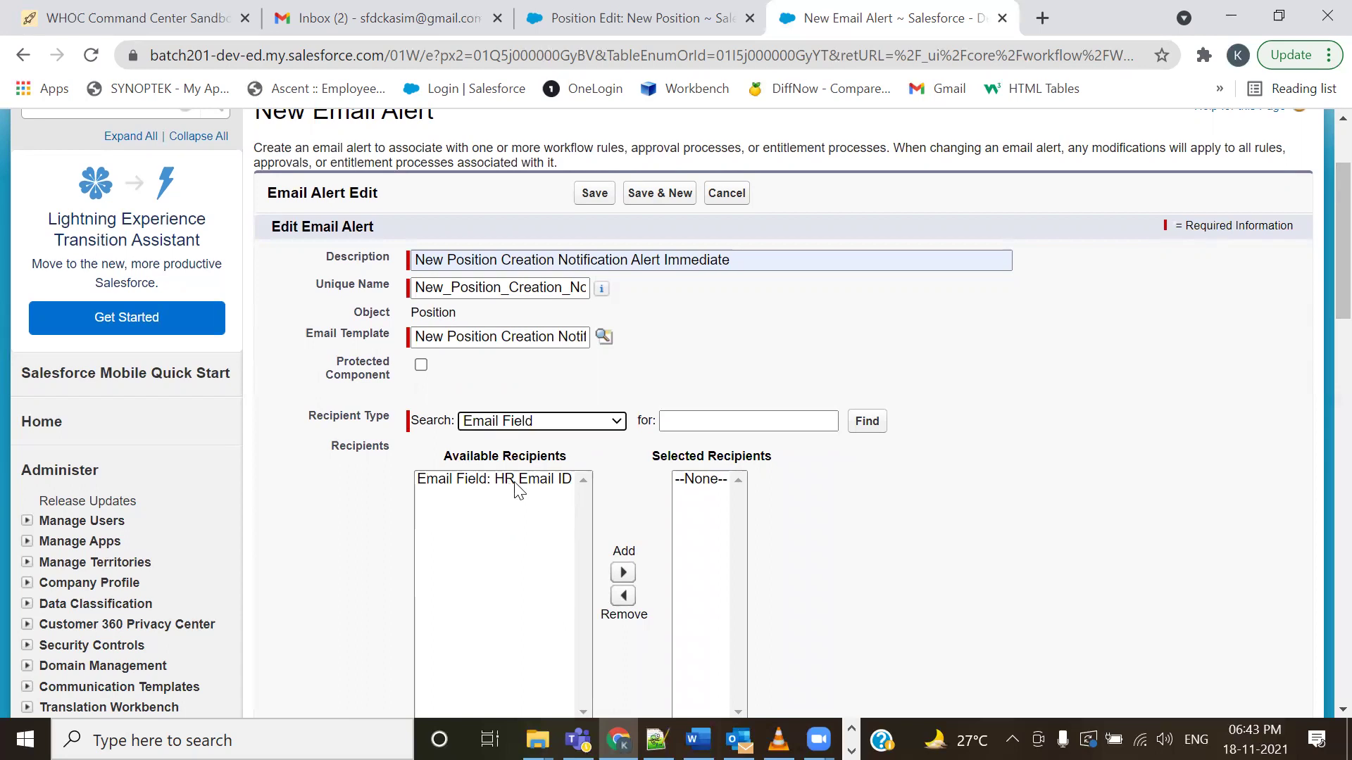
click(515, 484)
click(623, 569)
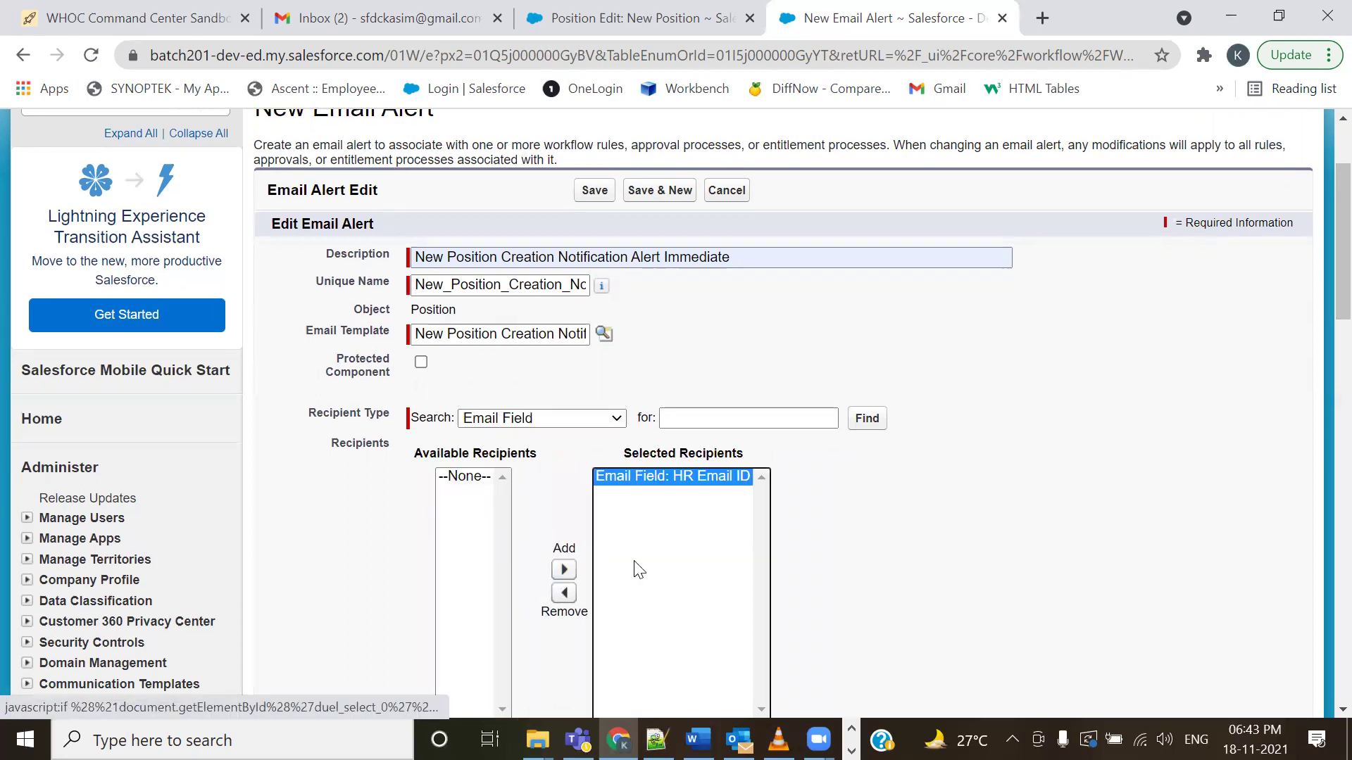
- Paste the first two additional recipients' email addresses on separate lines of the alert's Additional Emails
scroll(984, 461, down, 6)
click(640, 414)
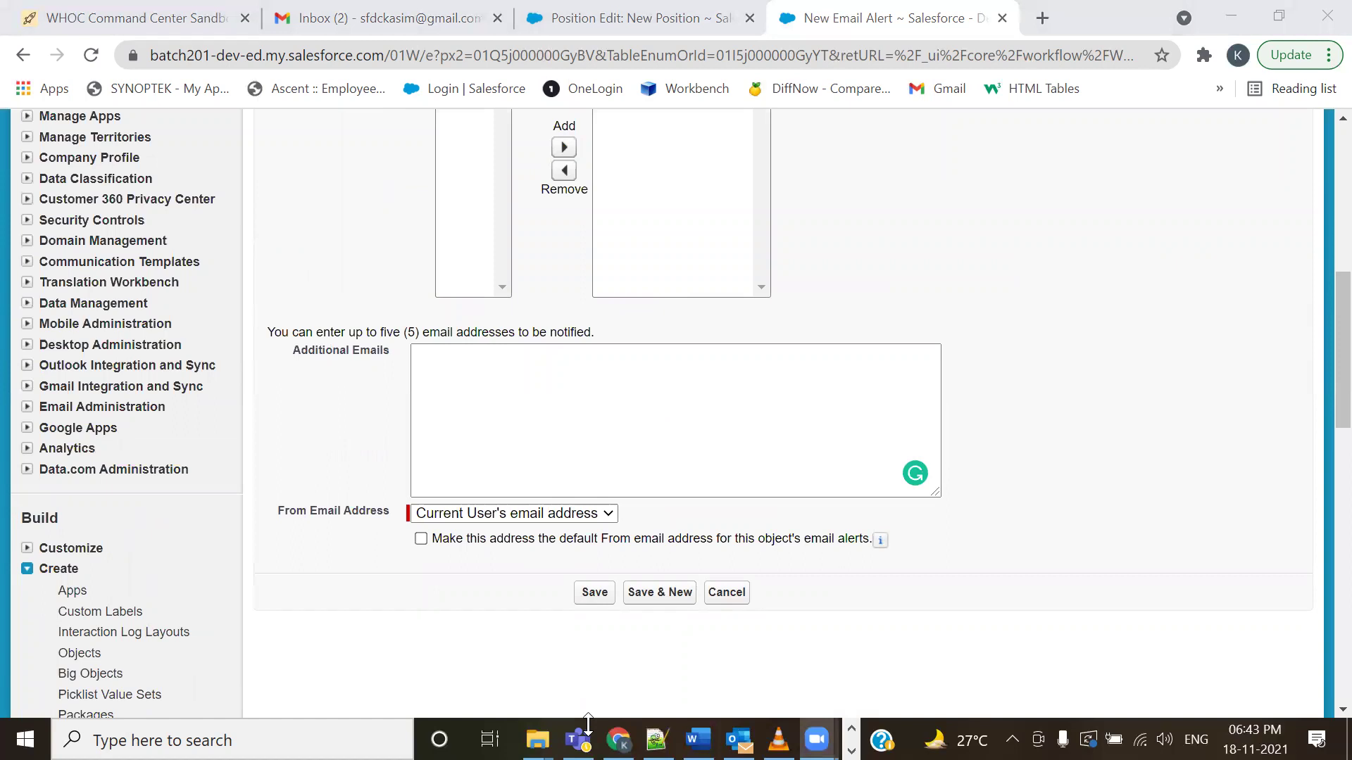
click(543, 462)
key(ctrl+v)
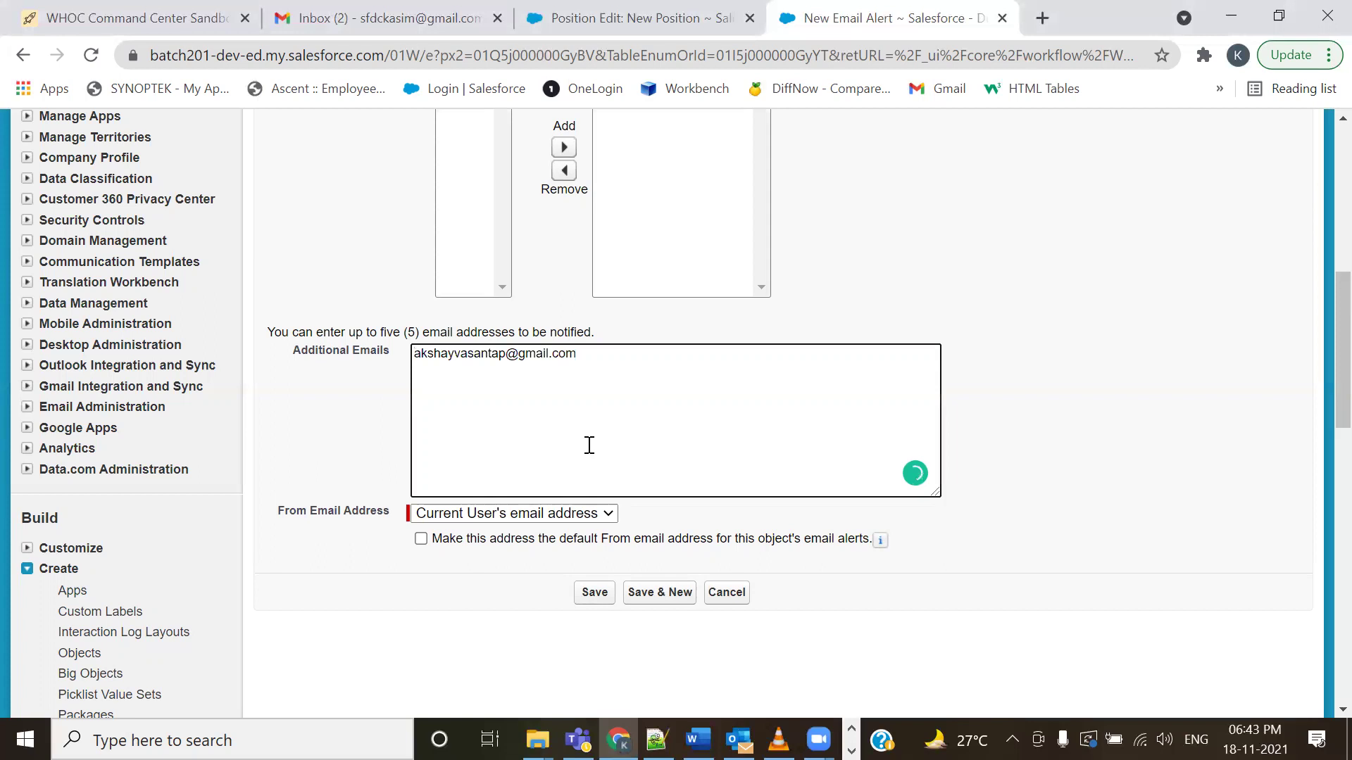
click(636, 347)
key(Return)
key(ctrl+v)
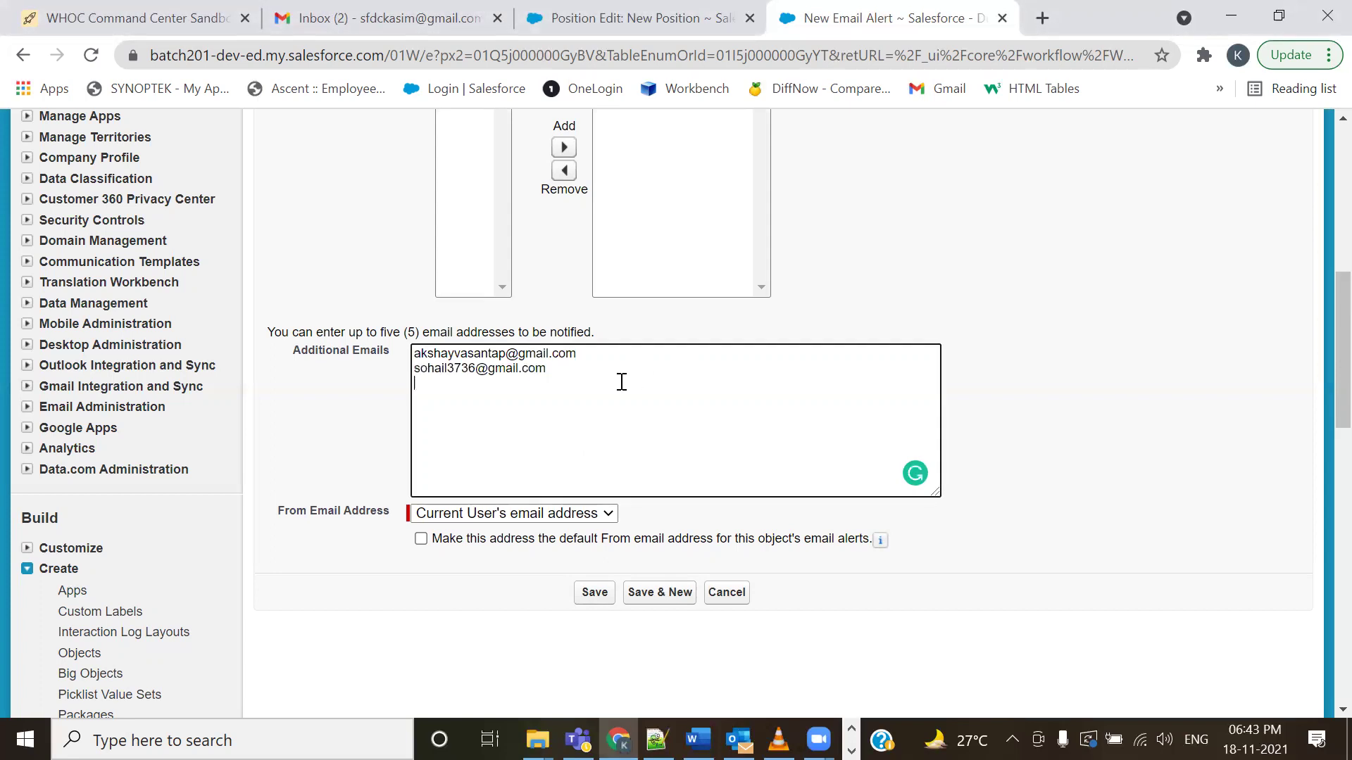
key(Return)
click(719, 399)
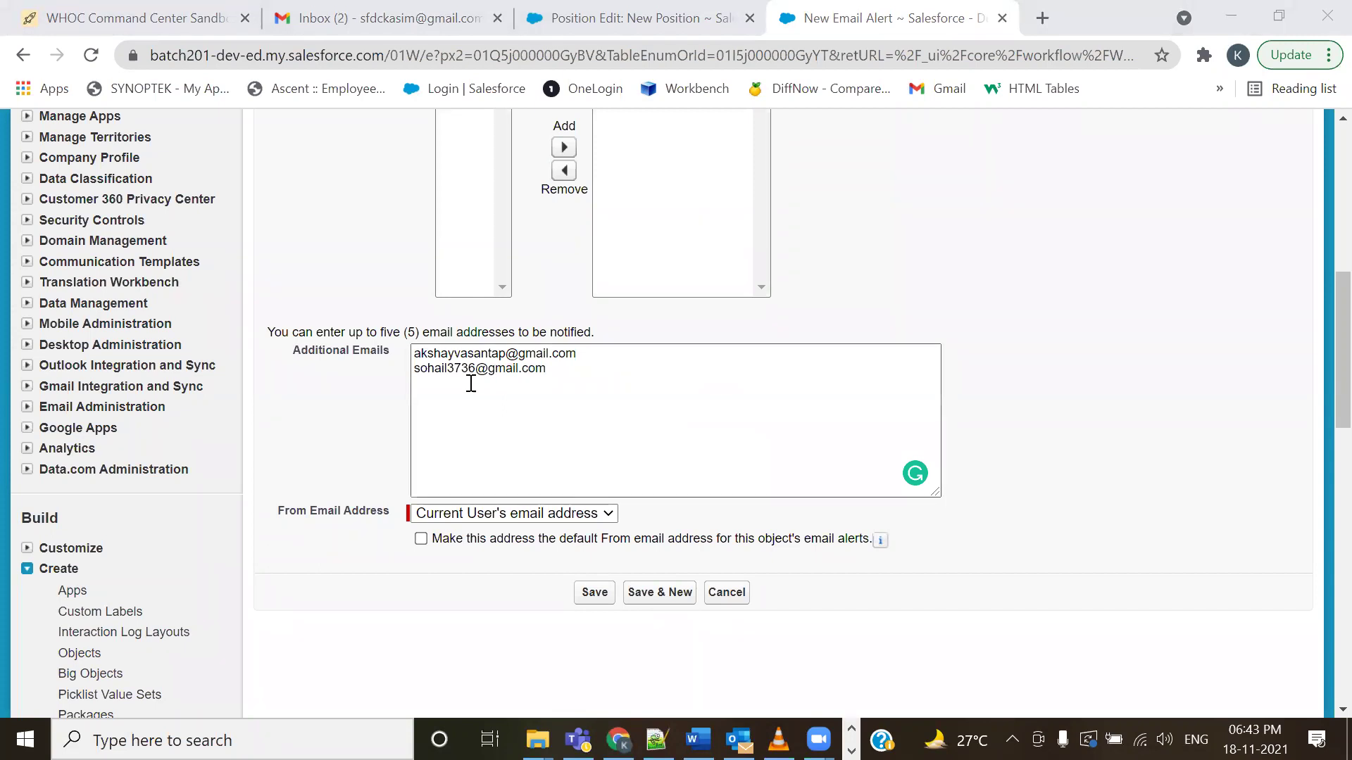
- Add three more recipients' email addresses to the alert's Additional Emails, one per line
click(447, 395)
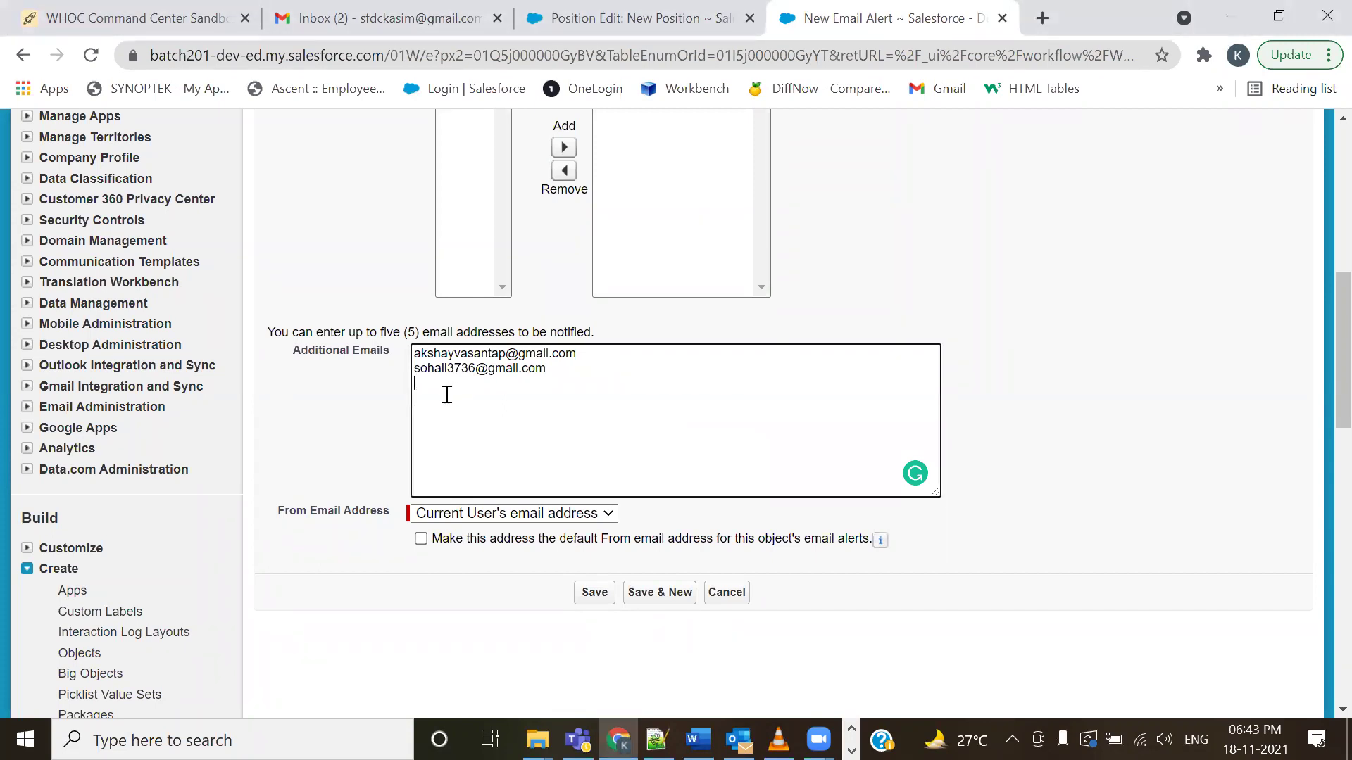
key(ctrl+v)
click(693, 357)
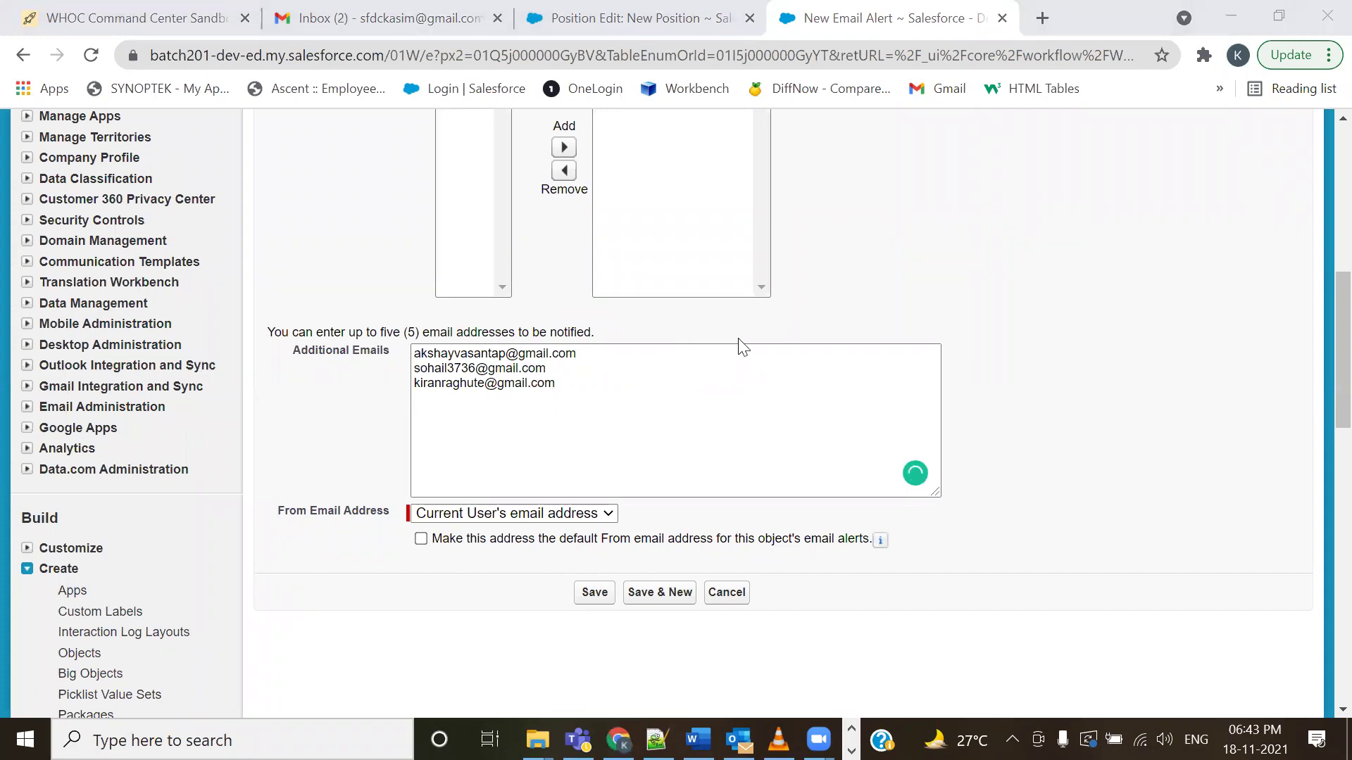
click(630, 392)
key(ctrl+v)
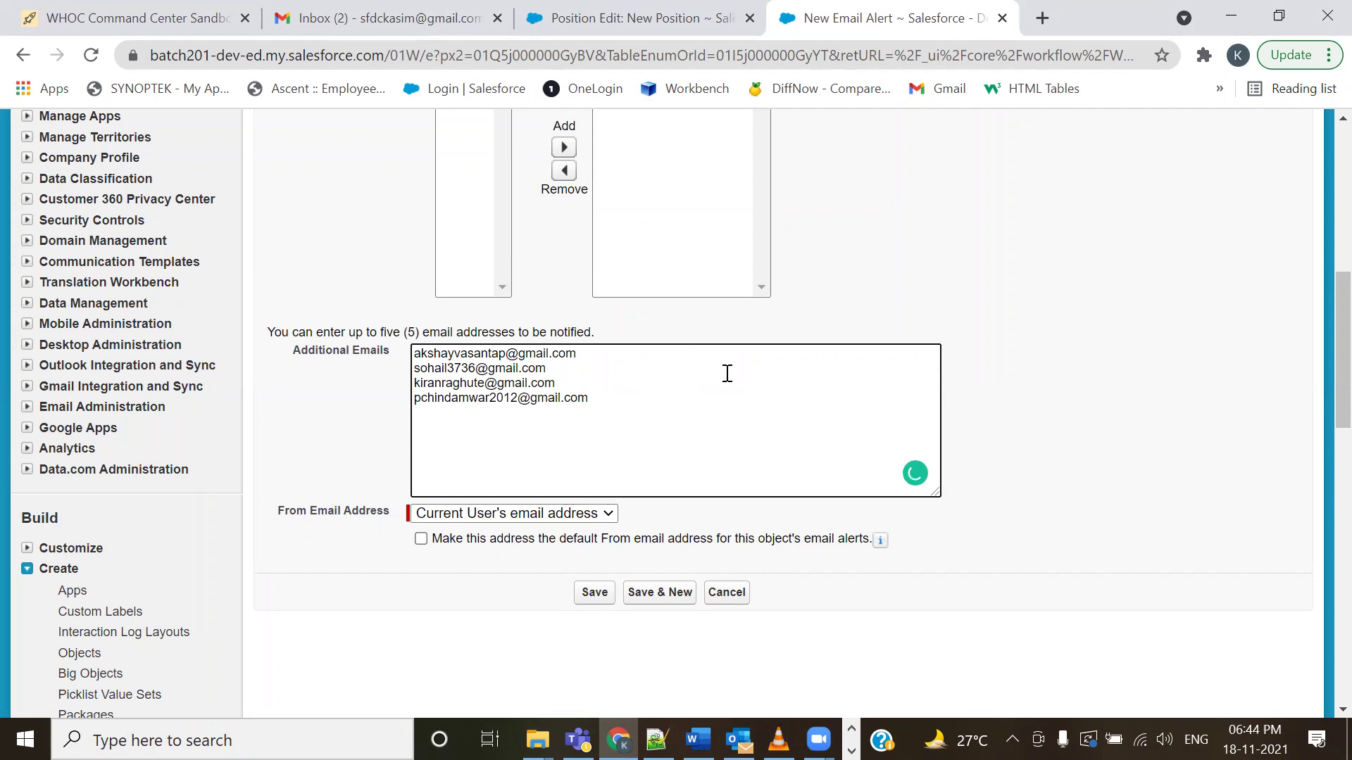
click(727, 373)
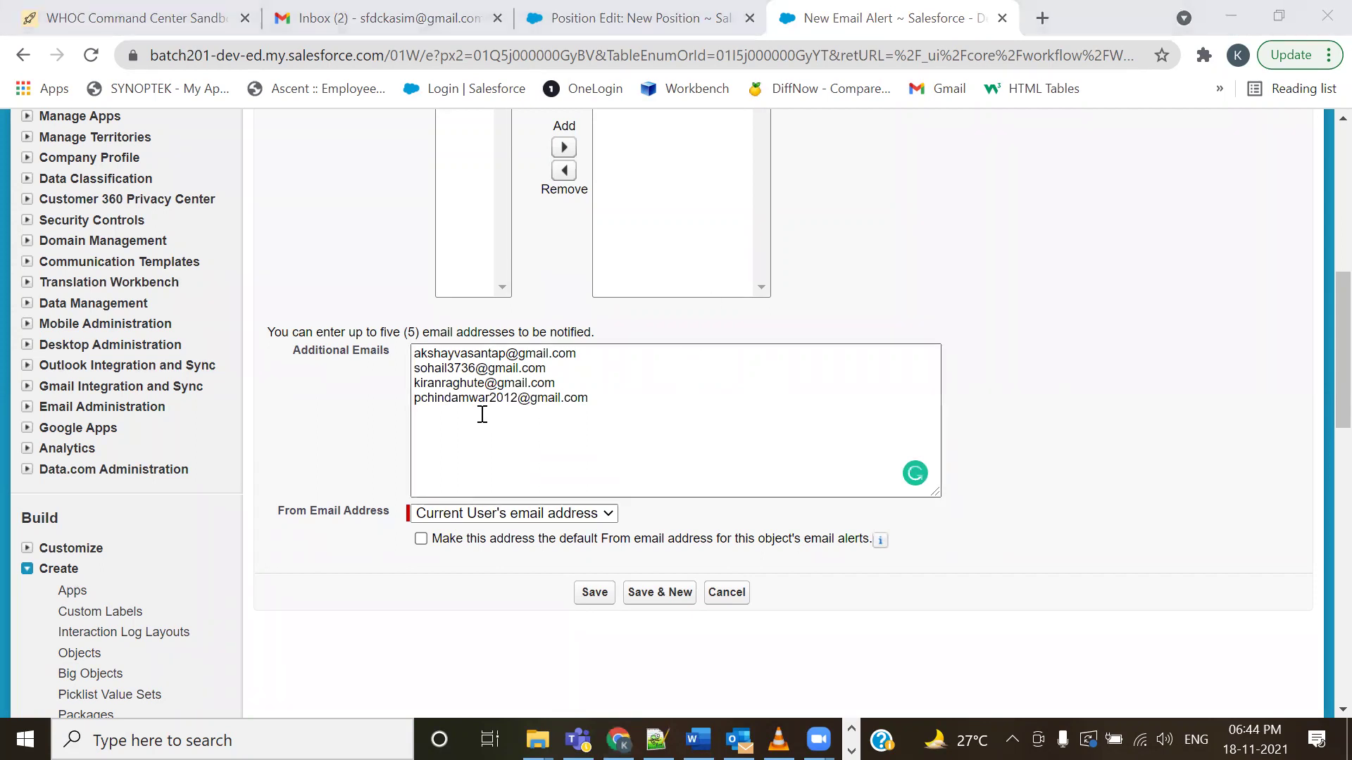
click(445, 420)
key(ctrl+v)
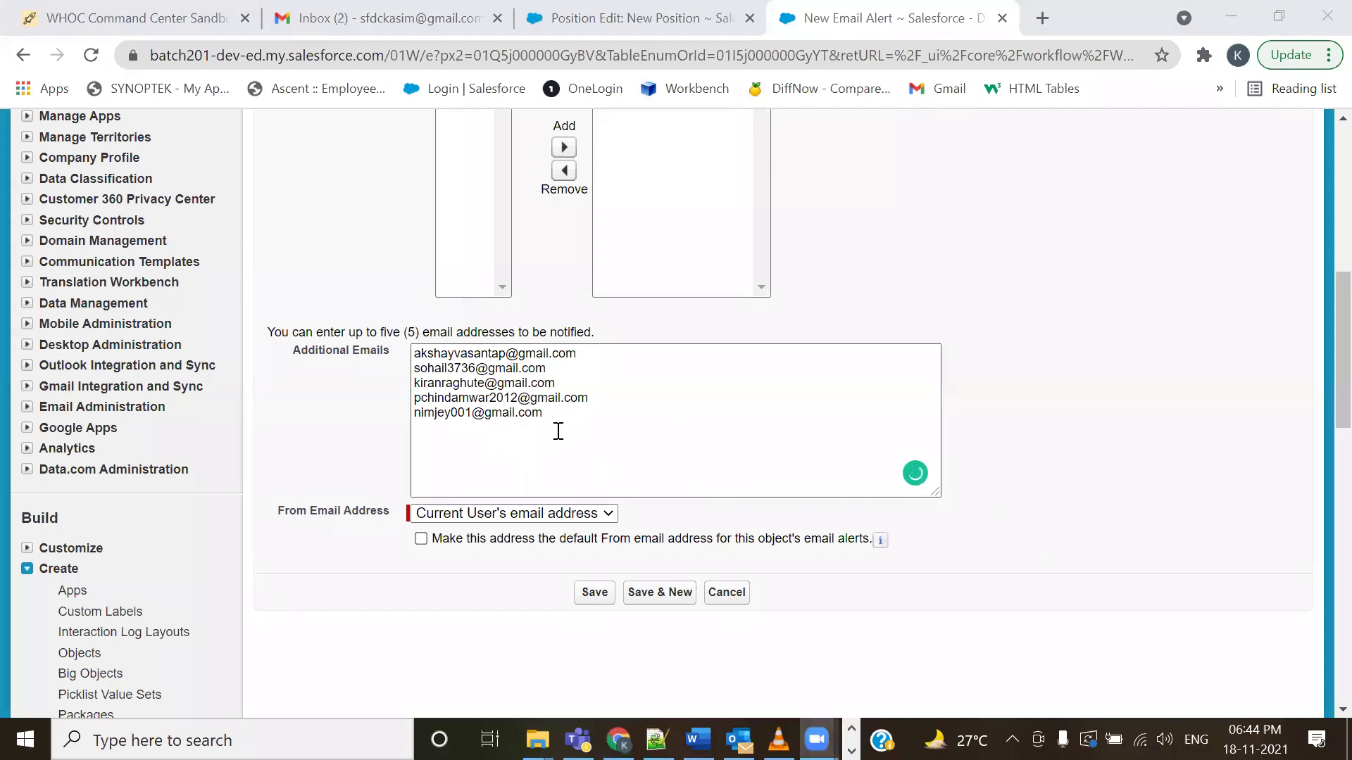
- Copy all five additional email addresses into the new 2 file in Notepad++, a few lines below the existing text, without saving the file
drag(558, 420, 408, 358)
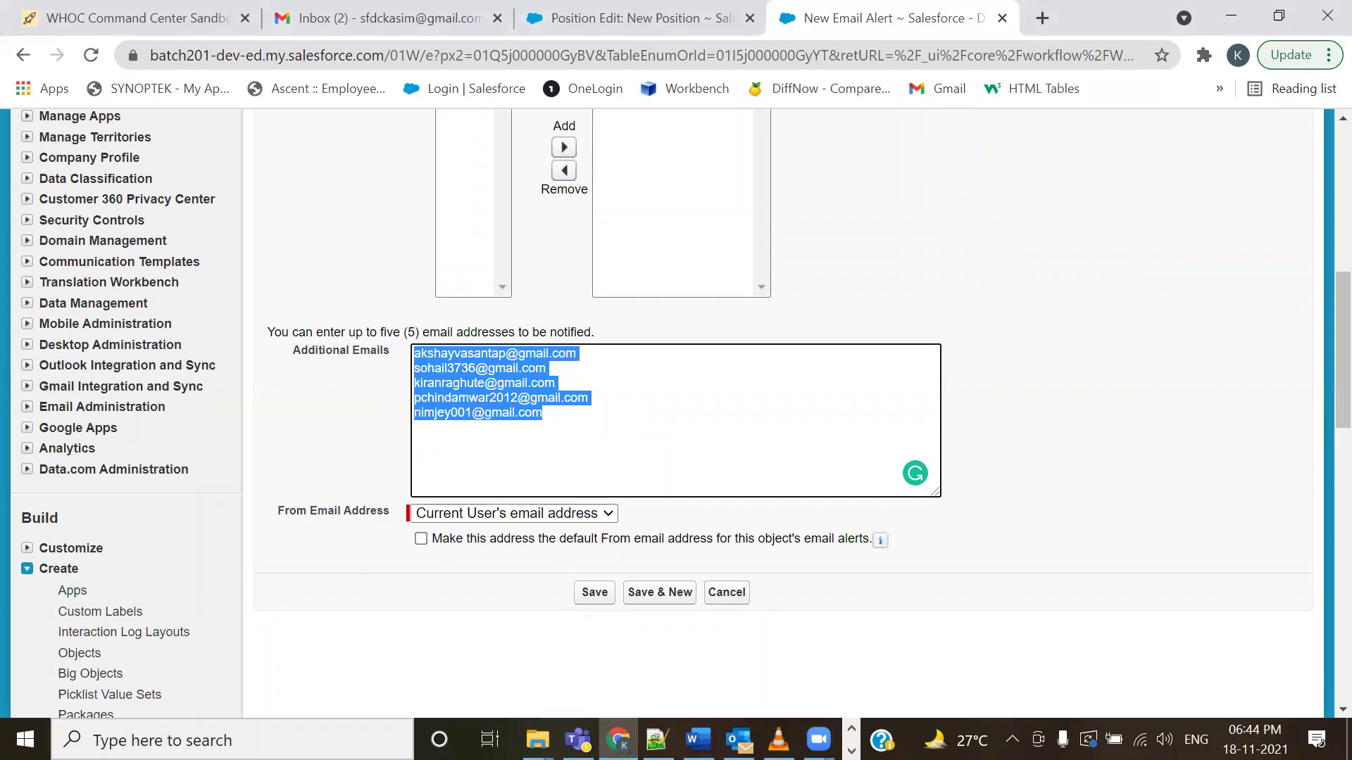
key(ctrl+c)
key(alt+Tab)
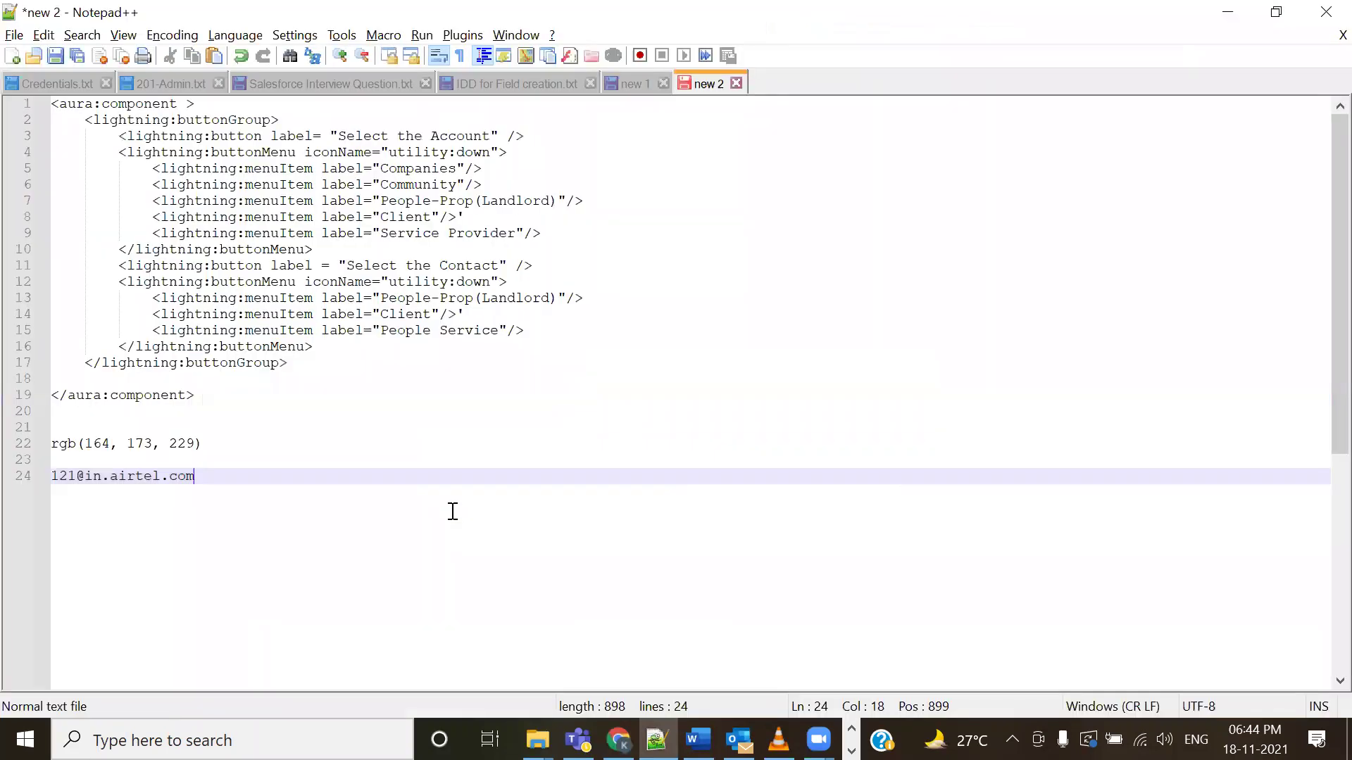
key(Return)
key(Return)
key(Return)
key(ctrl+v)
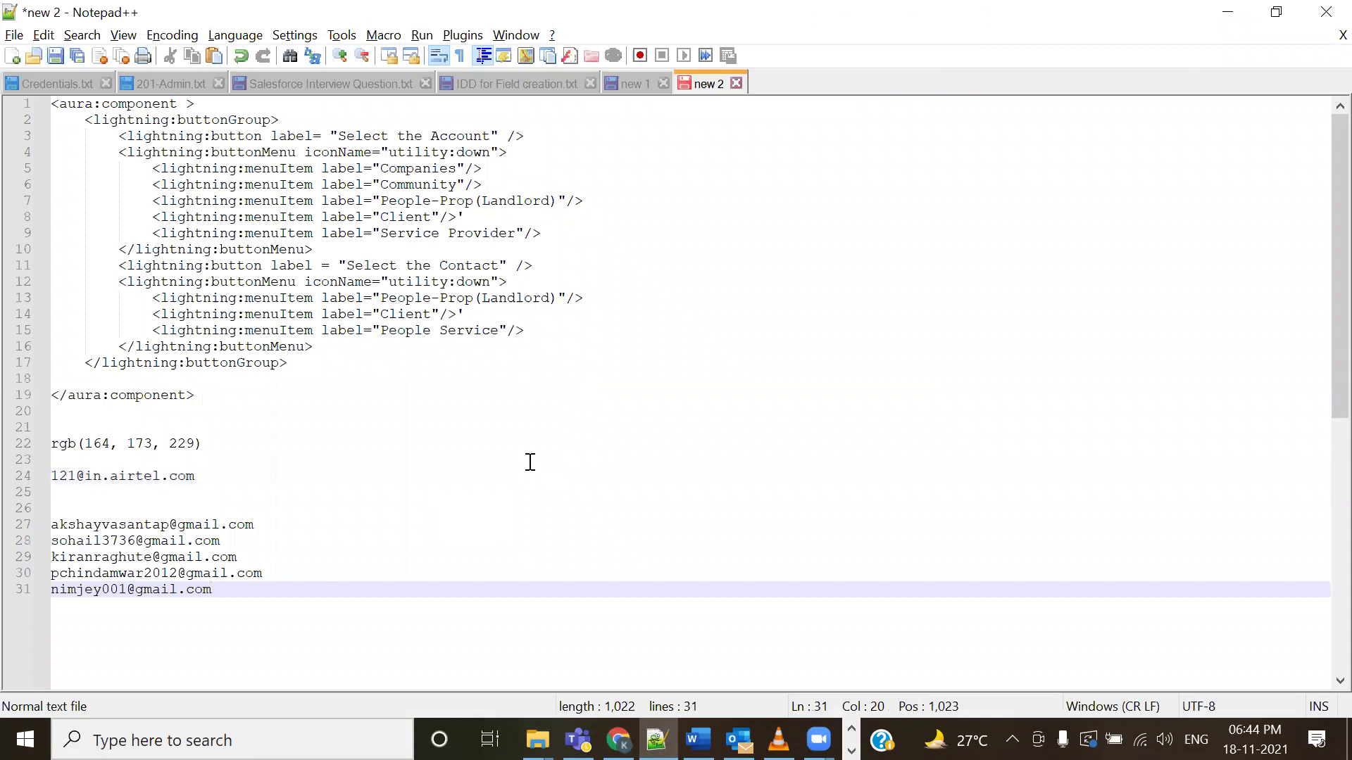
key(ctrl+s)
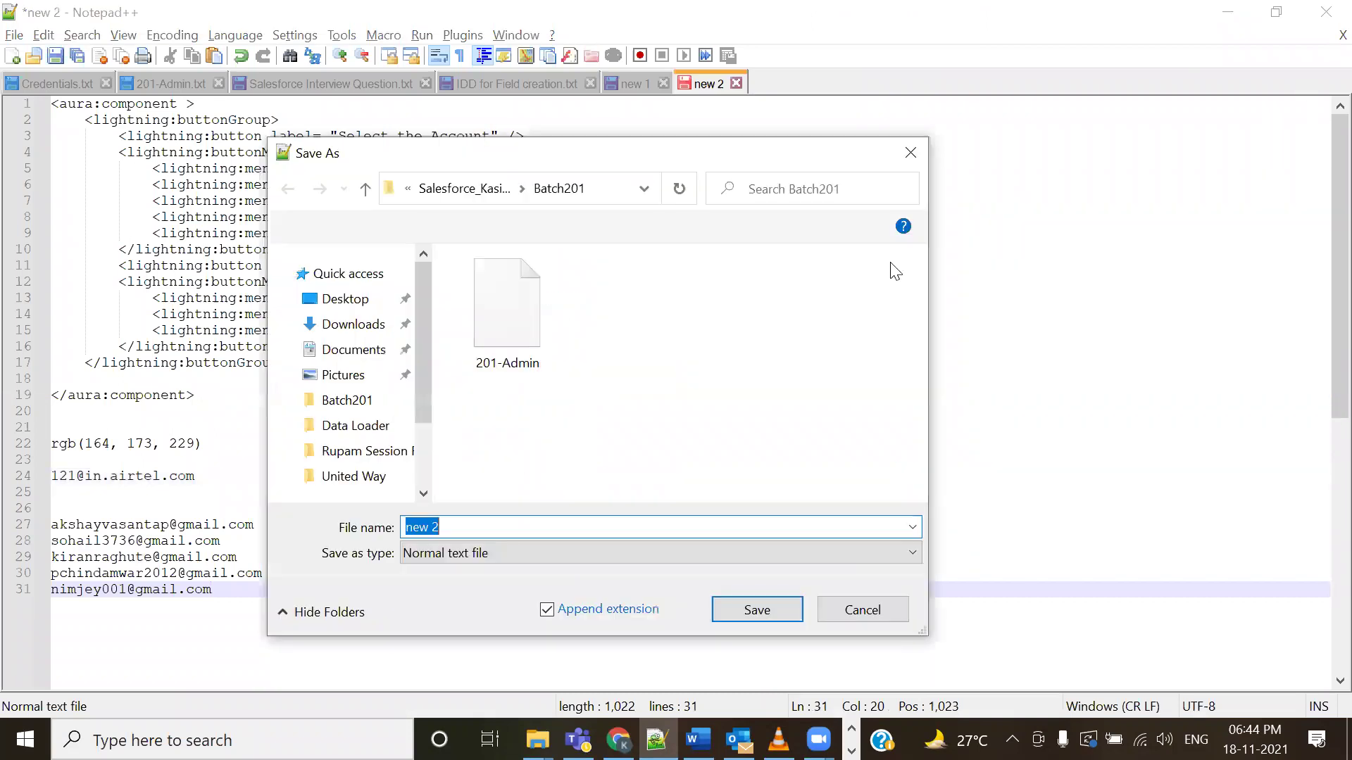
key(Escape)
- Return to Salesforce in Chrome and save the new email alert as an immediate workflow action
key(alt+Tab)
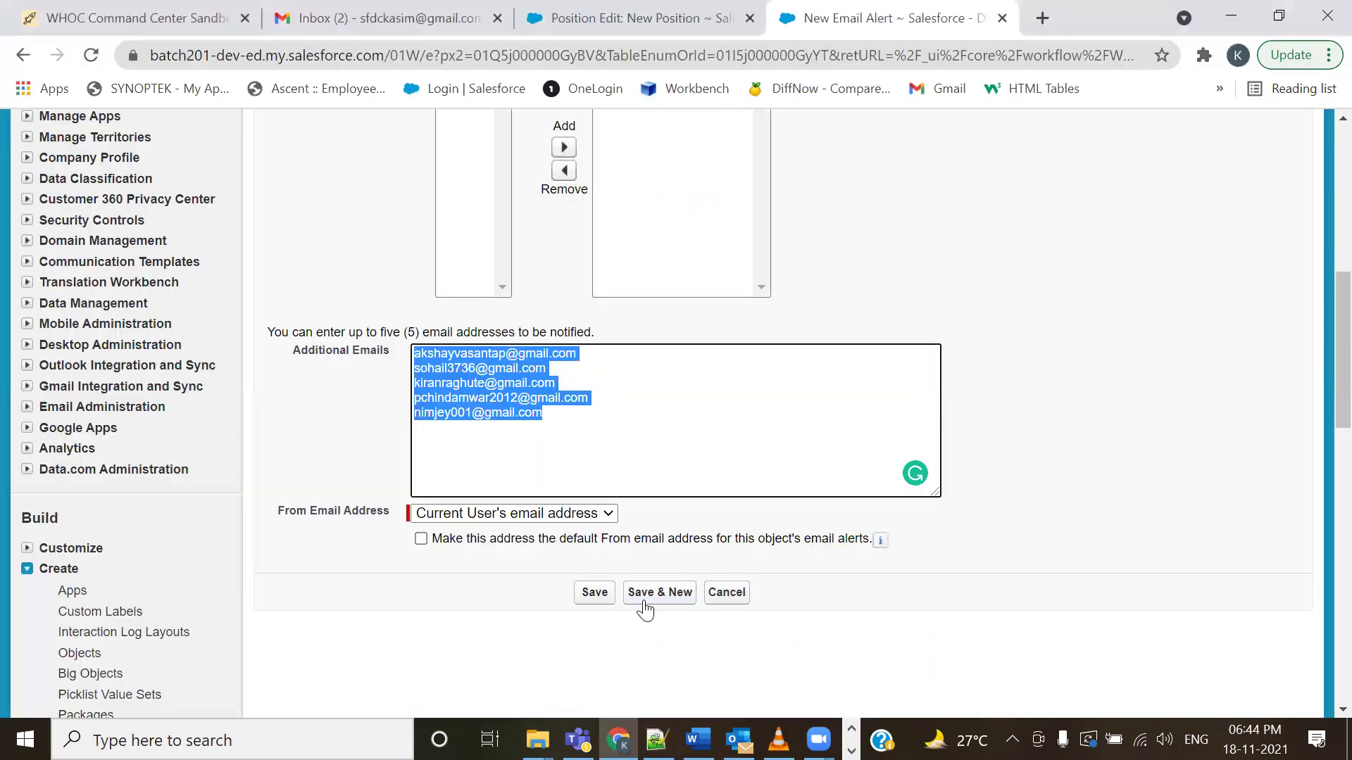
click(611, 595)
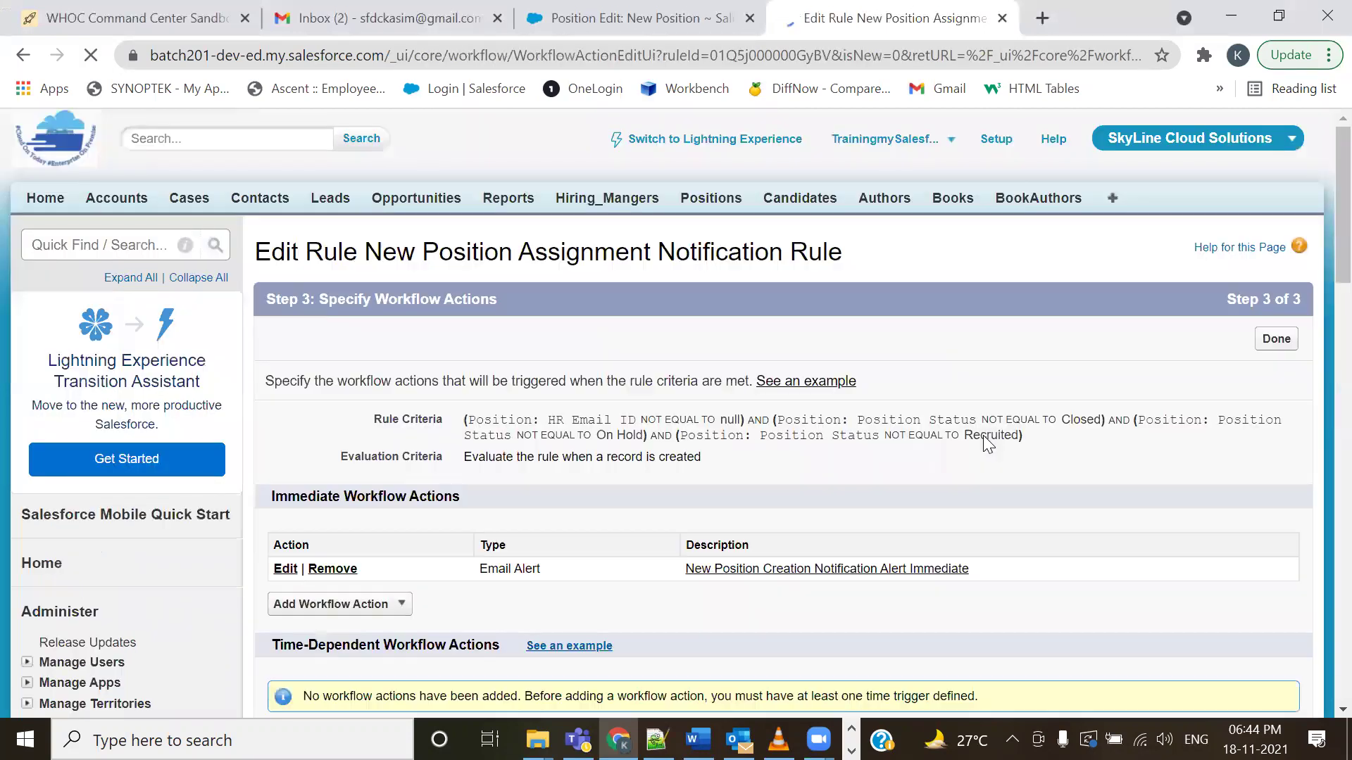
scroll(822, 408, down, 5)
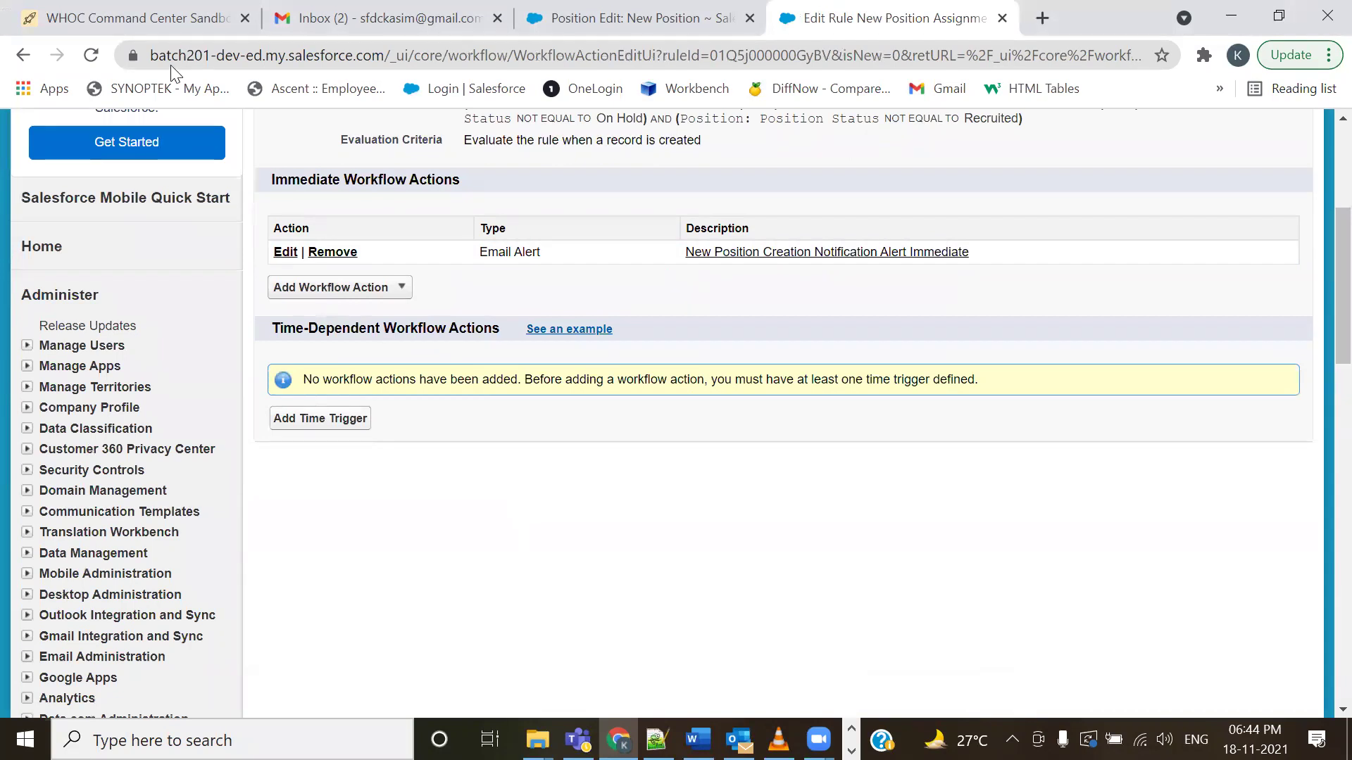
- Check the immediate action requirement in 201-Admin.txt in Notepad++, then examine the rule's immediate and time-dependent workflow action sections in Salesforce
key(alt+Tab)
drag(180, 315, 1098, 315)
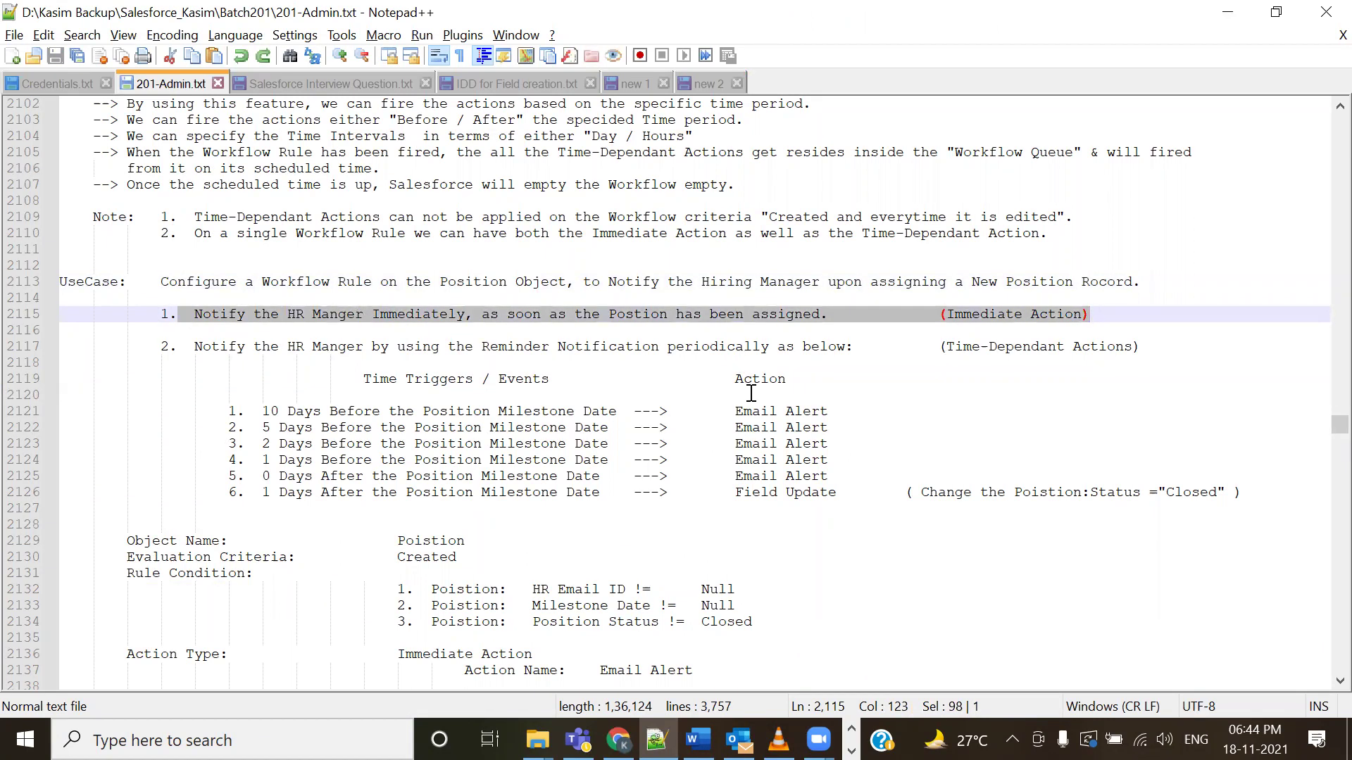
key(alt+Tab)
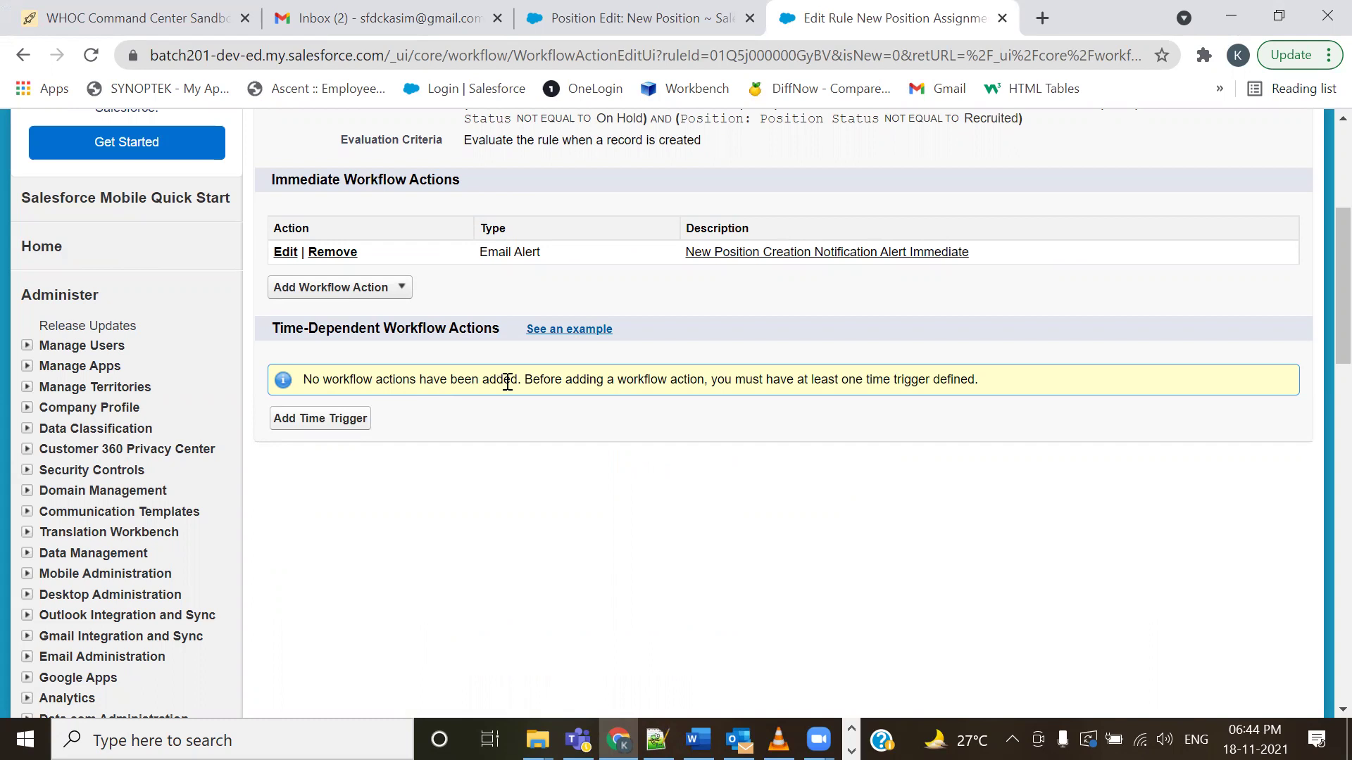
drag(525, 379, 706, 384)
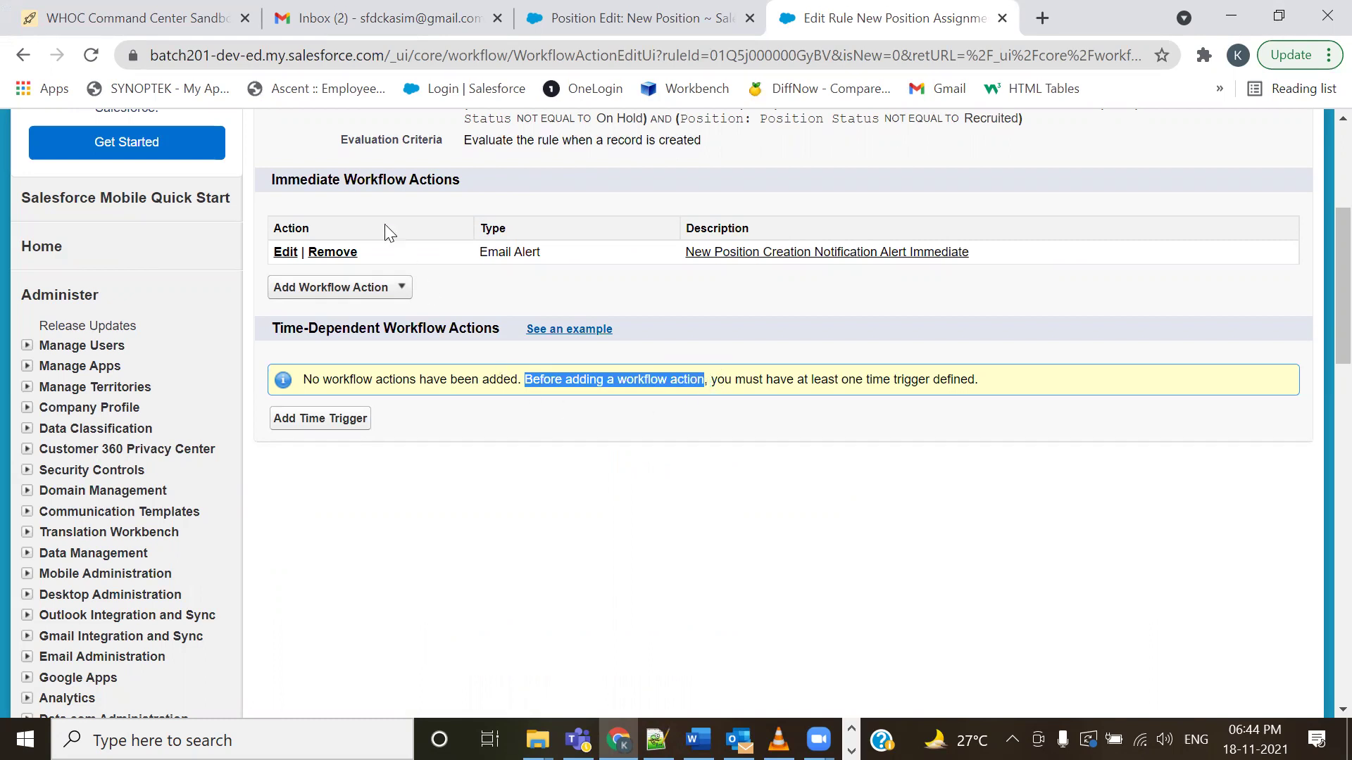
drag(549, 252, 479, 252)
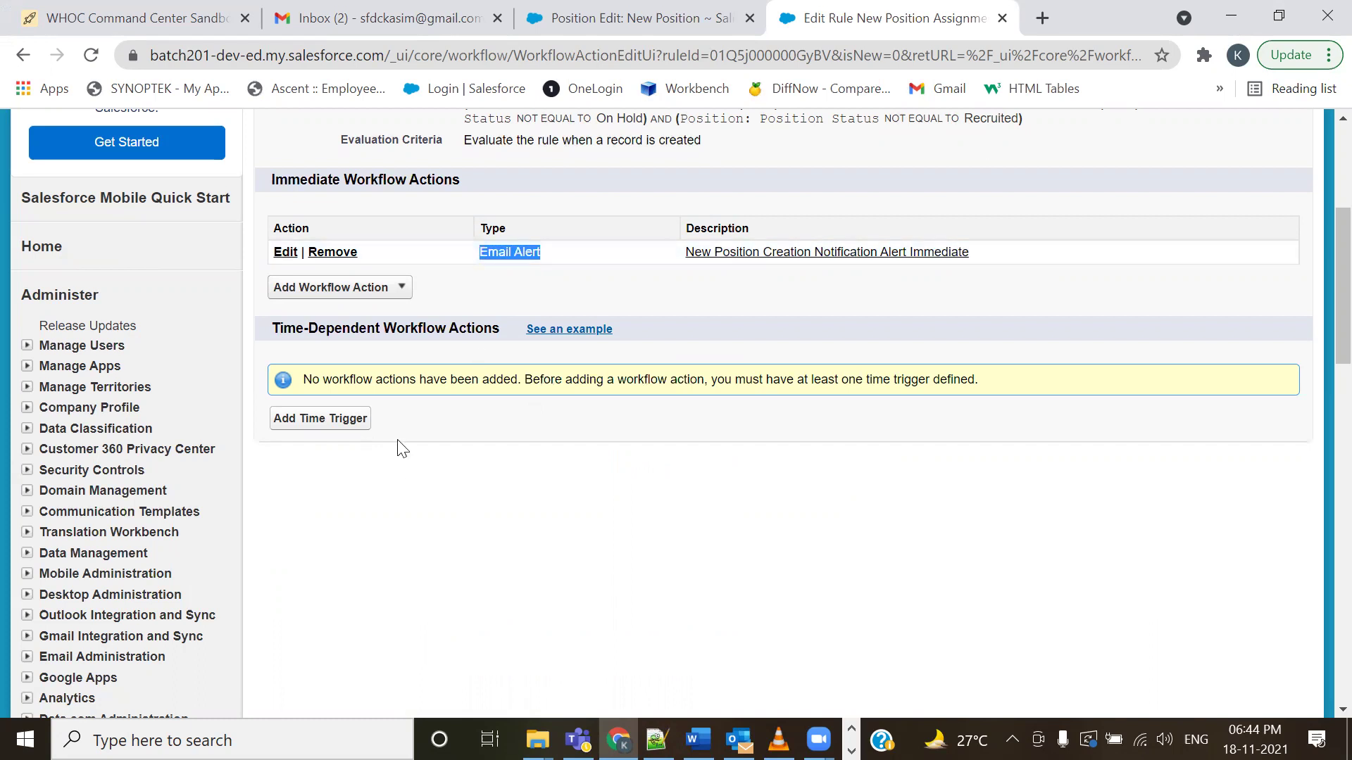
drag(272, 328, 380, 330)
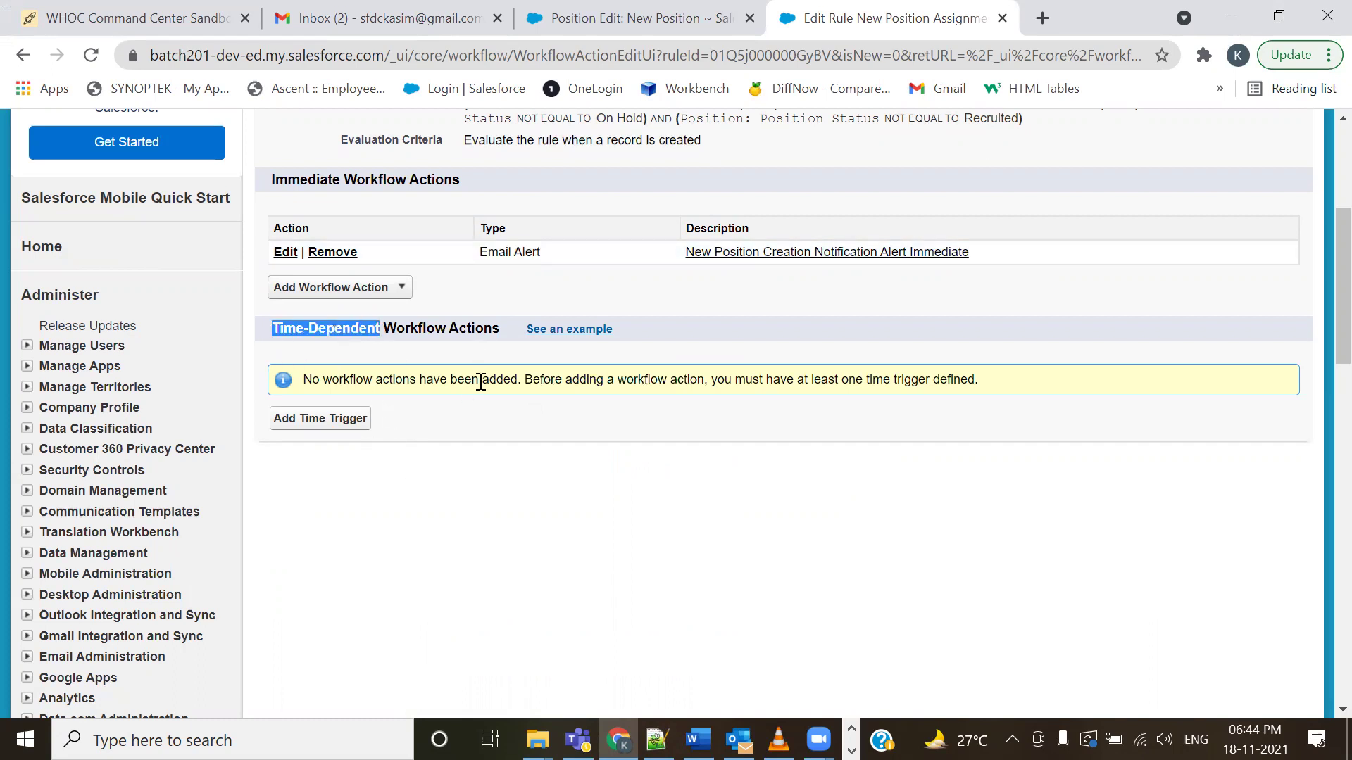
drag(711, 381, 975, 380)
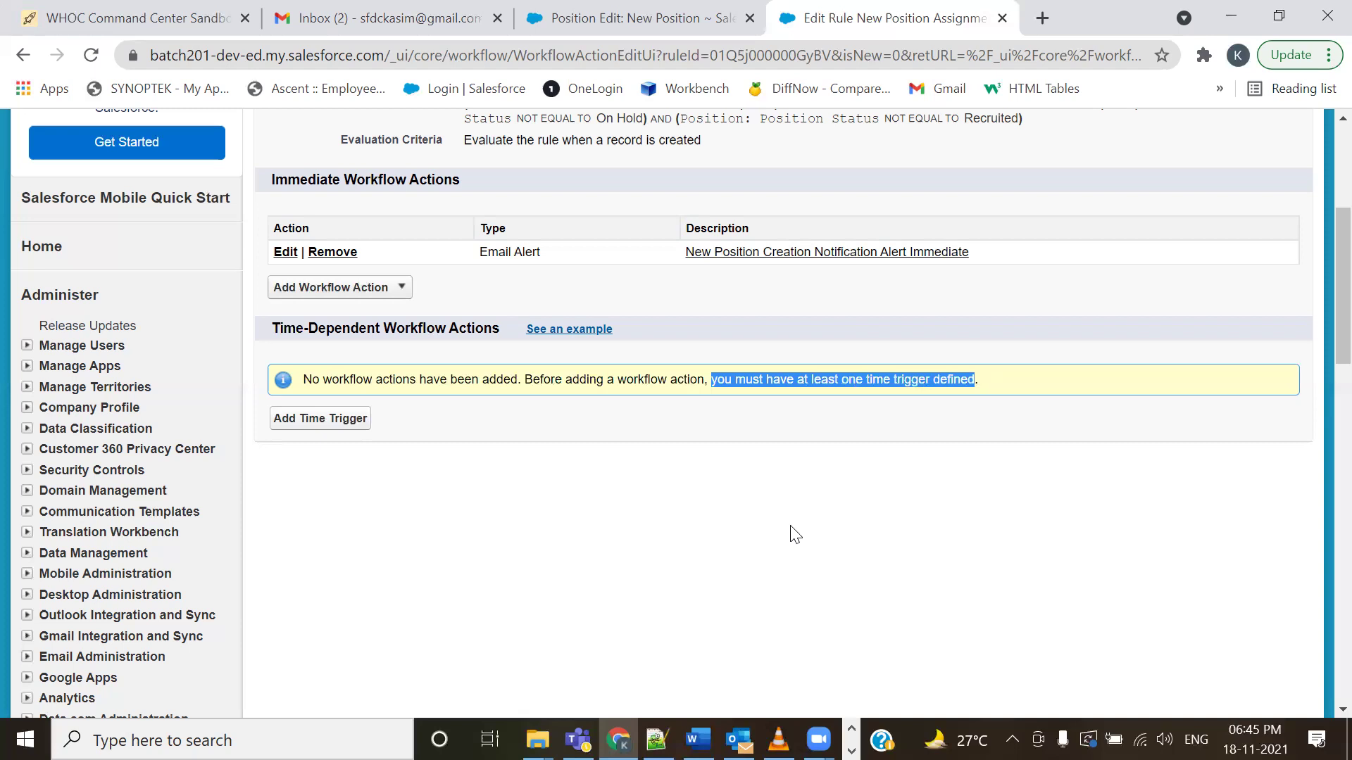
- Switch to Notepad++ and review the use case's list of time triggers before and after the Position Milestone Date in 201-Admin.txt
click(658, 739)
drag(266, 415, 382, 416)
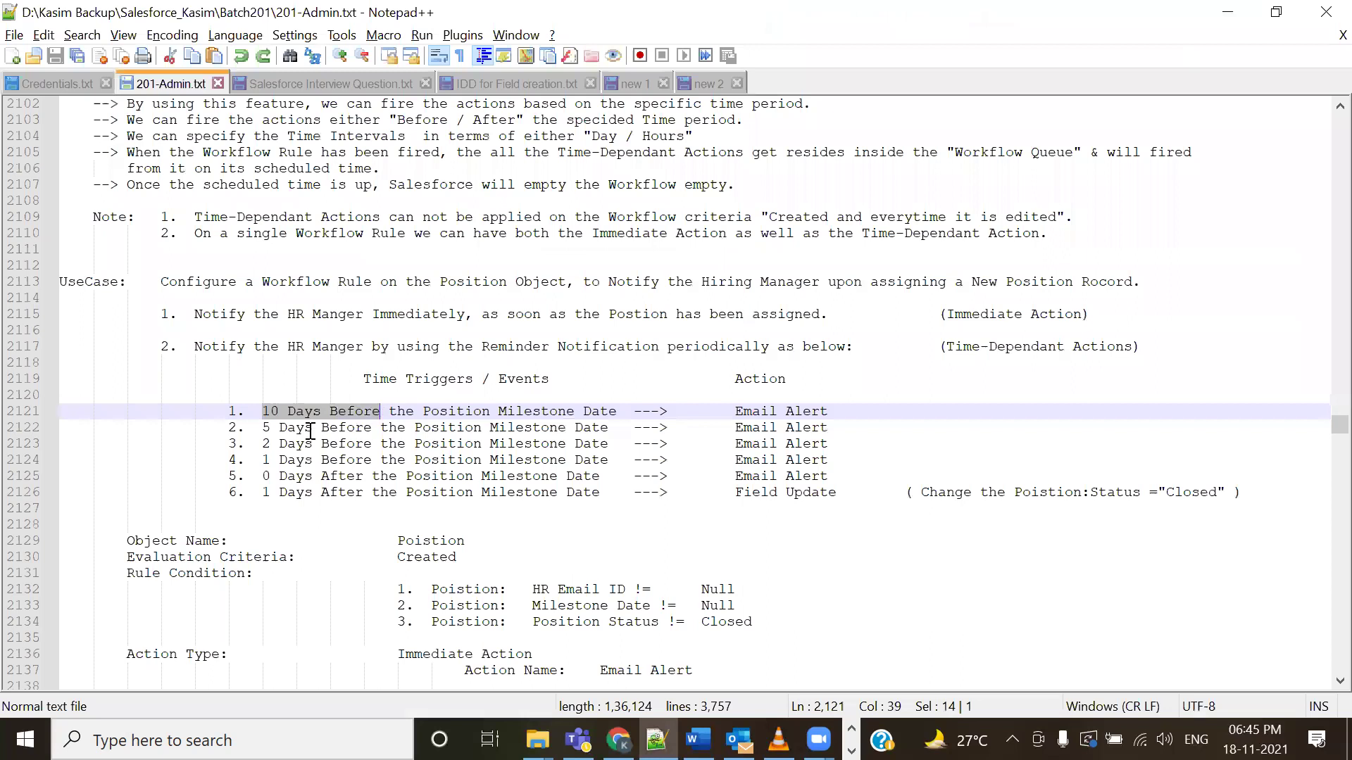
drag(262, 428, 373, 428)
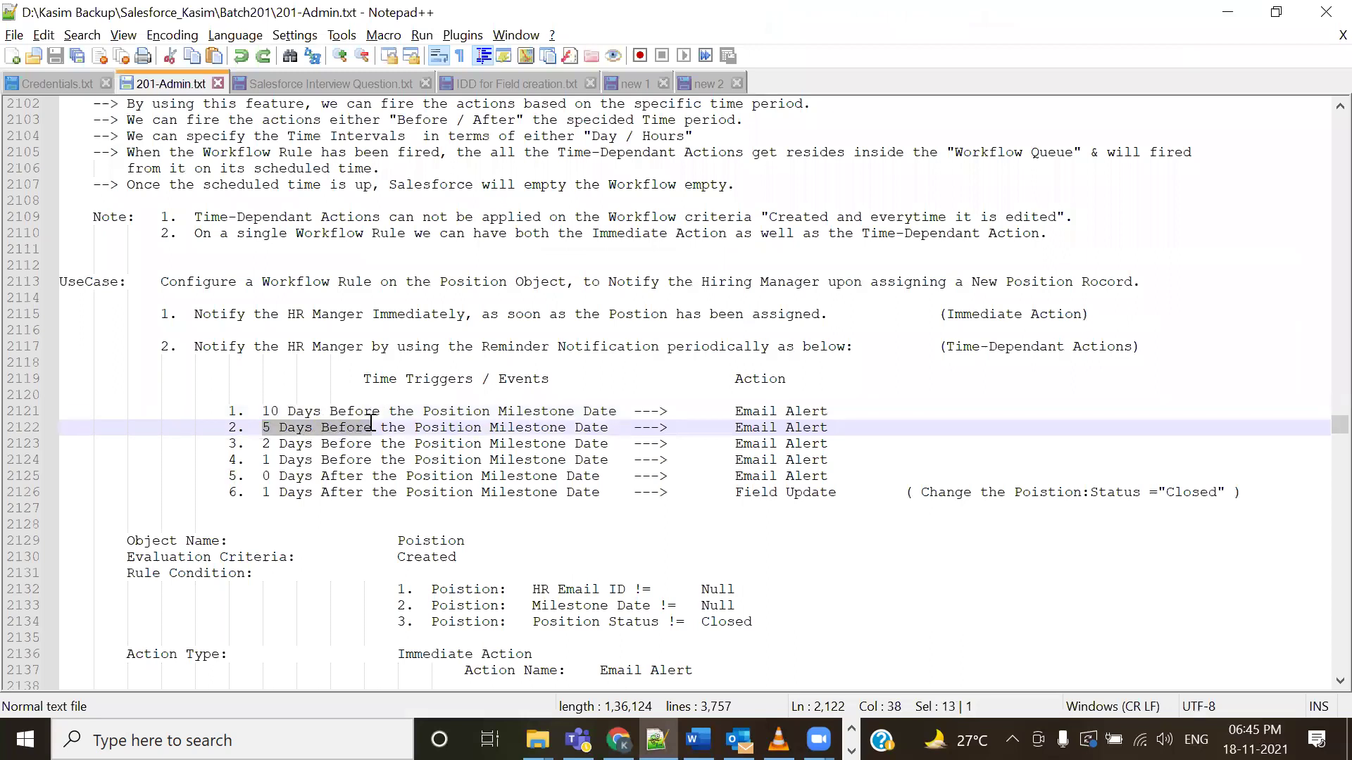
click(265, 445)
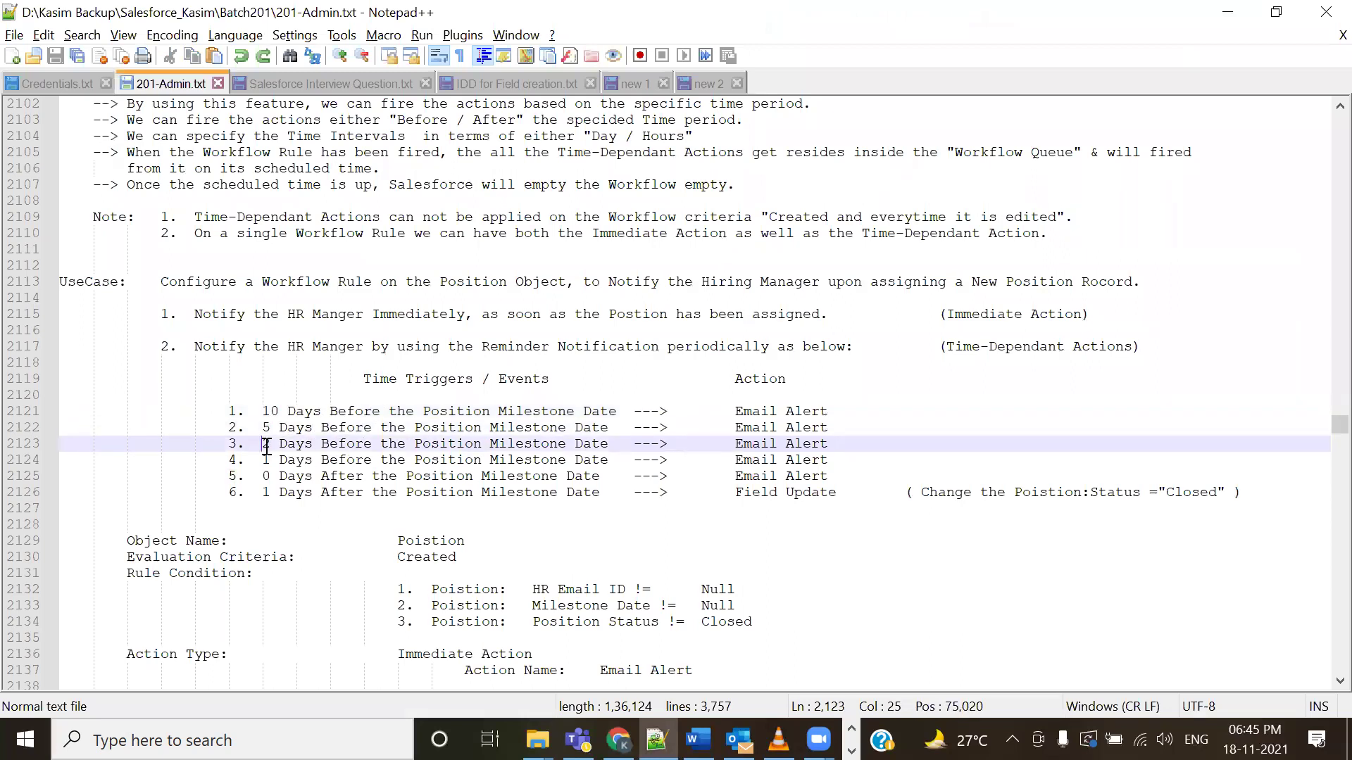
double_click(342, 493)
double_click(343, 477)
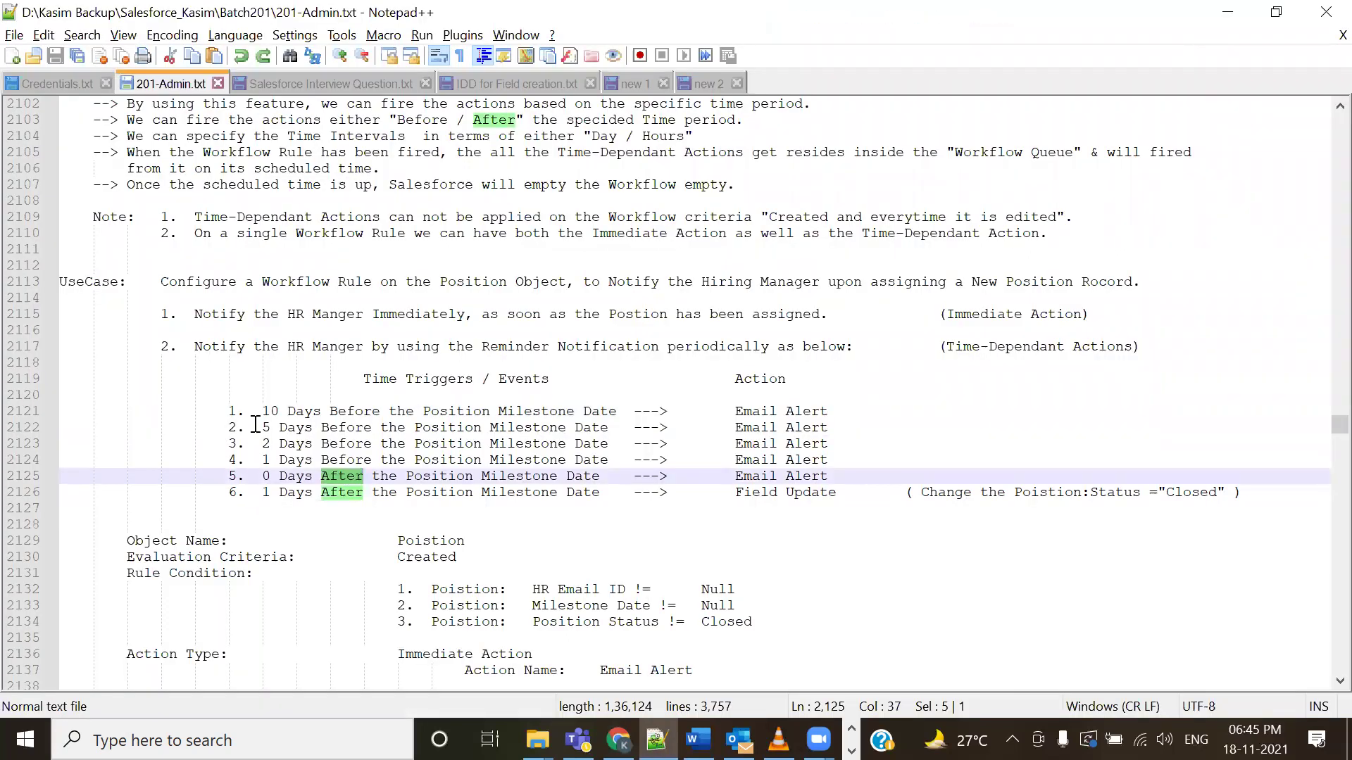
click(255, 425)
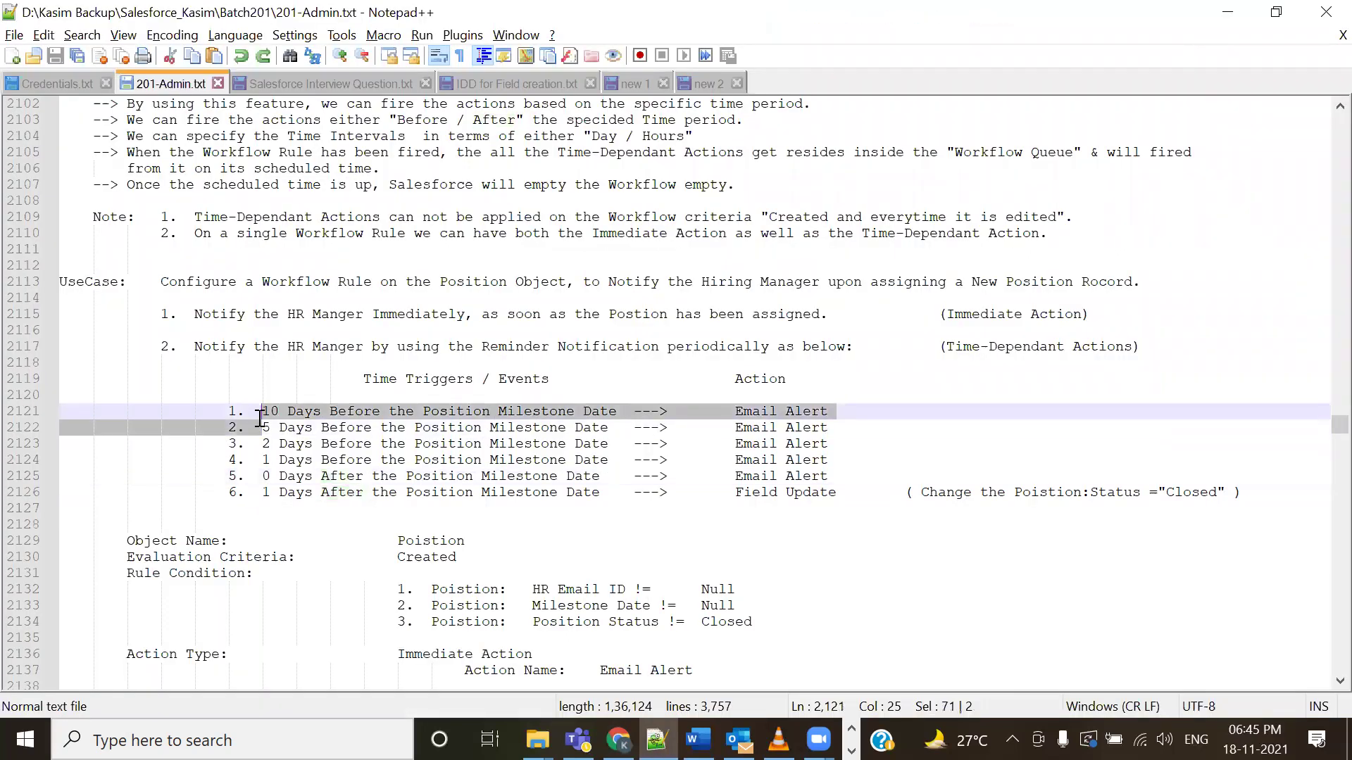
drag(263, 411, 280, 492)
drag(263, 411, 348, 508)
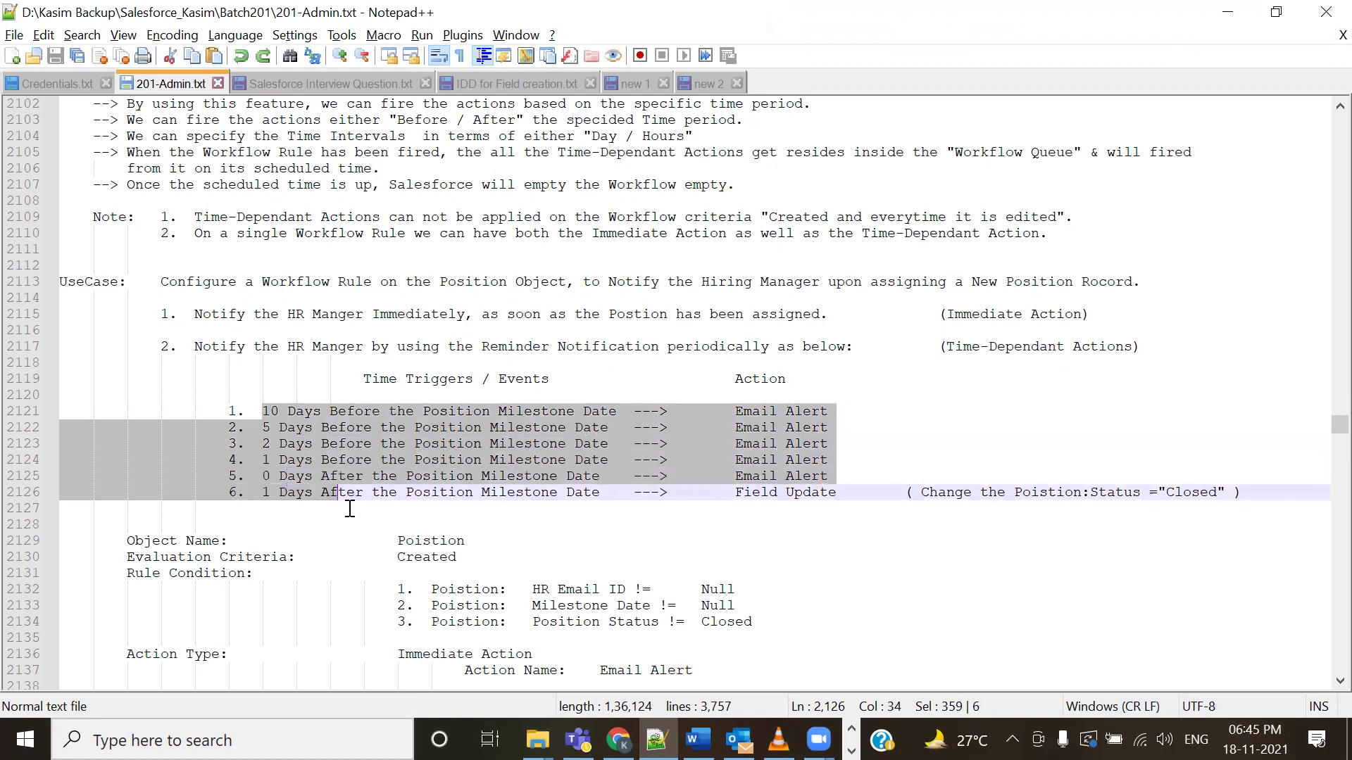
click(337, 505)
drag(262, 411, 391, 412)
drag(263, 427, 372, 428)
drag(262, 444, 371, 443)
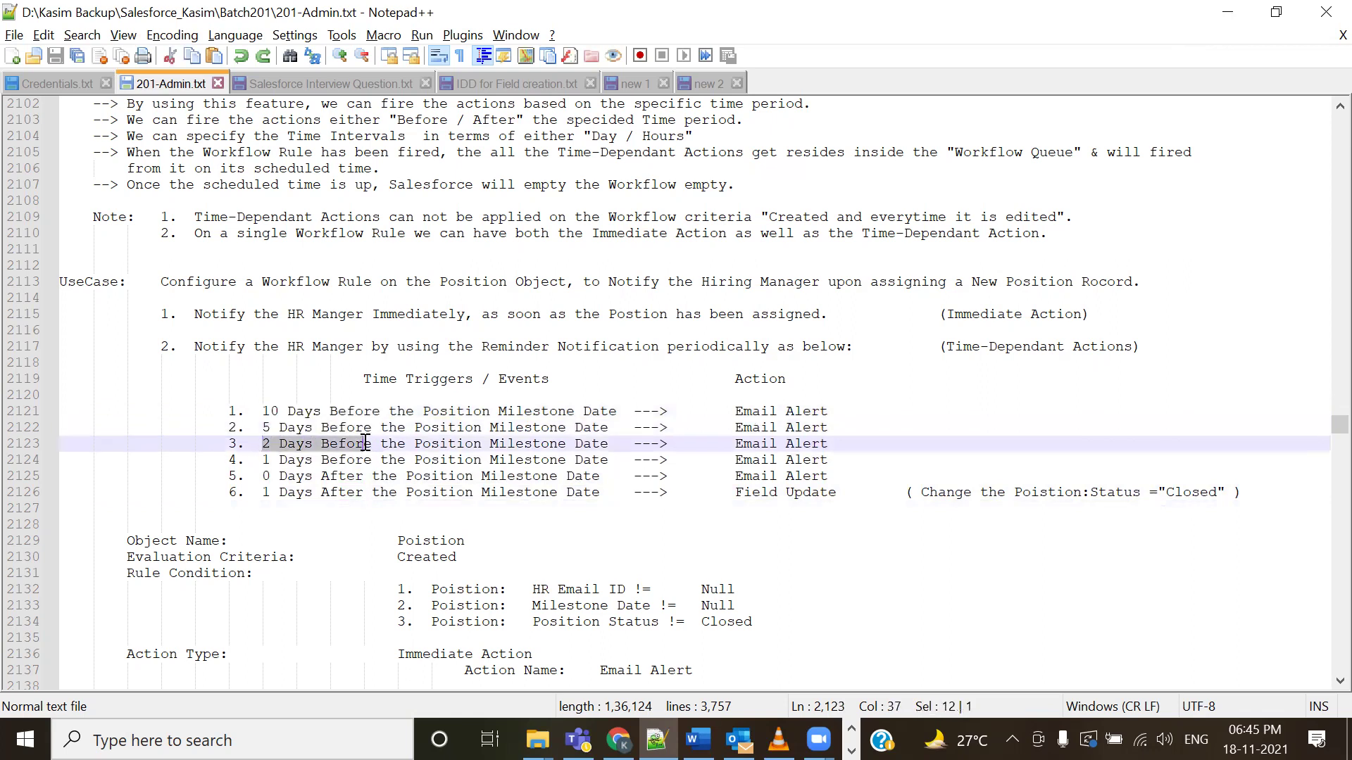
drag(262, 460, 355, 460)
drag(270, 476, 347, 476)
drag(262, 492, 368, 493)
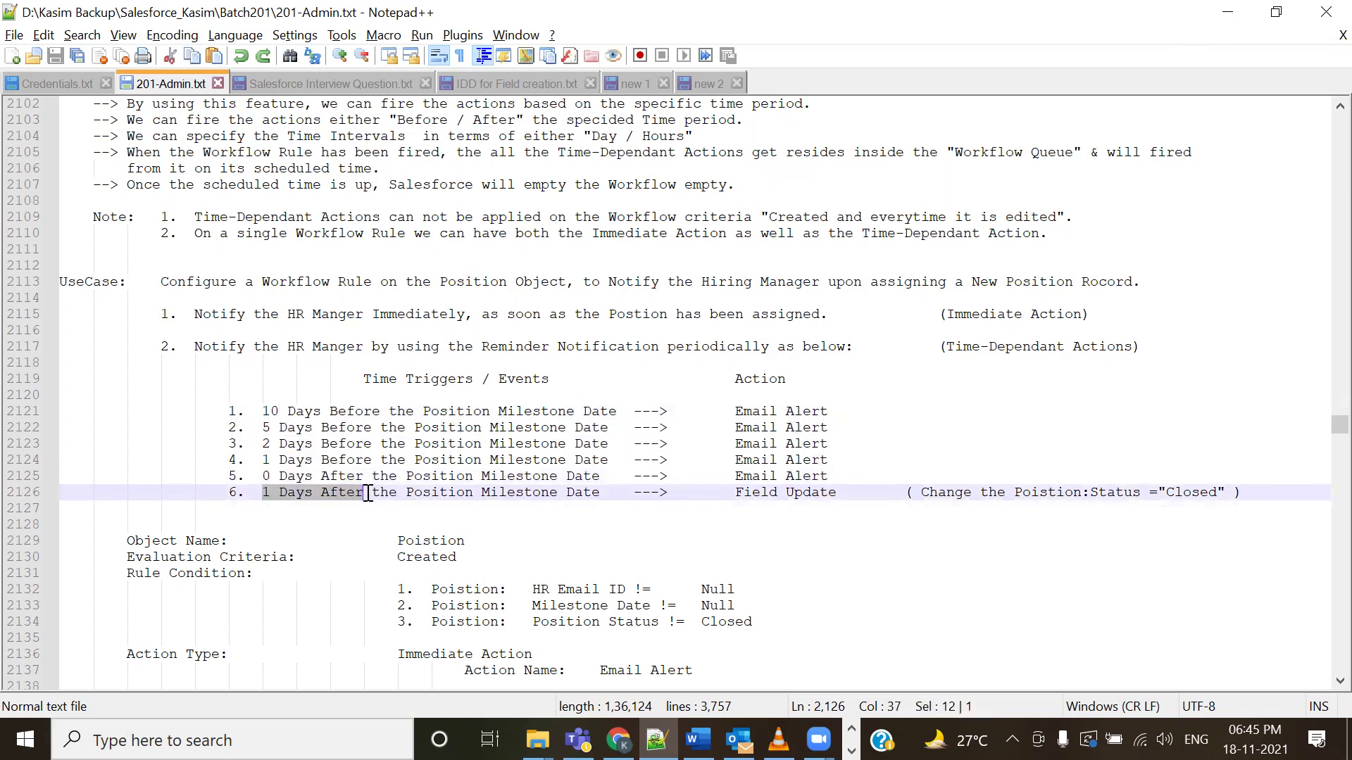
drag(262, 411, 377, 493)
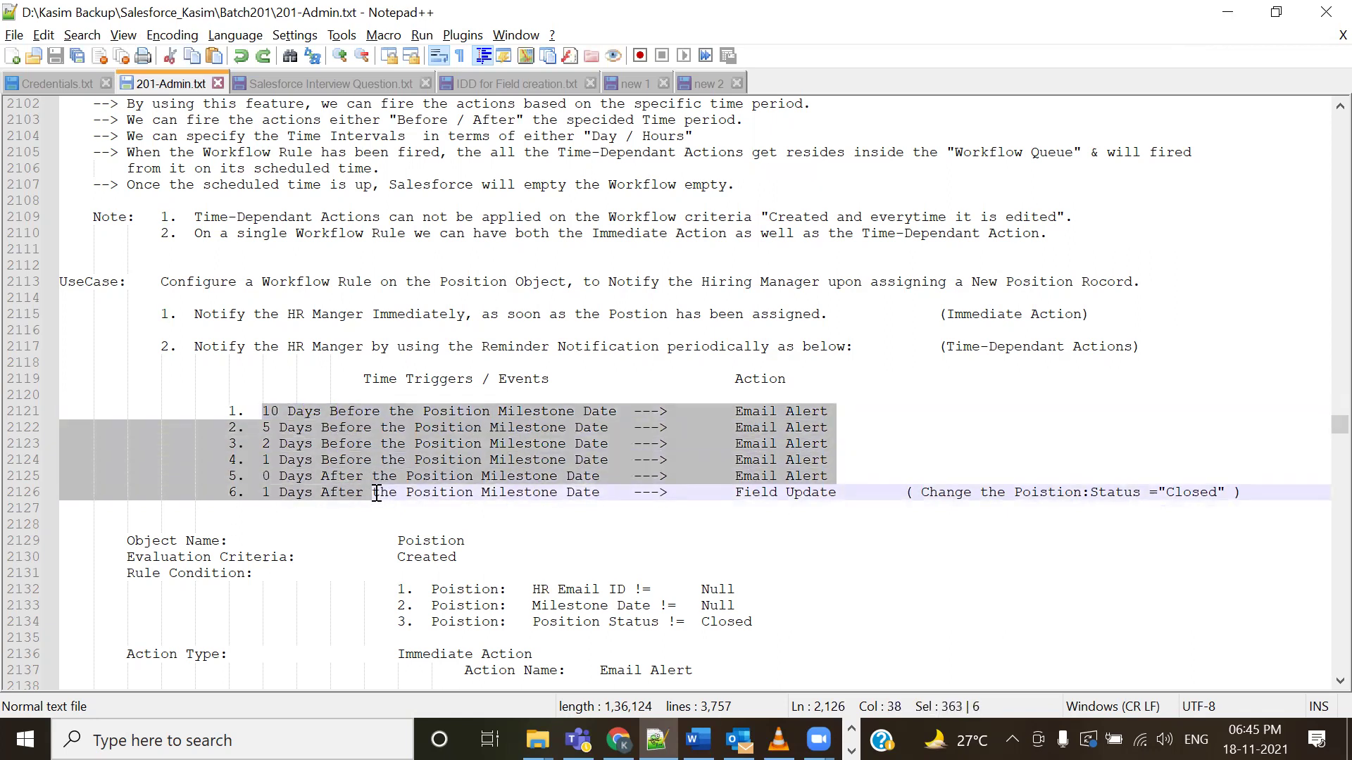
click(382, 525)
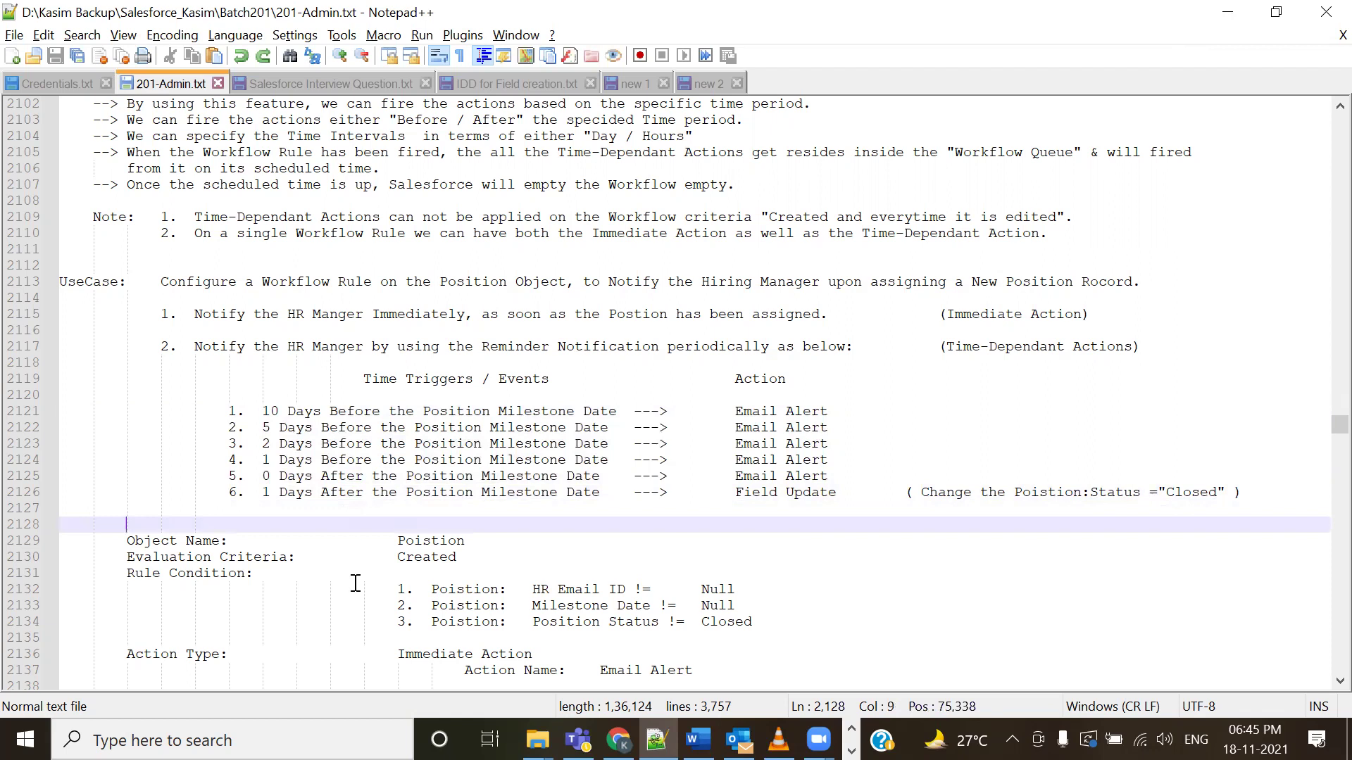
- Copy the first time trigger's number of days, 10, from the use case in 201-Admin.txt
drag(734, 412, 823, 409)
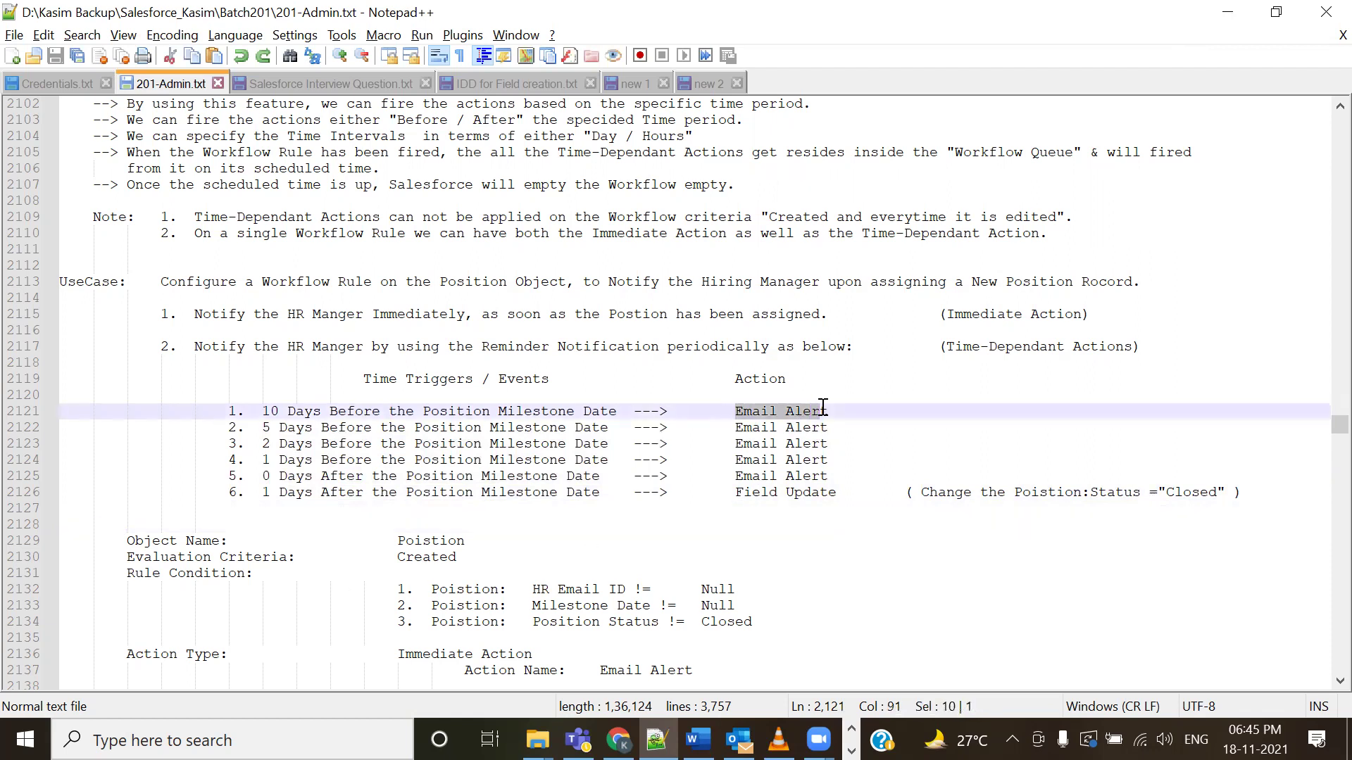
double_click(264, 412)
key(ctrl+c)
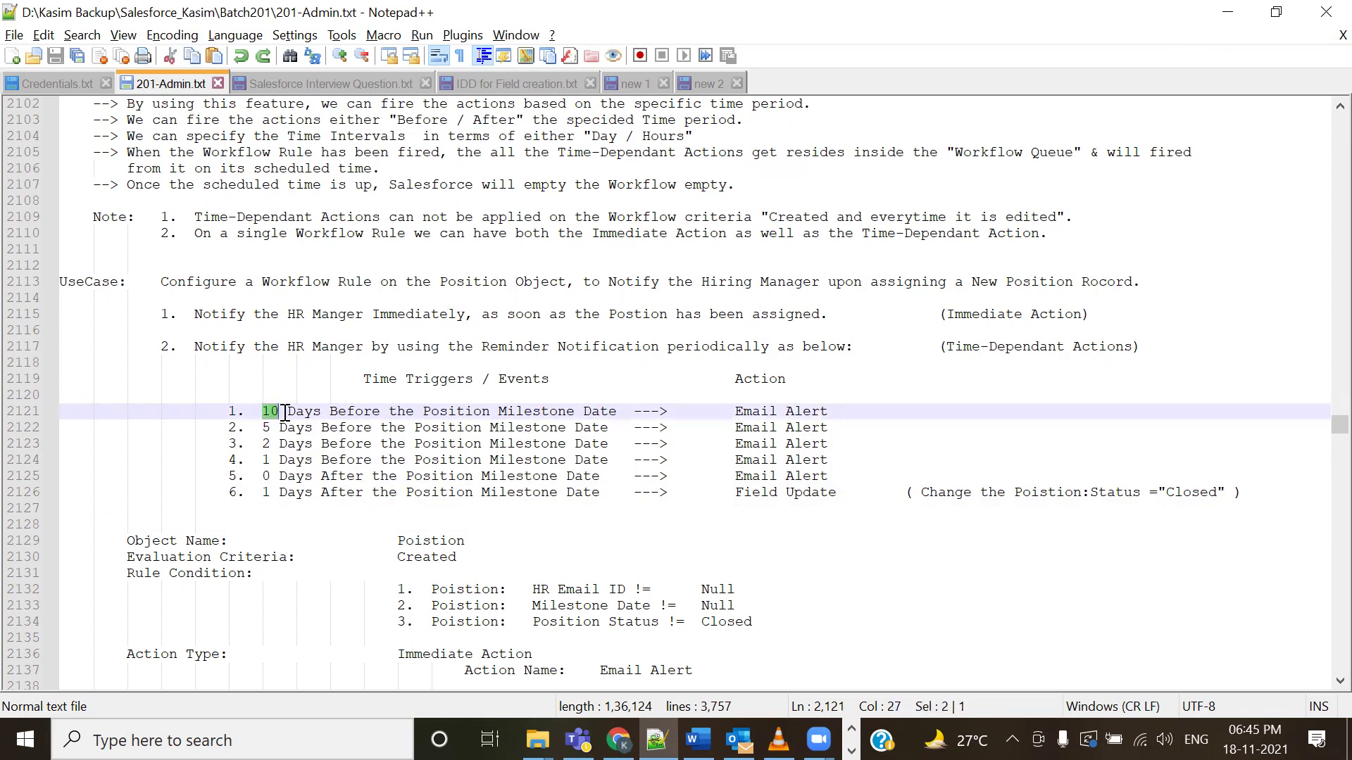
- Switch to Salesforce in Chrome and set a new time trigger for the rule to 10 Days Before
key(alt+Tab)
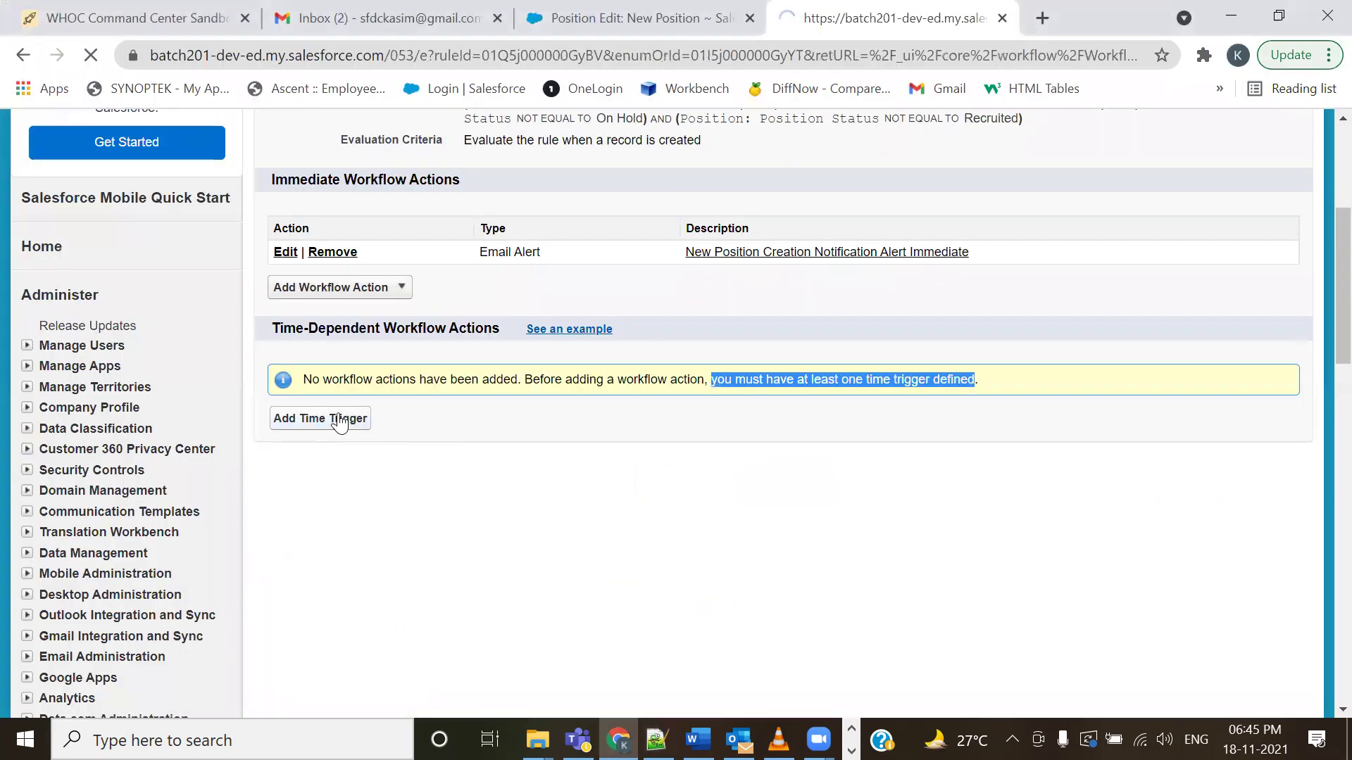
click(521, 381)
key(BackSpace)
key(BackSpace)
key(ctrl+v)
click(643, 378)
click(655, 395)
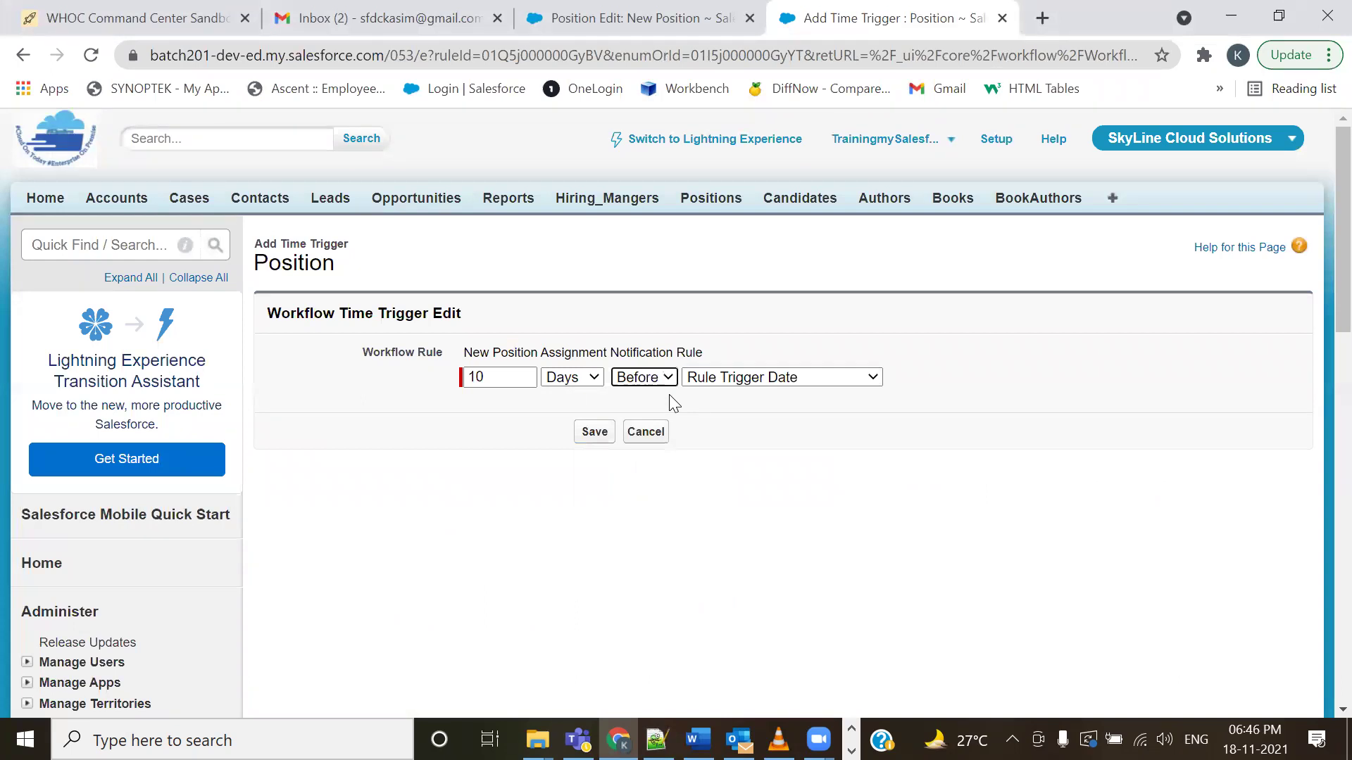
- Check the first trigger's reference date in 201-Admin.txt in Notepad++, and return to Salesforce in Chrome
key(alt+Tab)
drag(422, 411, 612, 414)
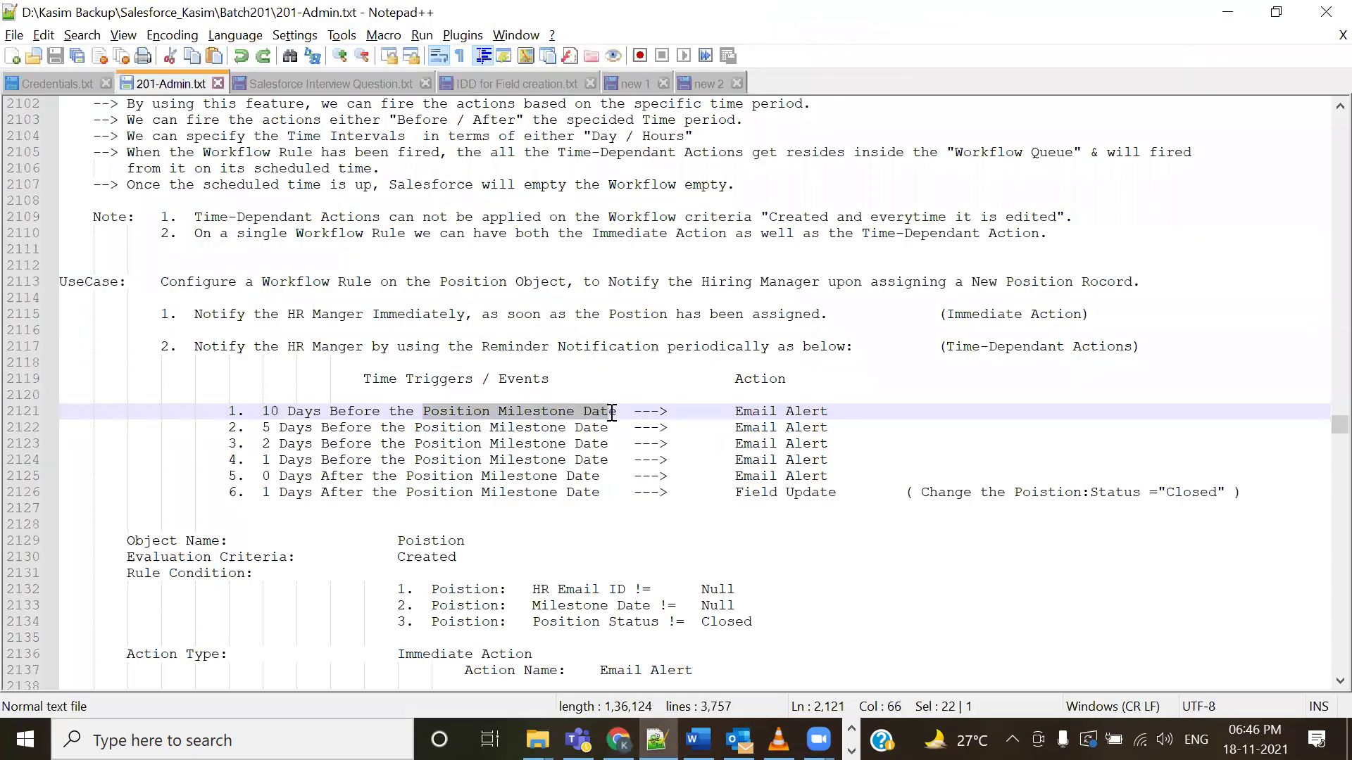
key(alt+Tab)
- Examine the available reference date options for the 10-day time trigger
click(879, 377)
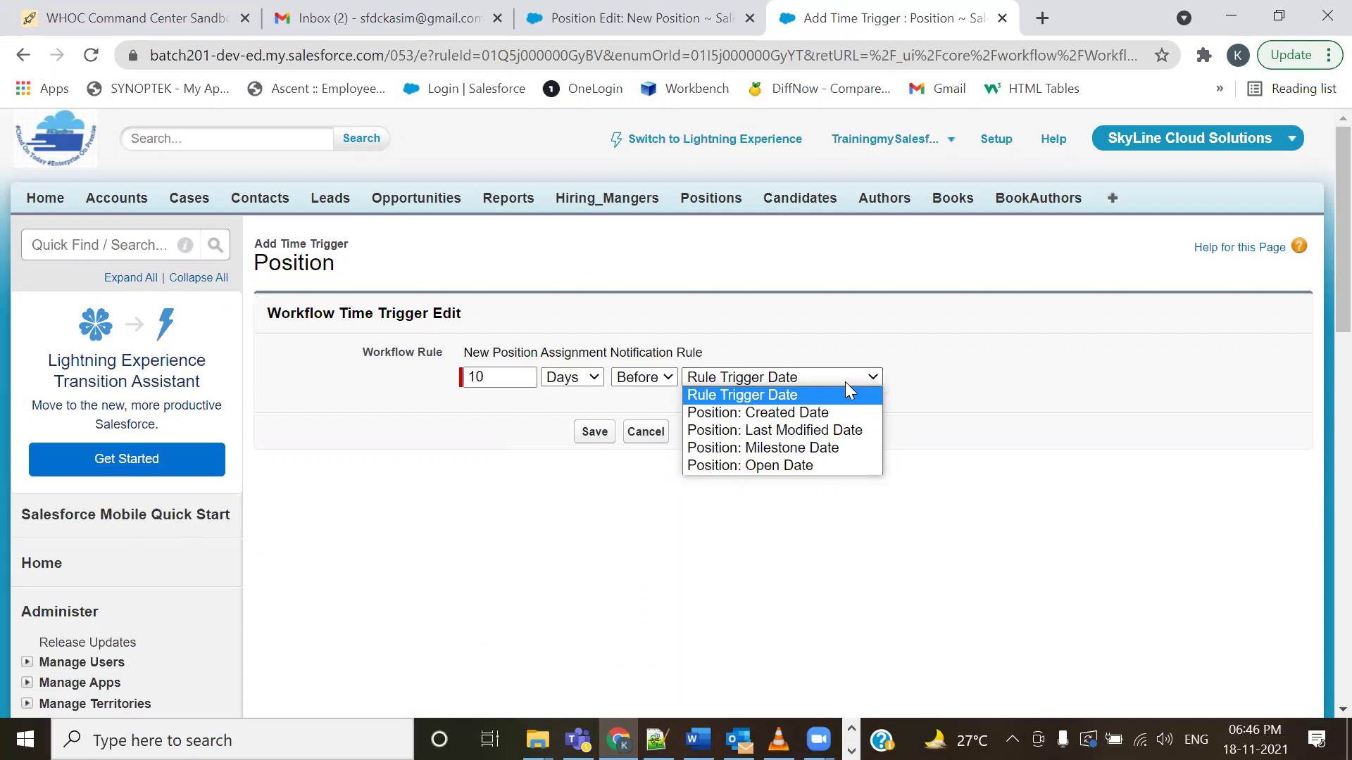
click(824, 380)
click(822, 376)
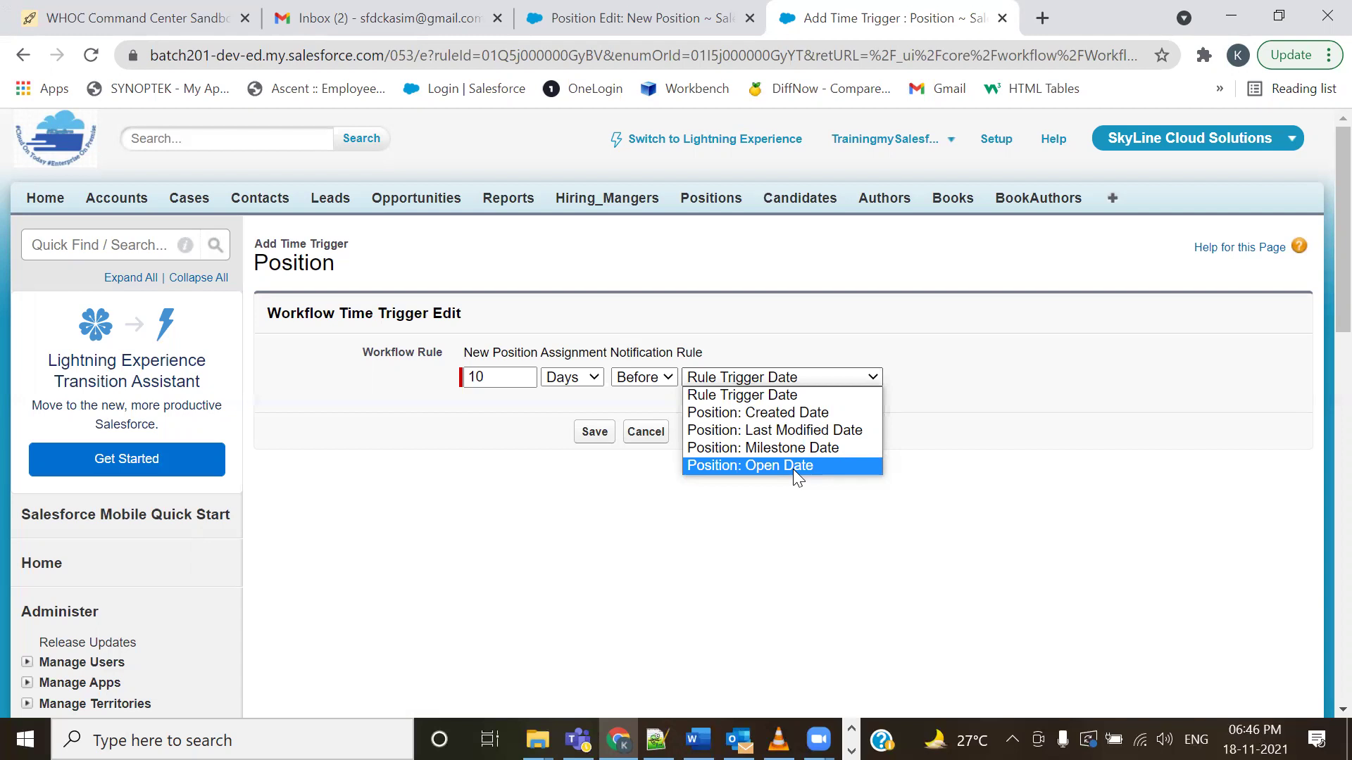
key(Up)
key(Up)
key(Up)
key(Up)
key(Down)
key(Down)
key(Down)
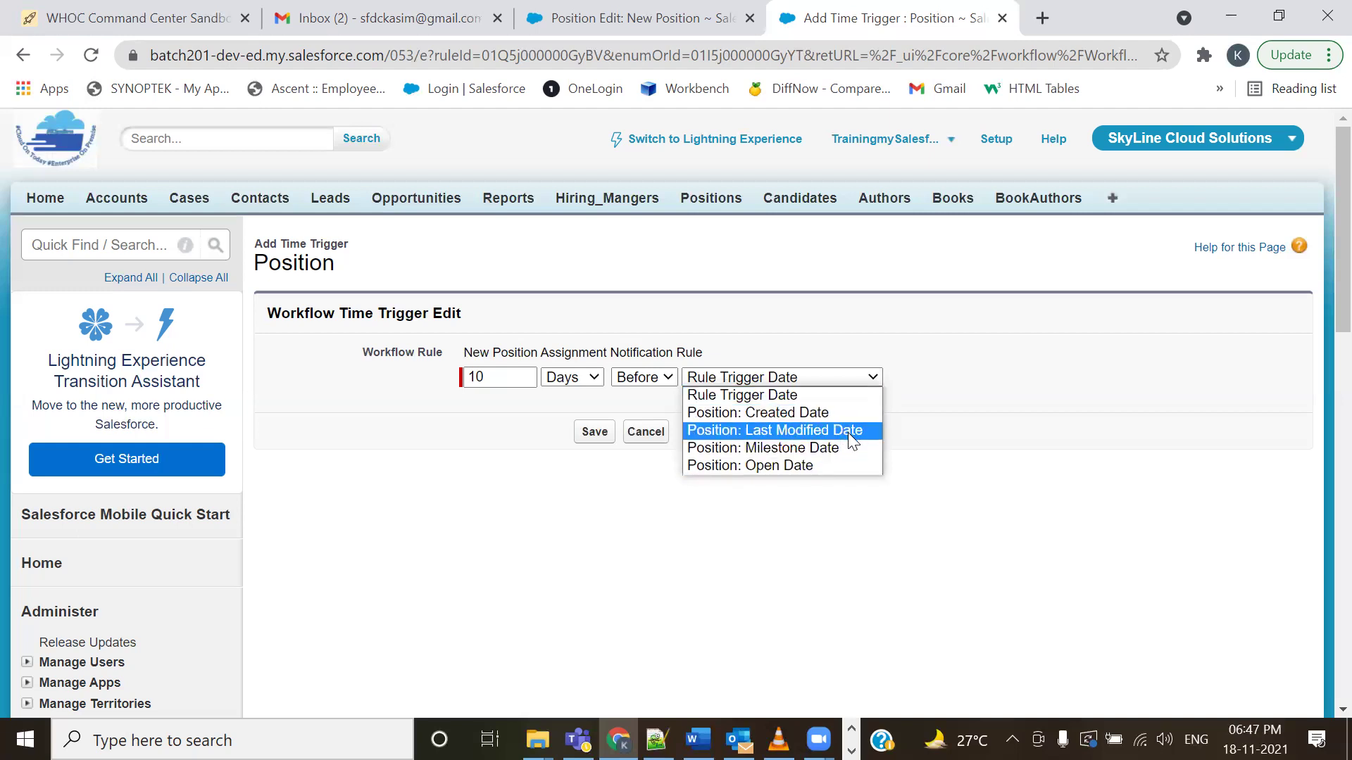
click(817, 379)
- Set the trigger's reference date to Position: Milestone Date and save the time trigger
click(816, 379)
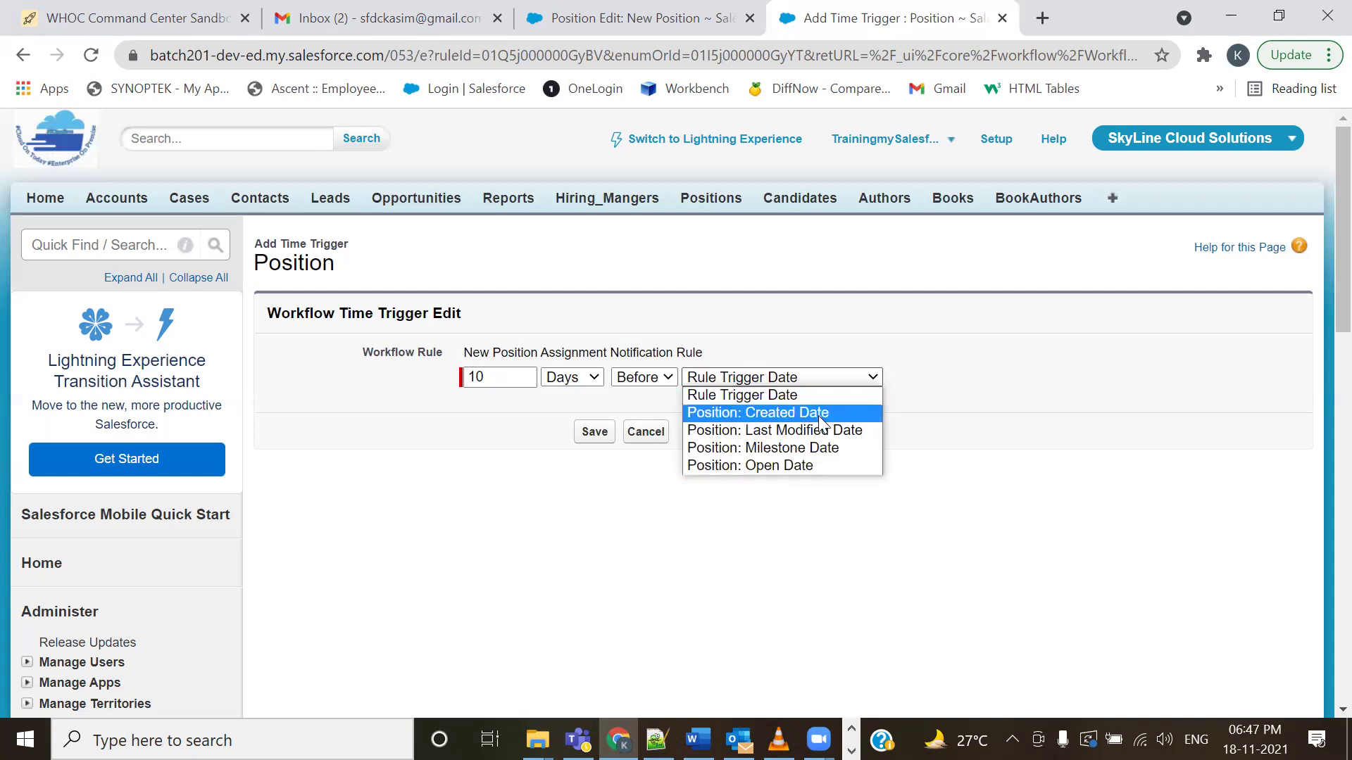
click(775, 451)
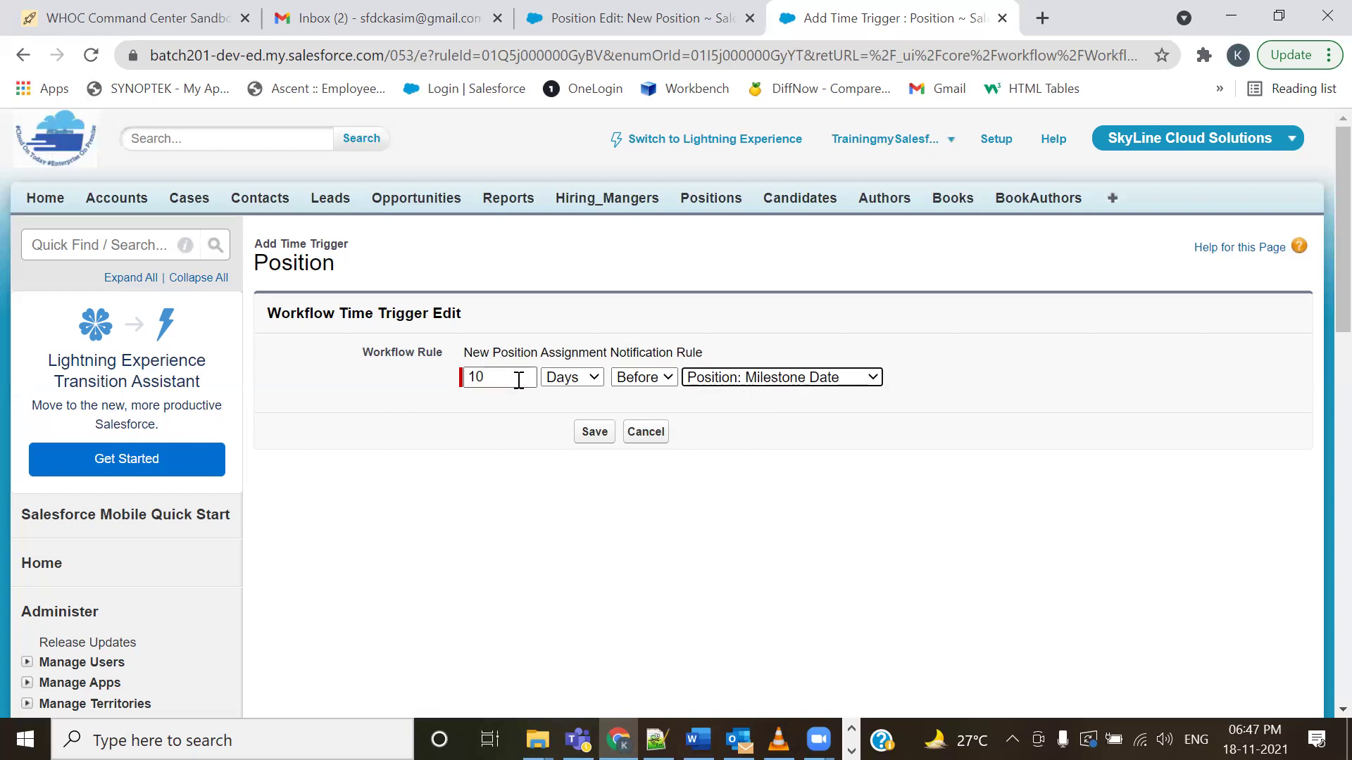
click(592, 436)
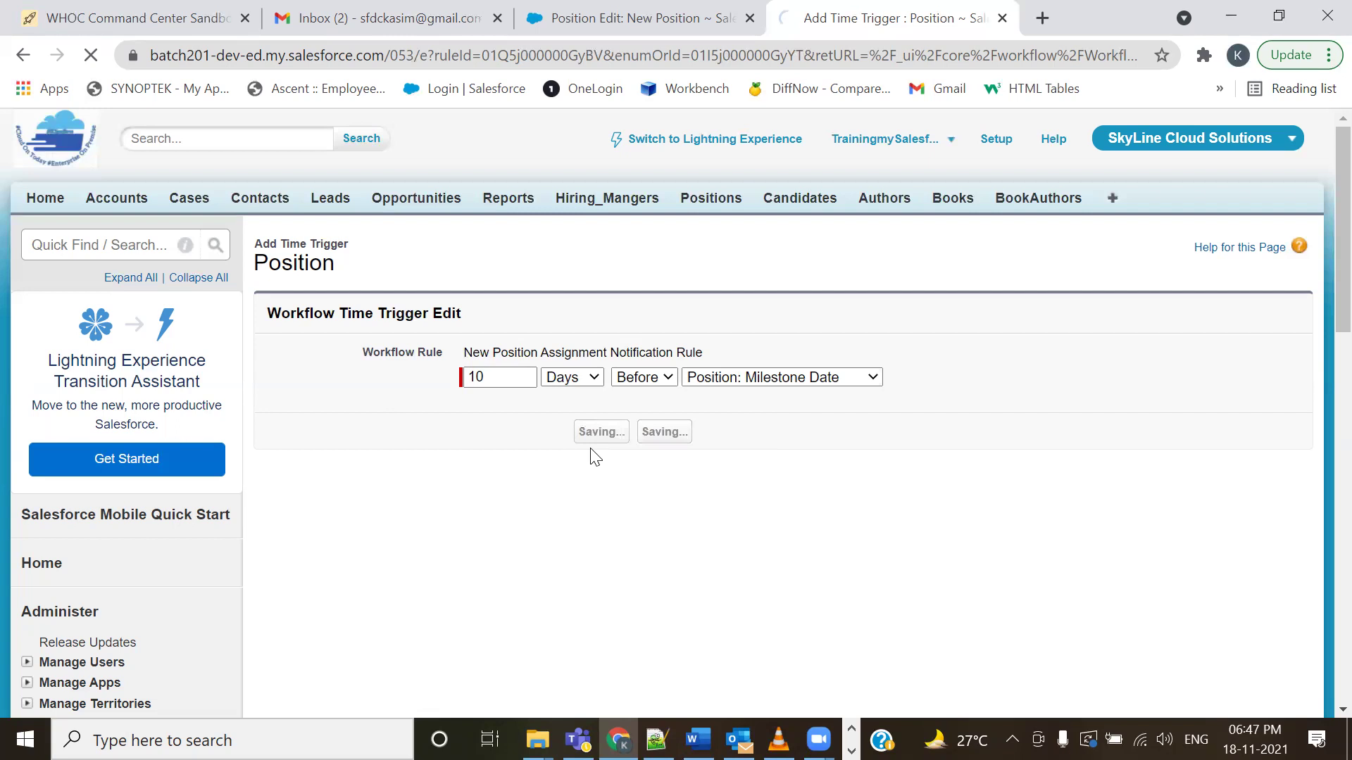
- Add and save a time-dependent trigger set to 5 Days Before Position: Milestone Date
scroll(548, 570, down, 8)
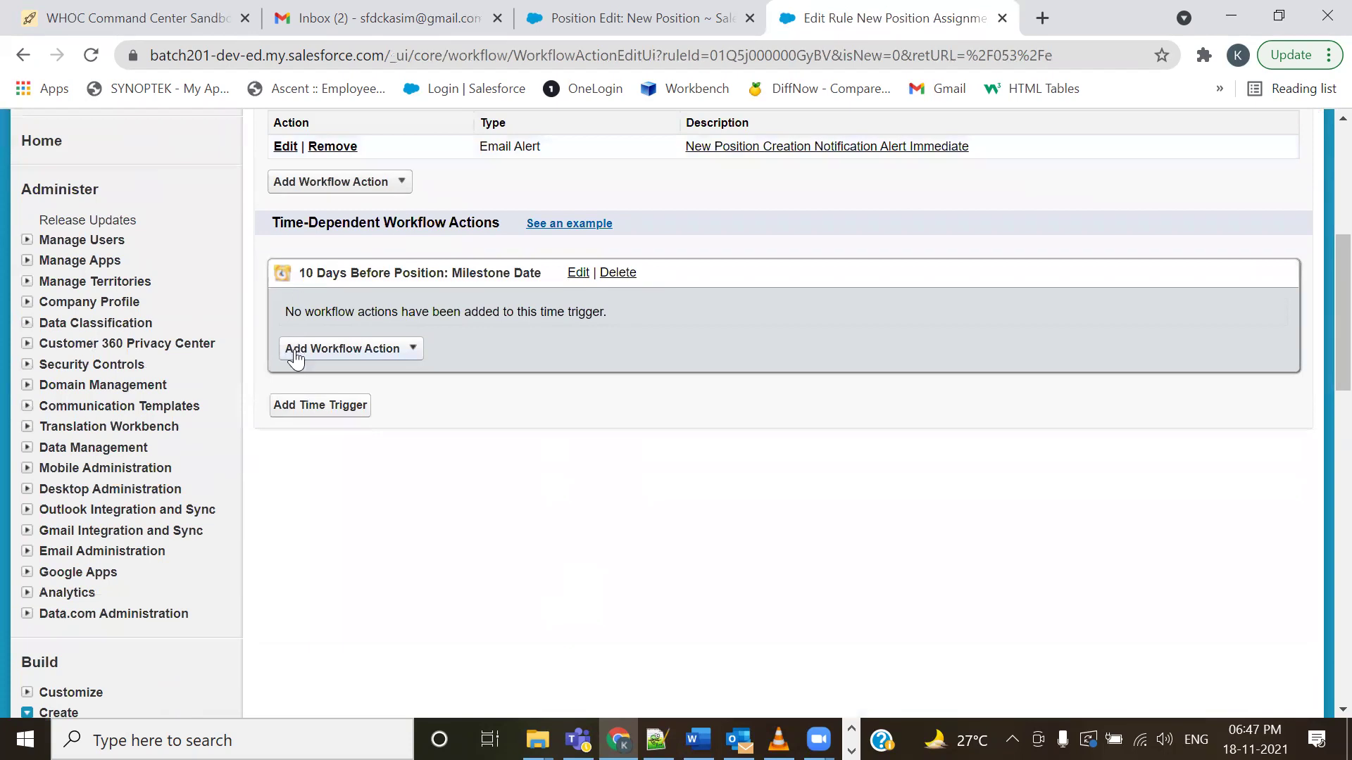
click(329, 408)
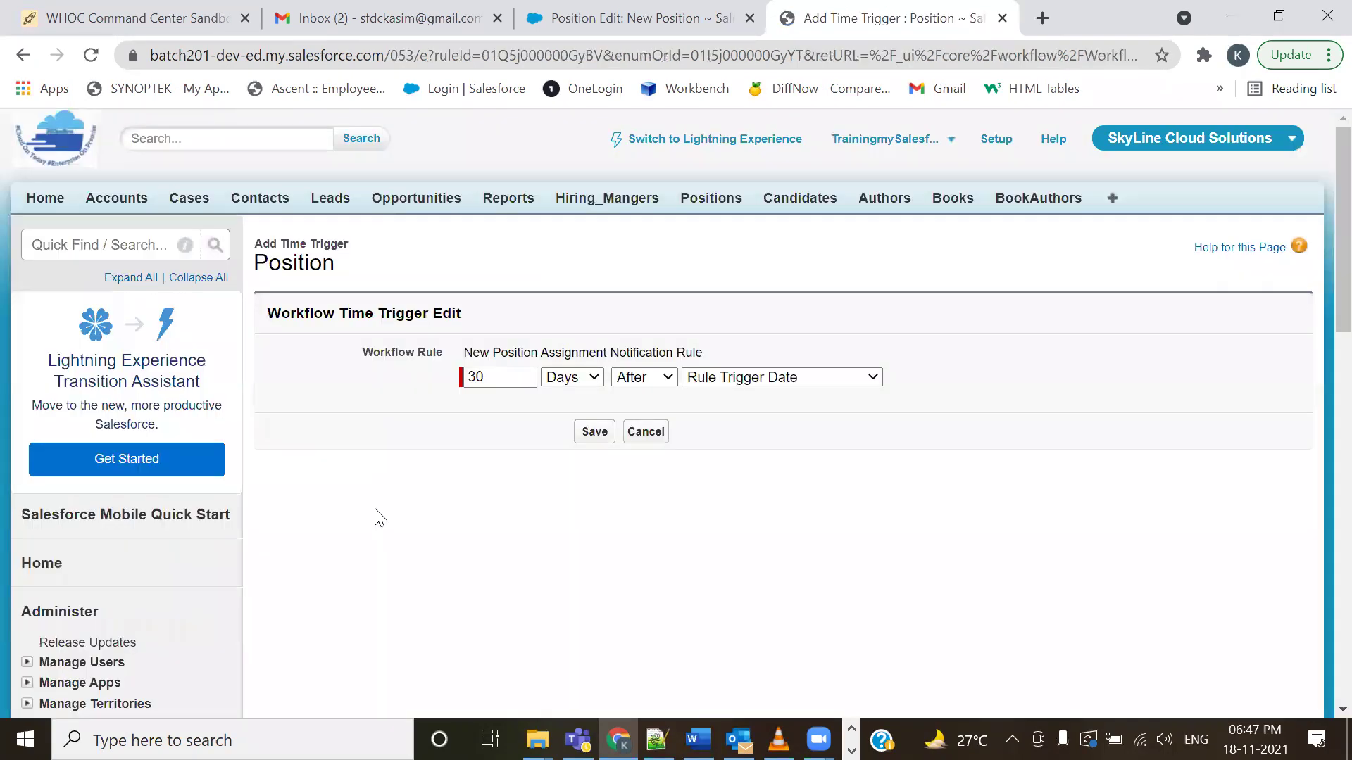
double_click(477, 377)
text(5)
click(660, 379)
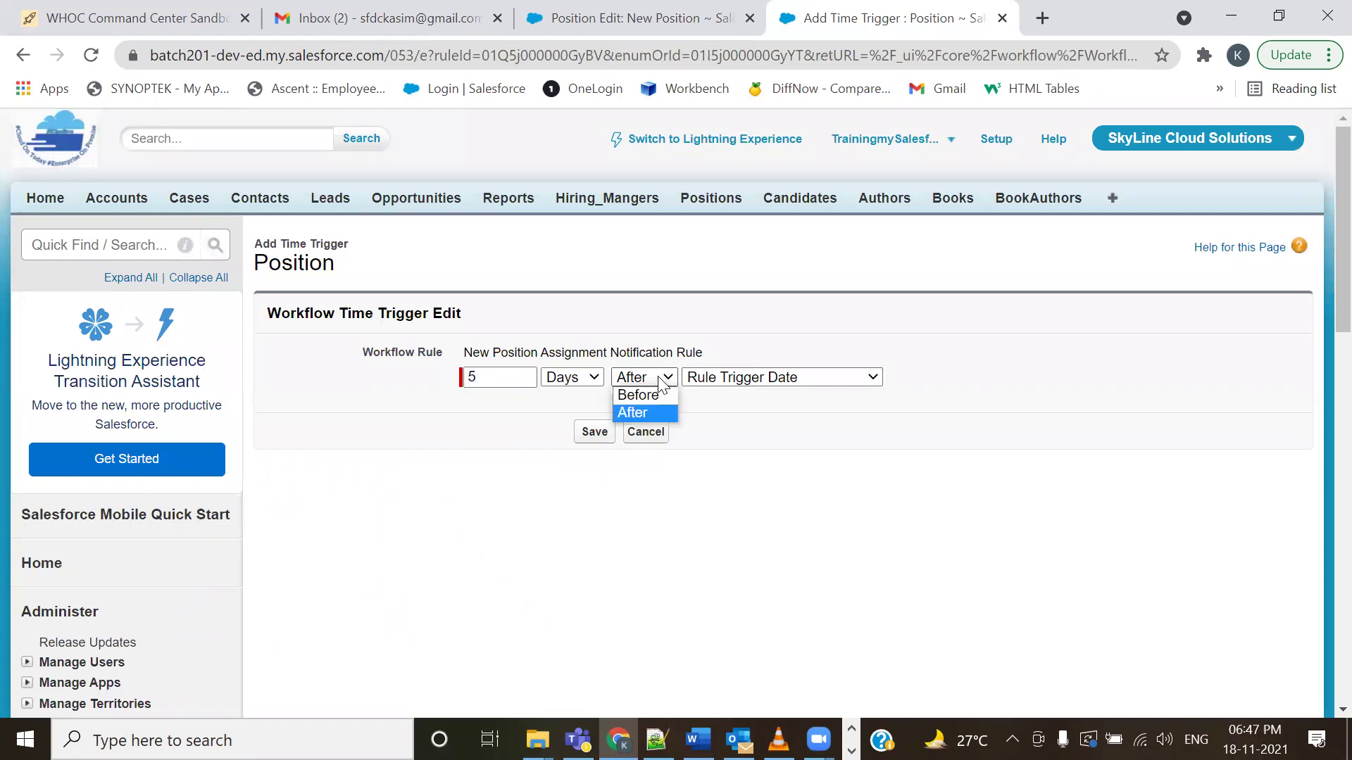
click(674, 395)
click(784, 377)
click(778, 447)
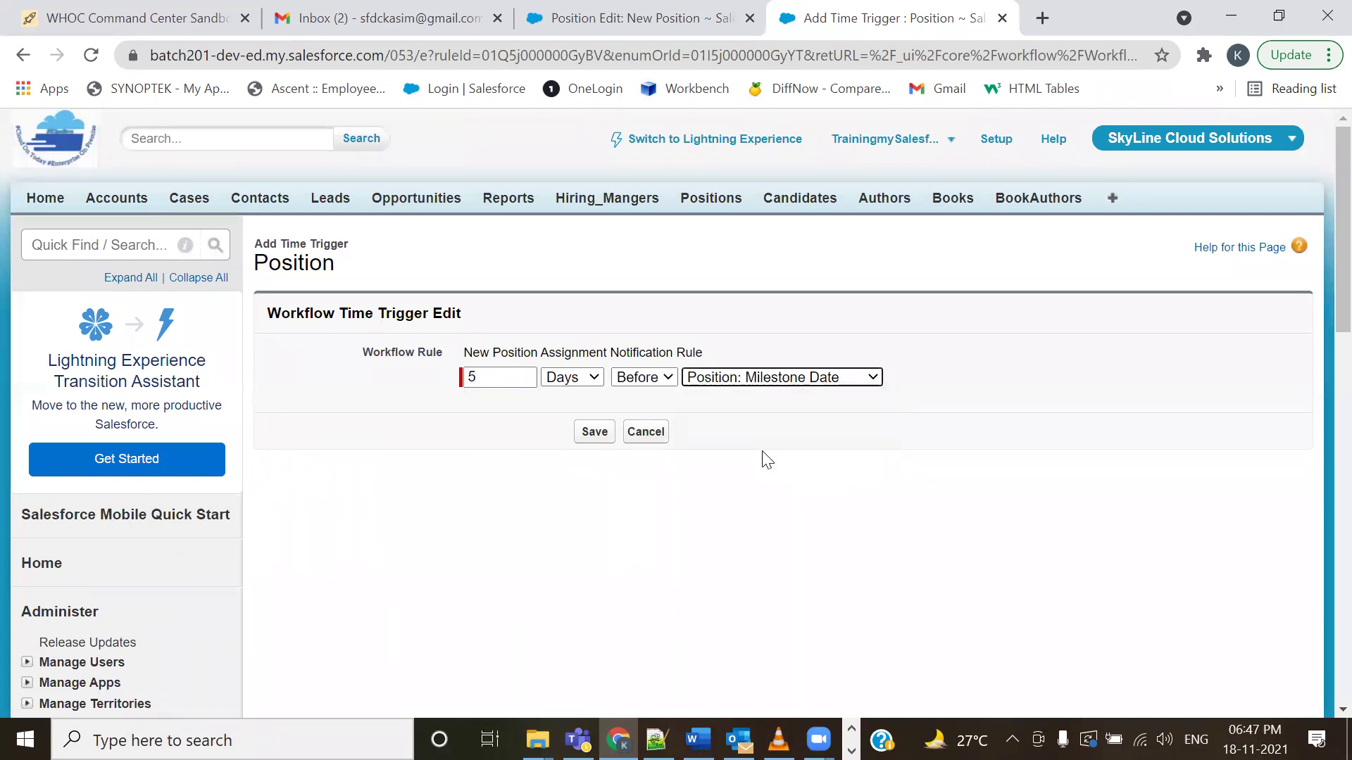
click(593, 433)
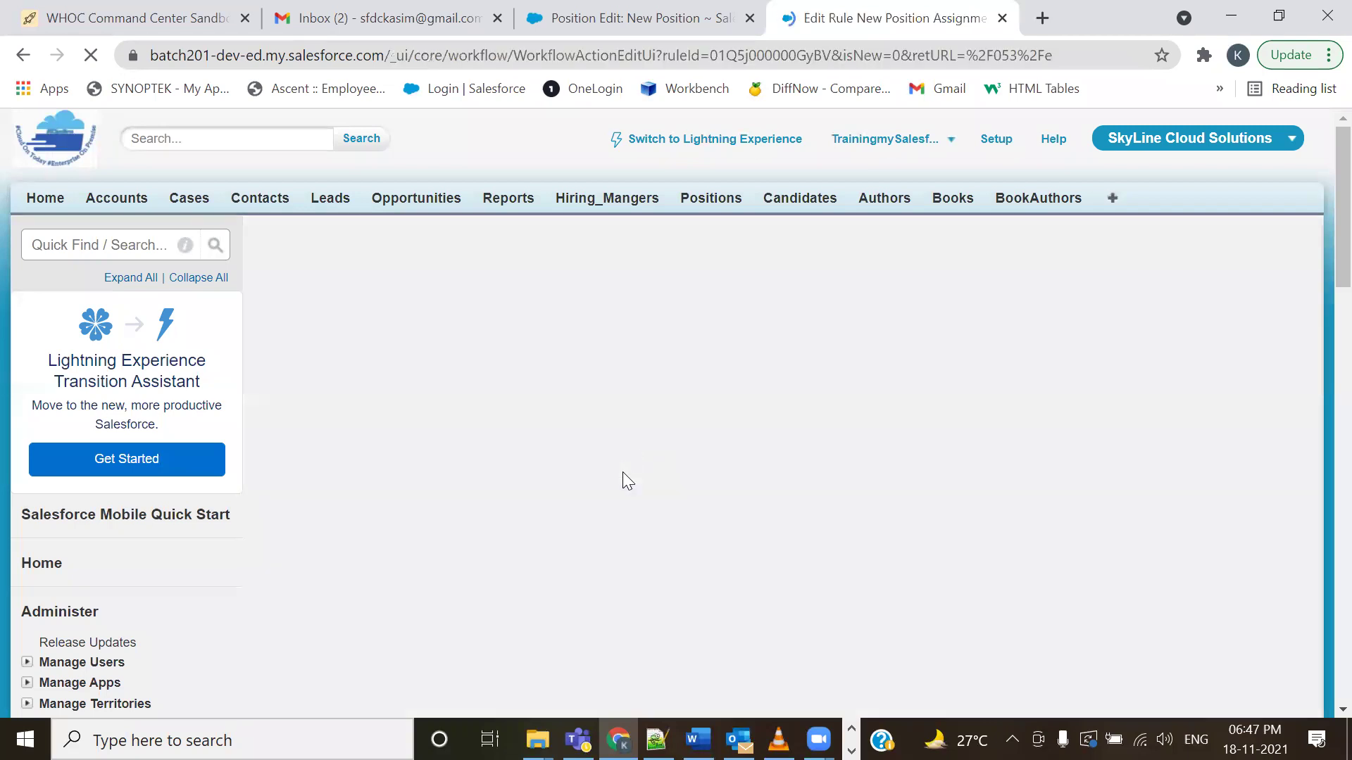
- Check the next trigger in 201-Admin.txt in Notepad++, then add and save a 2 Days Before Position: Milestone Date trigger in Salesforce
key(alt+Tab)
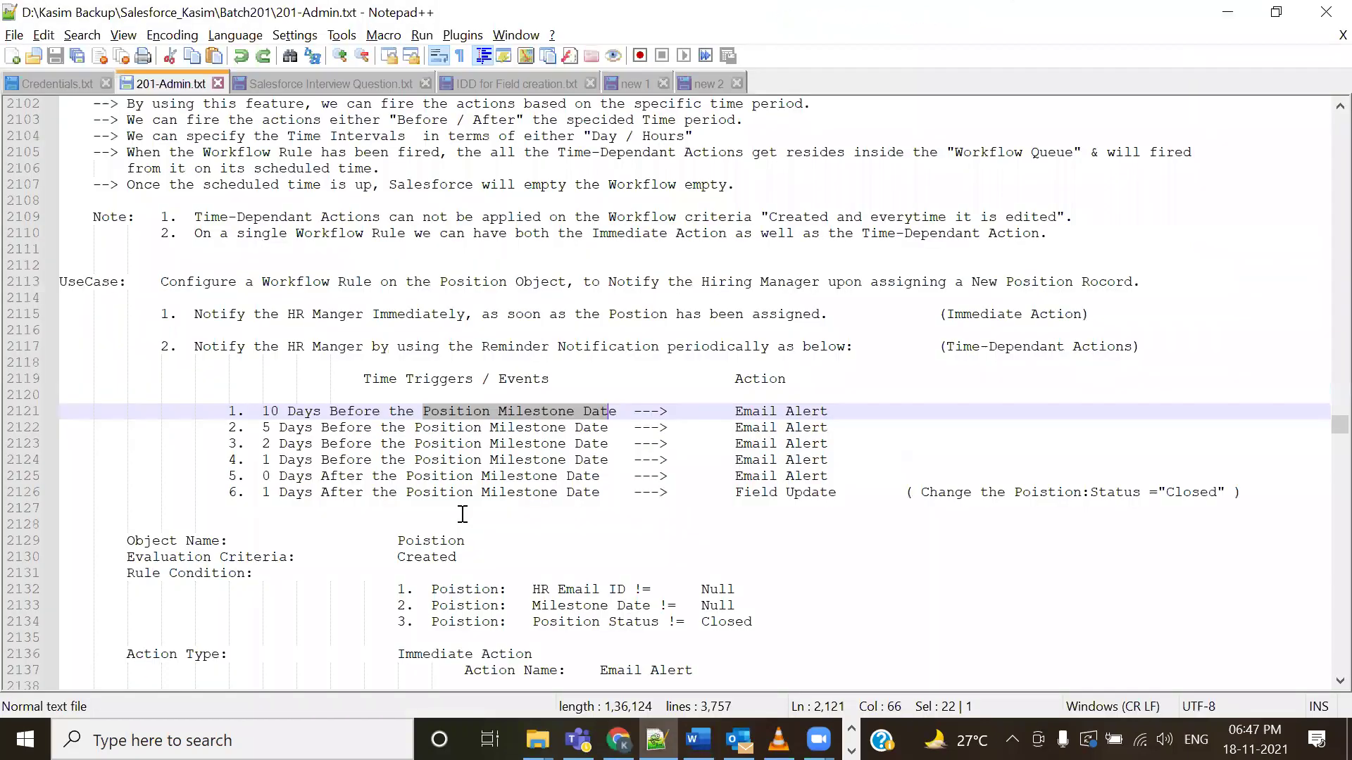
key(alt+Tab)
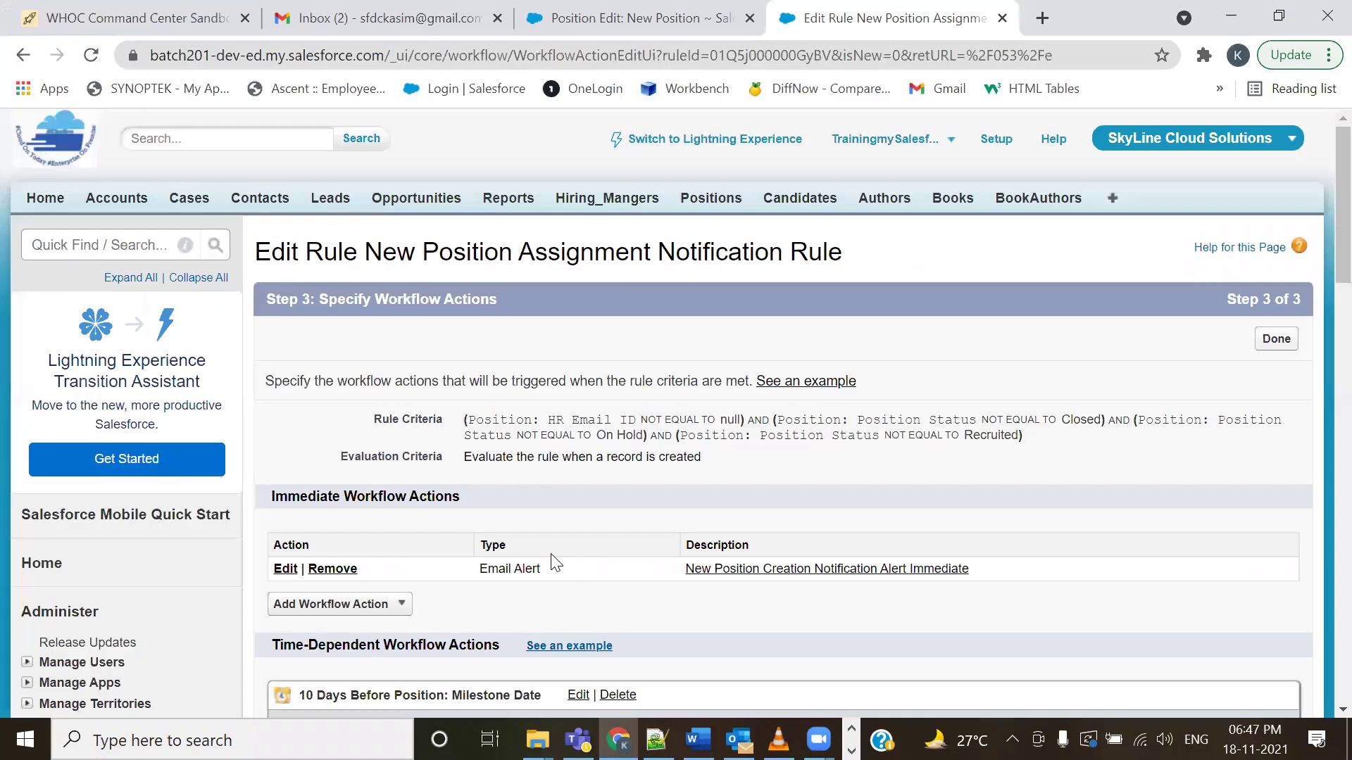
scroll(433, 596, down, 3)
scroll(432, 587, down, 2)
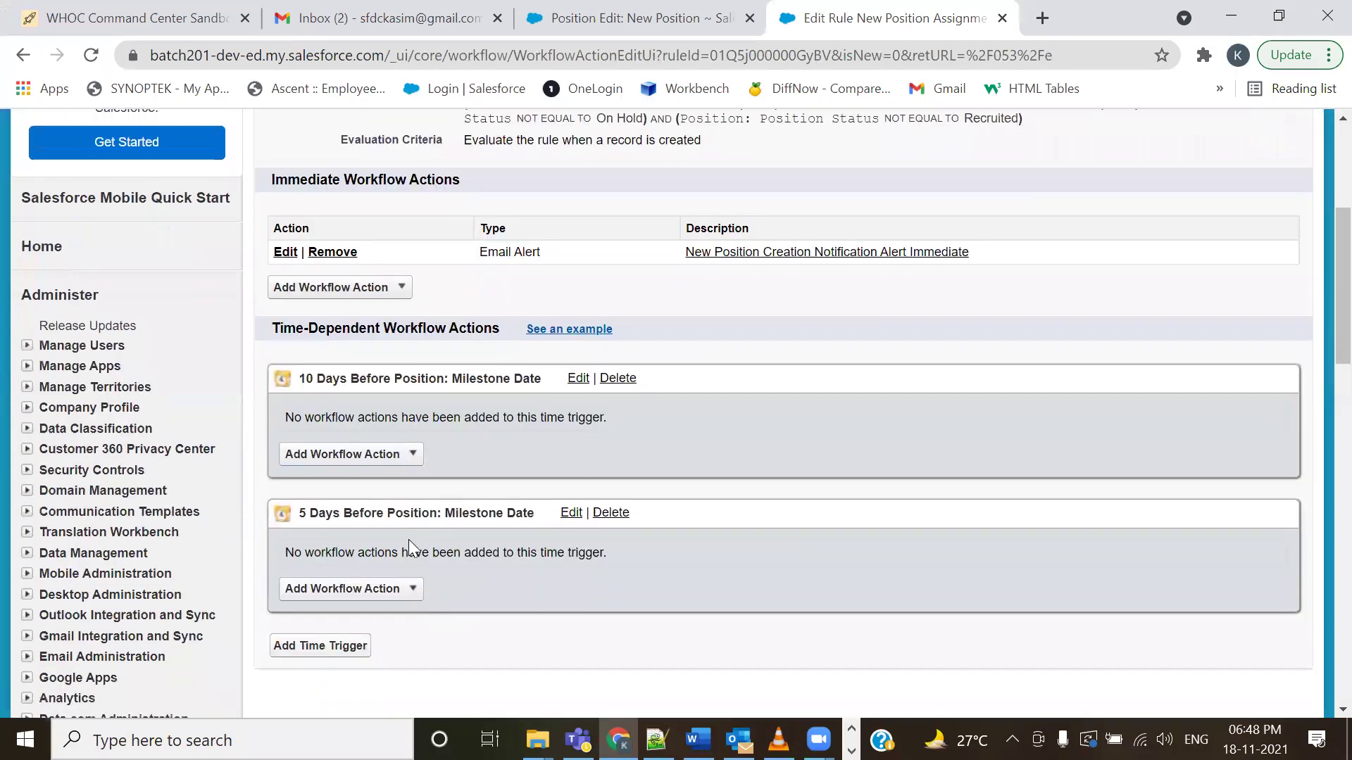
click(345, 648)
drag(498, 368, 447, 386)
text(2)
click(650, 380)
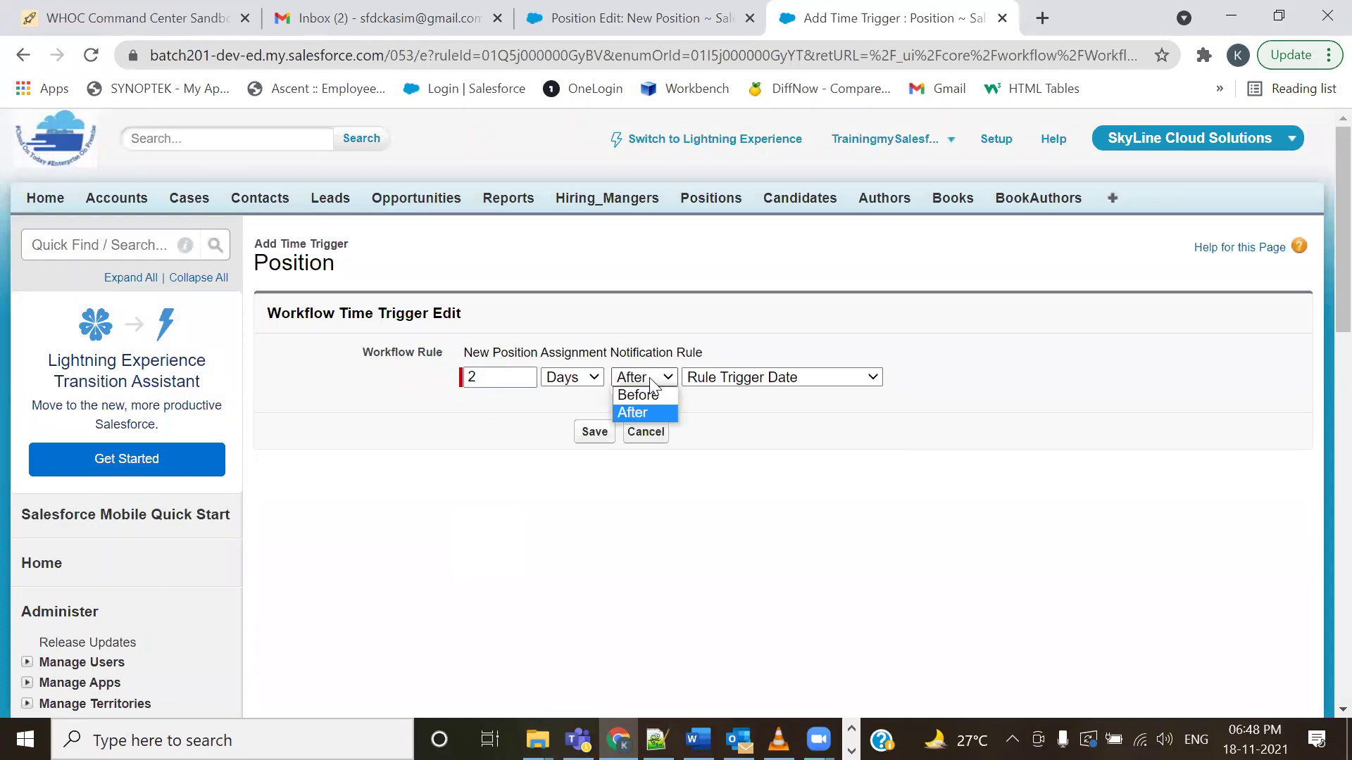
click(656, 395)
click(772, 381)
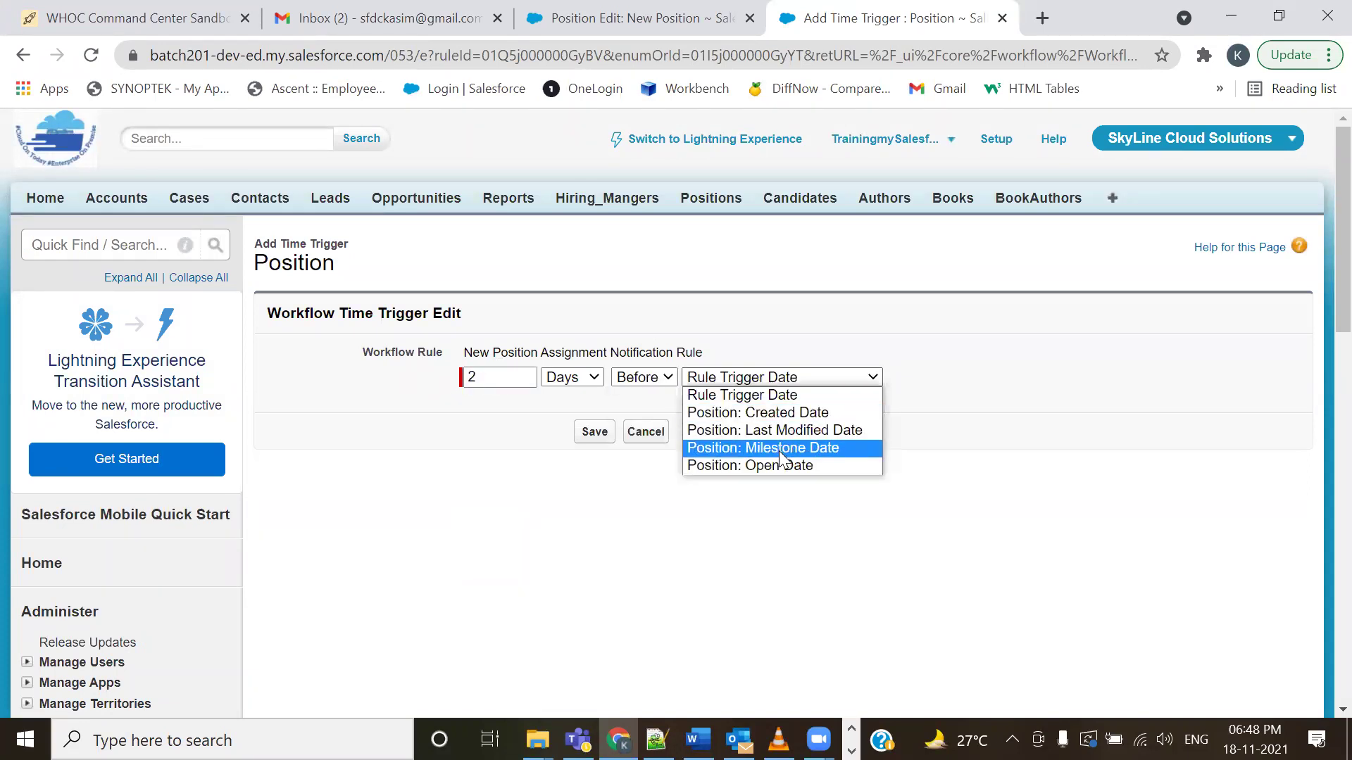
click(780, 448)
click(595, 433)
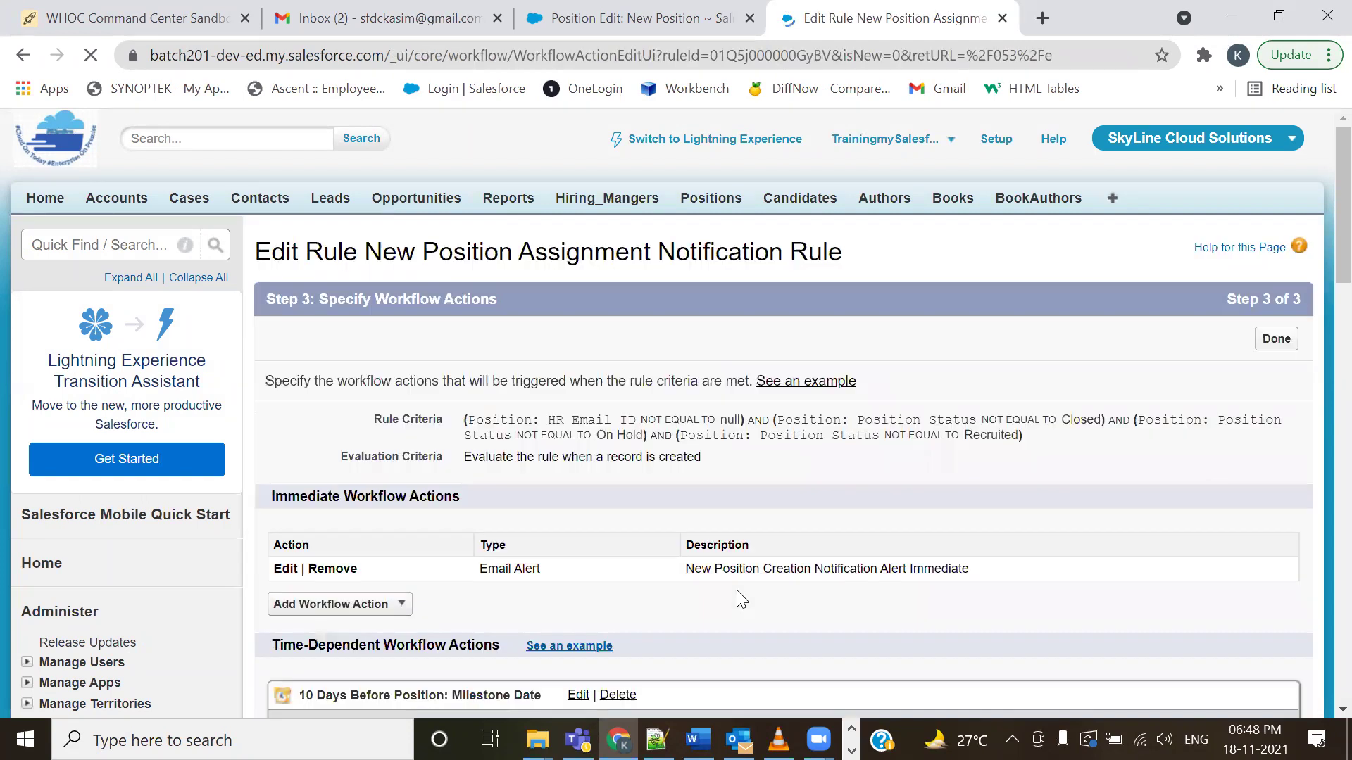
- Add and save a time-dependent trigger set to 1 Days Before Position: Milestone Date
scroll(687, 564, down, 3)
scroll(688, 582, down, 5)
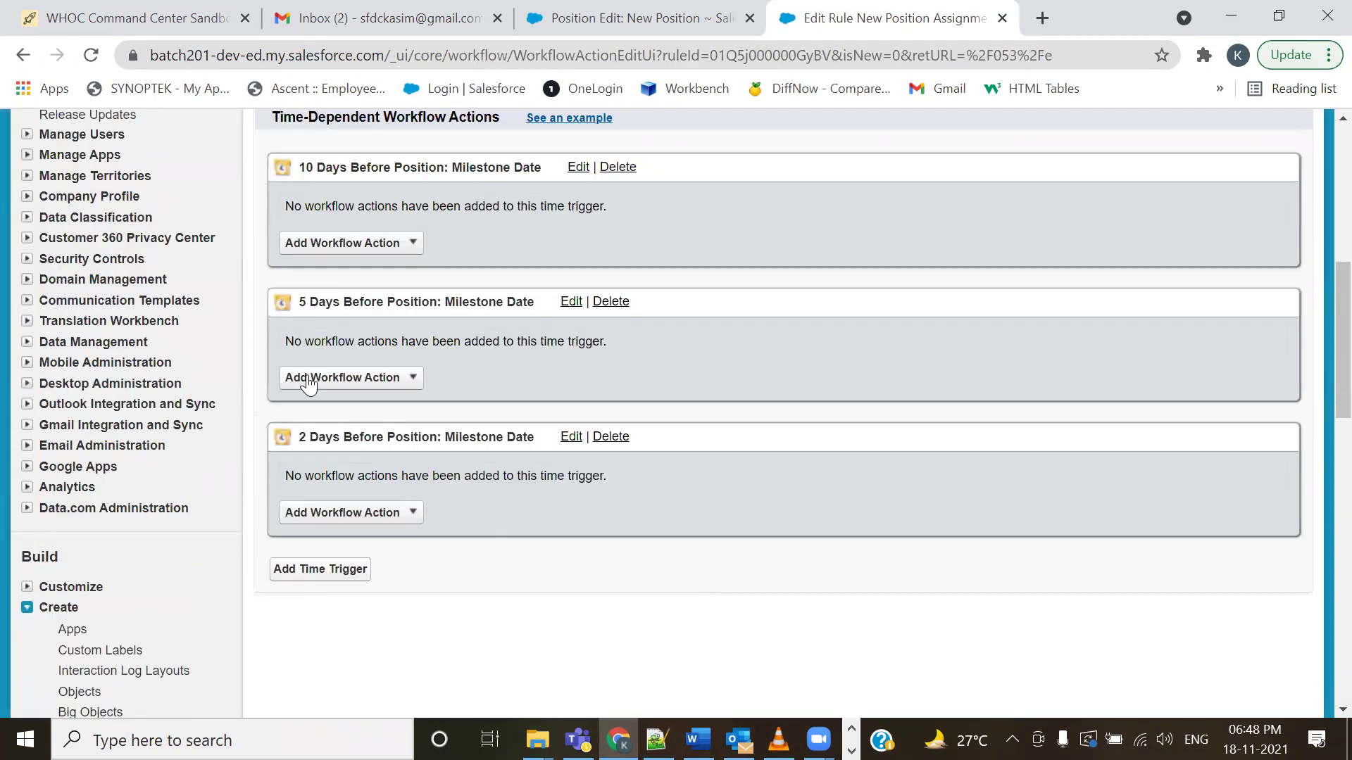
click(311, 568)
drag(533, 378, 453, 383)
text(1)
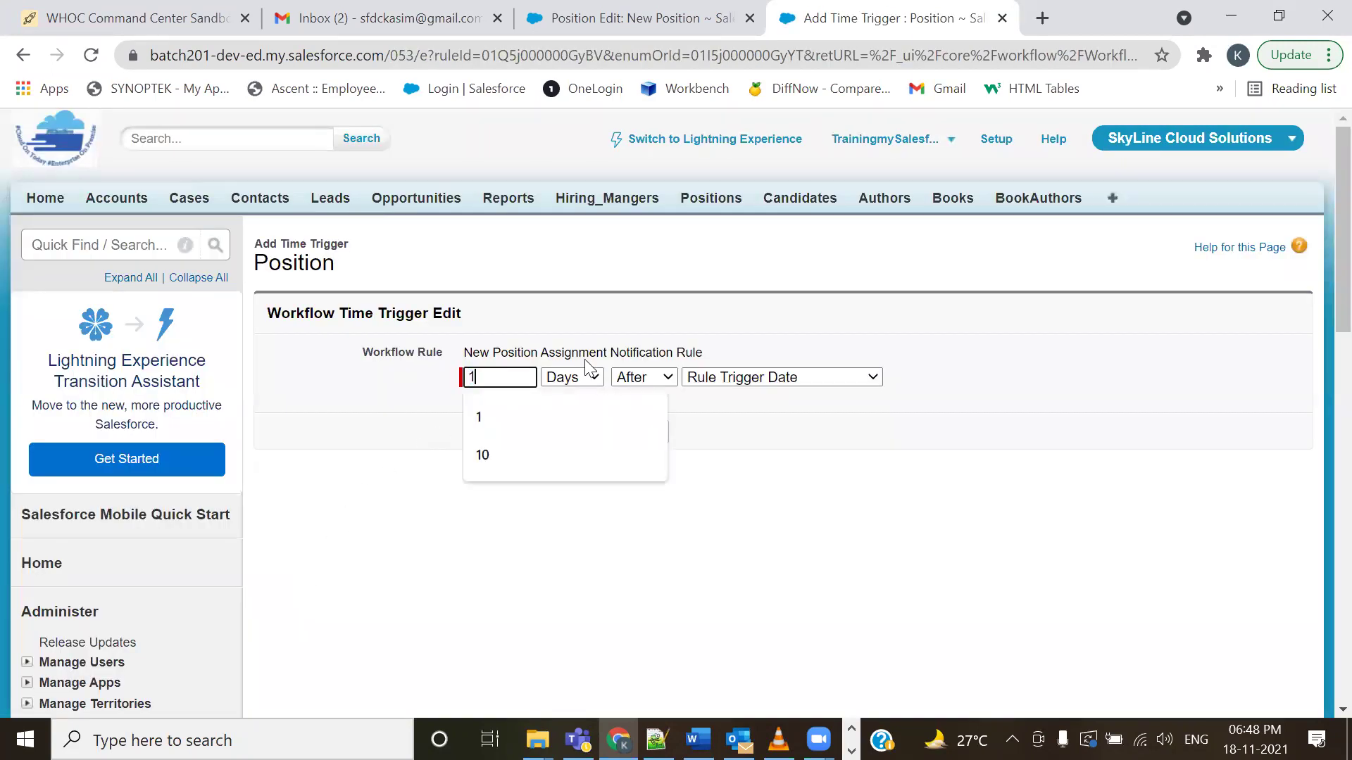
click(645, 380)
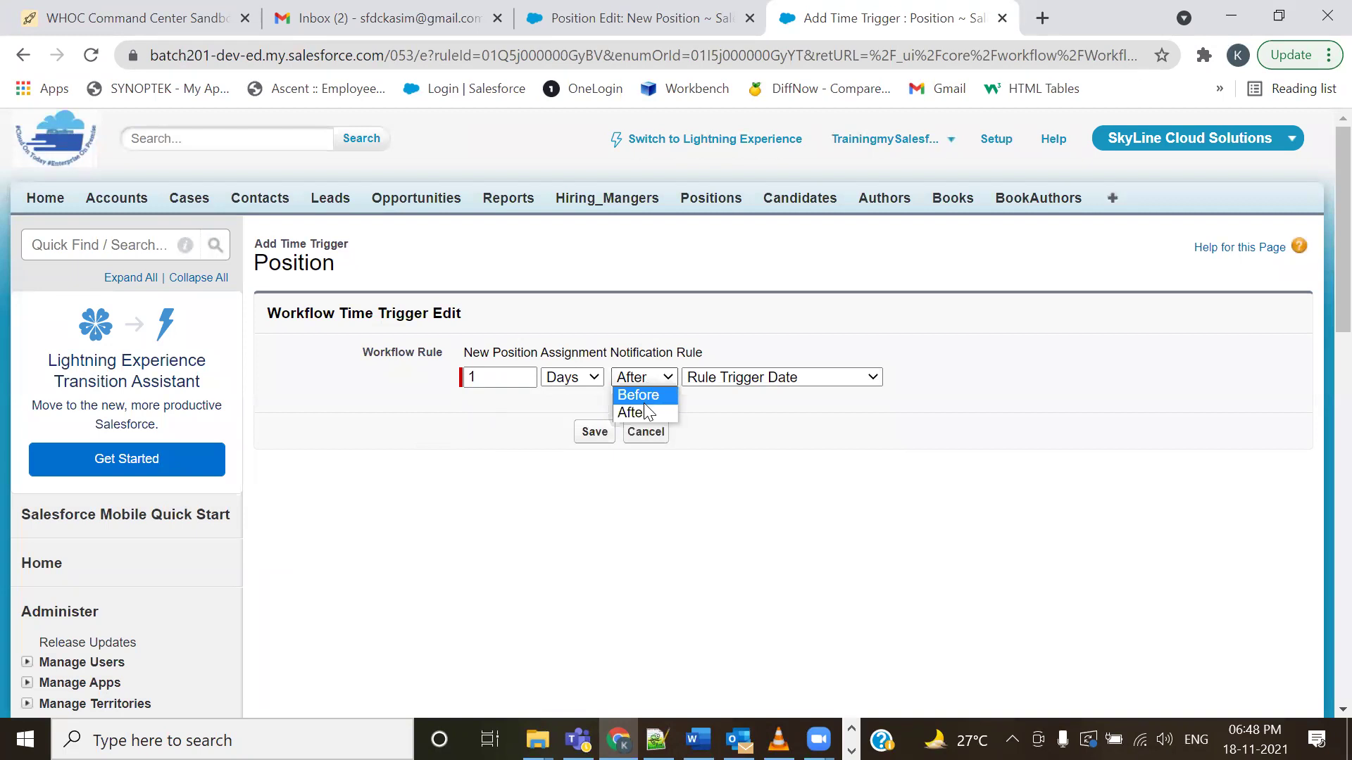
click(572, 378)
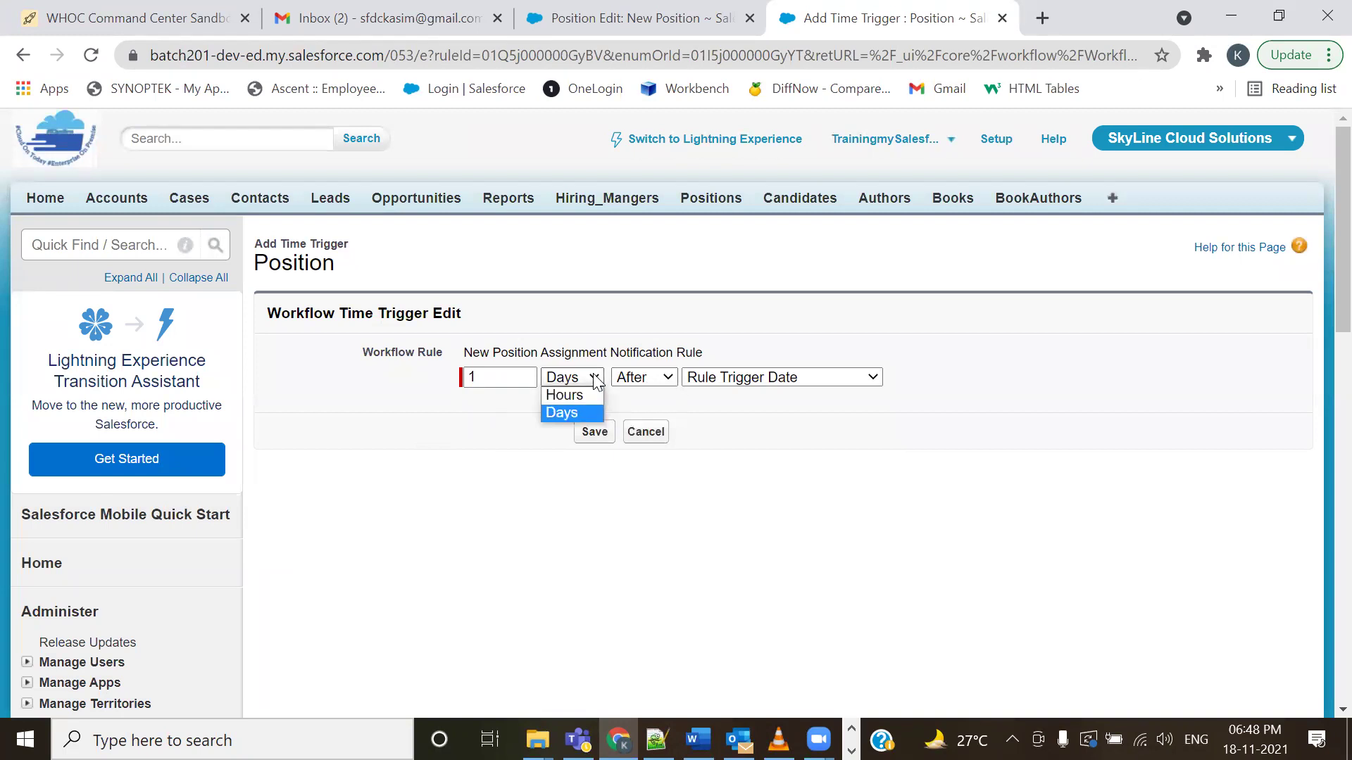
click(563, 414)
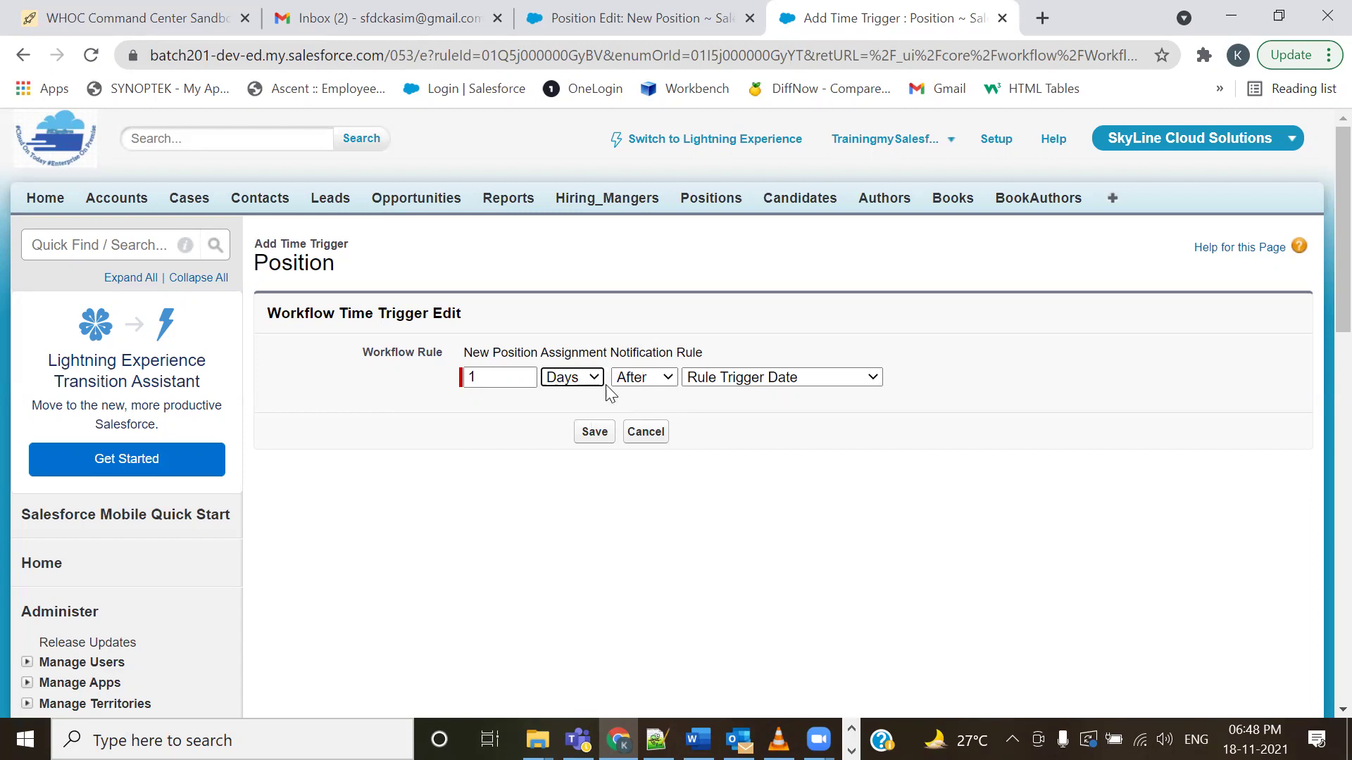
click(664, 383)
click(662, 396)
click(753, 377)
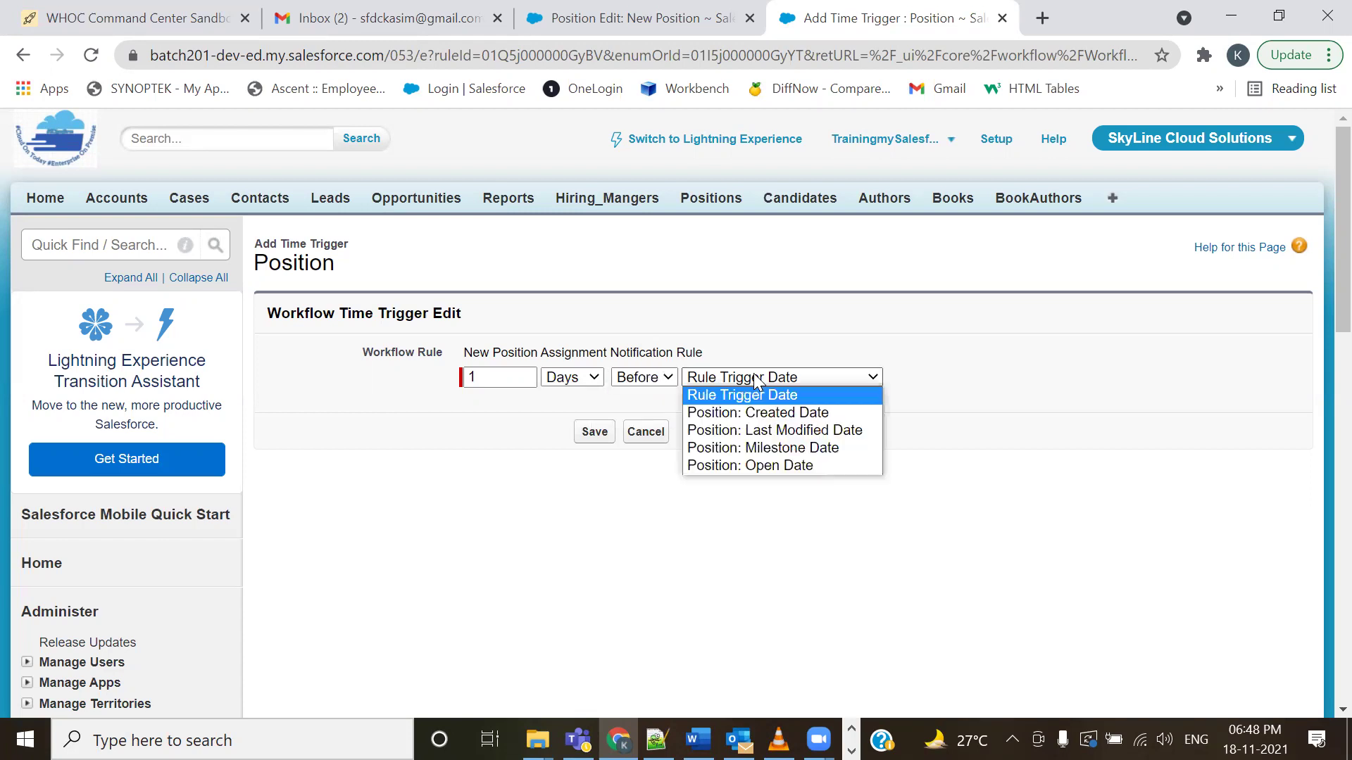
click(773, 450)
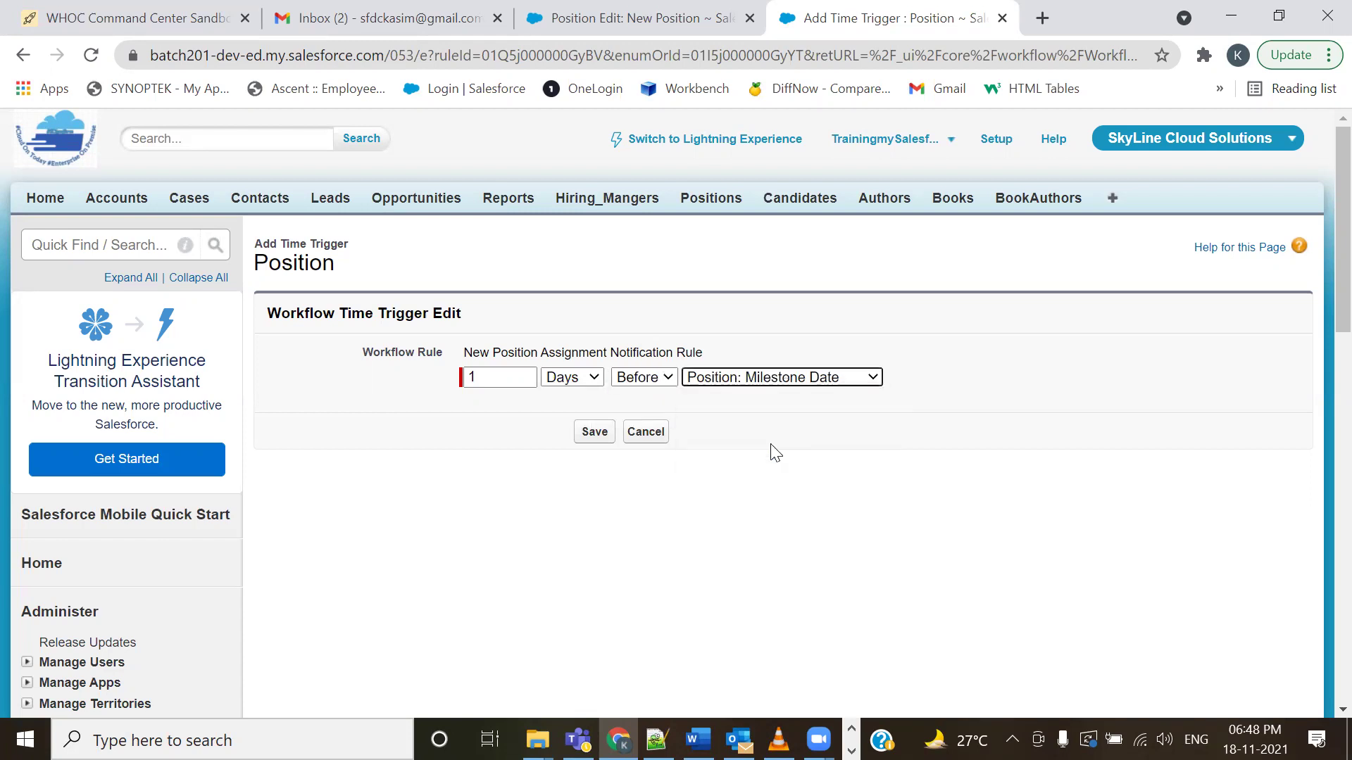
click(591, 432)
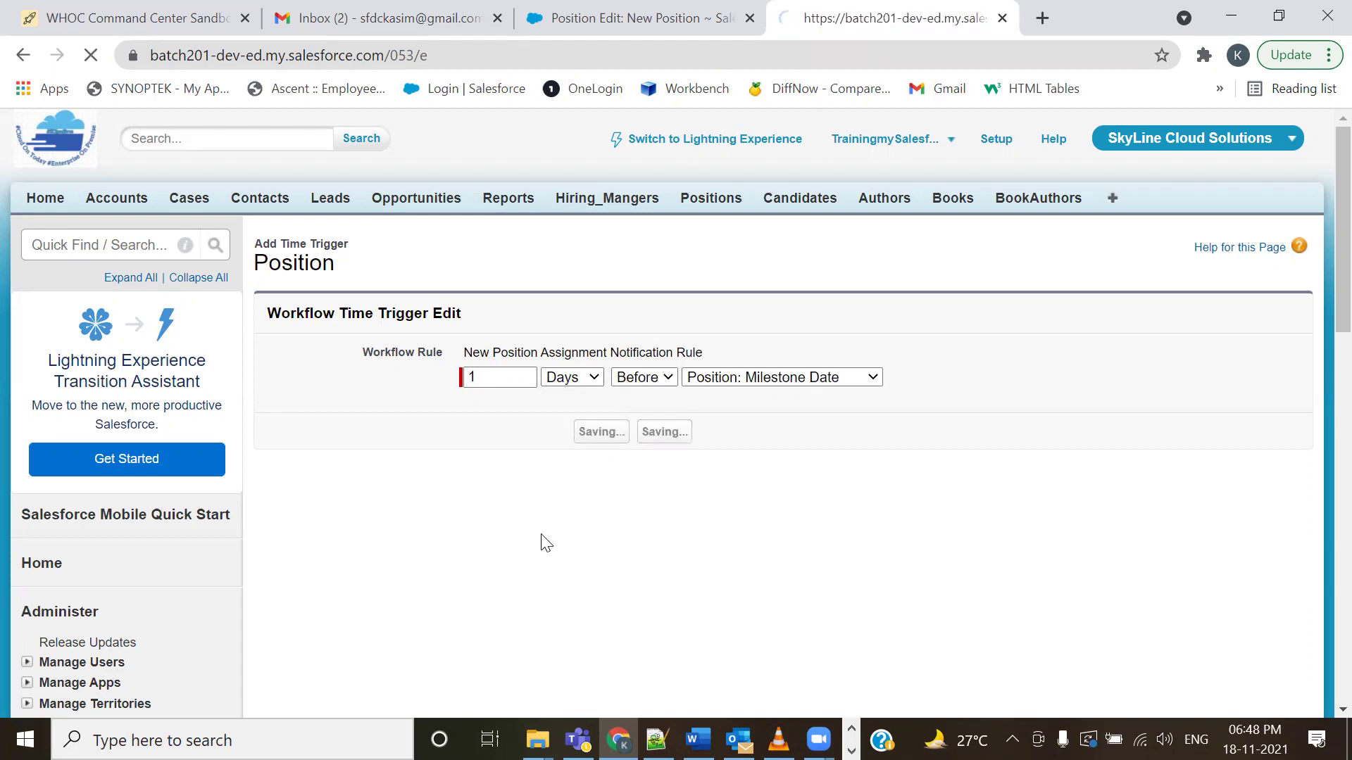
- Compare the trigger list in 201-Admin.txt in Notepad++ with the rule's time triggers in Salesforce
key(alt+Tab)
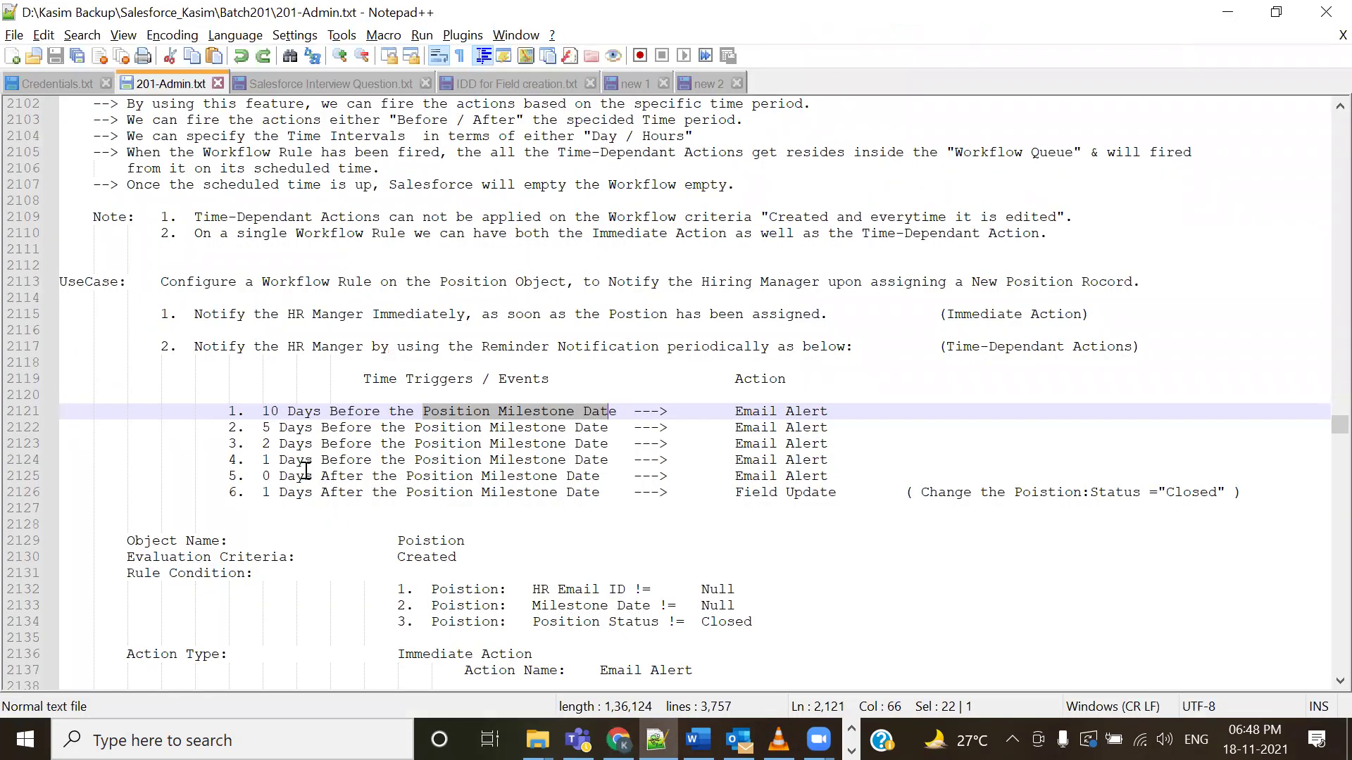
key(alt+Tab)
scroll(555, 538, down, 3)
scroll(555, 538, down, 4)
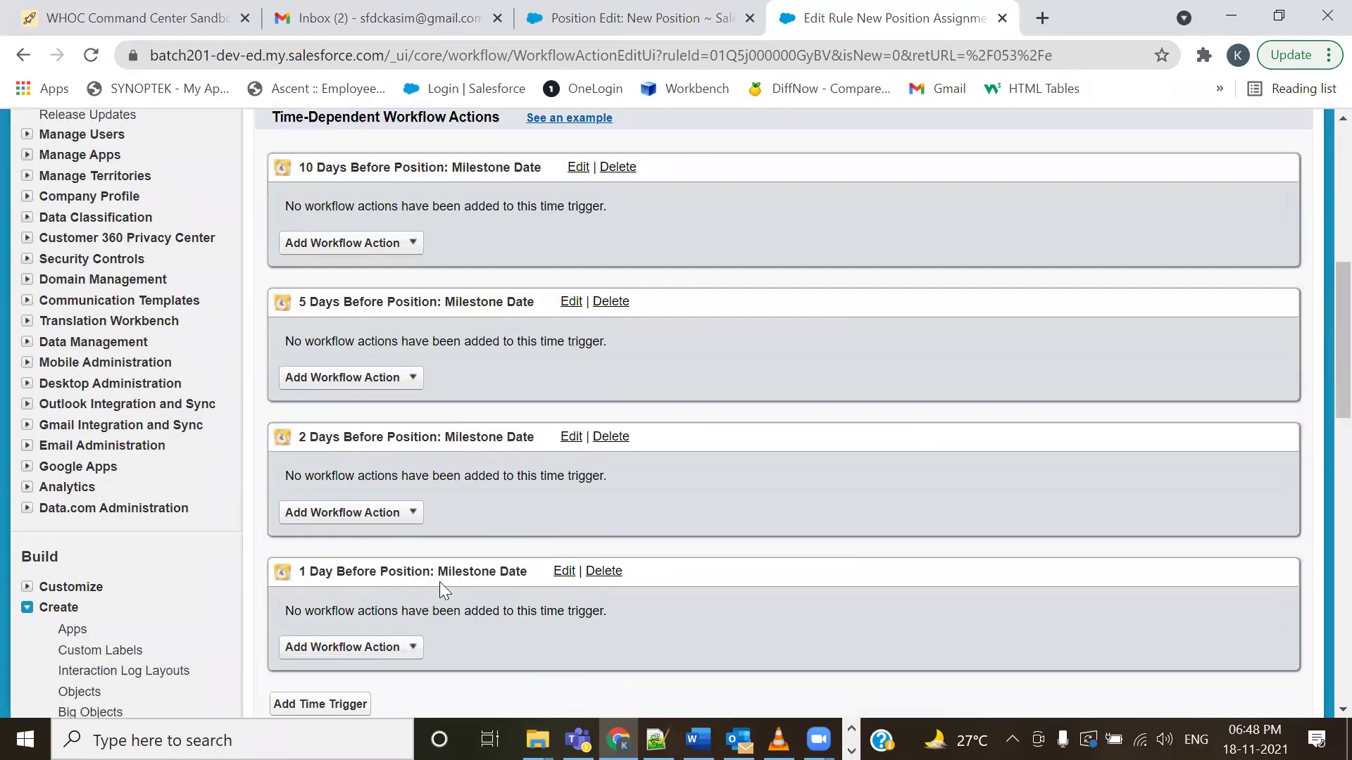
- Check the fifth trigger in 201-Admin.txt in Notepad++, then add and save a 0 Days After Position: Milestone Date trigger in Salesforce
key(alt+Tab)
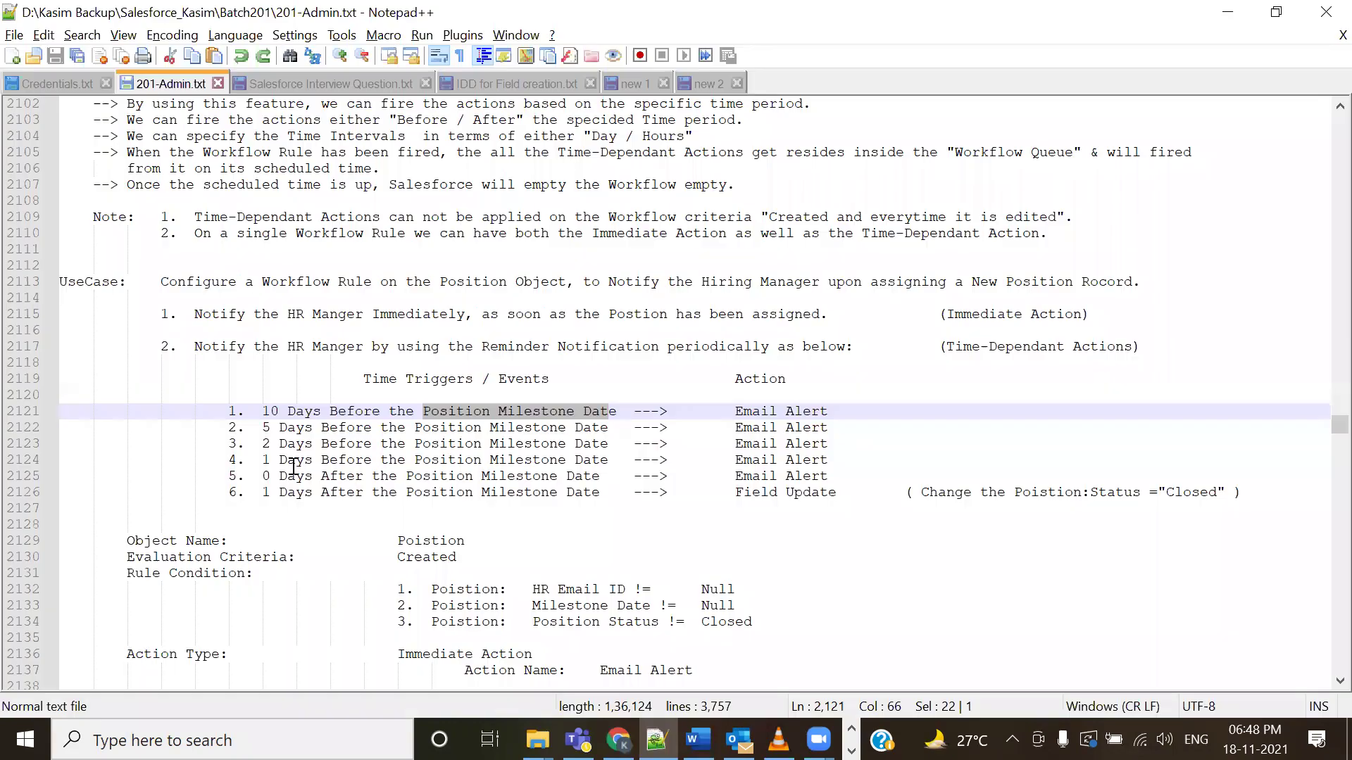
click(310, 473)
key(alt+Tab)
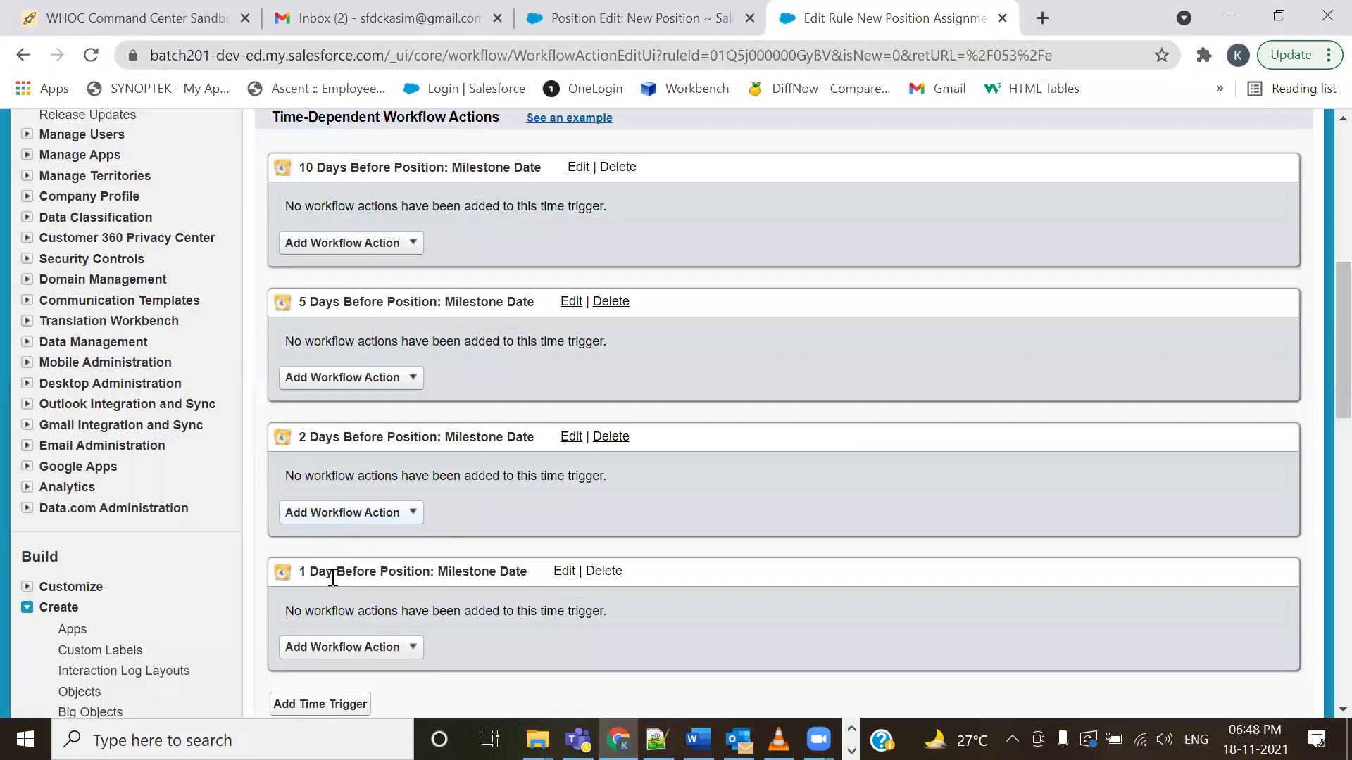
scroll(333, 574, down, 3)
click(337, 499)
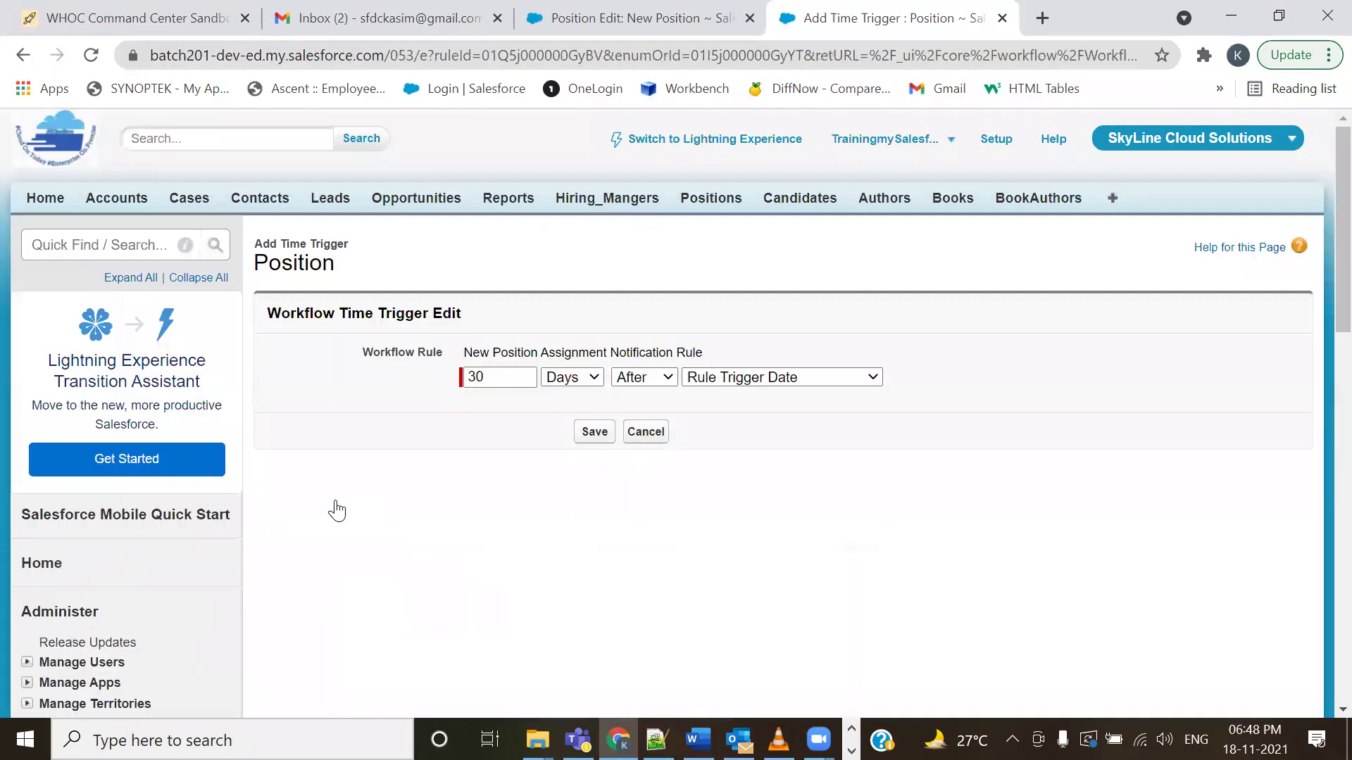
drag(496, 378, 456, 381)
text(0)
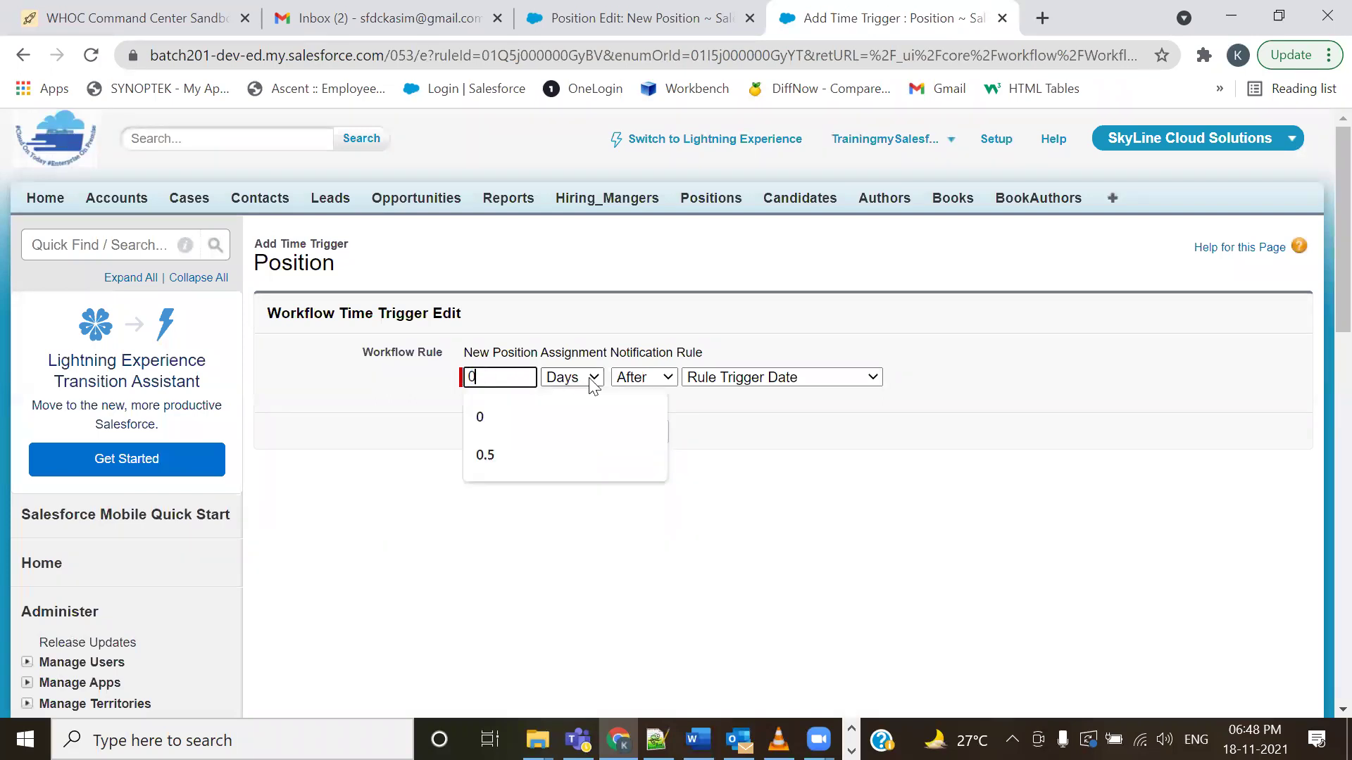
click(658, 379)
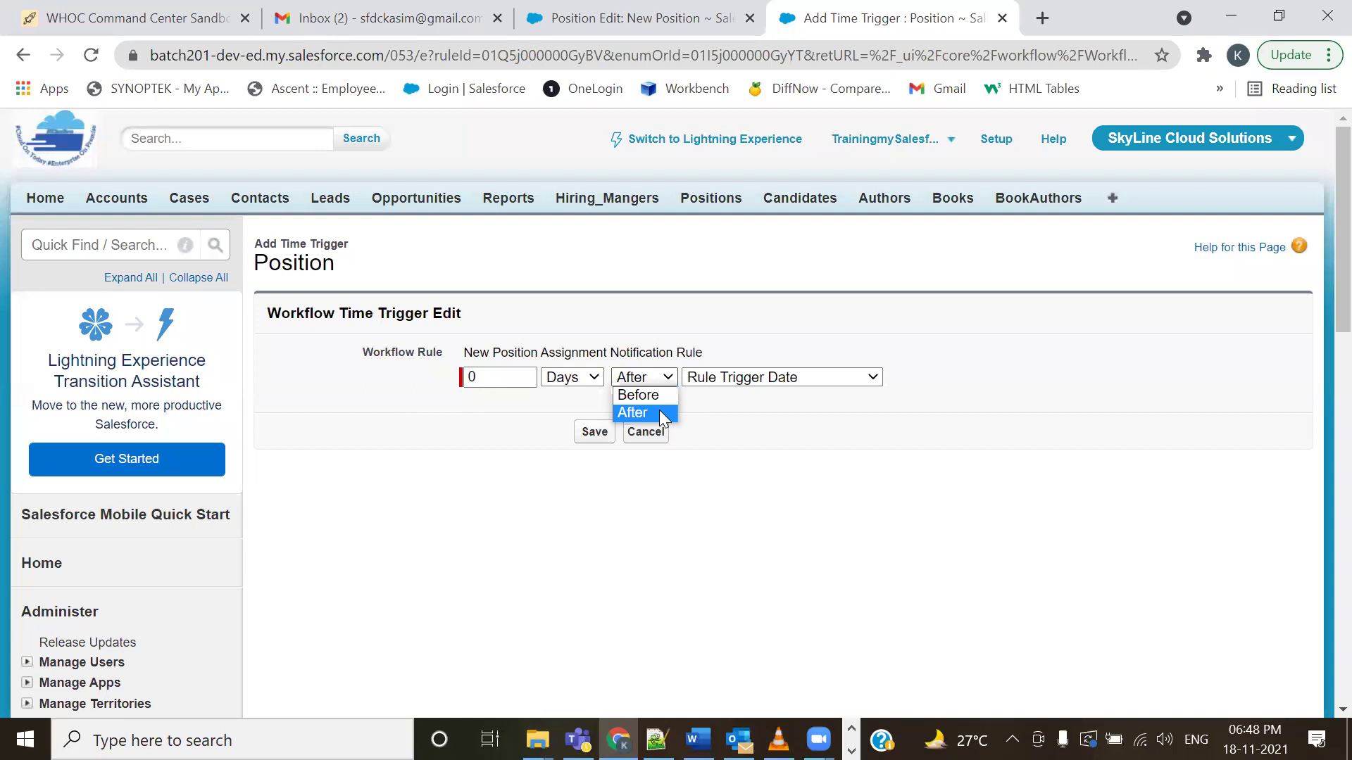
click(659, 411)
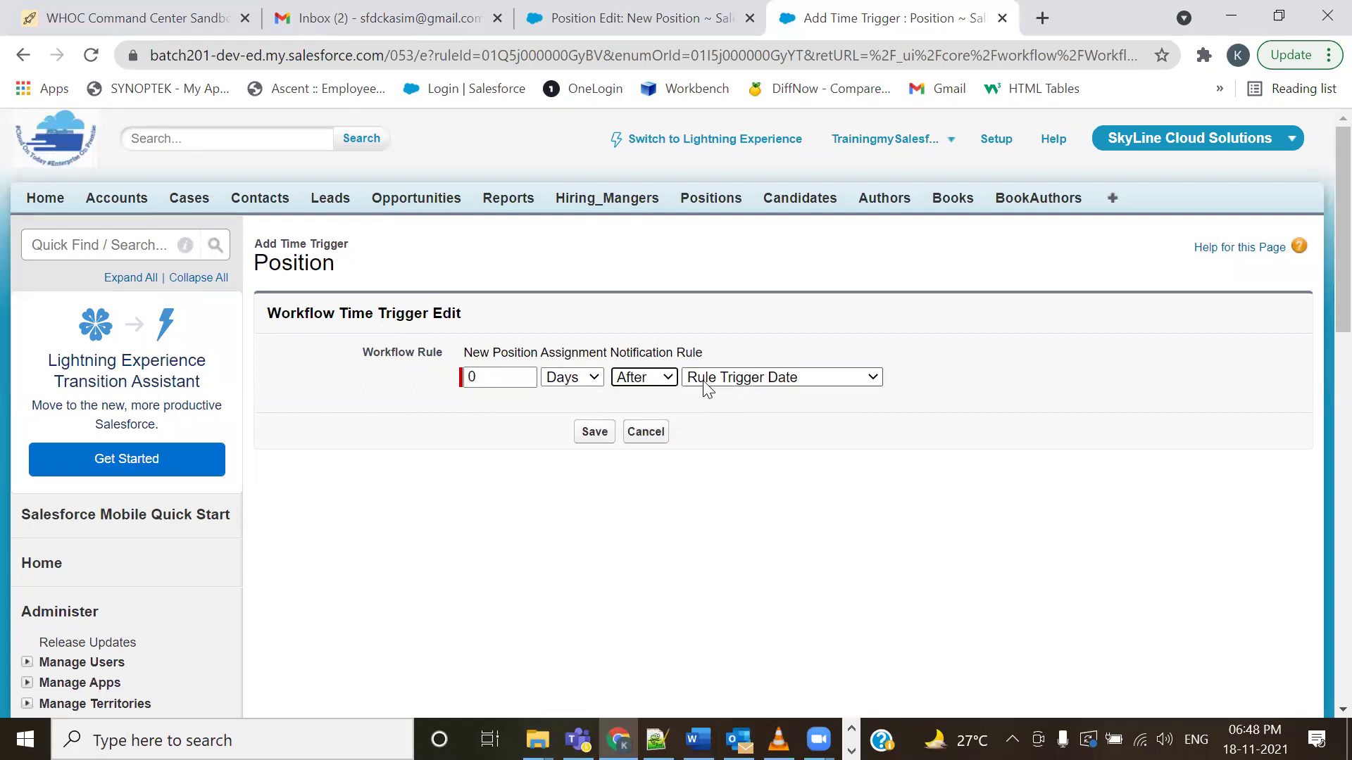
click(782, 378)
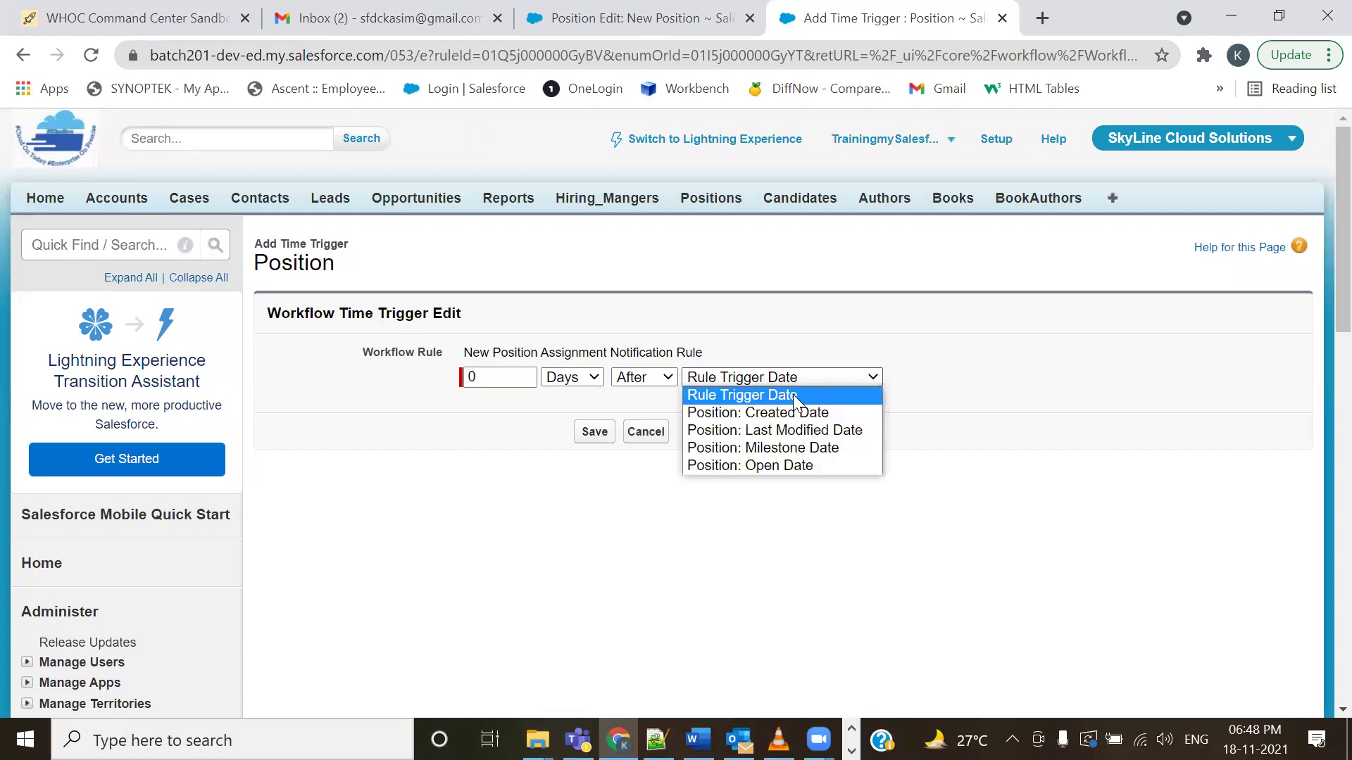
click(775, 448)
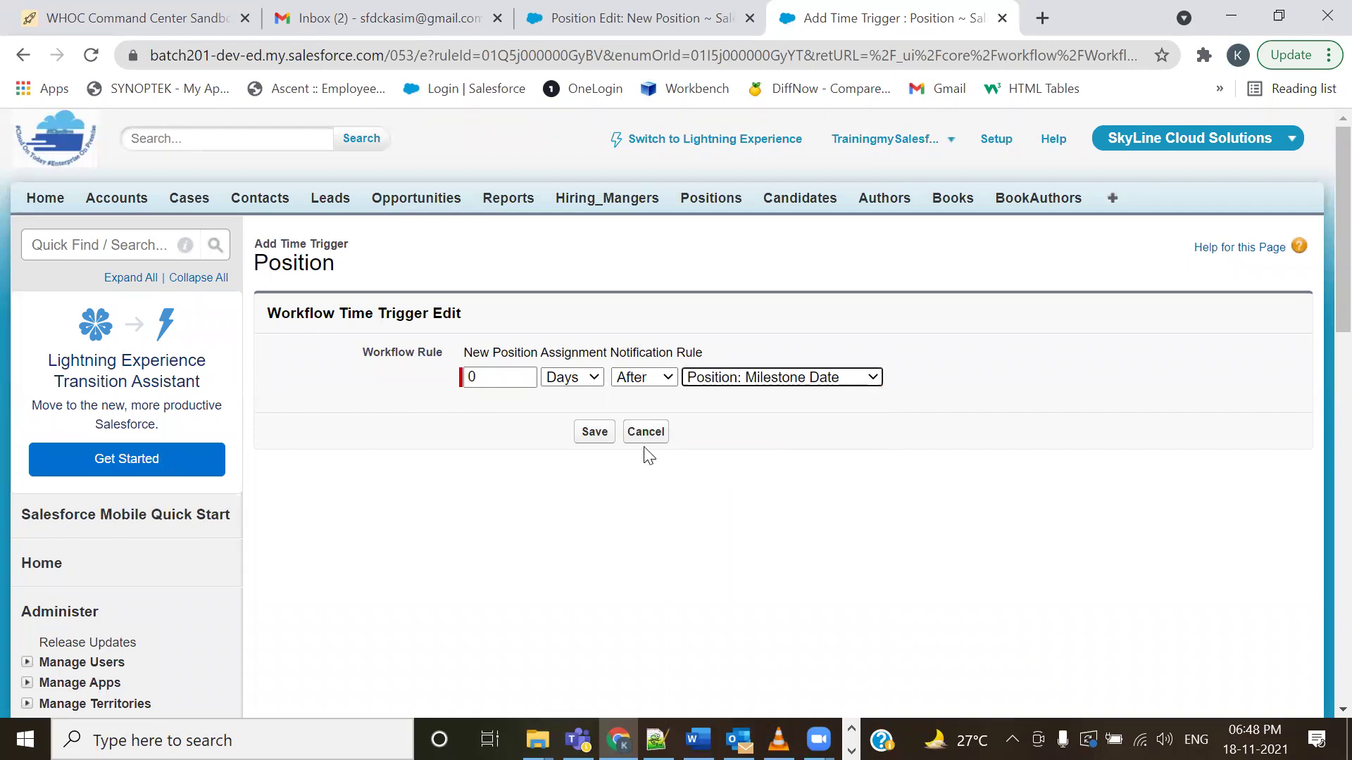
click(593, 435)
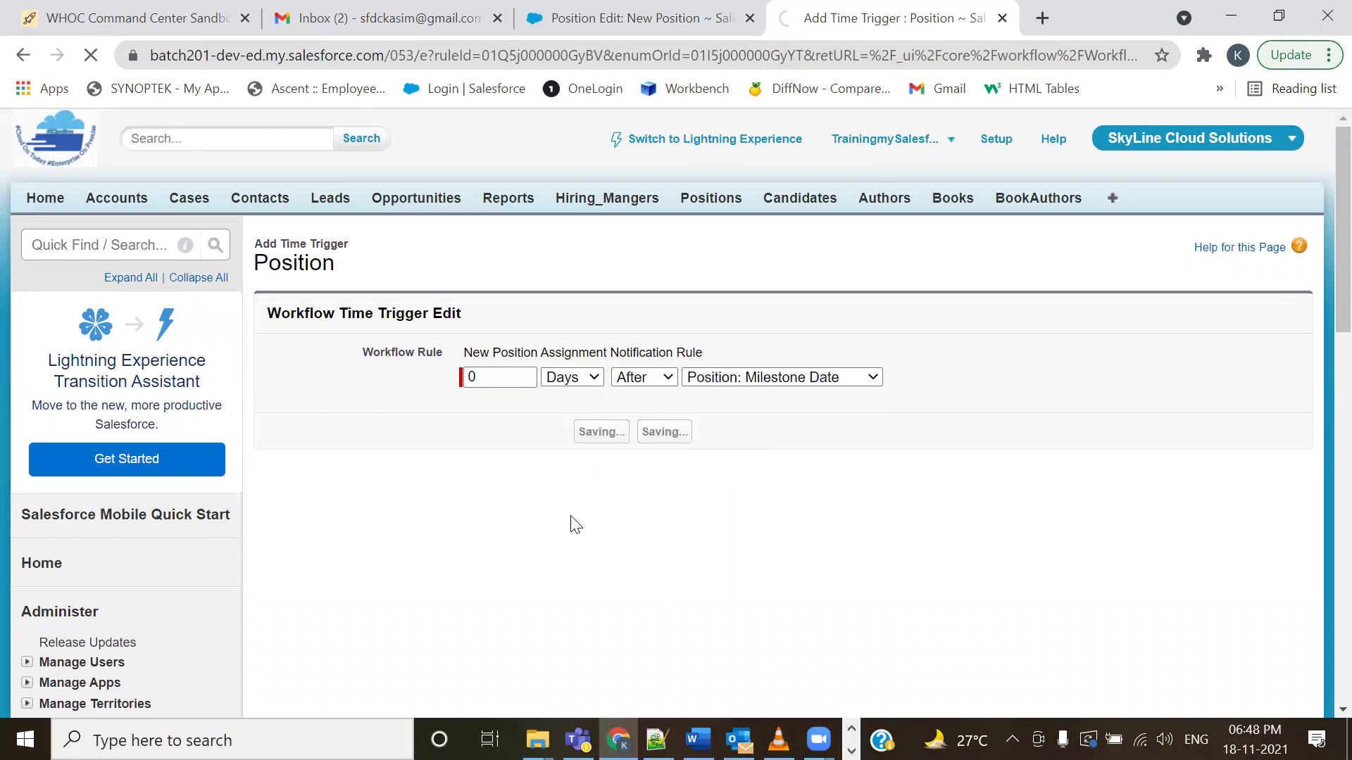
- Add and save a time-dependent trigger set to 1 Days After Position: Milestone Date
scroll(571, 519, down, 5)
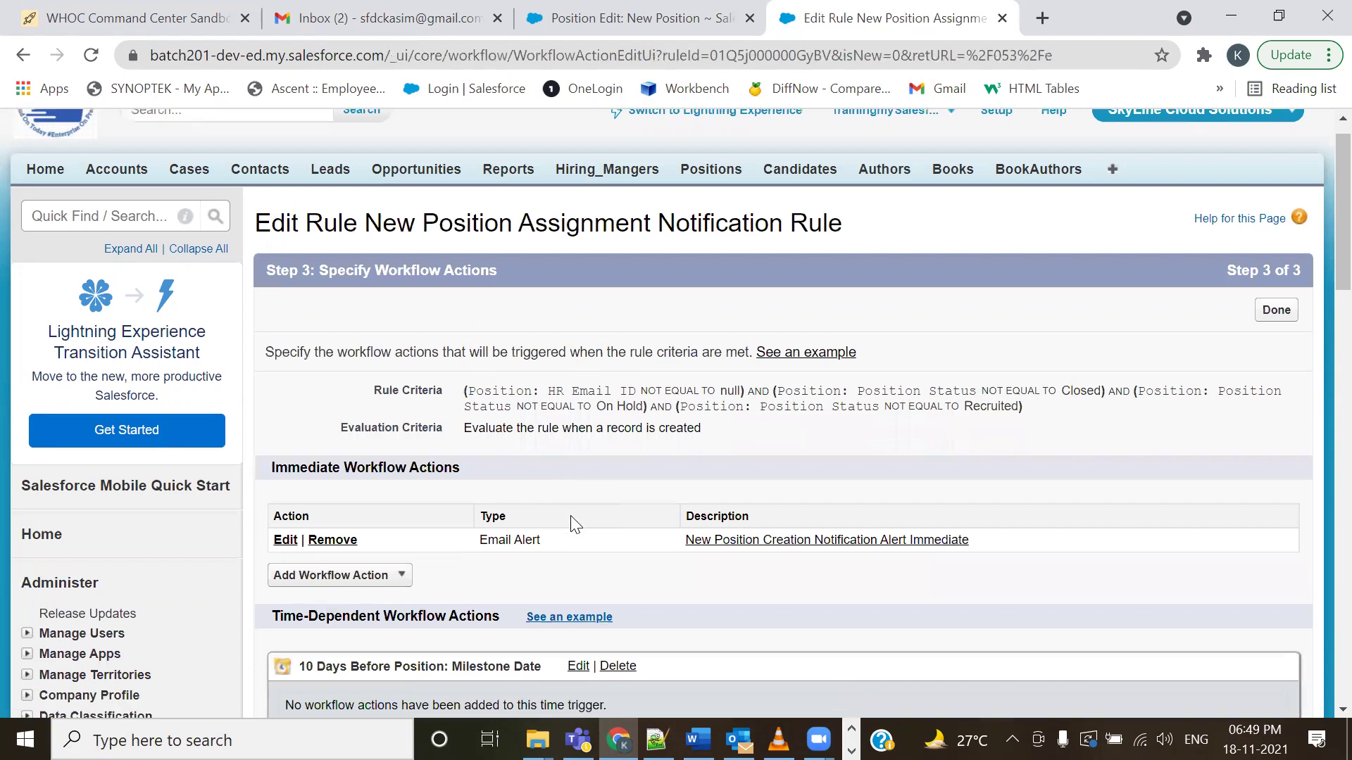
scroll(572, 517, down, 6)
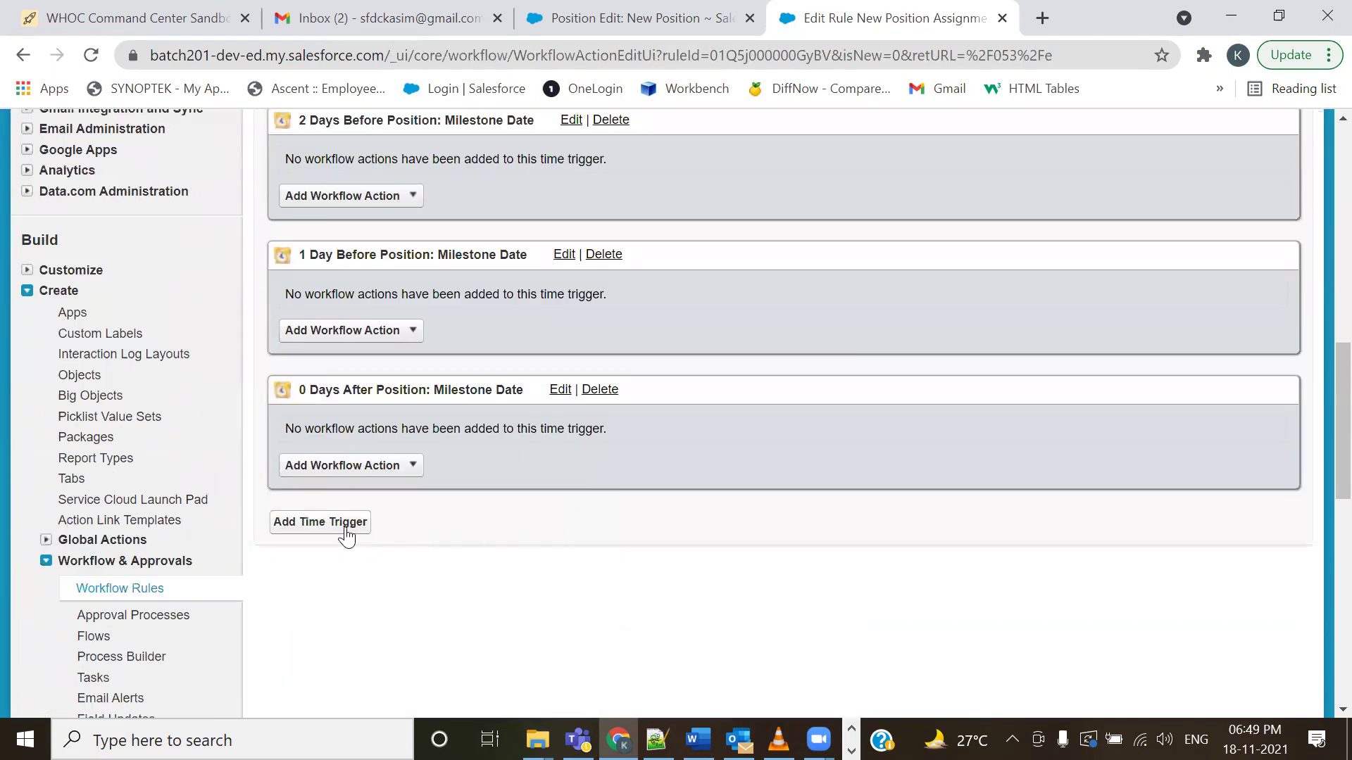
click(319, 524)
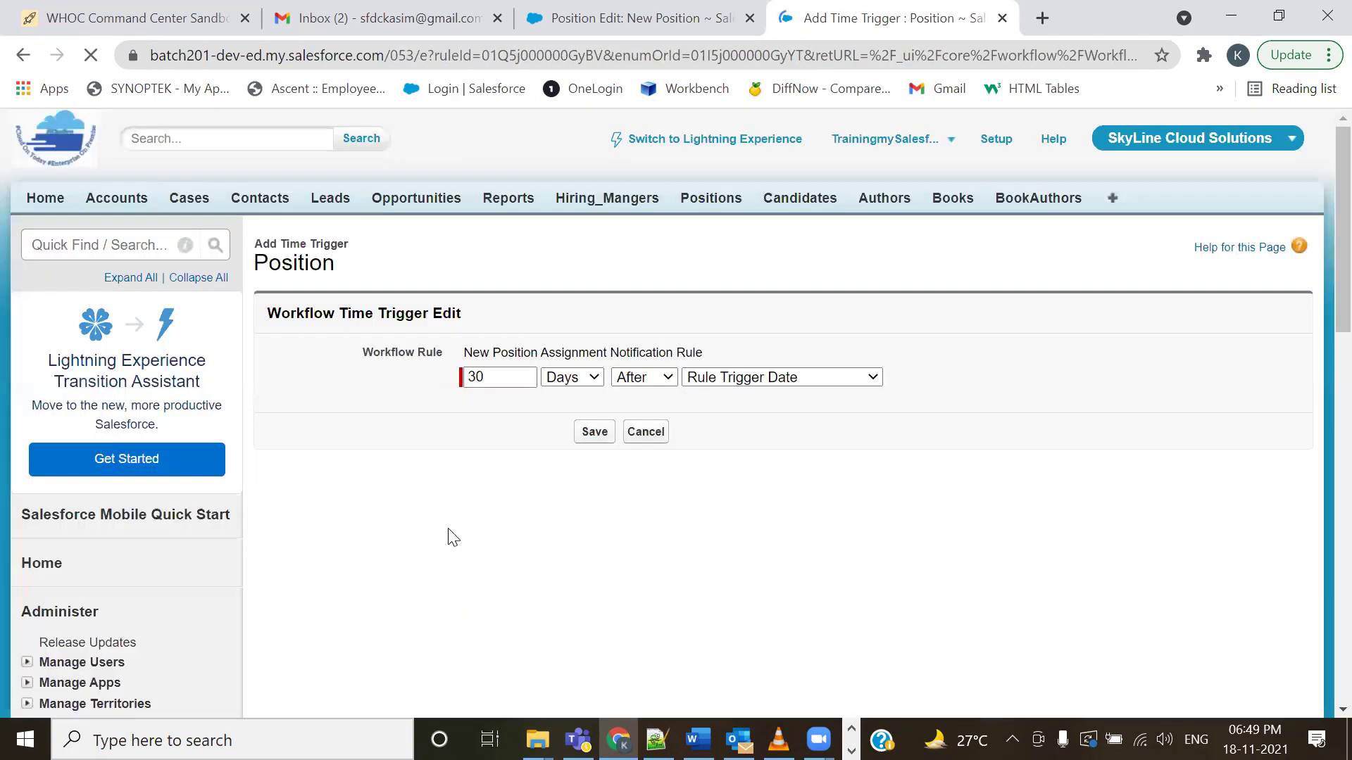
click(498, 378)
double_click(498, 377)
text(1)
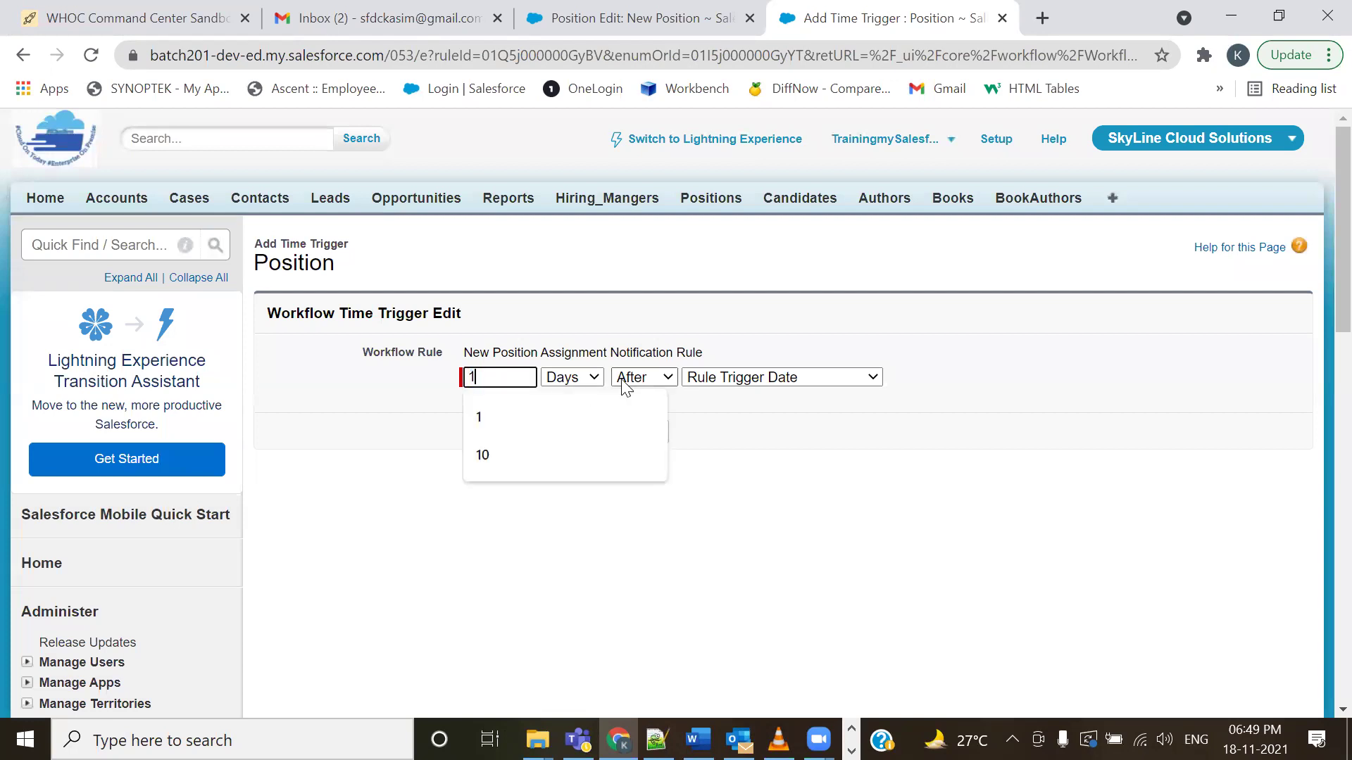
click(739, 465)
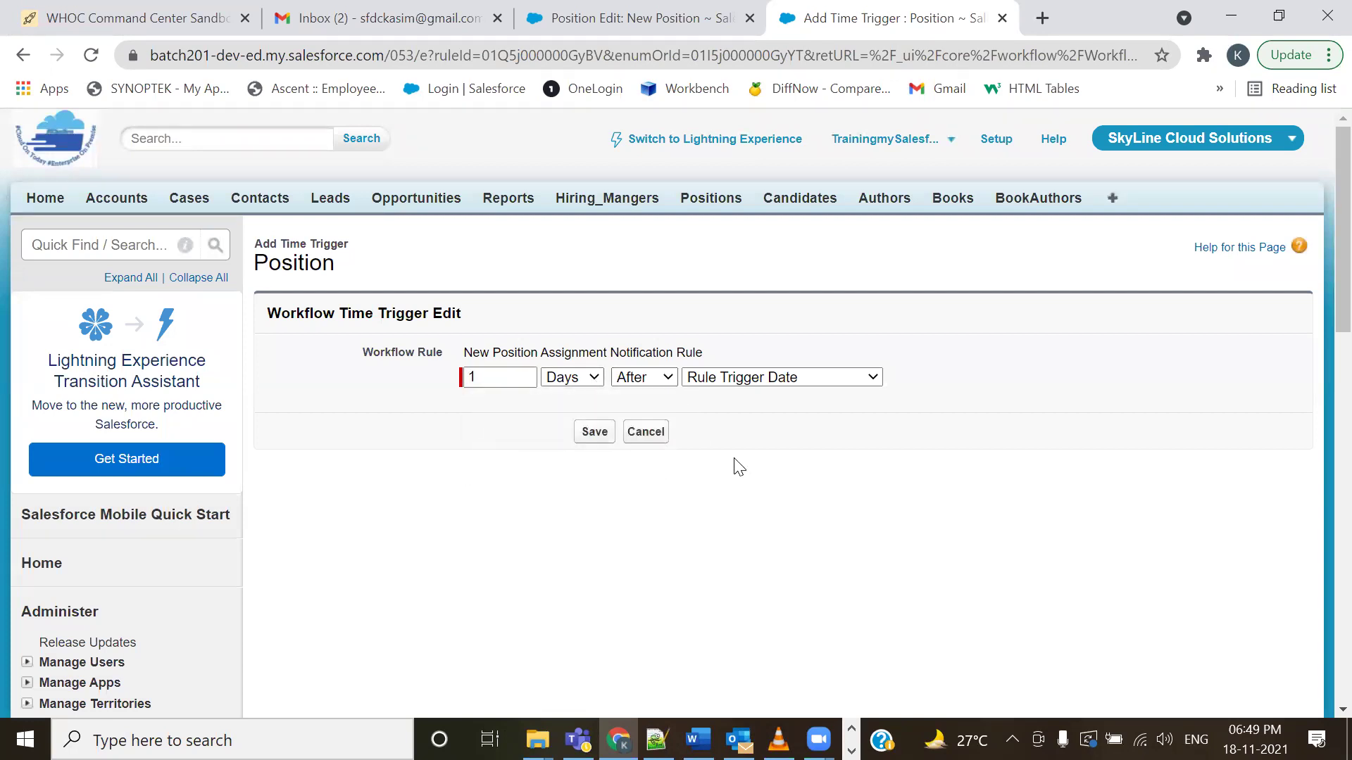
click(750, 378)
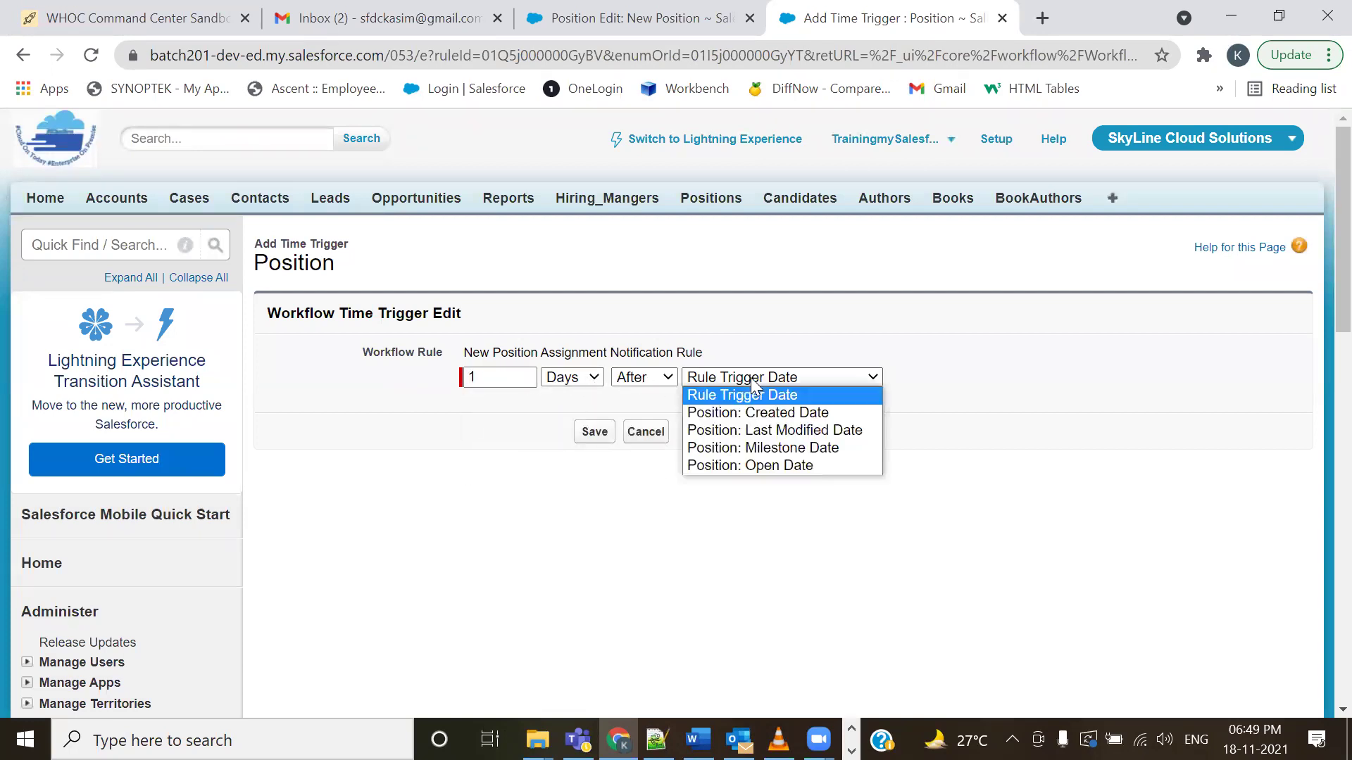
click(772, 448)
click(595, 434)
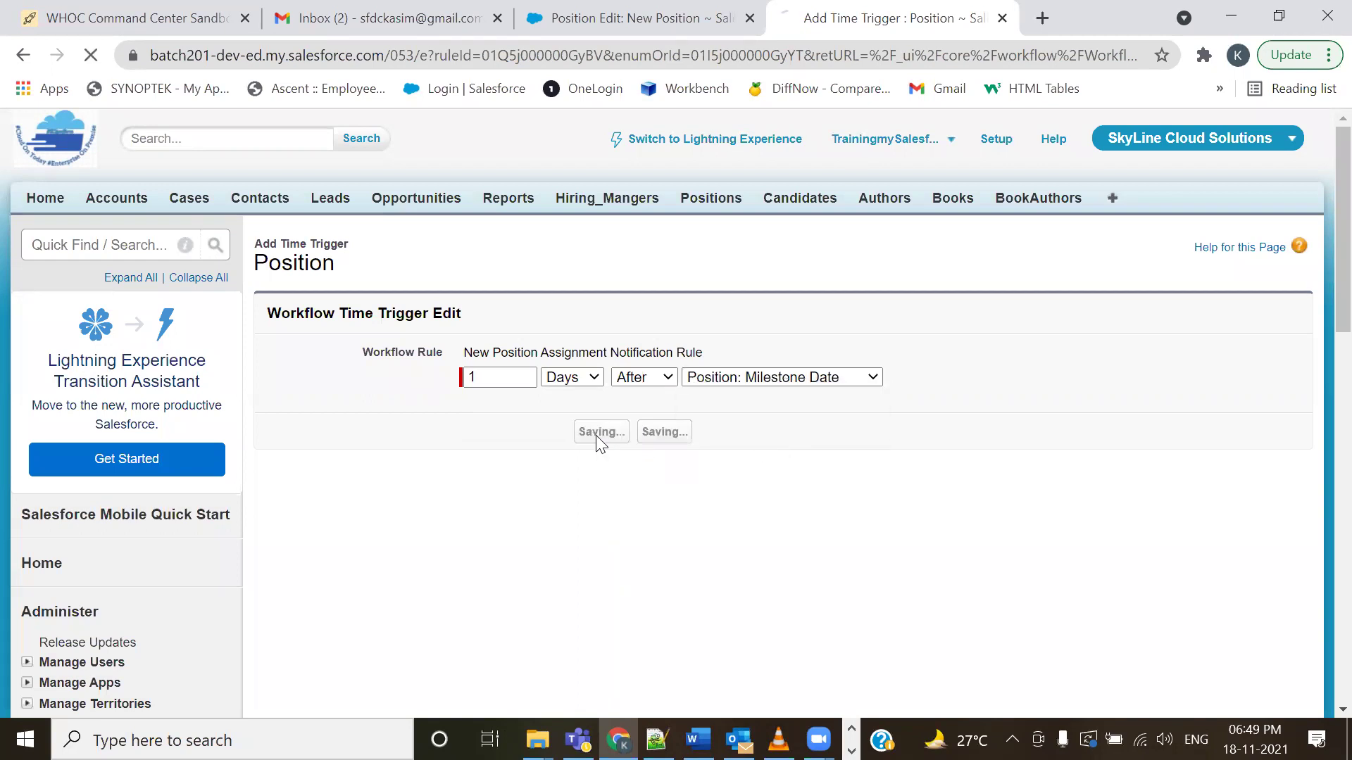
- Review the rule's time triggers in Salesforce against the limit on triggers per workflow rule noted in 201-Admin.txt in Notepad++
scroll(1246, 496, down, 5)
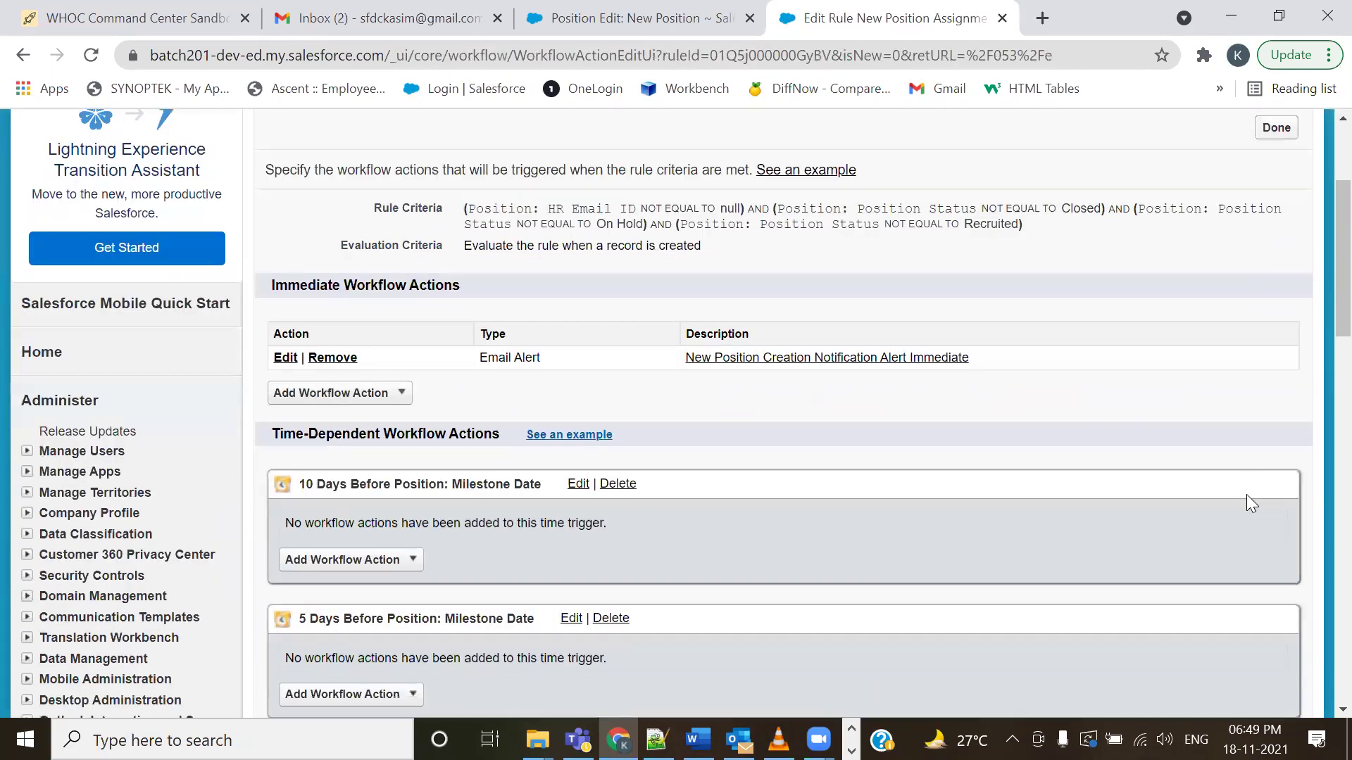
scroll(1248, 501, down, 3)
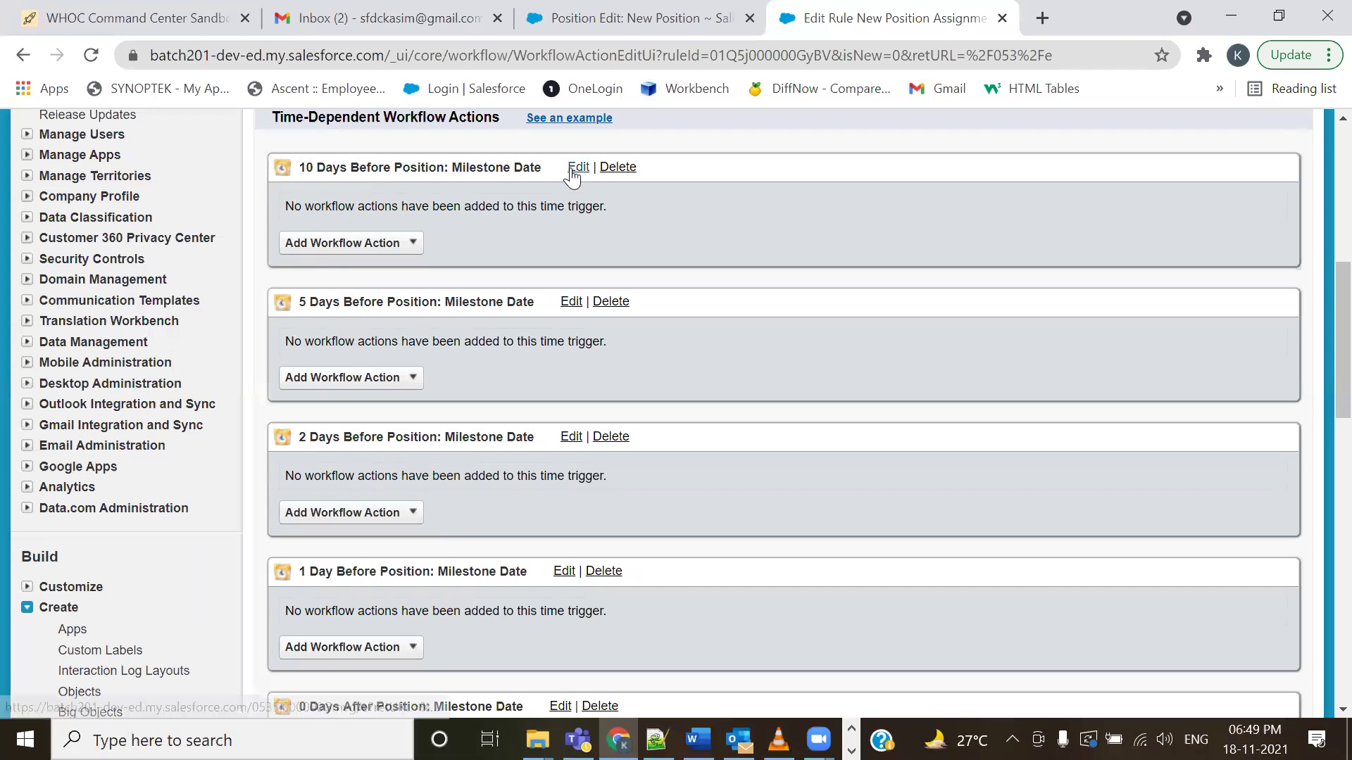
scroll(486, 169, down, 3)
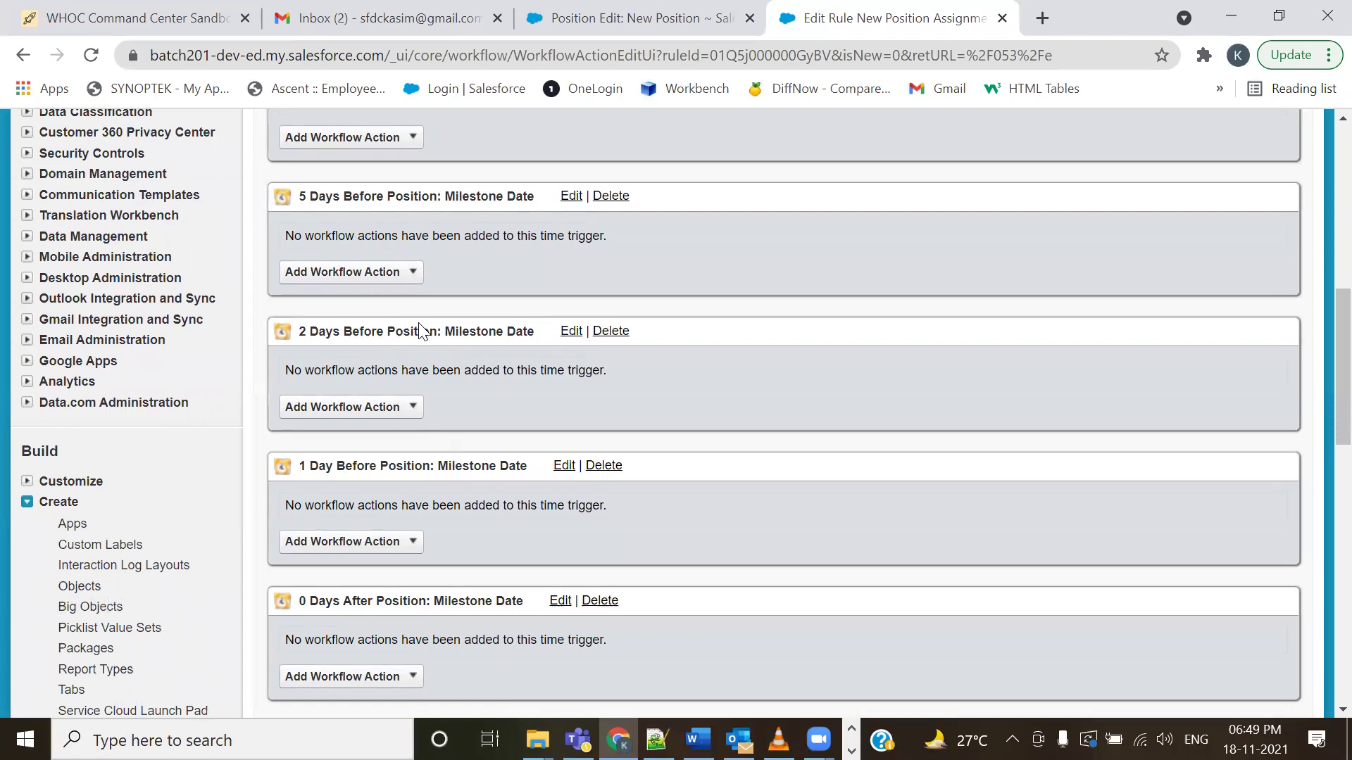
scroll(334, 426, down, 3)
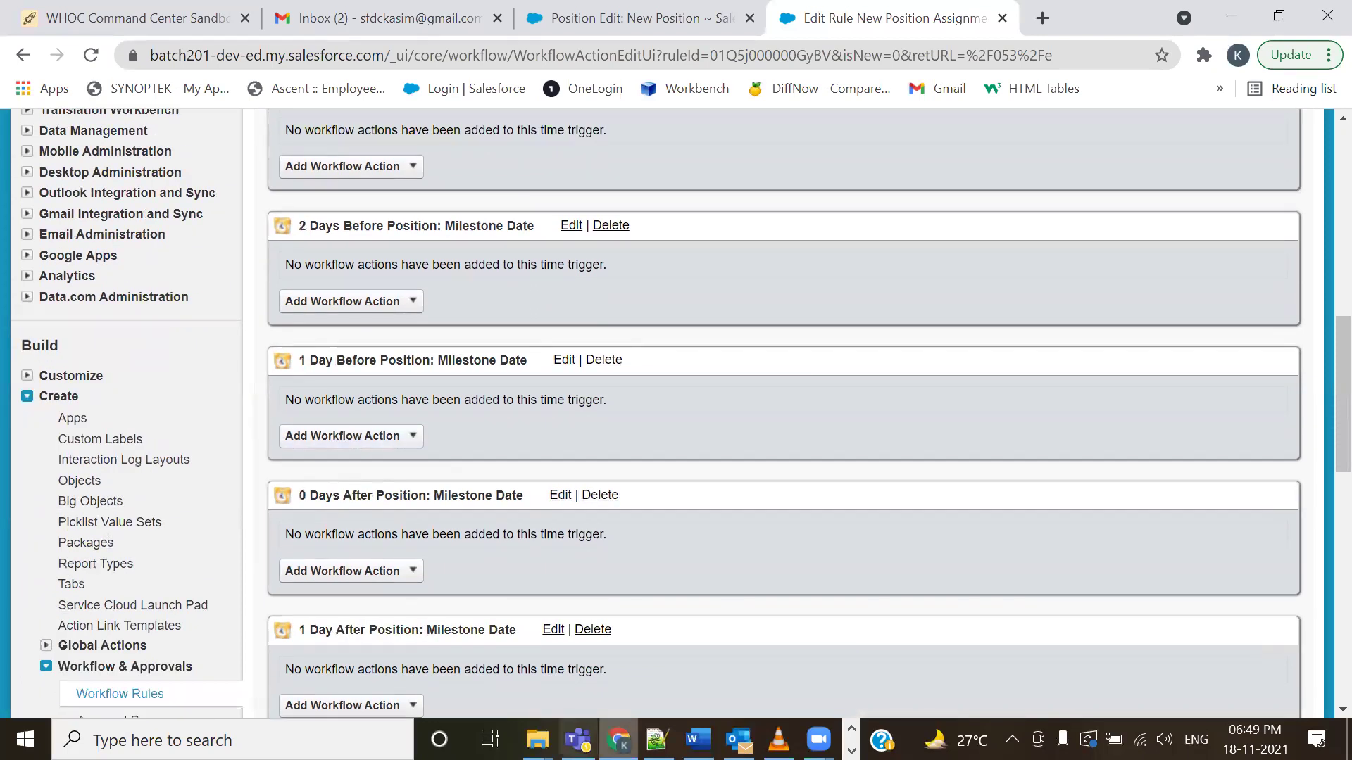
key(alt+Tab)
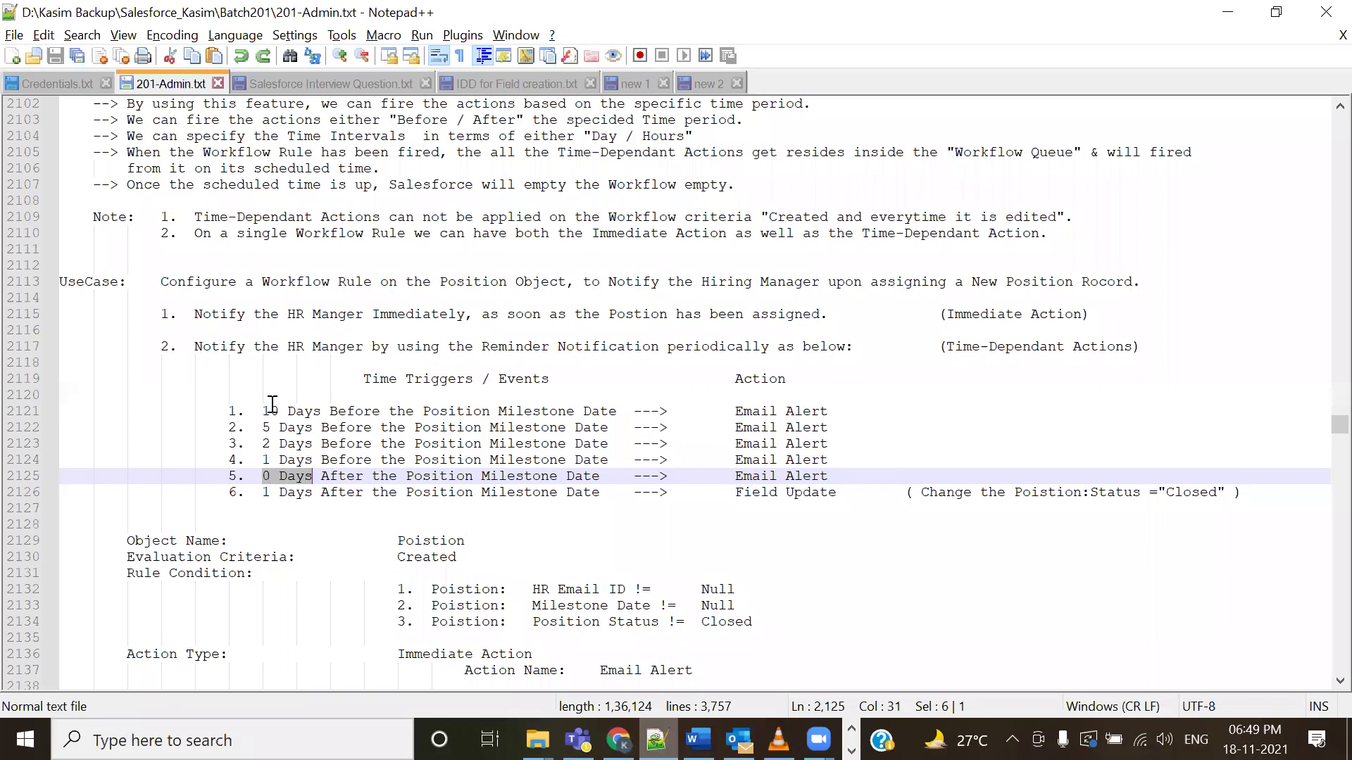
scroll(281, 395, up, 20)
scroll(283, 395, up, 8)
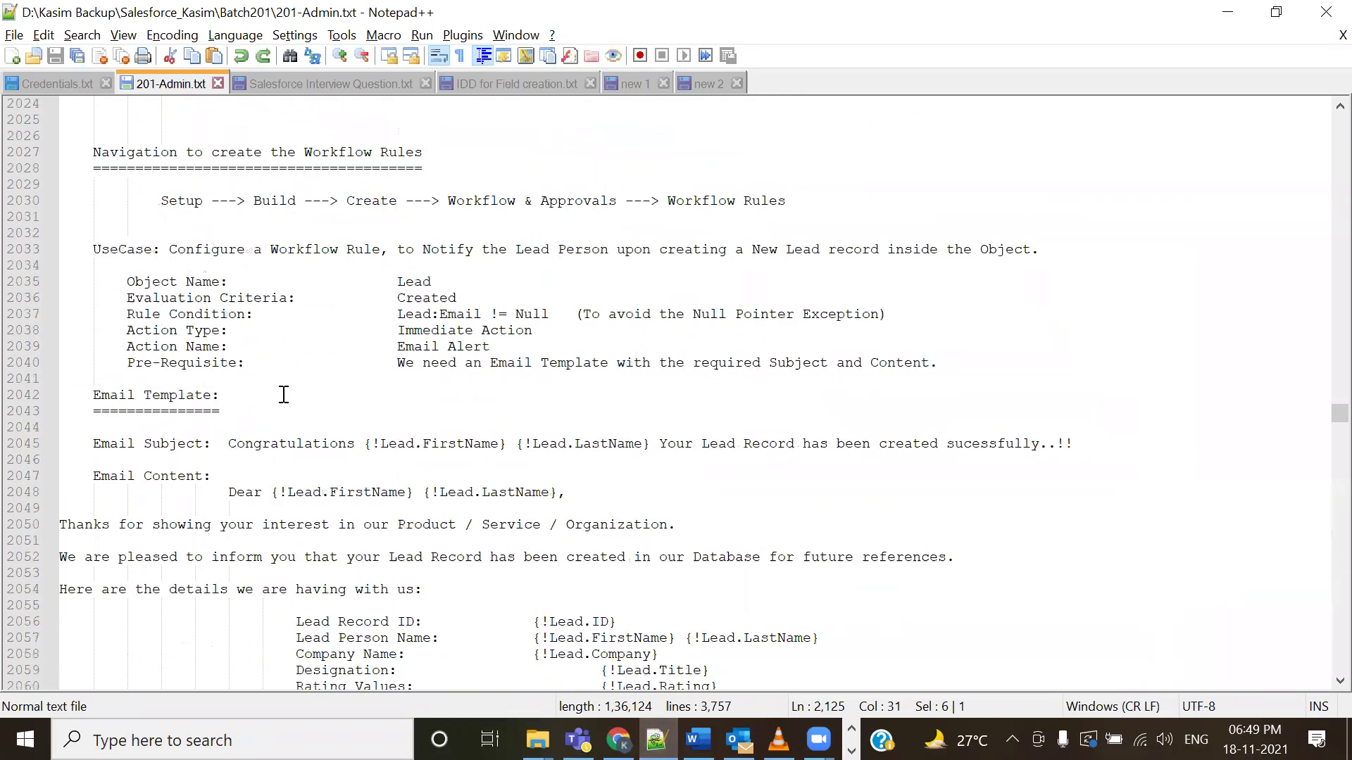
scroll(283, 395, up, 1)
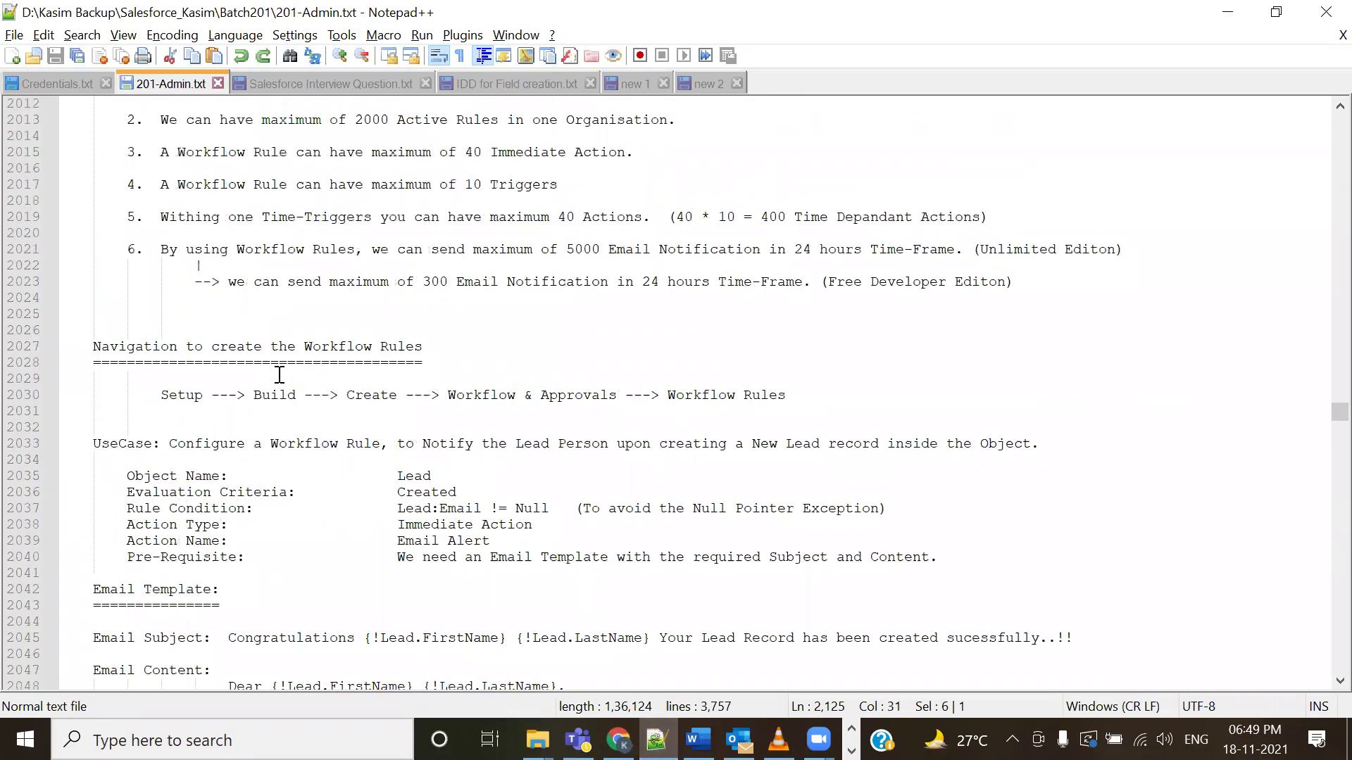
drag(178, 184, 576, 184)
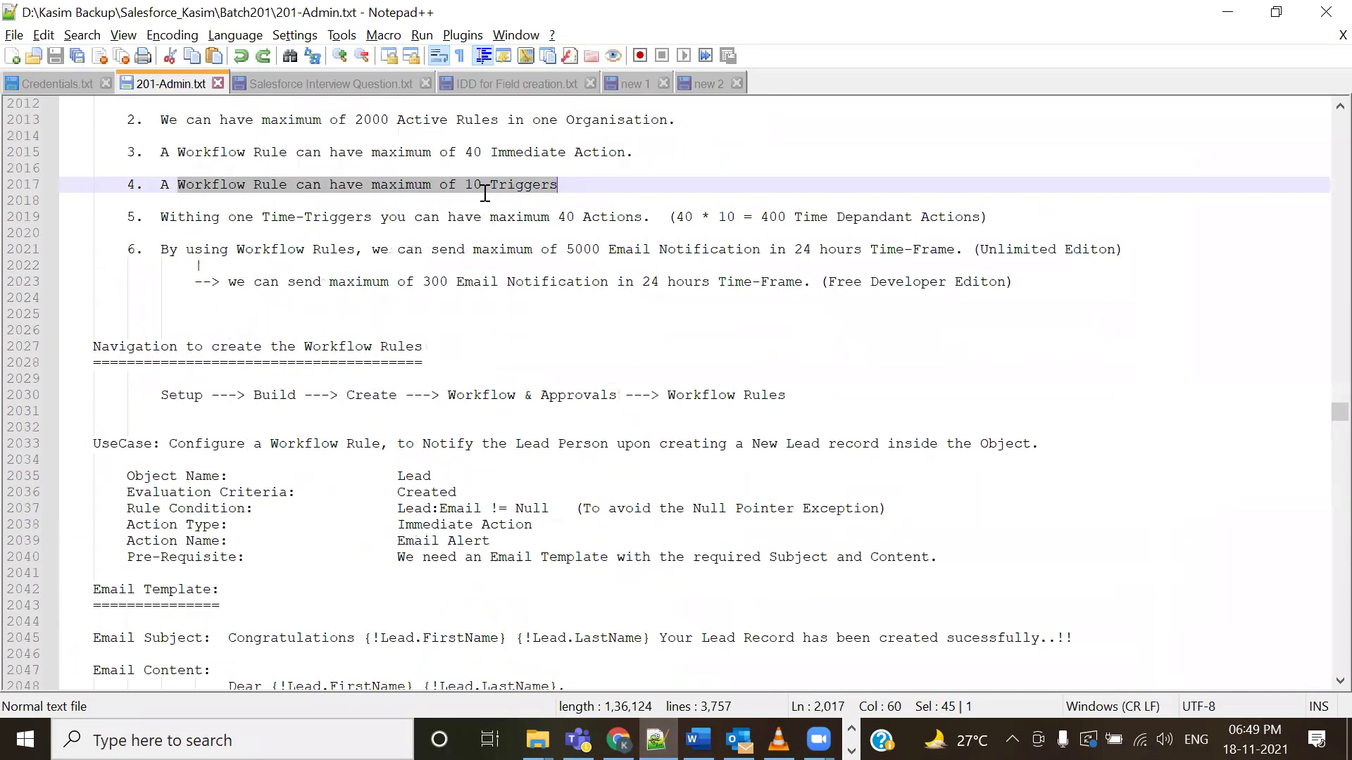
drag(465, 185, 560, 184)
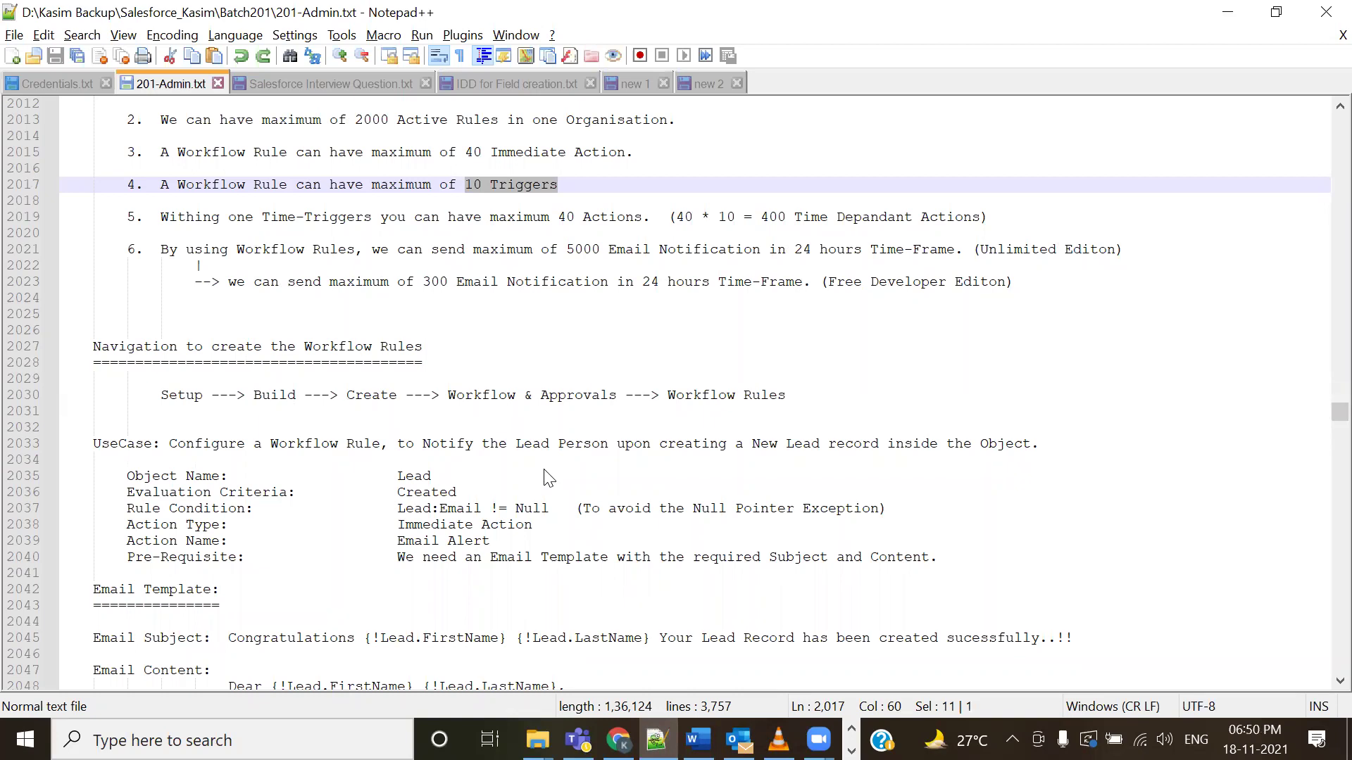
key(alt+Tab)
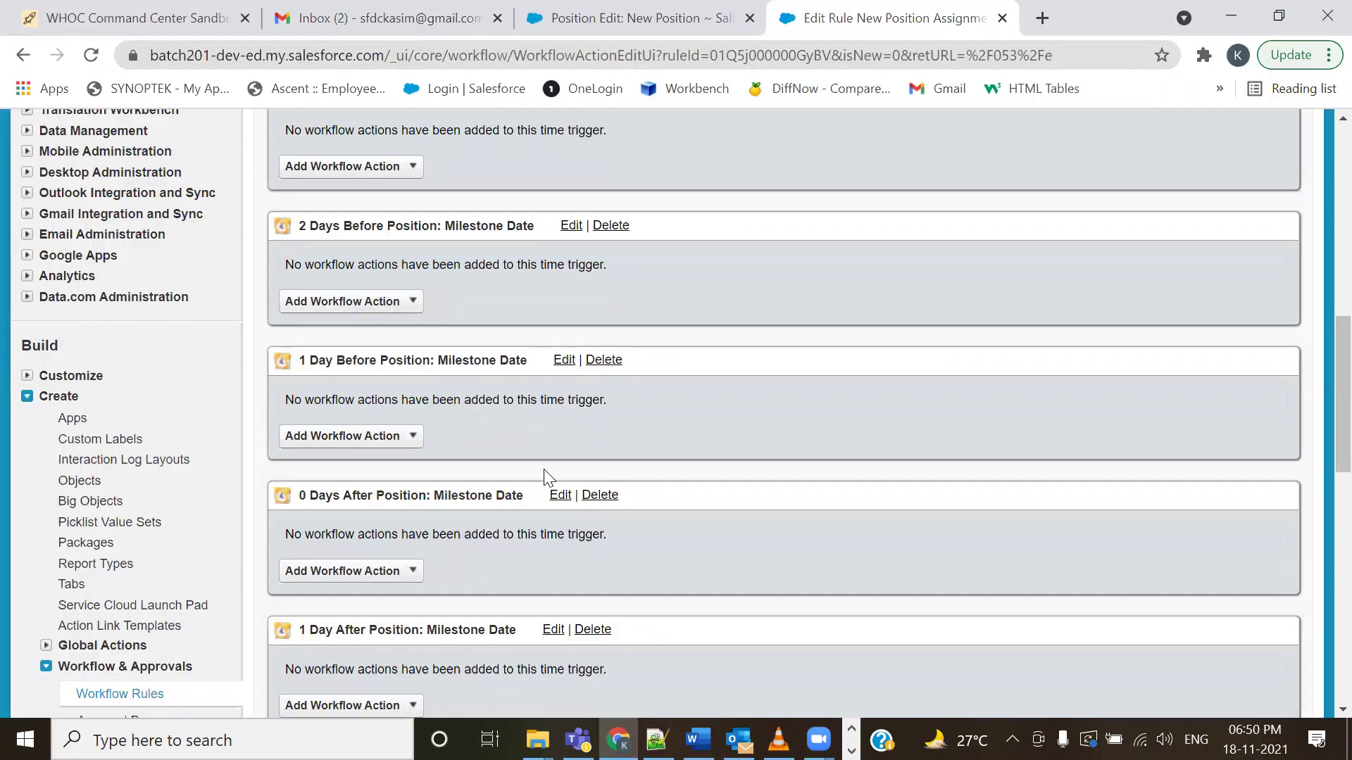
scroll(548, 476, up, 3)
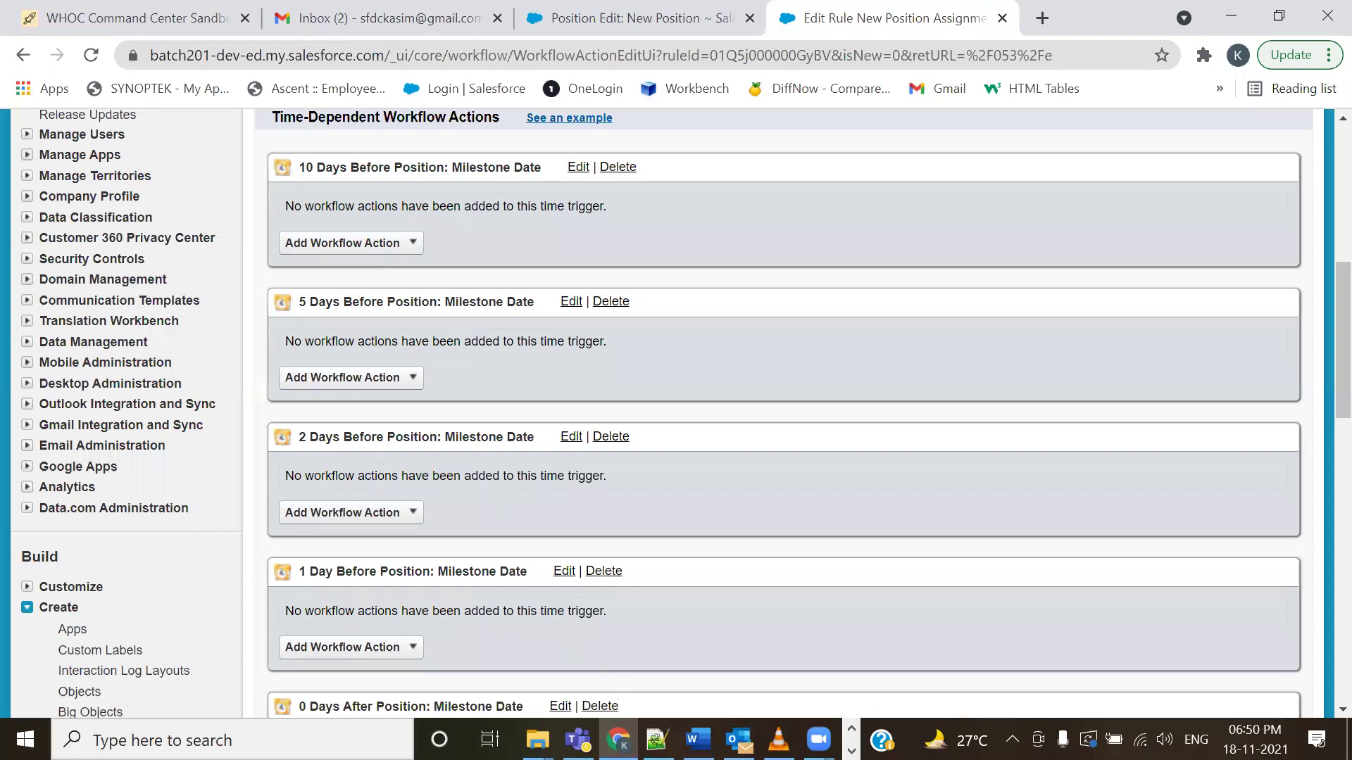
- Review the action assigned to each time trigger in the Position use case of 201-Admin.txt in Notepad++
click(656, 740)
scroll(420, 423, down, 2)
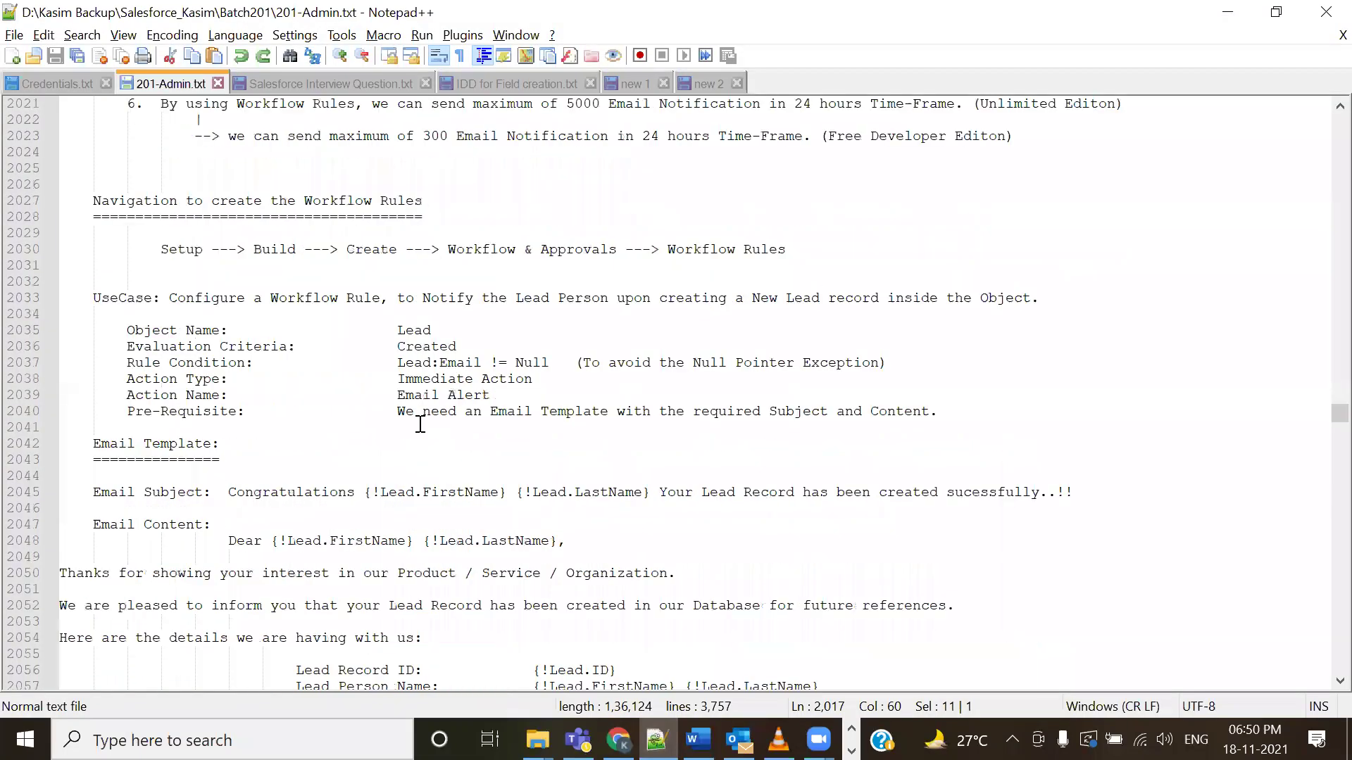
scroll(422, 430, down, 20)
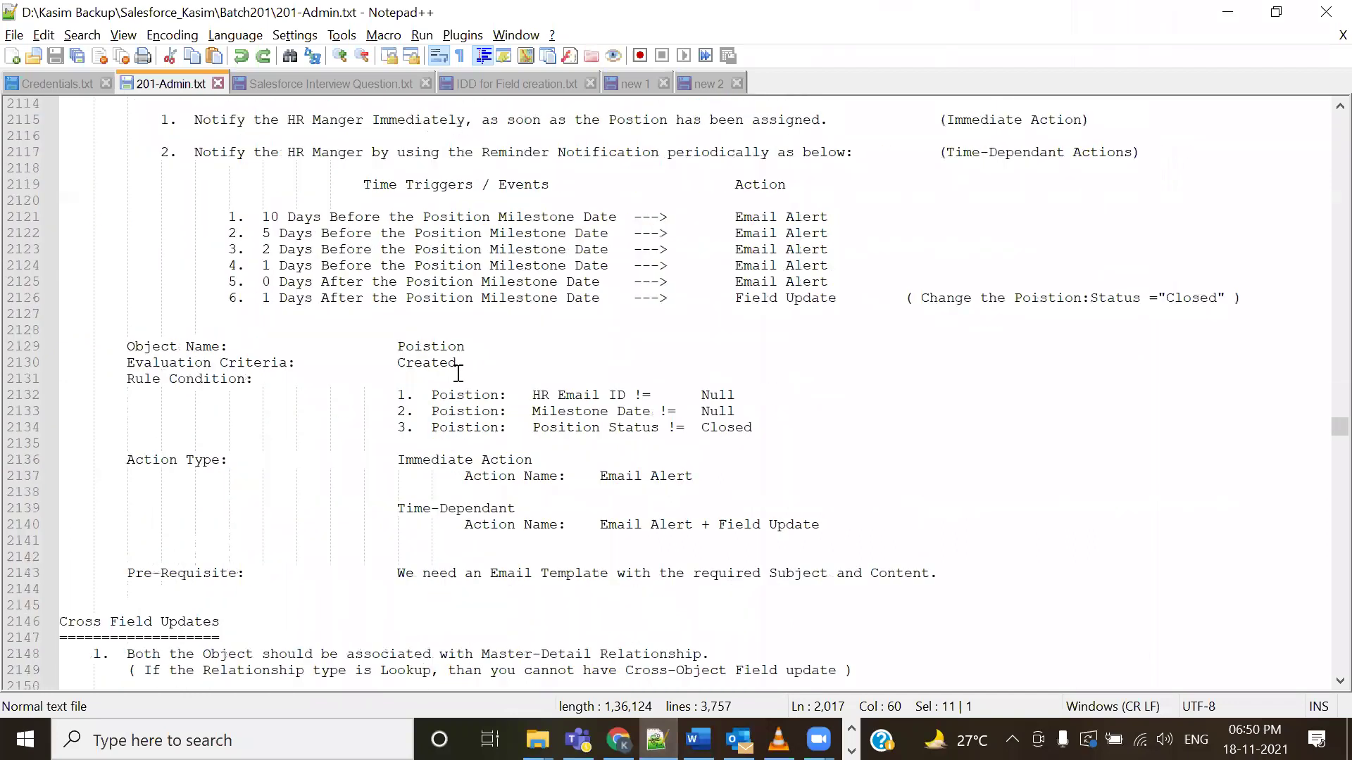
drag(735, 217, 842, 218)
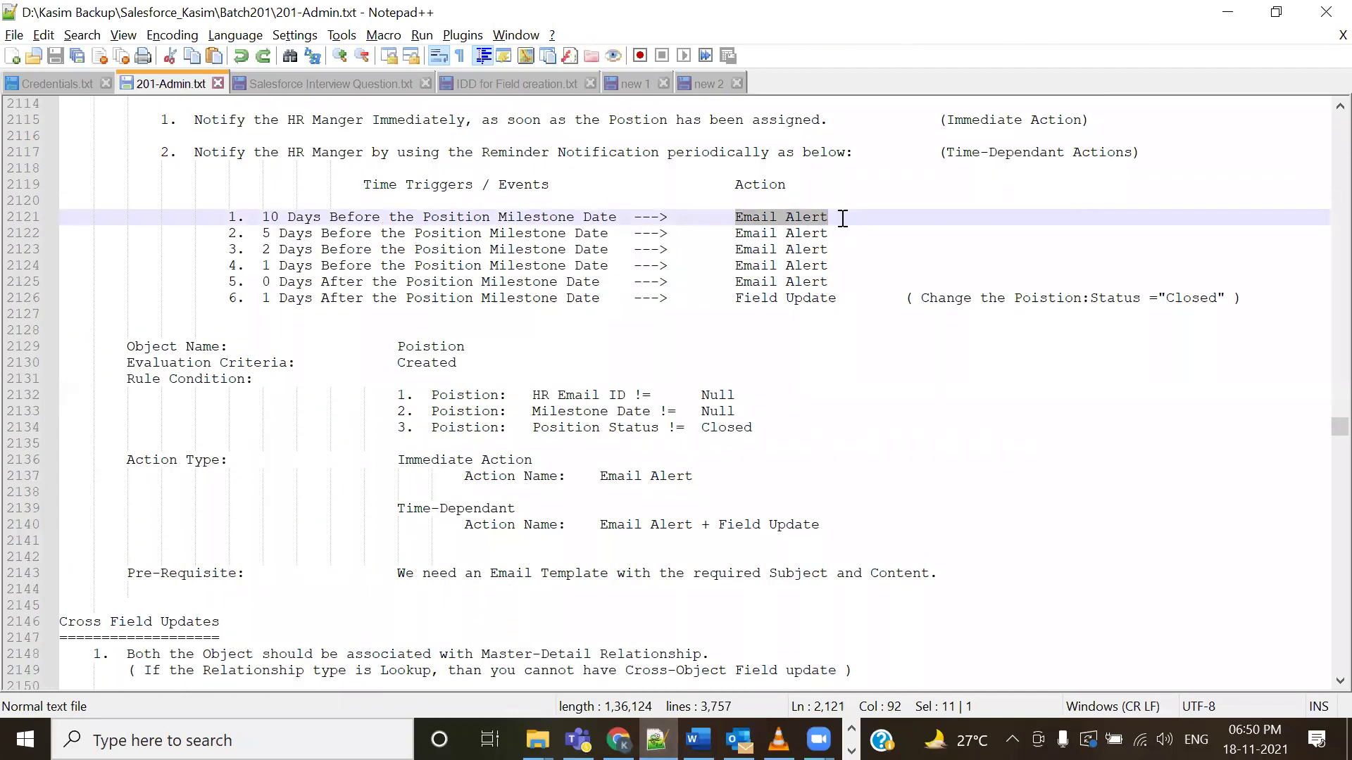
drag(734, 233, 864, 236)
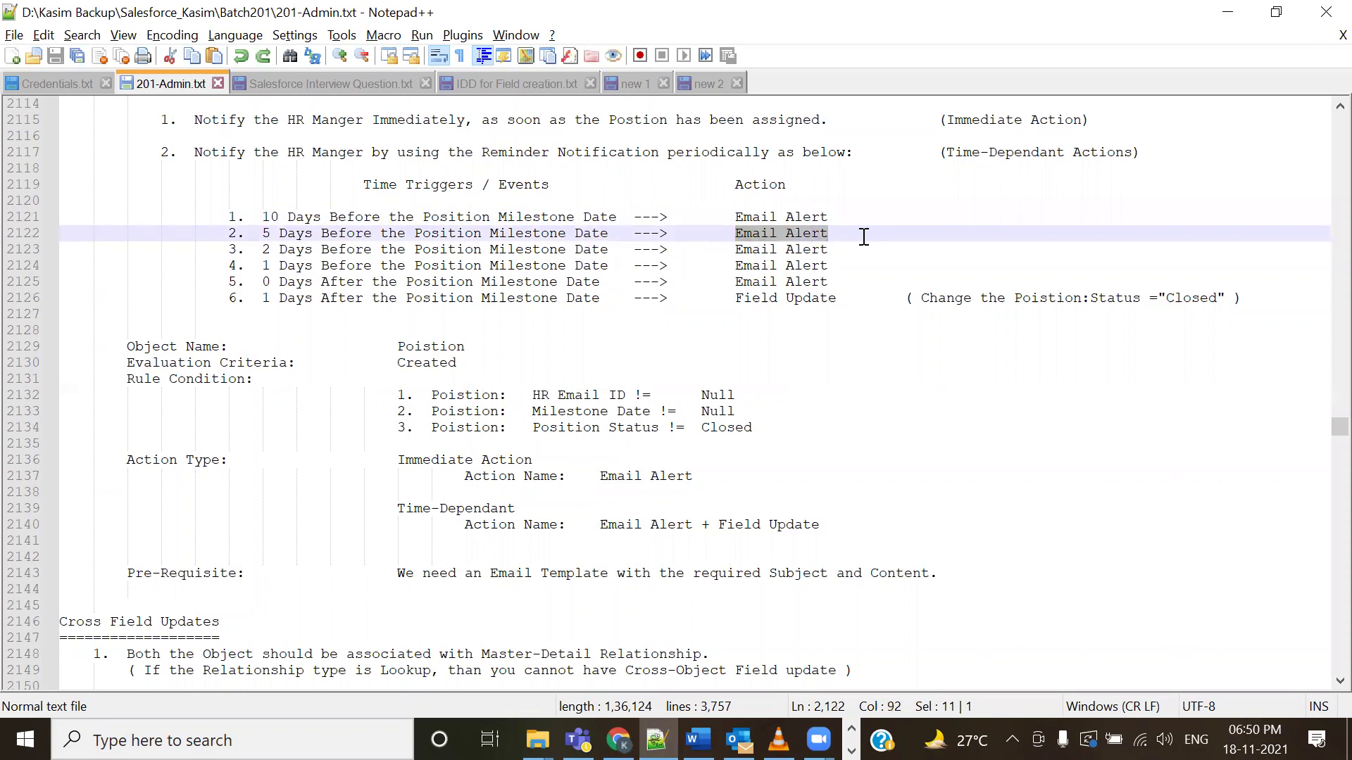
drag(735, 250, 828, 266)
click(735, 265)
drag(735, 281, 831, 282)
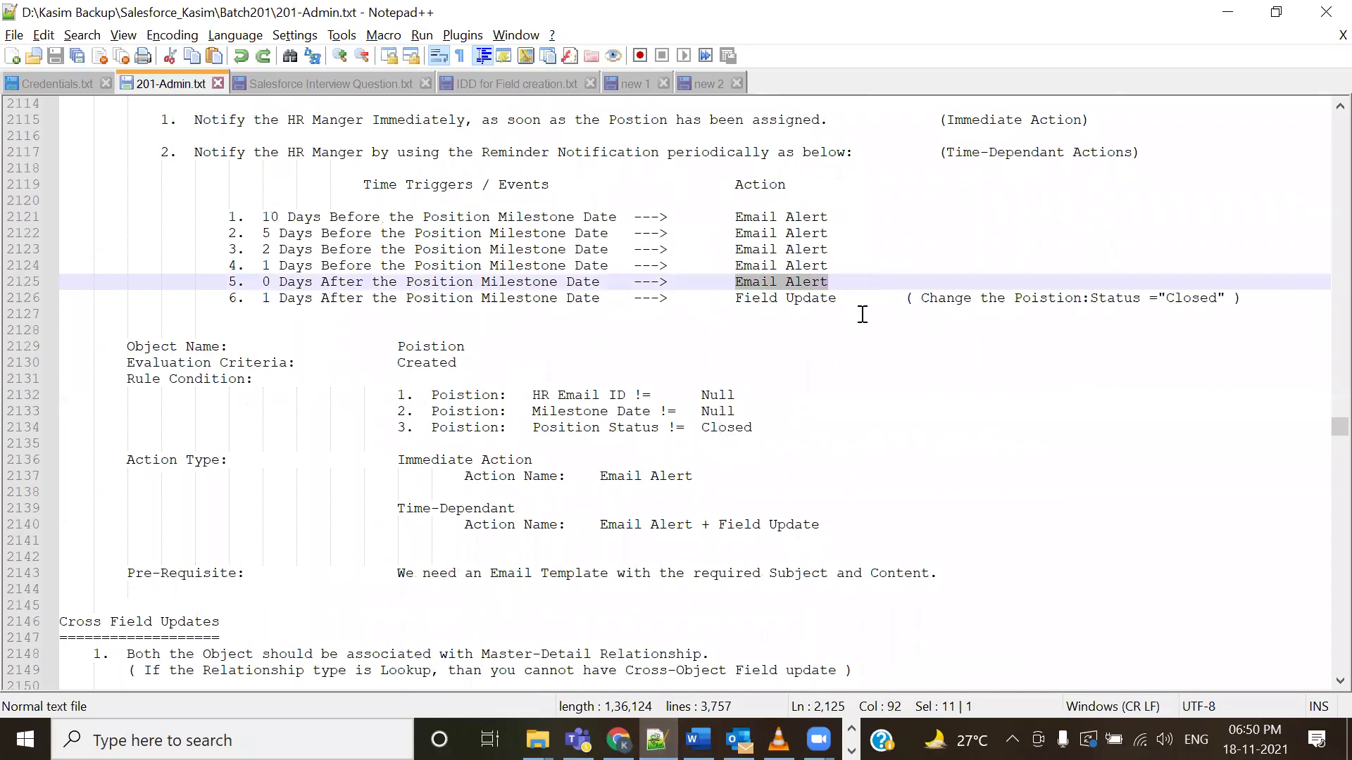
- In Salesforce, start a new email alert on the 10 Days Before trigger with the description "10 Days Before the Position Milestone Date"
key(alt+Tab)
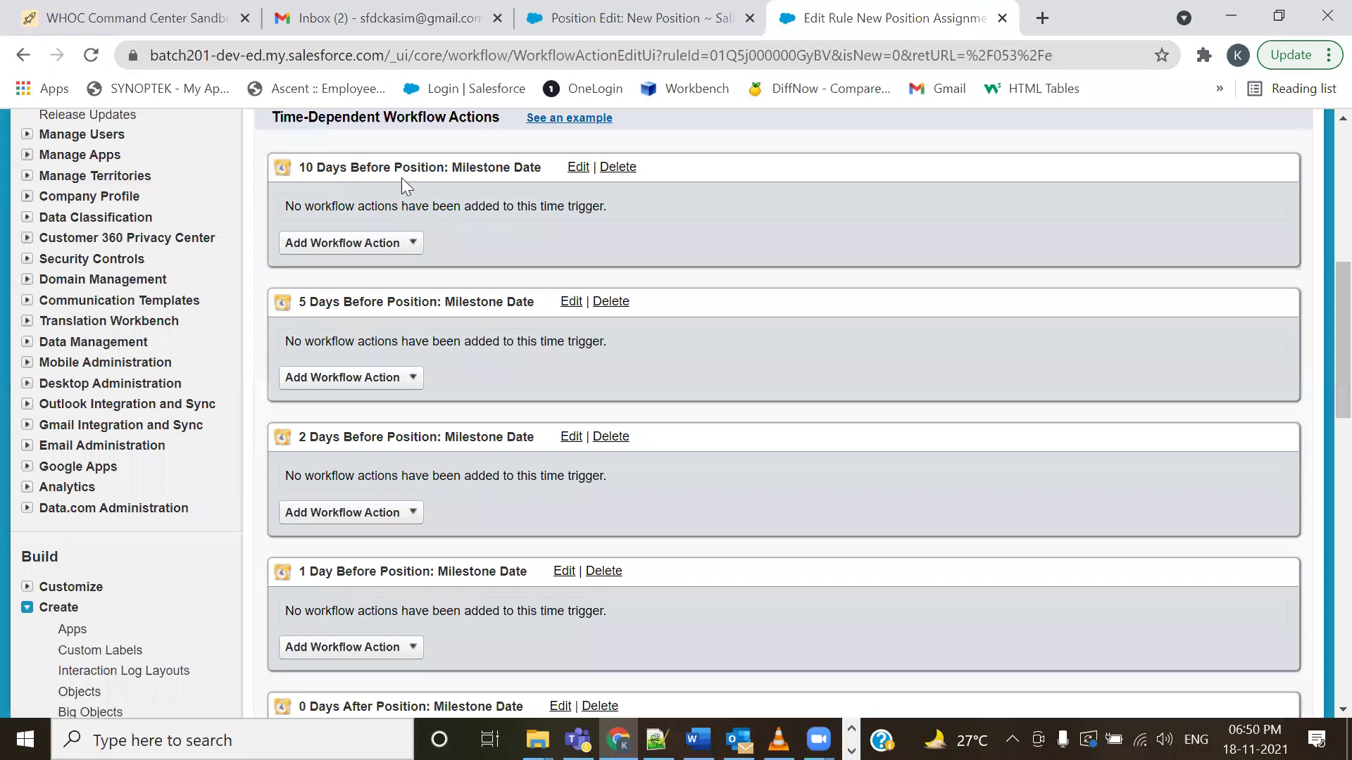
click(393, 245)
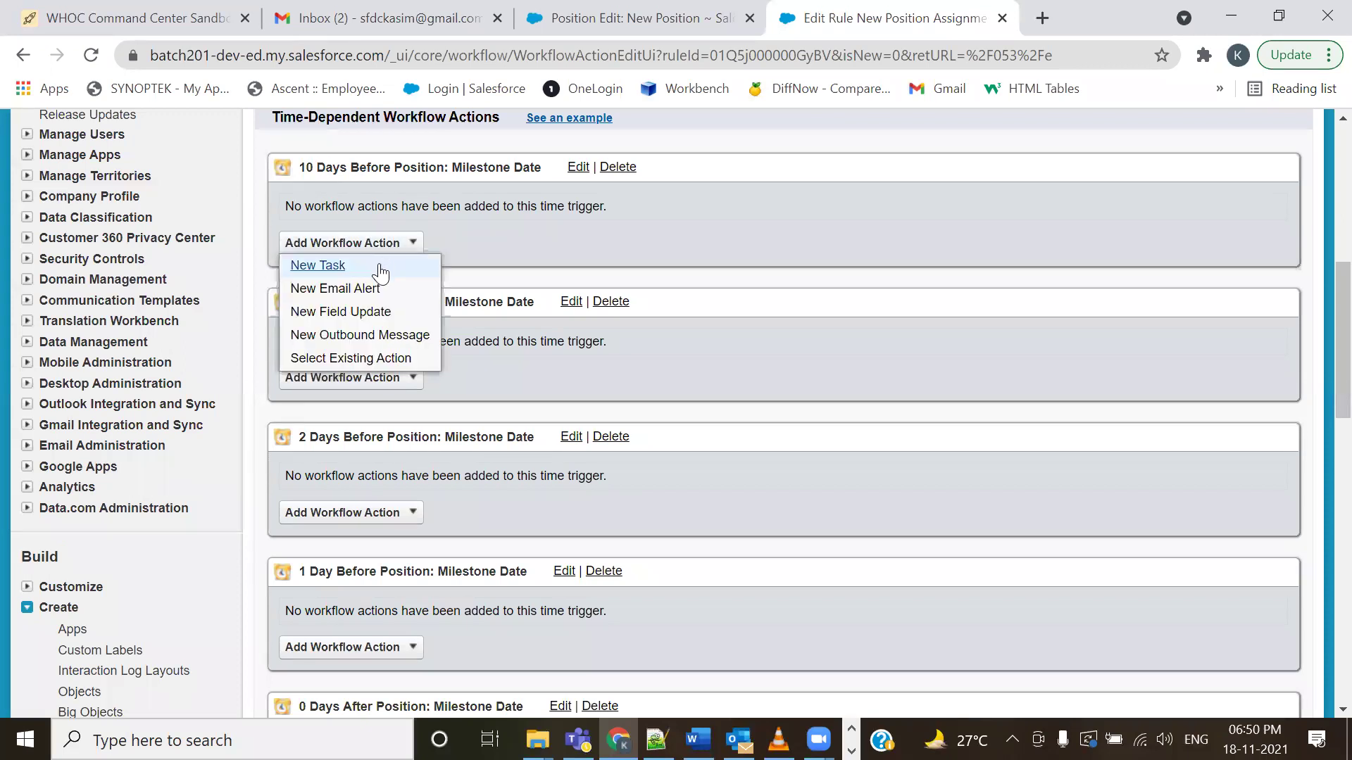
click(351, 291)
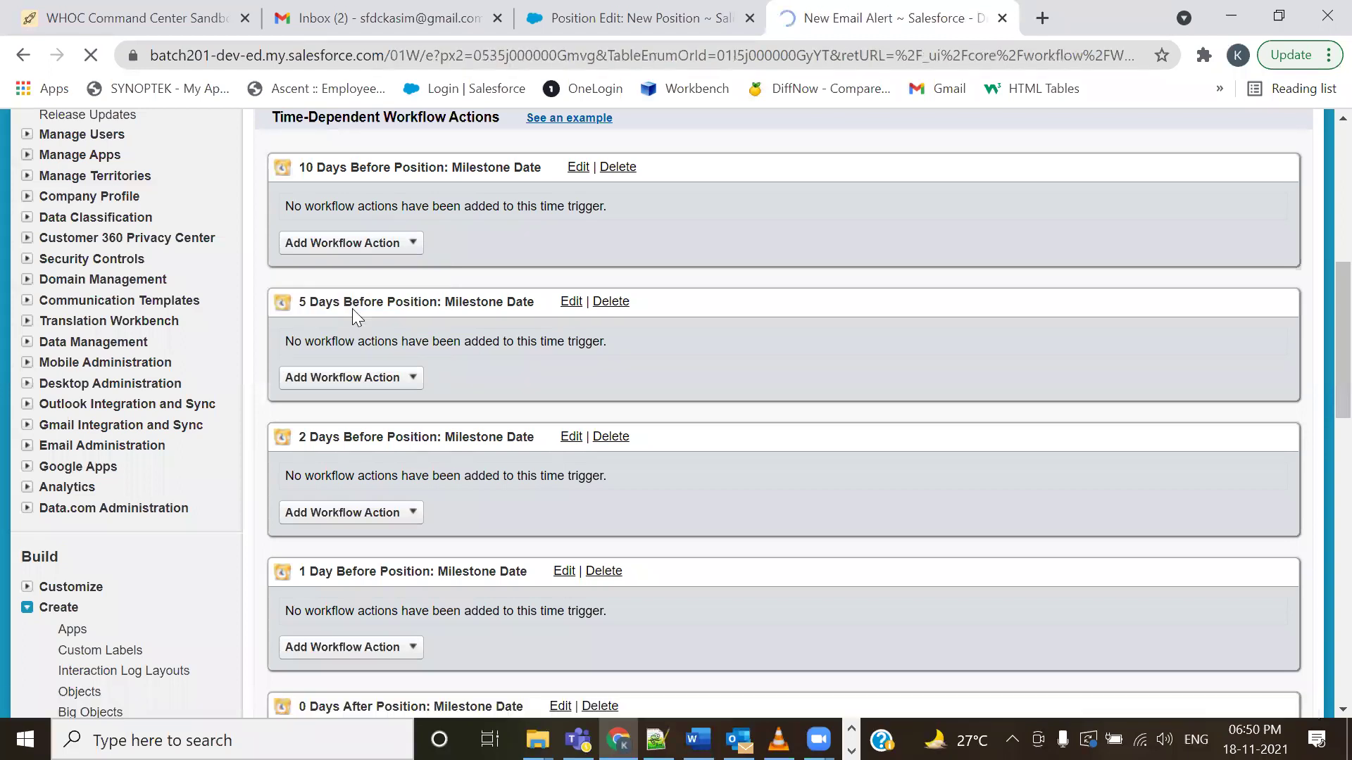
click(456, 407)
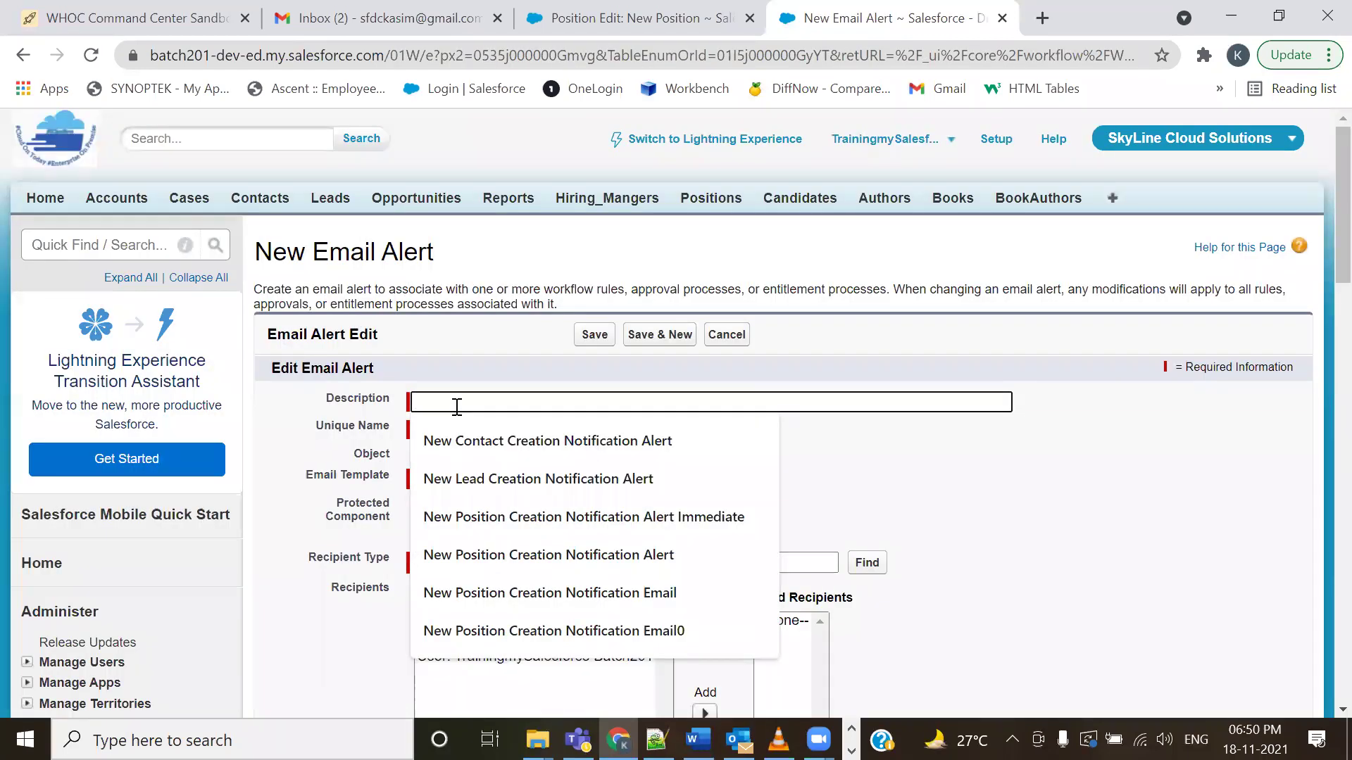
text(10)
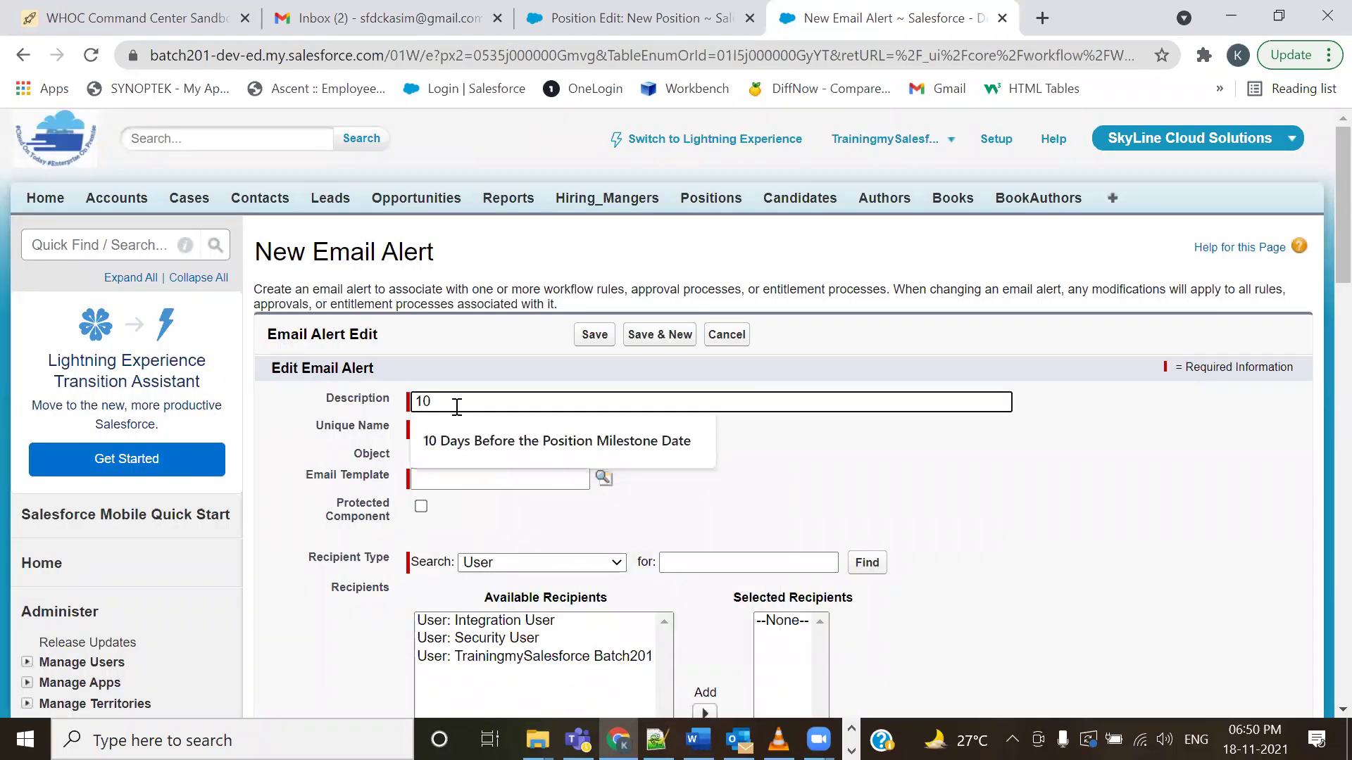
key(Down)
key(Return)
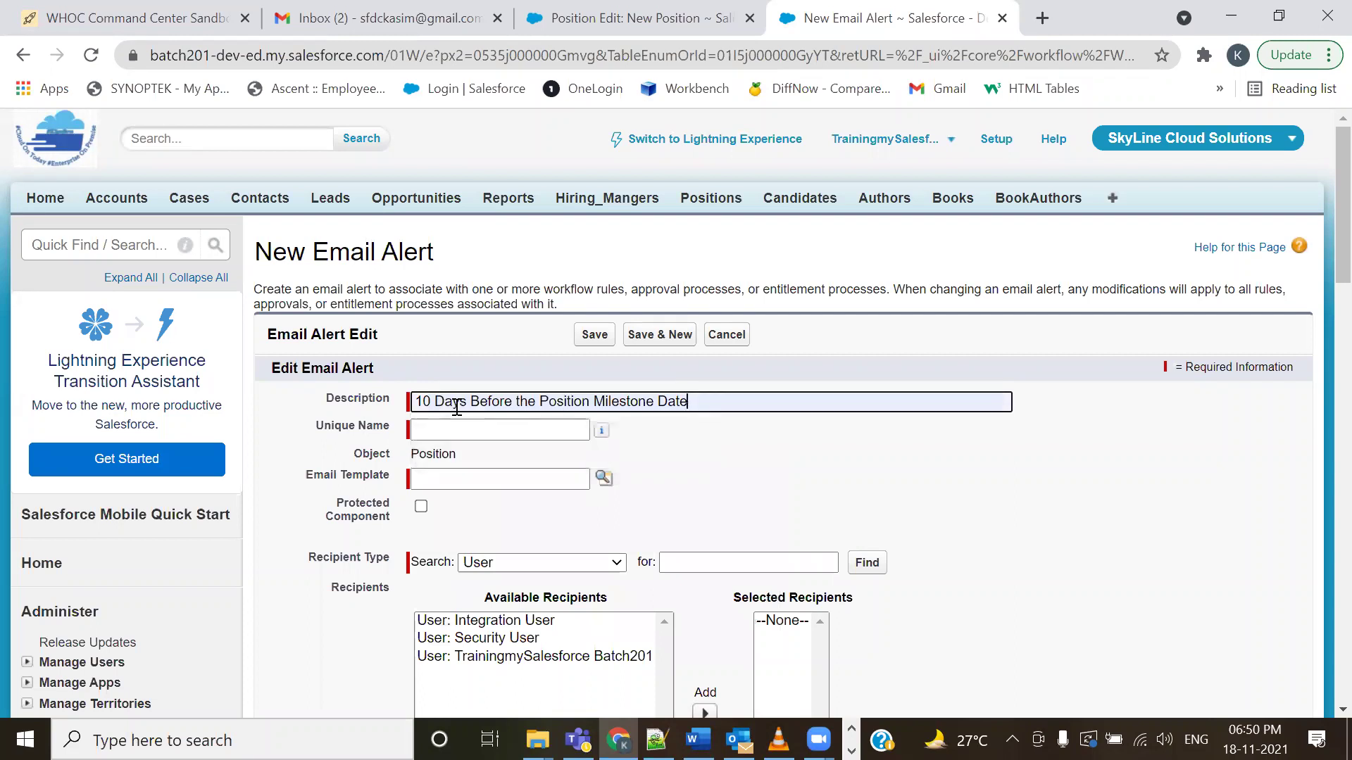
key(Tab)
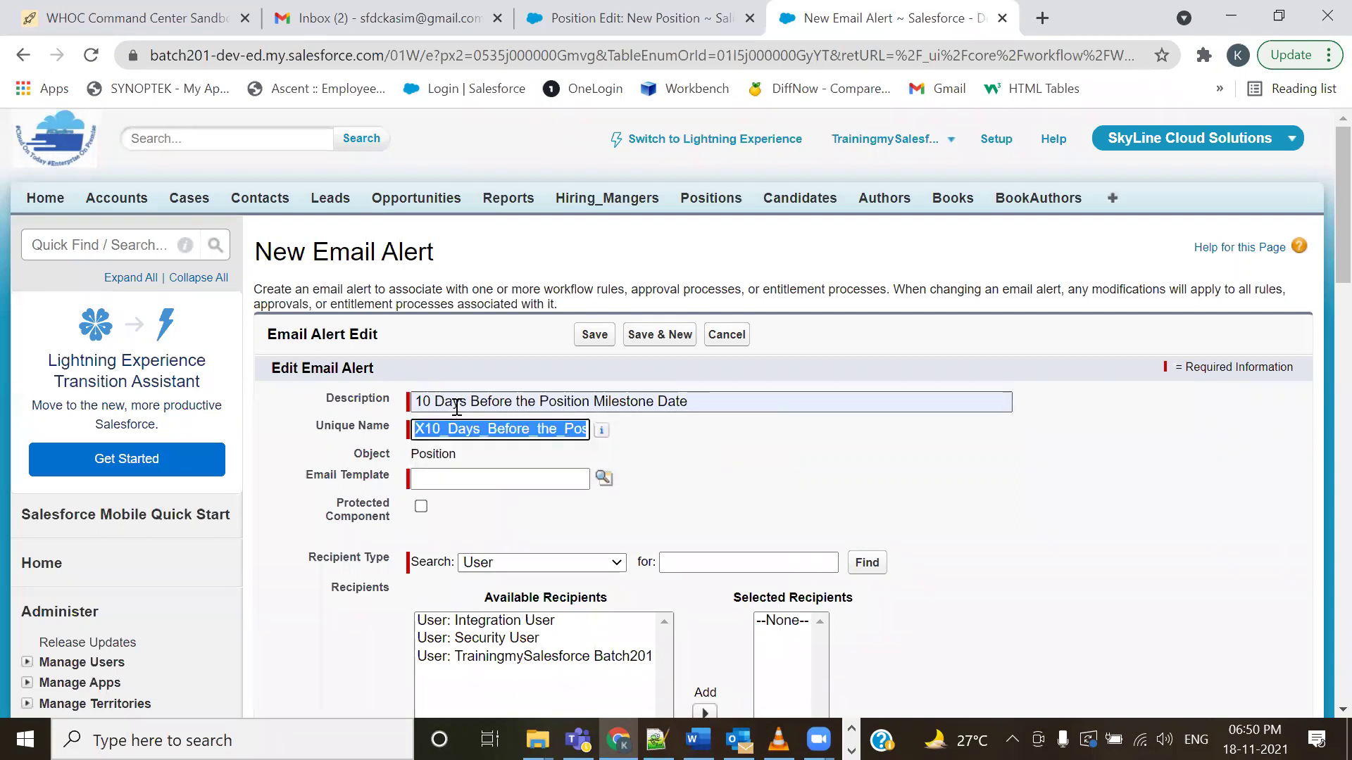
- Assign the New Position Creation Notification Template from the SkyLine Email Templates folder to the email alert
click(604, 478)
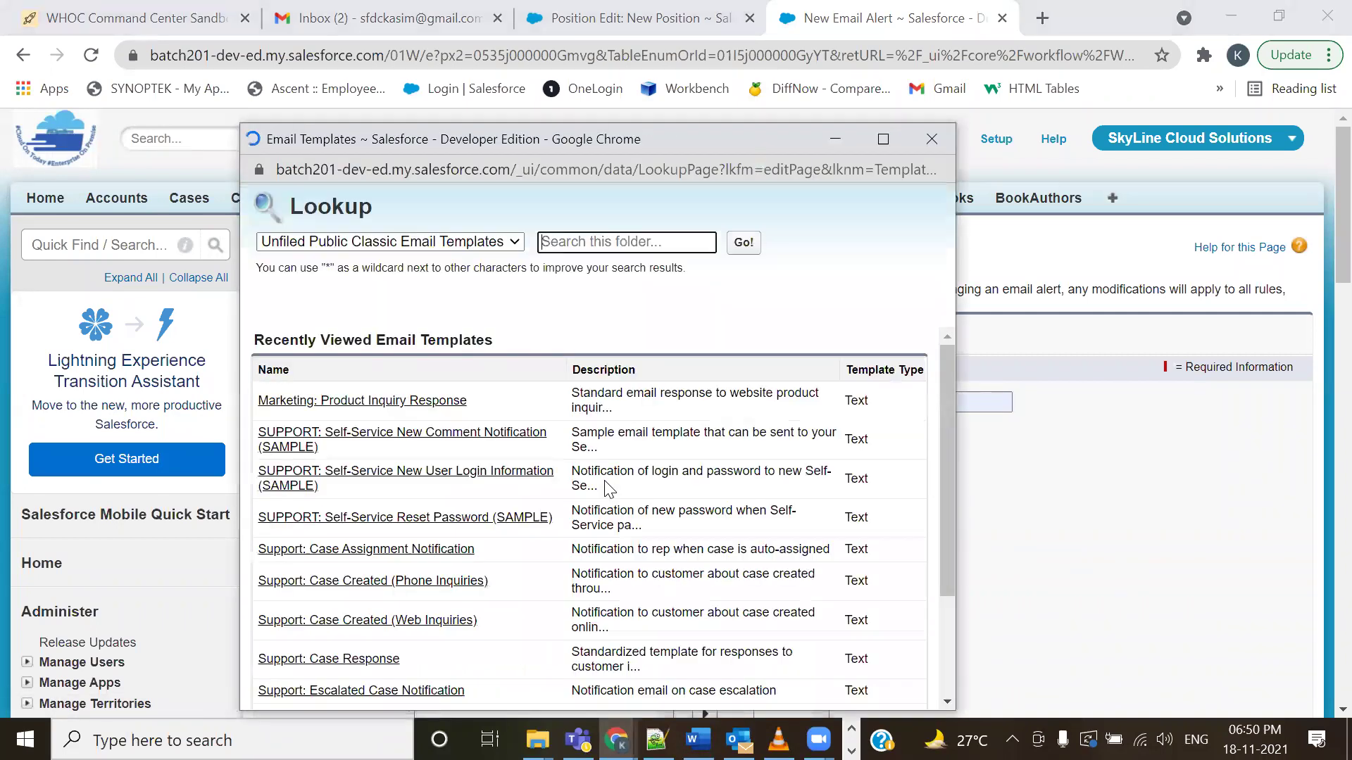
click(470, 244)
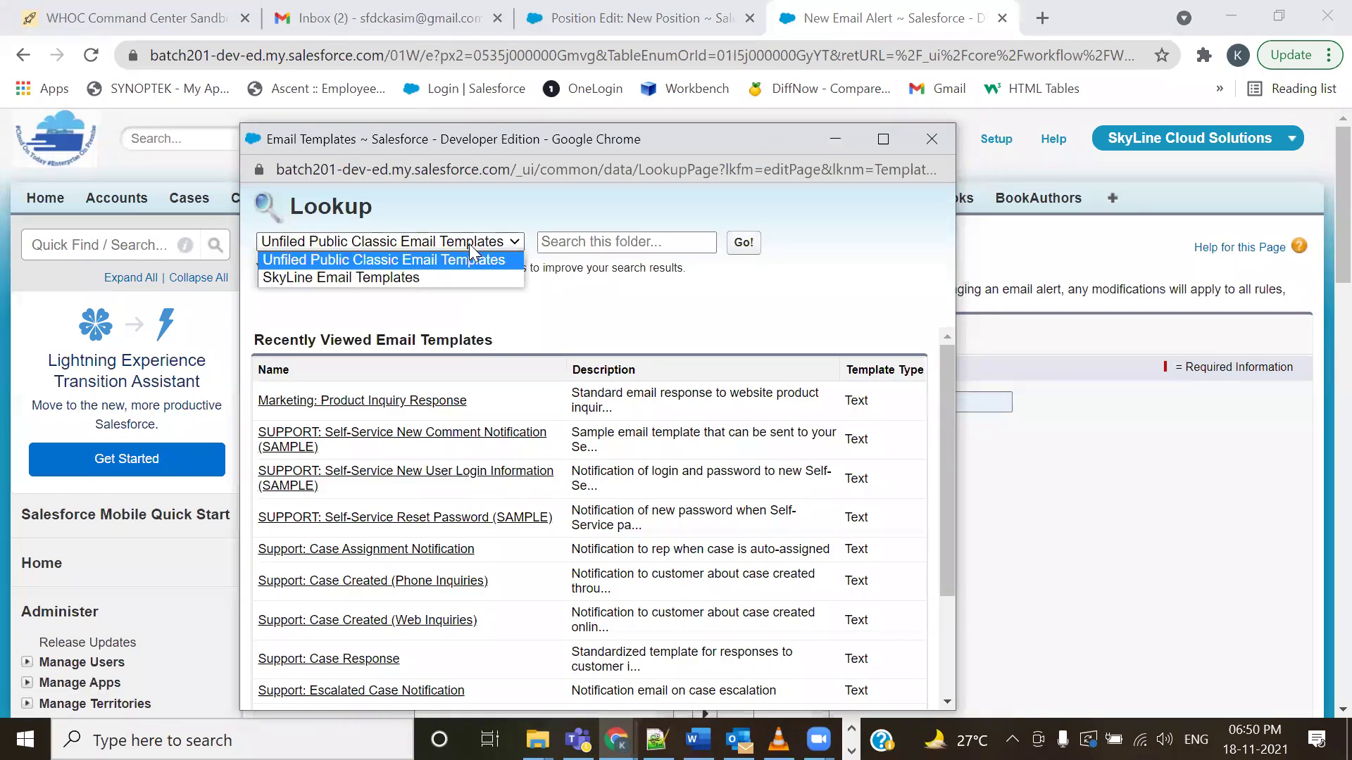
click(446, 279)
click(369, 505)
- Set the recipient type to Email Field and add HR Email ID to the alert's selected recipients
scroll(675, 509, down, 3)
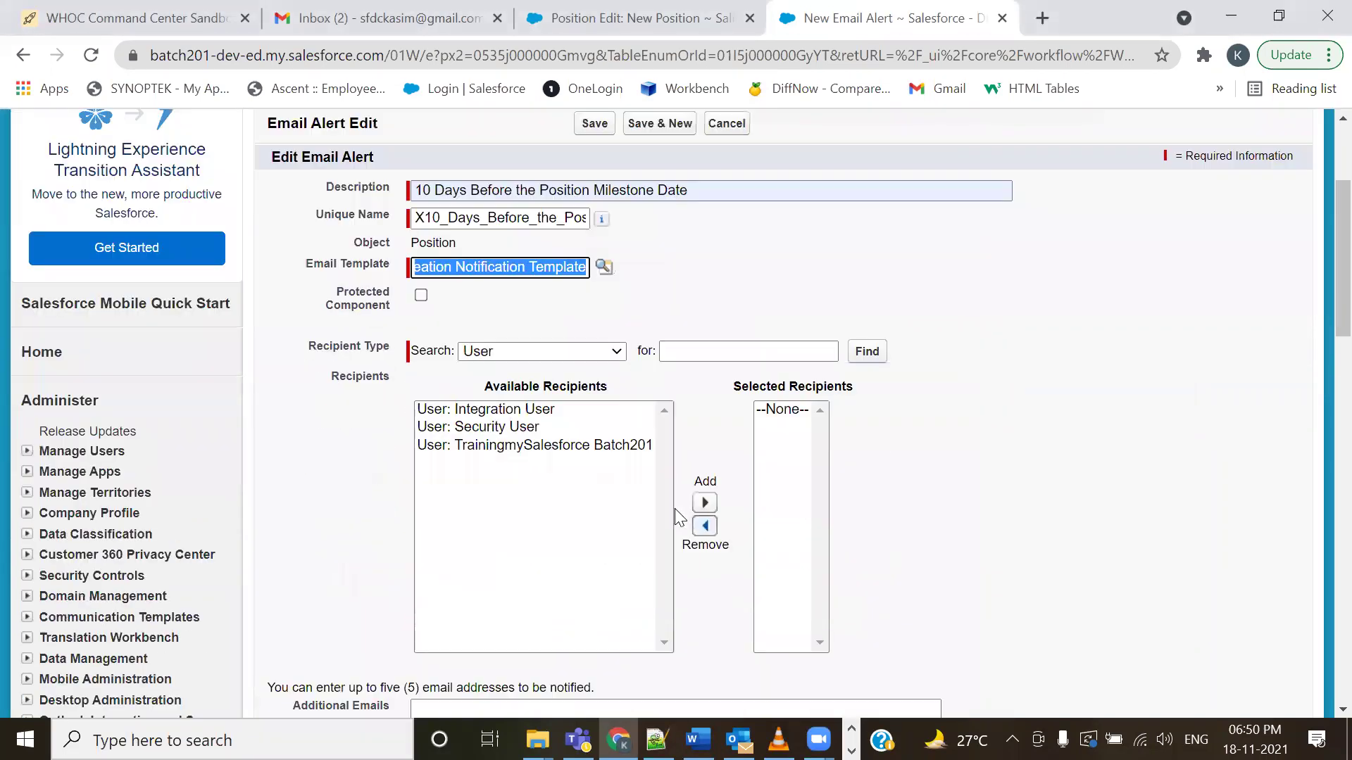
click(590, 351)
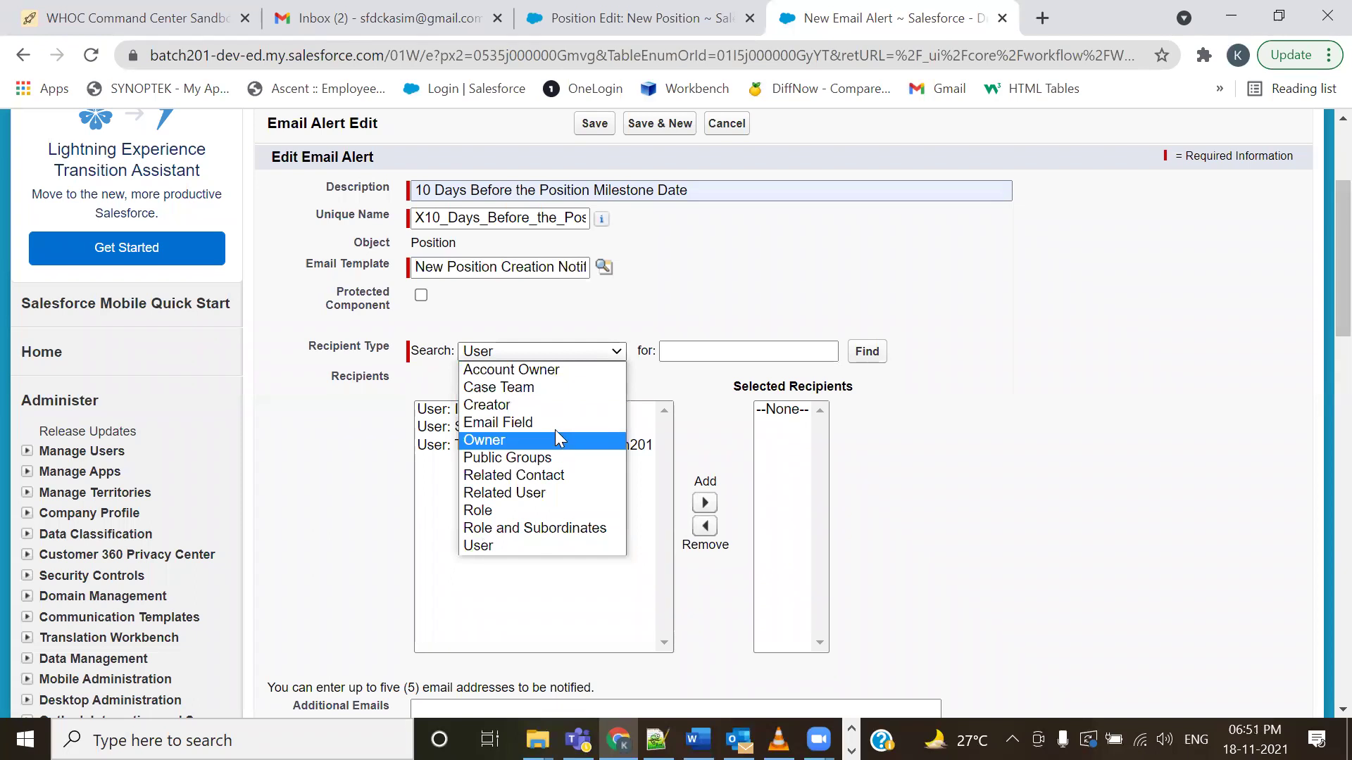
click(556, 424)
click(511, 414)
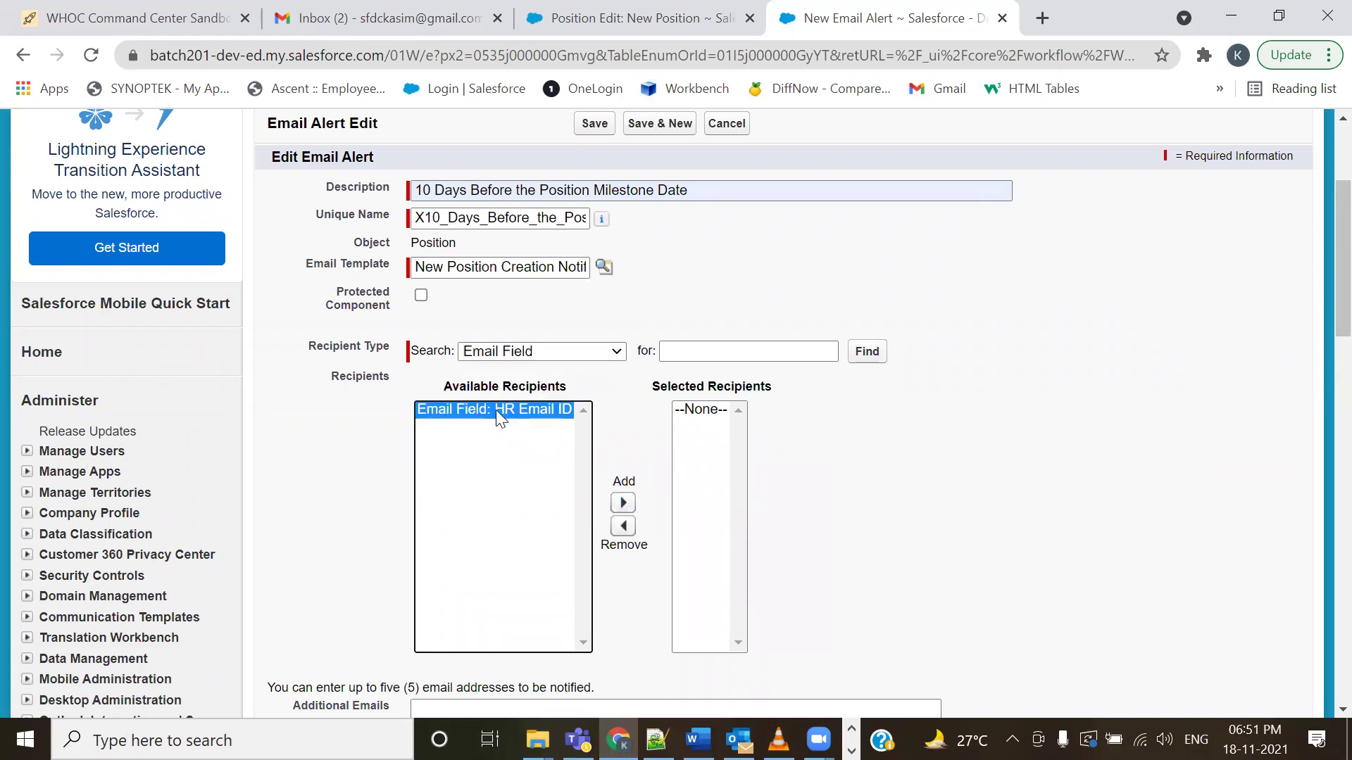
click(623, 503)
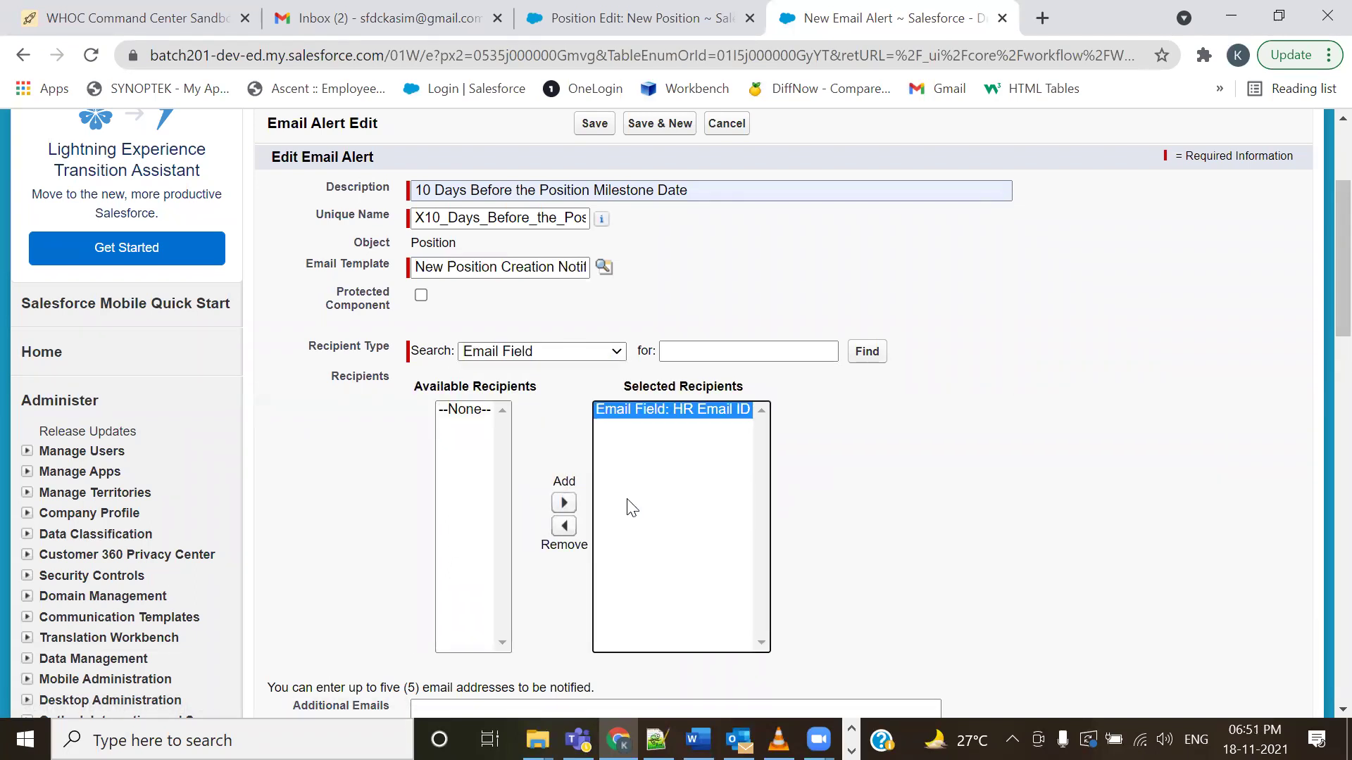
- Copy the five email addresses from the new 2 file in Notepad++ into the alert's Additional Emails in Salesforce and save the alert
key(alt+Tab)
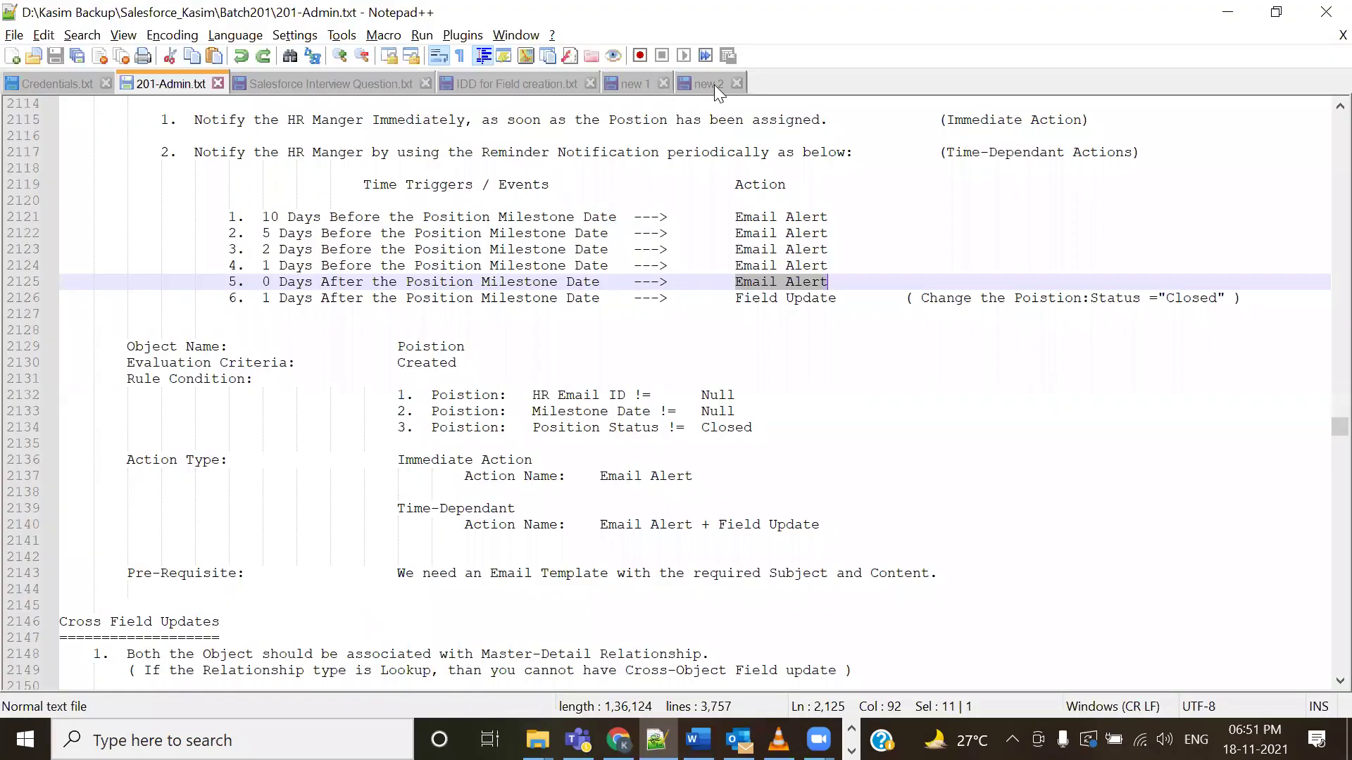
click(714, 84)
drag(214, 590, 47, 526)
key(ctrl+c)
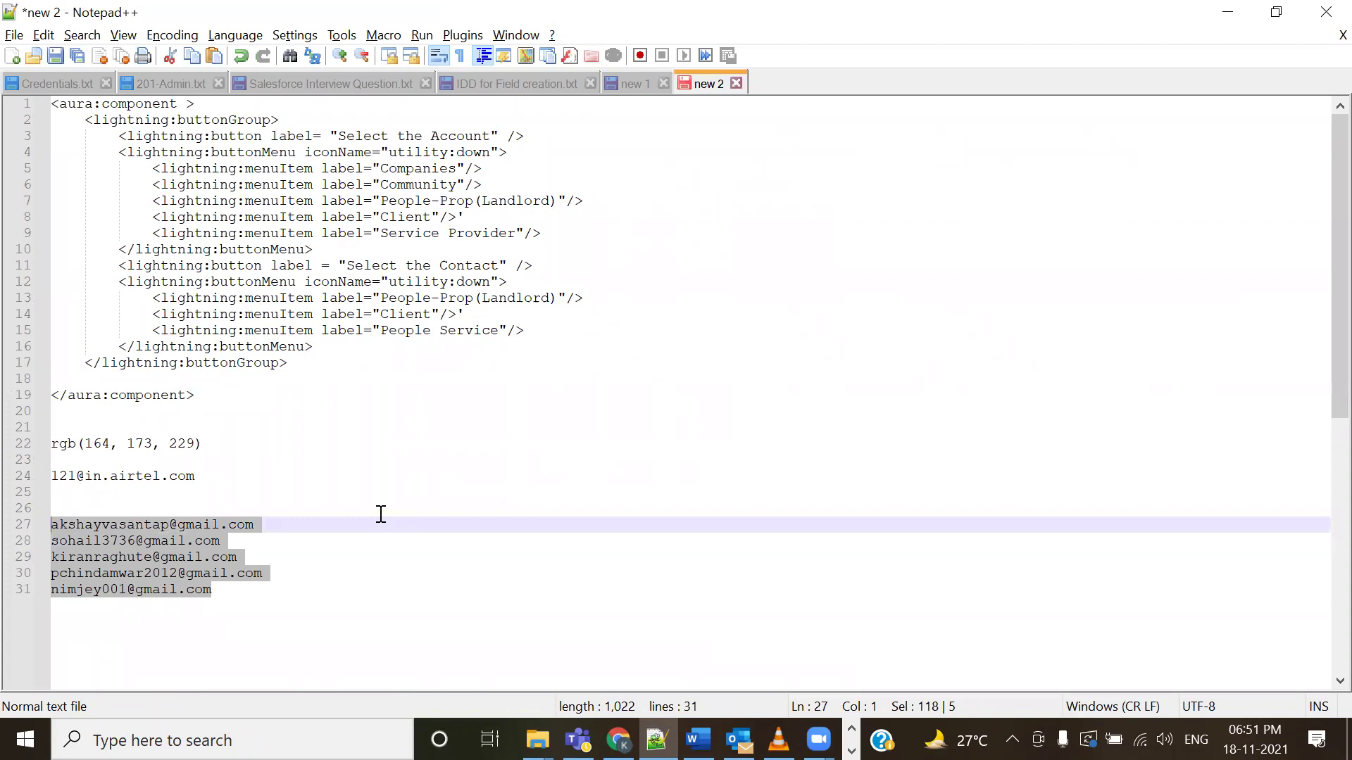
key(alt+Tab)
scroll(636, 552, down, 5)
click(478, 412)
key(ctrl+v)
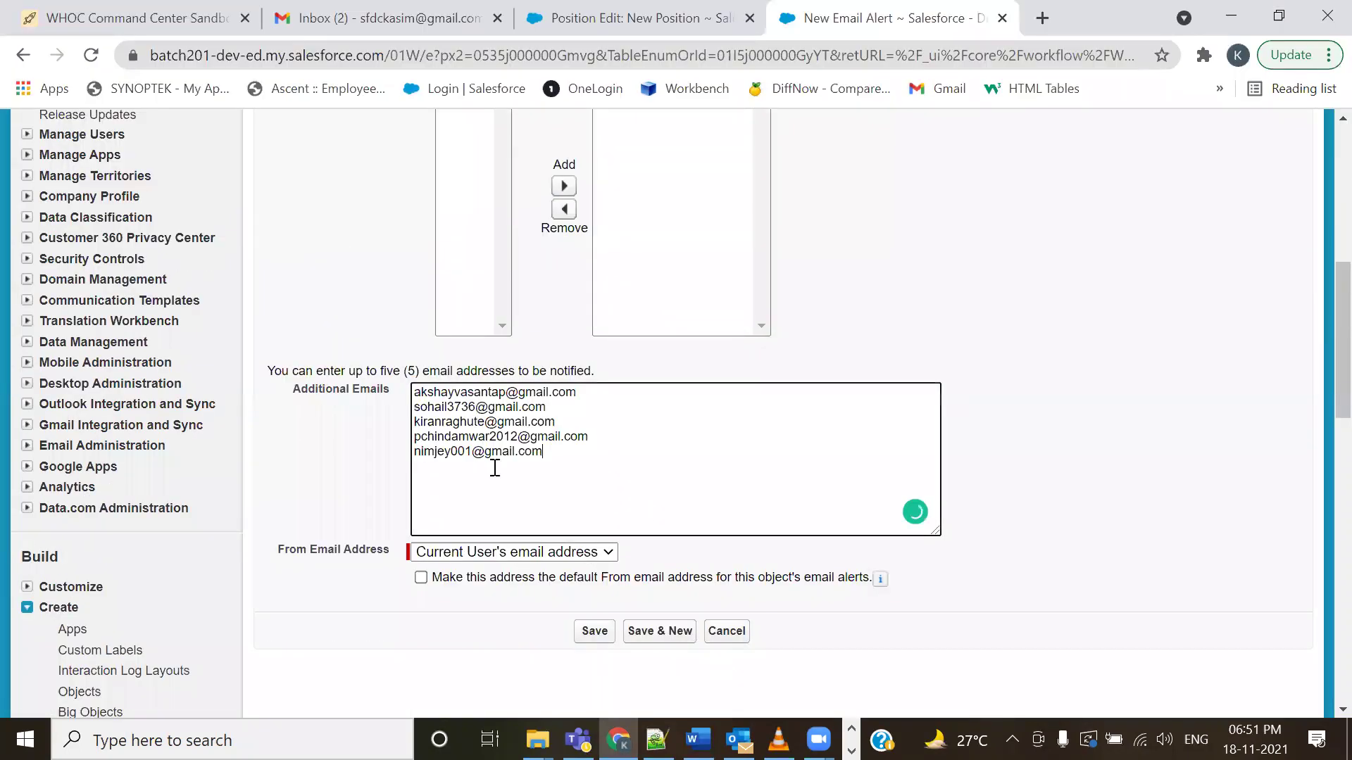
click(597, 630)
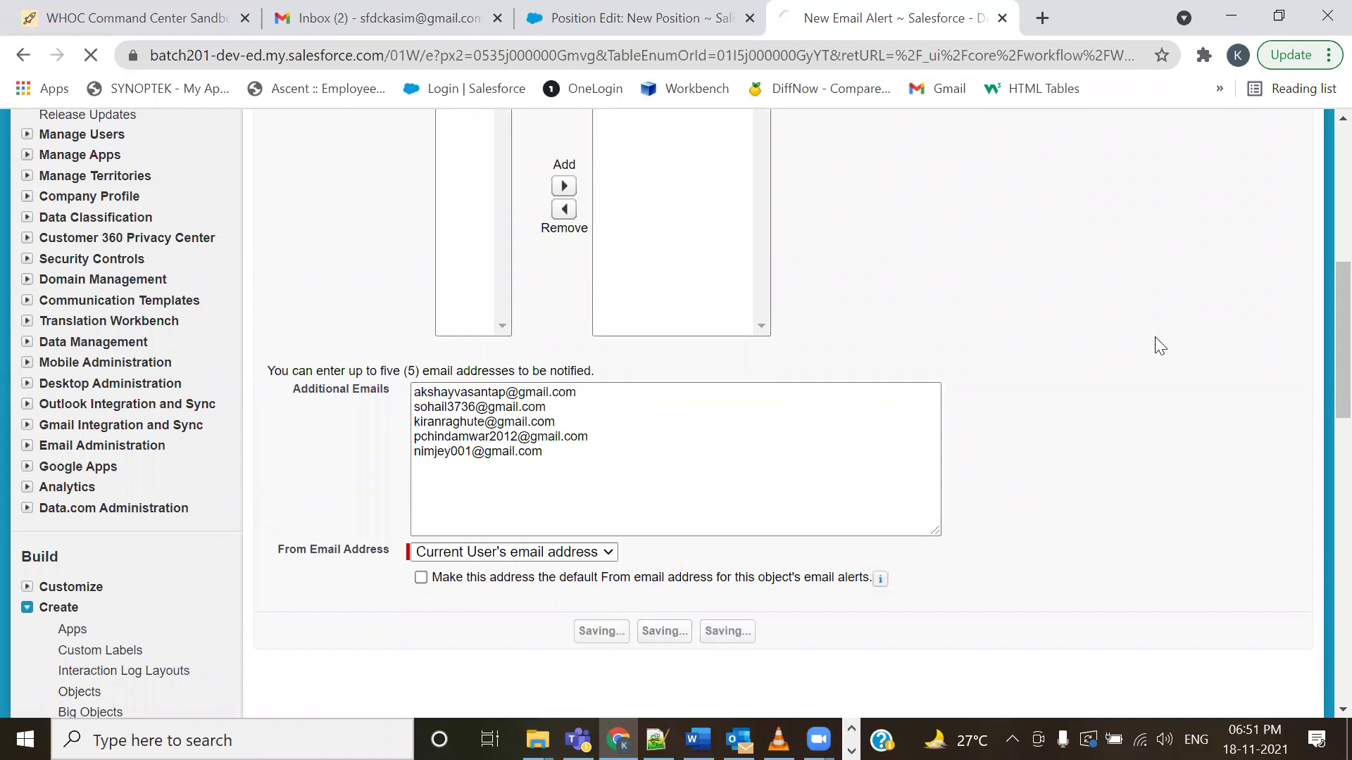
- Check the 10 Days Before trigger's saved action, then review the Governor Limits on triggers and actions in 201-Admin.txt in Notepad++
scroll(794, 398, down, 5)
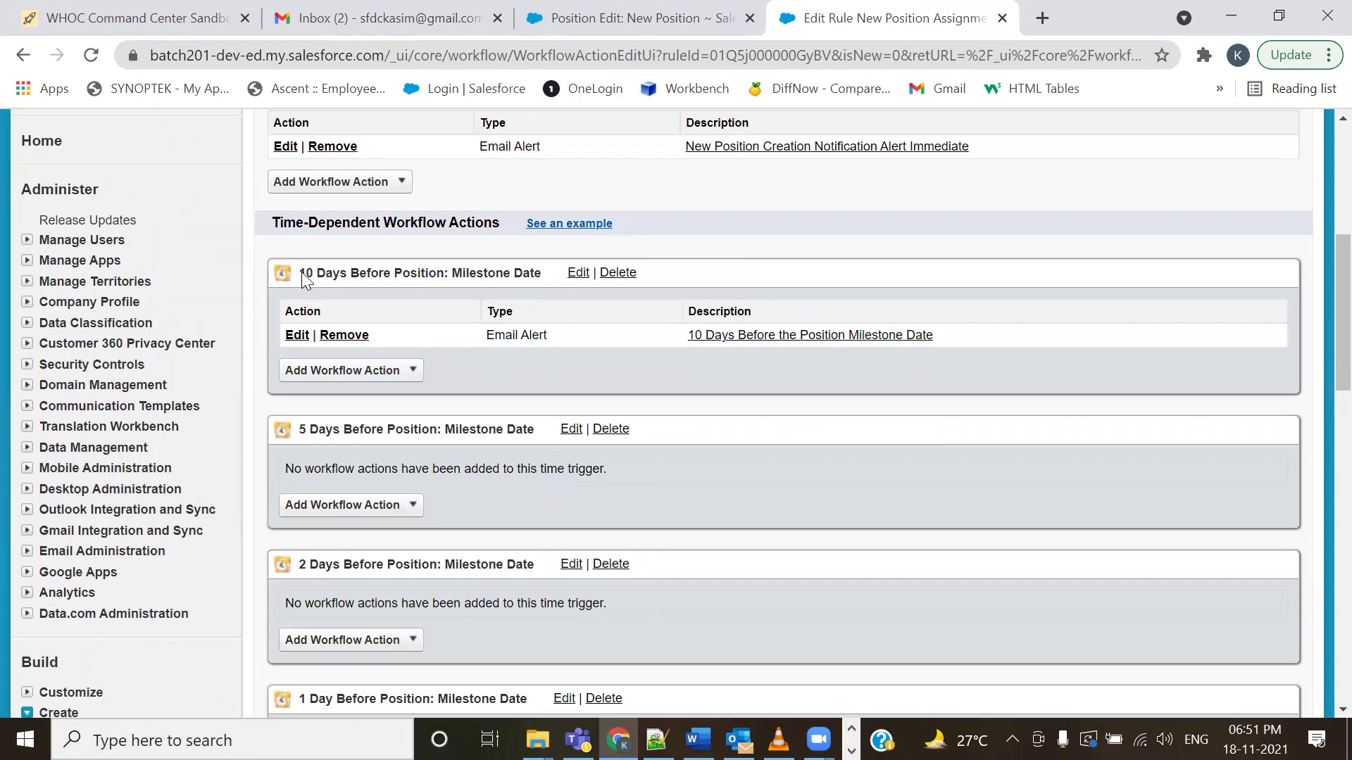
drag(302, 273, 393, 274)
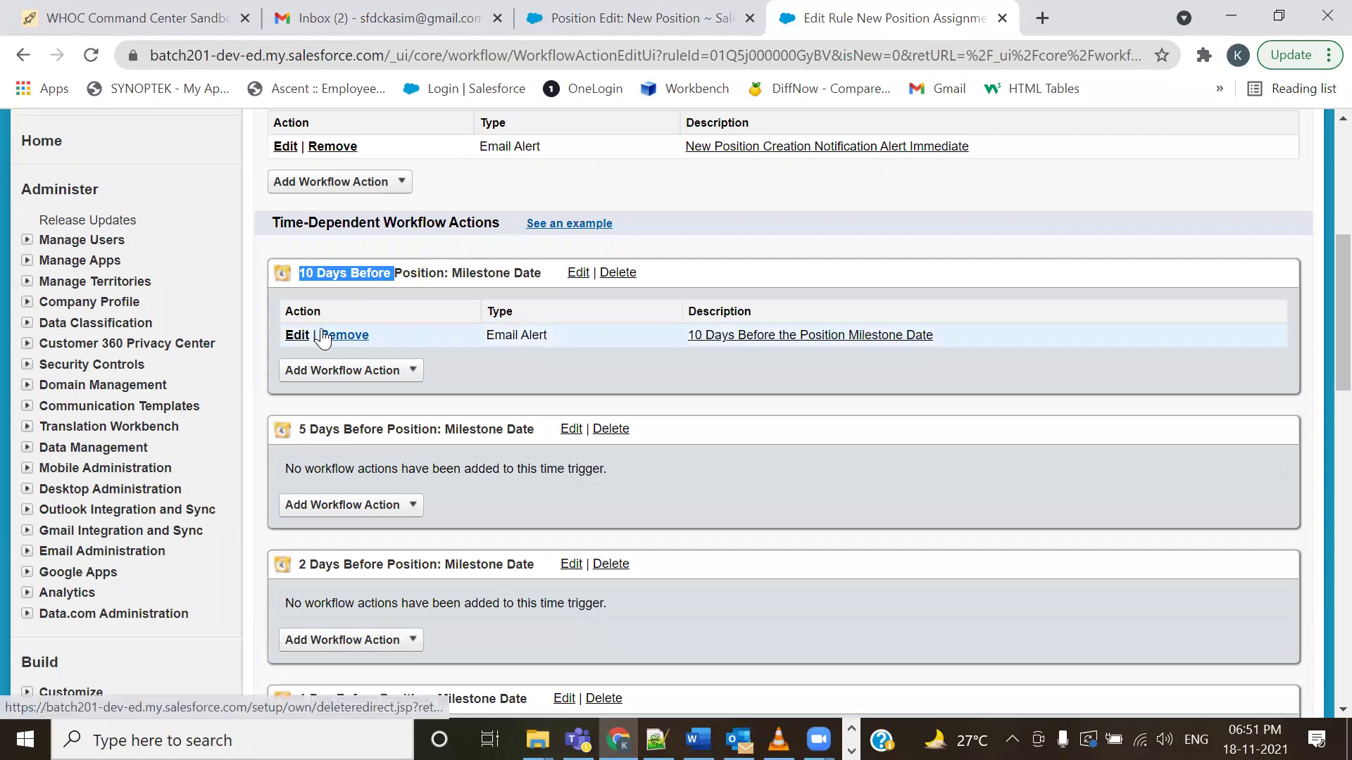
key(alt+Tab)
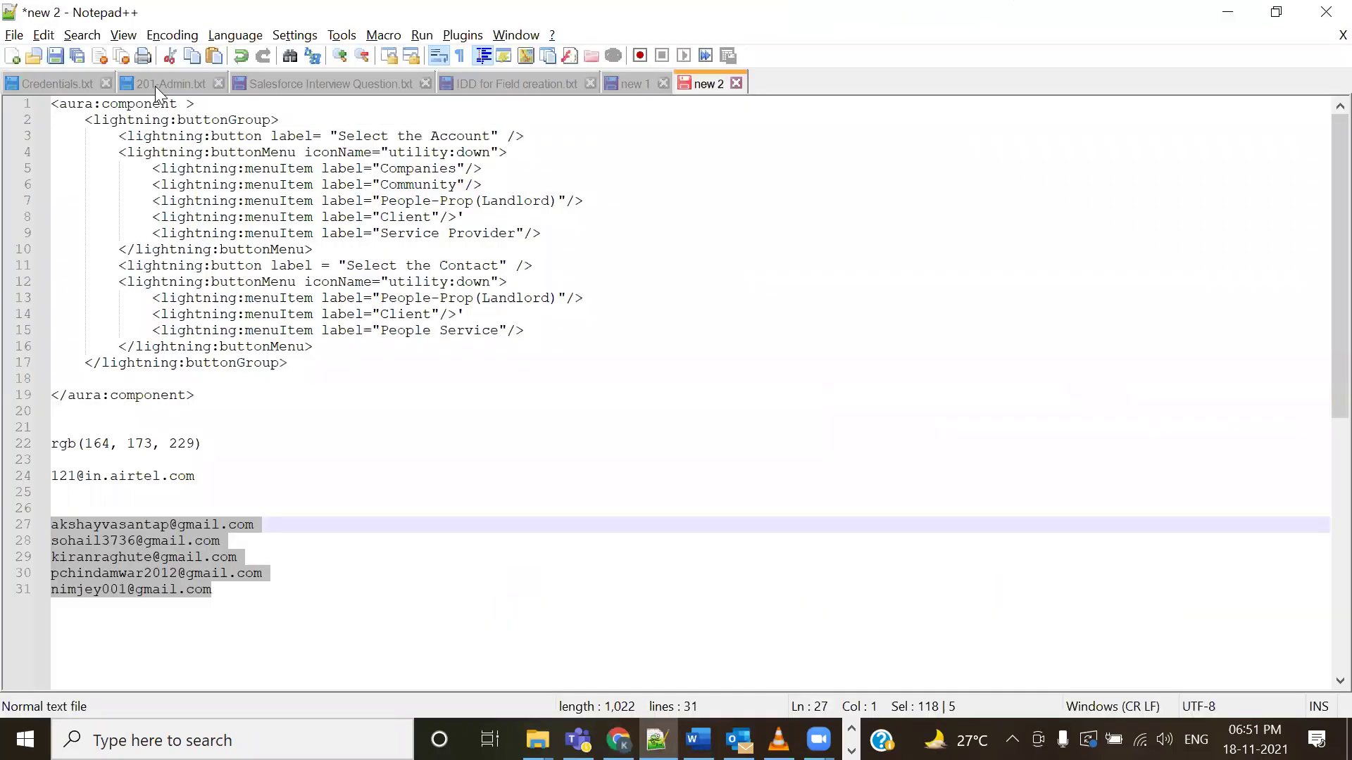
click(155, 84)
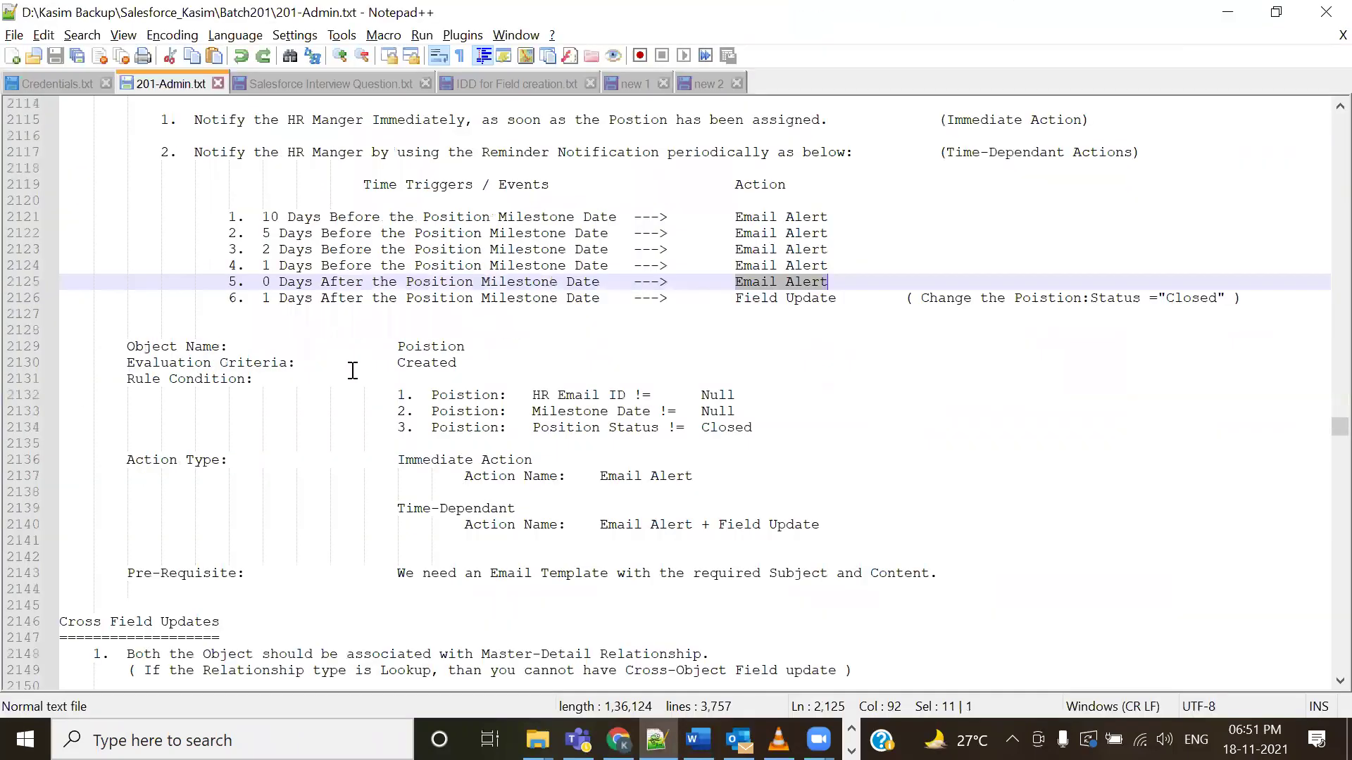
scroll(352, 370, up, 20)
scroll(352, 371, up, 19)
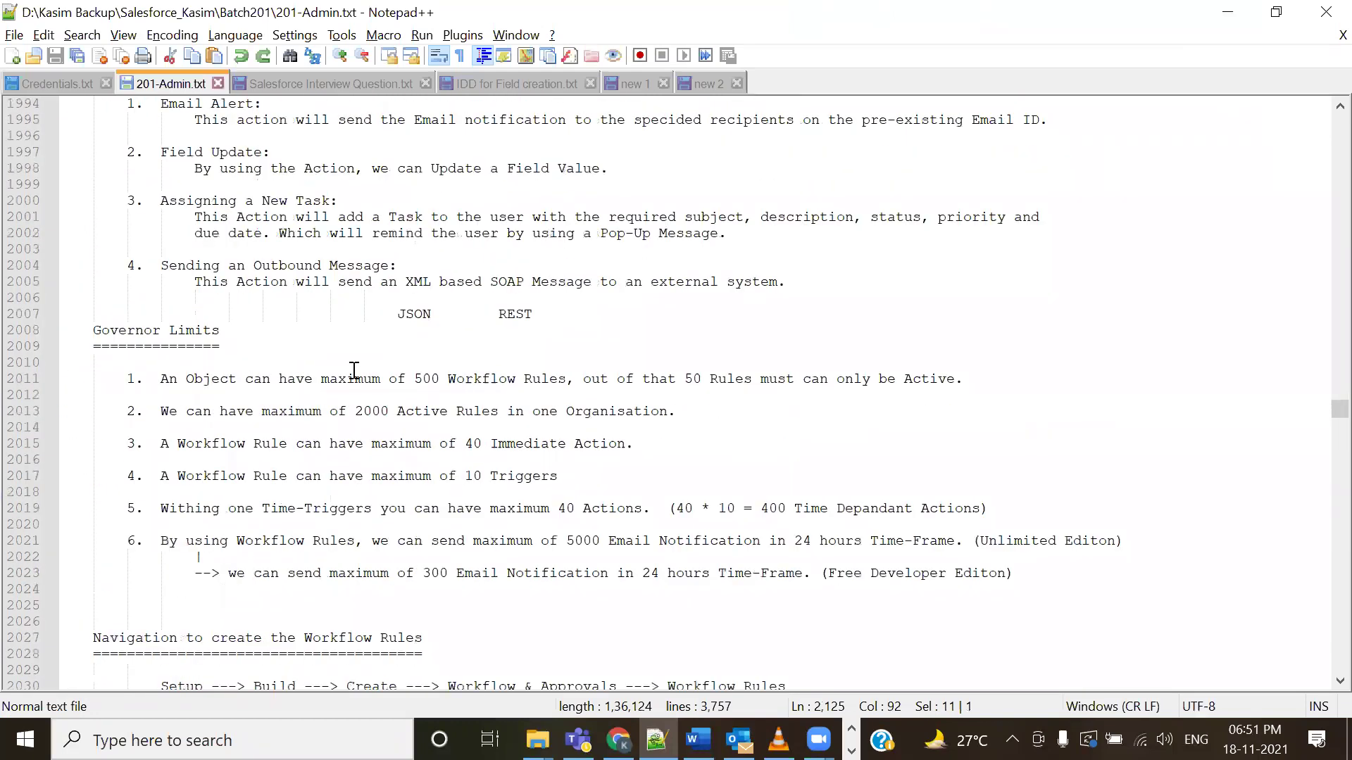
scroll(354, 370, down, 2)
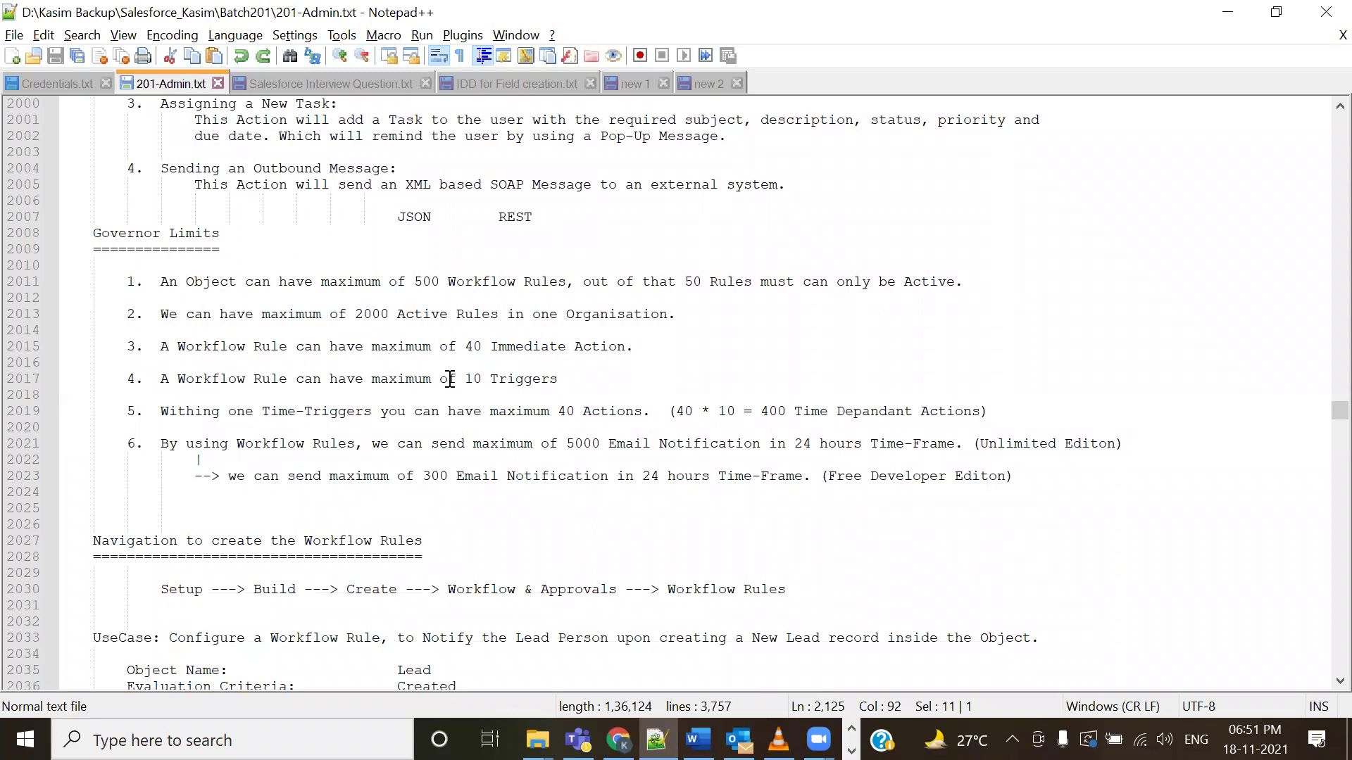
drag(457, 378, 507, 378)
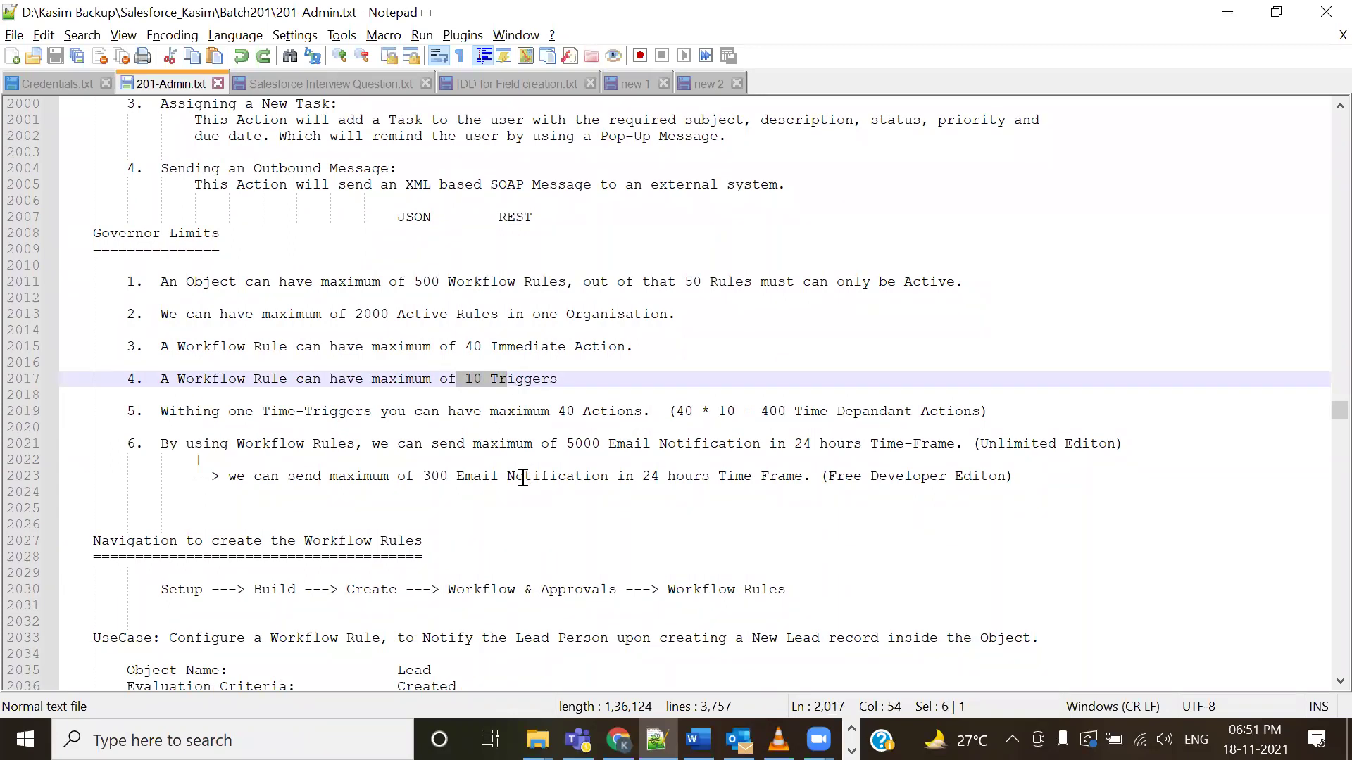
drag(228, 412, 391, 412)
drag(557, 411, 637, 416)
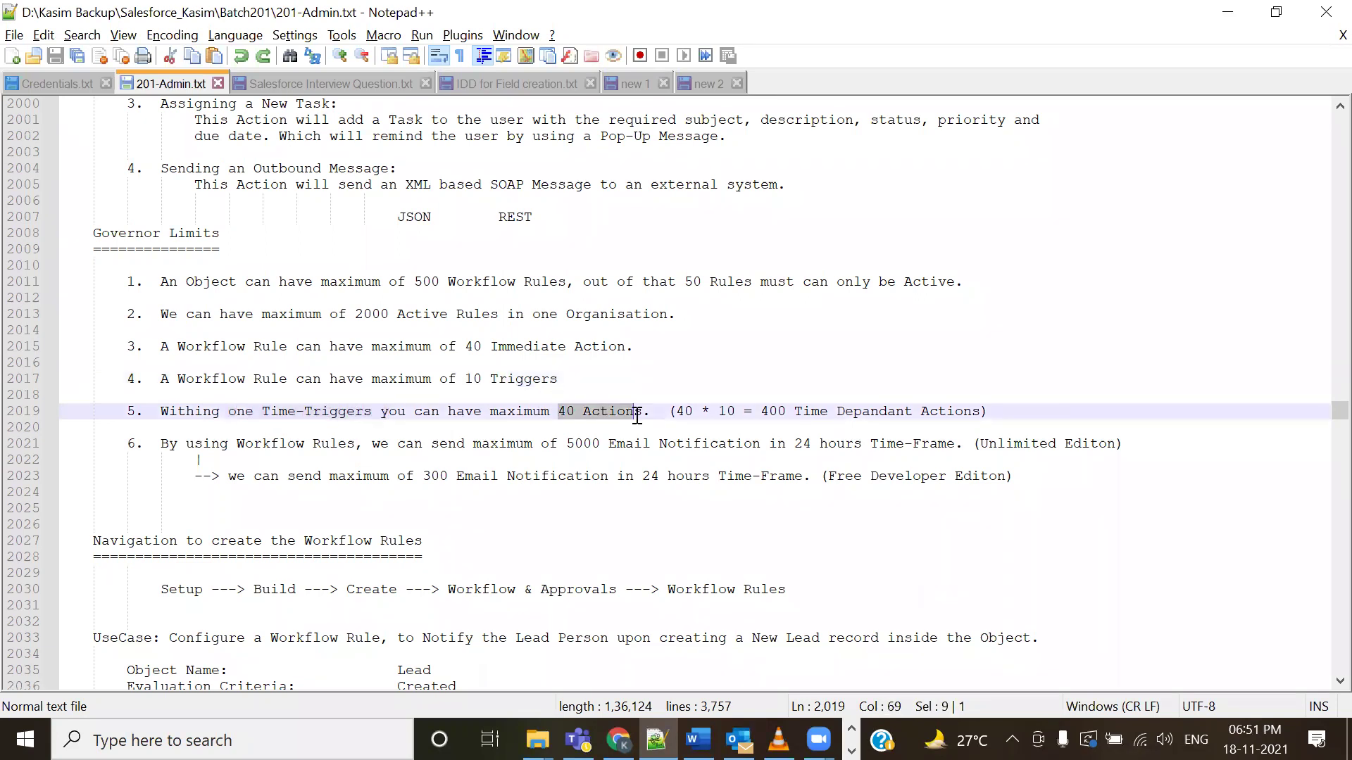
double_click(476, 347)
drag(558, 411, 614, 416)
double_click(470, 380)
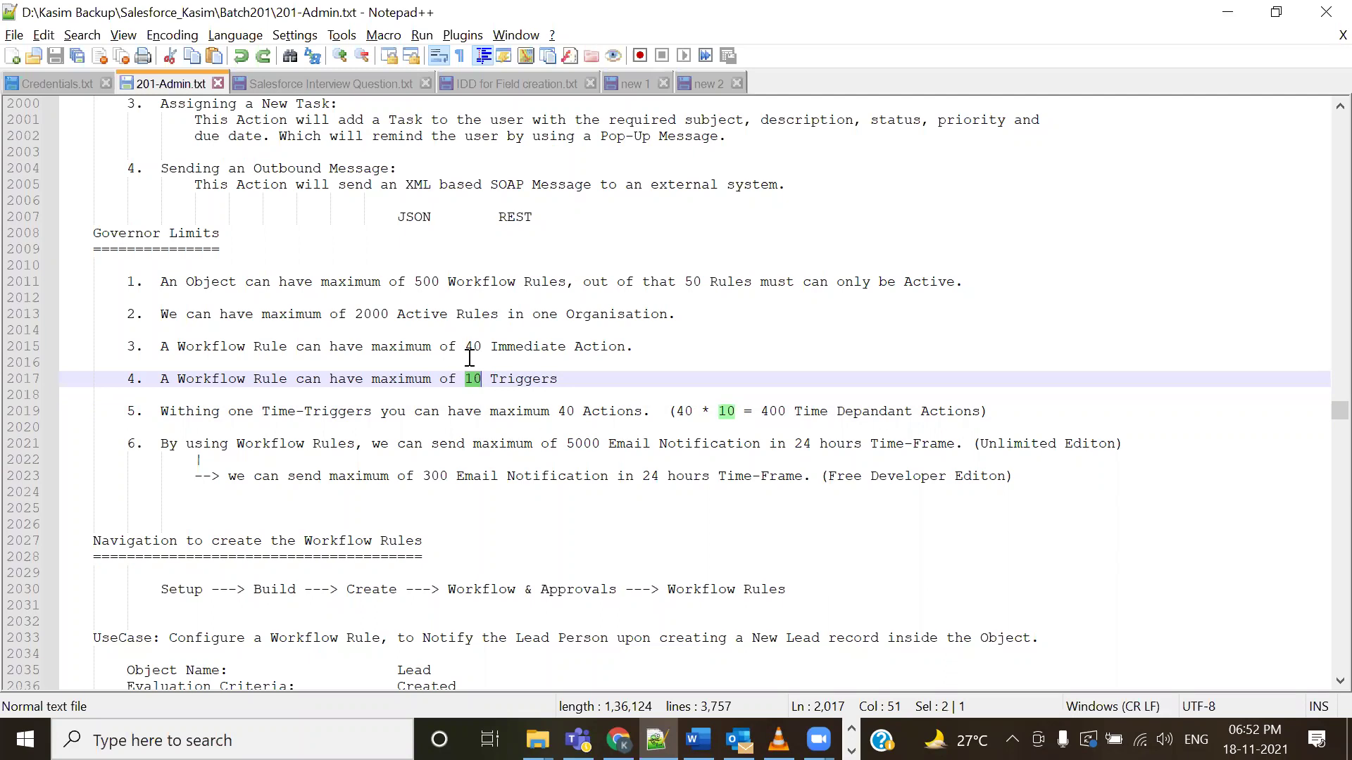
drag(463, 348, 625, 346)
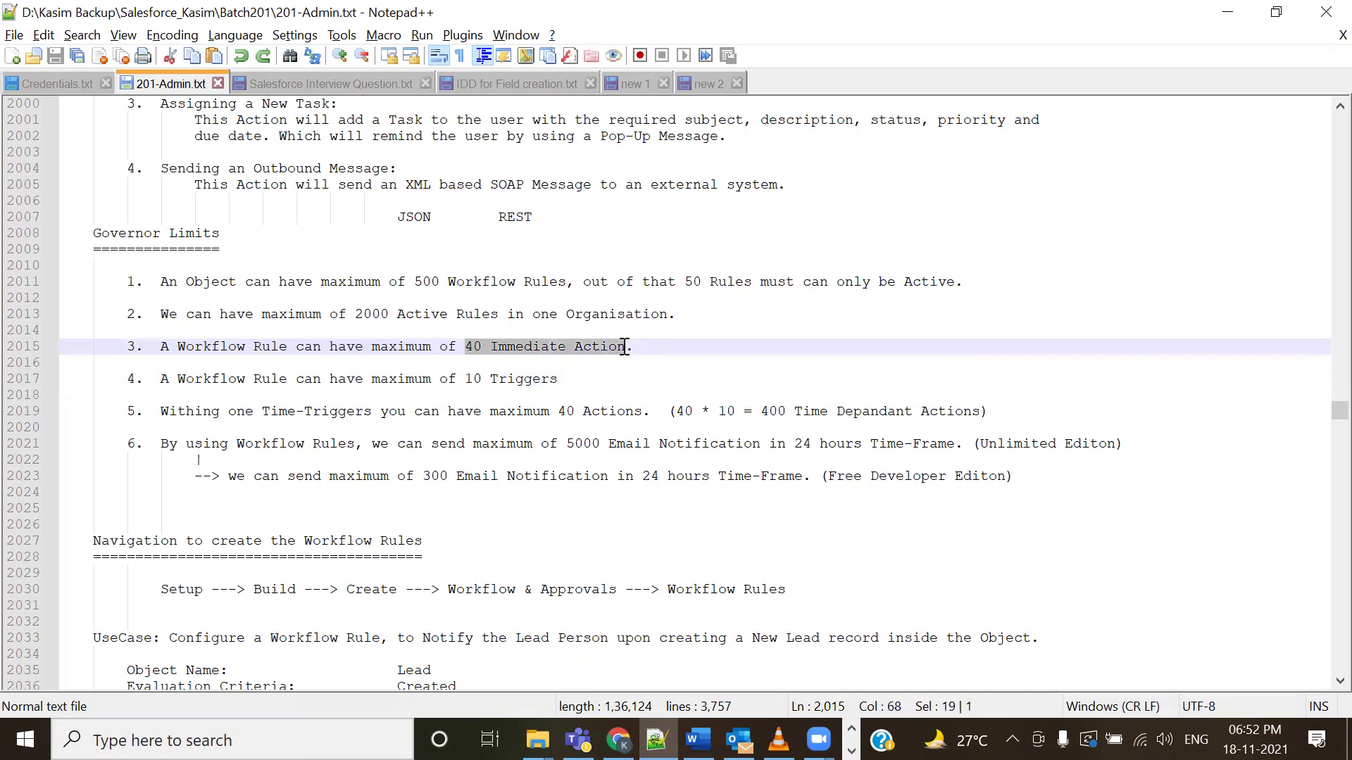
drag(761, 413, 828, 412)
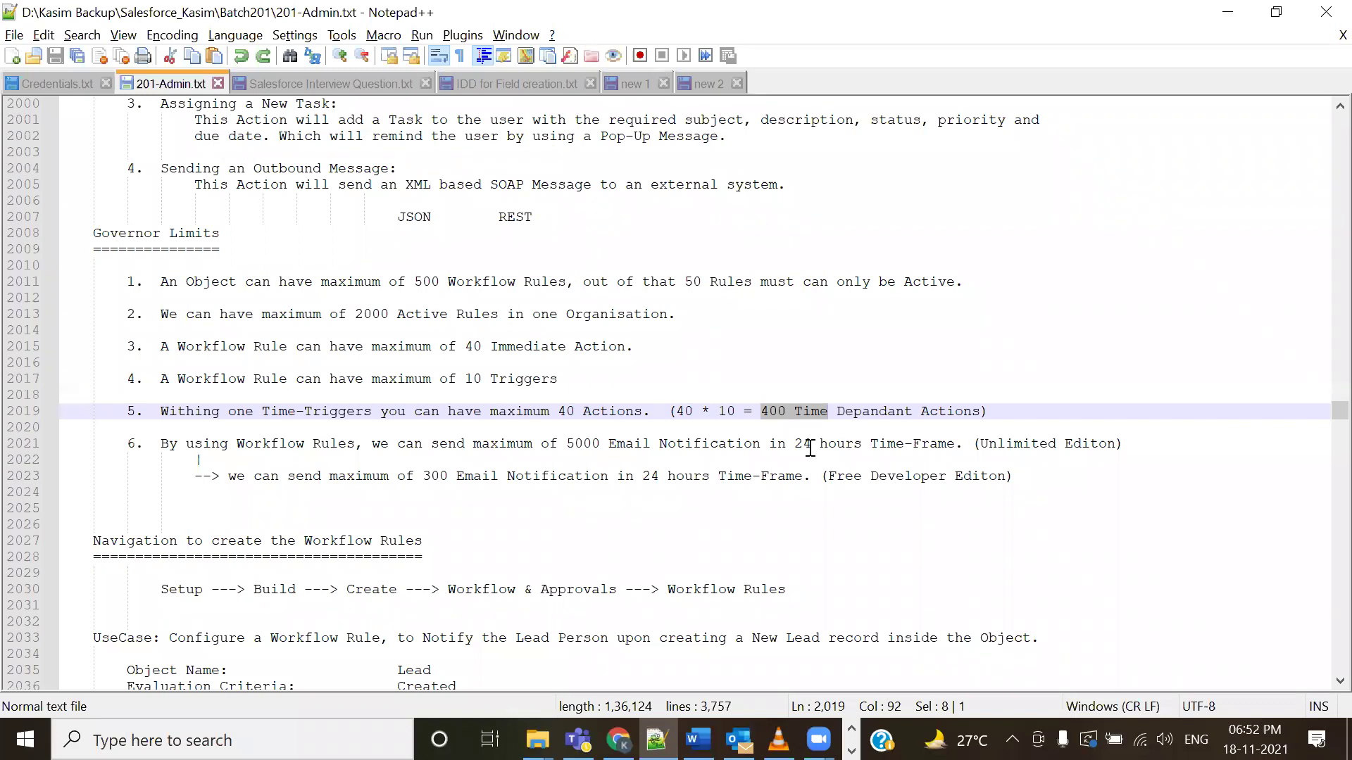
- Switch back to Salesforce and start a new email alert for the 5 Days Before trigger, described as 5 Days Before the Position Milestone Date
key(alt+Tab)
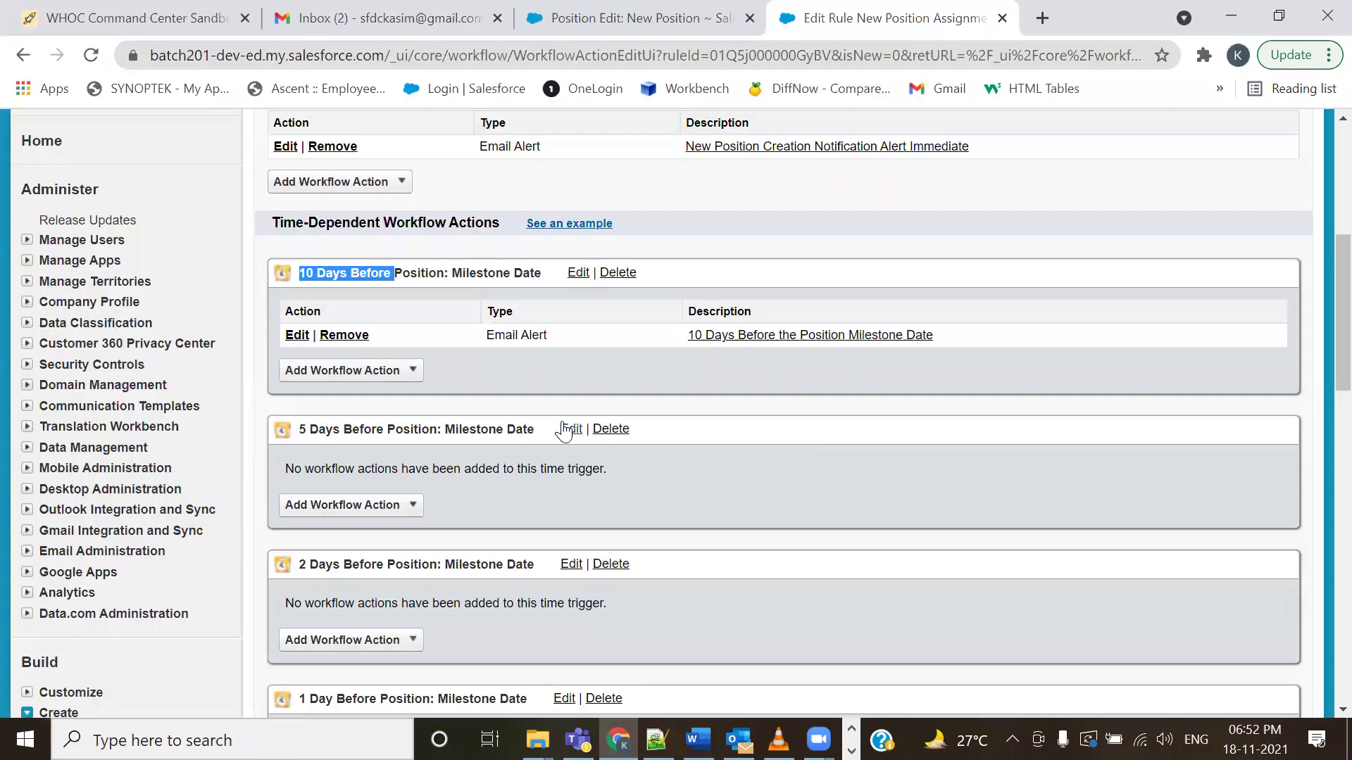
scroll(559, 425, down, 1)
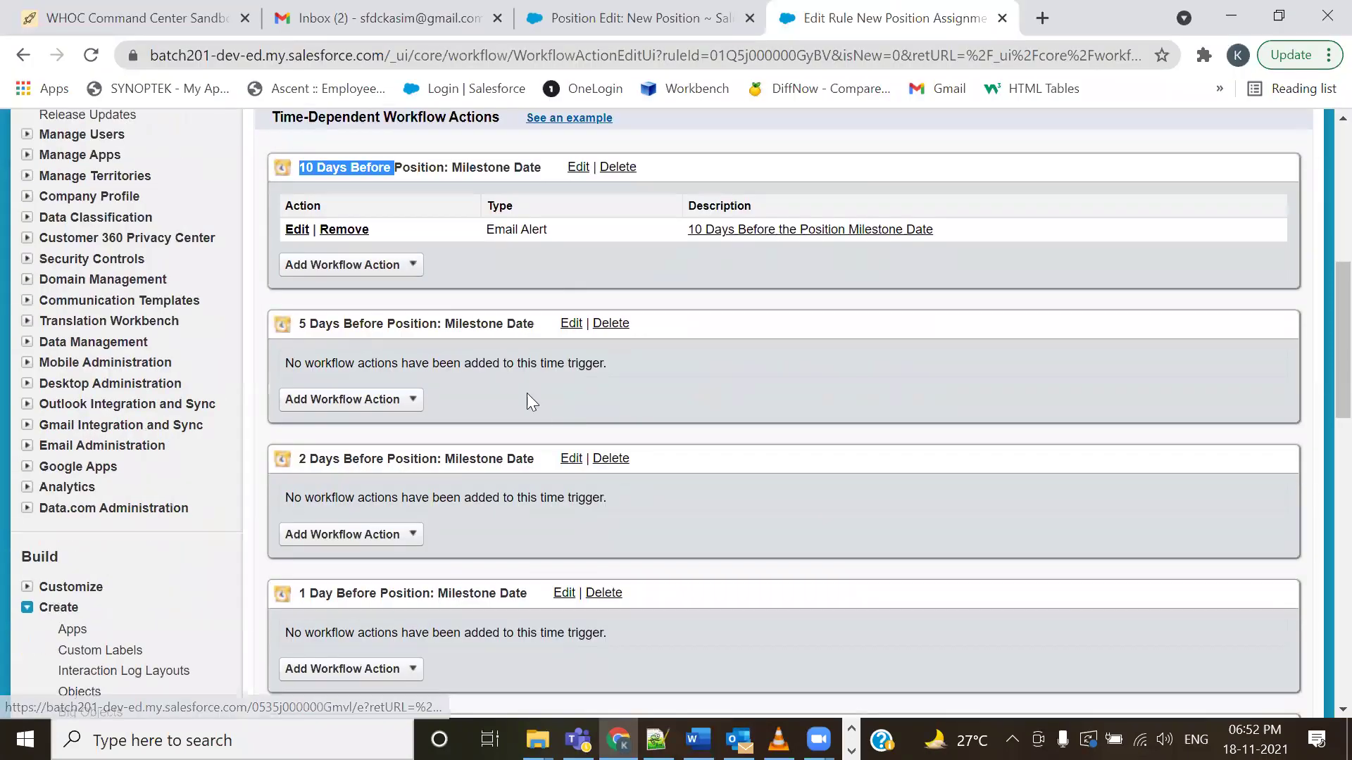
click(414, 399)
click(382, 442)
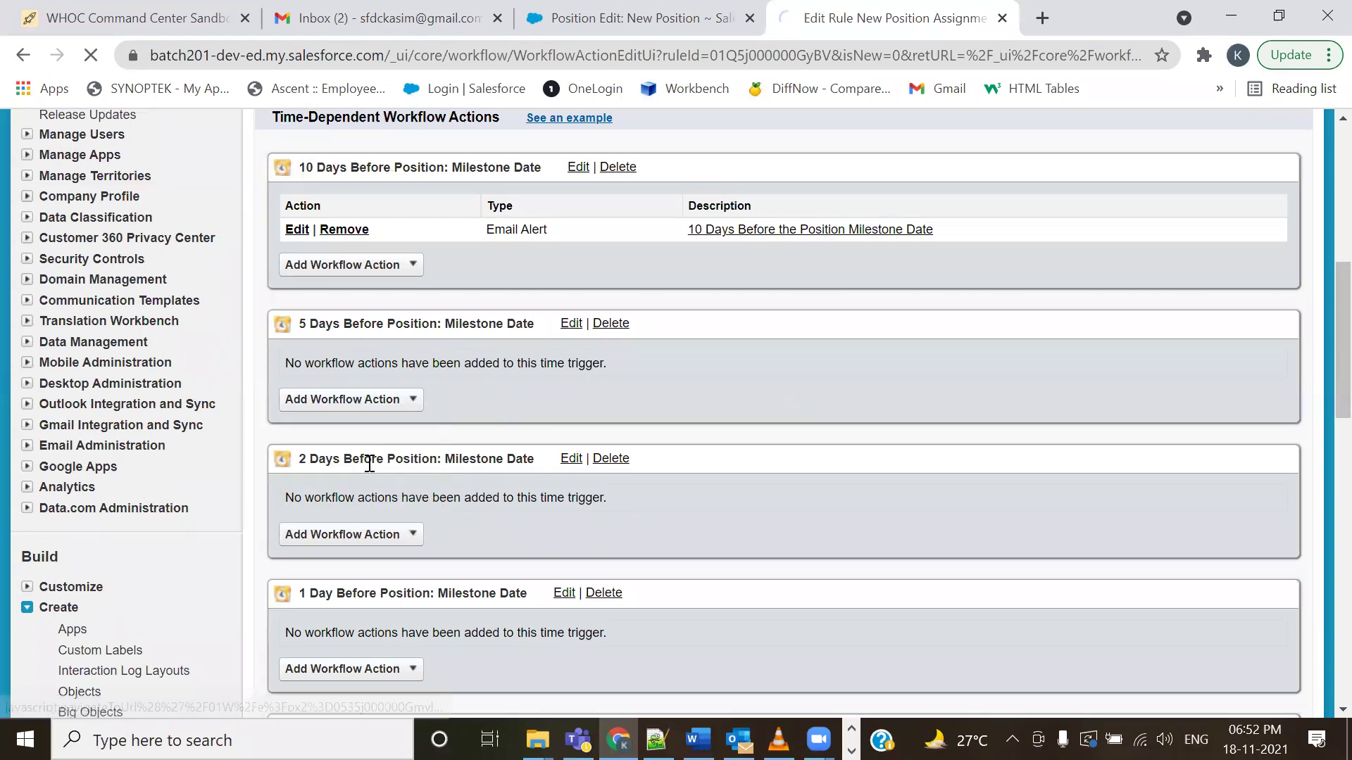
click(420, 401)
text(5)
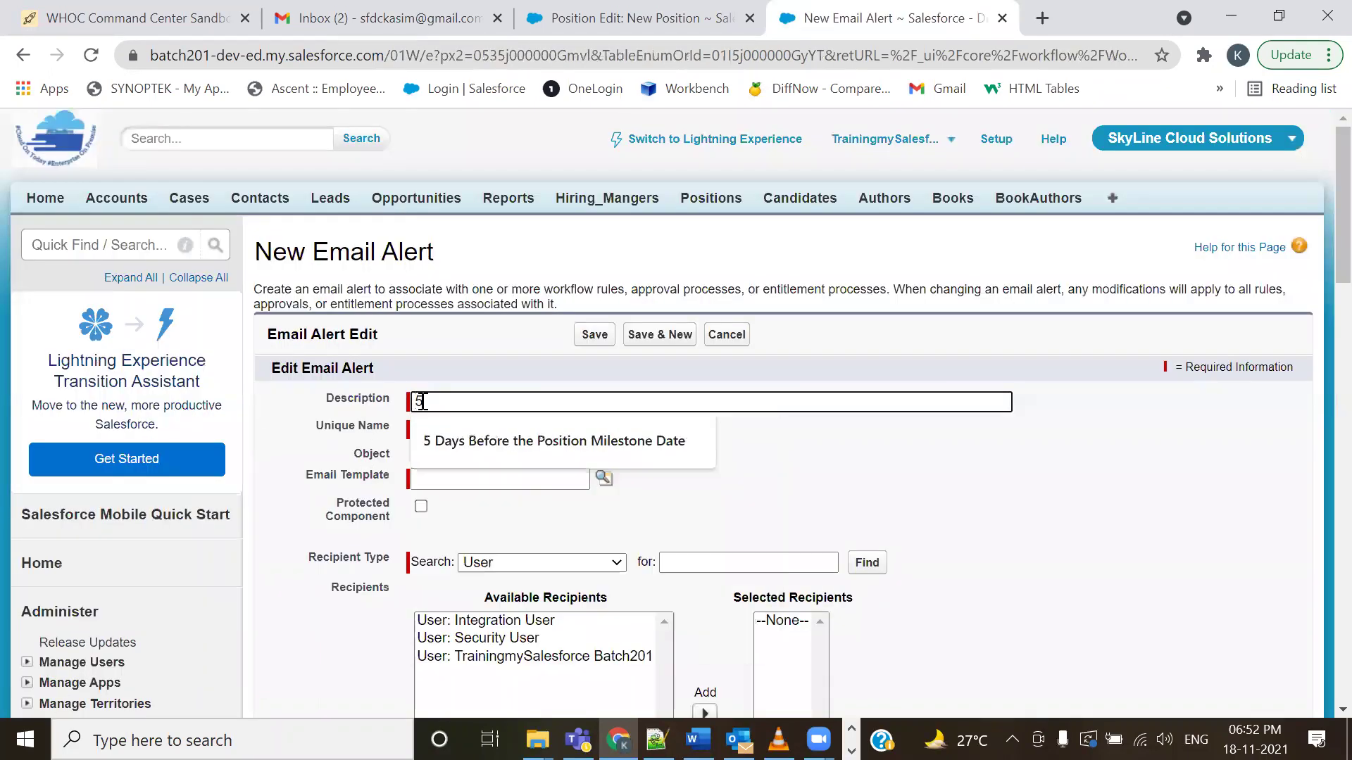
click(441, 435)
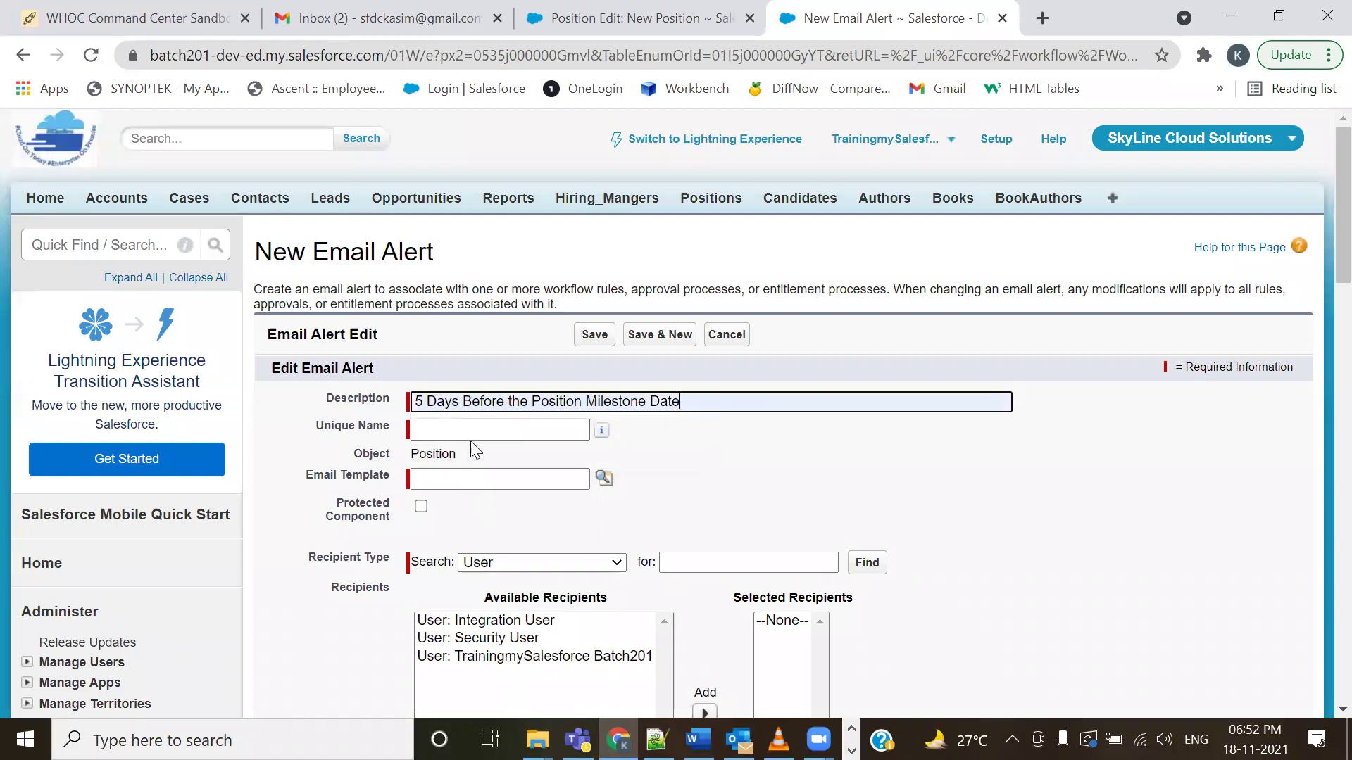
click(525, 429)
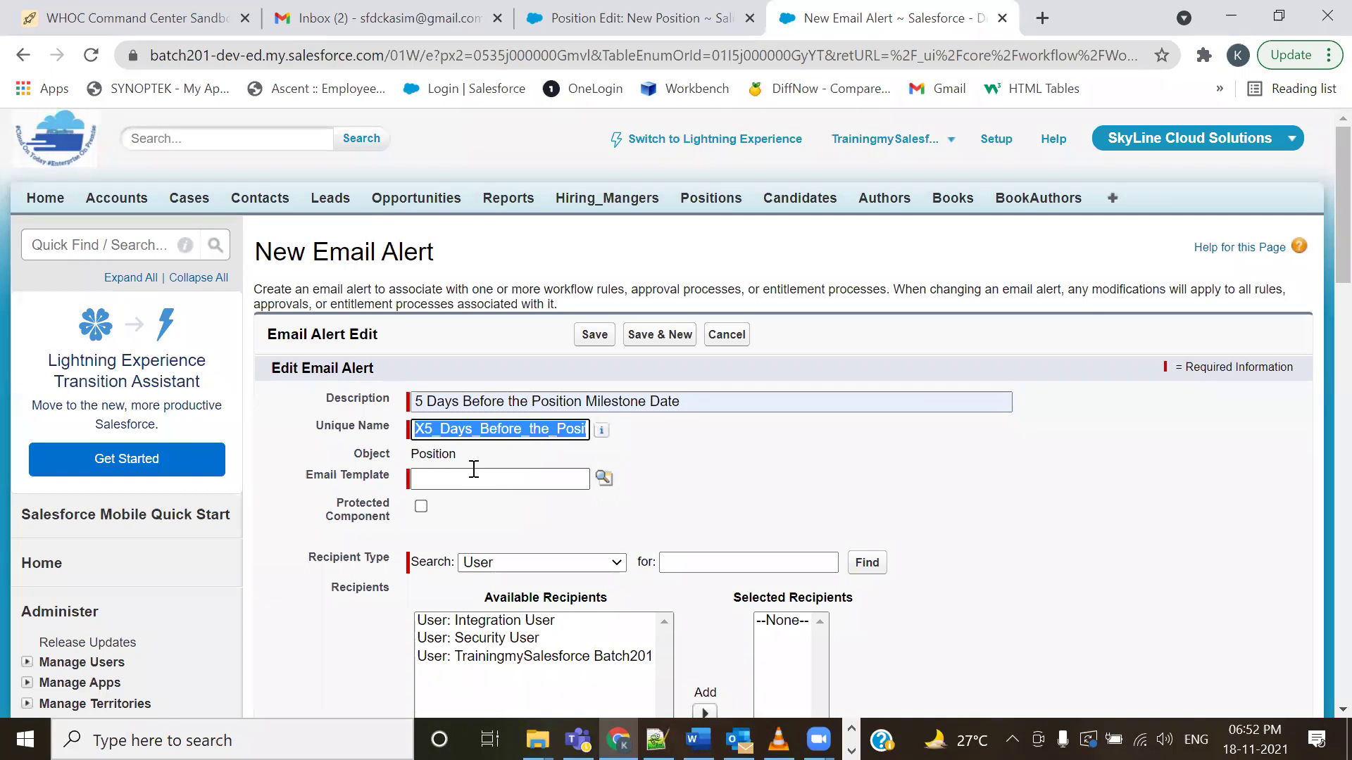
- Assign the New Position Creation Notification Template from the SkyLine Email Templates folder to the 5 Days Before alert
click(603, 478)
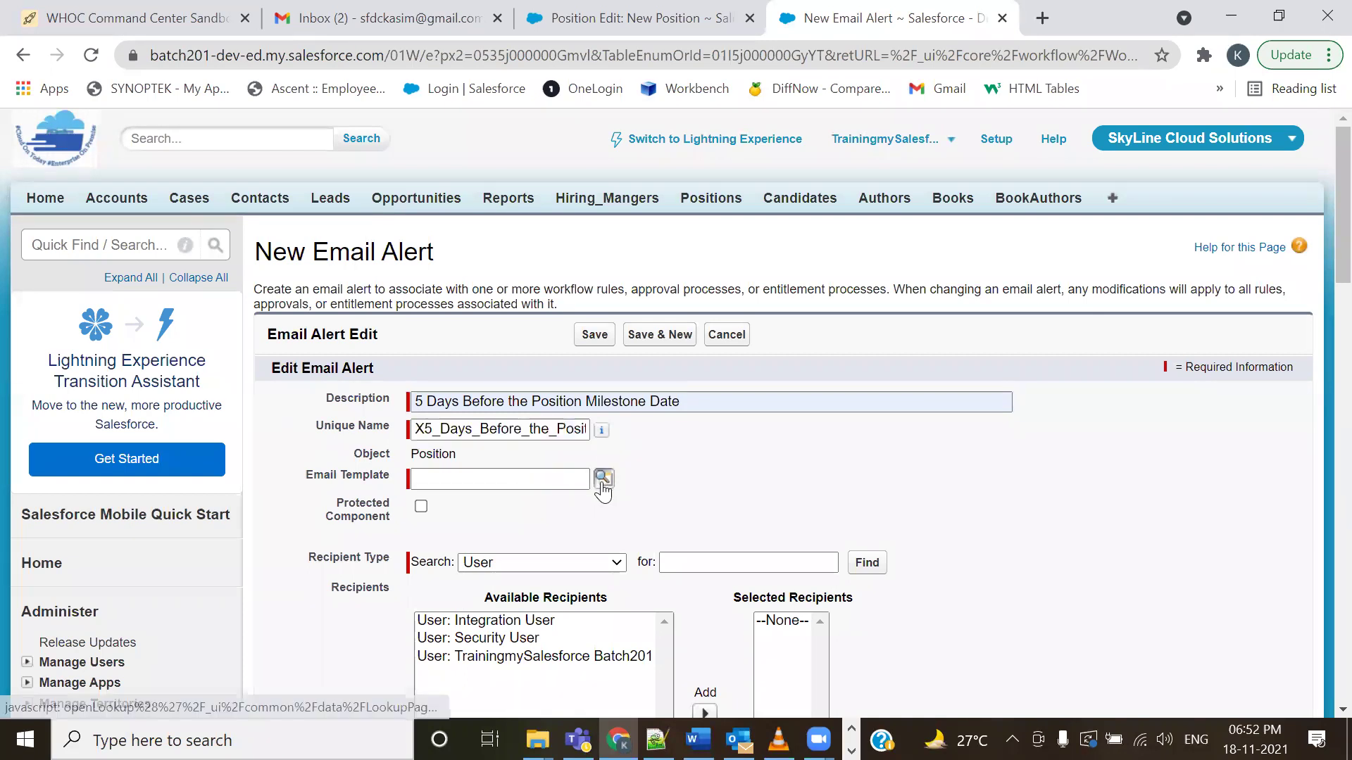
scroll(402, 556, down, 3)
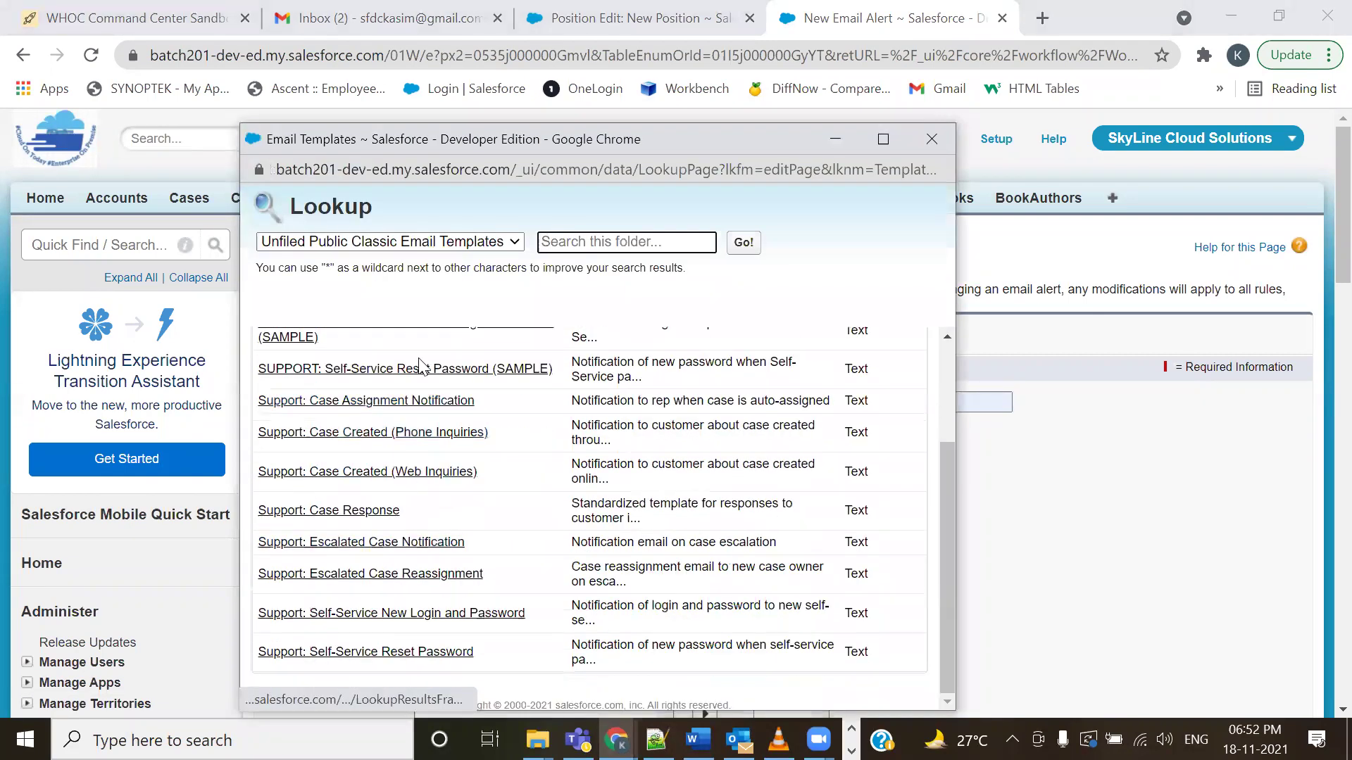
click(457, 243)
click(366, 275)
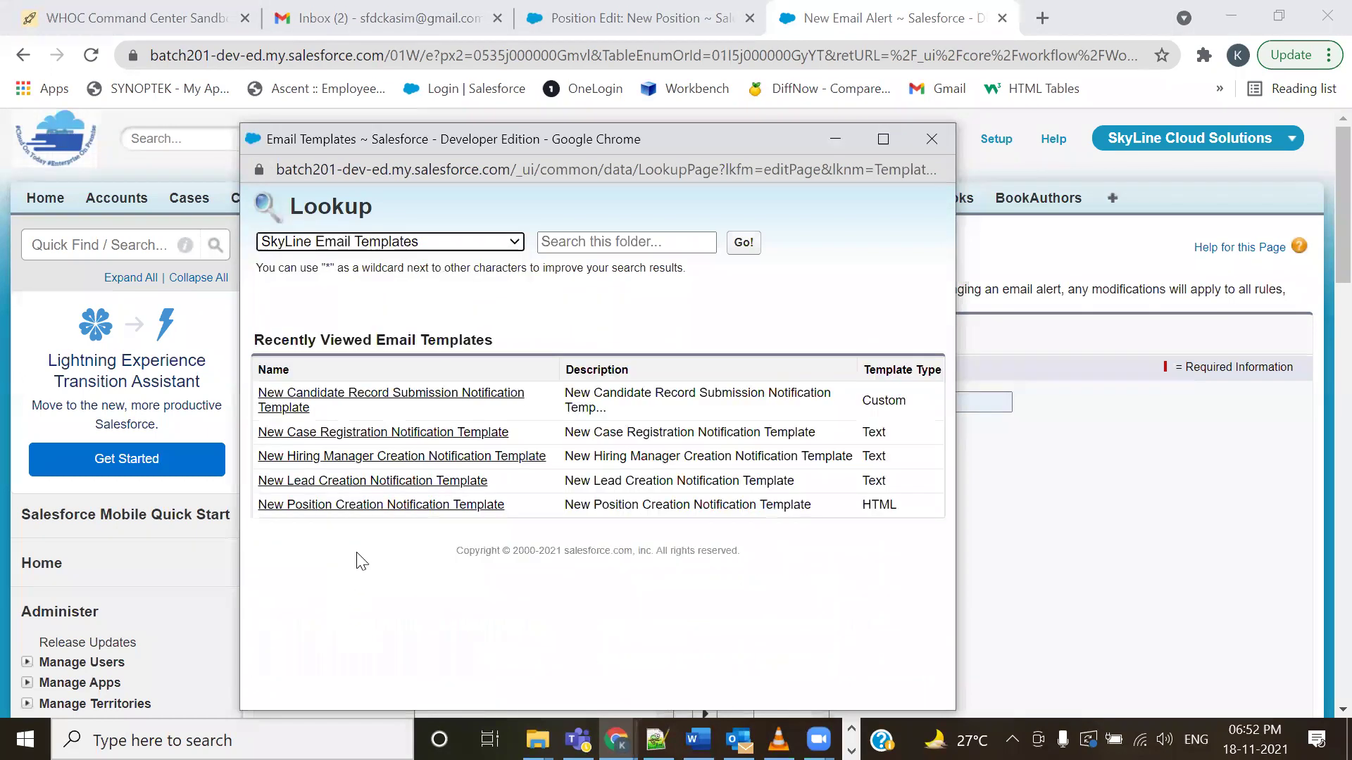
click(360, 505)
- Set the 5 Days Before alert's recipient type to Email Field and add HR Email ID to its selected recipients
scroll(669, 514, down, 4)
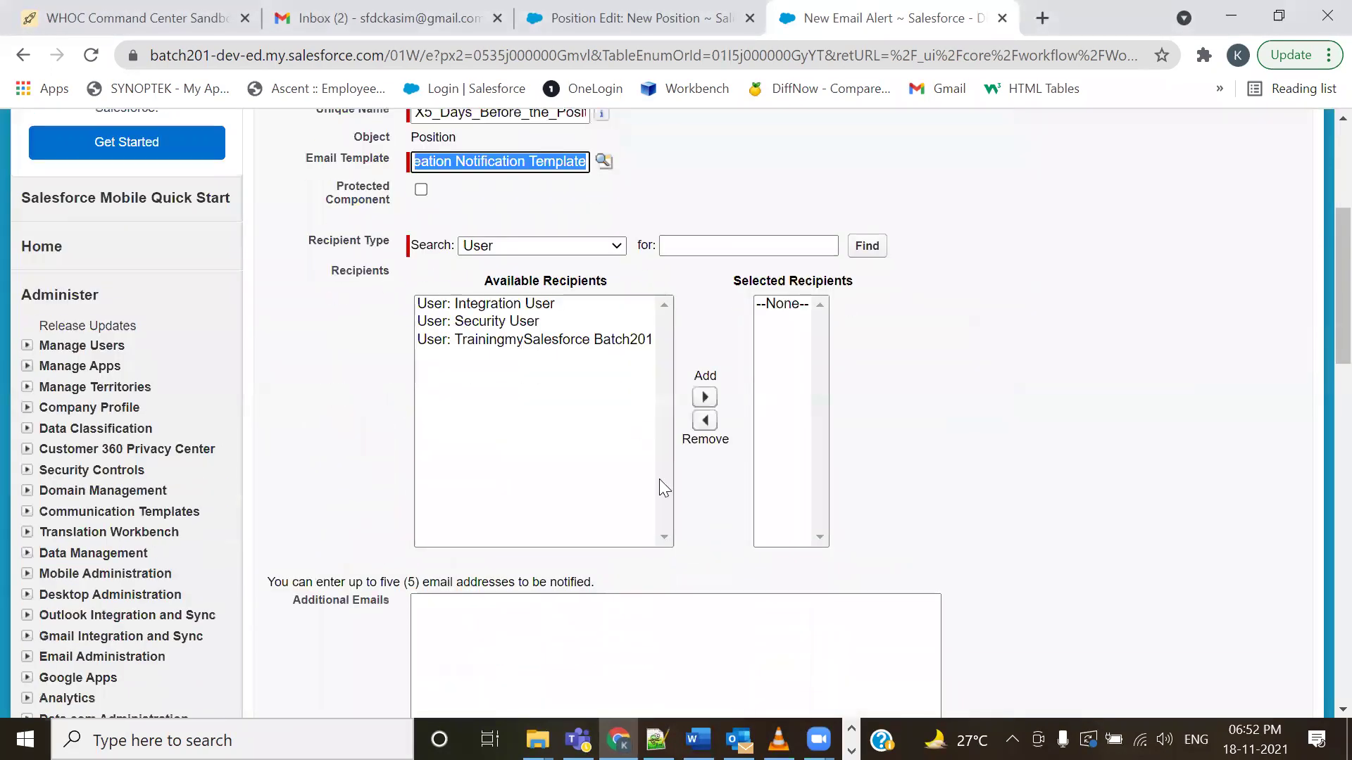
click(560, 247)
click(535, 319)
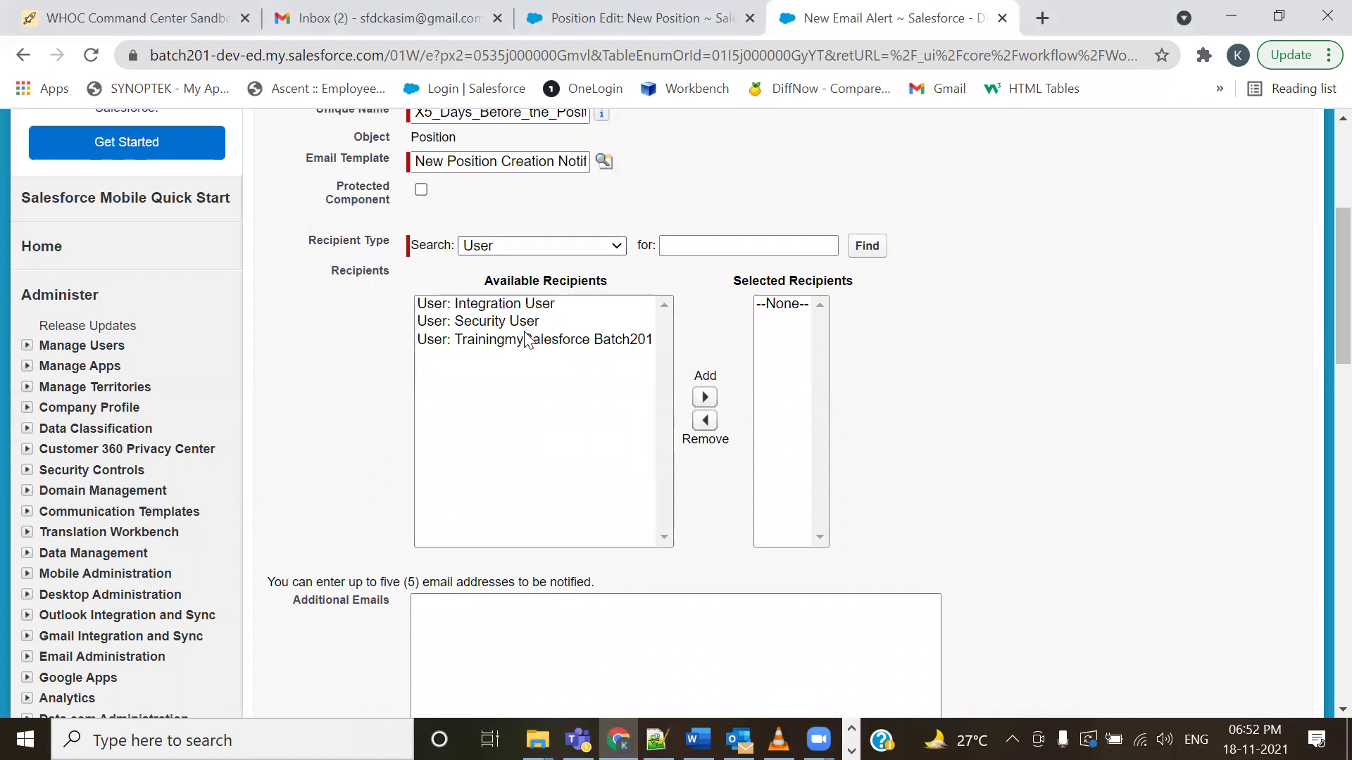
click(534, 304)
click(623, 397)
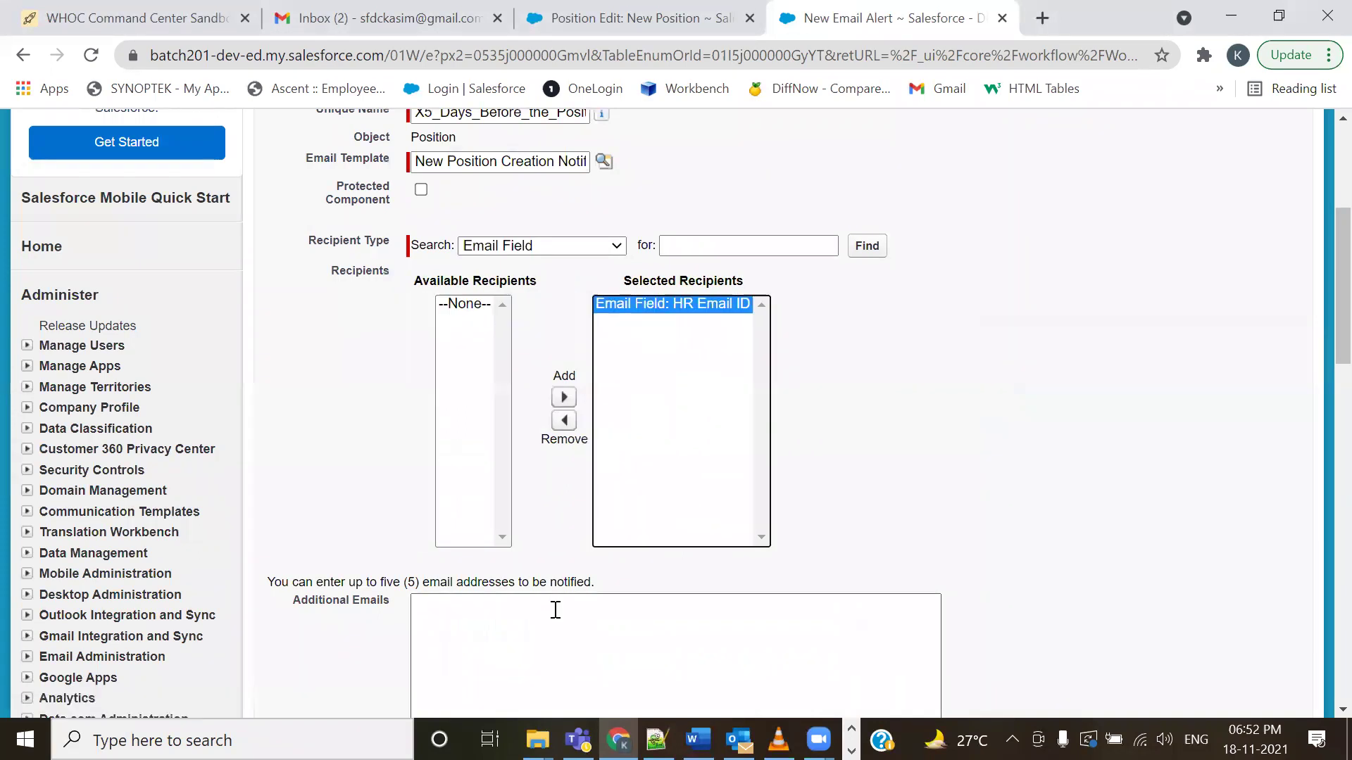
- Paste the five copied email addresses into the 5 Days Before alert's Additional Emails and save the alert
scroll(553, 609, down, 4)
click(555, 333)
key(ctrl+v)
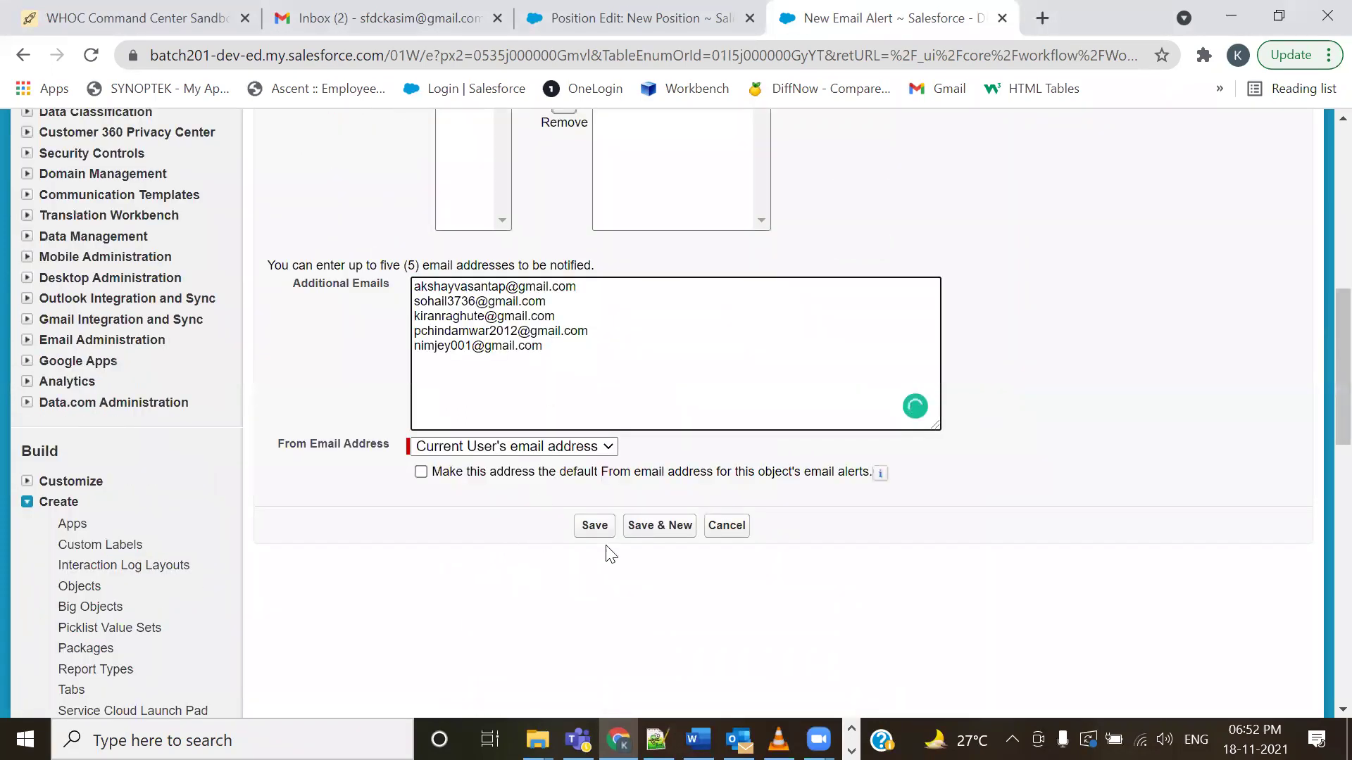
click(592, 529)
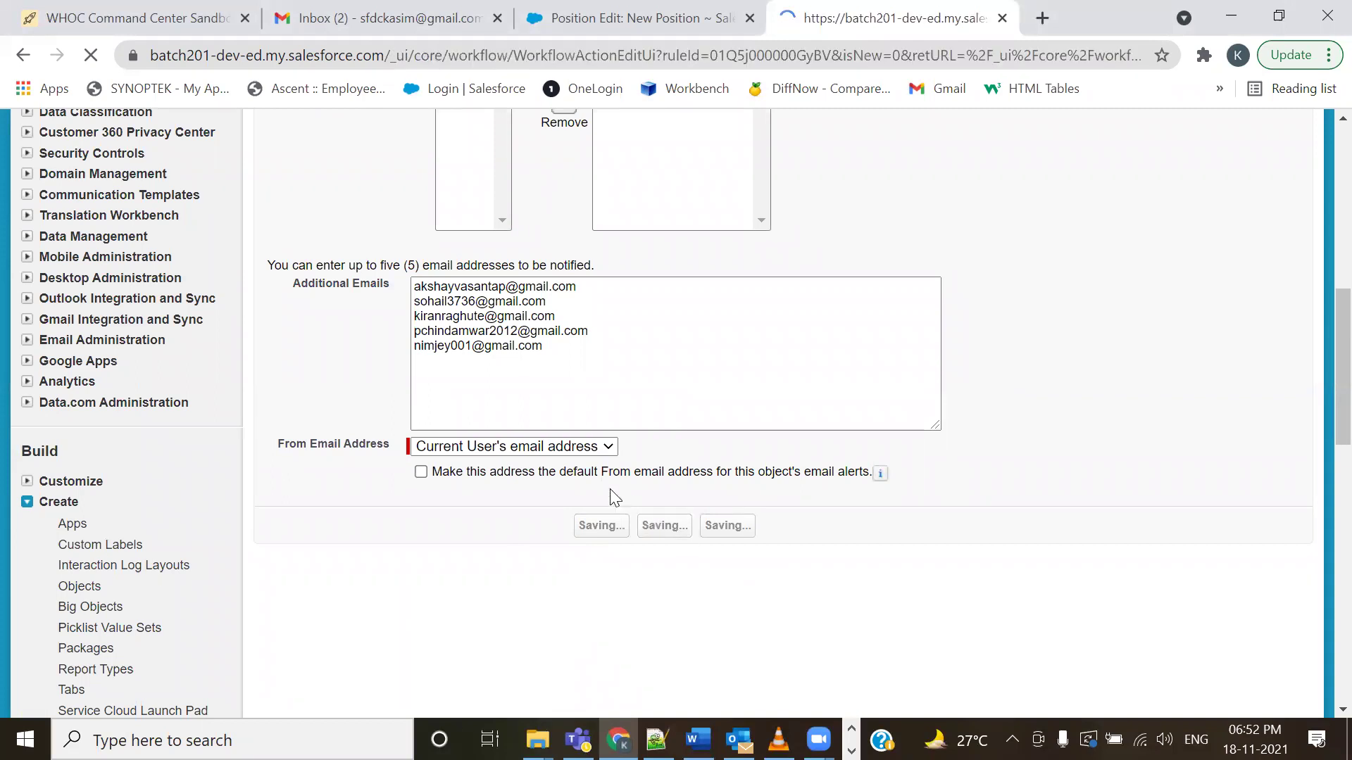
- Start a new email alert for the 2 Days Before trigger, described as 2 Days Before the Position Milestone Date, with its matching unique name
scroll(608, 537, down, 9)
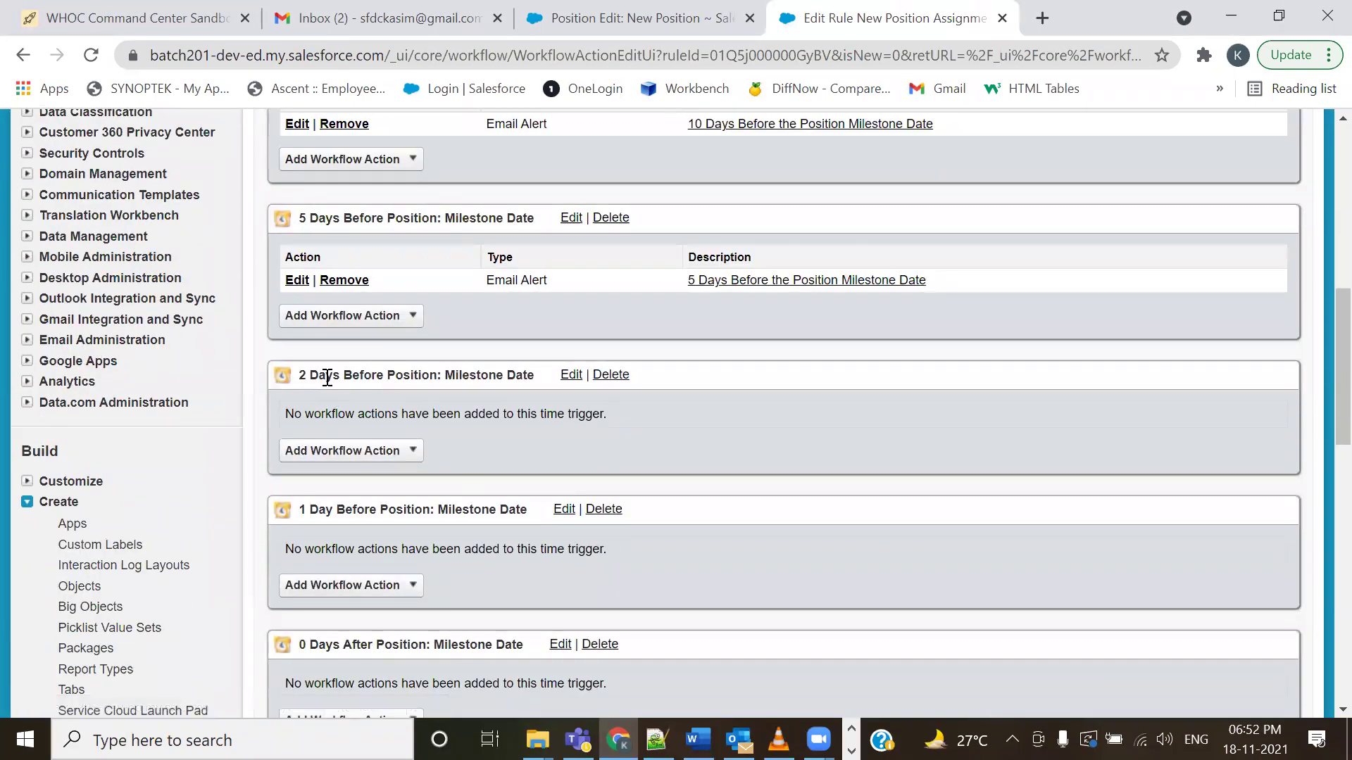
click(335, 454)
click(323, 474)
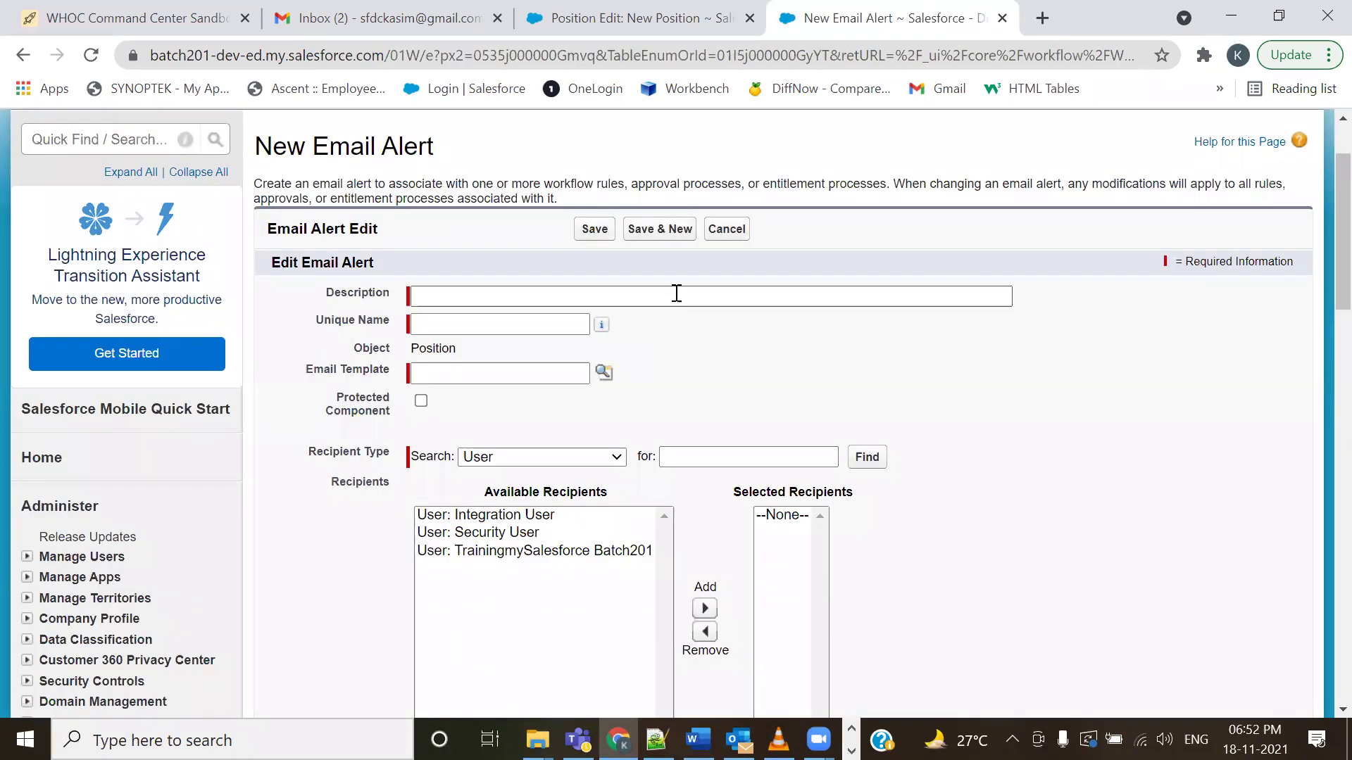
click(677, 293)
text(2)
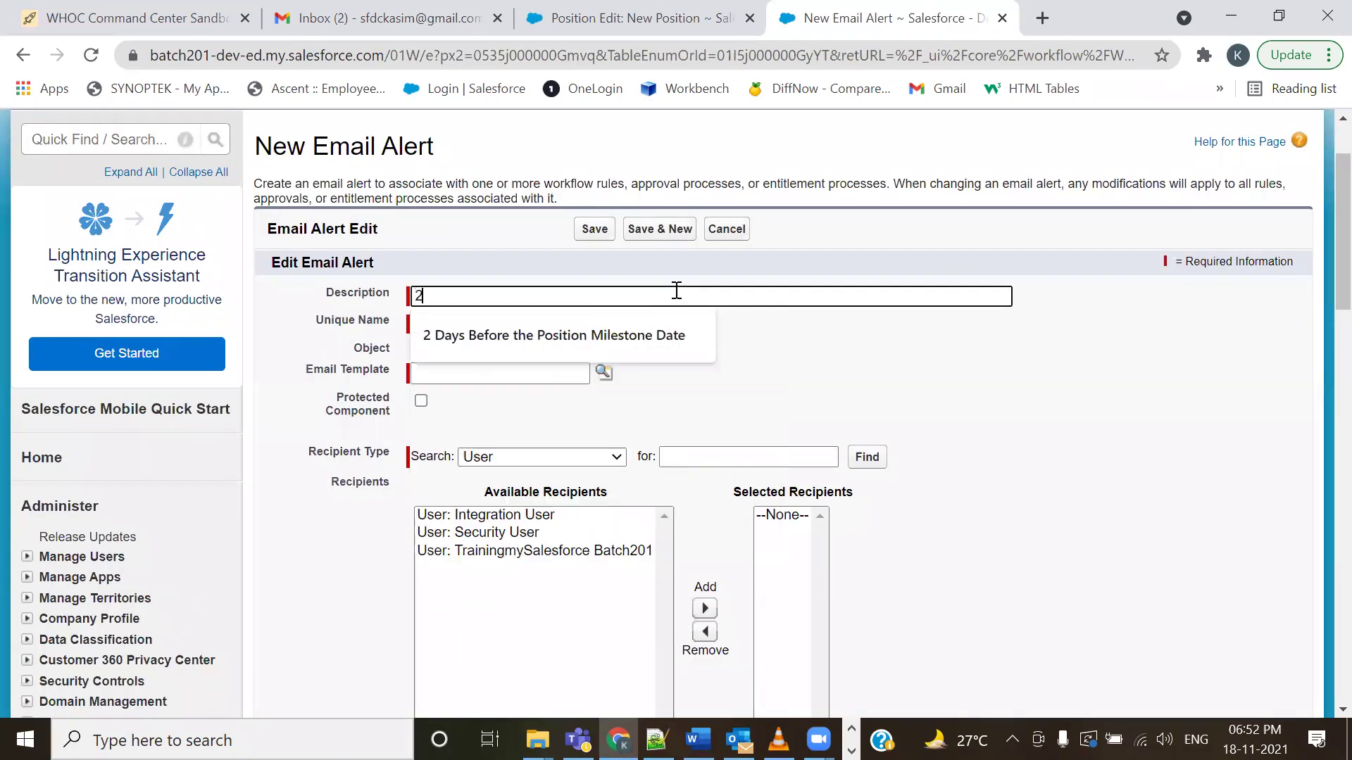
click(649, 337)
key(Tab)
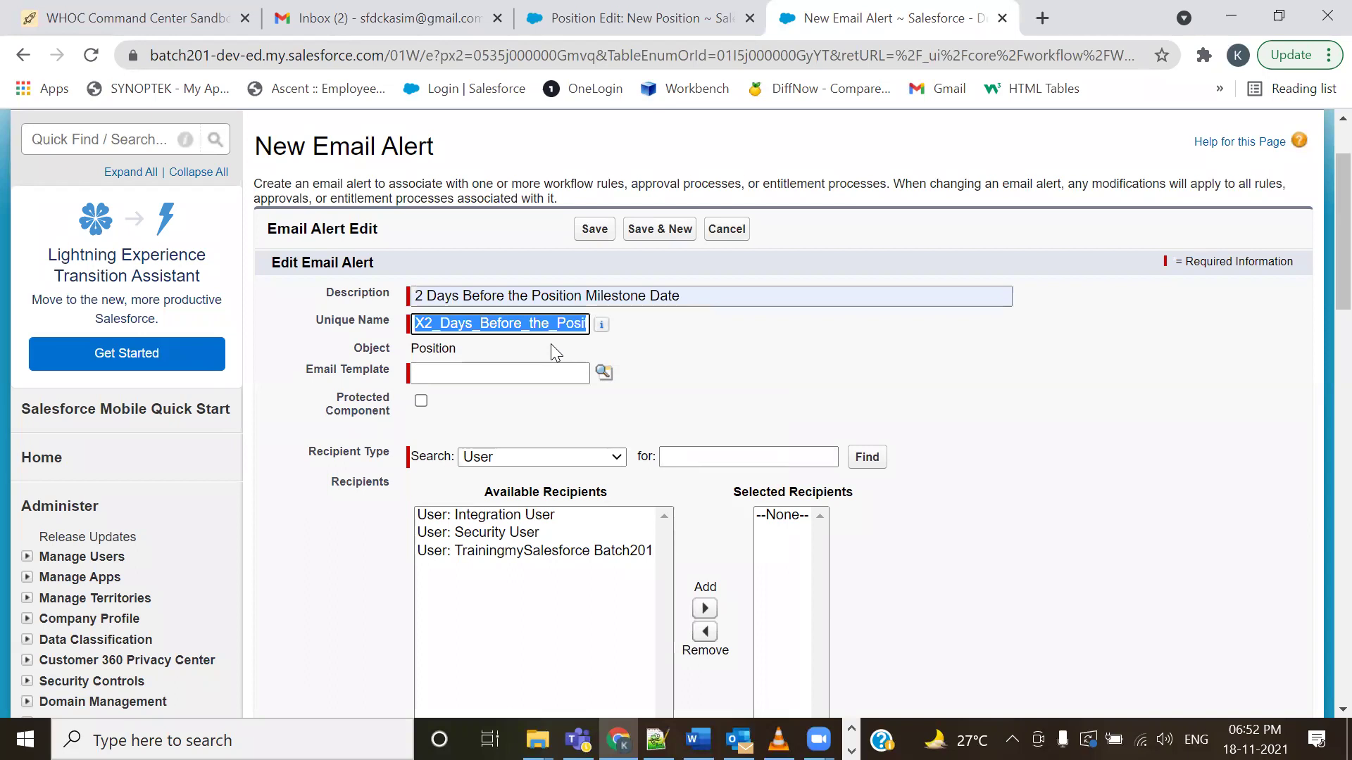
- Assign the New Position Creation Notification Template from the SkyLine Email Templates folder to the 2 Days Before alert
click(604, 374)
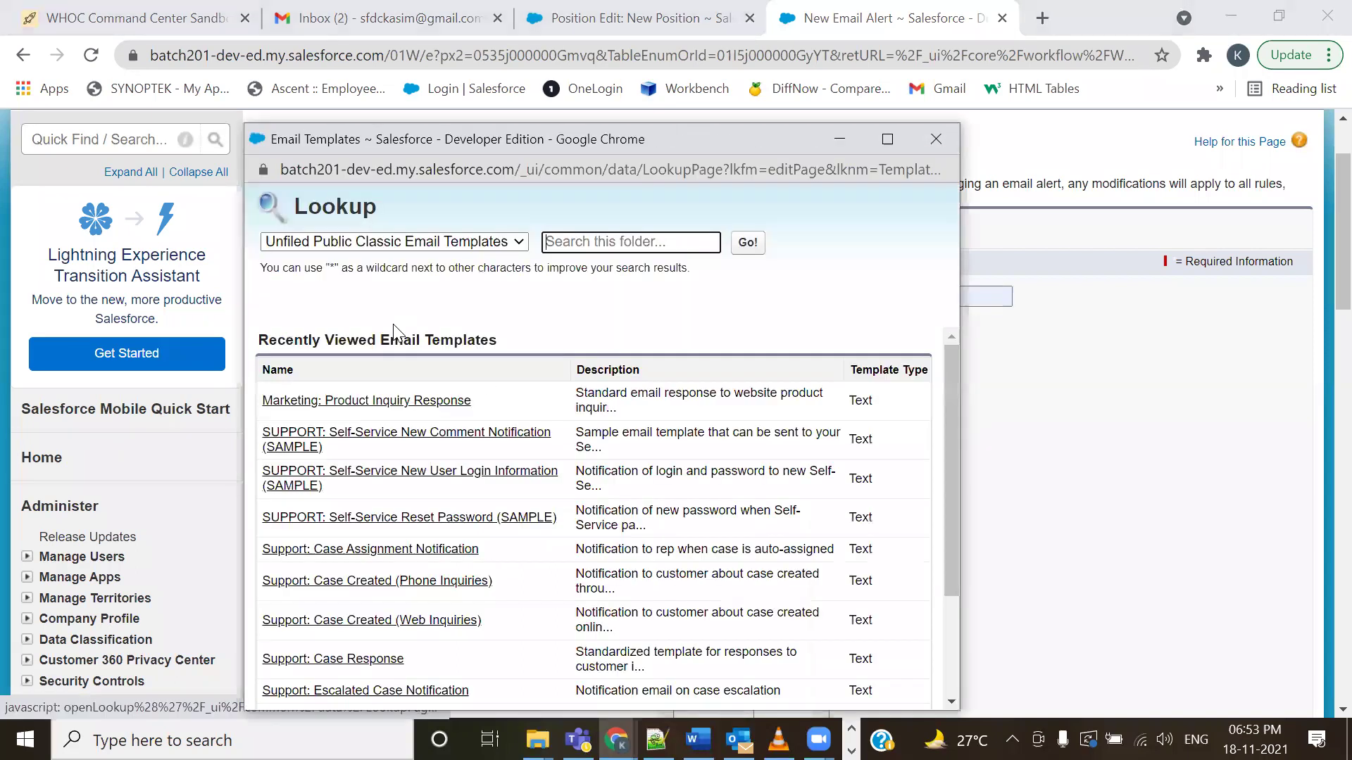
click(394, 241)
click(394, 282)
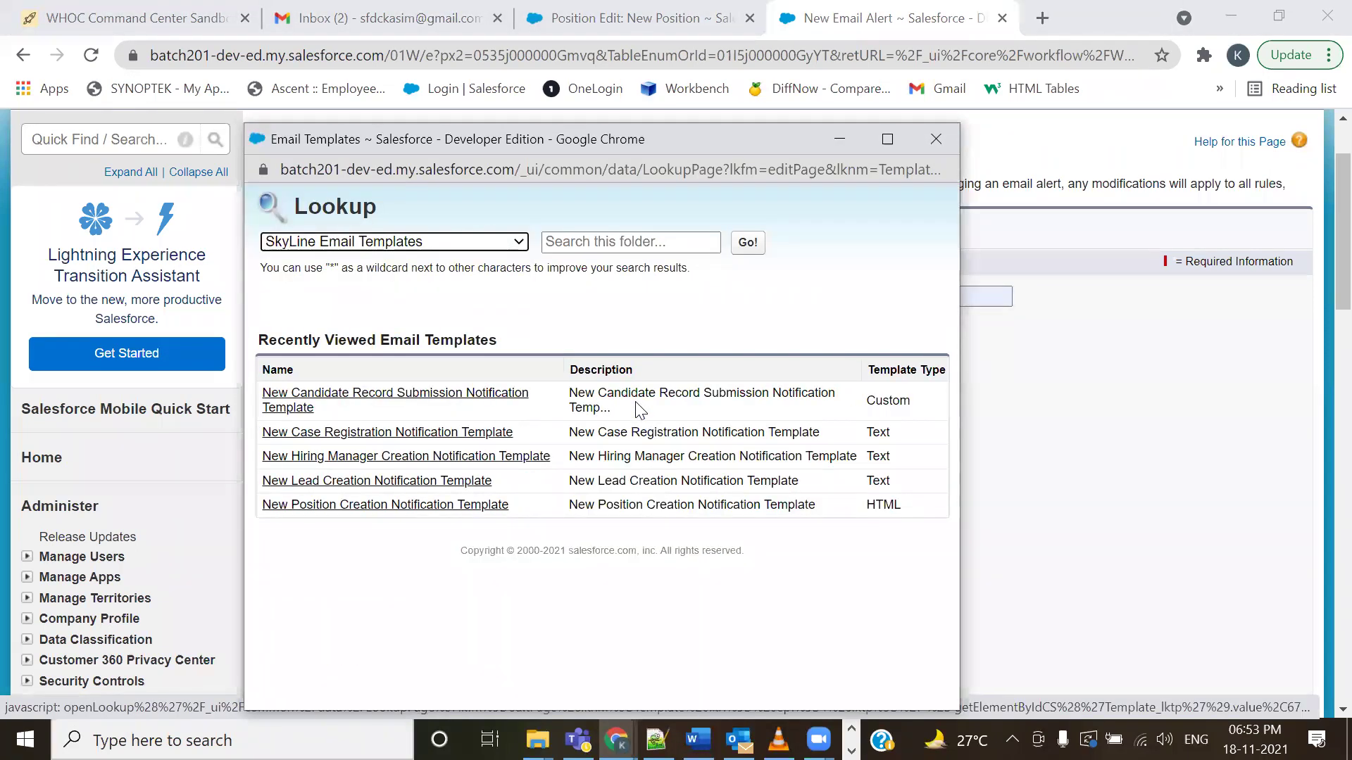
click(421, 506)
- Set the 2 Days Before alert's recipient type to Email Field and add HR Email ID to its selected recipients
scroll(688, 480, down, 3)
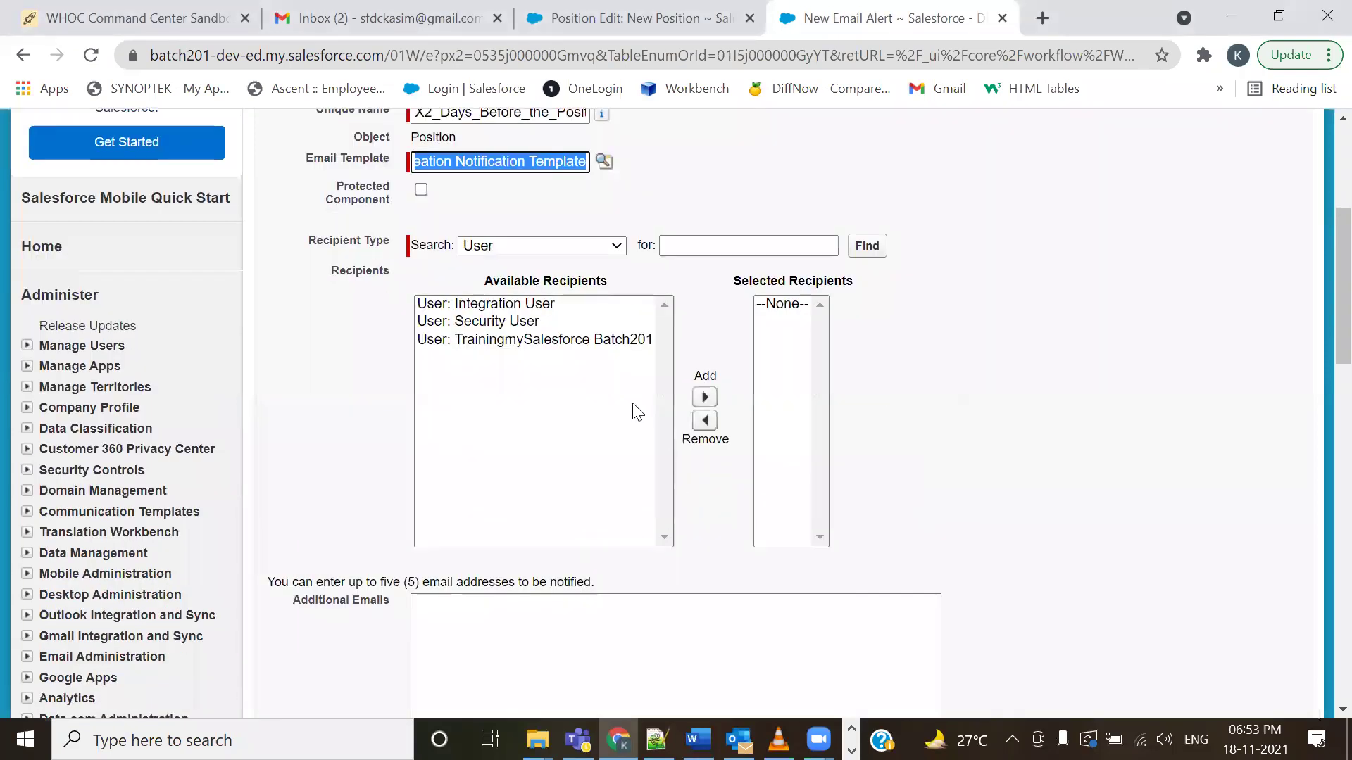
click(605, 246)
click(576, 314)
click(504, 305)
click(623, 398)
- Paste the five copied email addresses into the 2 Days Before alert's Additional Emails and save the alert
scroll(974, 454, down, 4)
click(616, 341)
key(ctrl+v)
click(595, 525)
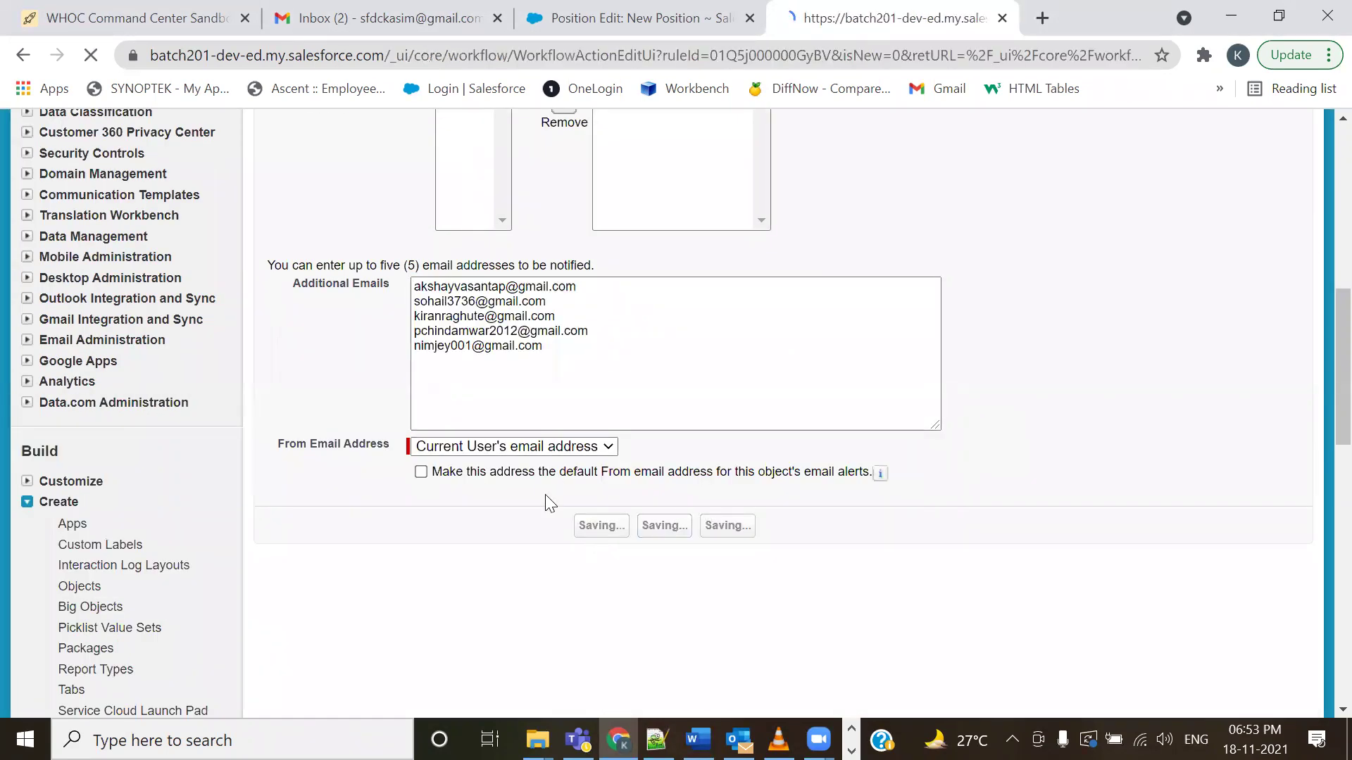
- Start a new email alert for the 1 Day Before trigger, described as 1 Days Before the Position Milestone Date, with its matching unique name
scroll(536, 495, down, 10)
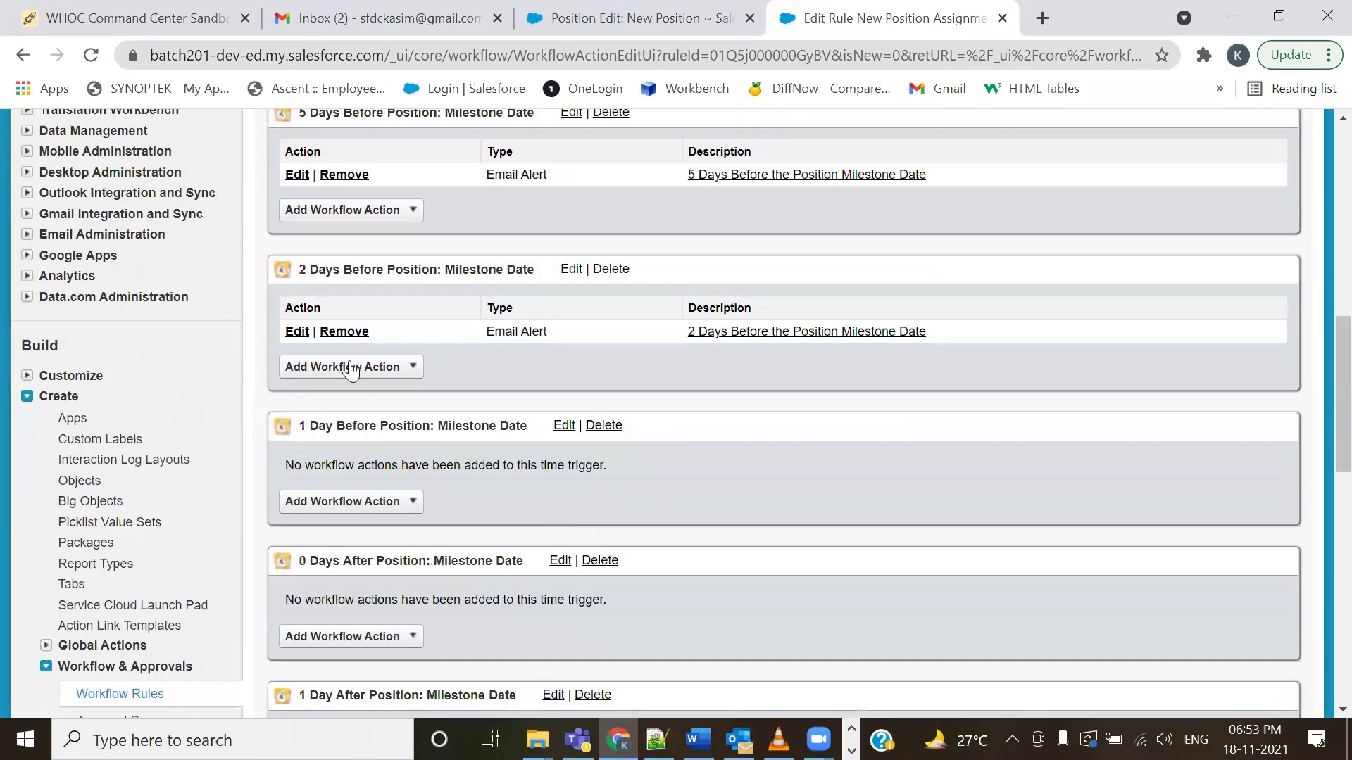
scroll(486, 492, down, 1)
scroll(486, 493, down, 1)
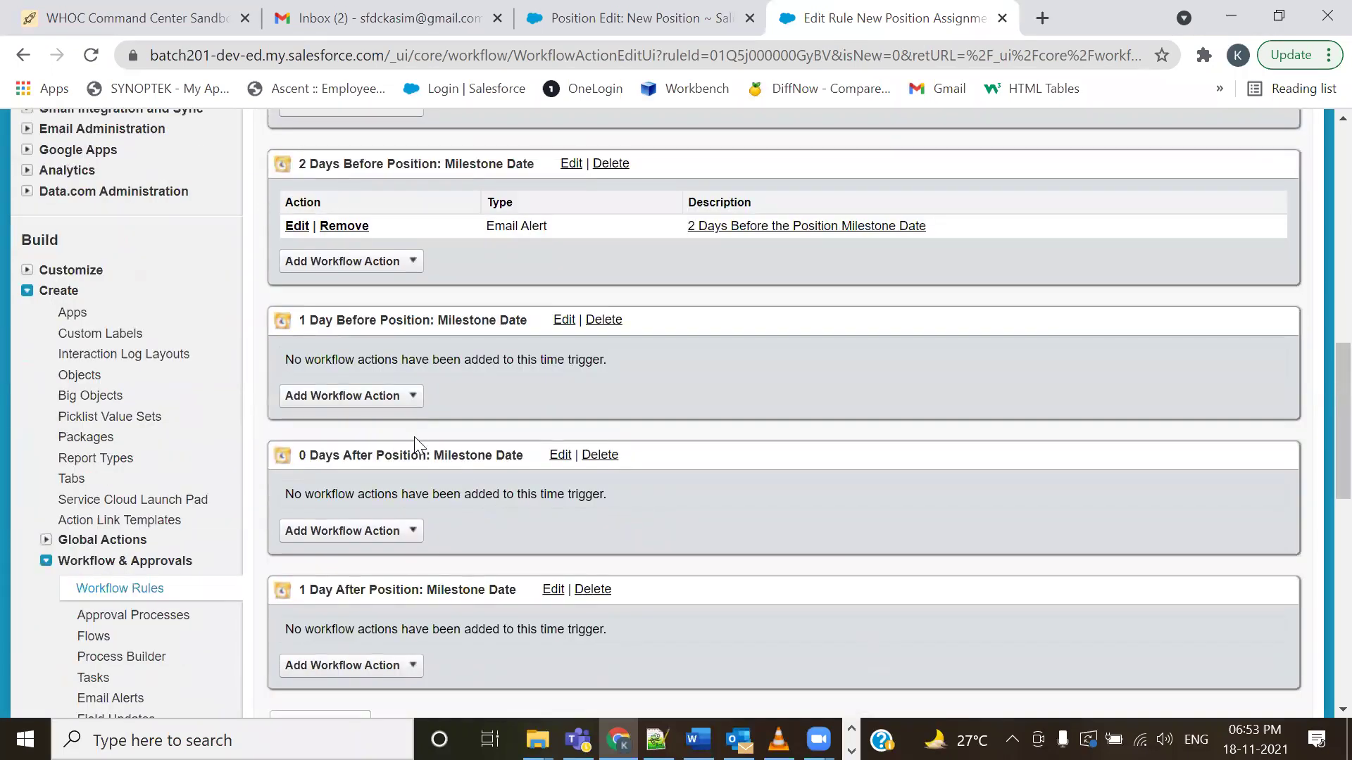
click(380, 397)
click(378, 444)
click(464, 408)
text(1)
click(468, 477)
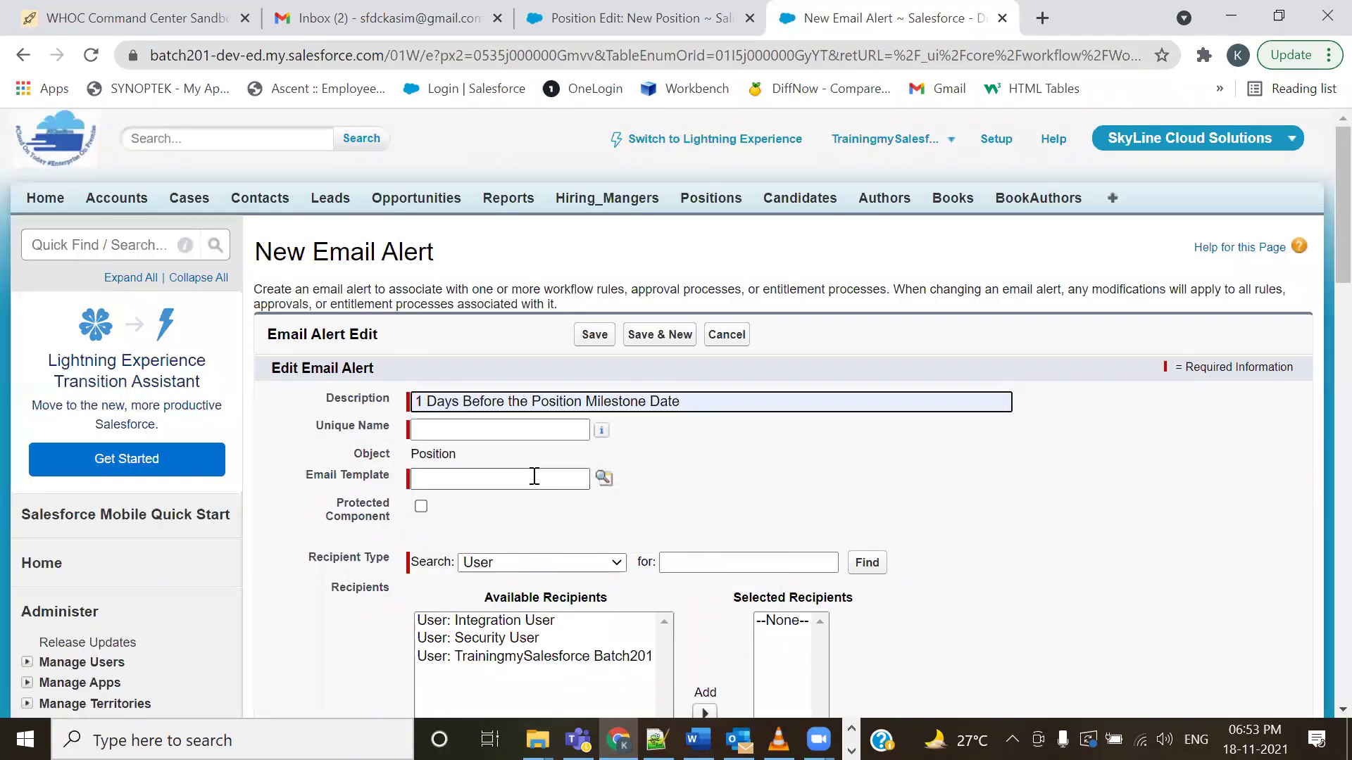
key(Tab)
- Assign the New Position Creation Notification Template from the SkyLine Email Templates folder to the 1 Day Before alert
click(604, 478)
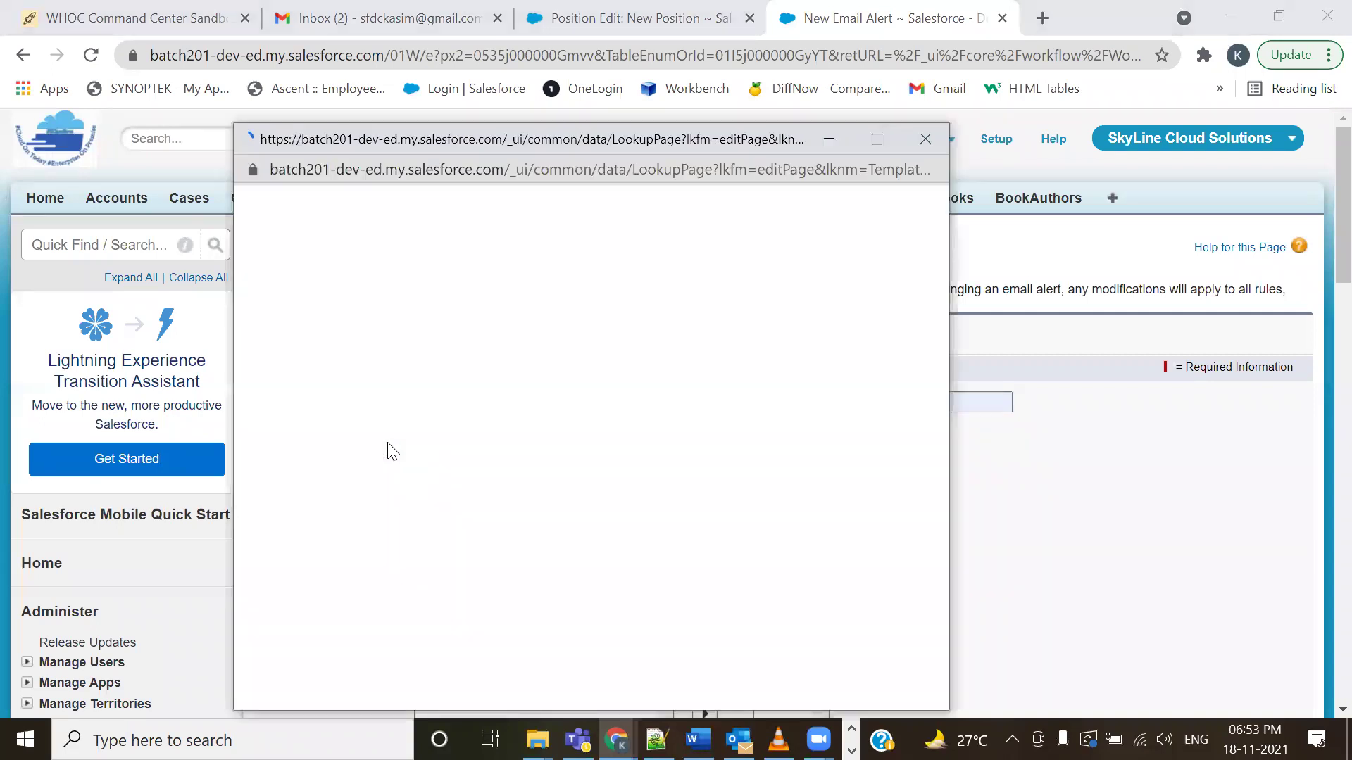
click(382, 243)
click(352, 275)
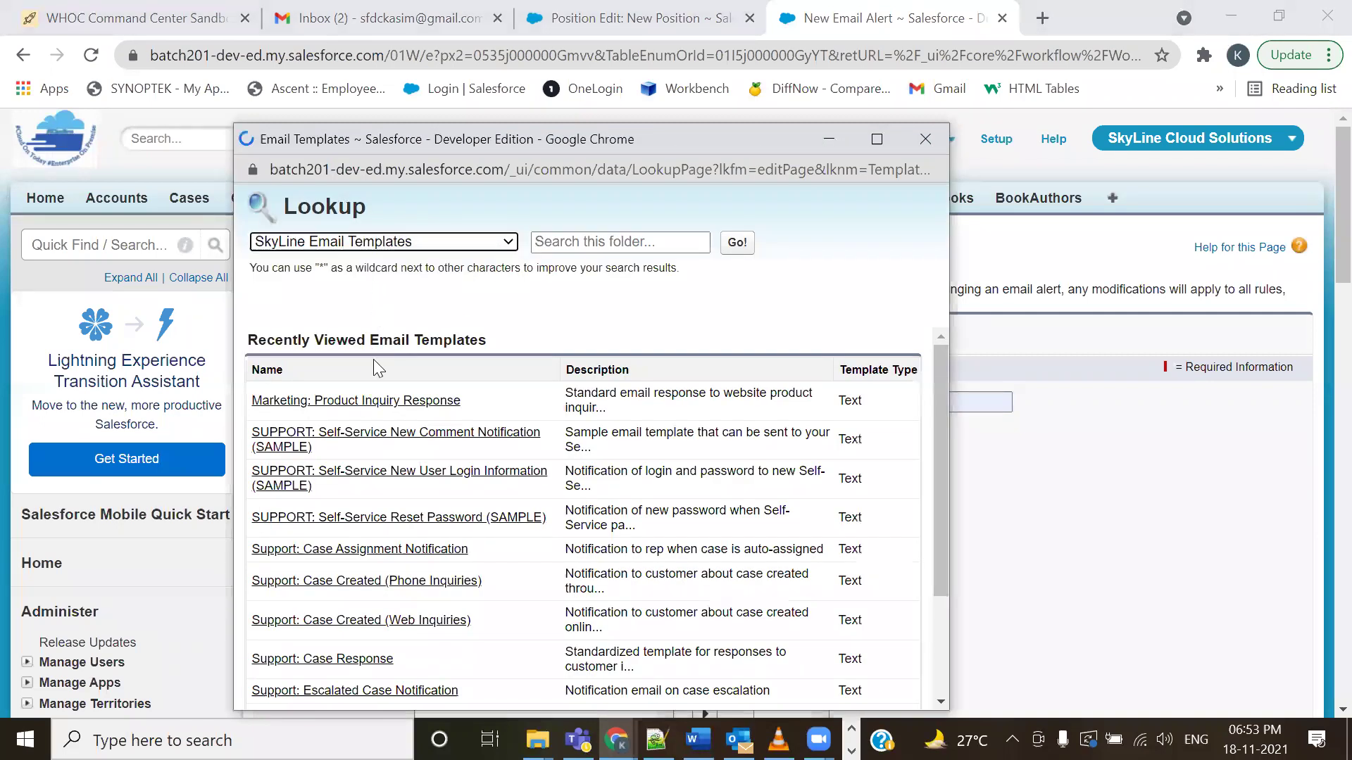
scroll(347, 467, down, 3)
click(366, 504)
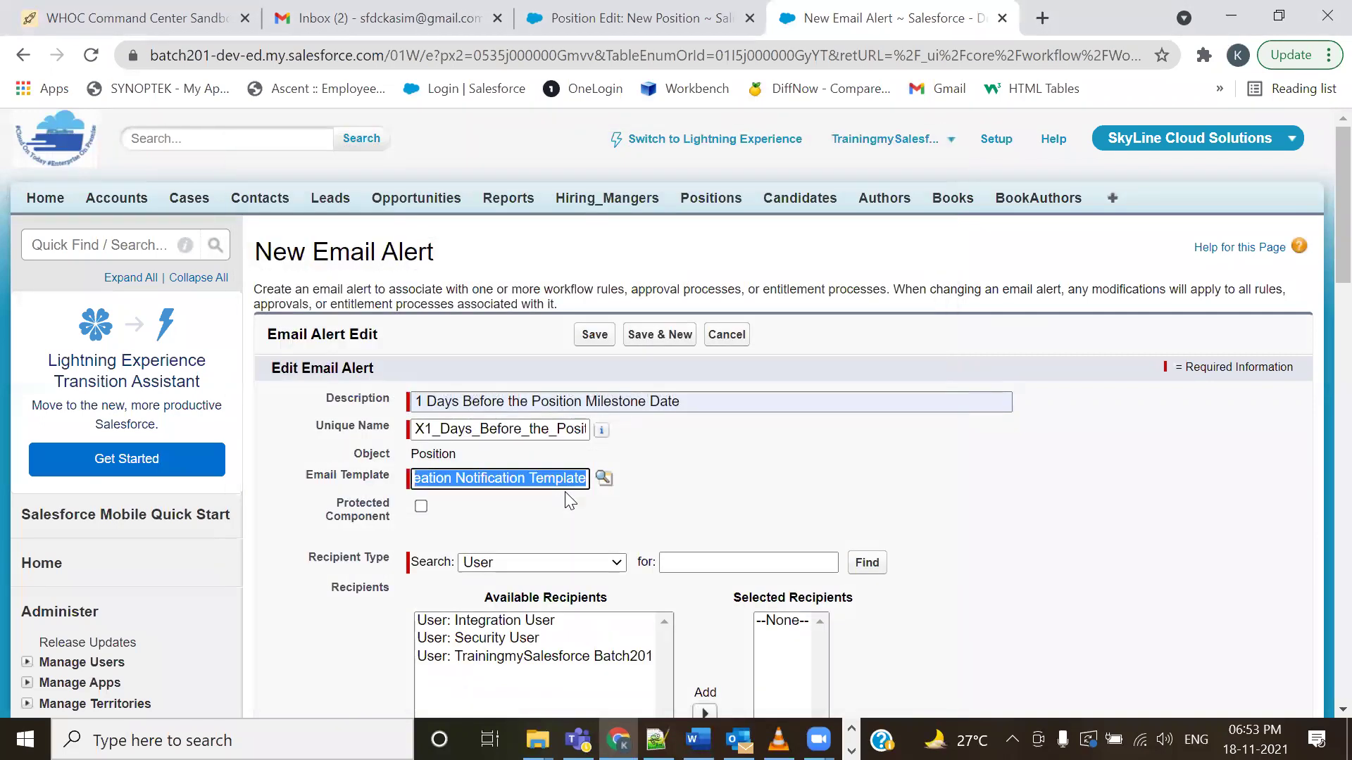
- Set the 1 Day Before alert's recipient type to Email Field and add HR Email ID to its selected recipients
scroll(564, 491, down, 3)
click(566, 352)
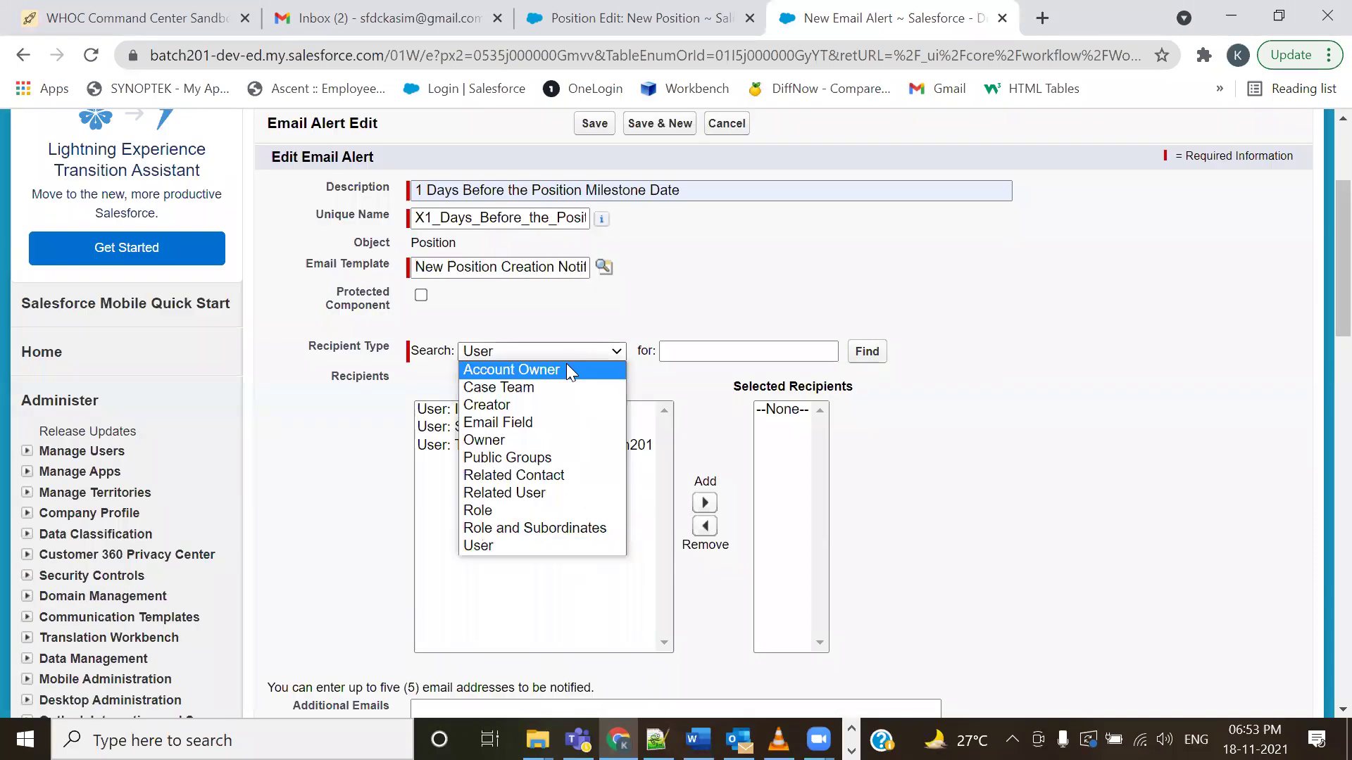
click(530, 423)
click(505, 413)
click(623, 503)
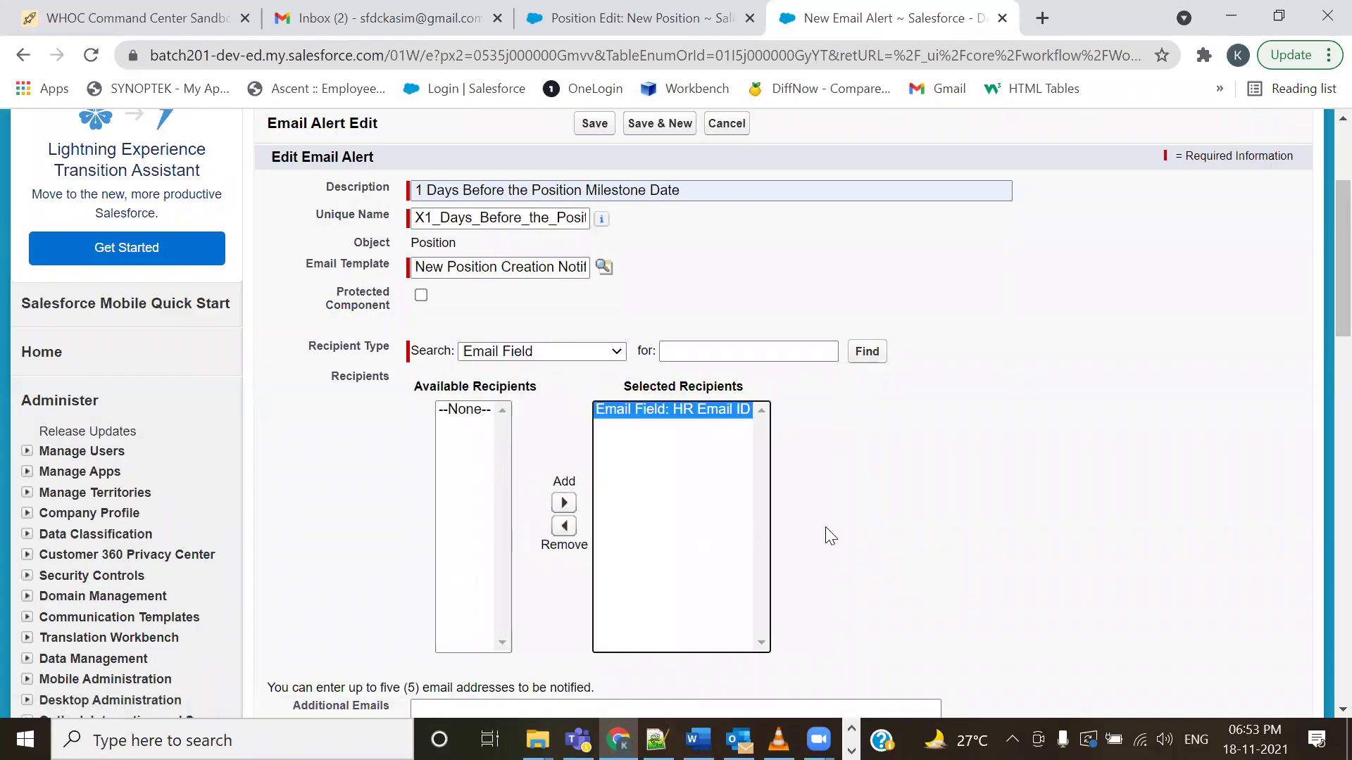
- Paste the five copied email addresses into the 1 Day Before alert's Additional Emails and save the alert
scroll(830, 536, down, 4)
click(609, 438)
key(ctrl+v)
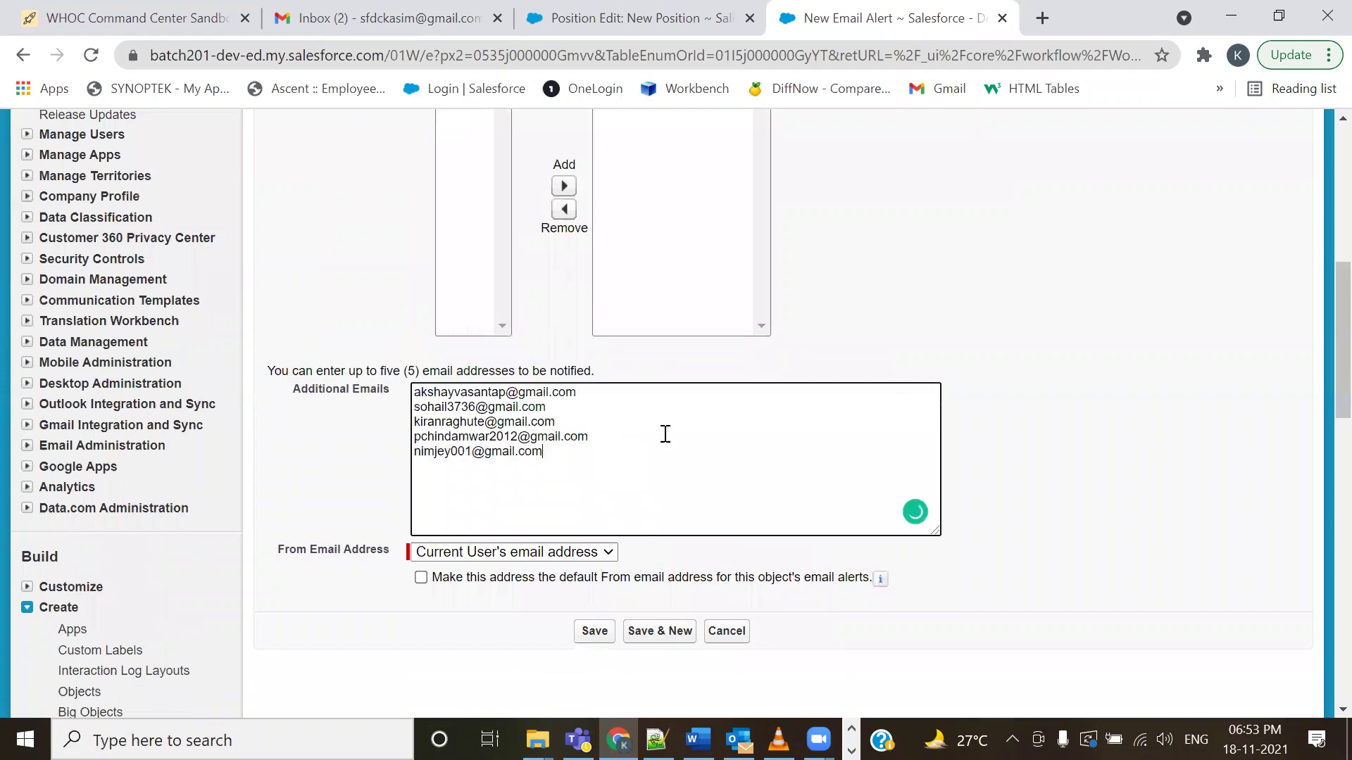
scroll(774, 450, down, 4)
click(595, 315)
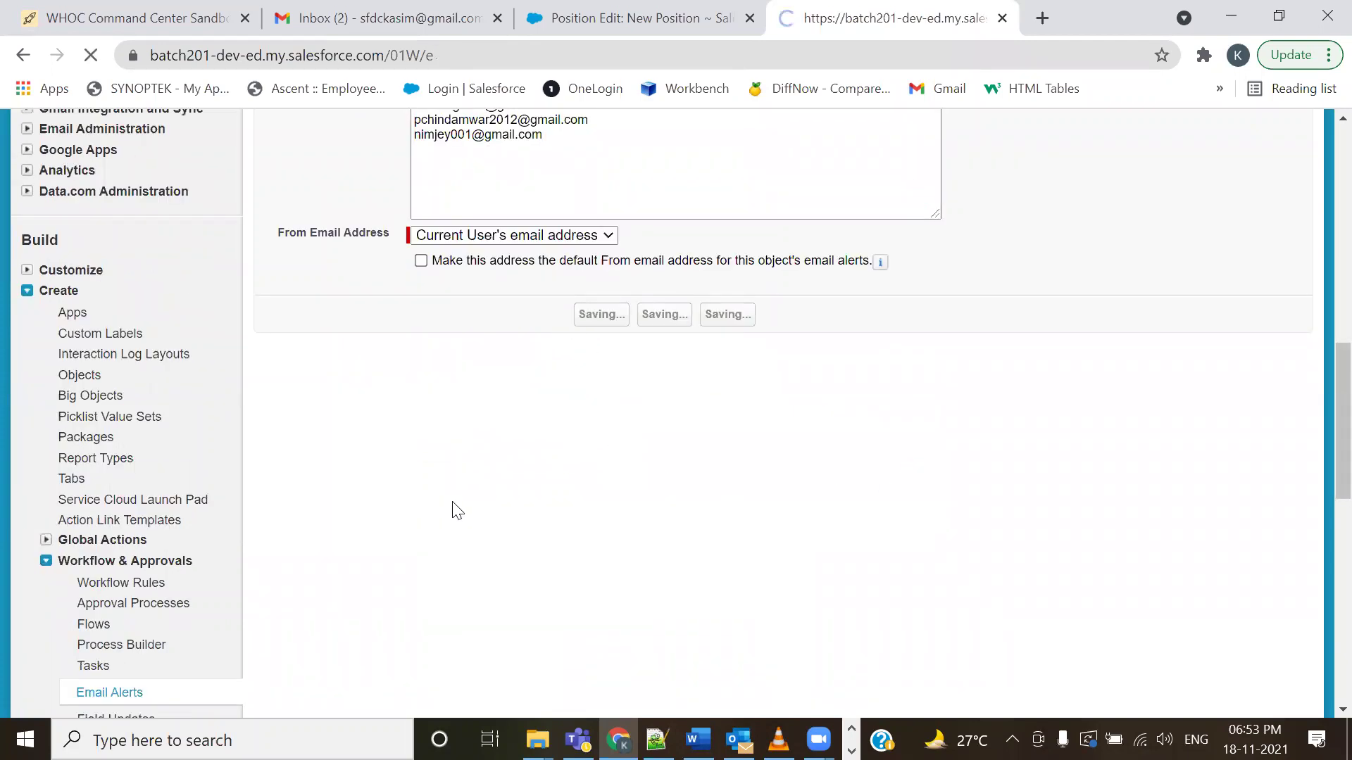
- Start a new email alert for the 0 Days After trigger, described as 0 Days Before the Position Milestone Date, with its matching unique name
scroll(452, 501, down, 7)
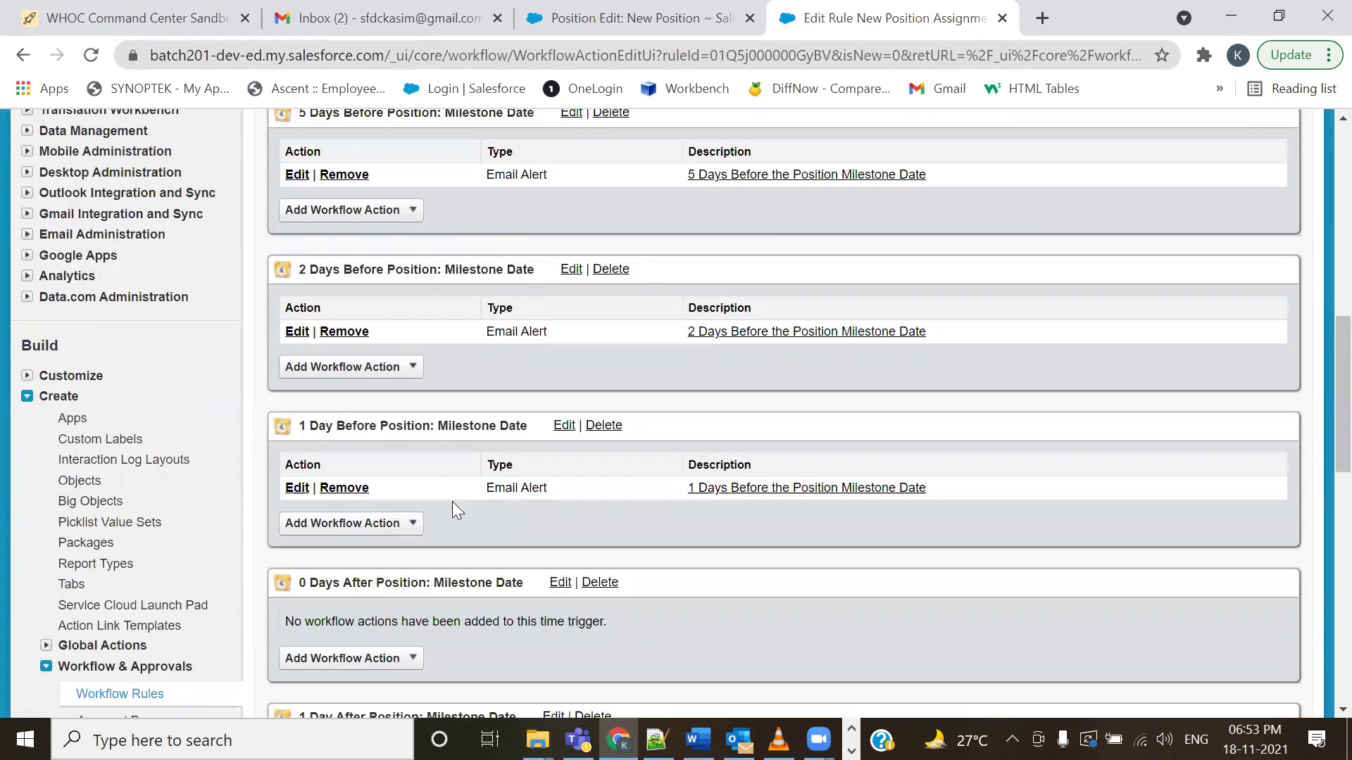
scroll(452, 502, down, 3)
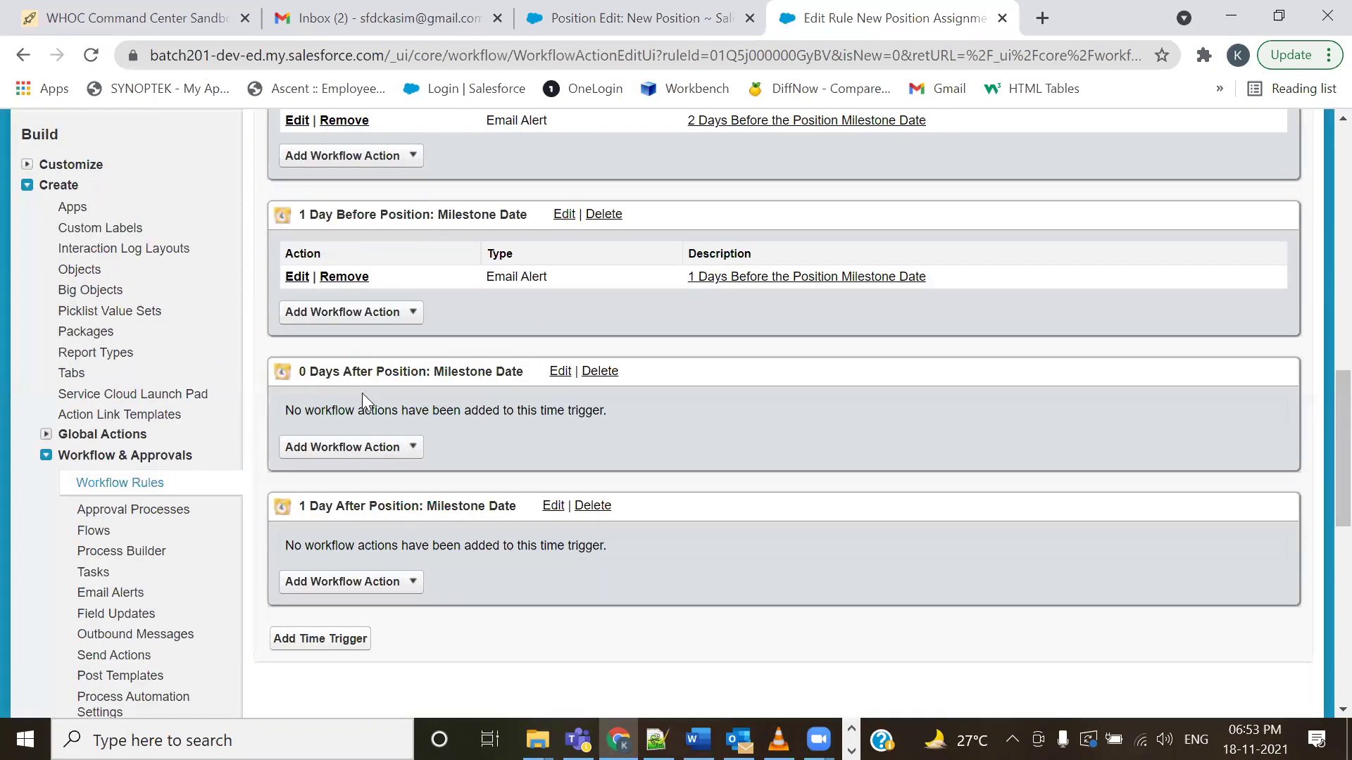
drag(299, 372, 361, 374)
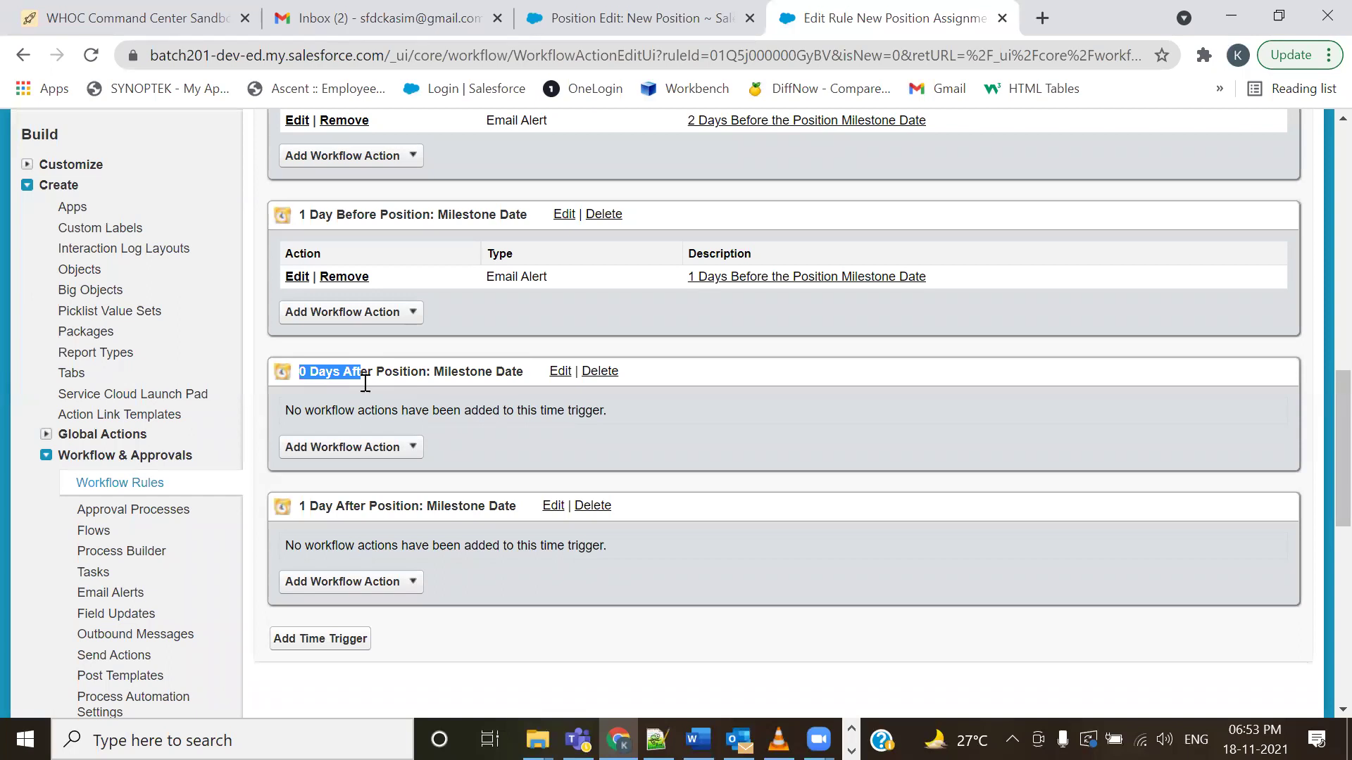
click(398, 456)
click(384, 493)
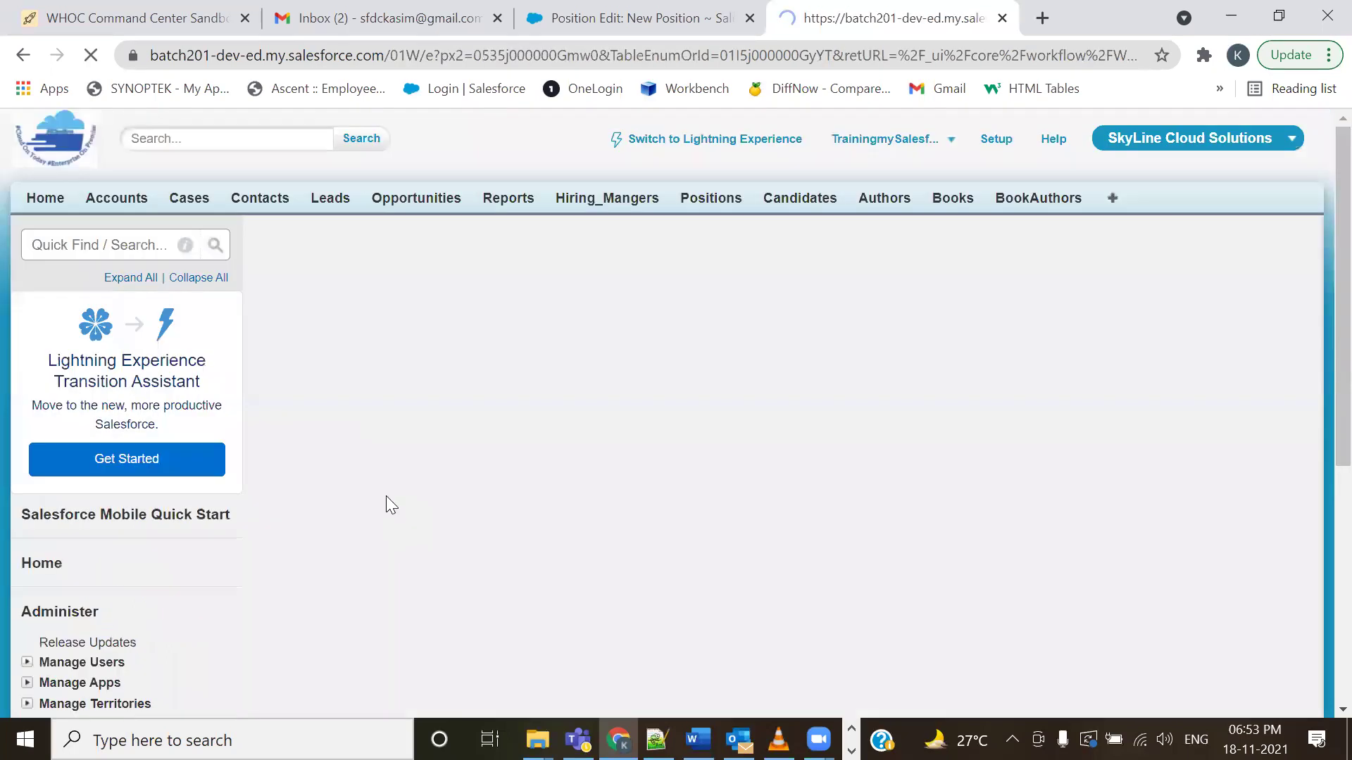
click(456, 404)
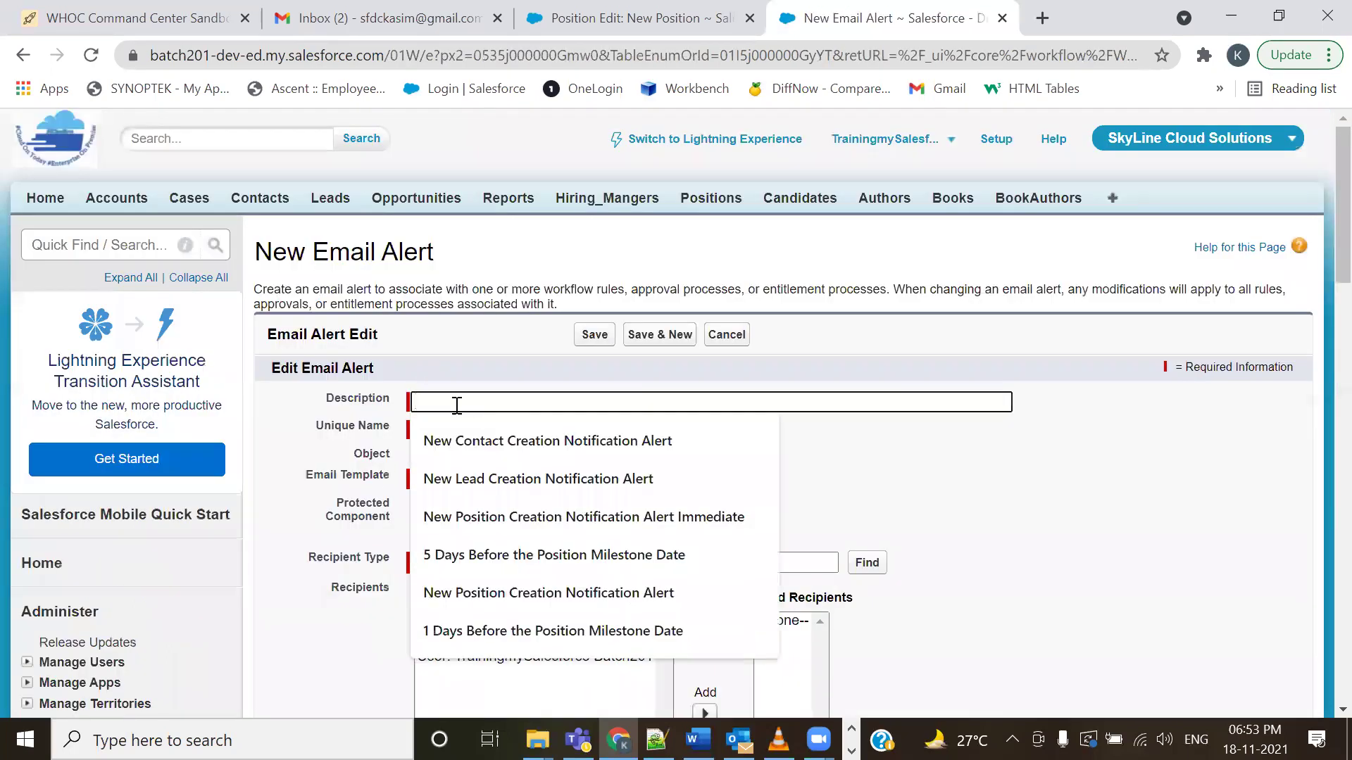
text(0)
click(491, 441)
click(499, 428)
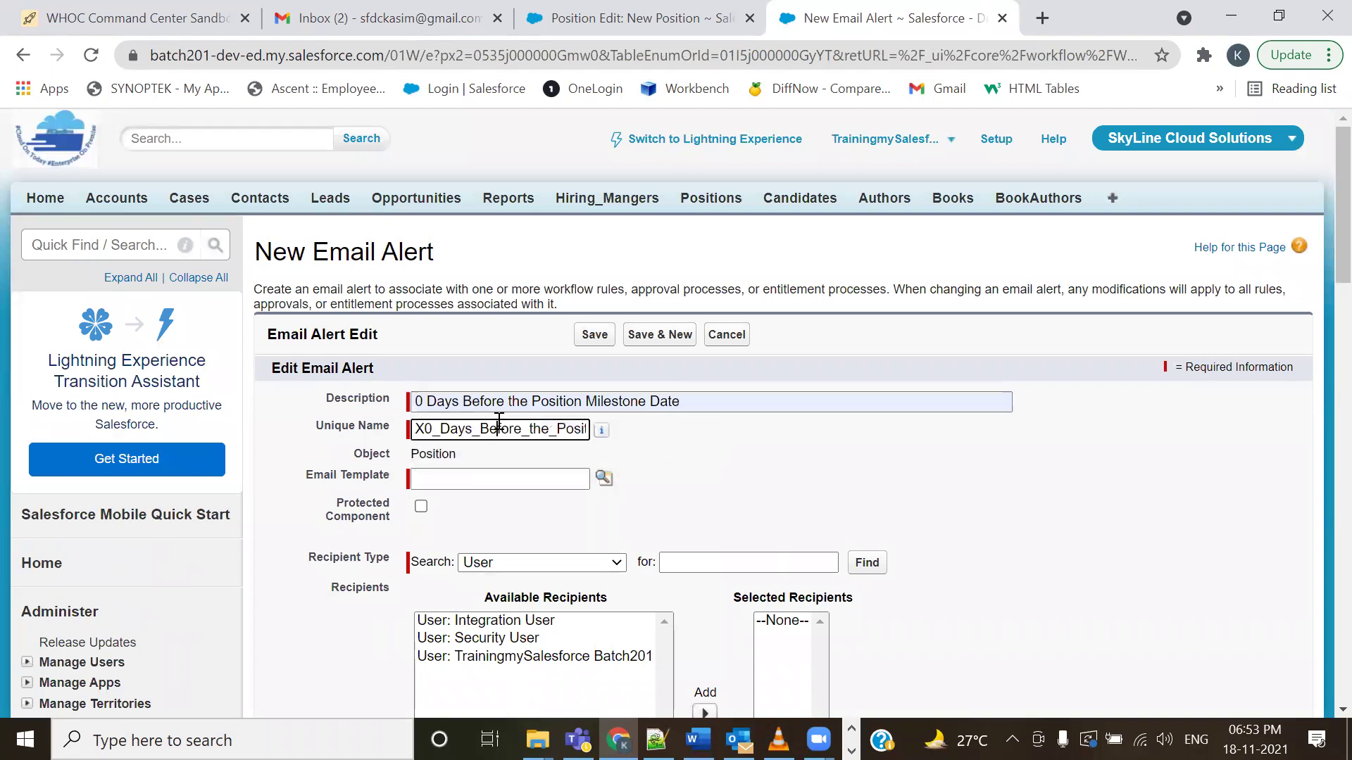
- Assign the New Position Creation Notification Template from the SkyLine Email Templates folder to the 0 Days After trigger's alert
click(603, 478)
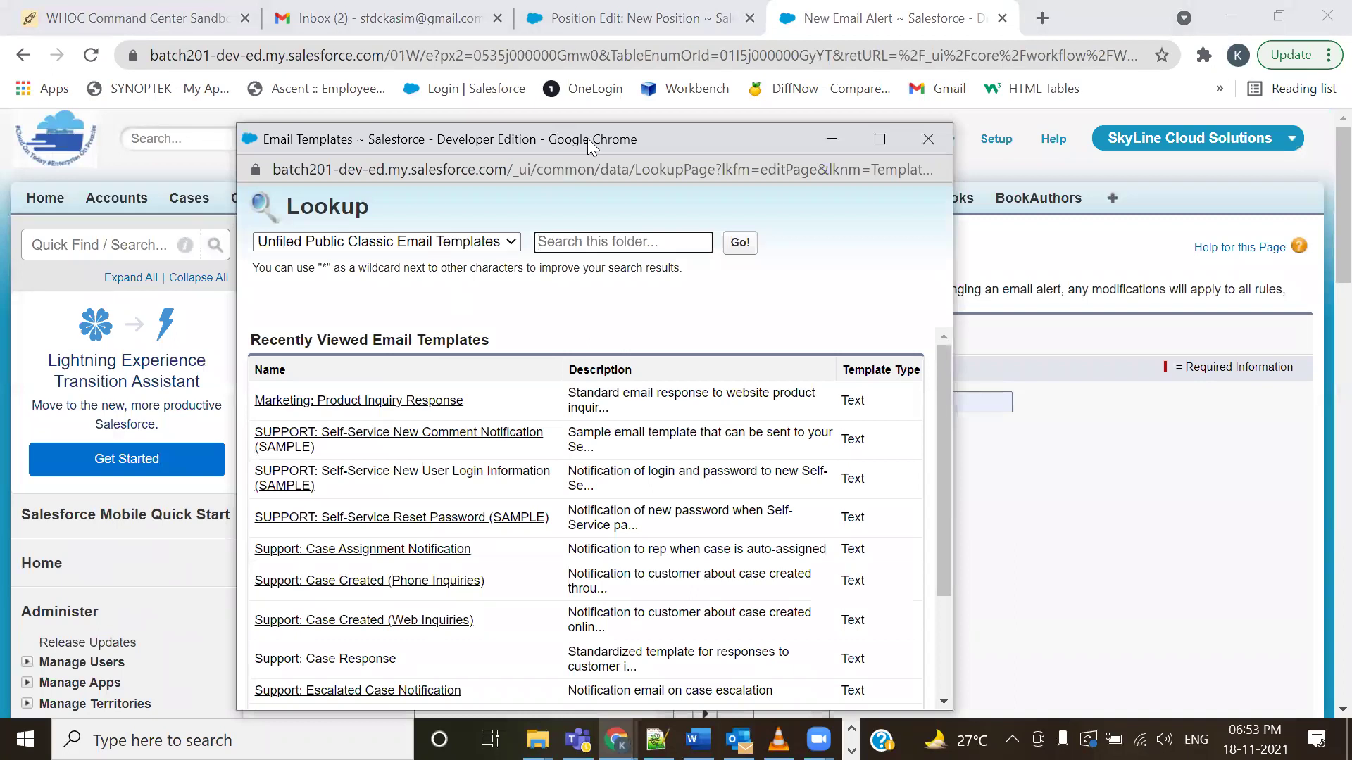
click(380, 187)
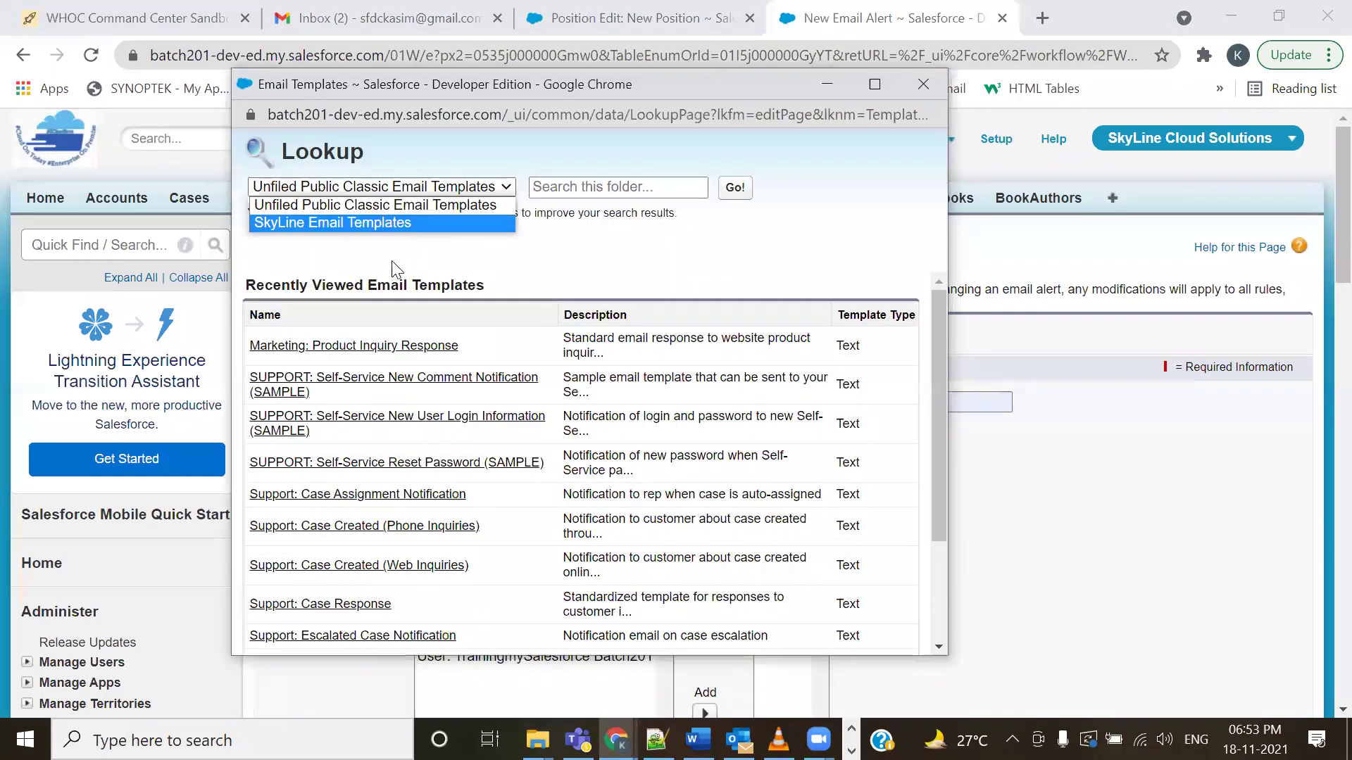
click(331, 221)
click(335, 451)
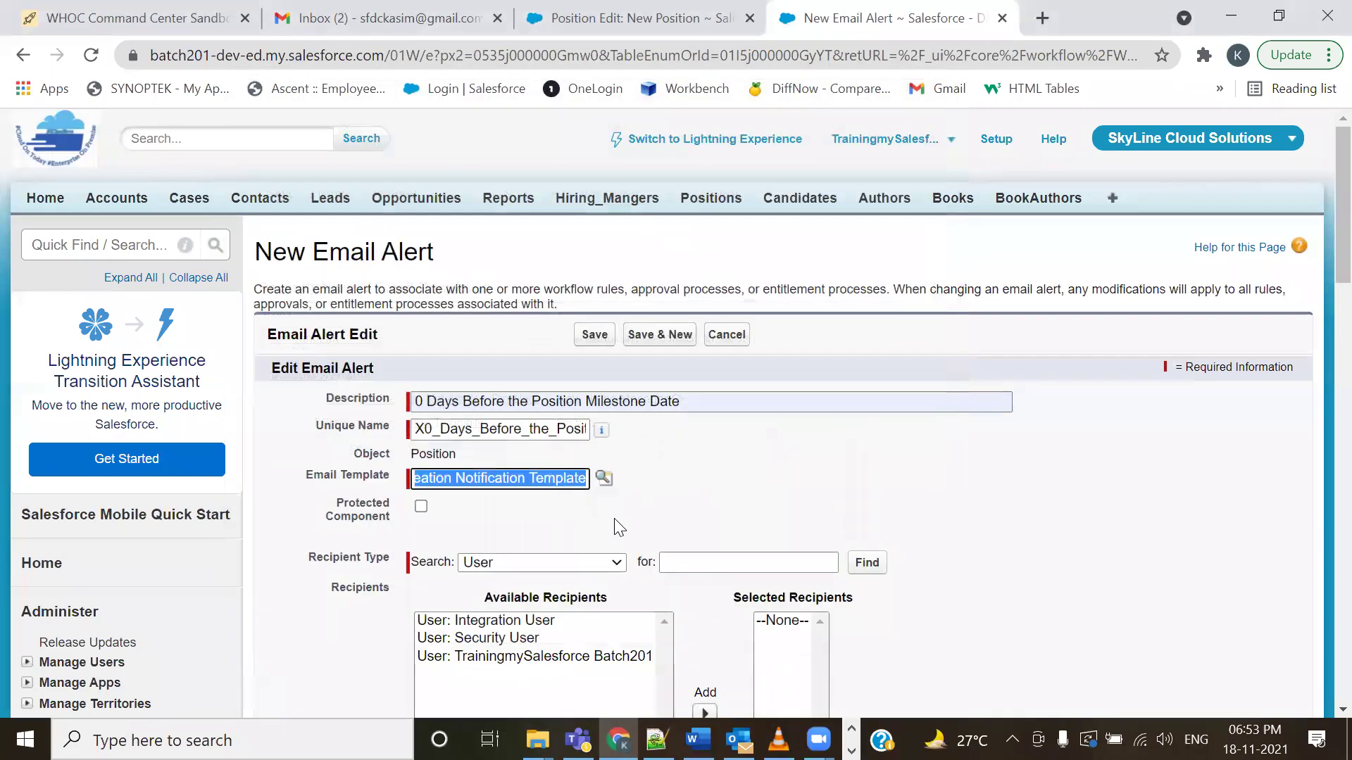
- Set the 0 Days After alert's recipient type to Email Field and add HR Email ID to its selected recipients
scroll(591, 525, down, 3)
click(581, 351)
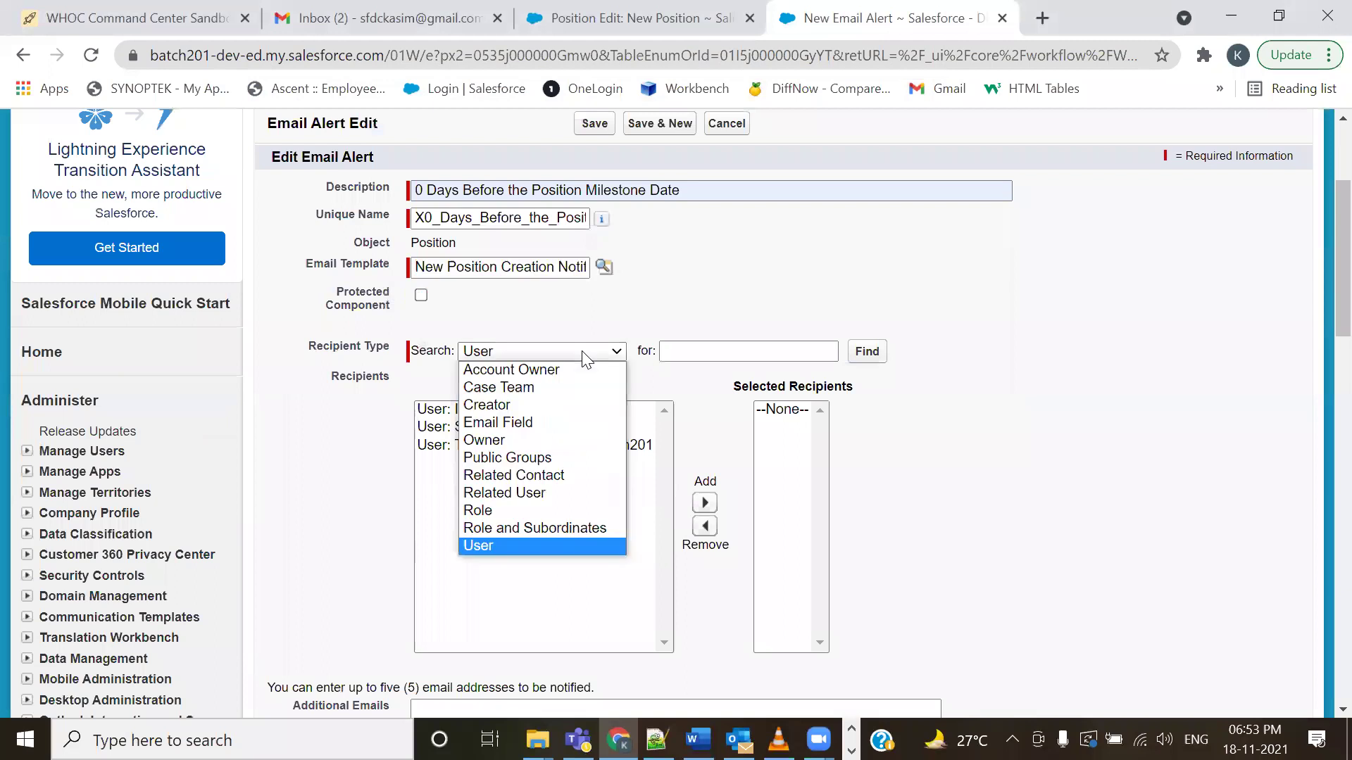
click(539, 423)
click(529, 412)
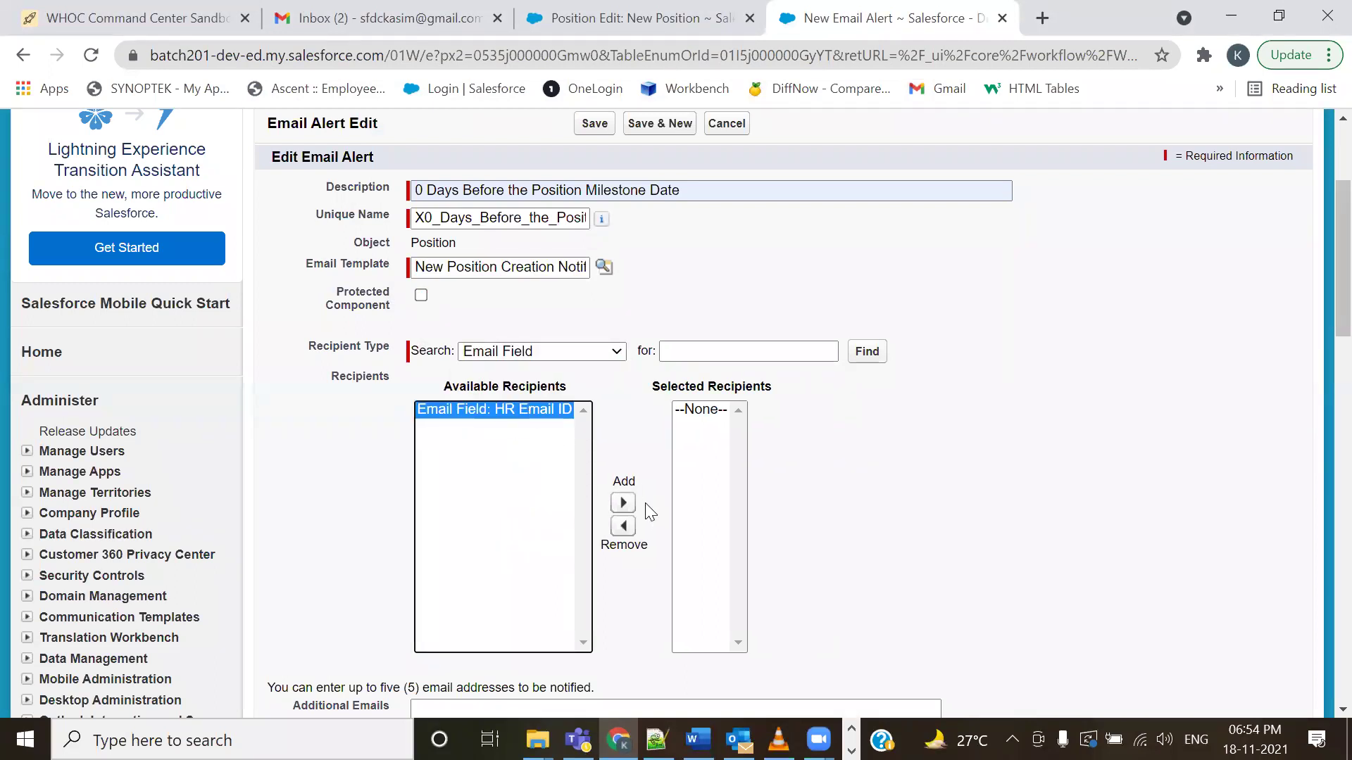
click(623, 503)
- Paste the copied email addresses into the 0 Days After alert's Additional Emails and save the alert
scroll(824, 517, down, 5)
click(625, 357)
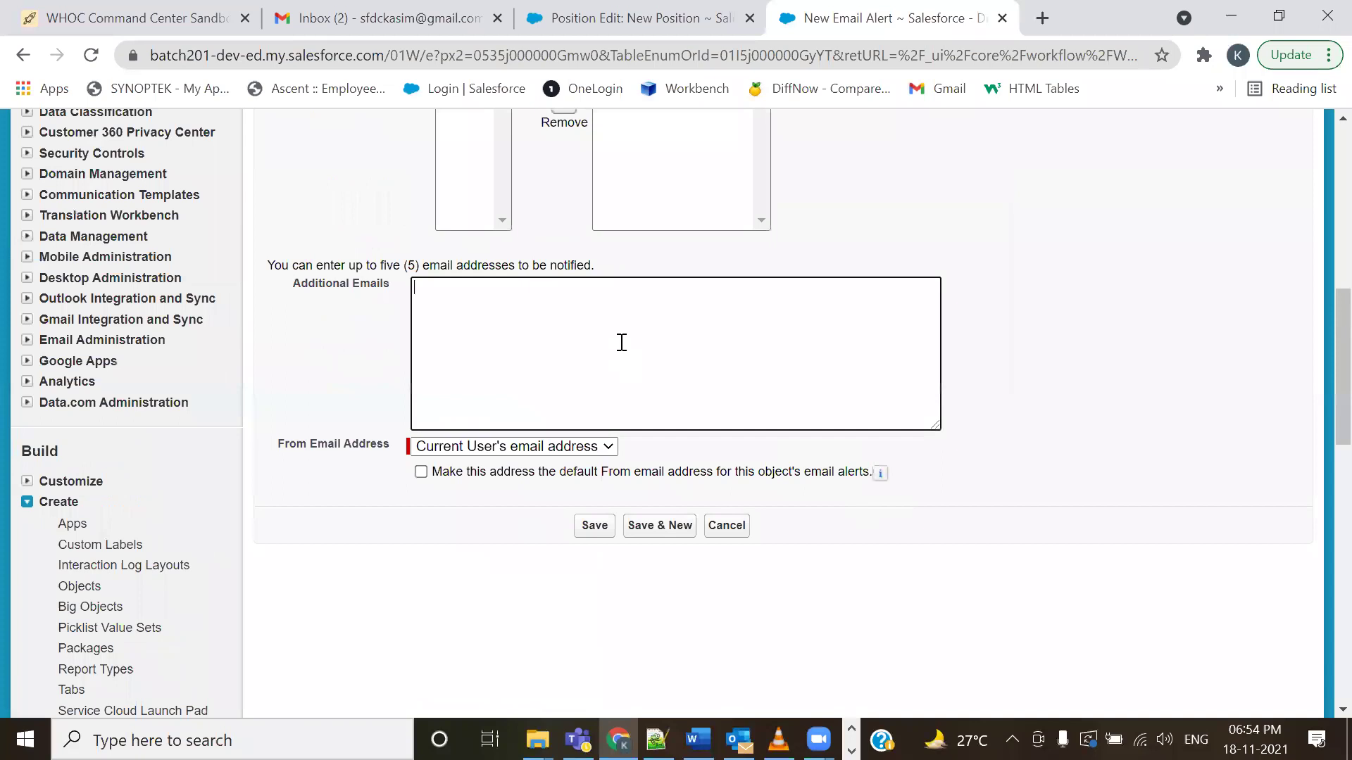
key(ctrl+v)
click(595, 525)
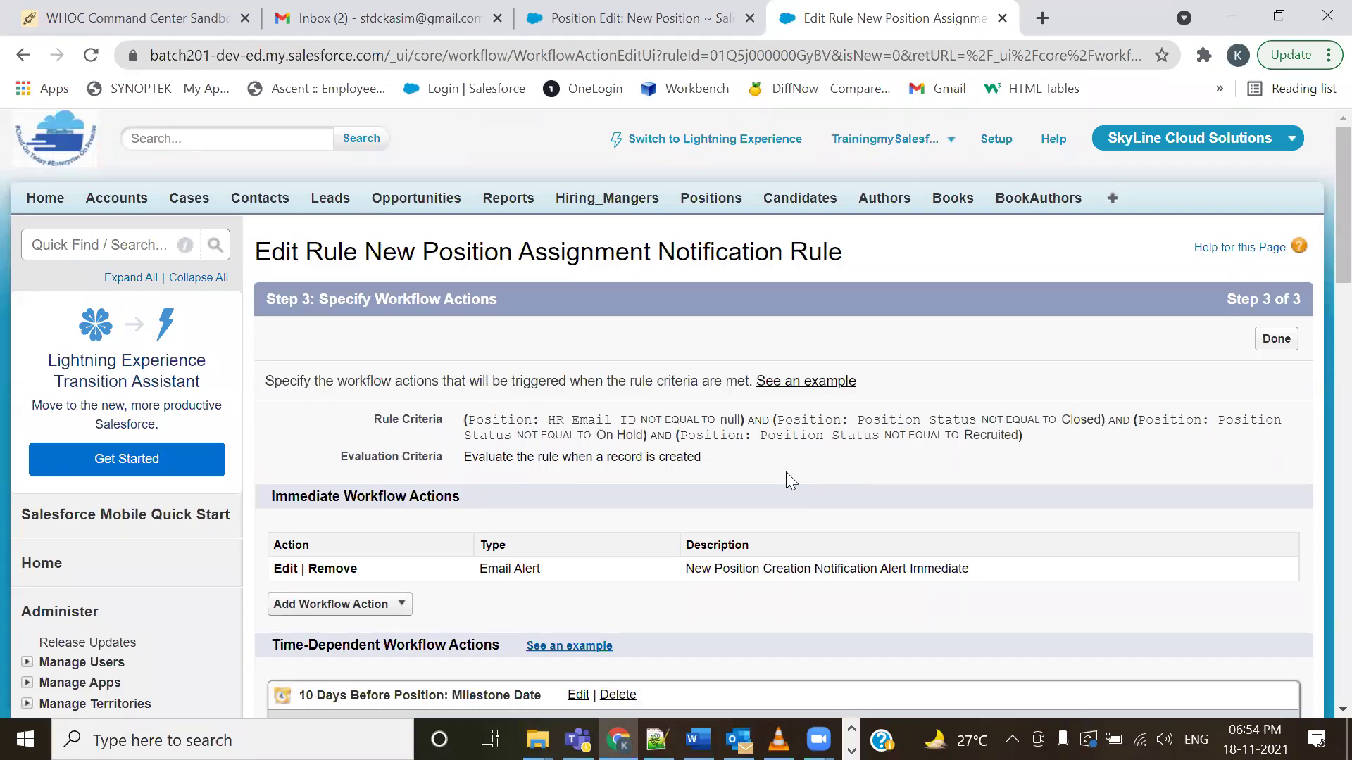
- Review the action type assigned to each Milestone Date time trigger of the workflow rule
scroll(785, 474, down, 7)
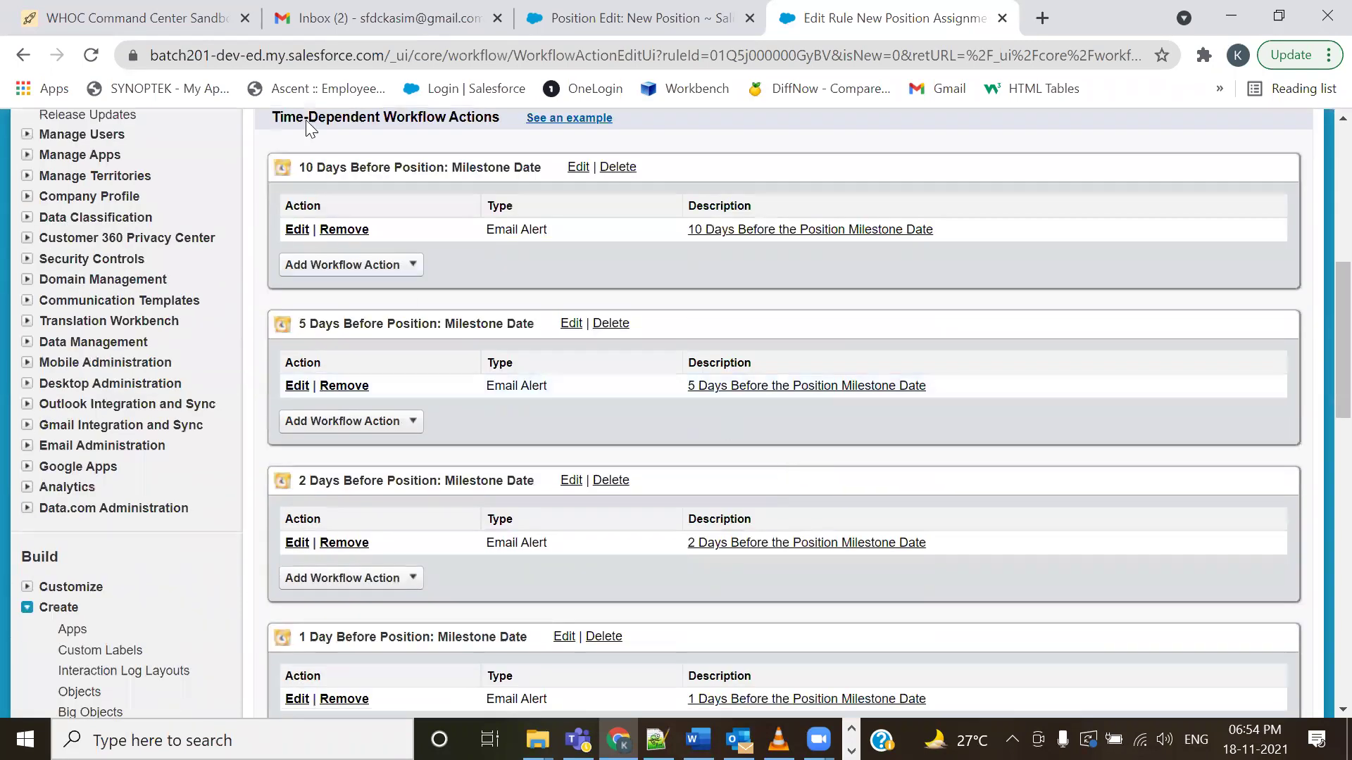
triple_click(508, 223)
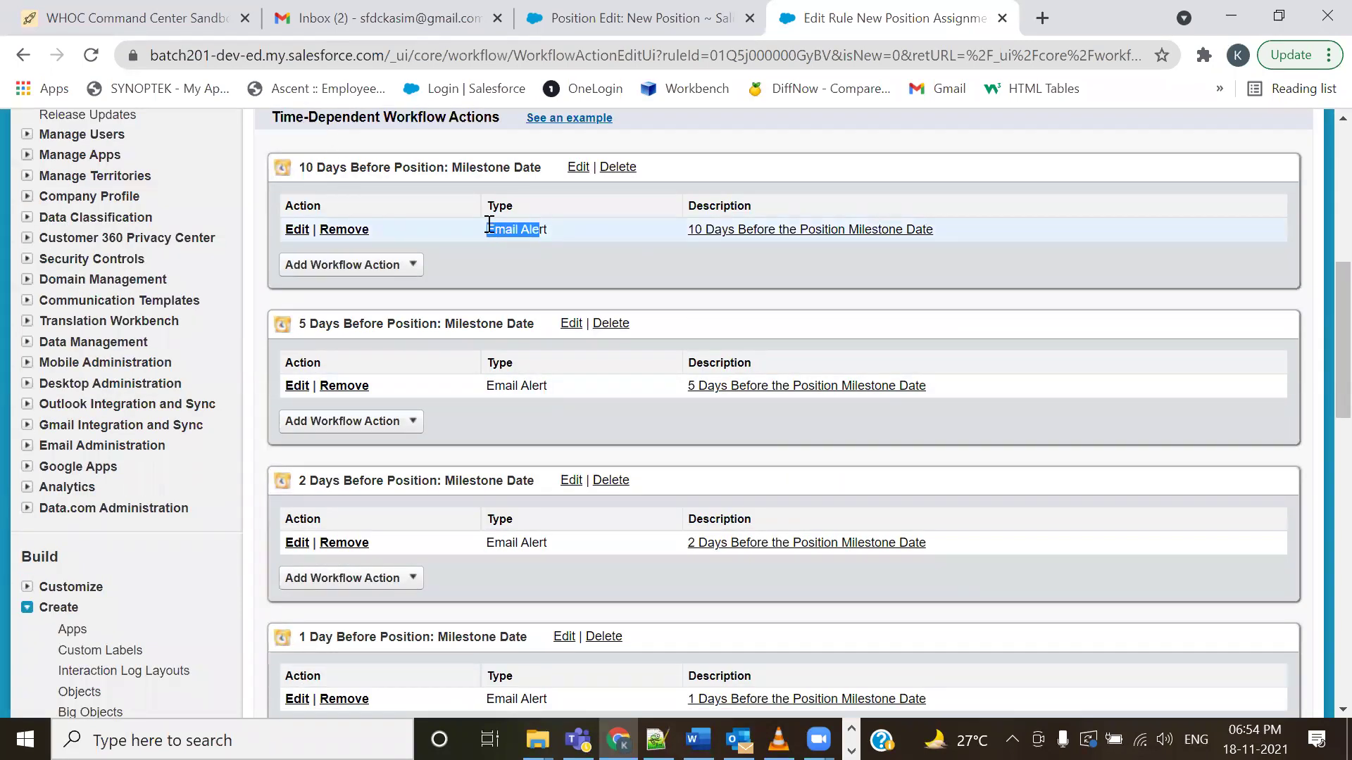
drag(547, 385, 494, 385)
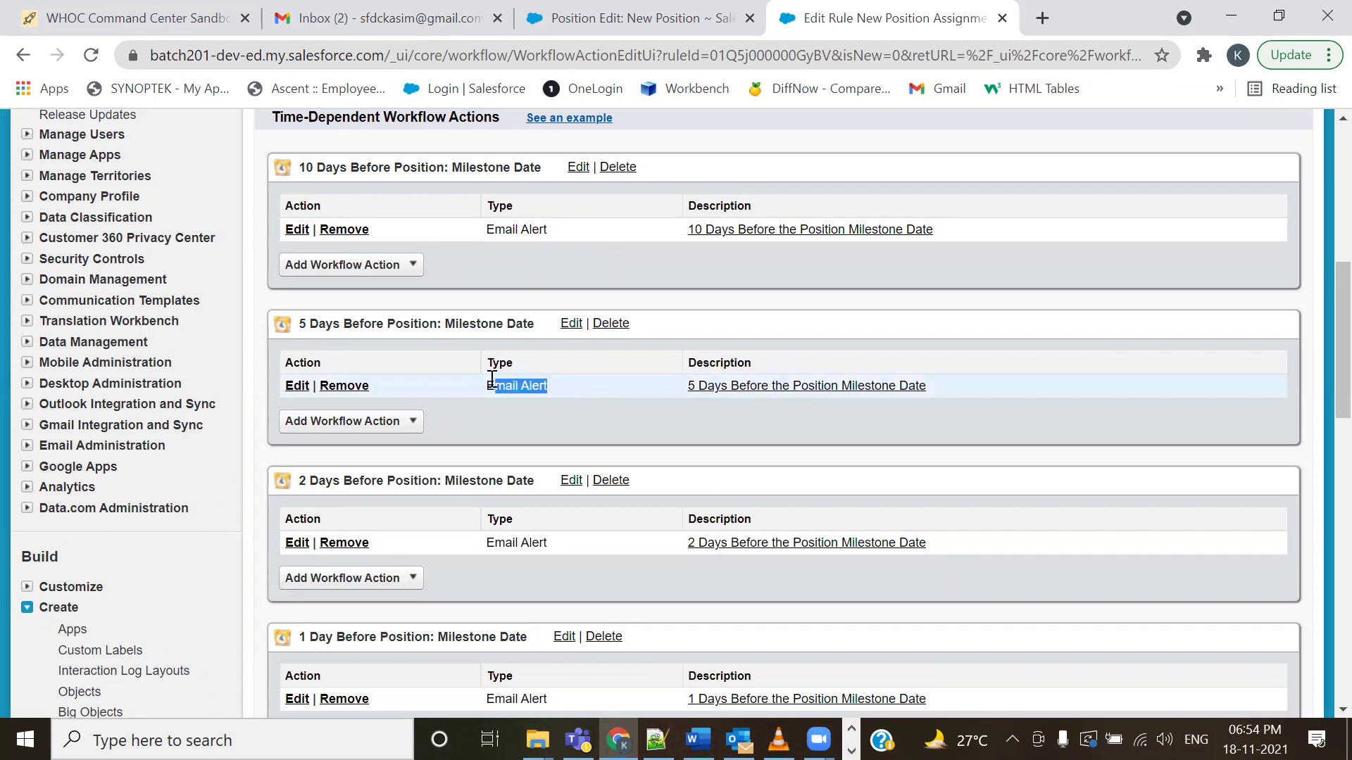
scroll(493, 380, down, 3)
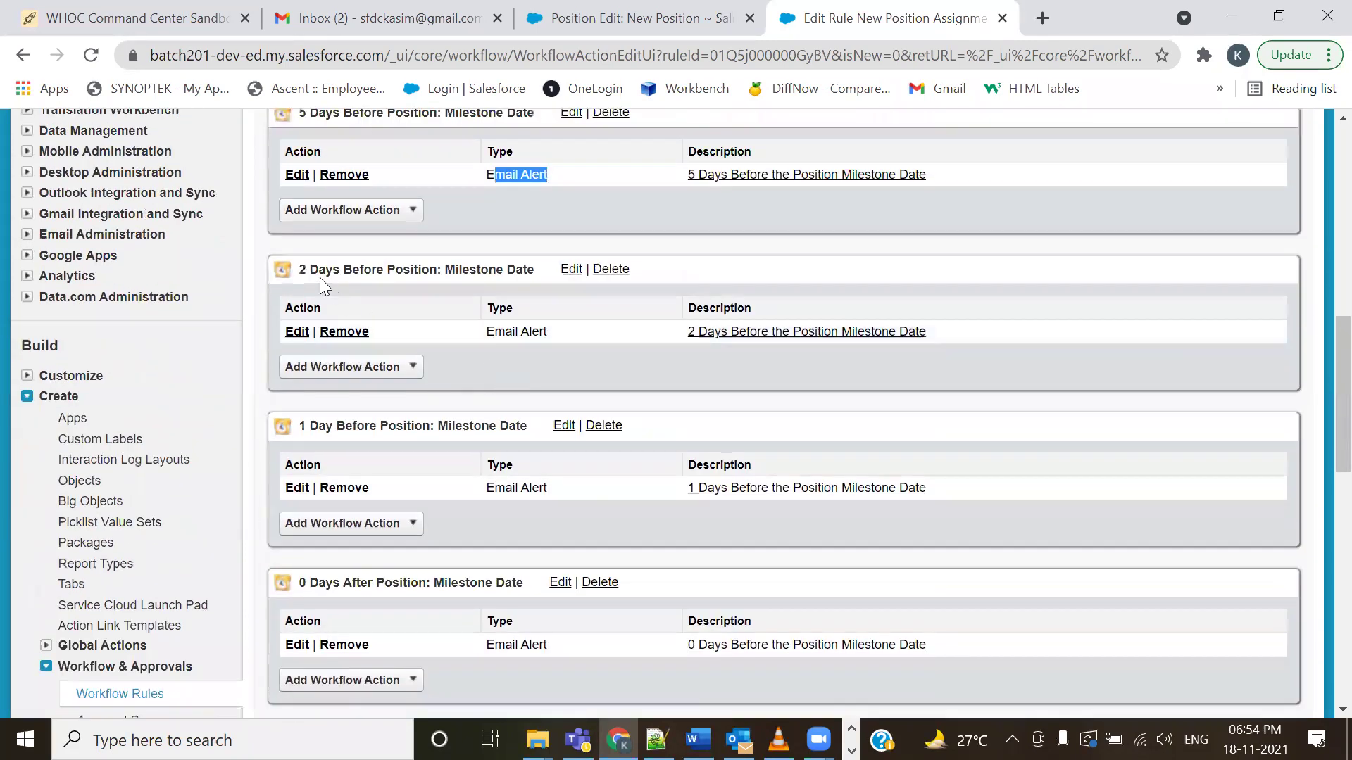
drag(543, 332, 476, 350)
scroll(398, 392, down, 5)
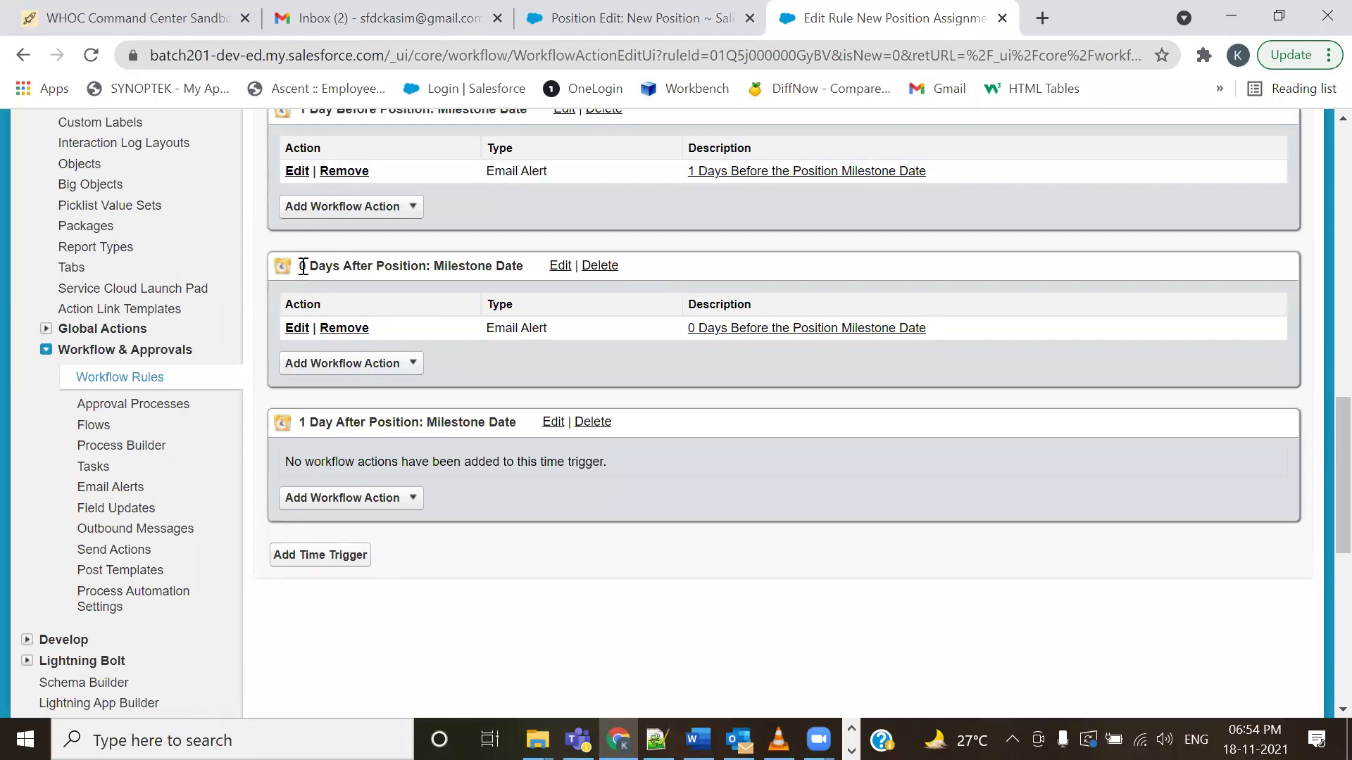
drag(548, 328, 487, 325)
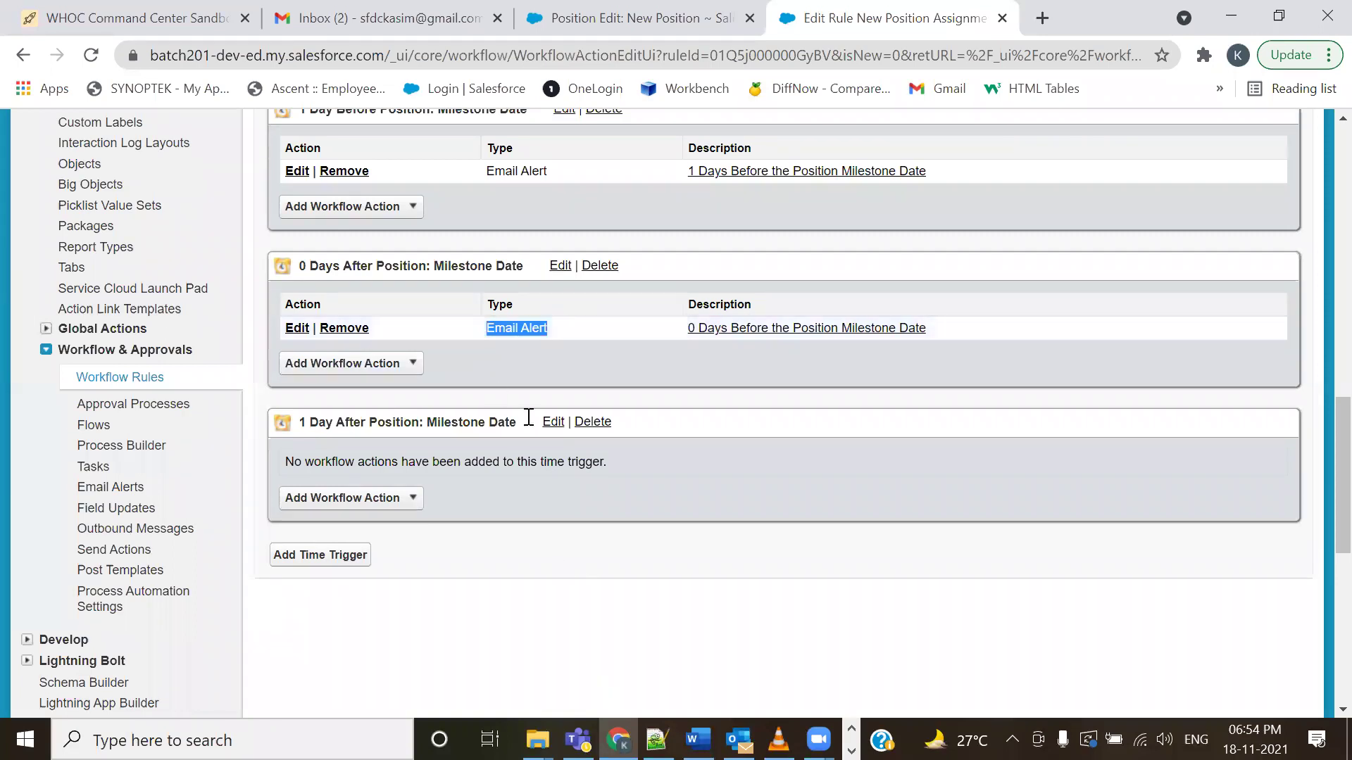
- Switch to the 201-Admin.txt notes in Notepad++ and check the action required 1 day after the Position Milestone Date
key(alt+Tab)
scroll(576, 451, down, 8)
scroll(574, 453, down, 9)
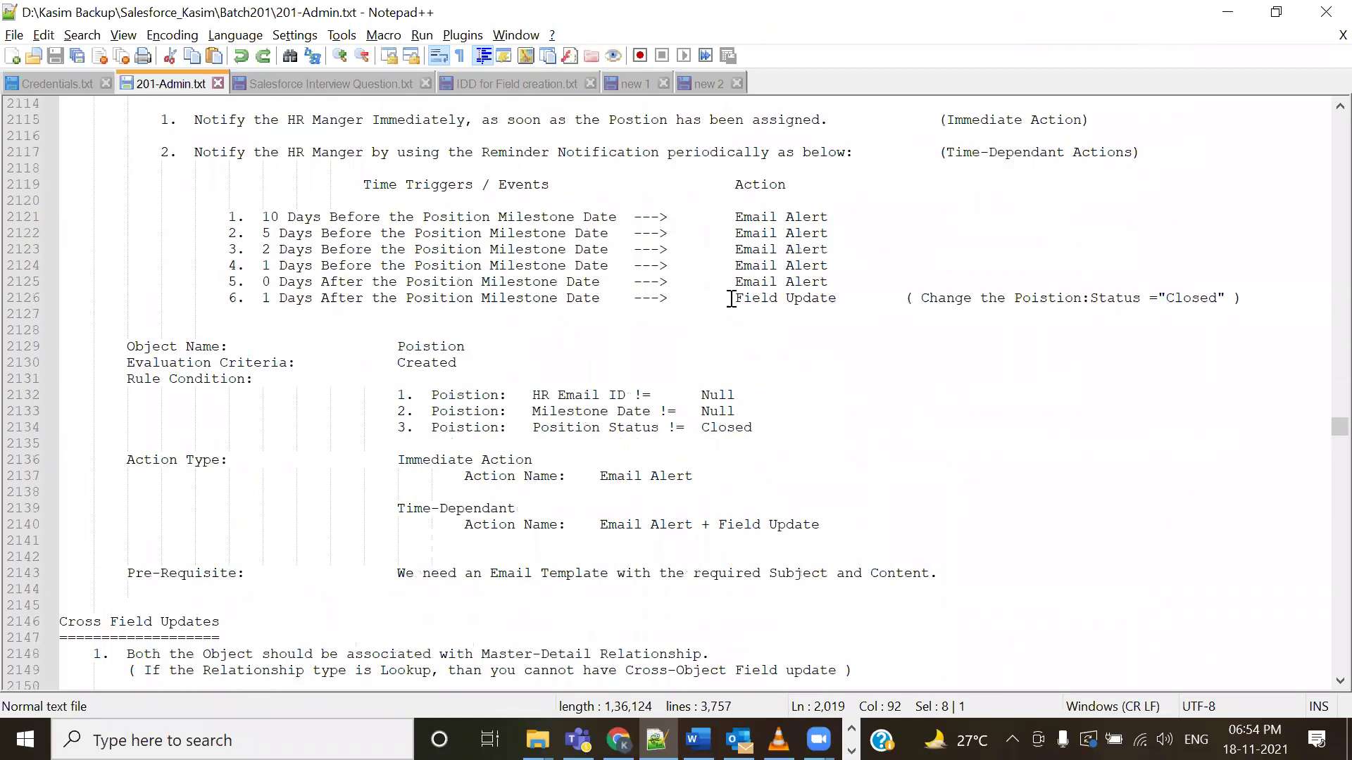
drag(734, 299, 840, 302)
click(834, 395)
drag(732, 298, 846, 299)
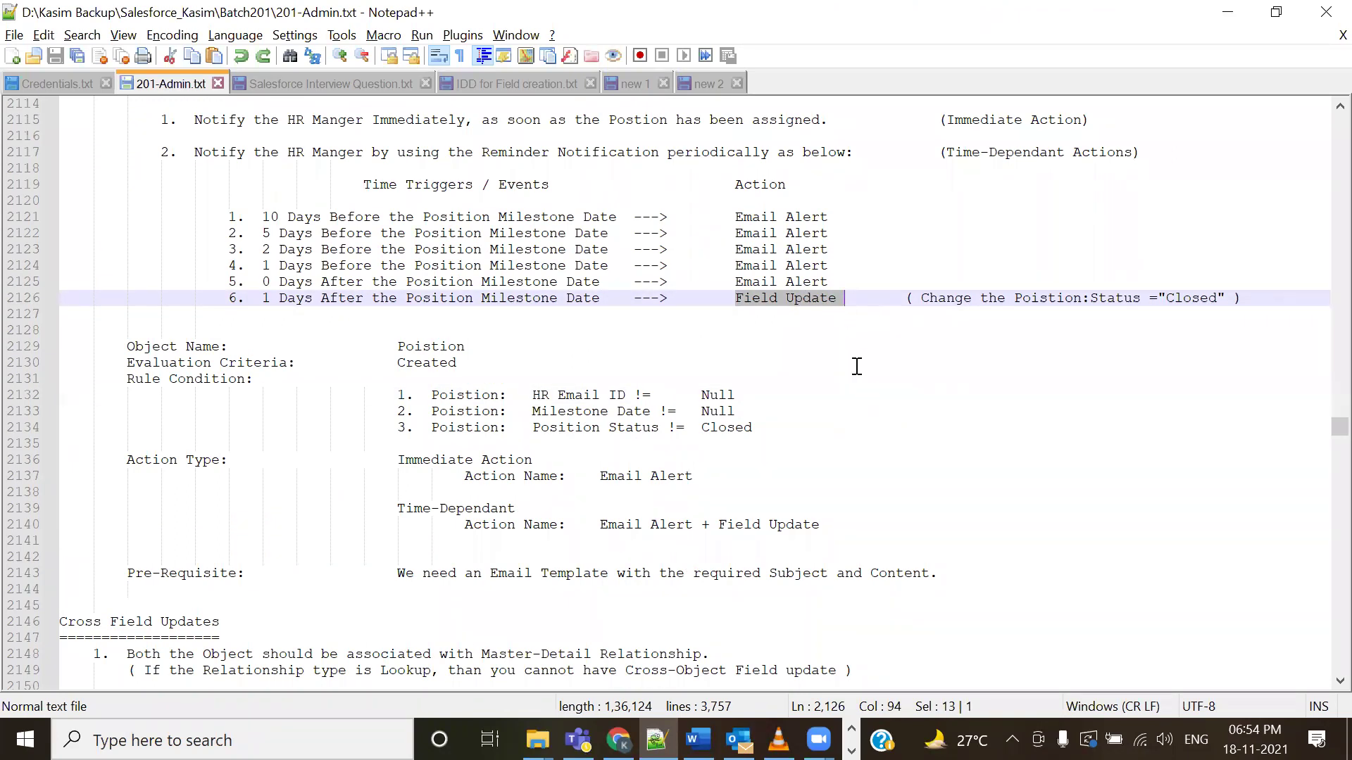
double_click(1119, 299)
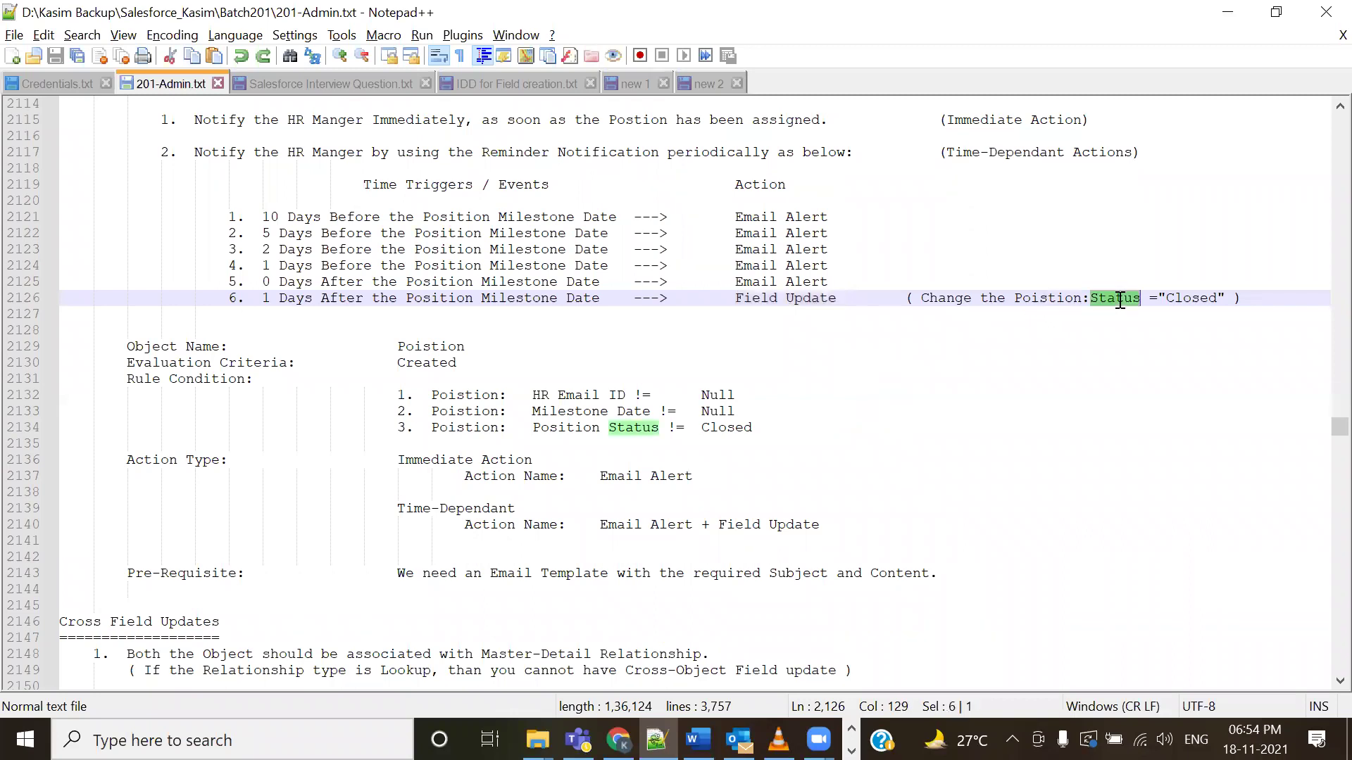
double_click(1190, 298)
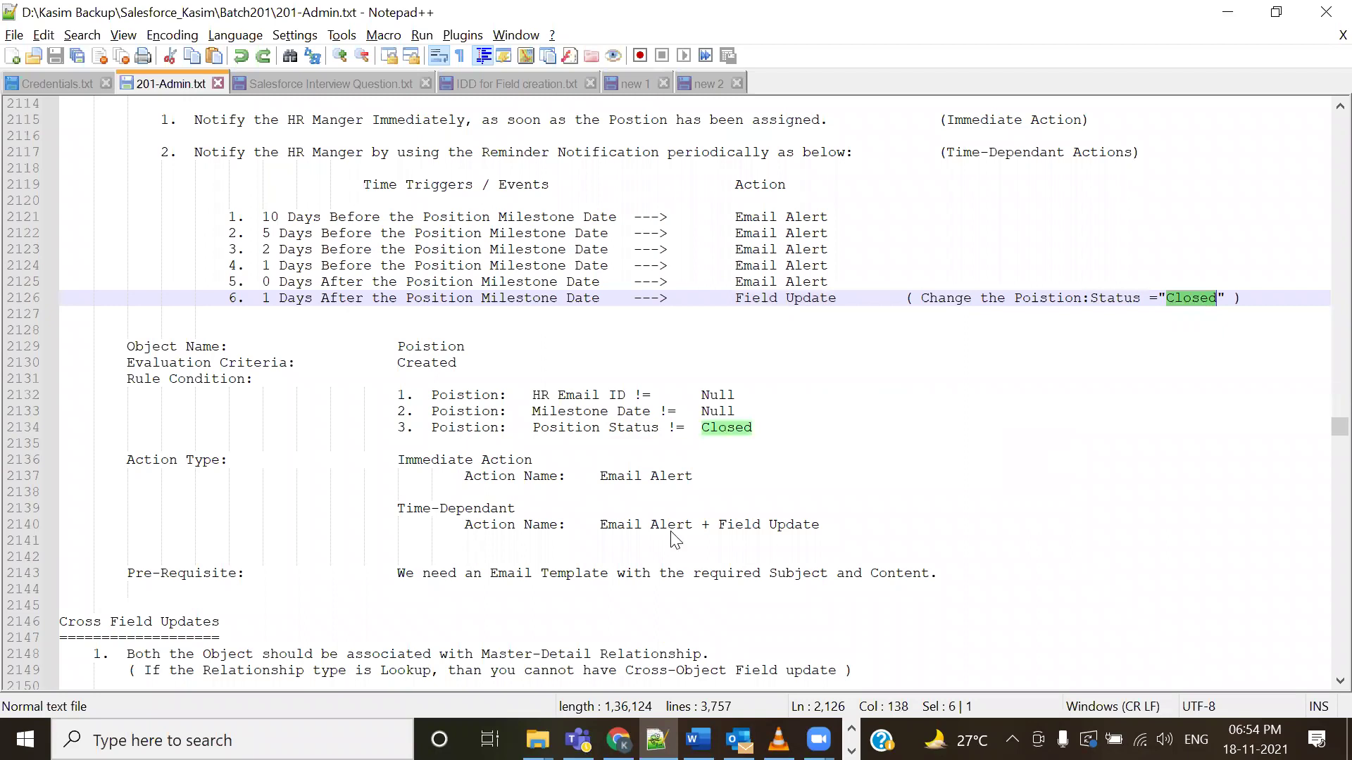
- Return to Salesforce in Chrome and start a field update for the 1 Day After trigger, named Update Position Status Value with matching unique name
key(alt+Tab)
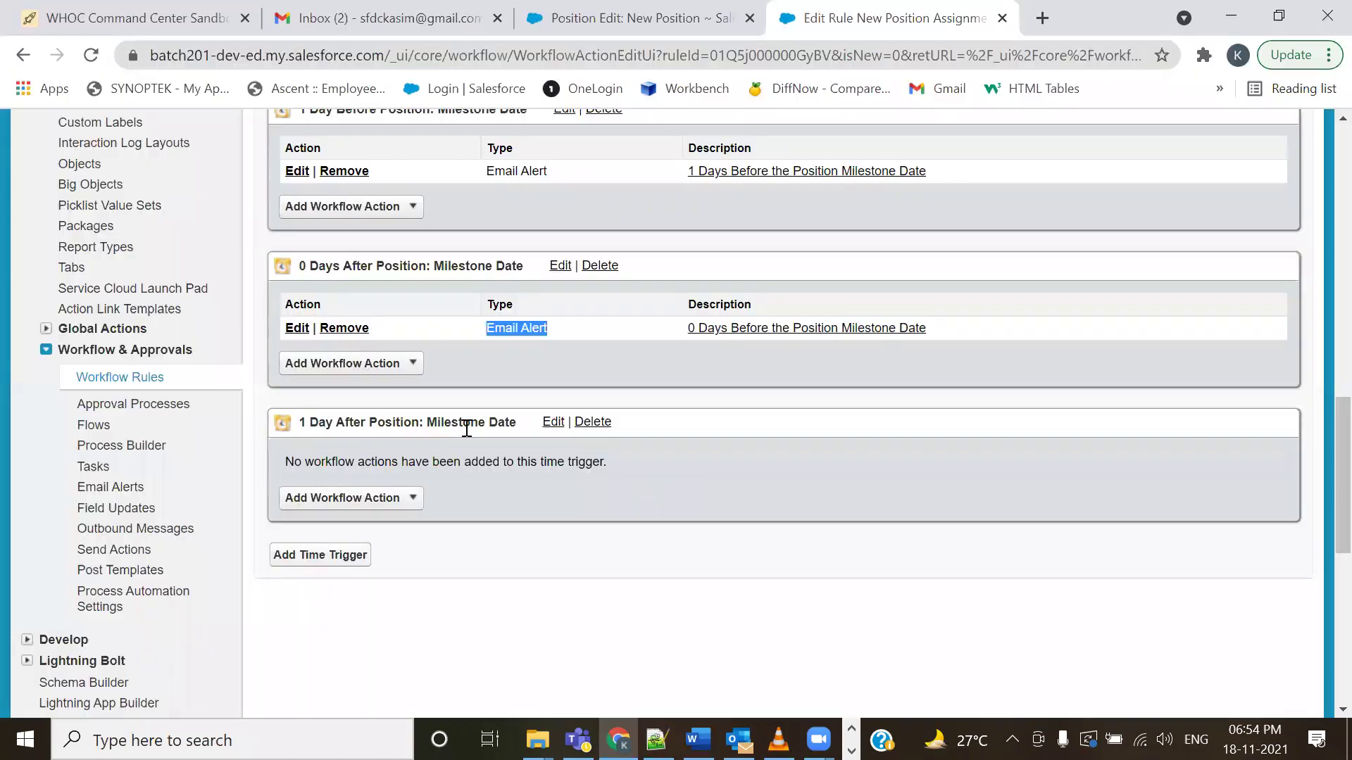
click(414, 498)
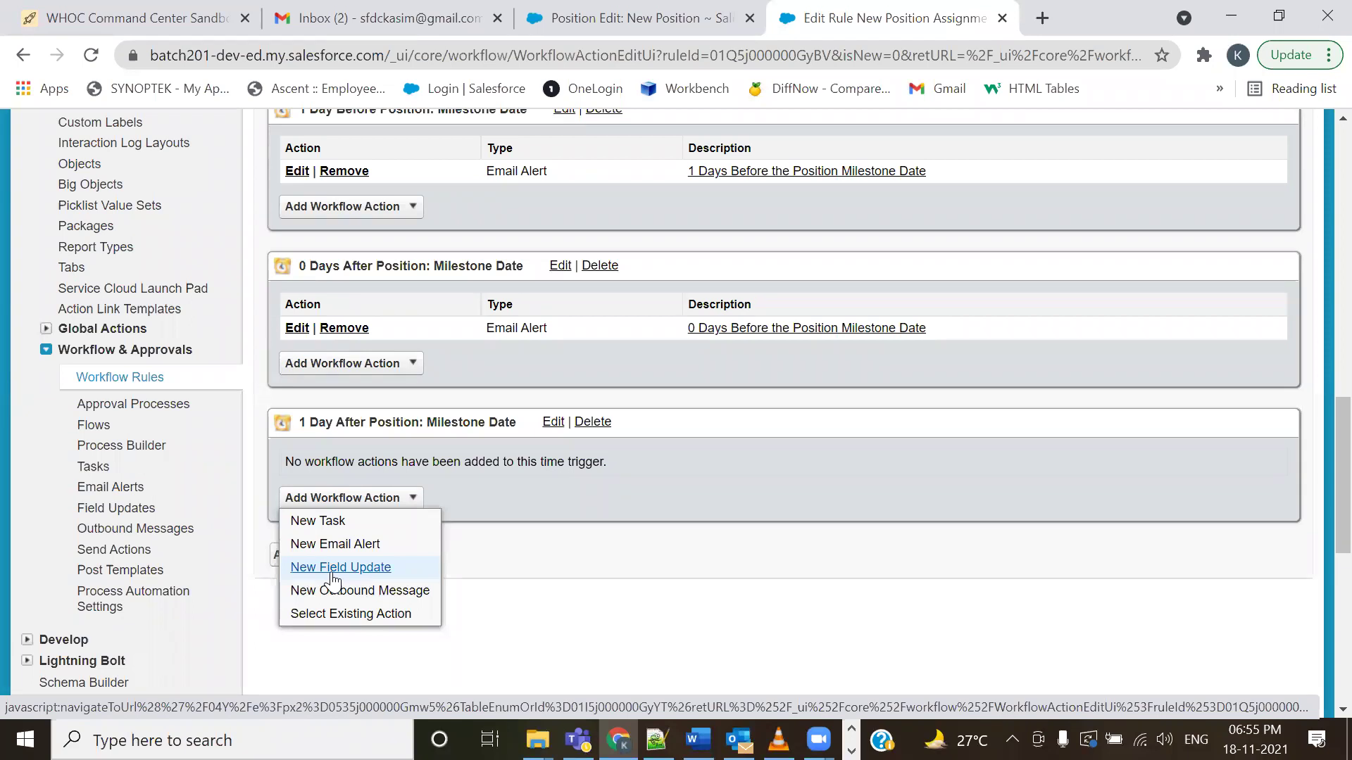
click(333, 574)
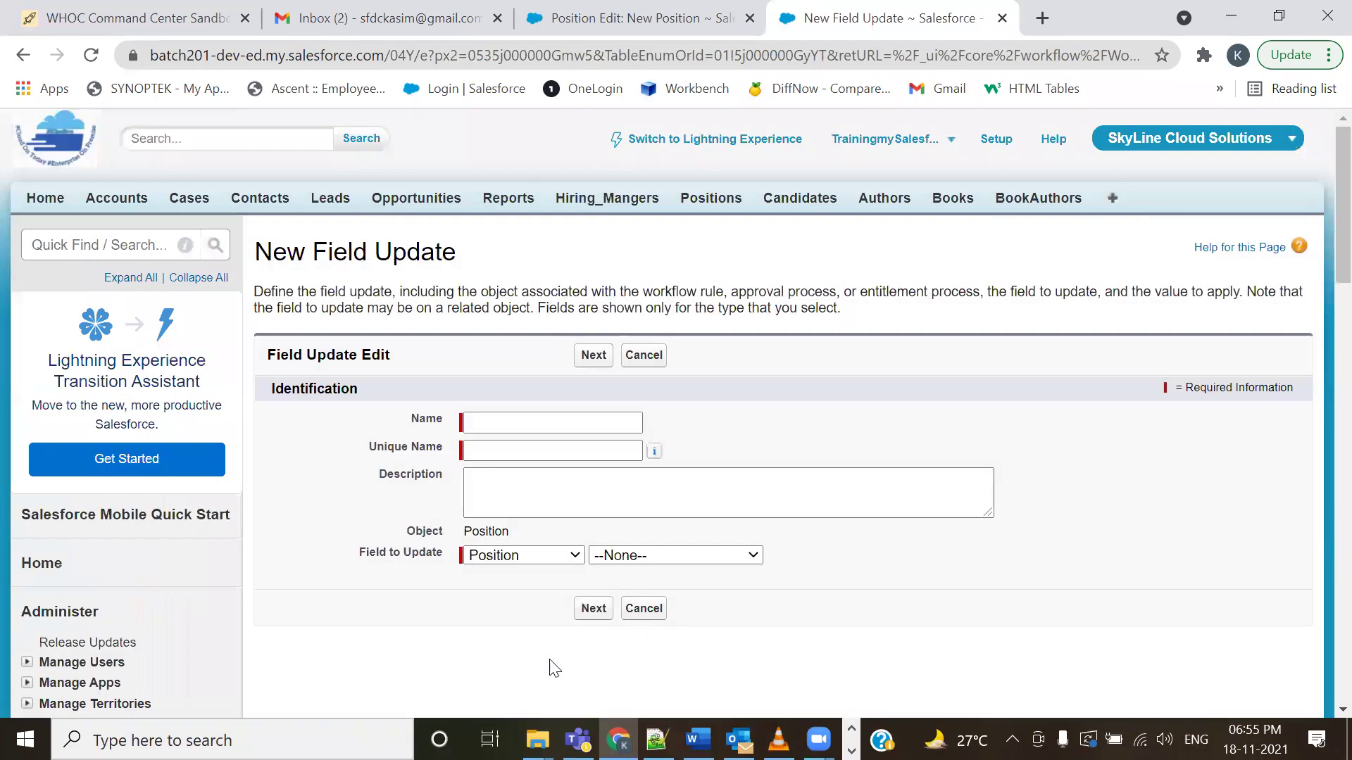
click(547, 420)
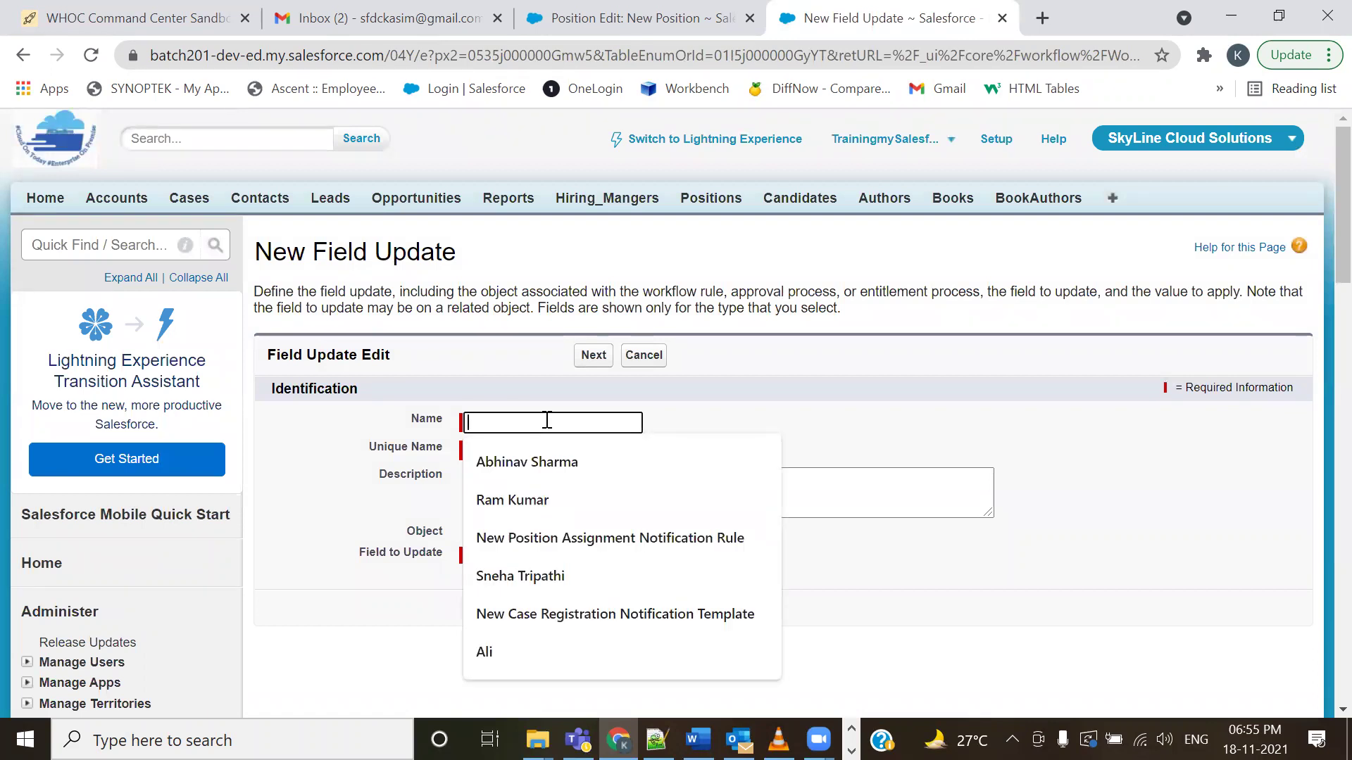
text(U)
key(Down)
key(Down)
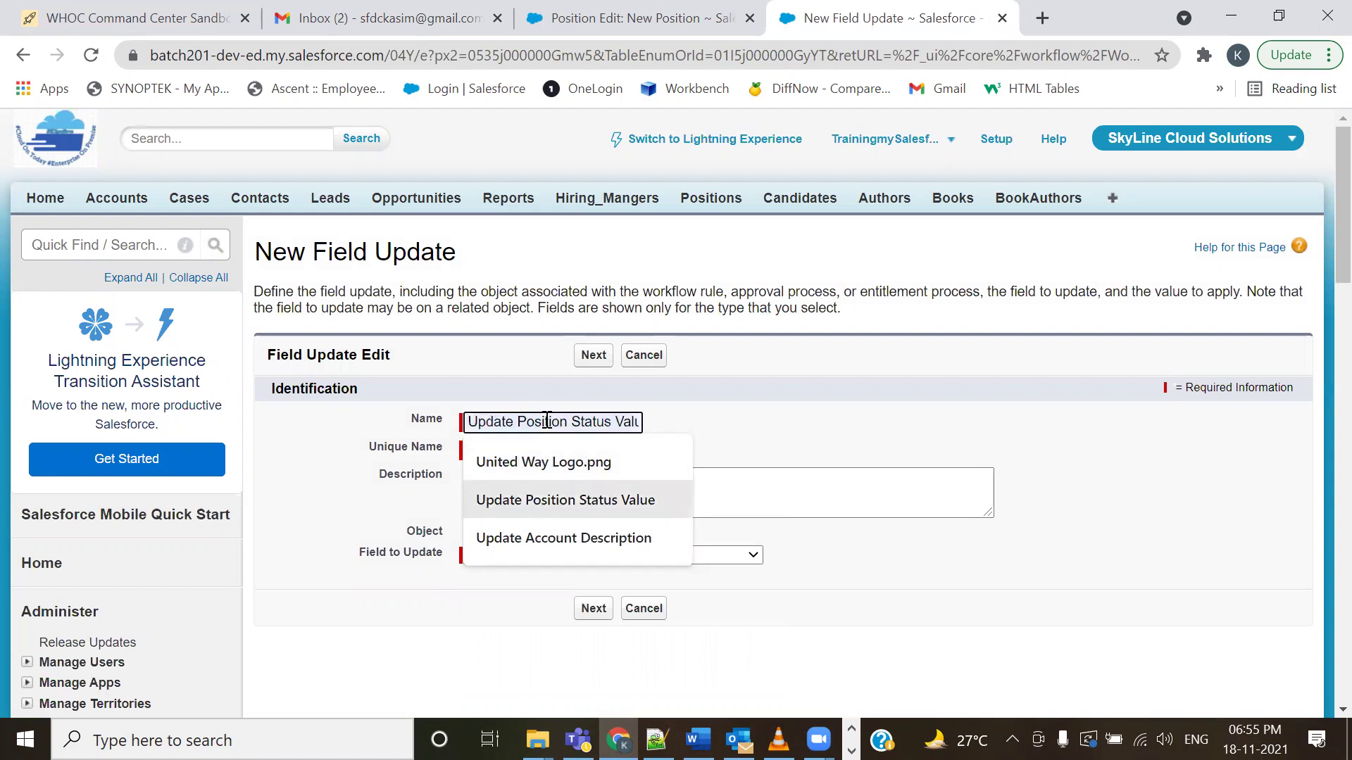
key(Return)
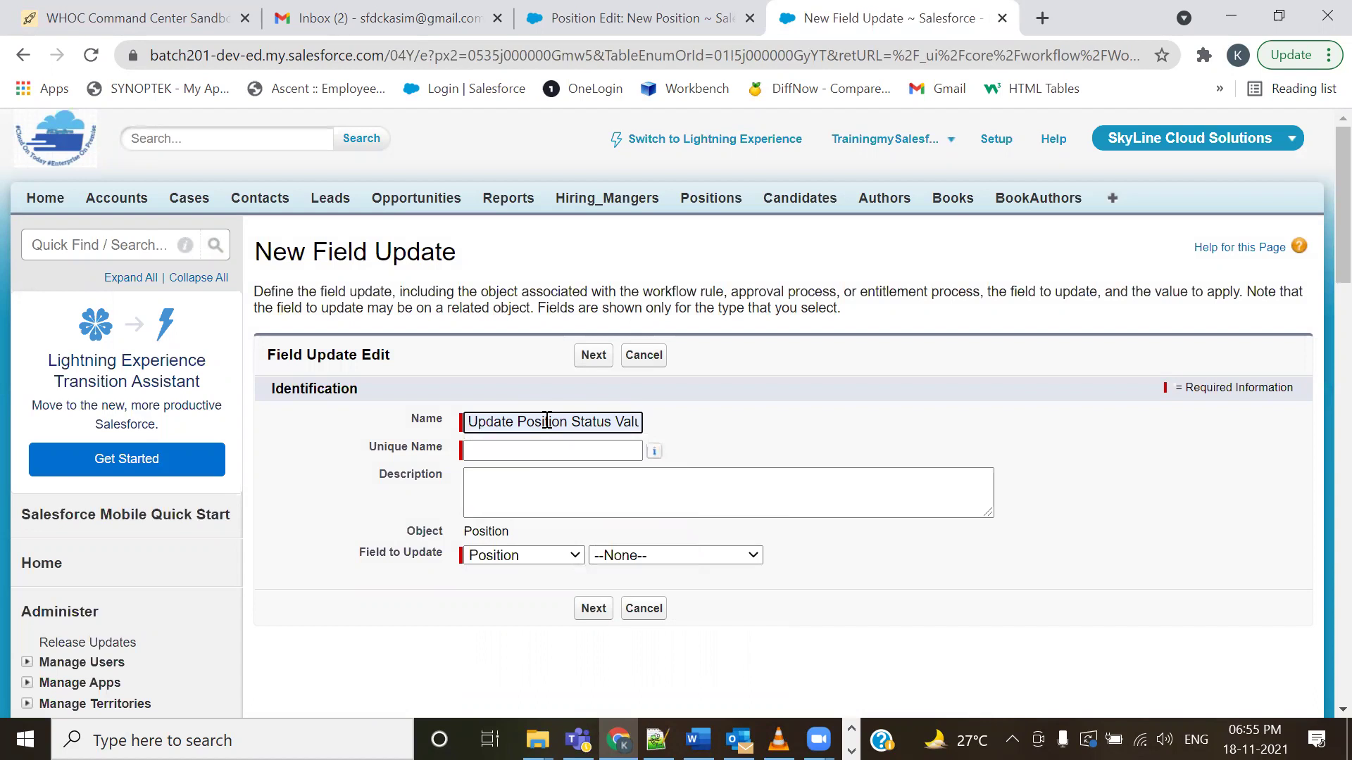
key(Tab)
- Copy the field update's name into its Description
click(547, 421)
key(ctrl+a)
key(ctrl+c)
click(552, 477)
key(ctrl+v)
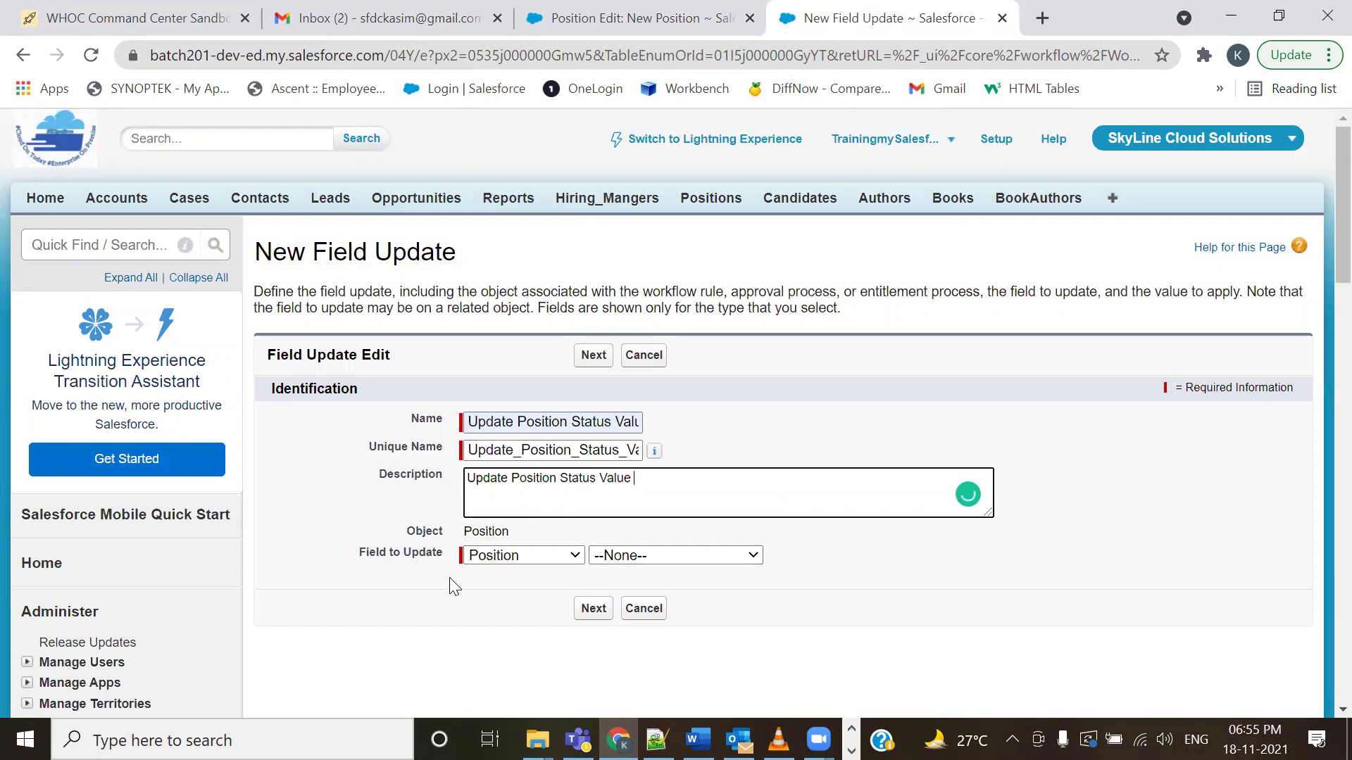
- Review the object choices available for the field update's Field to Update setting
drag(359, 552, 441, 554)
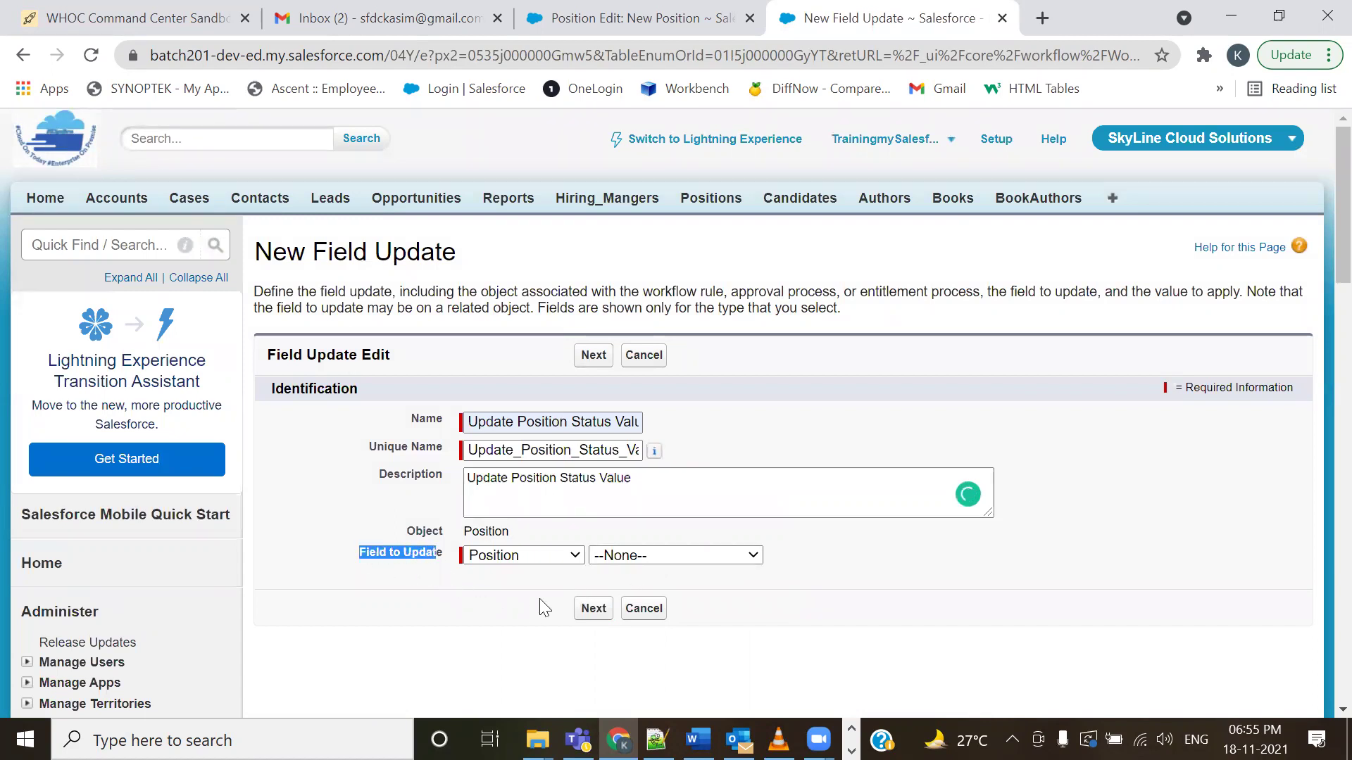
click(481, 588)
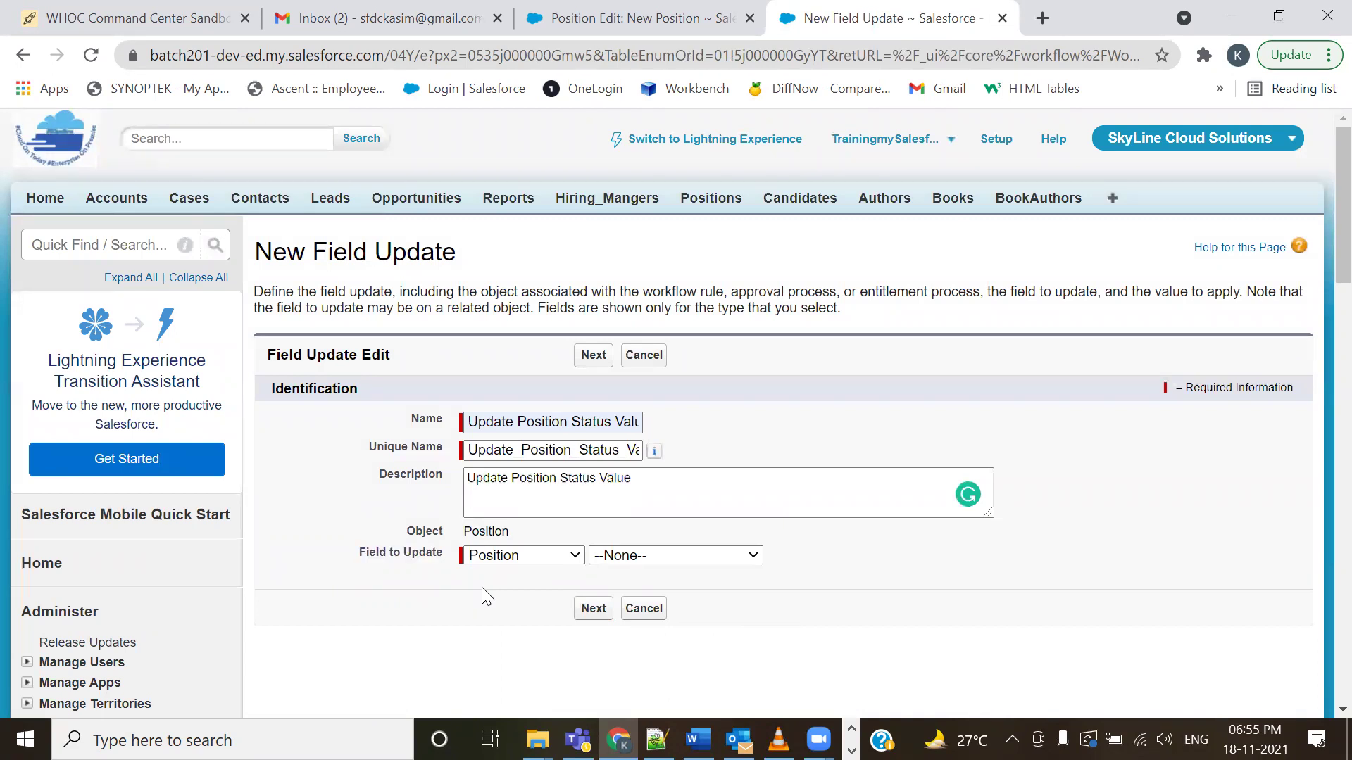
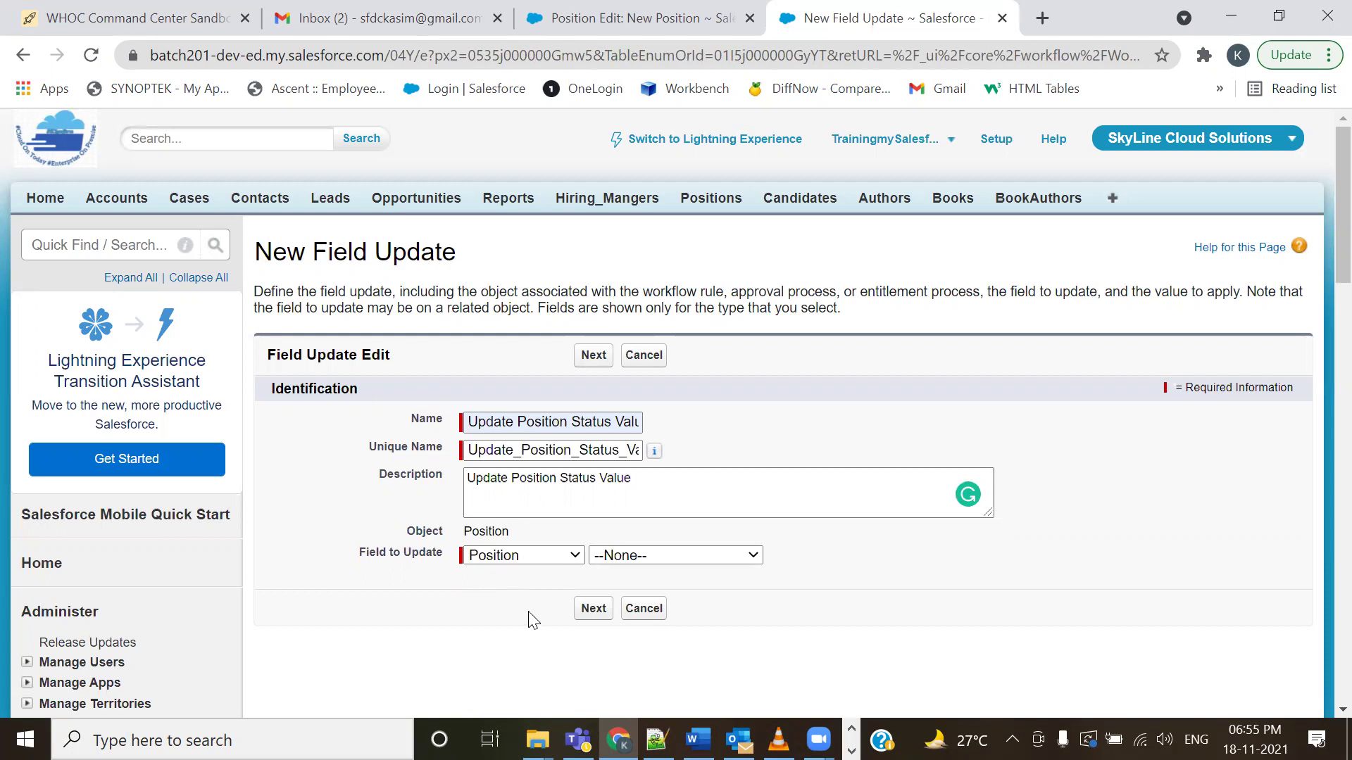
click(535, 561)
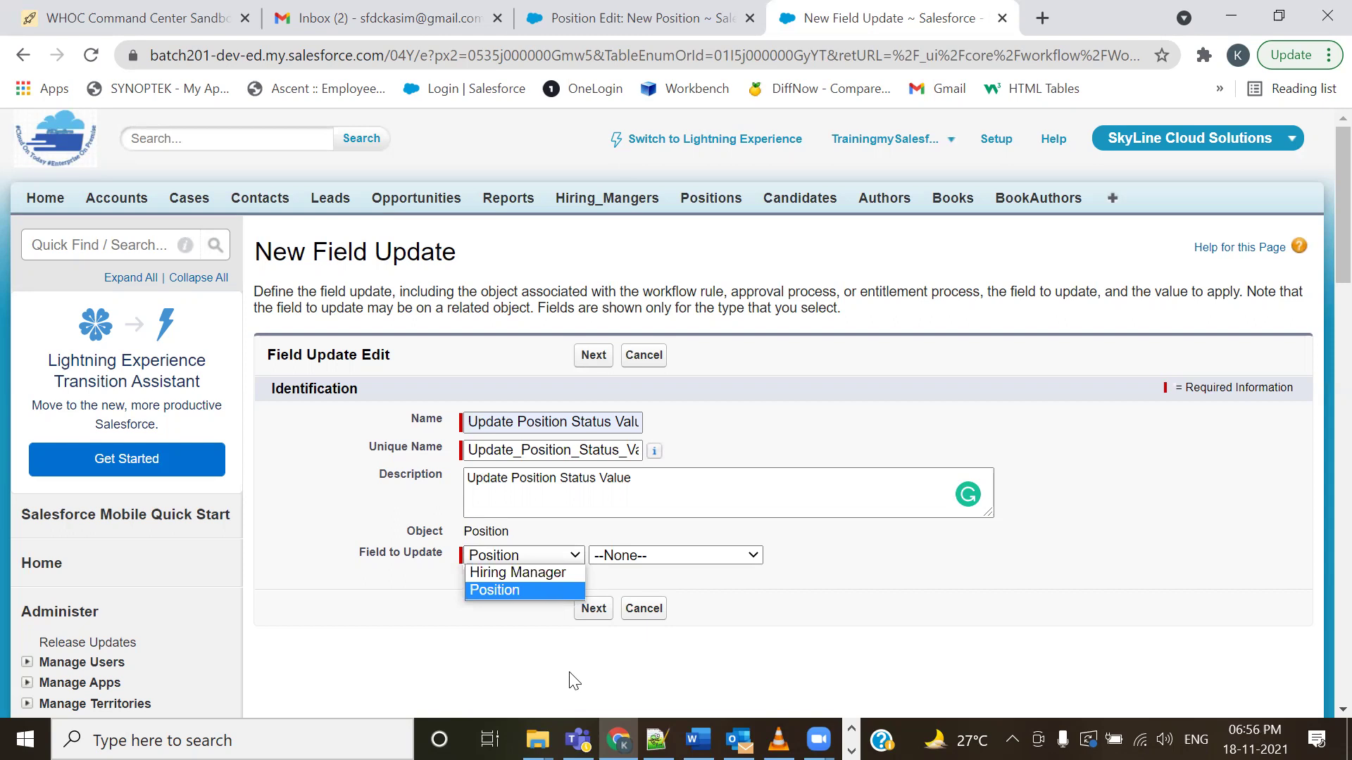
- Switch to the 201-Admin.txt notes in Notepad++ and find the Cross Field Updates section
key(alt+Tab)
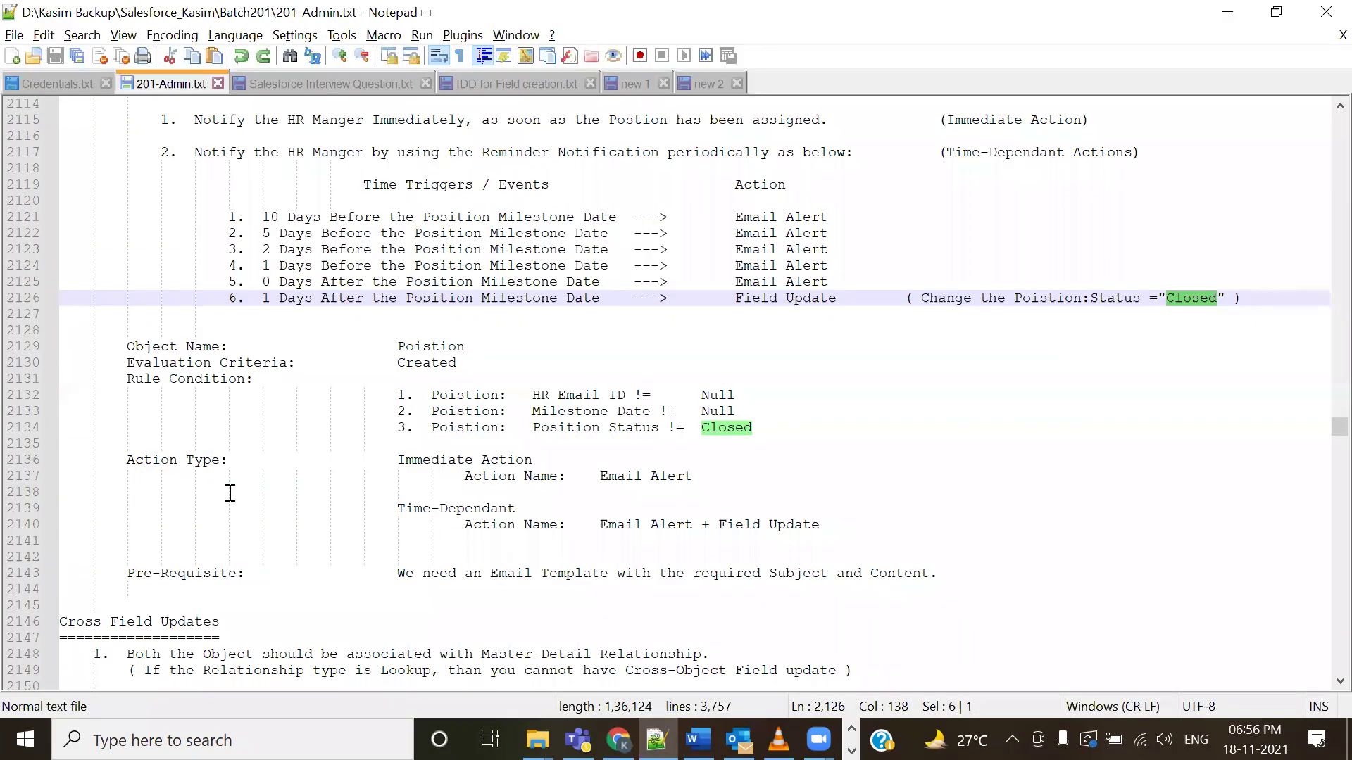
scroll(235, 489, up, 6)
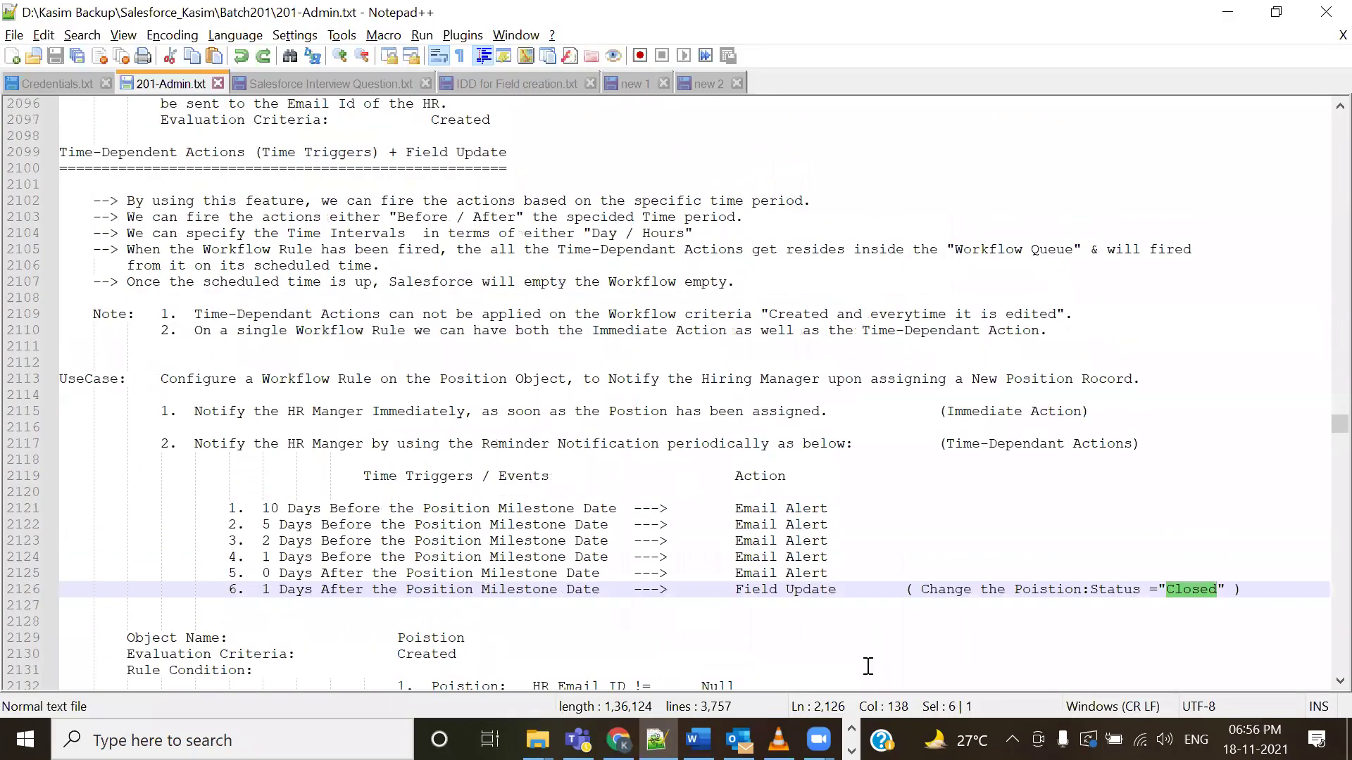
scroll(369, 480, up, 6)
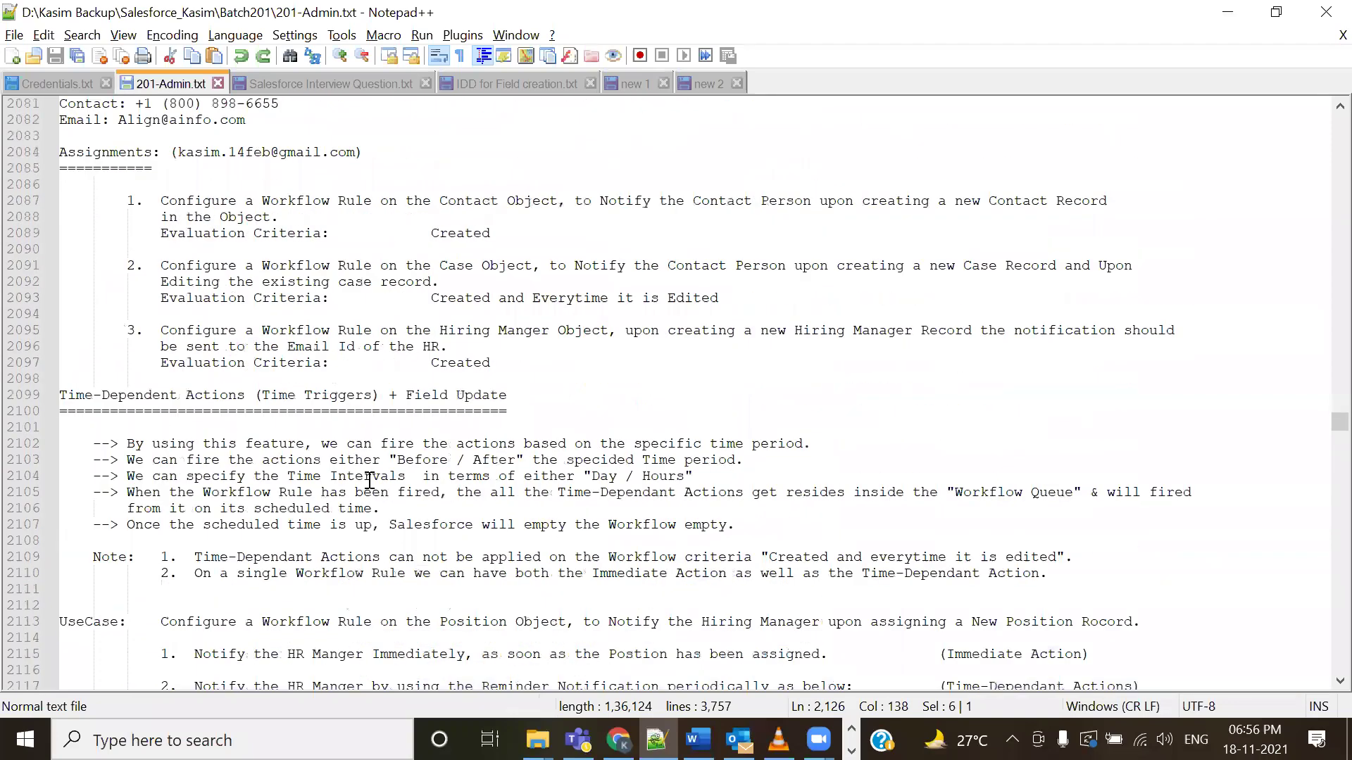
scroll(369, 480, down, 9)
scroll(369, 480, down, 11)
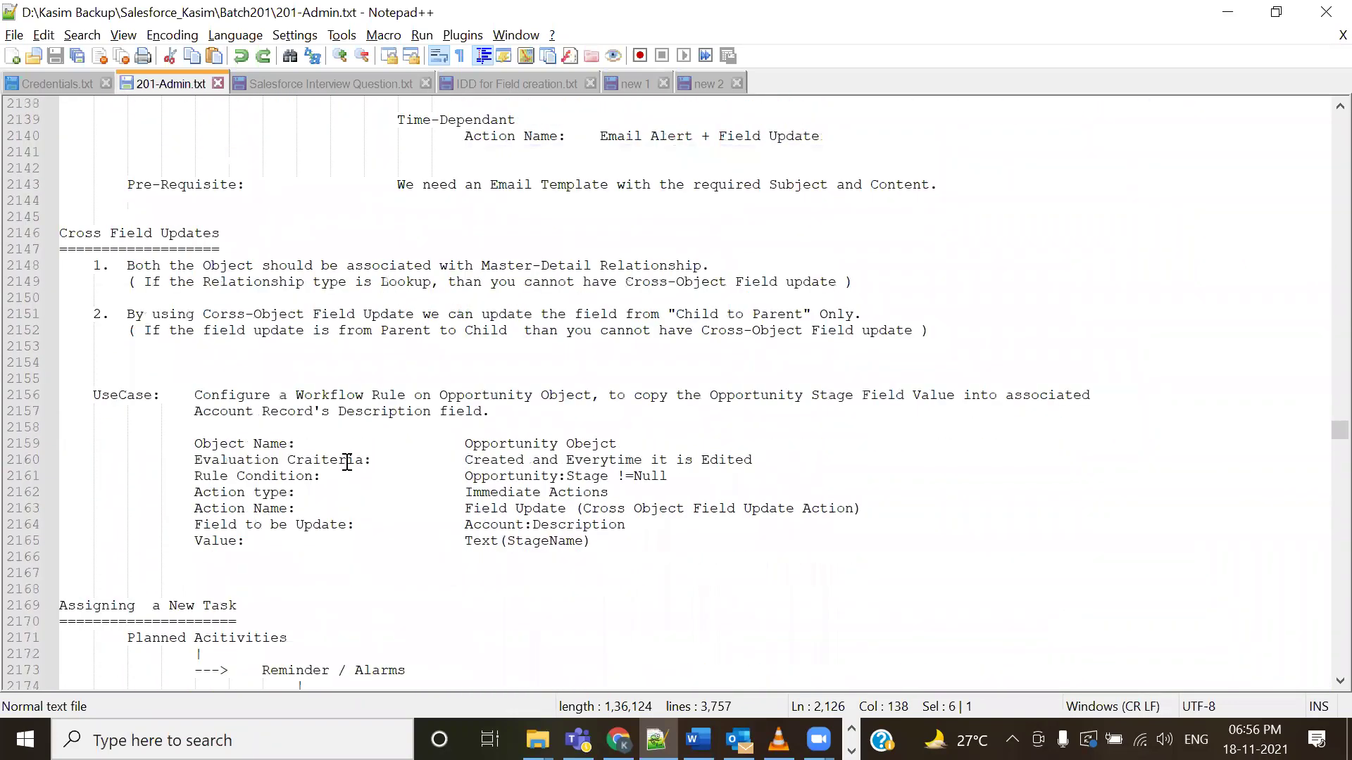
click(219, 233)
drag(183, 230, 61, 223)
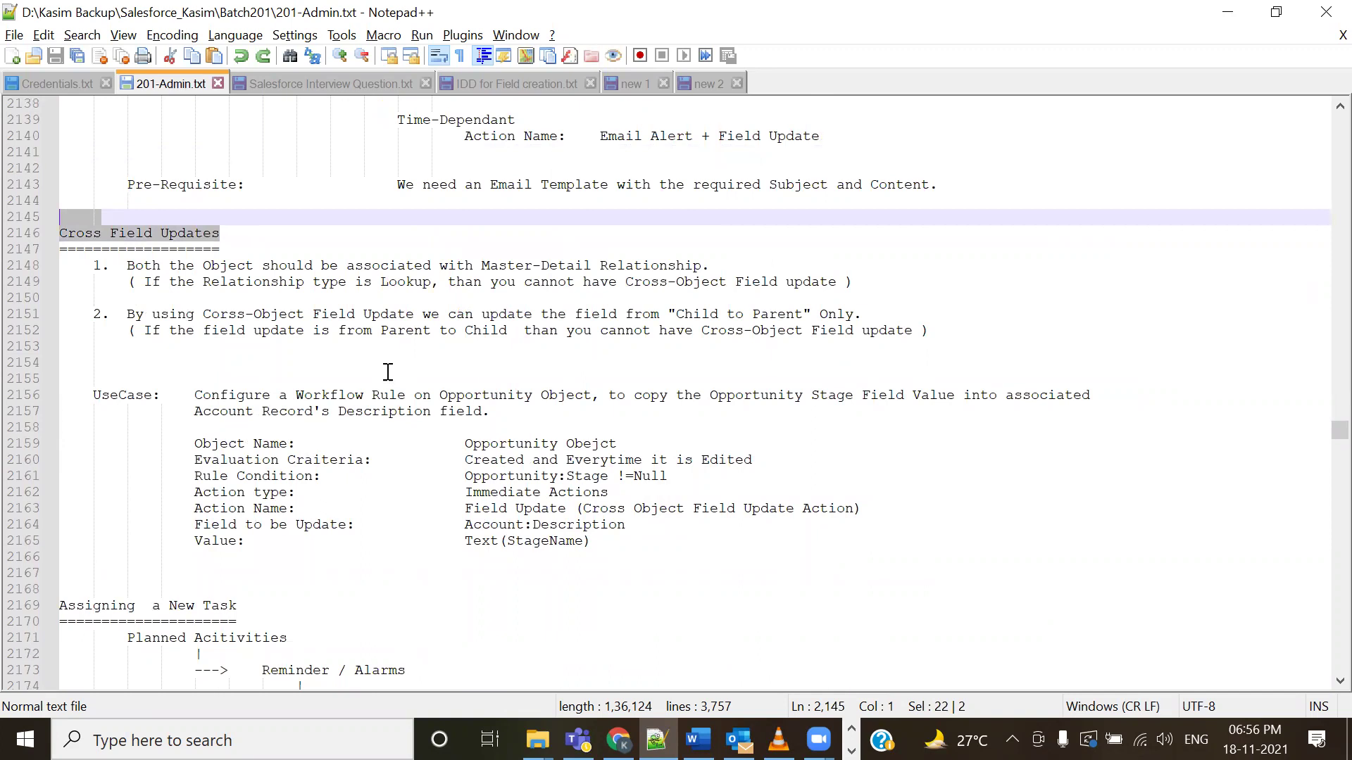
- Return to Salesforce in Chrome and choose Position as the object of the field to update
key(alt+Tab)
click(496, 558)
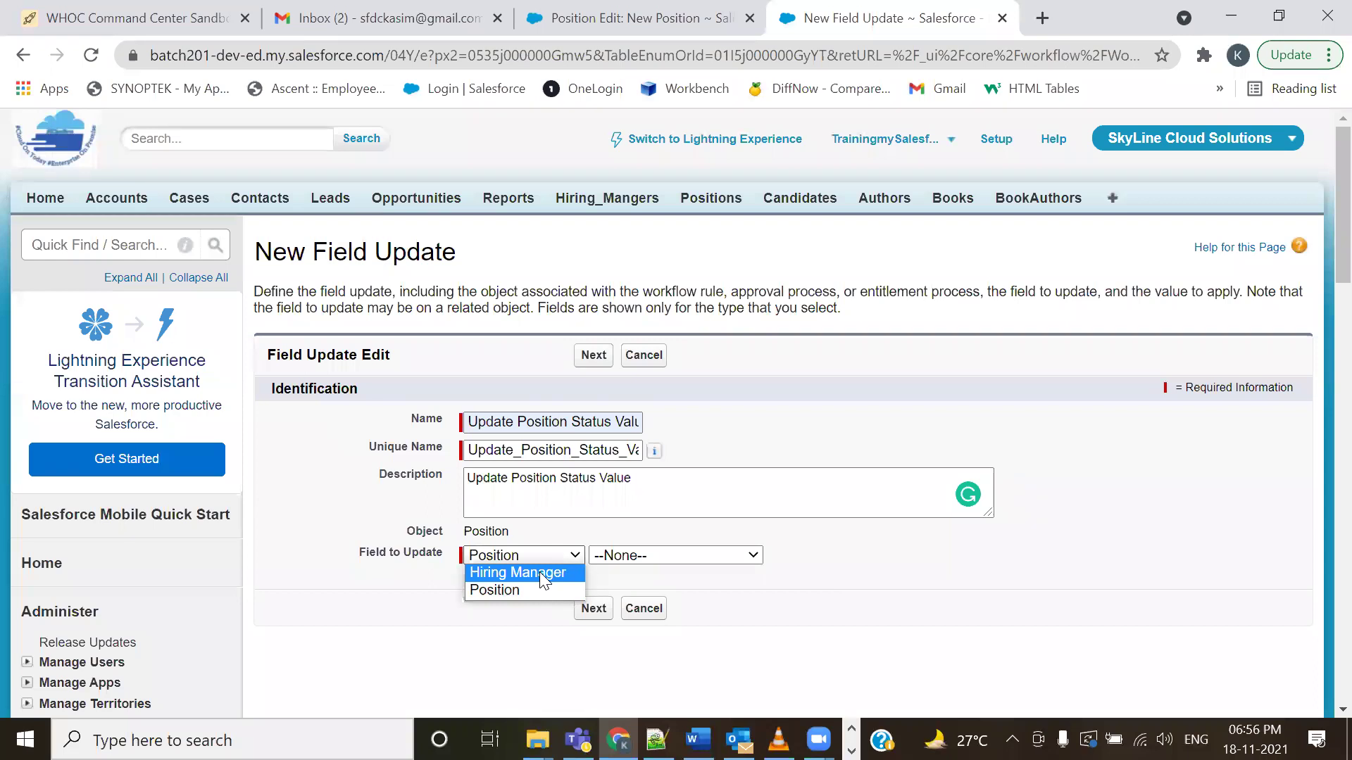
click(521, 590)
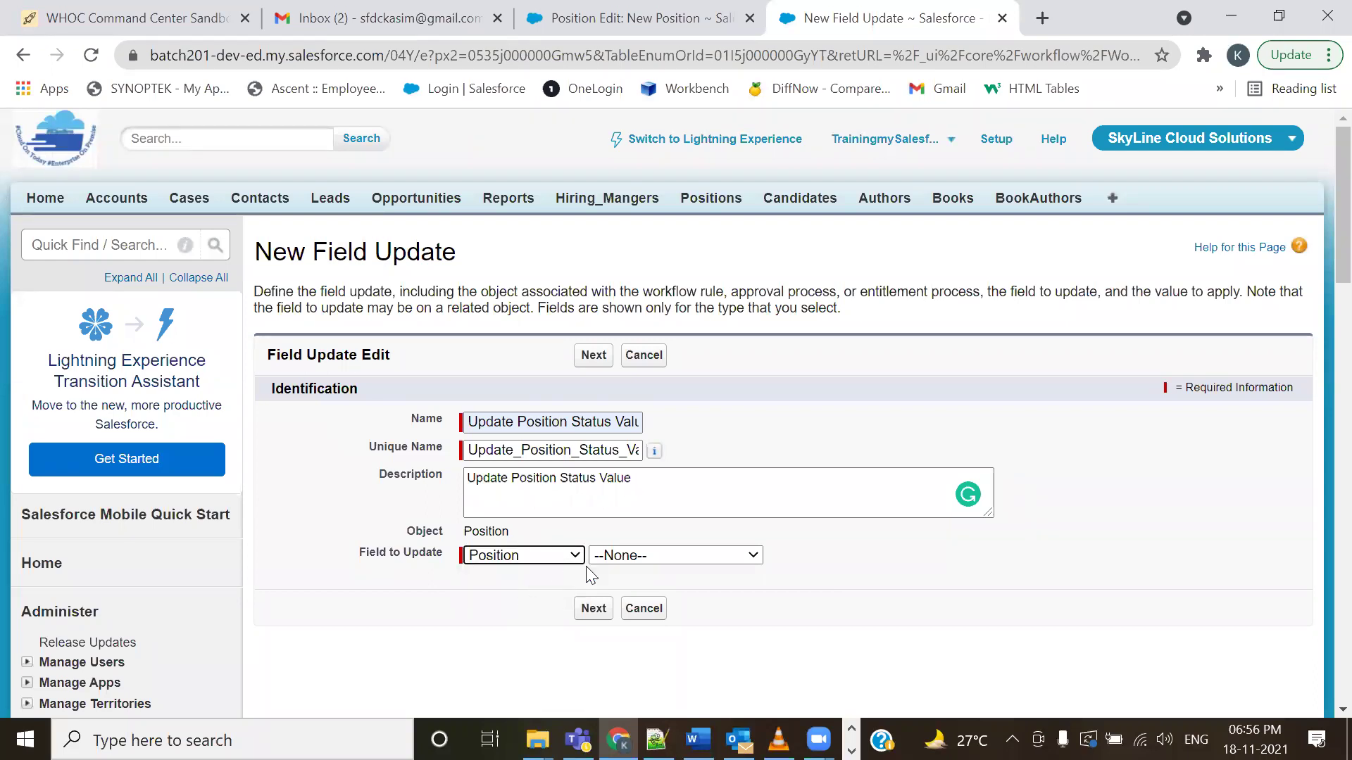
- Check the Position Status field on the New Position form, and return to the field update
click(613, 18)
scroll(575, 392, up, 3)
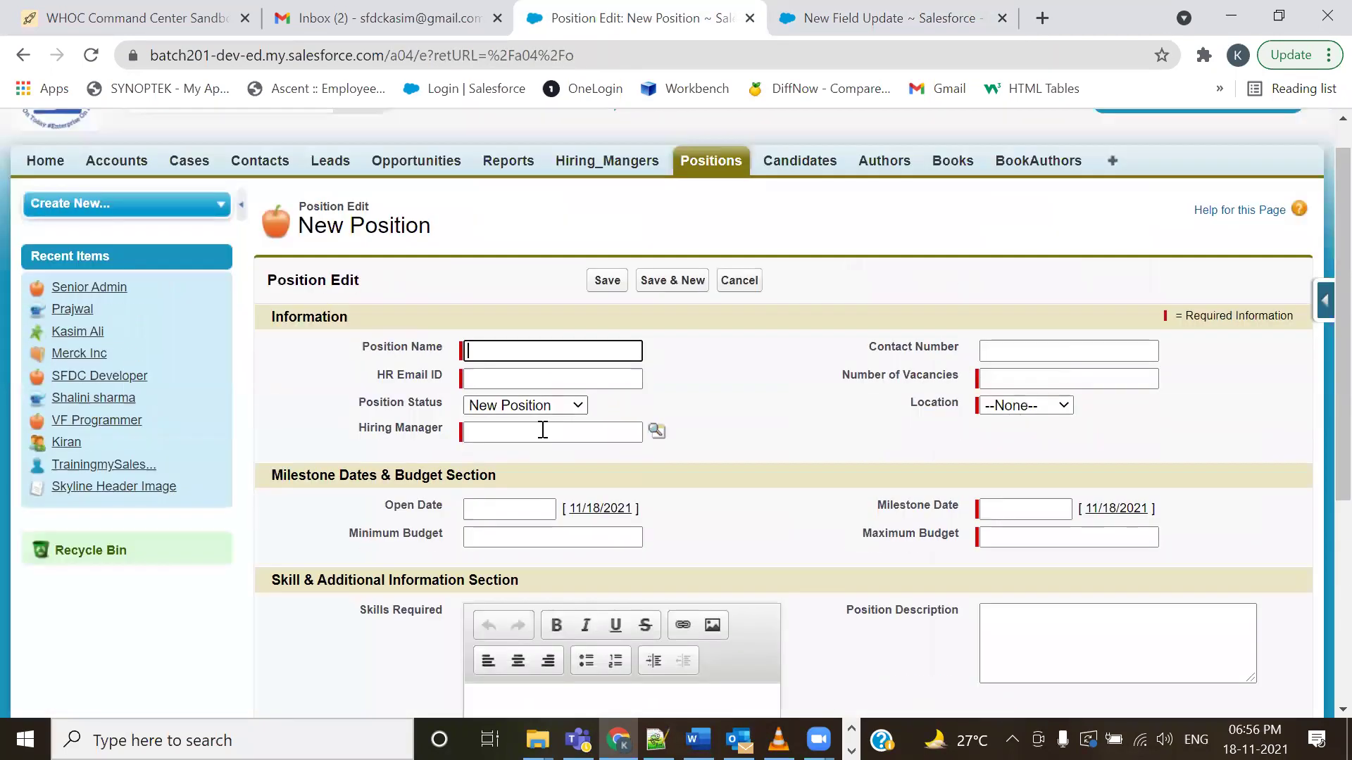
click(538, 408)
click(398, 403)
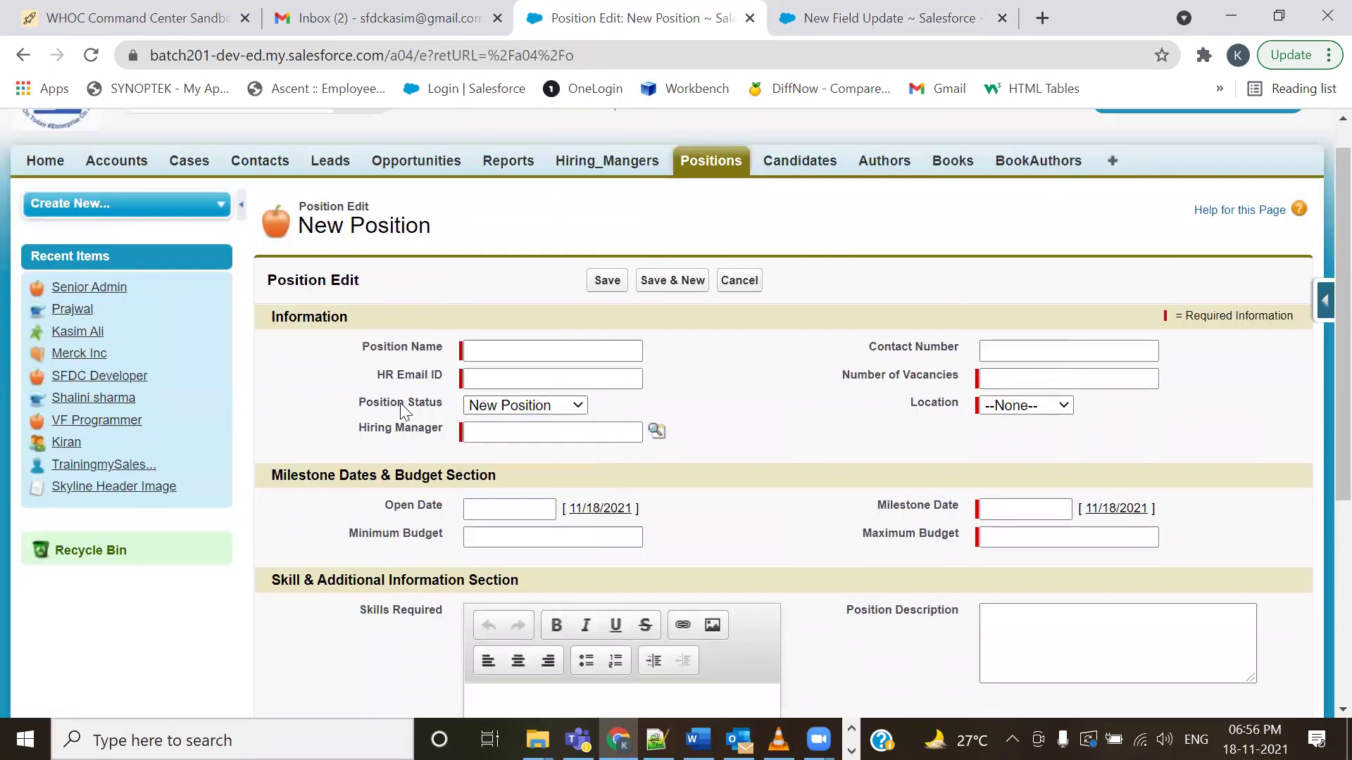
drag(400, 402, 449, 404)
click(830, 20)
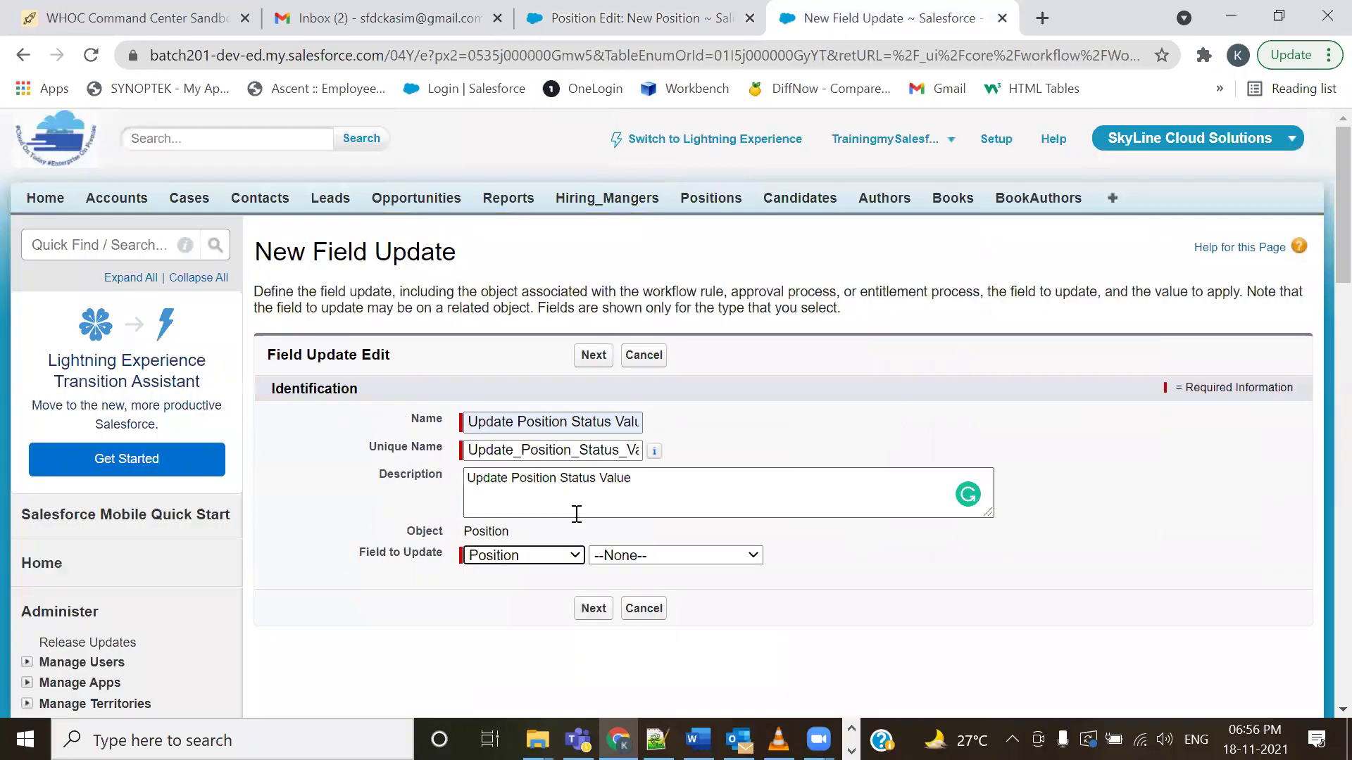
- Choose Position Status as the Position field to update
click(637, 557)
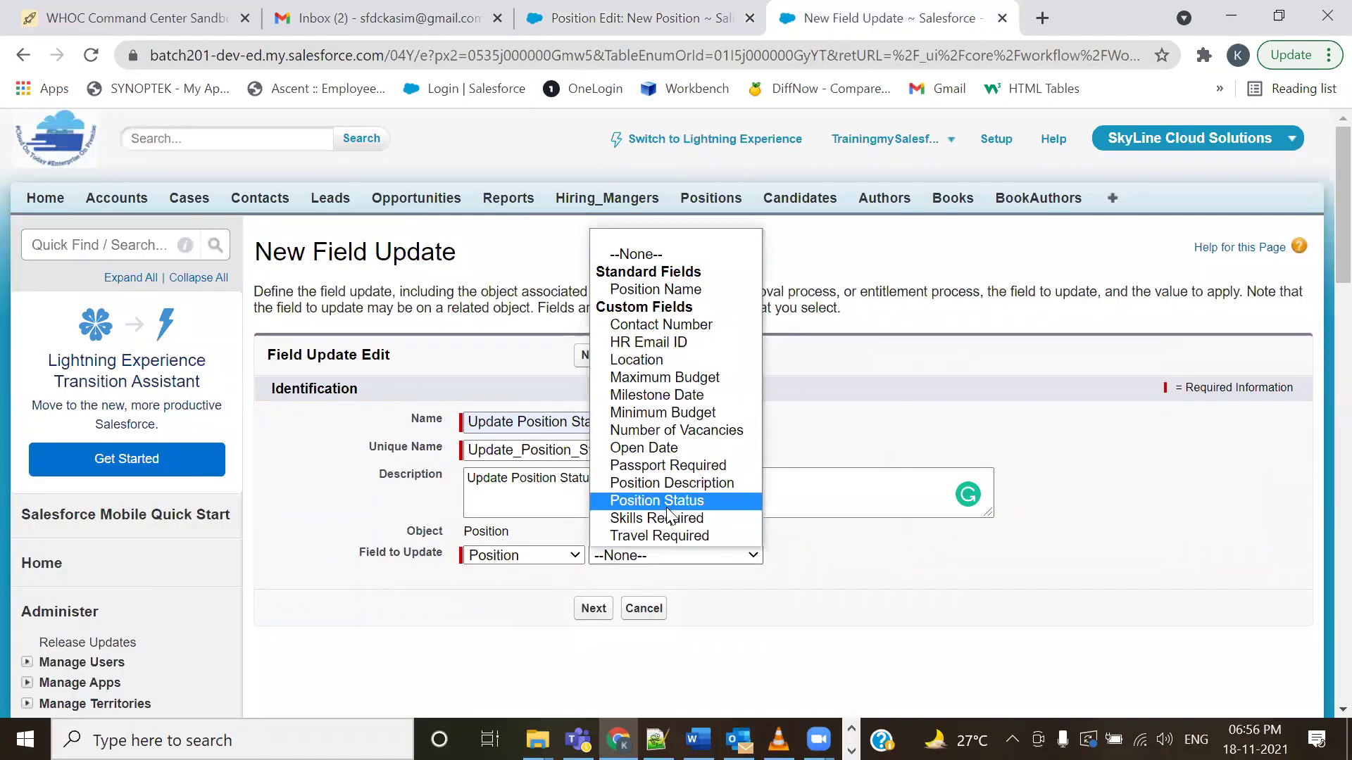
click(913, 553)
scroll(775, 611, down, 2)
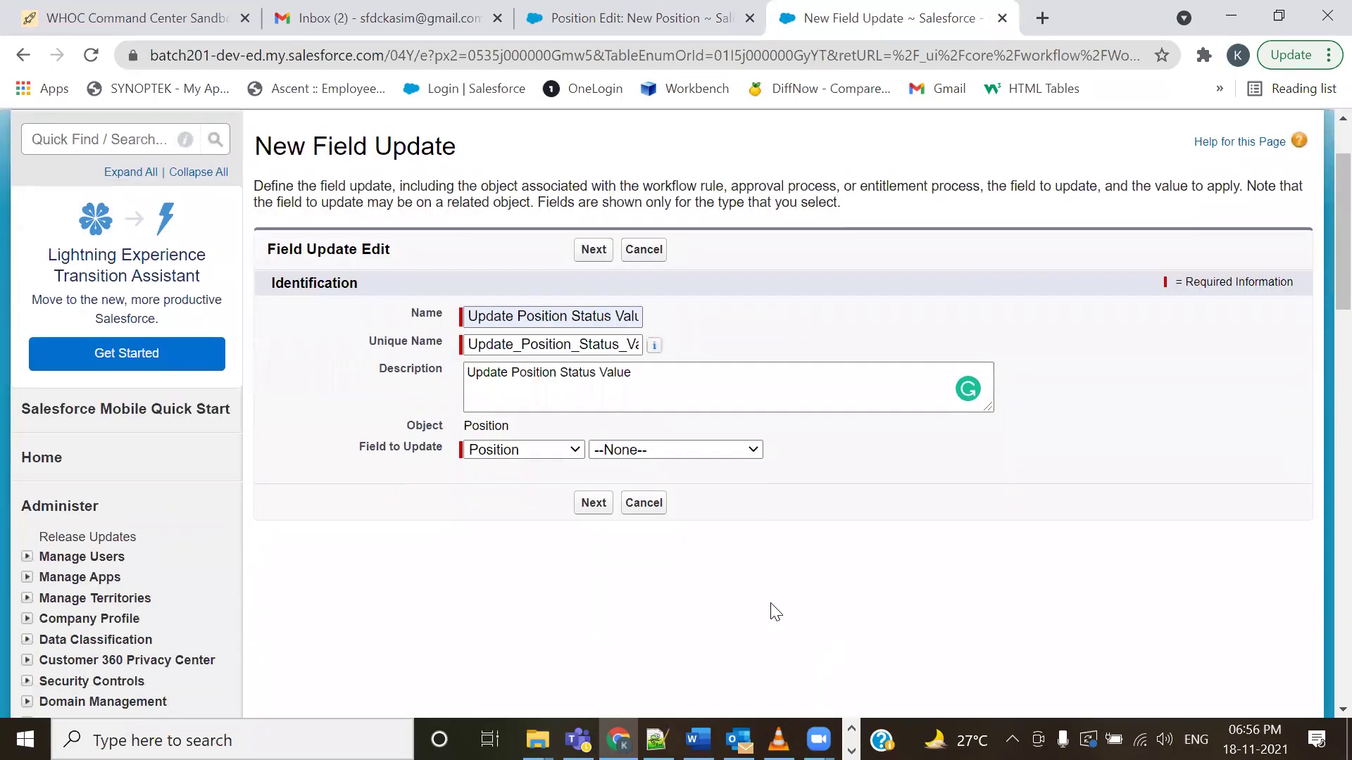
click(735, 457)
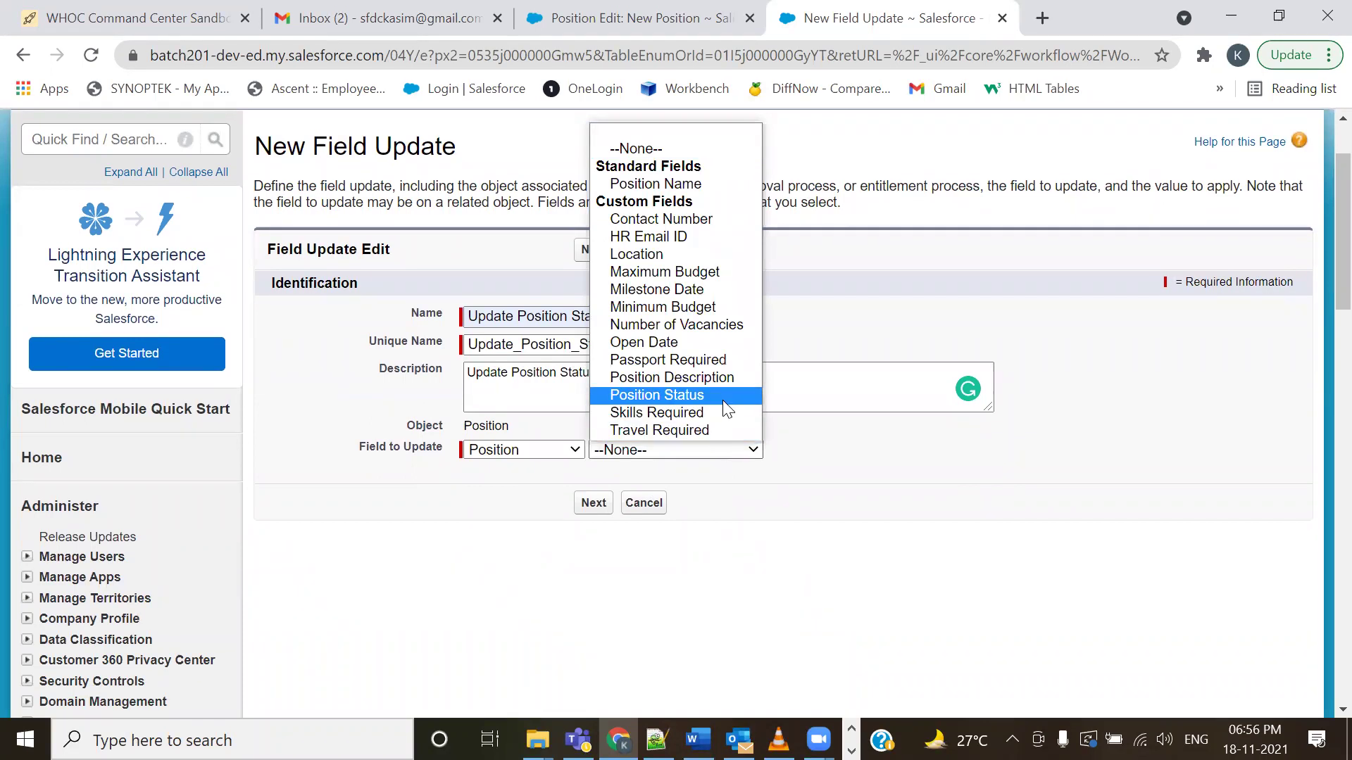
click(658, 394)
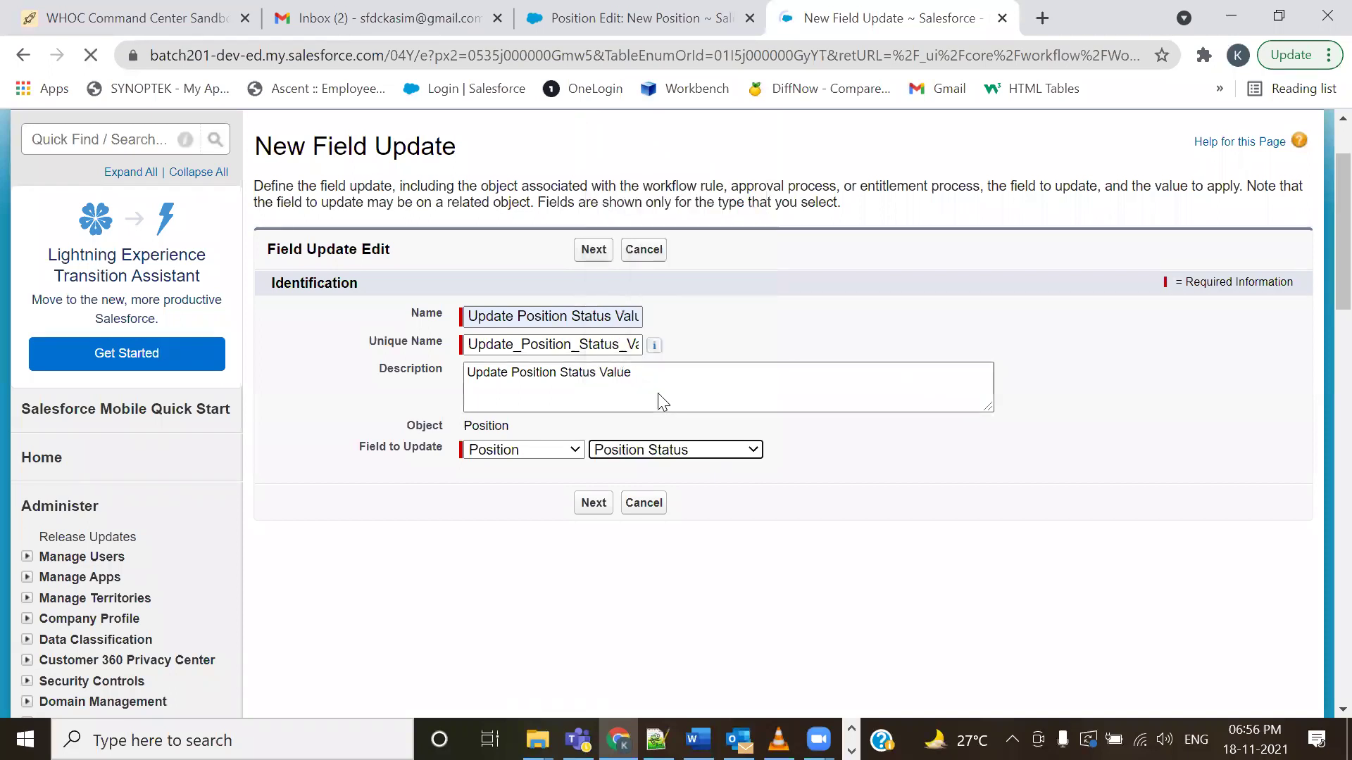
- Review the picklist options for specifying the new Position Status value
scroll(1290, 461, down, 3)
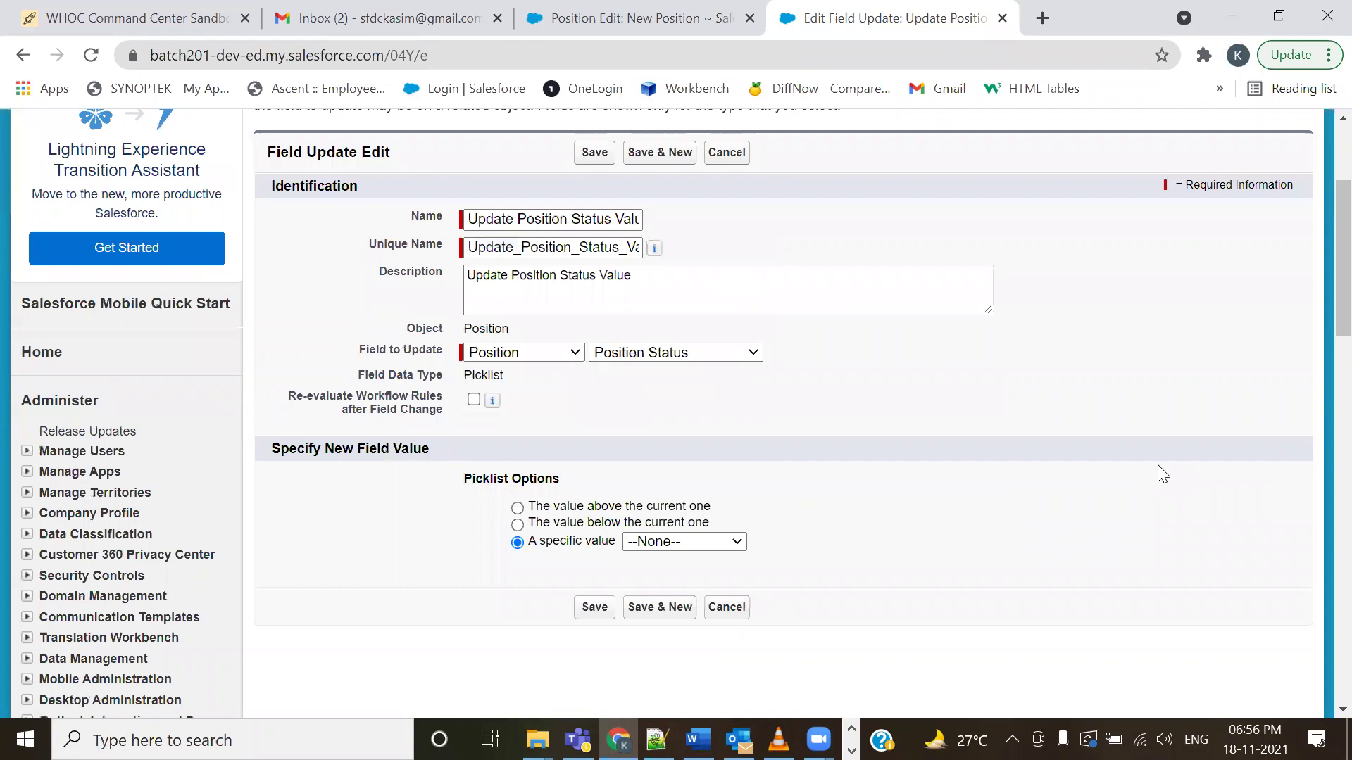
scroll(1162, 474, down, 2)
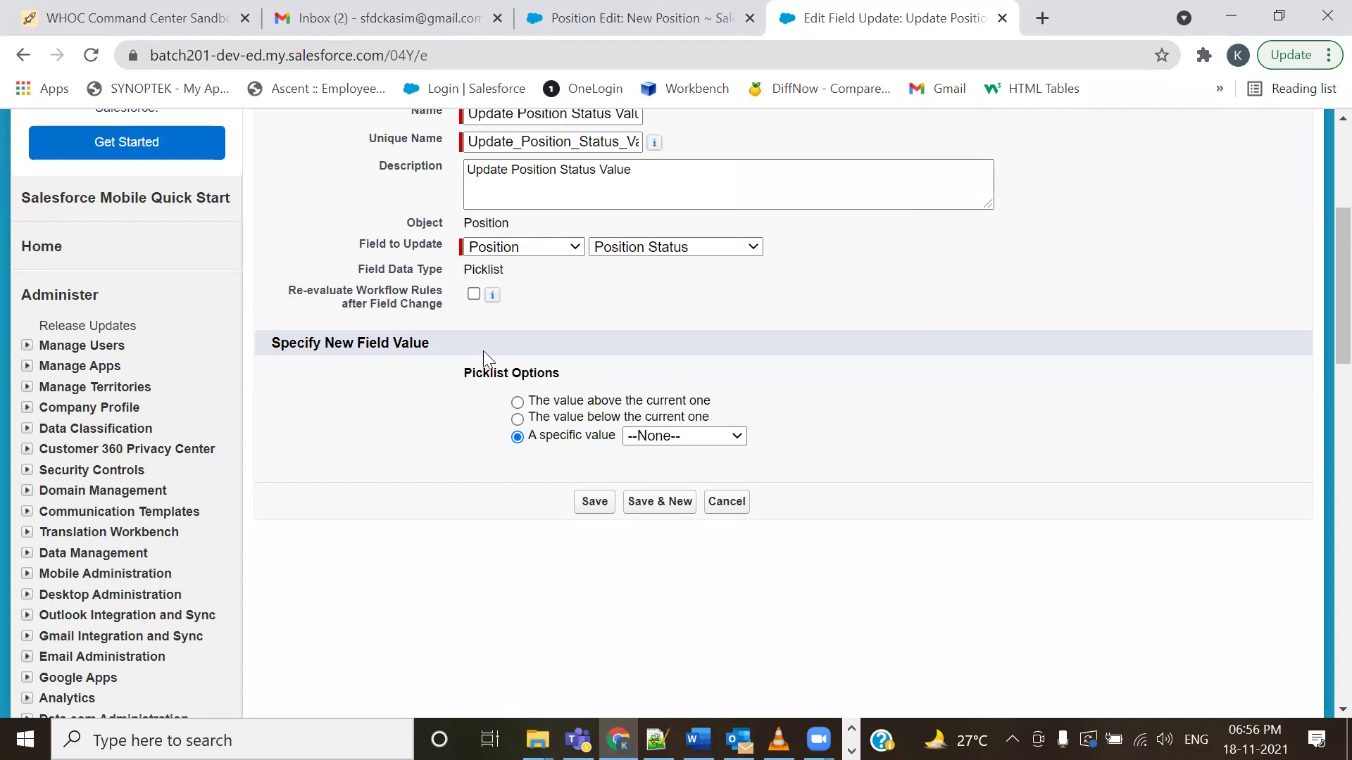
mouse_move(492, 295)
drag(585, 373, 461, 371)
click(808, 421)
- Try setting Position Status to In Progress on the New Position form
click(677, 19)
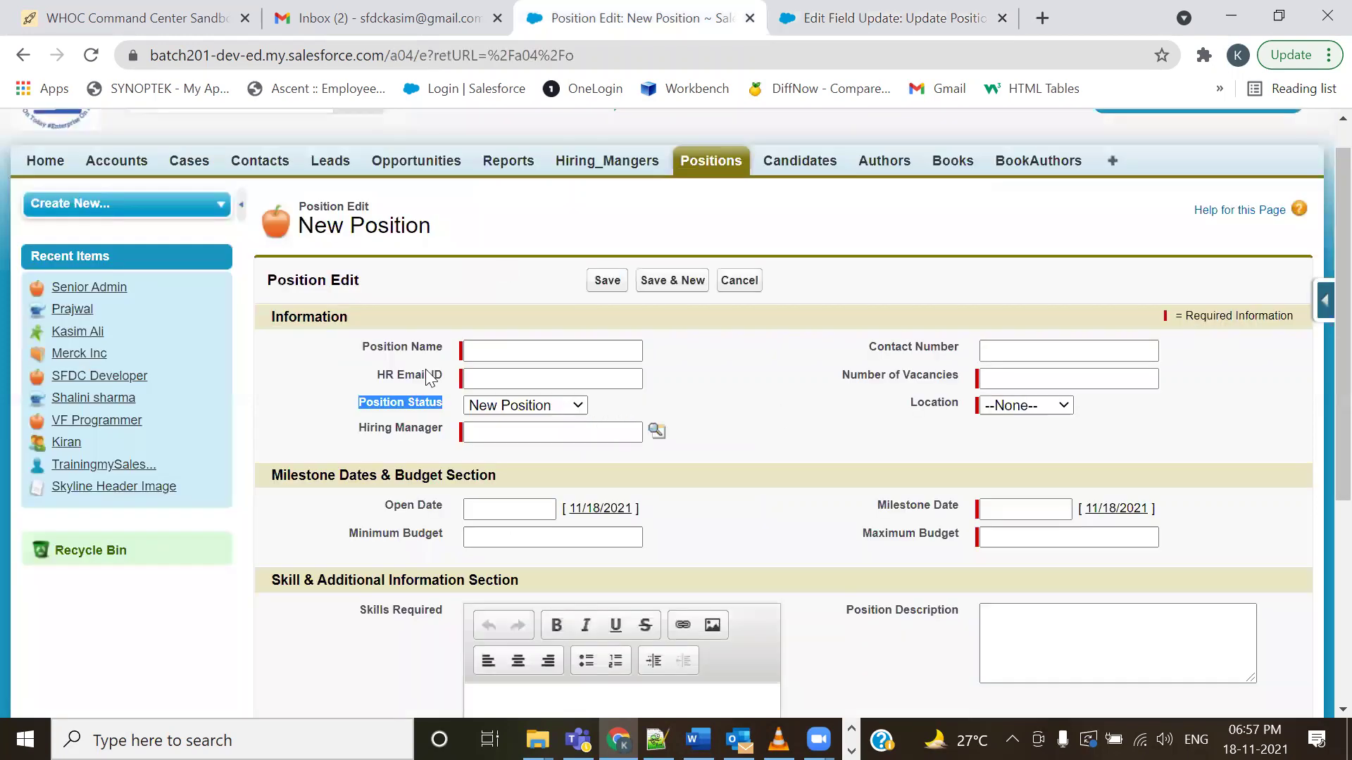
click(564, 412)
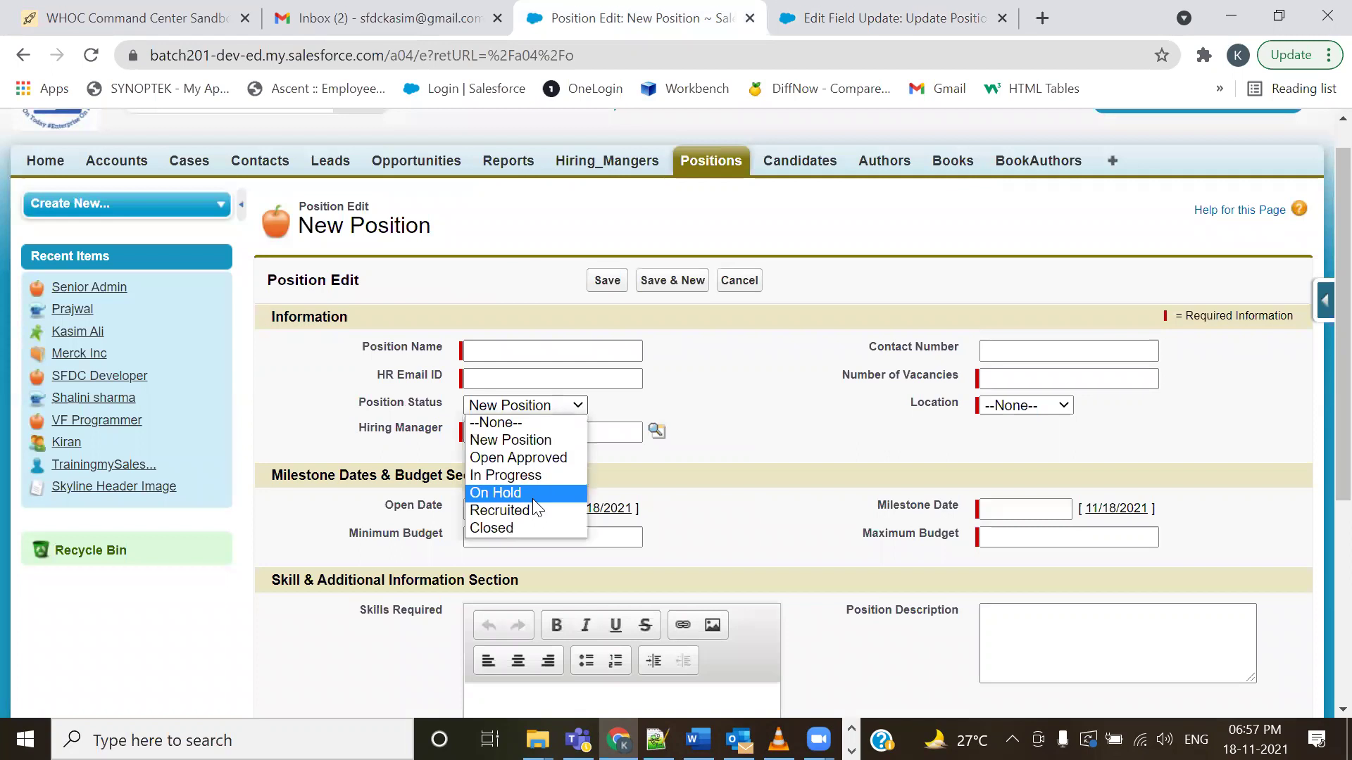
click(532, 474)
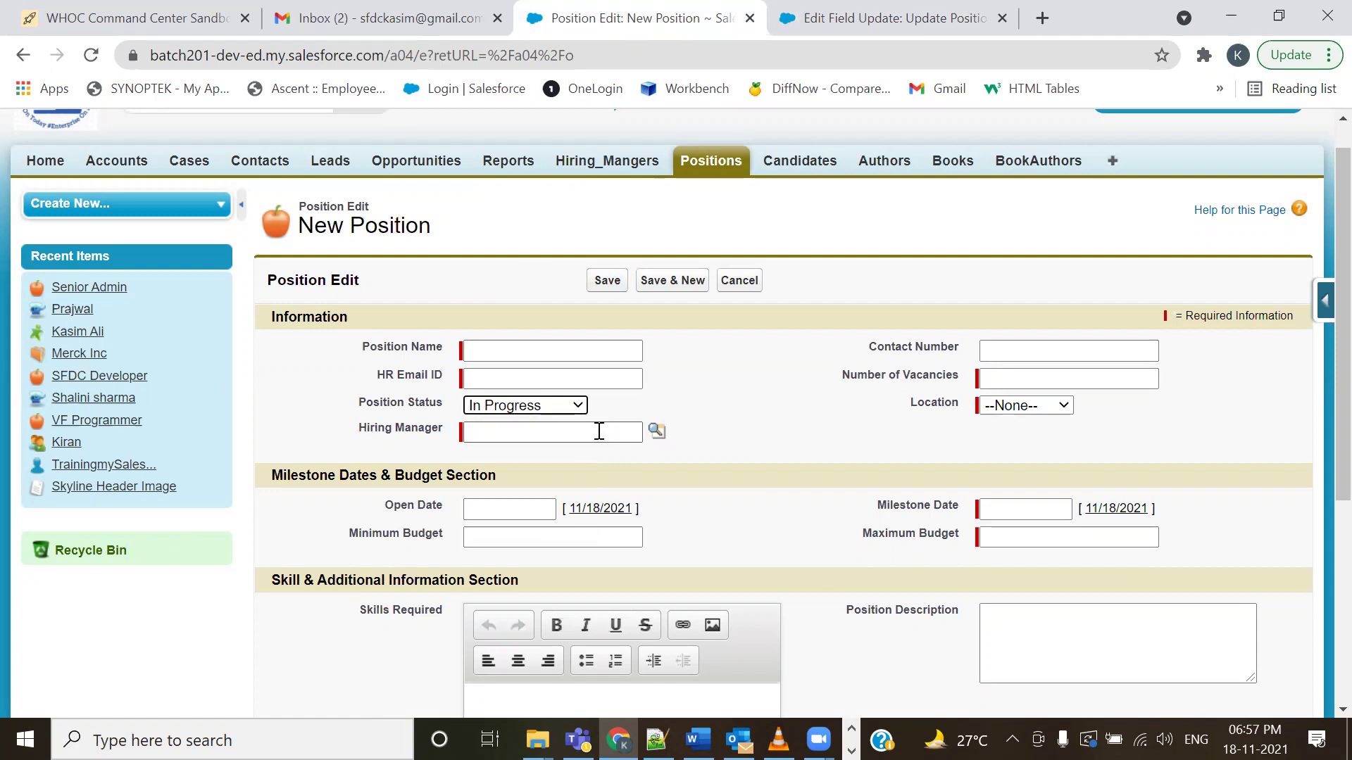
- Open the Senior Admin position record, set its Position Status to In Progress and save it
click(697, 162)
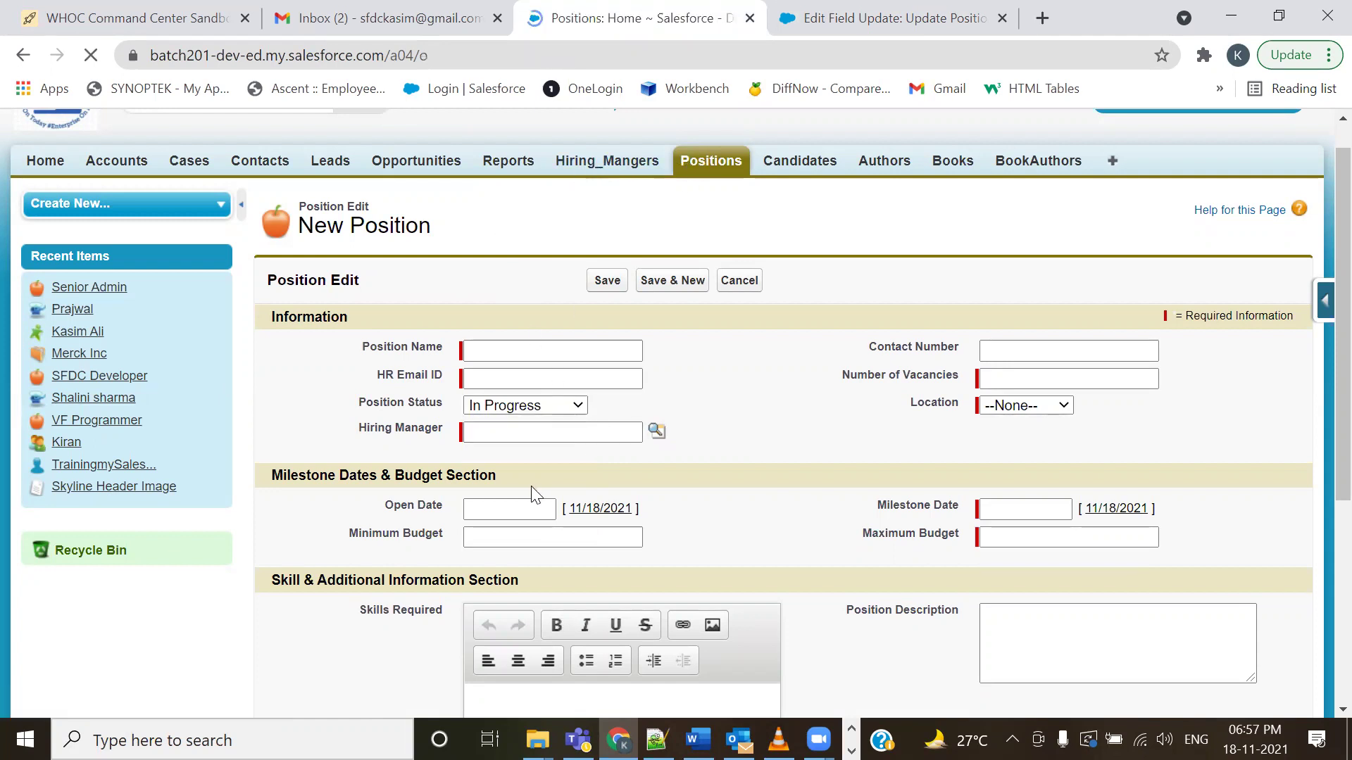
click(315, 422)
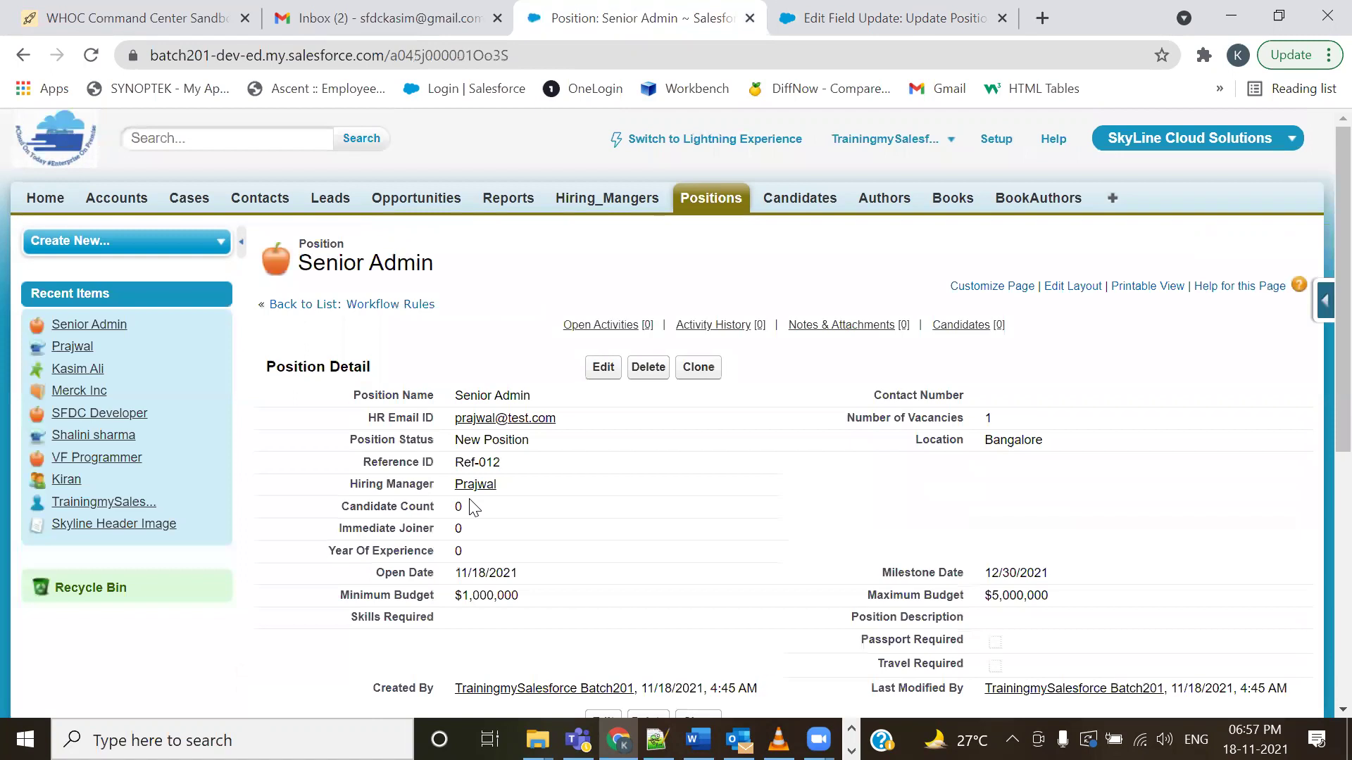
drag(531, 395, 448, 396)
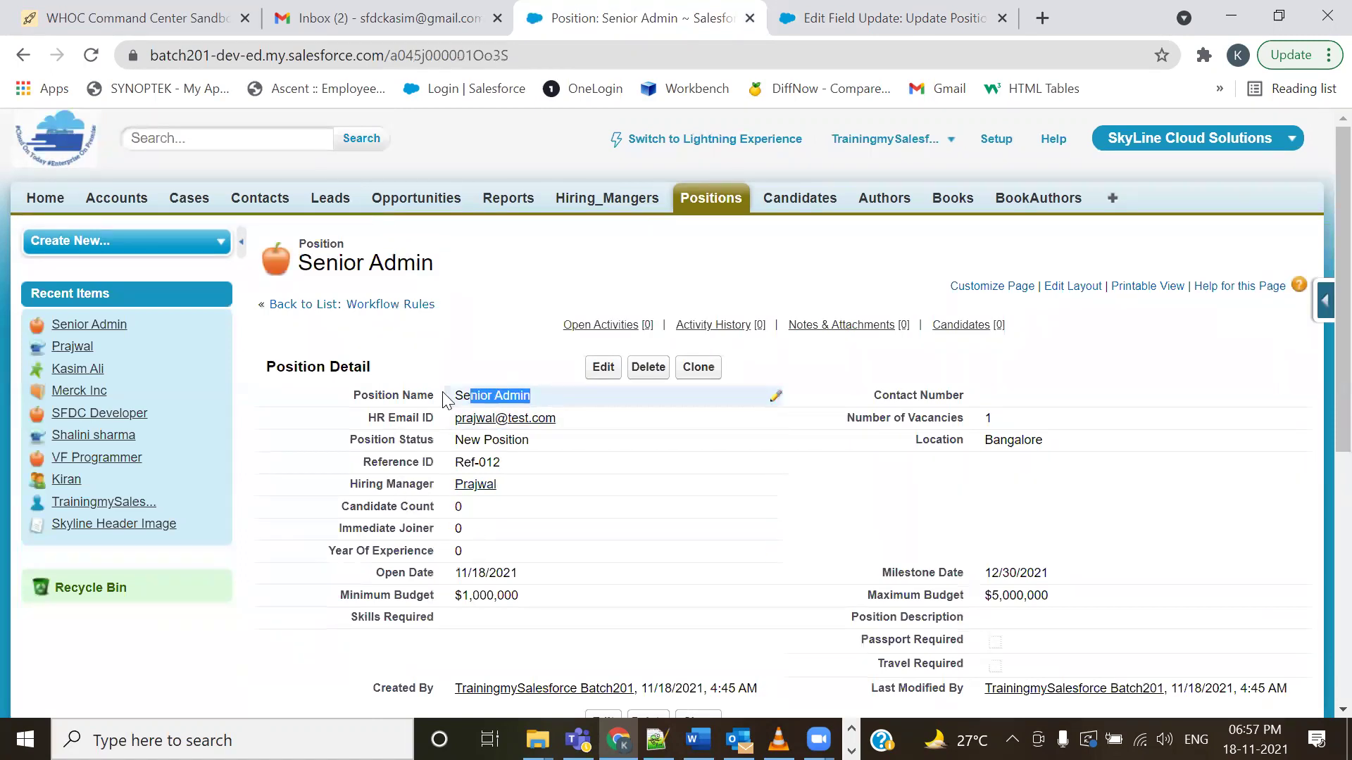
double_click(507, 440)
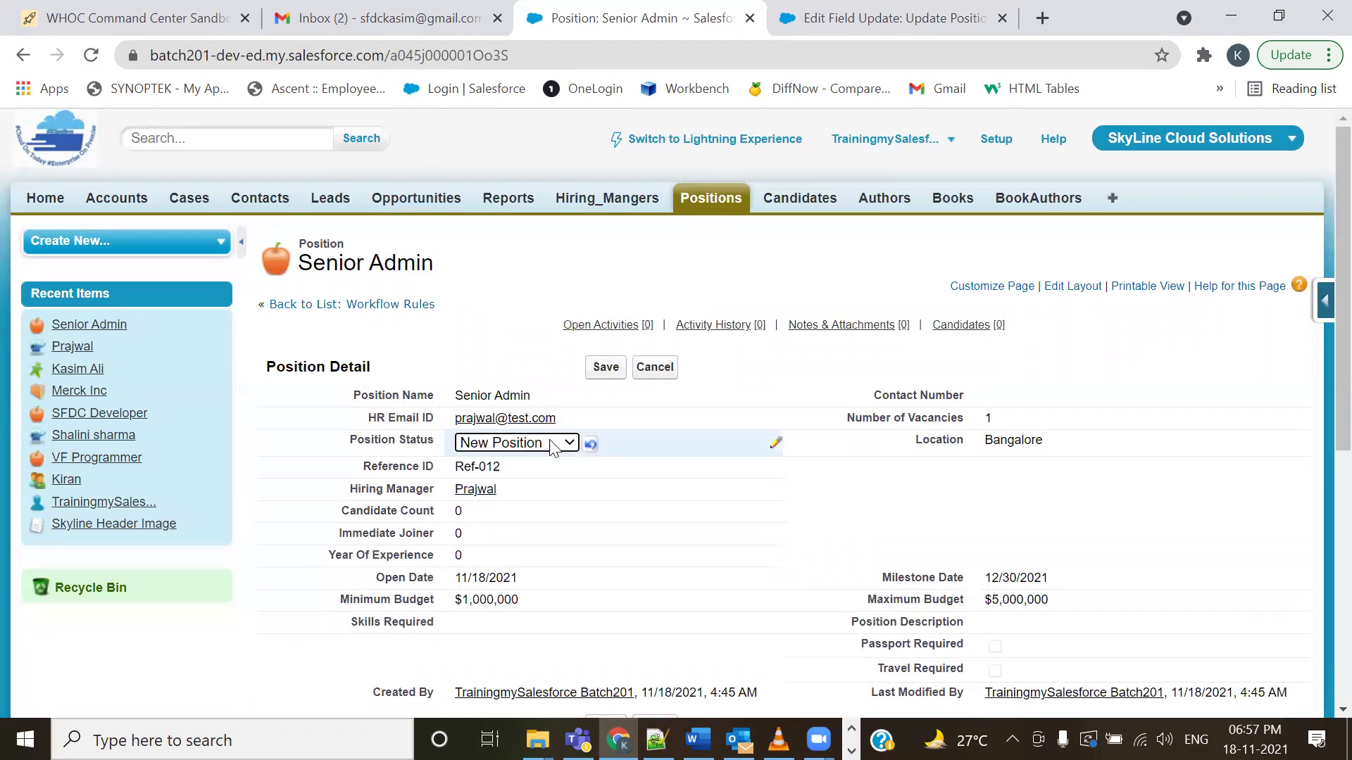
click(519, 442)
click(501, 515)
click(598, 367)
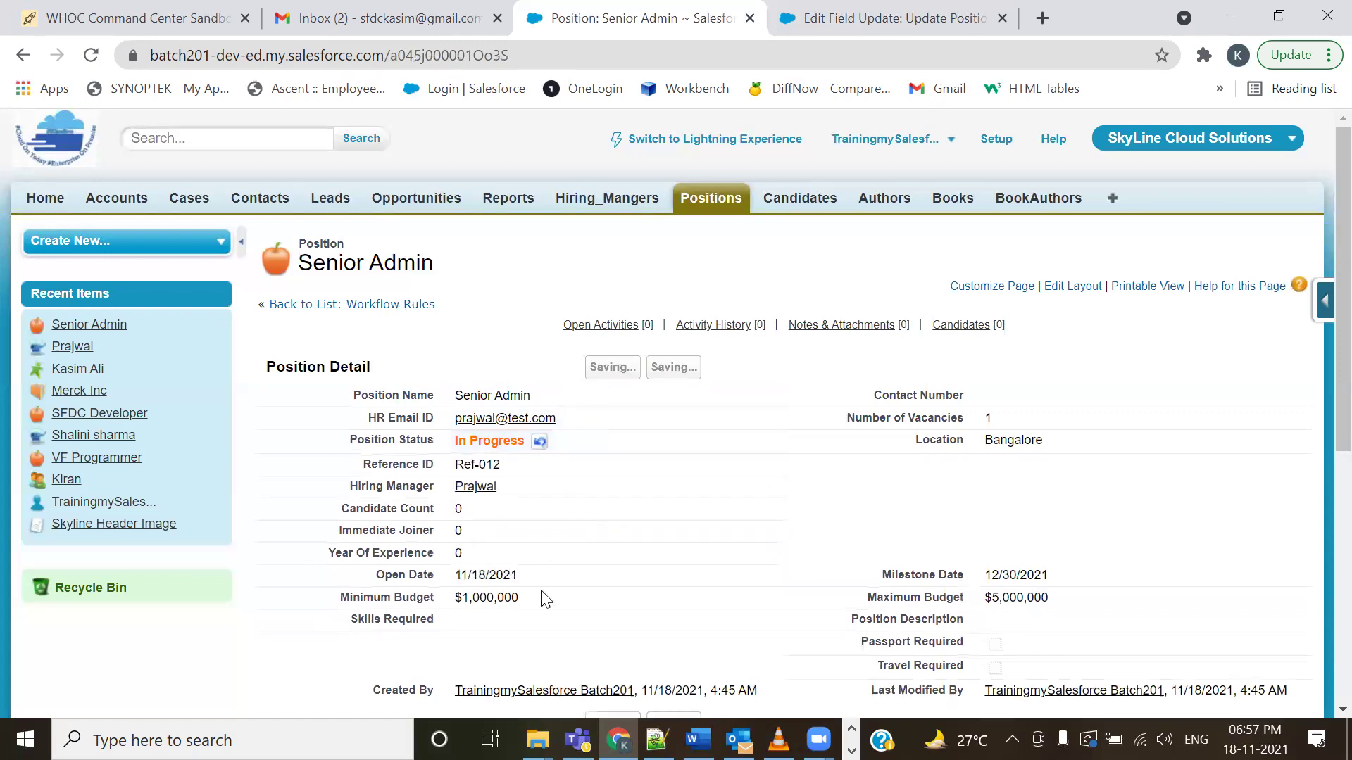
- Return to the field update and set the new picklist value to the value above the current one
drag(538, 397, 455, 397)
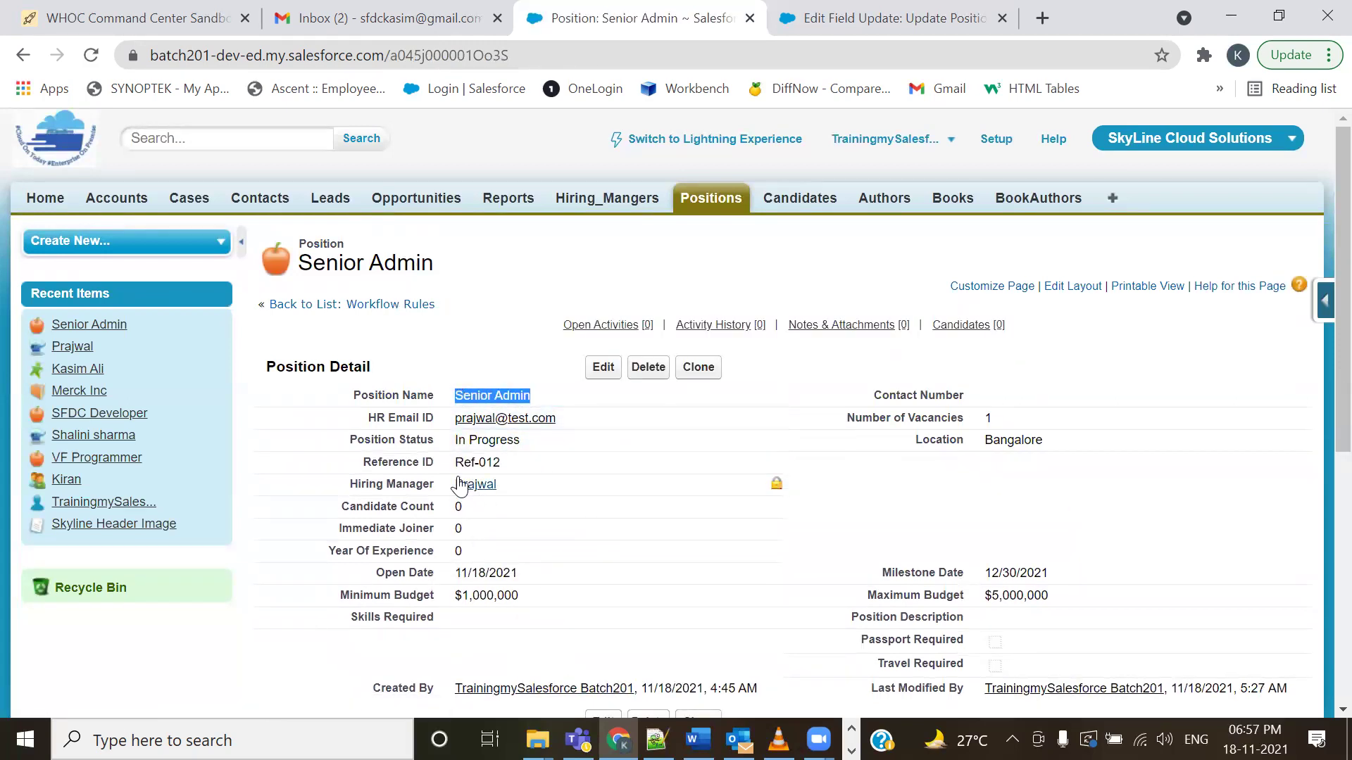
drag(543, 440, 456, 442)
key(ctrl+Tab)
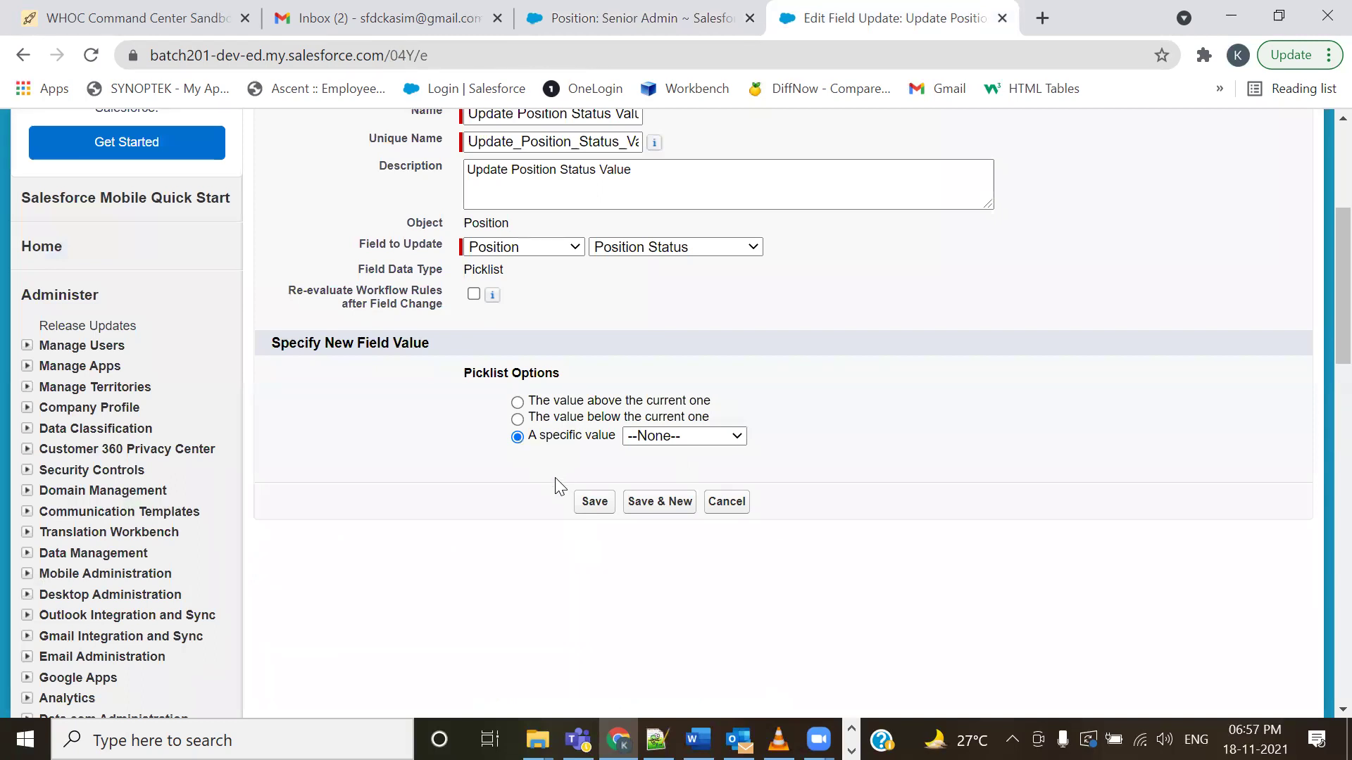
click(519, 403)
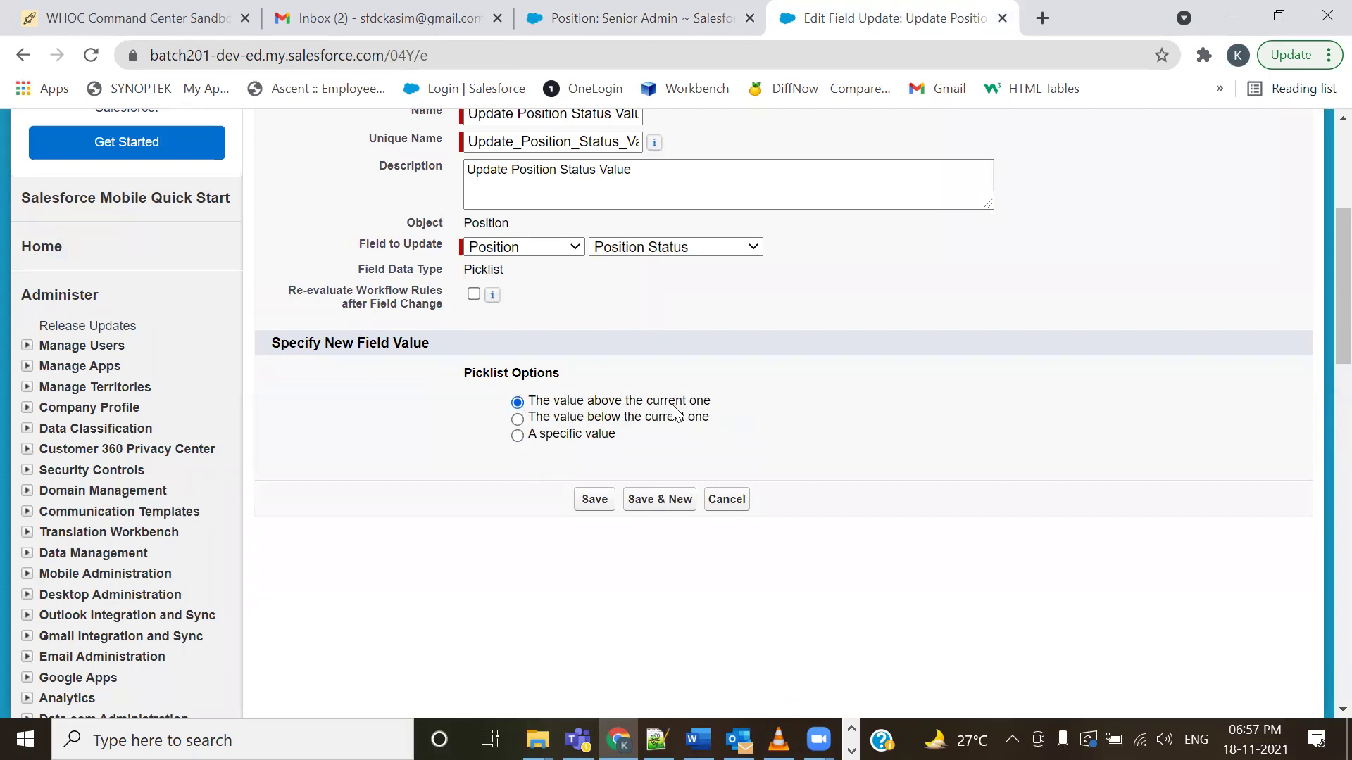
- Change the Senior Admin position's status to Open Approved without saving, and return to the field update
click(638, 19)
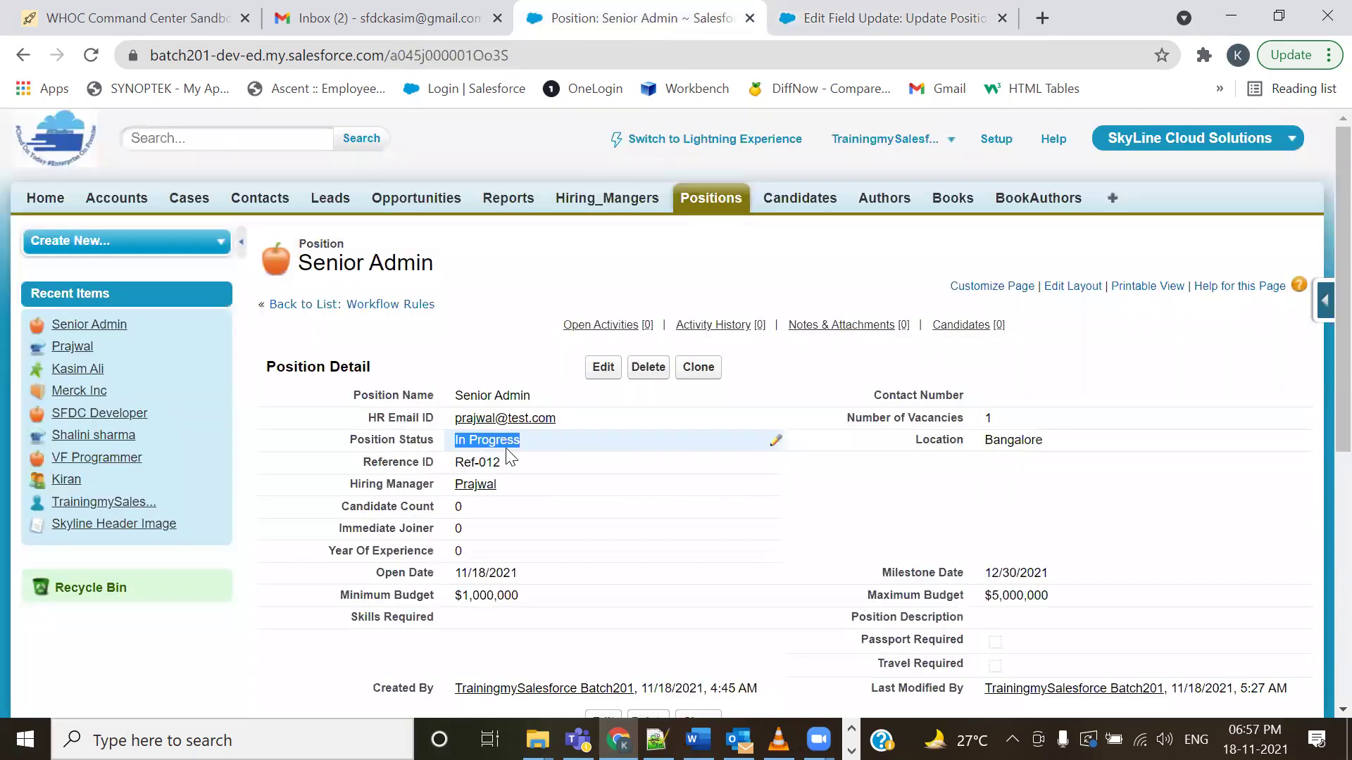
double_click(529, 451)
click(530, 444)
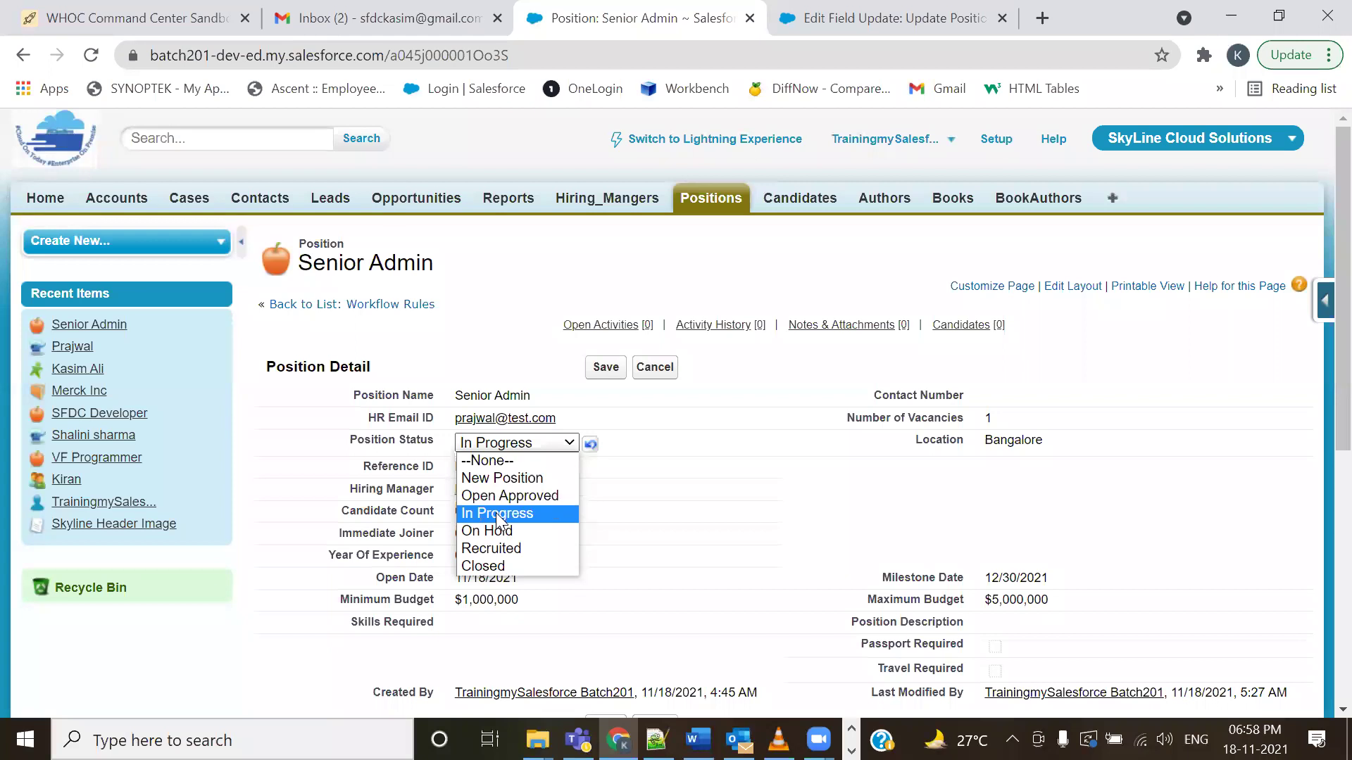
click(511, 495)
click(615, 565)
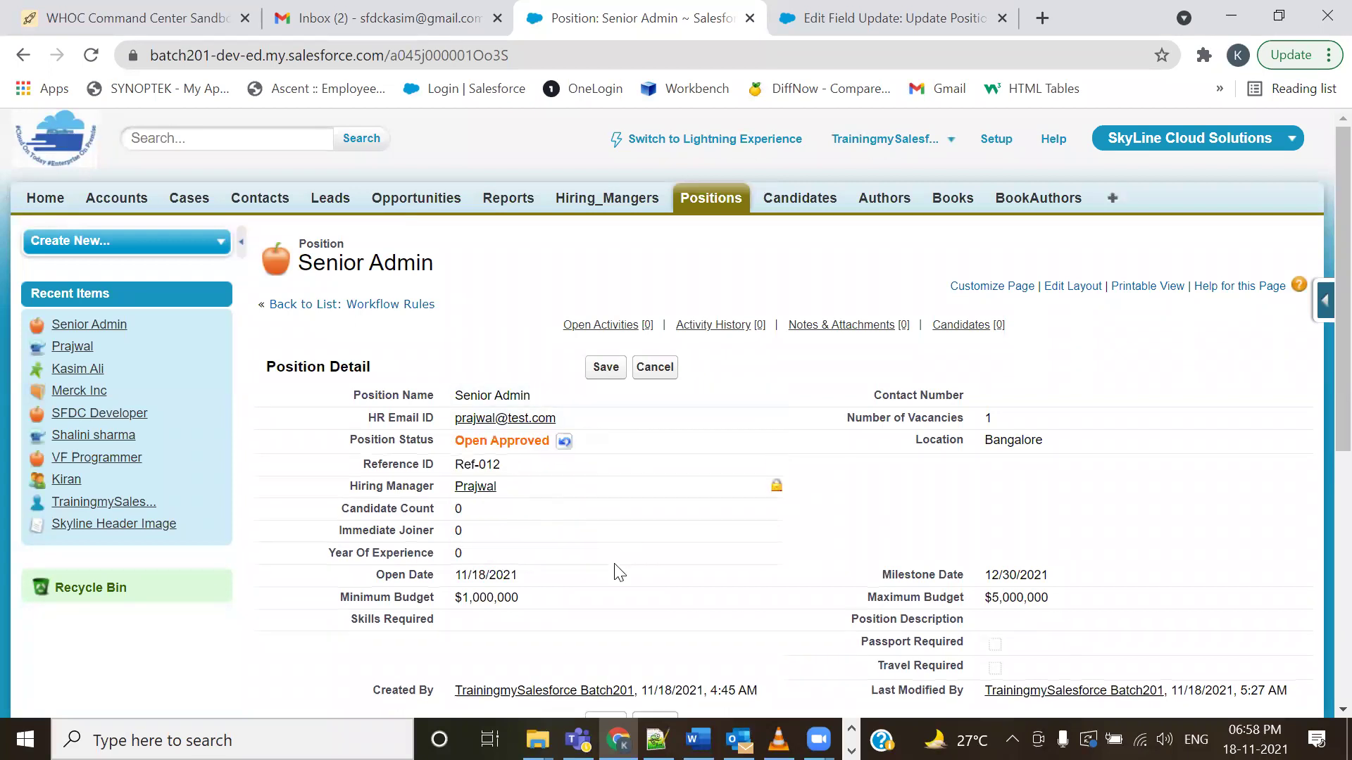
click(886, 19)
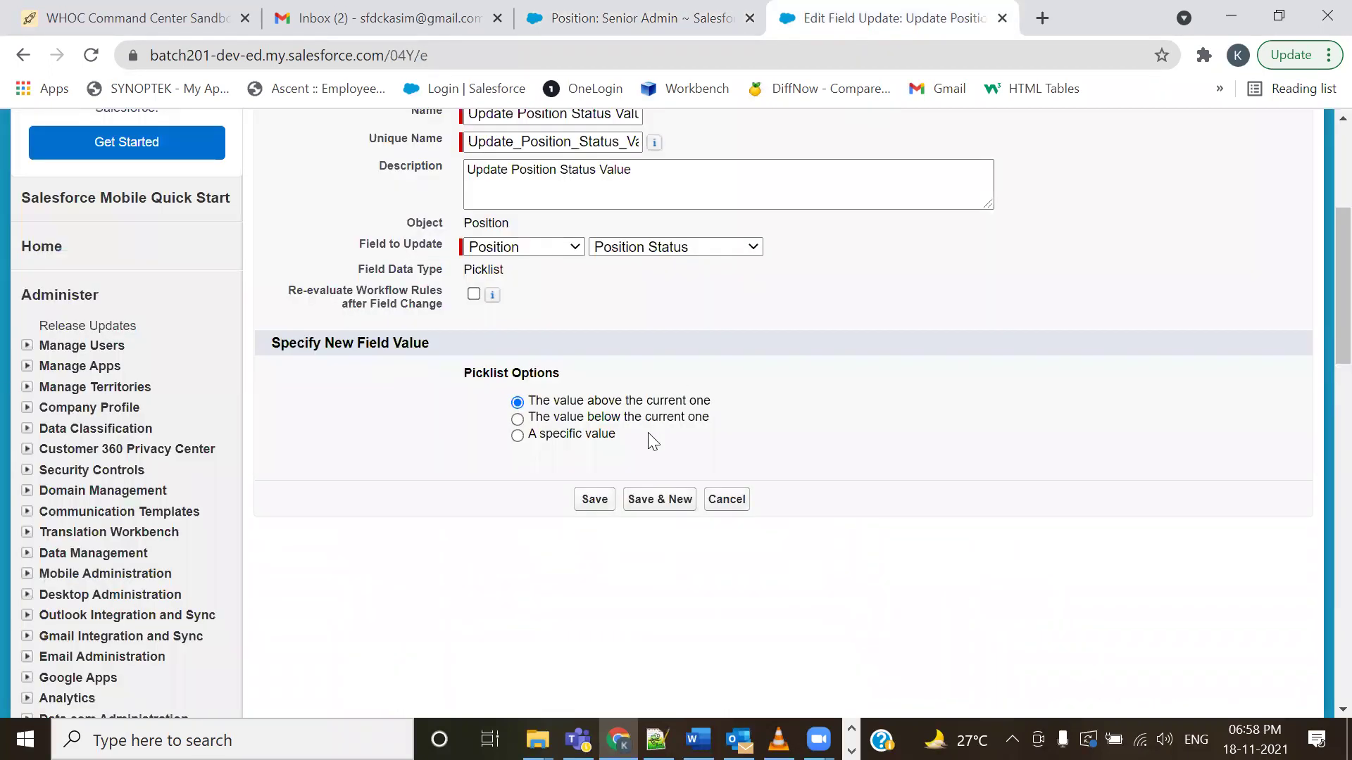
- Select the value below the current one for the field update, and try In Progress and On Hold as Senior Admin's status without saving
click(518, 418)
click(693, 15)
double_click(521, 441)
click(521, 444)
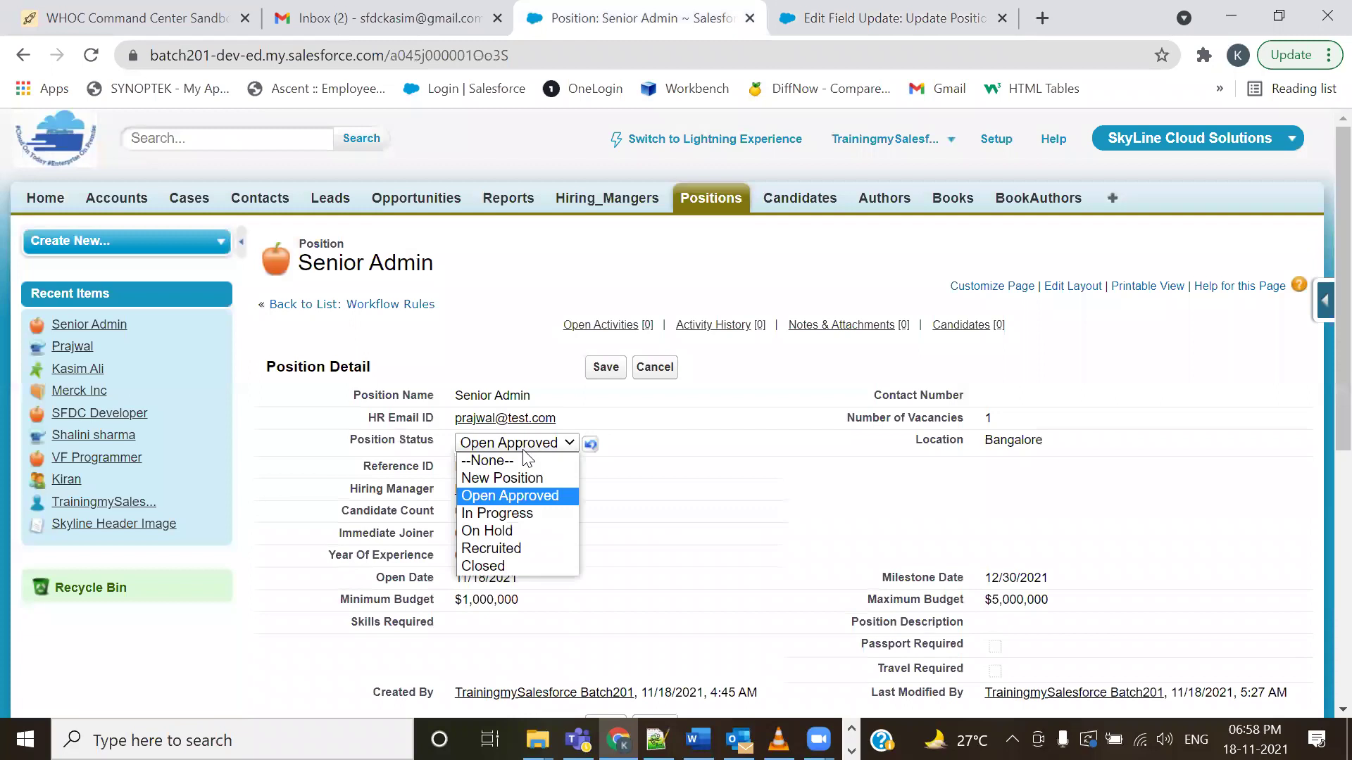
click(501, 512)
click(517, 442)
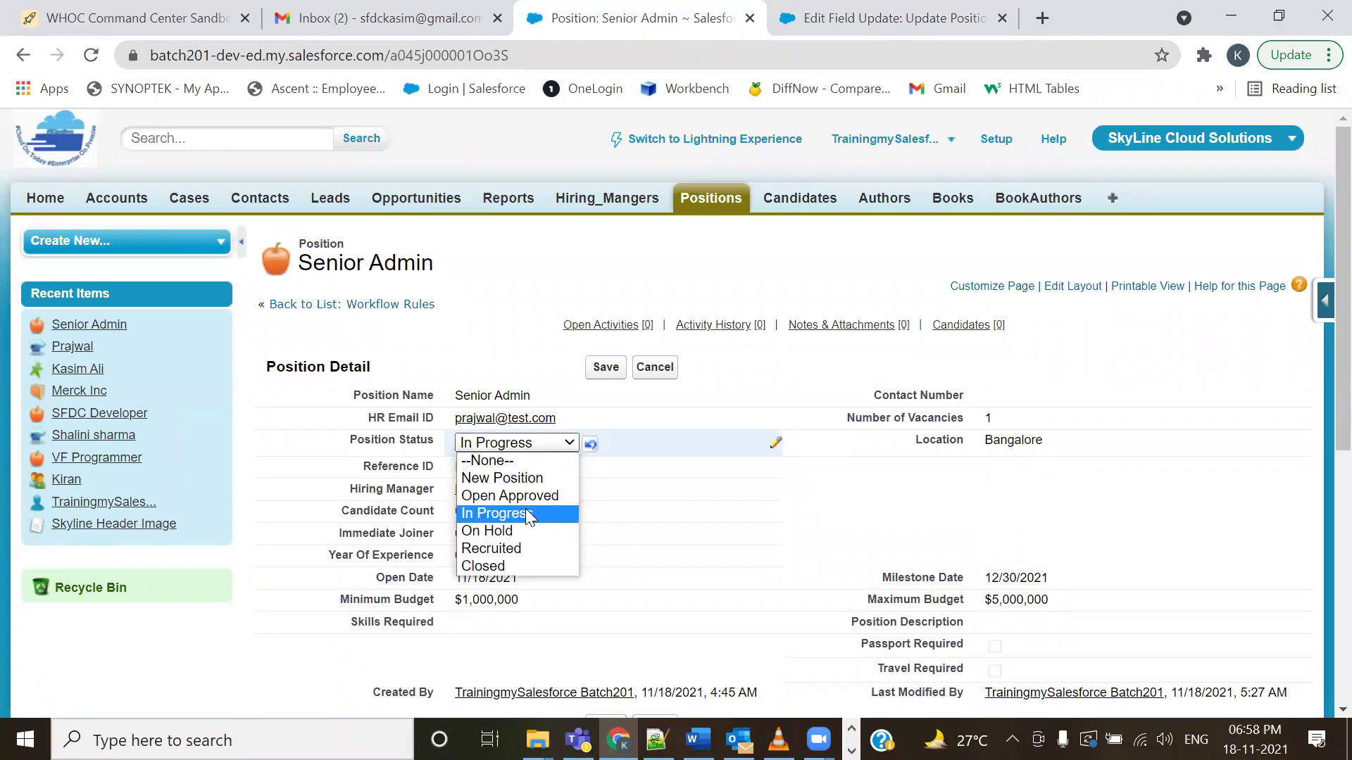
click(508, 533)
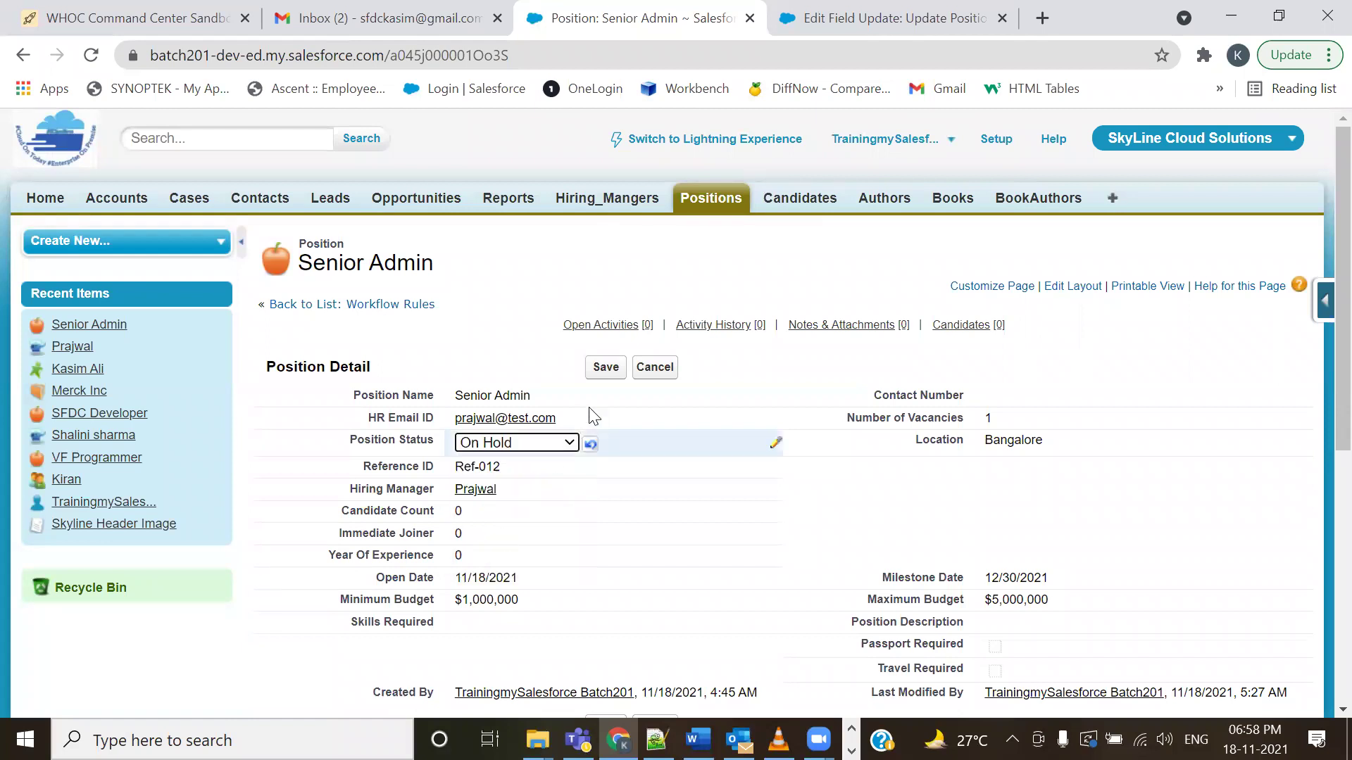
click(812, 20)
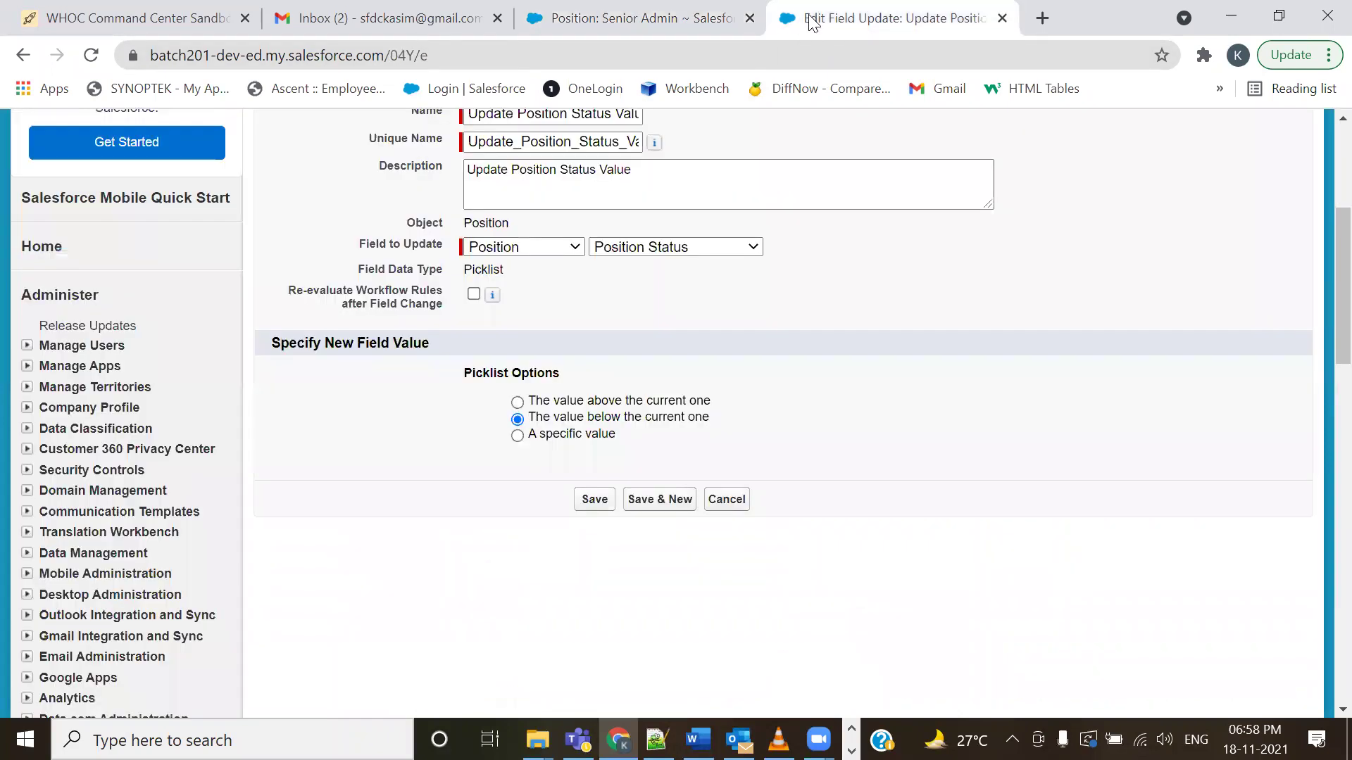
- Set the field update's new Position Status to the specific value Closed and save it
click(517, 437)
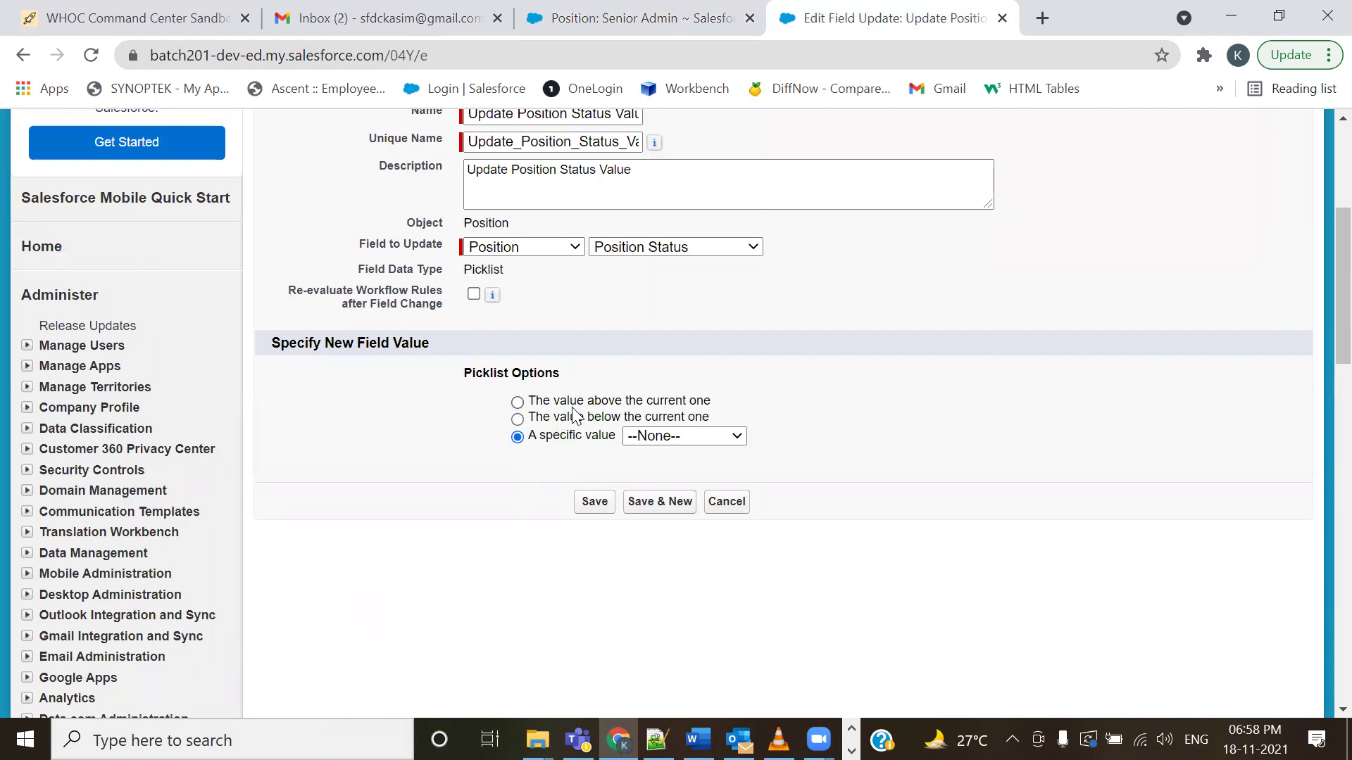
click(654, 439)
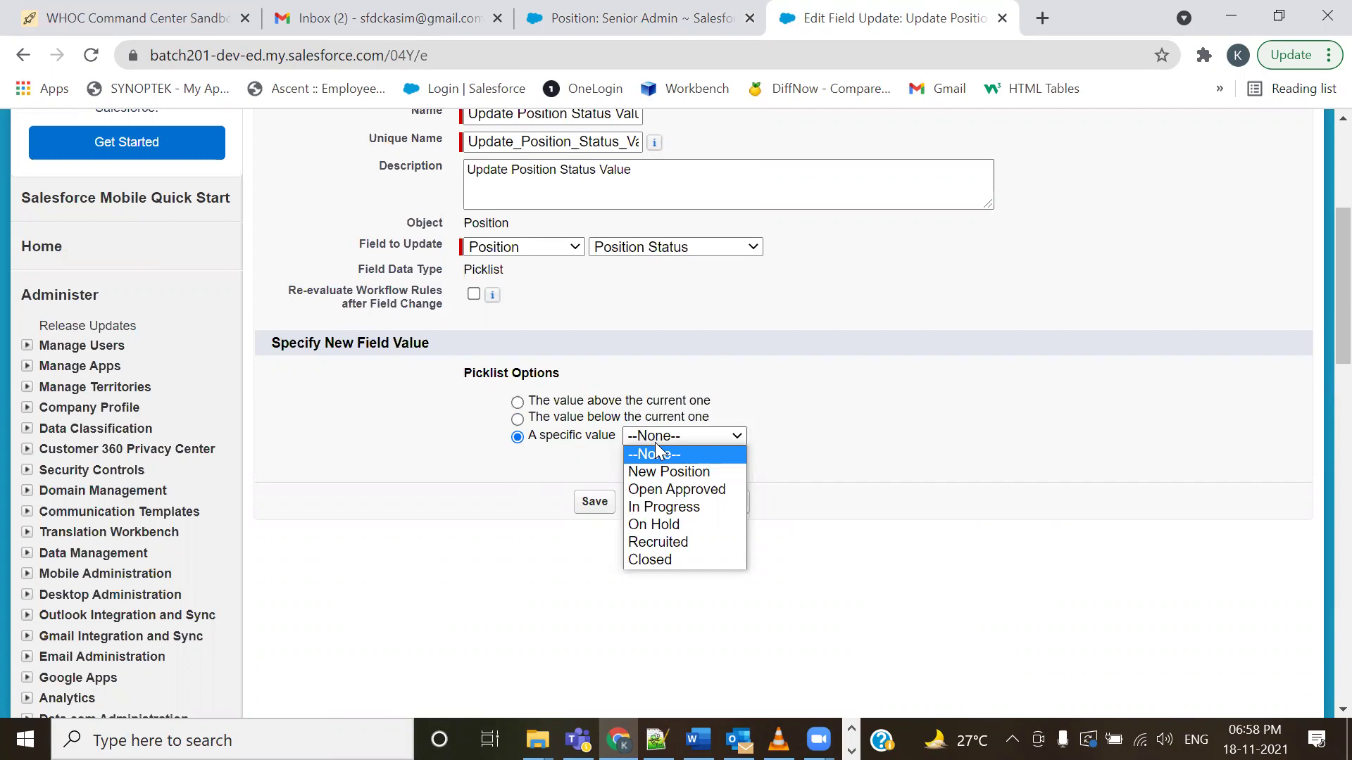
click(663, 562)
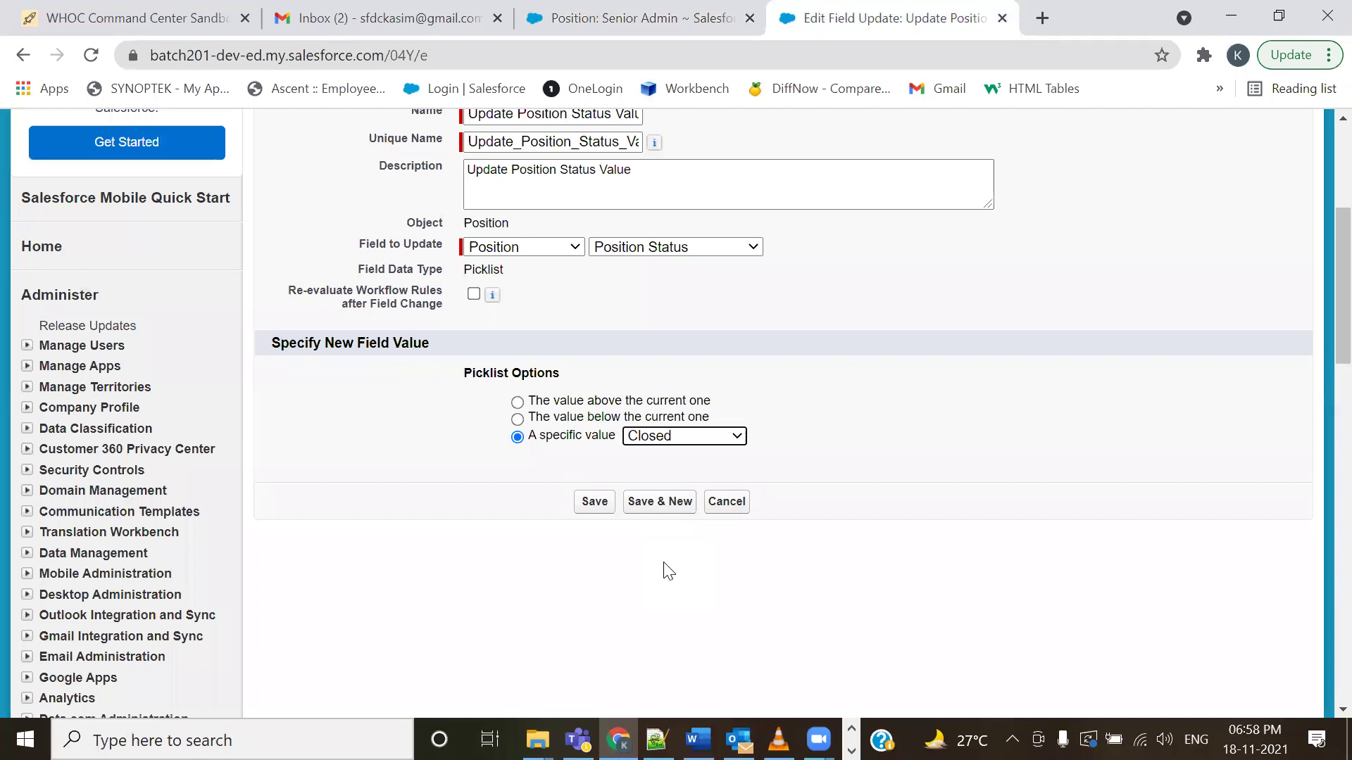
scroll(803, 320, up, 3)
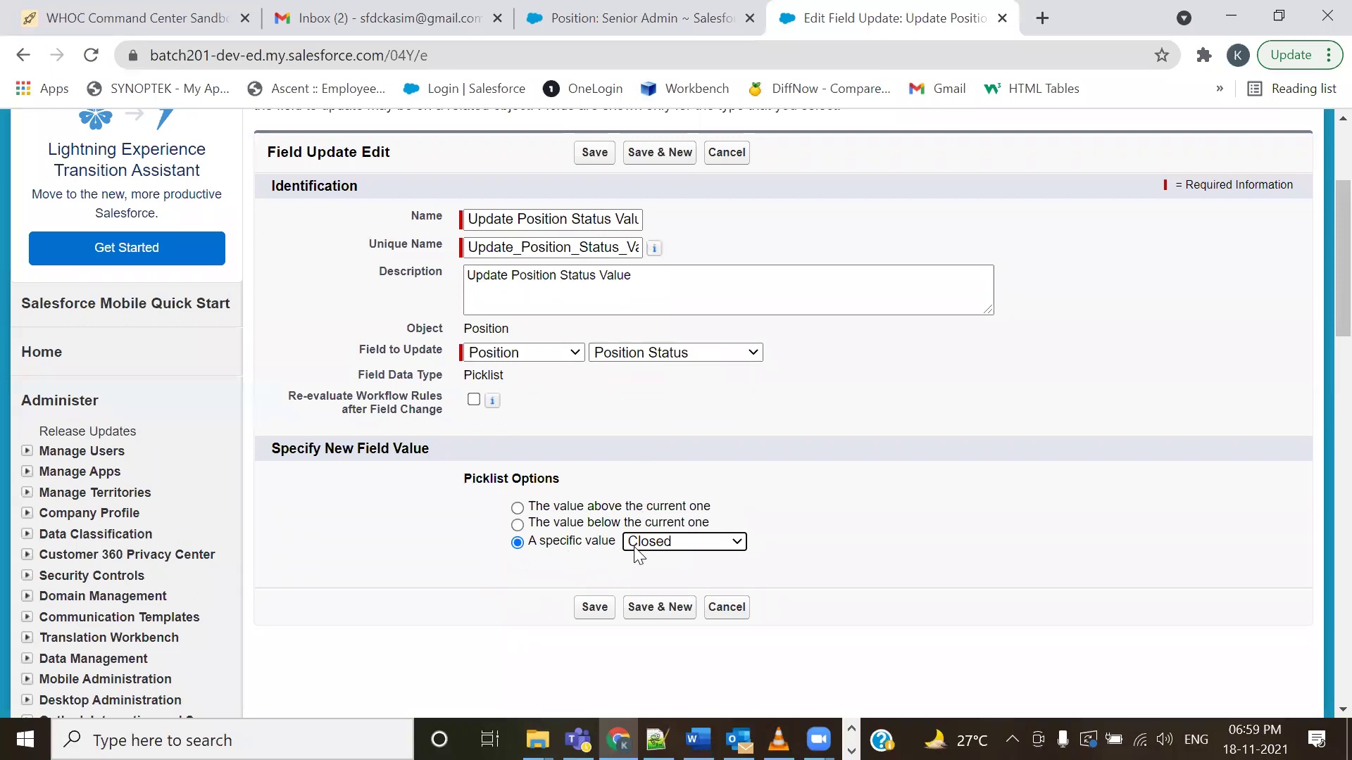
click(596, 610)
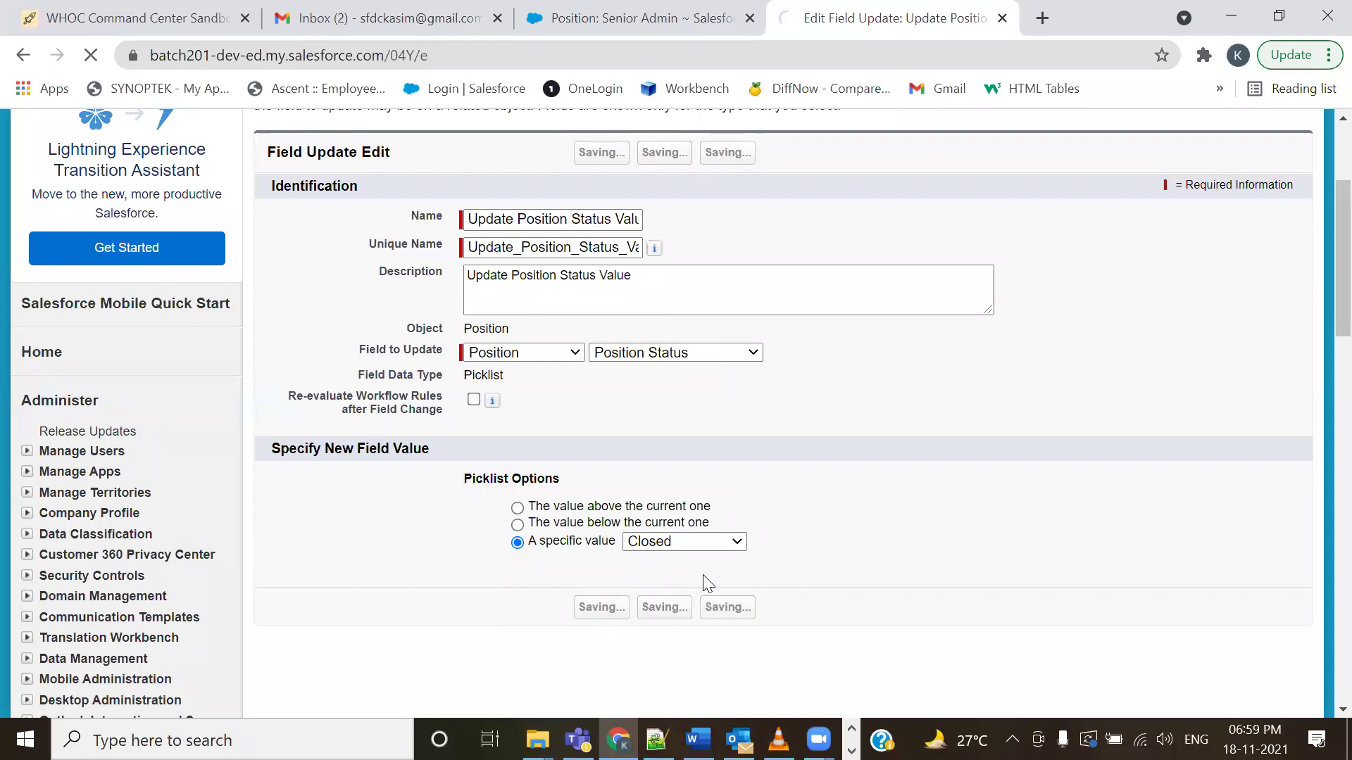
- Review the rule's immediate and time-dependent actions and finish the workflow actions setup
scroll(774, 537, down, 9)
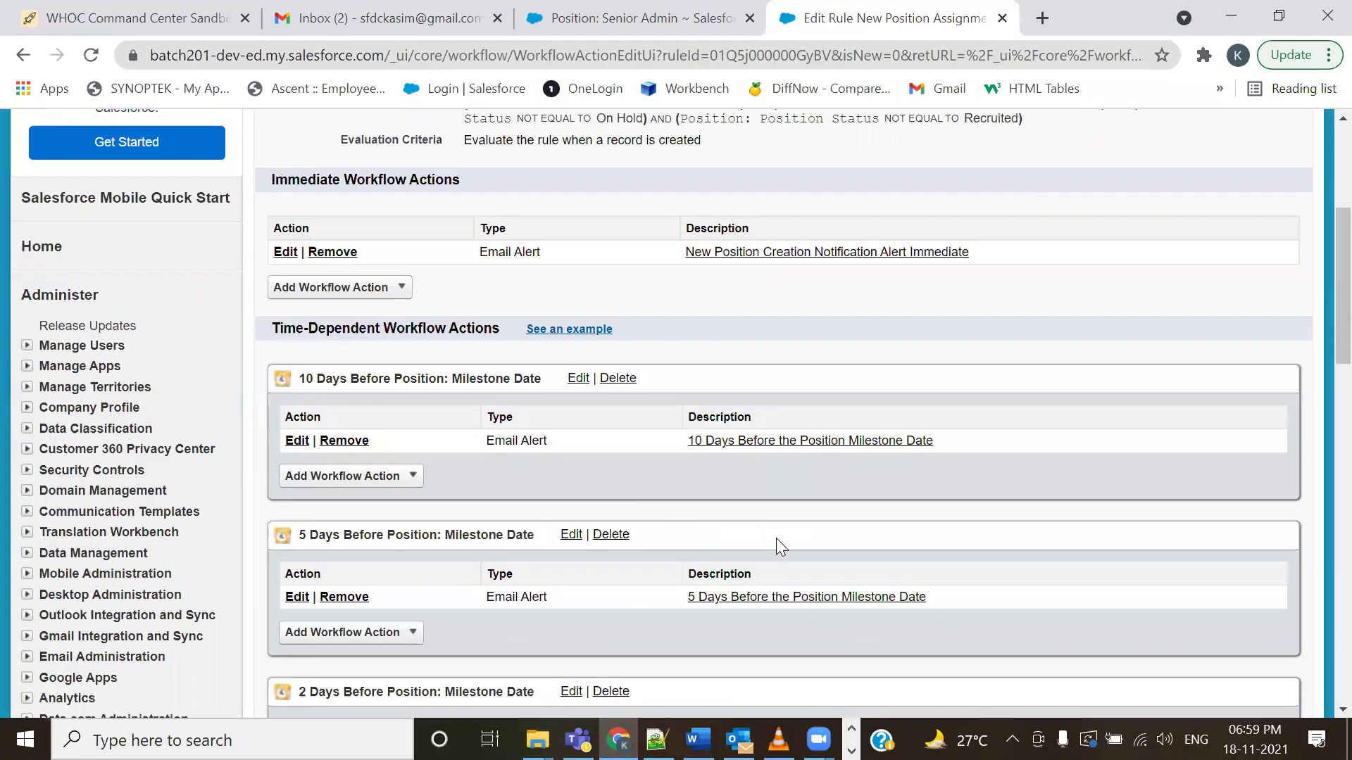
scroll(780, 539, down, 8)
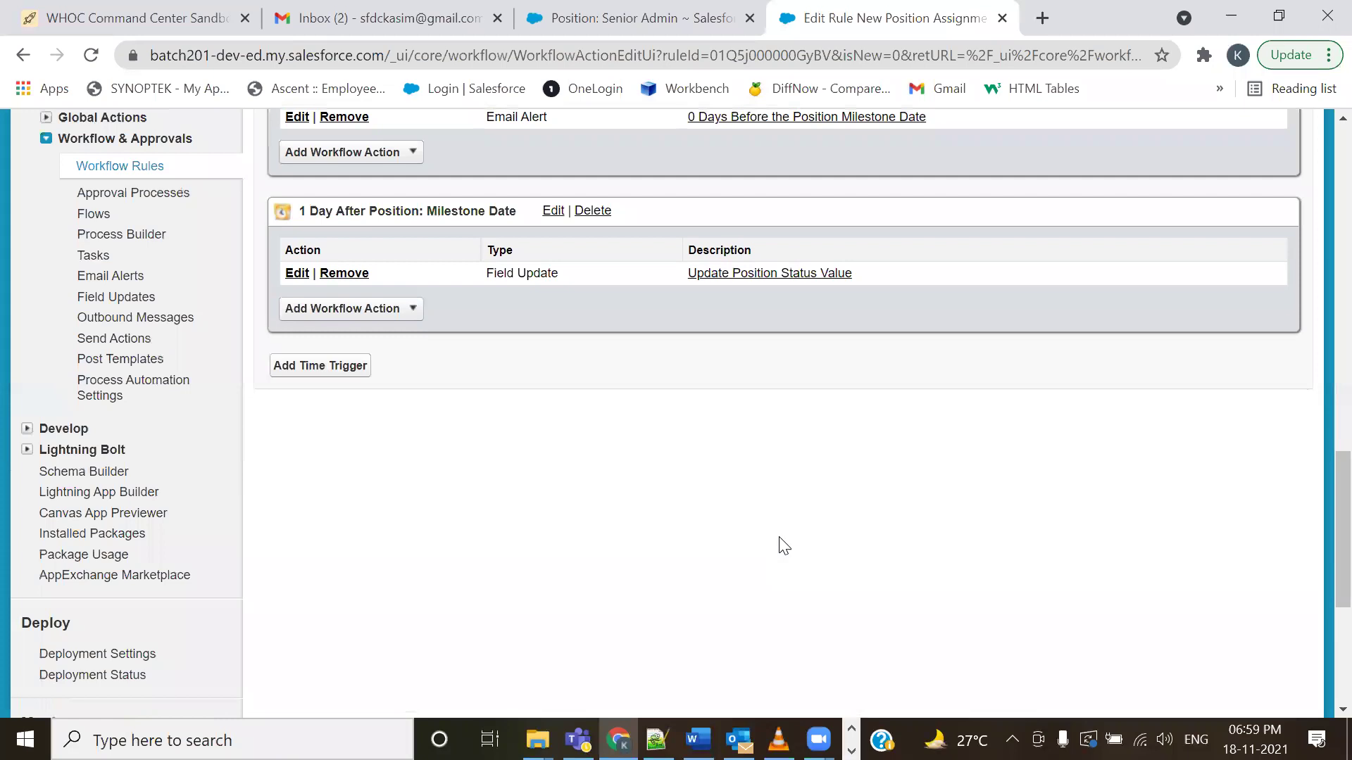
scroll(769, 543, up, 4)
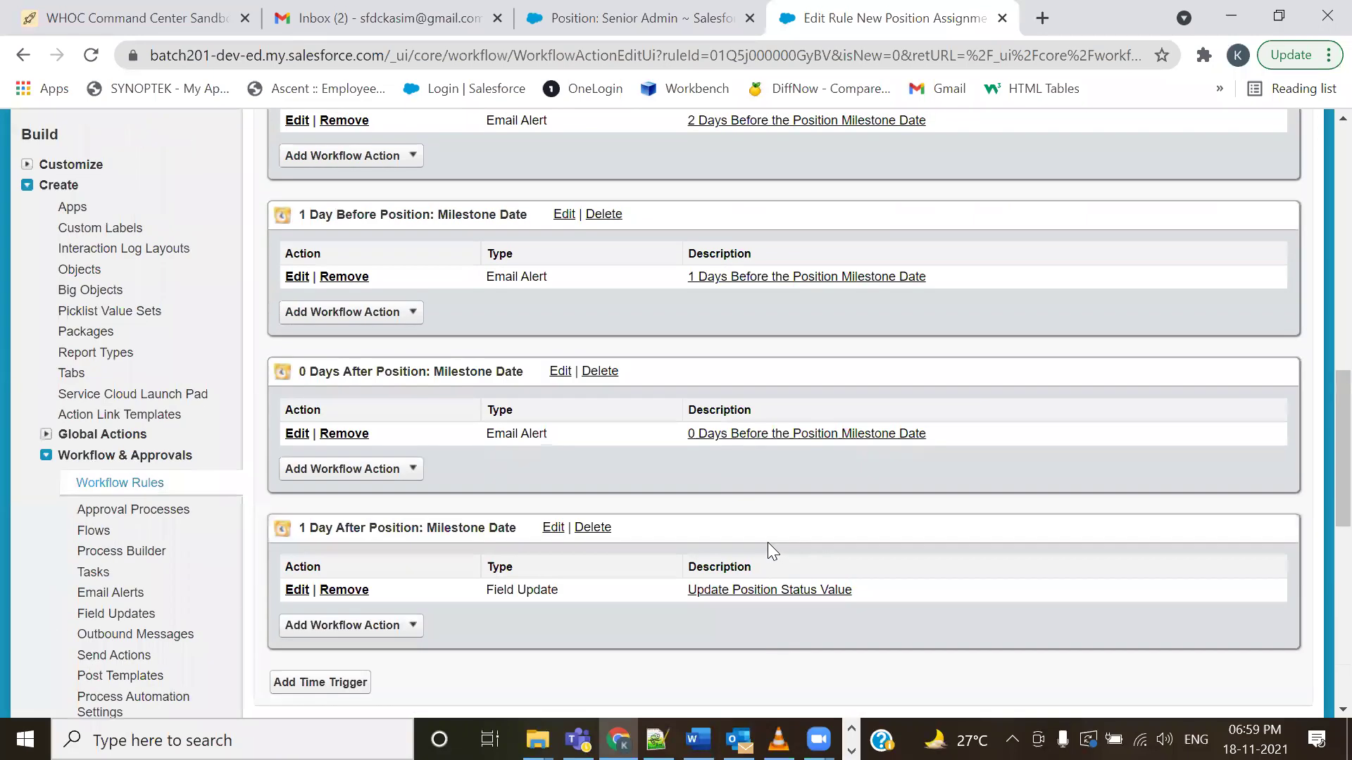
scroll(756, 465, up, 12)
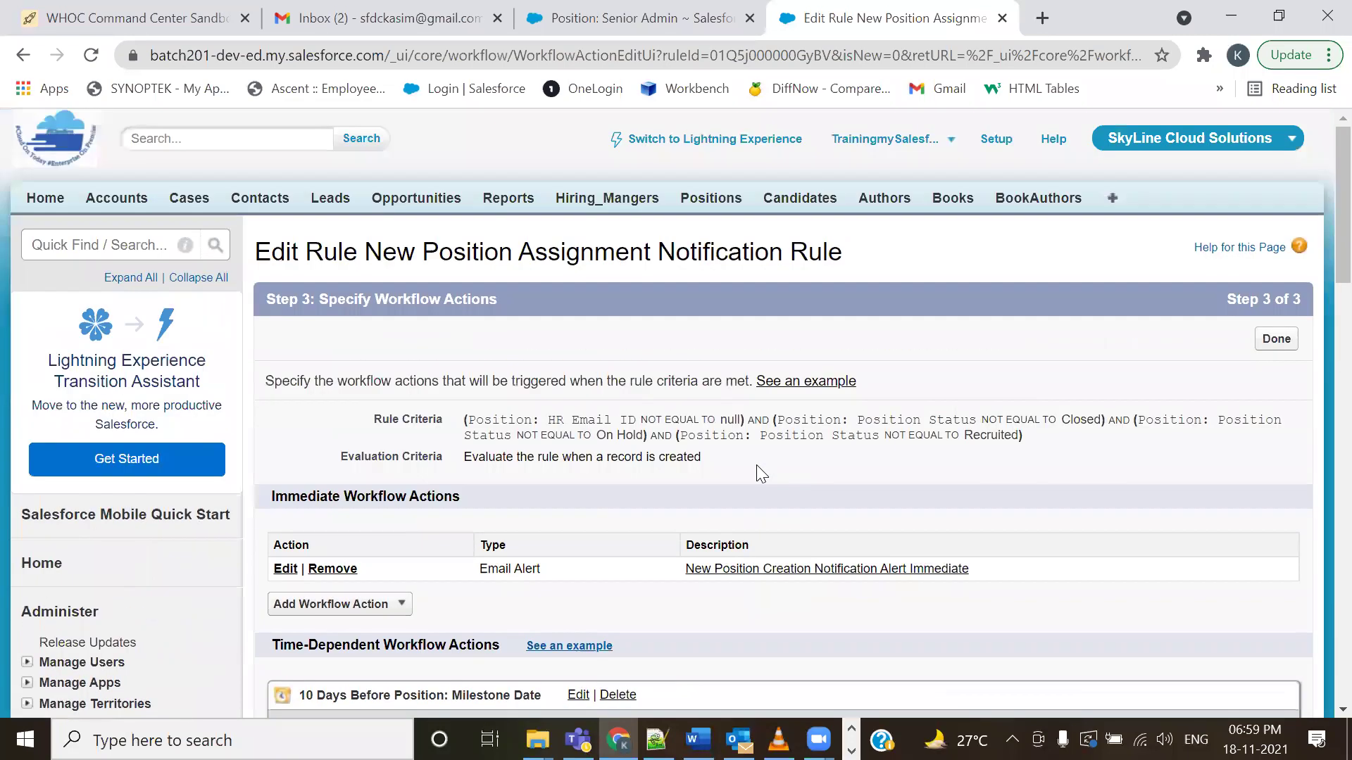
click(1271, 346)
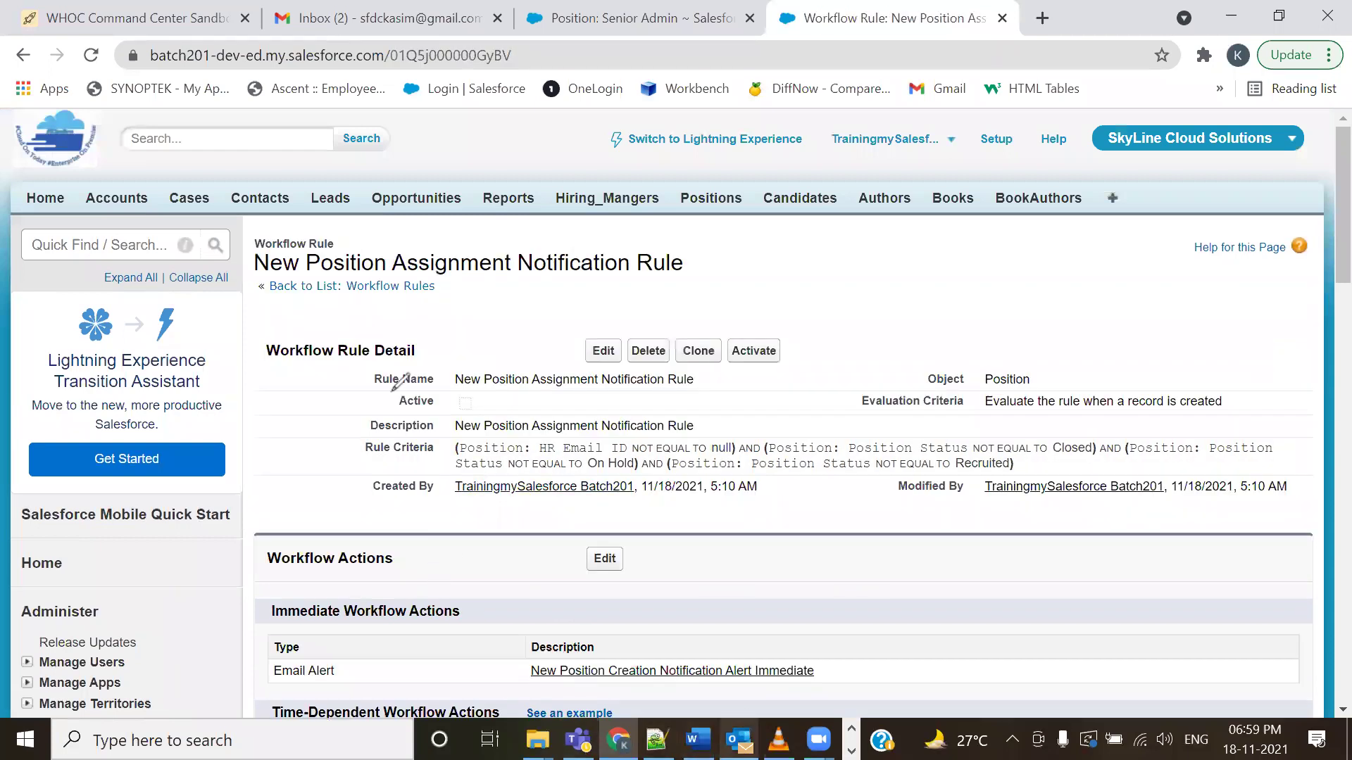
- Activate the New Position Assignment Notification Rule, assigning the training org's own user as Default Workflow User and saving the process automation settings
mouse_move(501, 398)
mouse_down()
mouse_move(422, 416)
mouse_move(391, 391)
mouse_up()
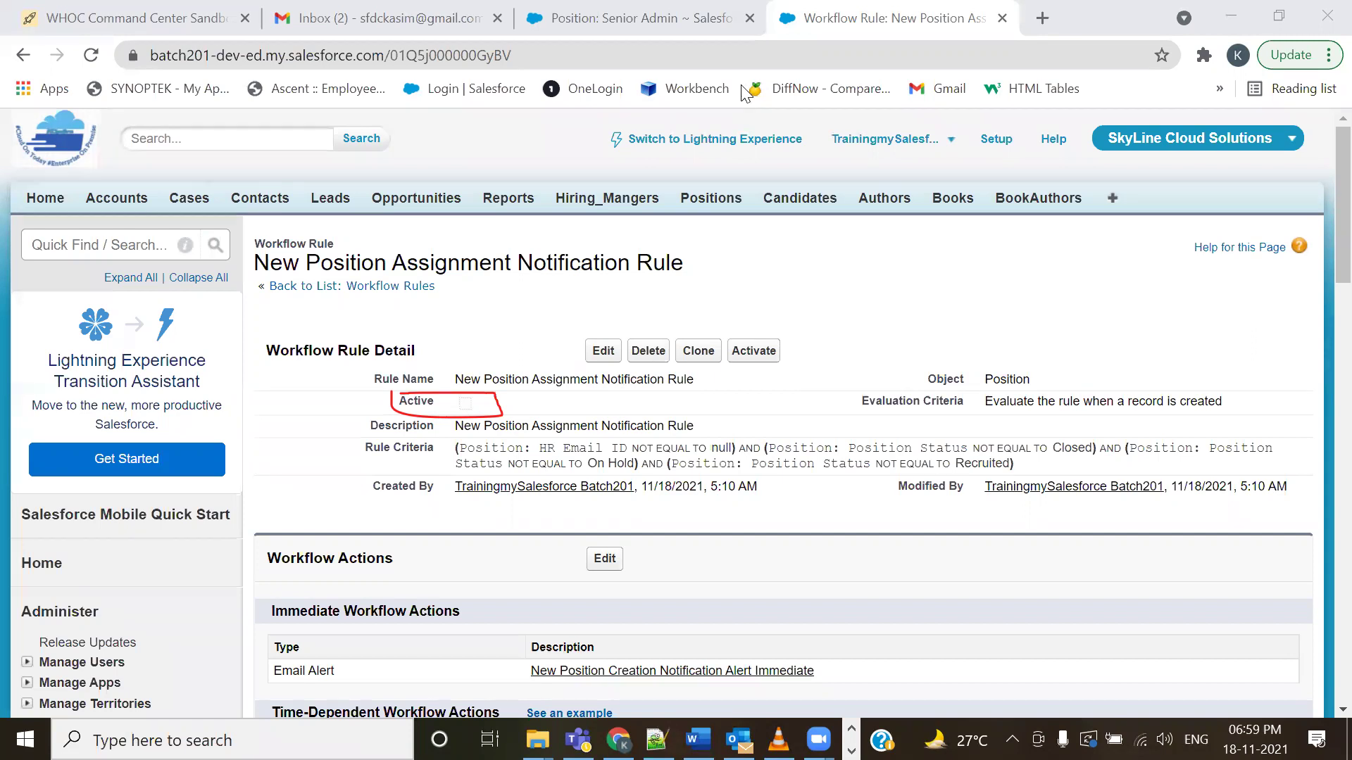
click(752, 358)
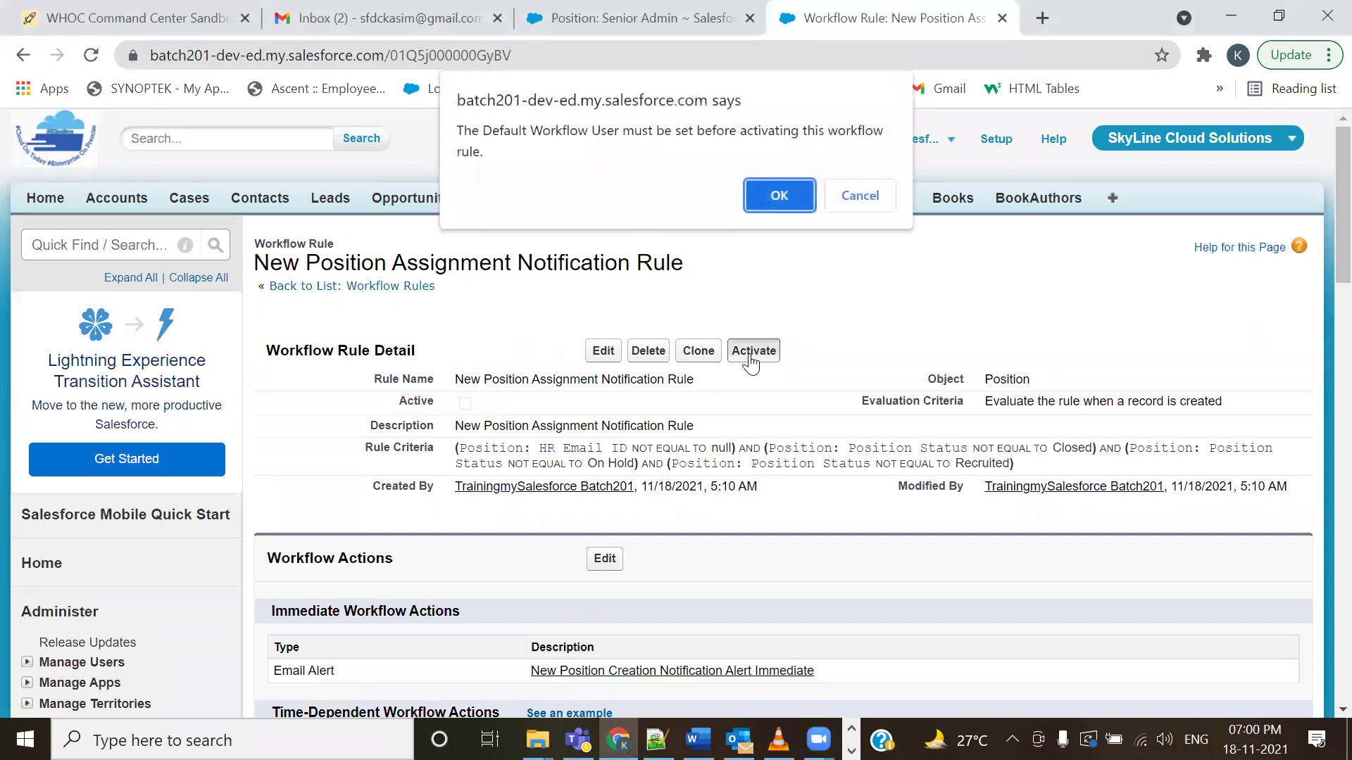
click(785, 204)
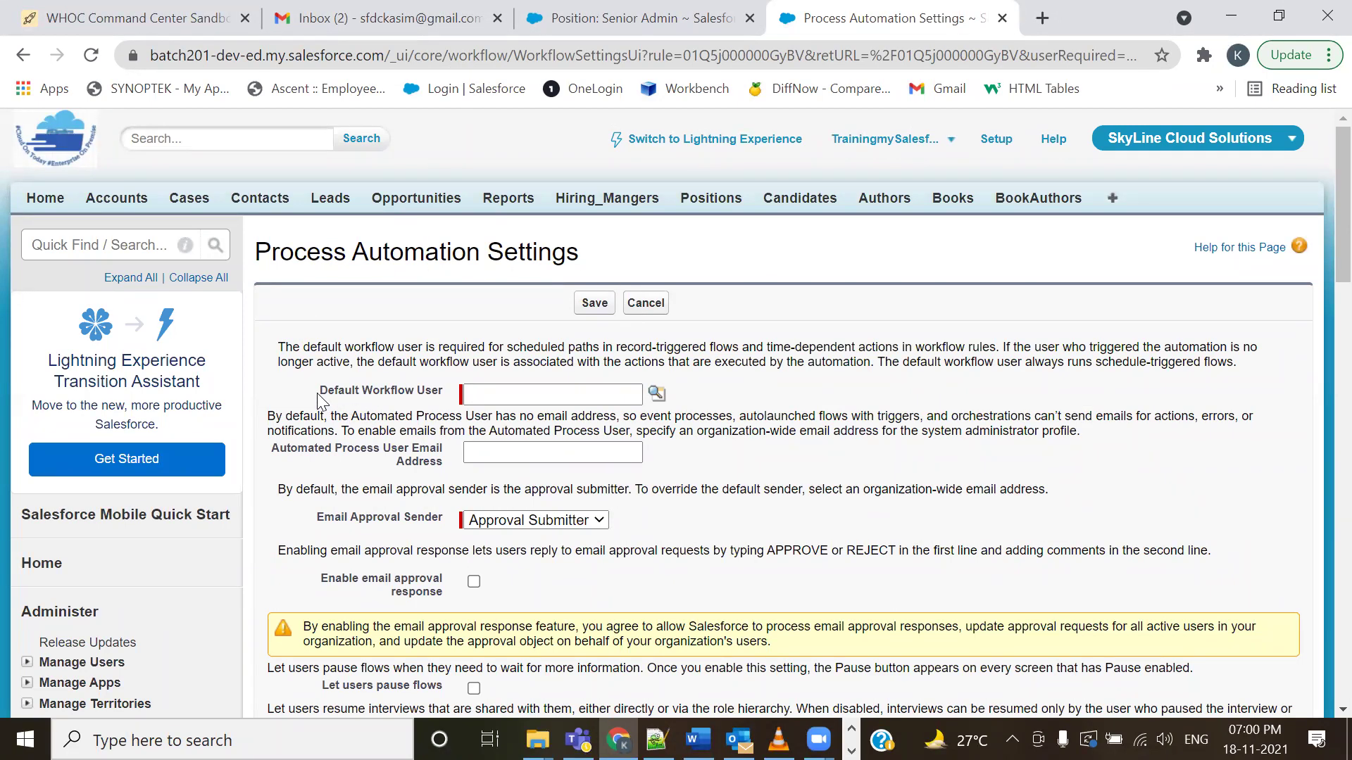
drag(317, 393, 451, 397)
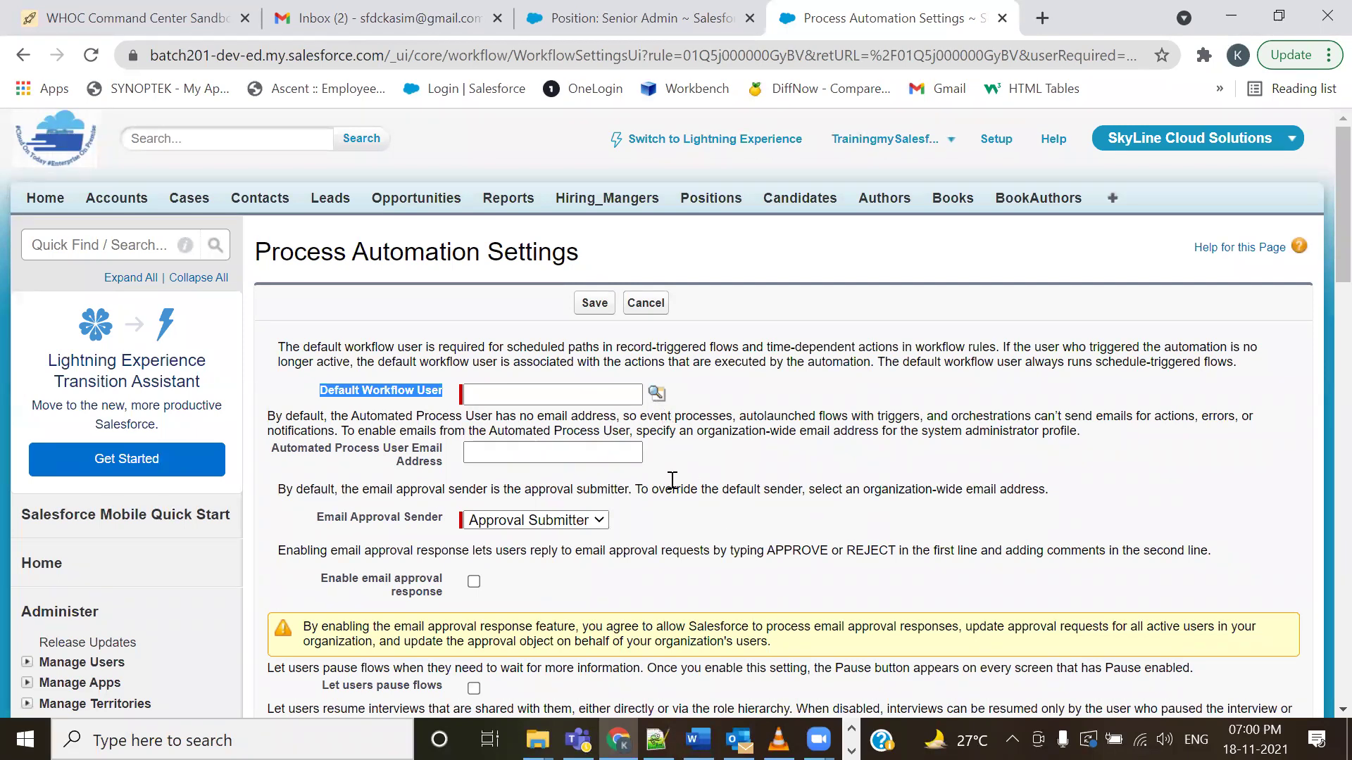
click(736, 486)
click(657, 393)
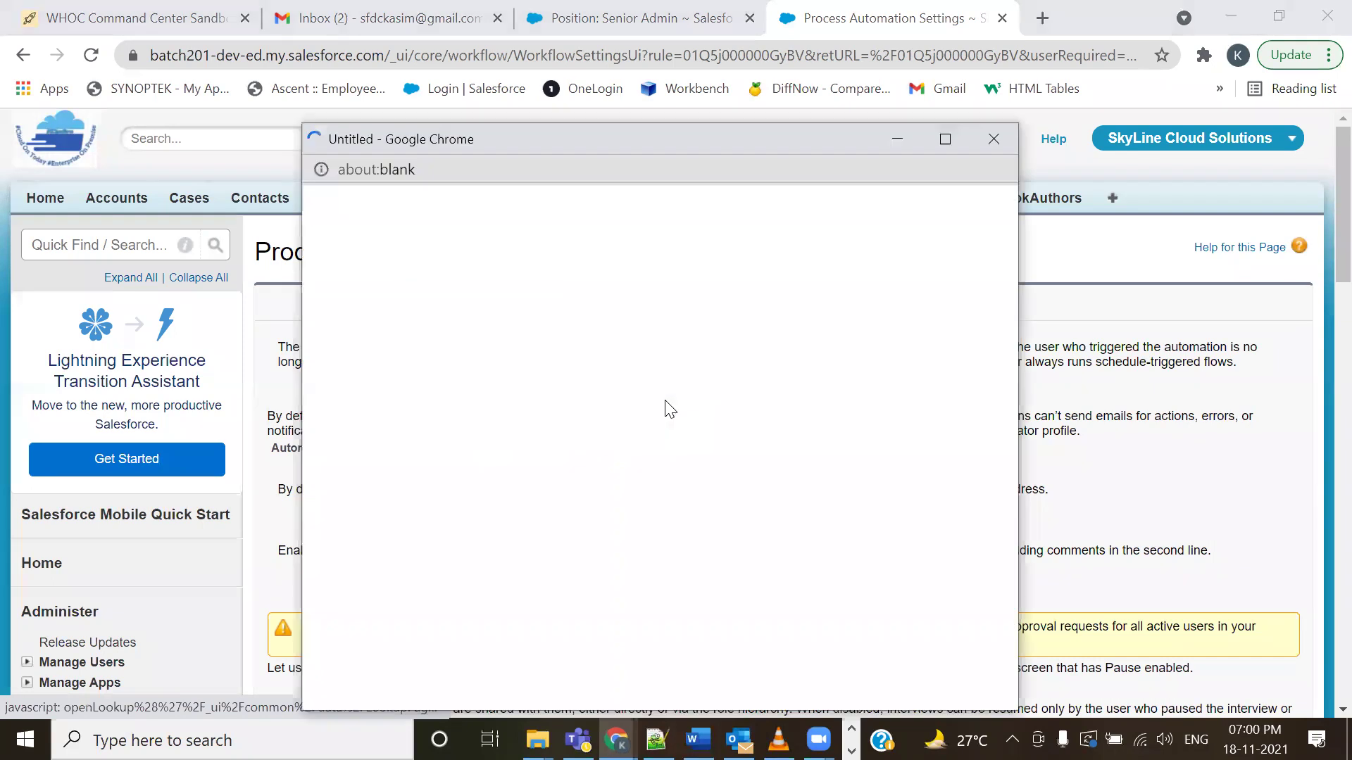
click(425, 400)
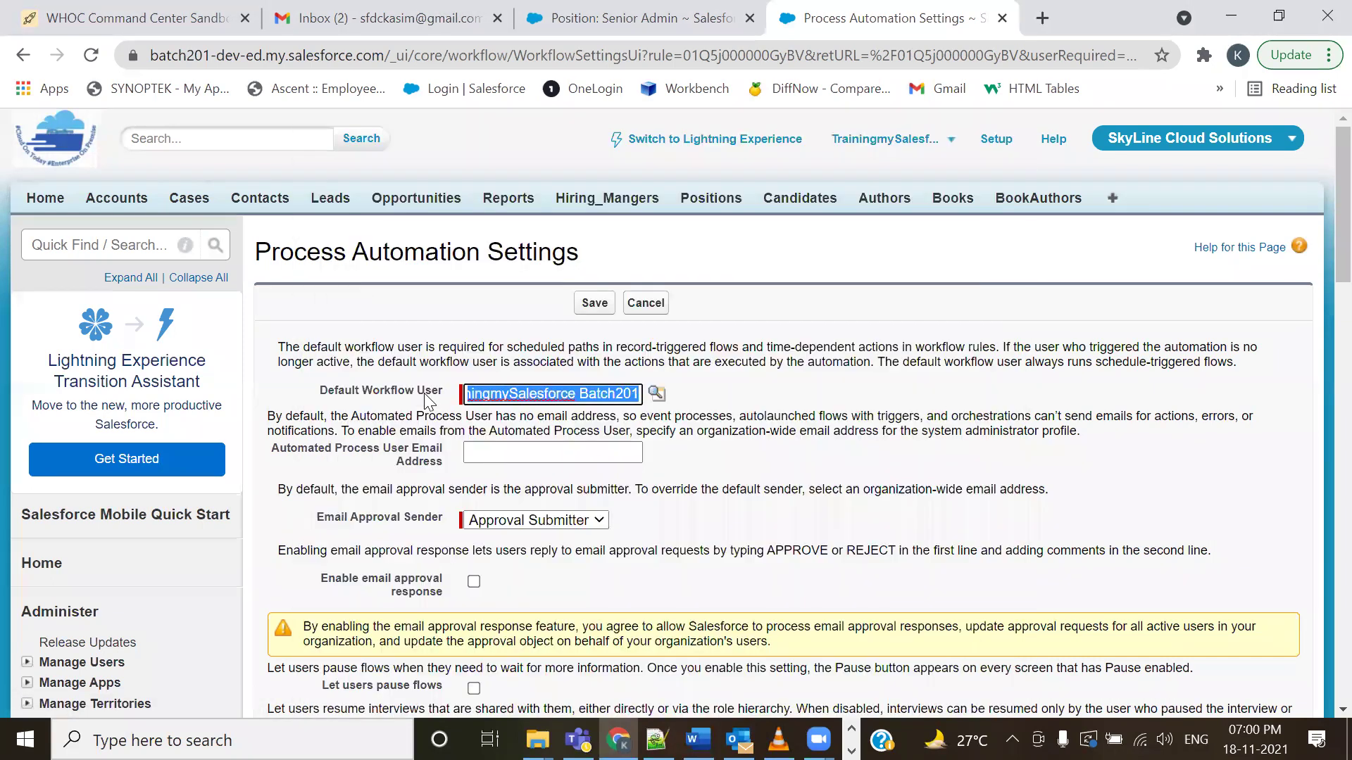
click(580, 311)
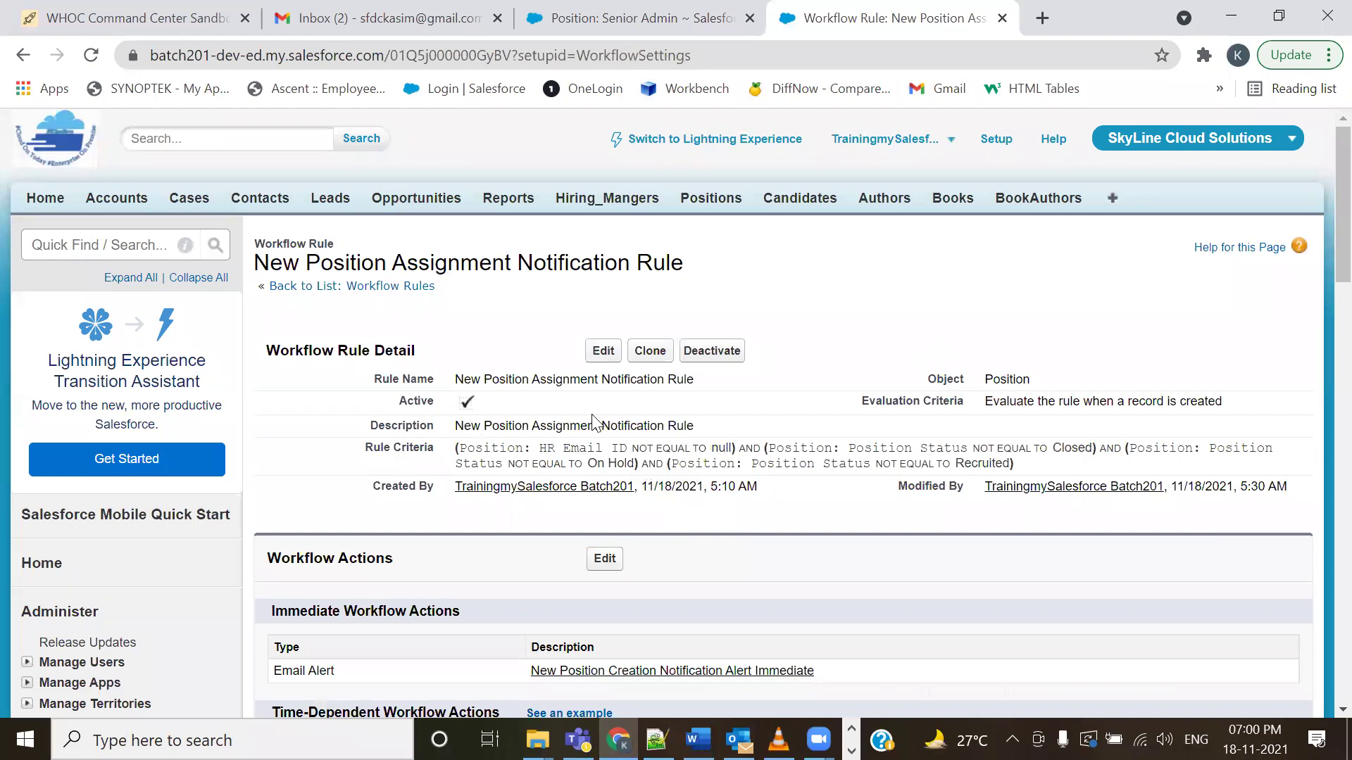
double_click(403, 400)
click(670, 421)
- Open the Positions home page and close the separate Senior Admin record without saving its status change
click(733, 205)
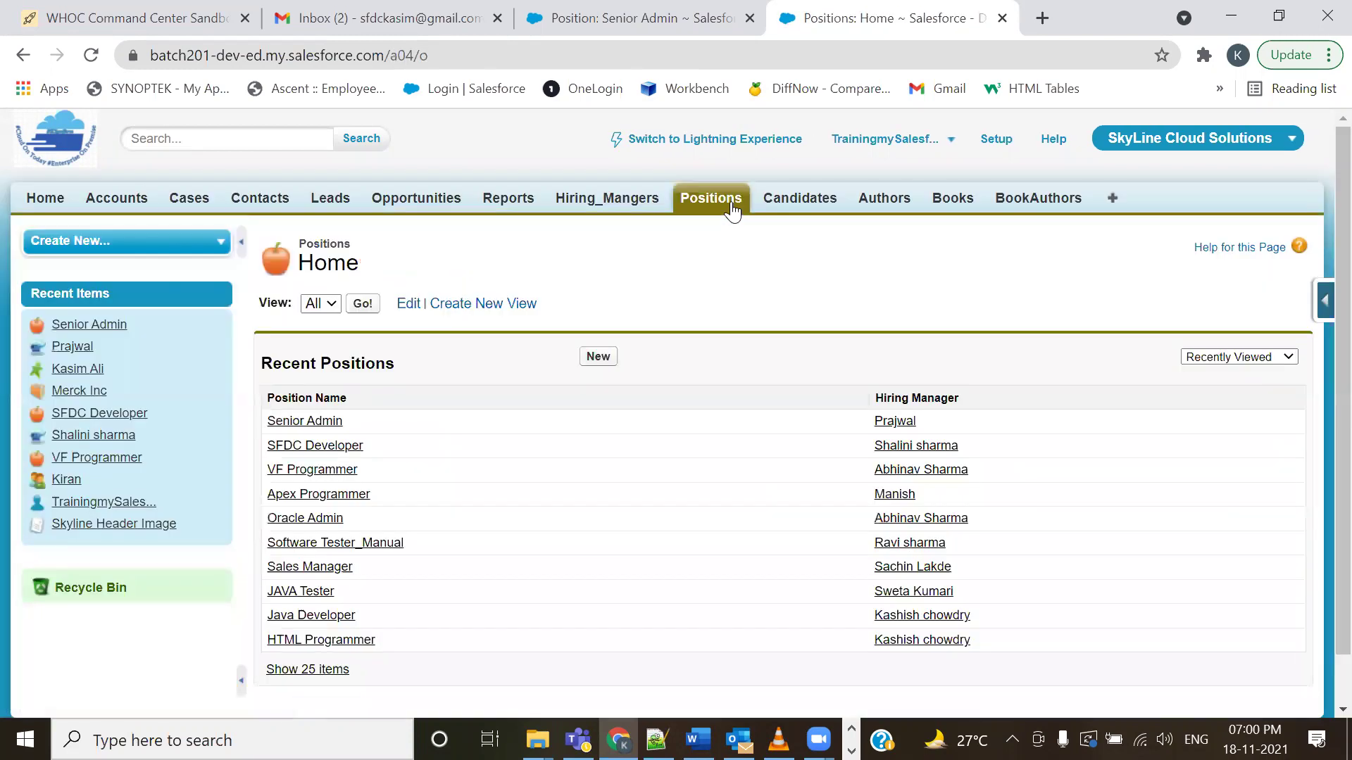
click(647, 22)
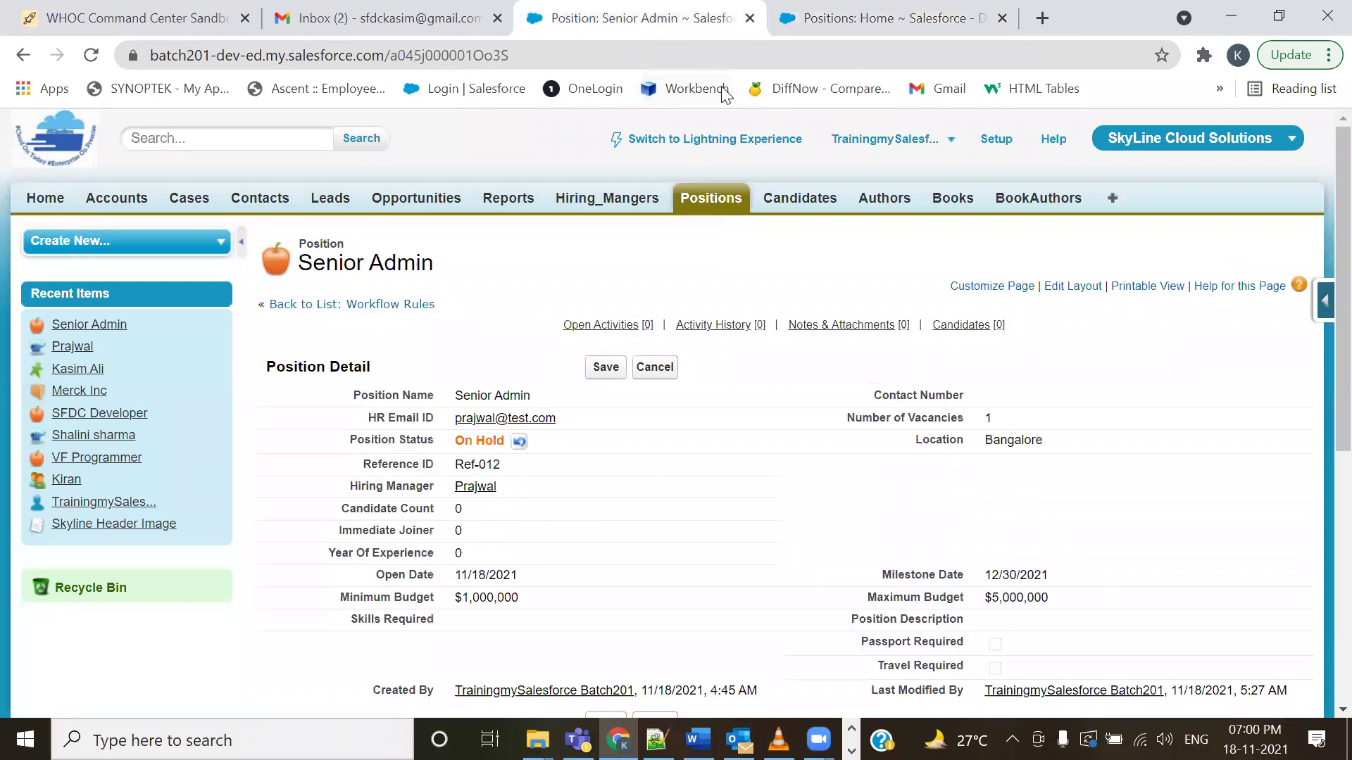
click(750, 18)
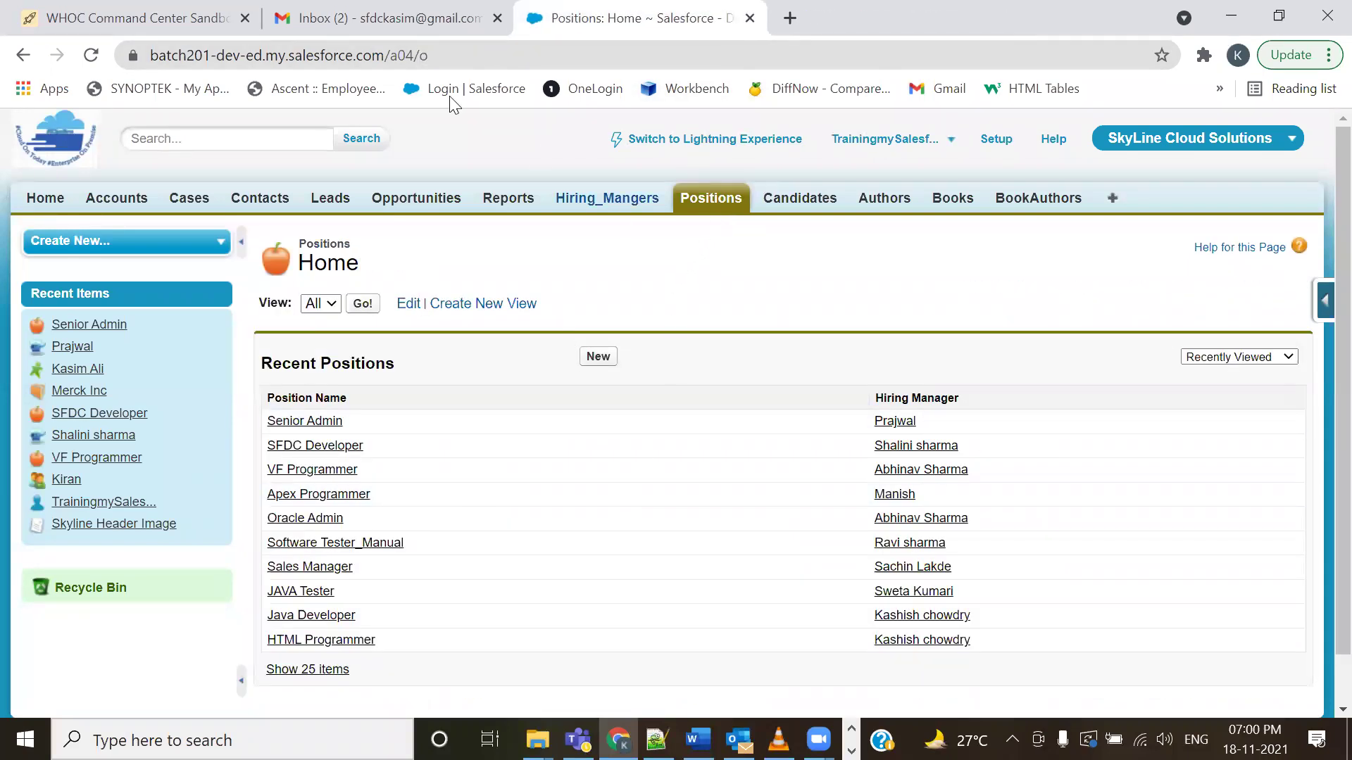
- Switch to the Gmail inbox and mark all messages as read
click(451, 18)
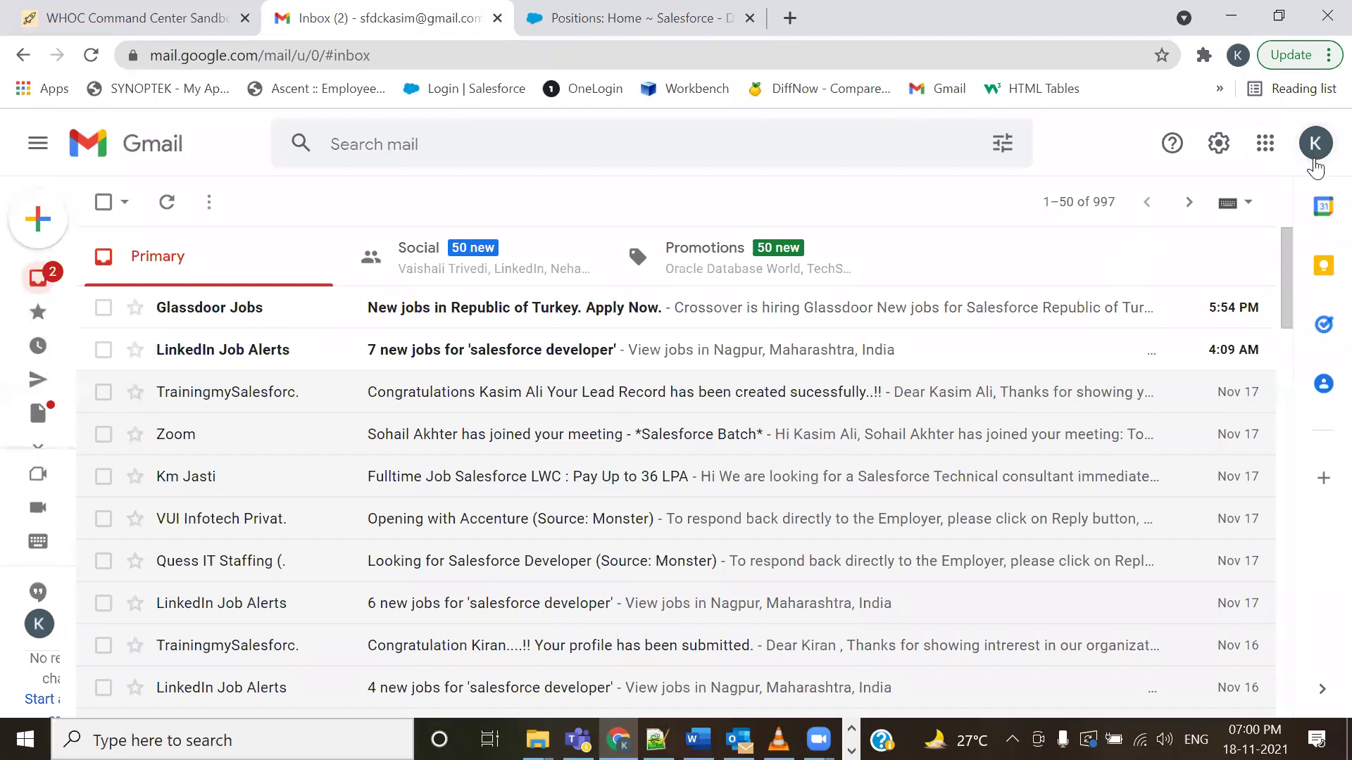
click(208, 202)
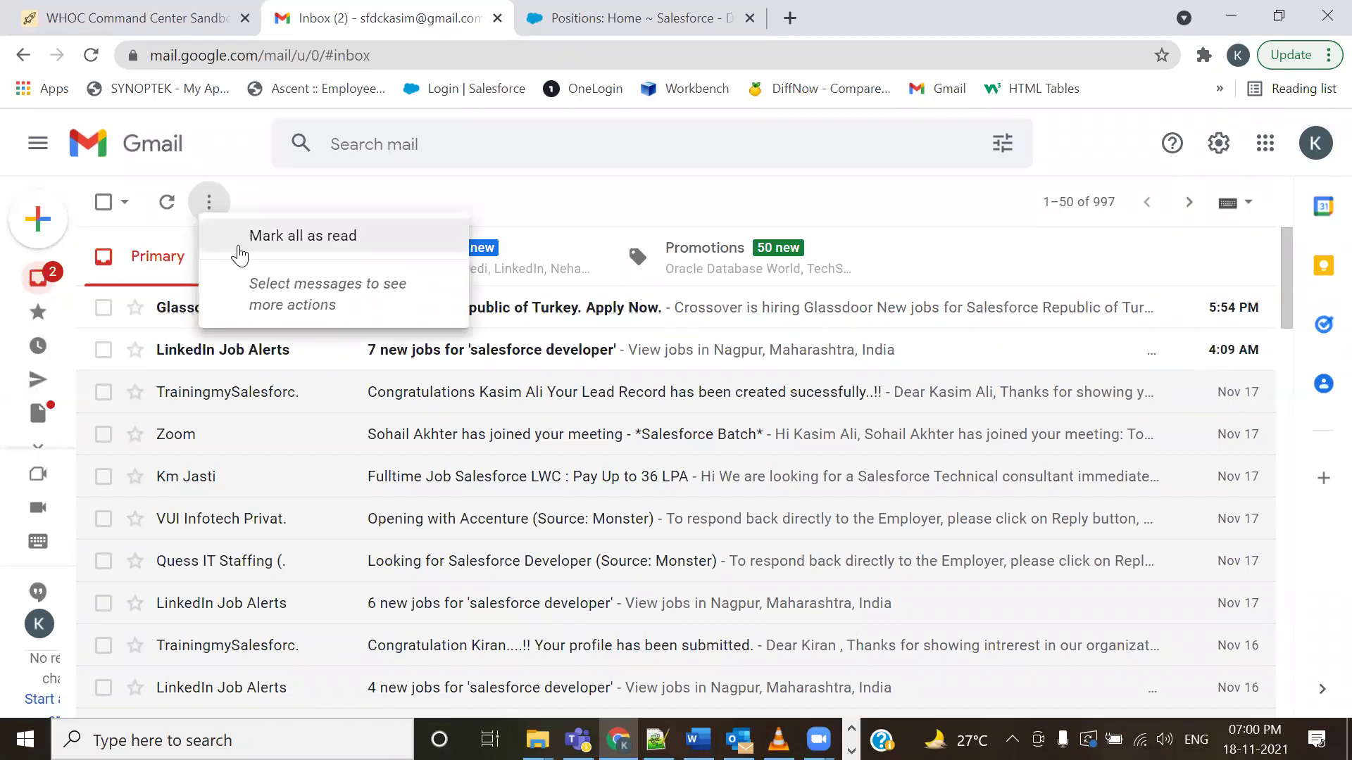
click(303, 236)
- Return to Salesforce Positions and start a new position record named Test Time Dependent Action
click(634, 17)
click(598, 356)
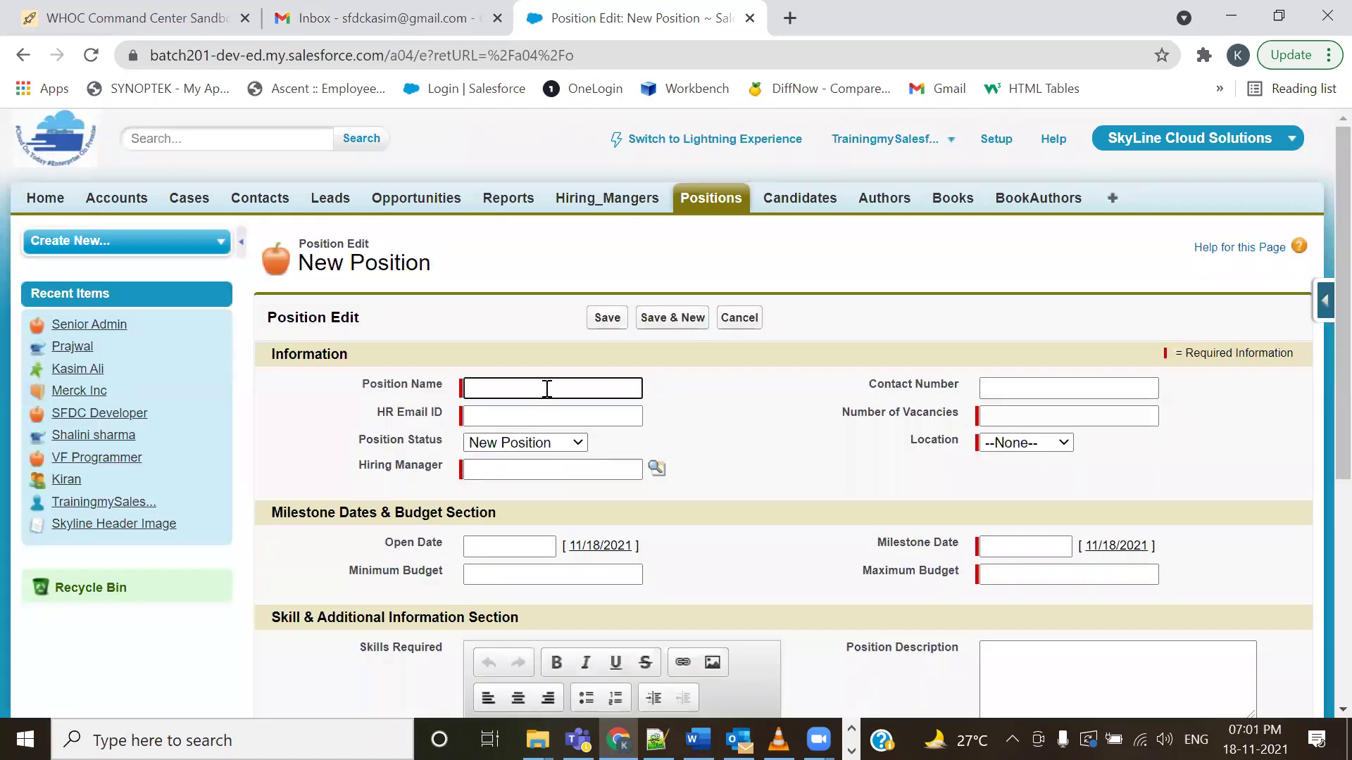
text(TE)
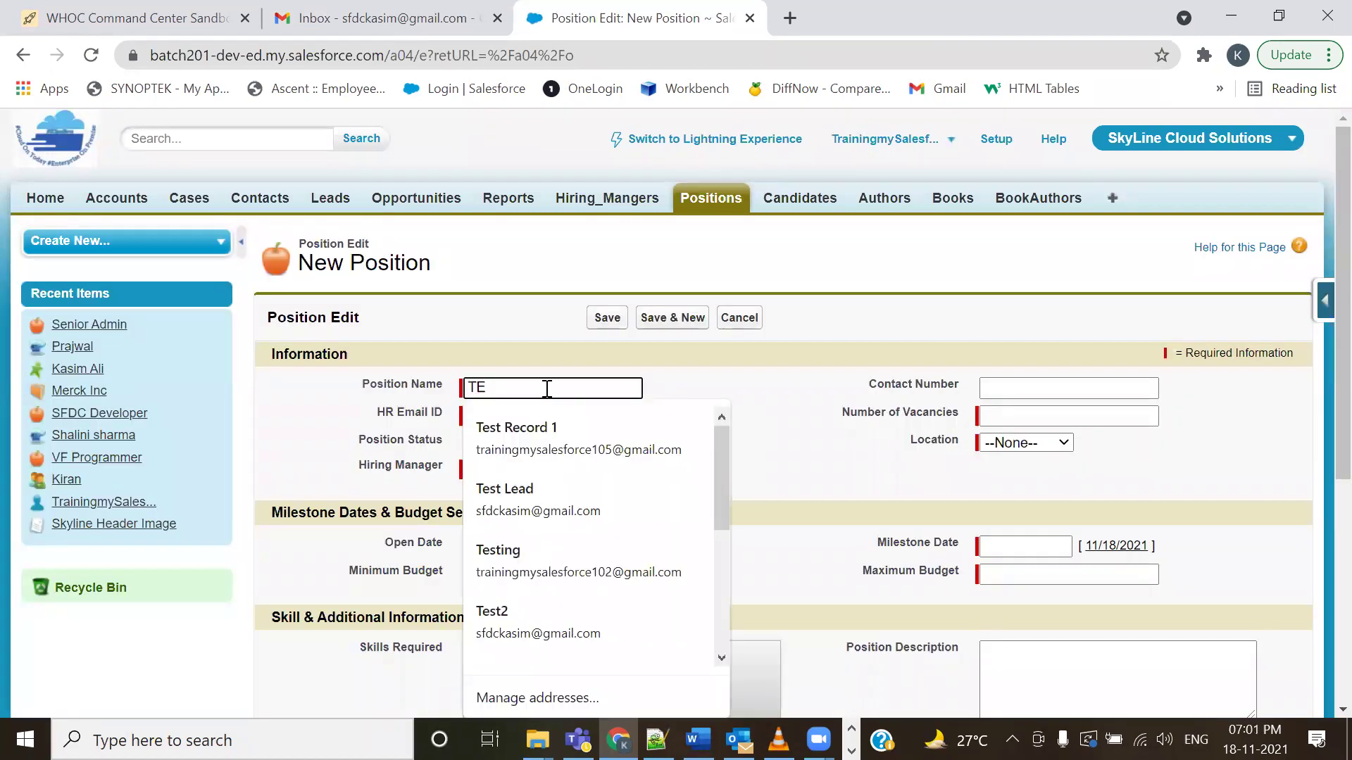
text(st GTim)
key(BackSpace)
text(ti)
key(Down)
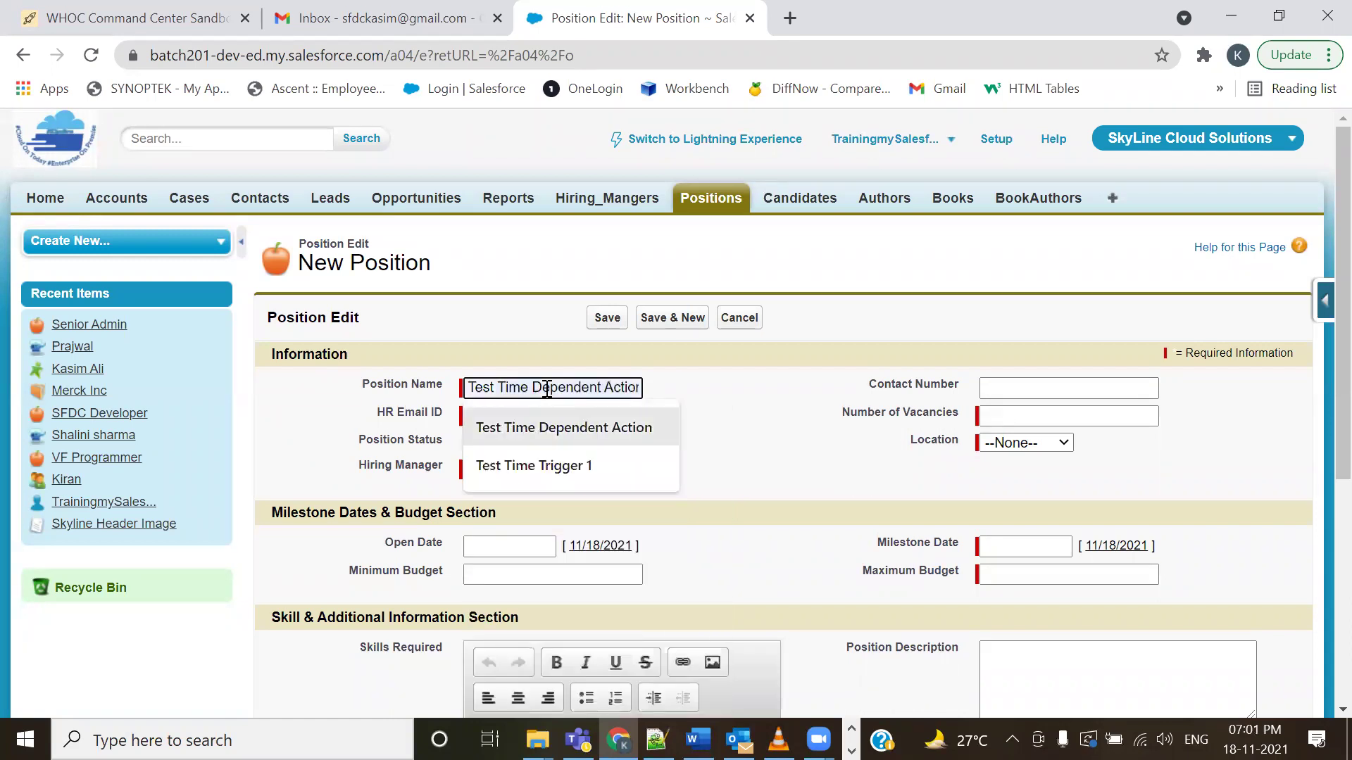
key(Return)
key(Tab)
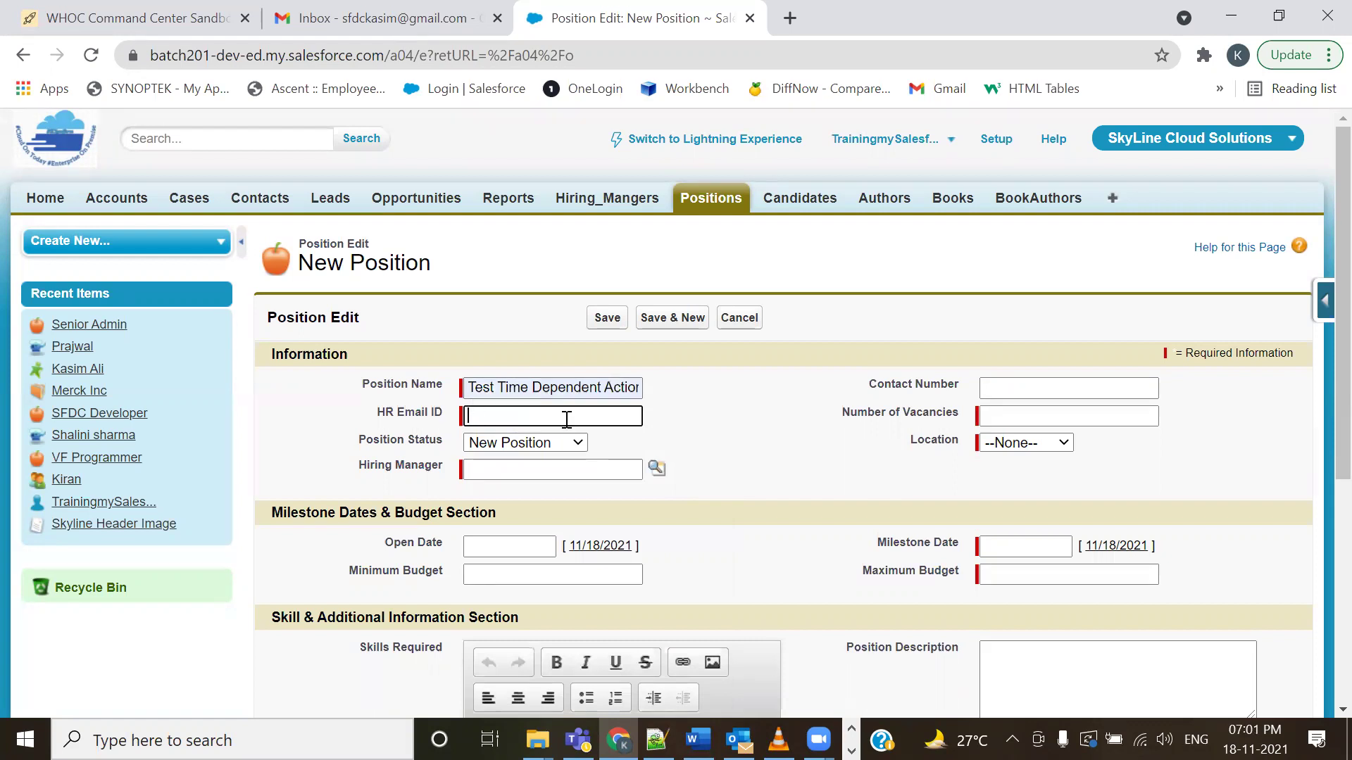
- Fill in the new position's HR email ID and contact number from a saved entry, and set Number of Vacancies to 1
text(sfd)
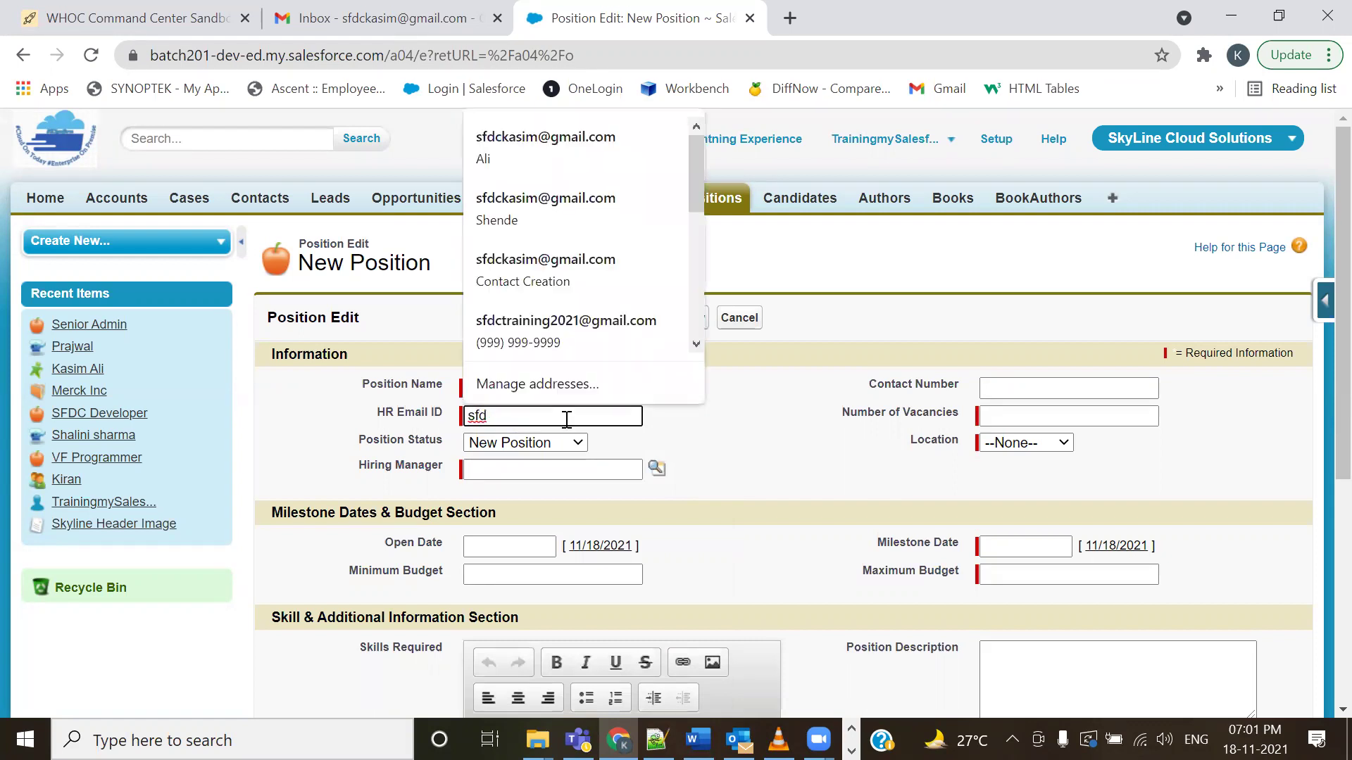
click(542, 200)
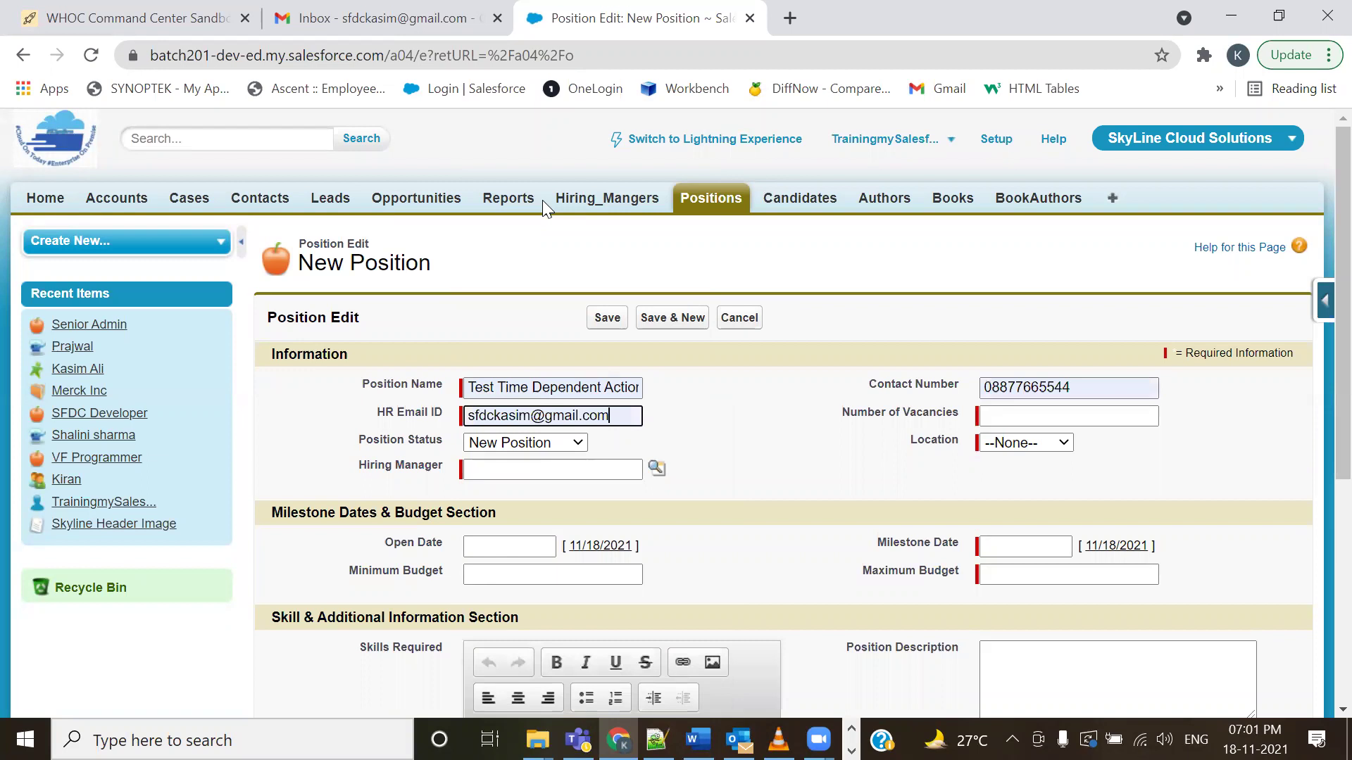
click(1014, 416)
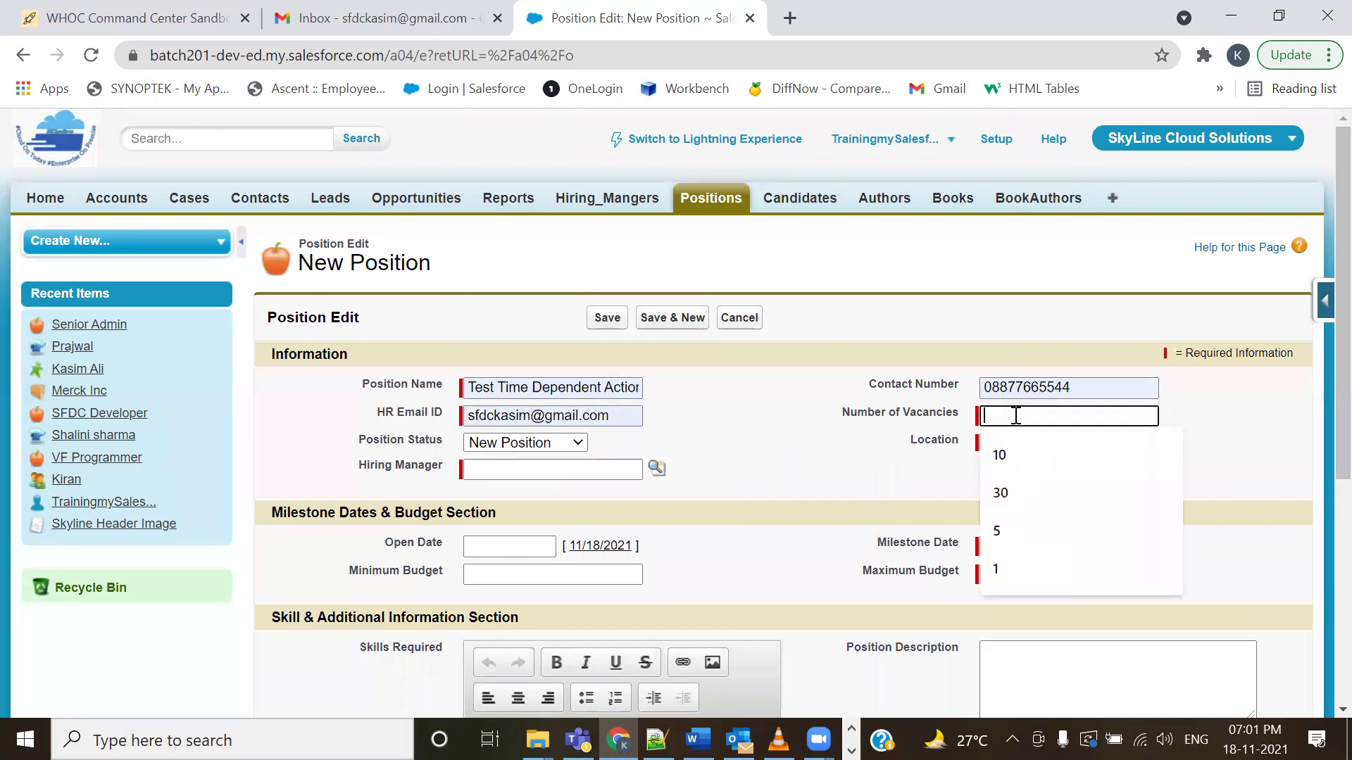
click(1006, 571)
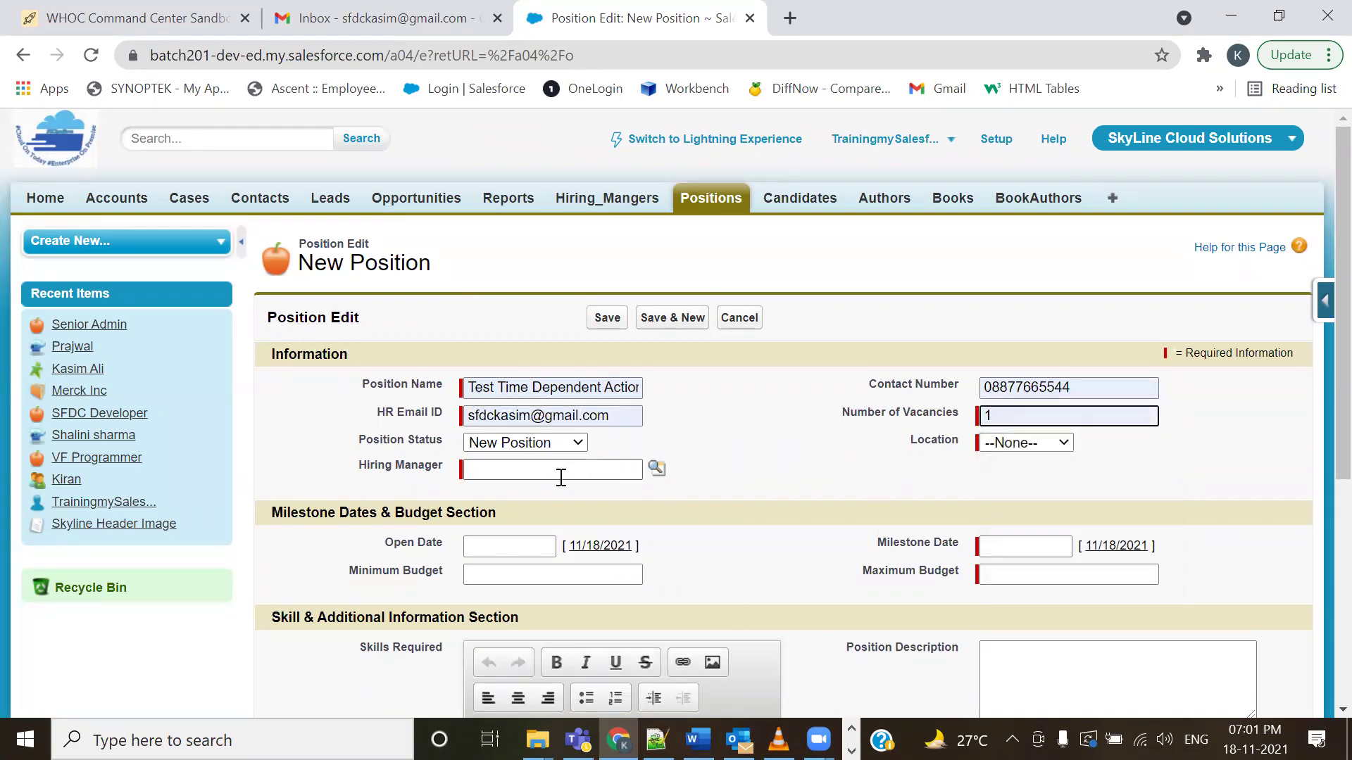
- Choose the hiring manager located in Pune from the lookup and set the position's Location to Chennai
click(654, 473)
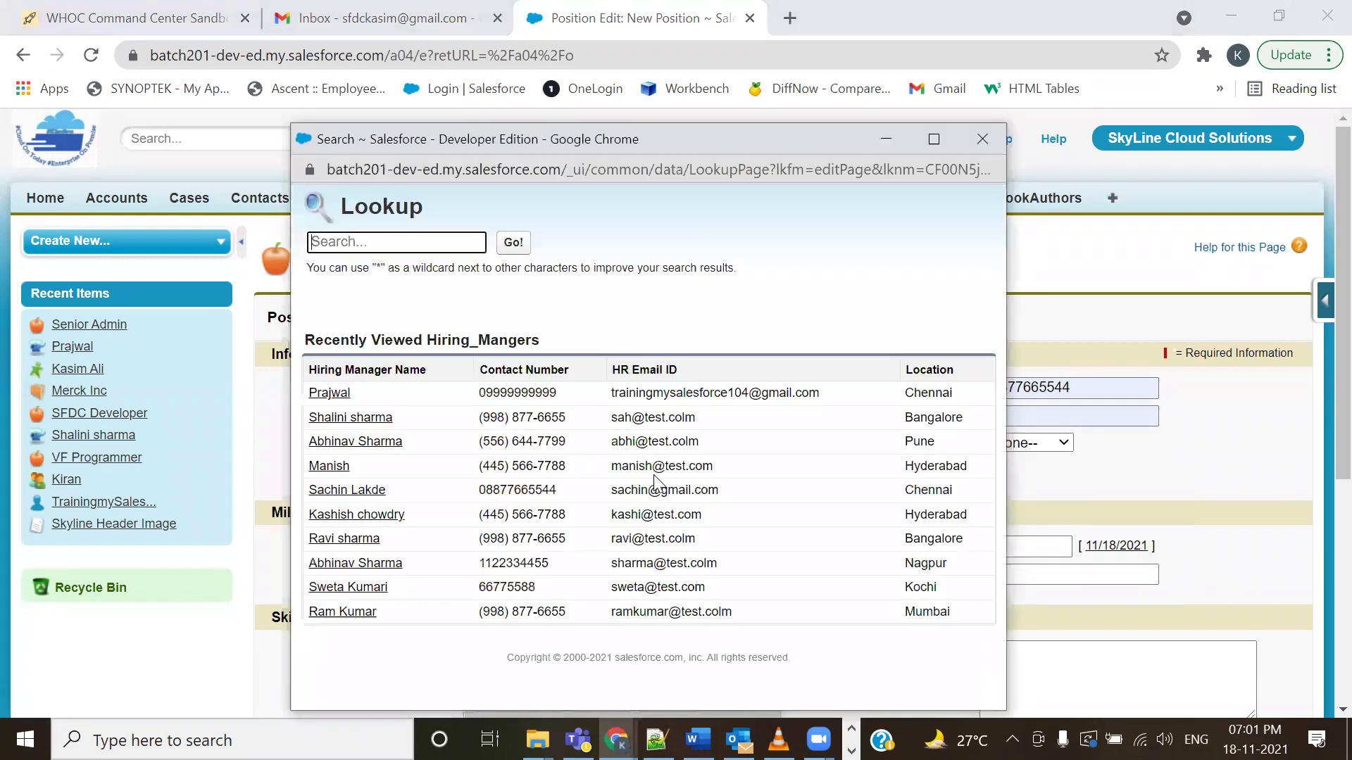
click(338, 442)
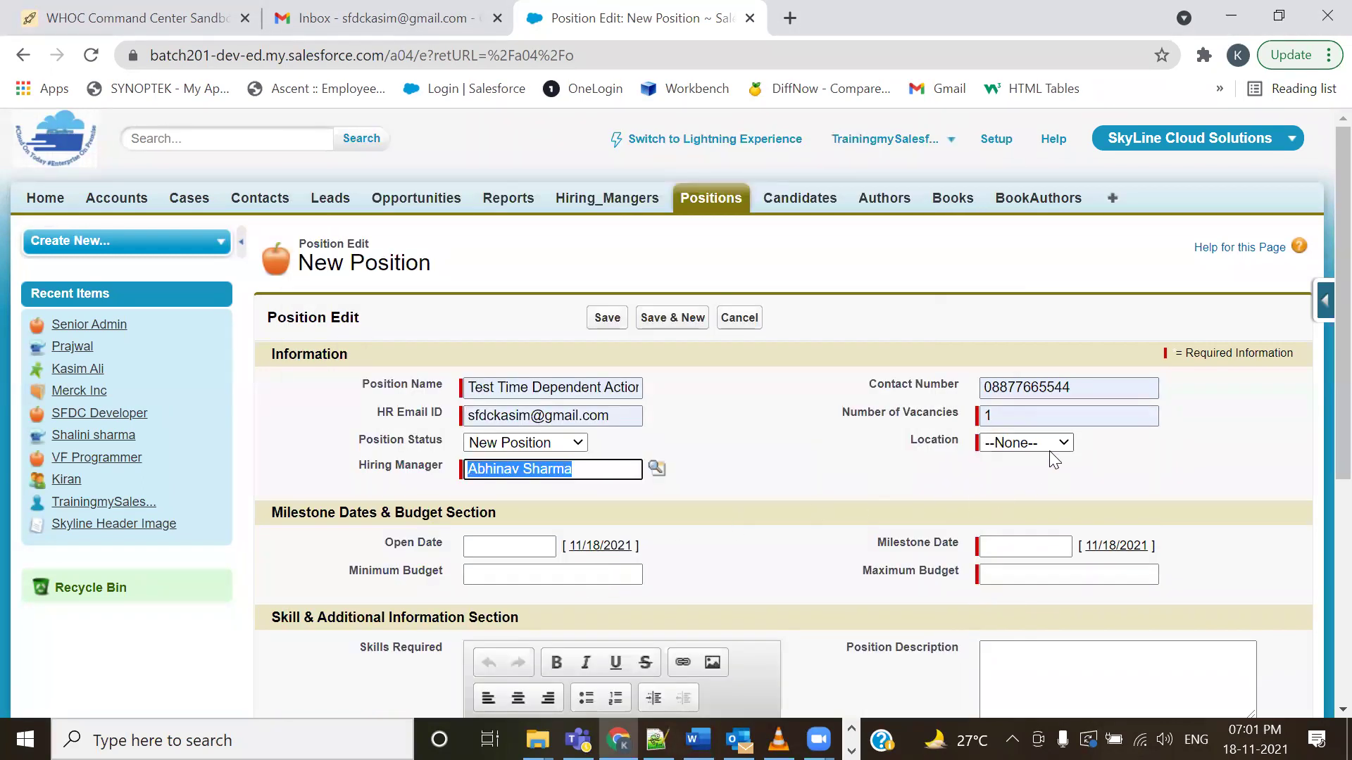
click(1049, 449)
click(1020, 495)
- Set the position's Open Date to 11/18/2021 and its Milestone Date to 12/30/2021
click(603, 547)
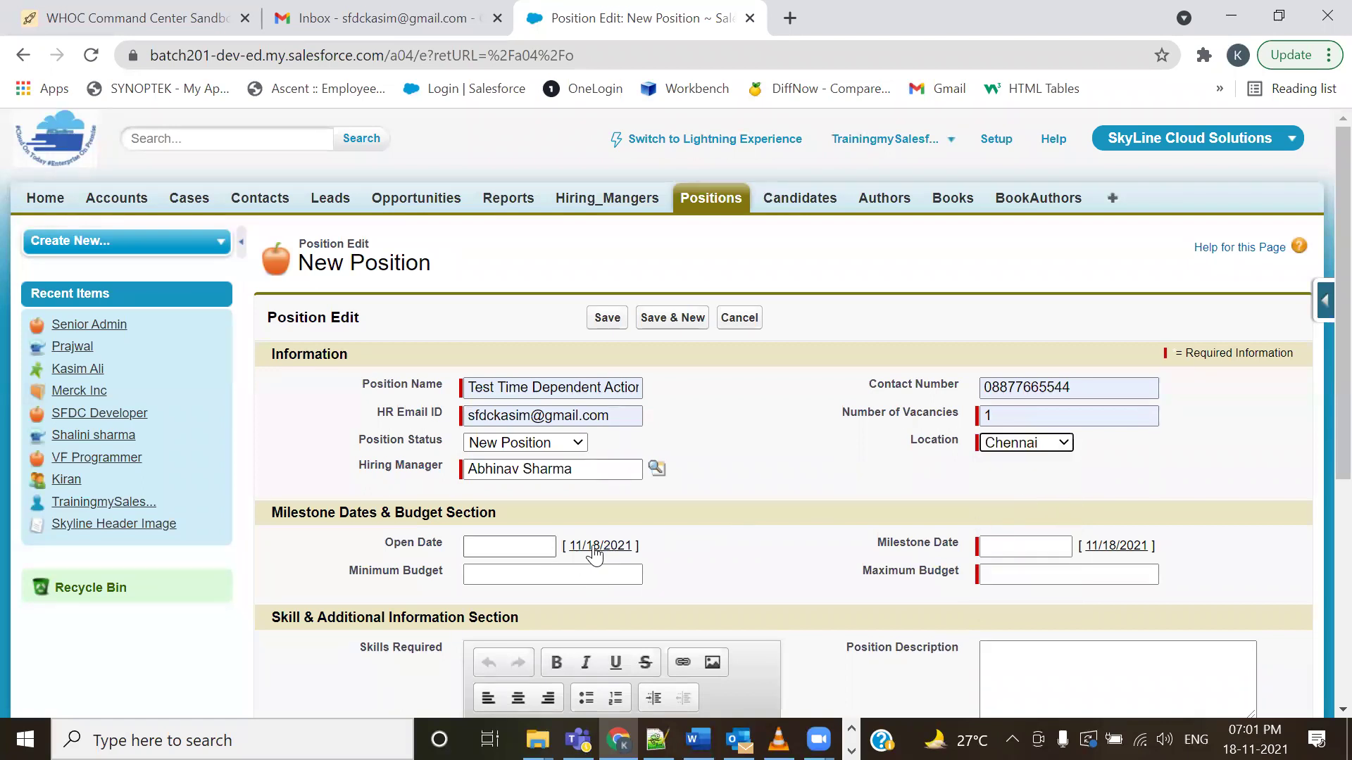
click(1039, 547)
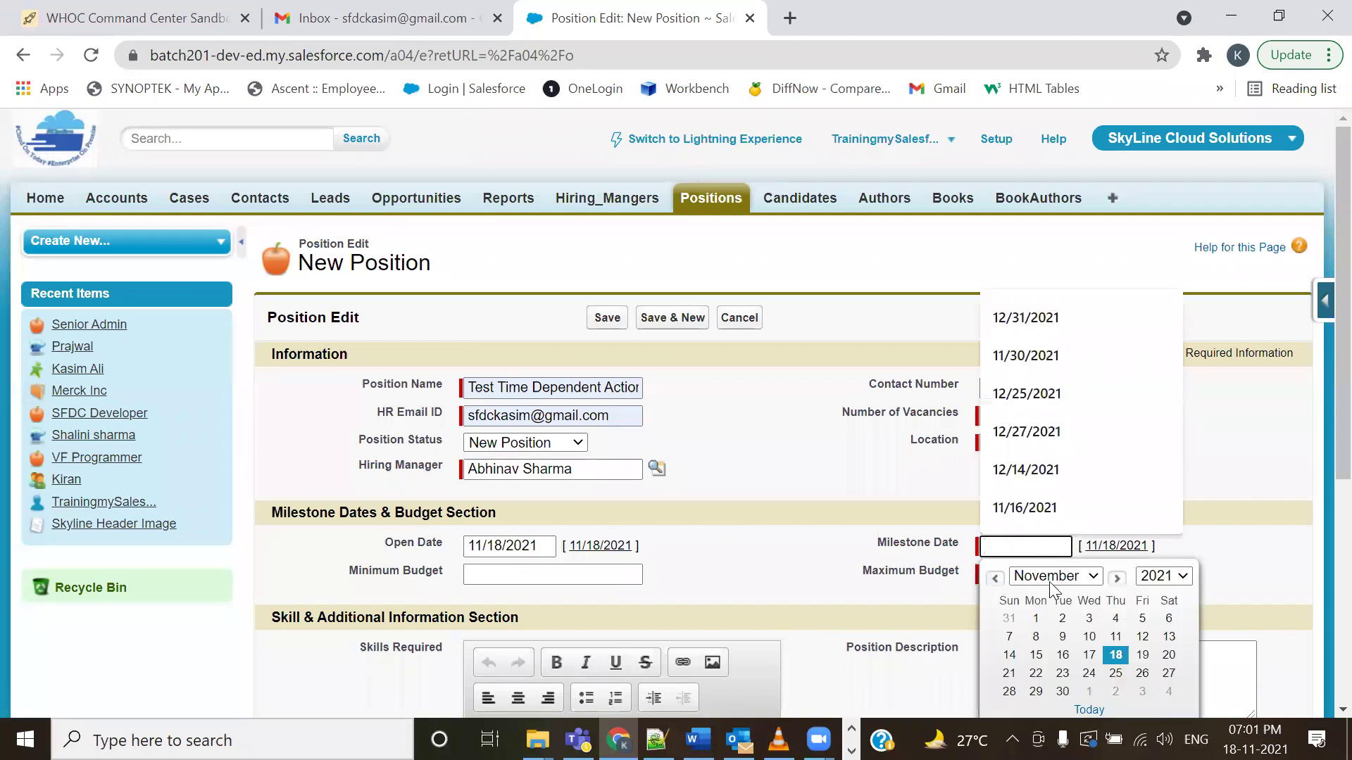
scroll(1049, 582, down, 2)
click(1053, 470)
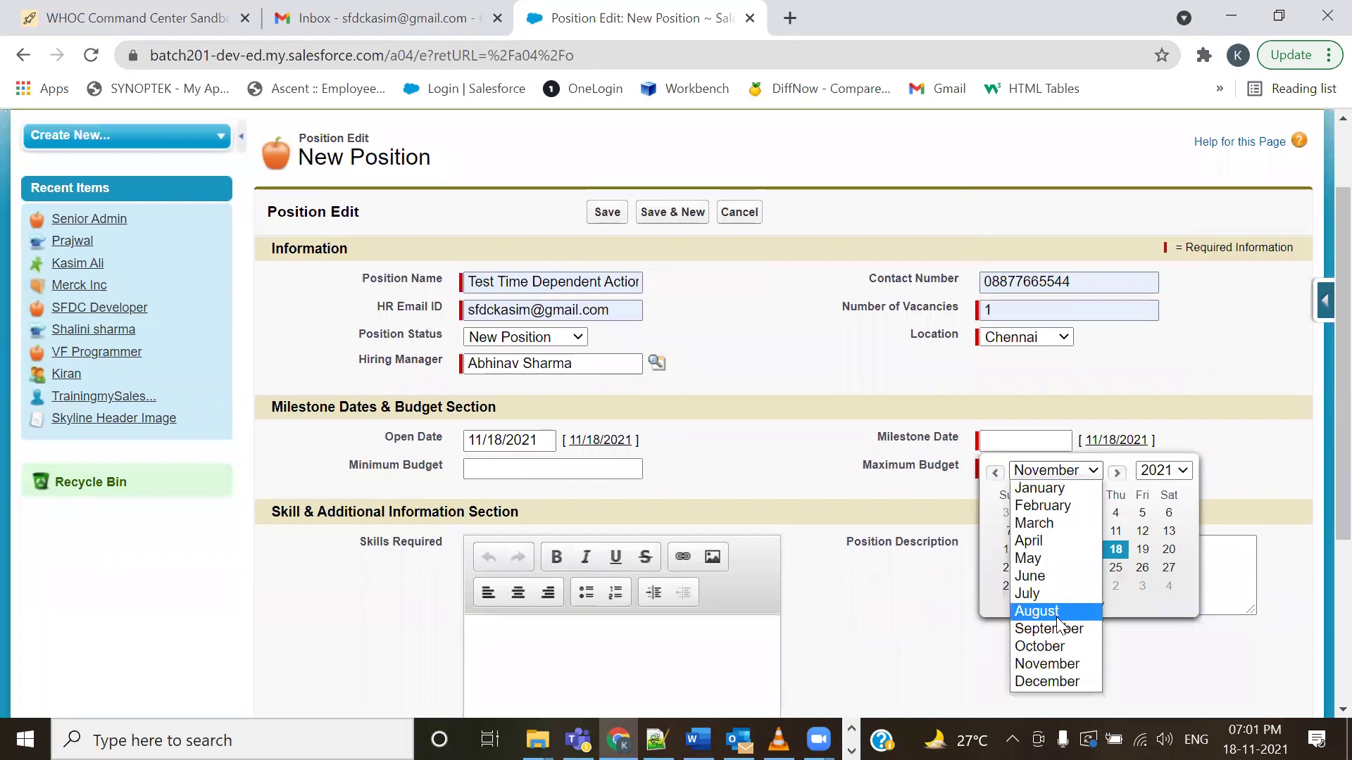
click(1055, 668)
click(1065, 471)
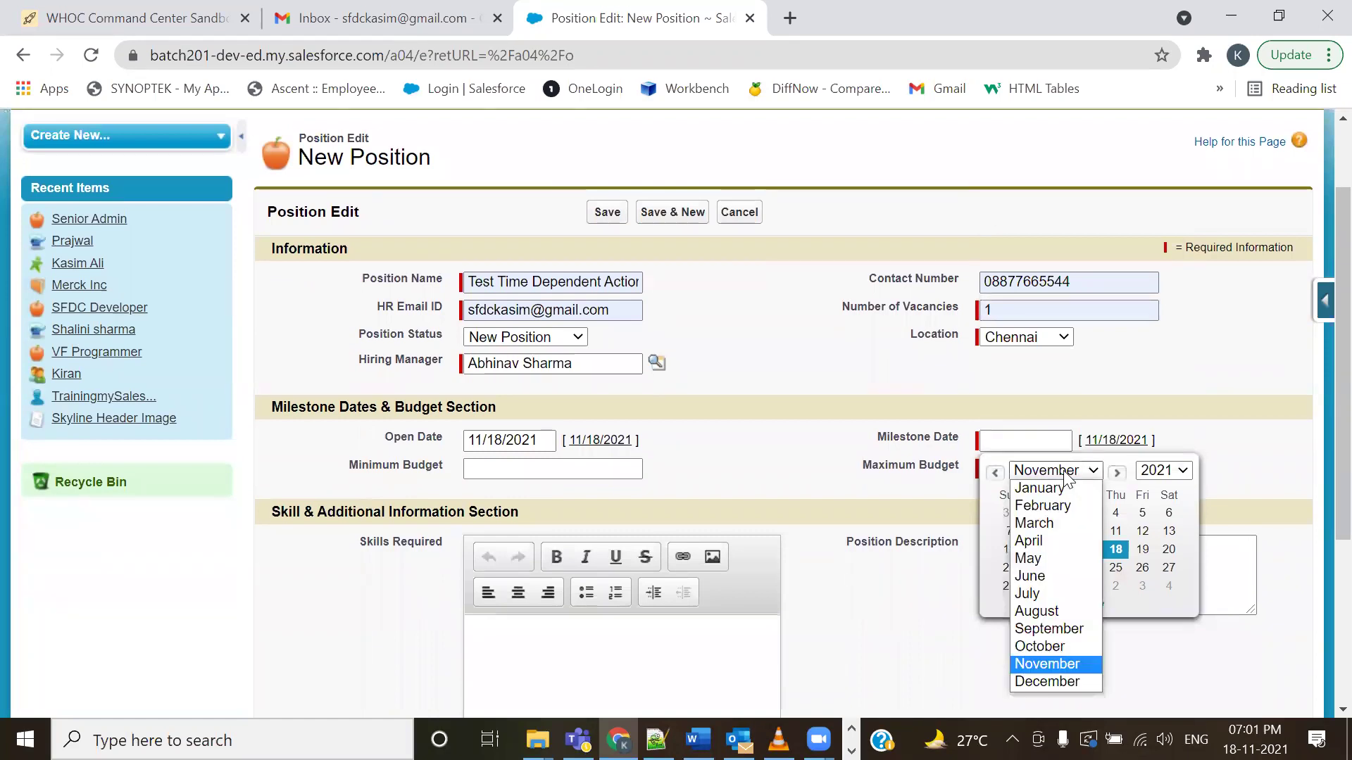
click(1047, 680)
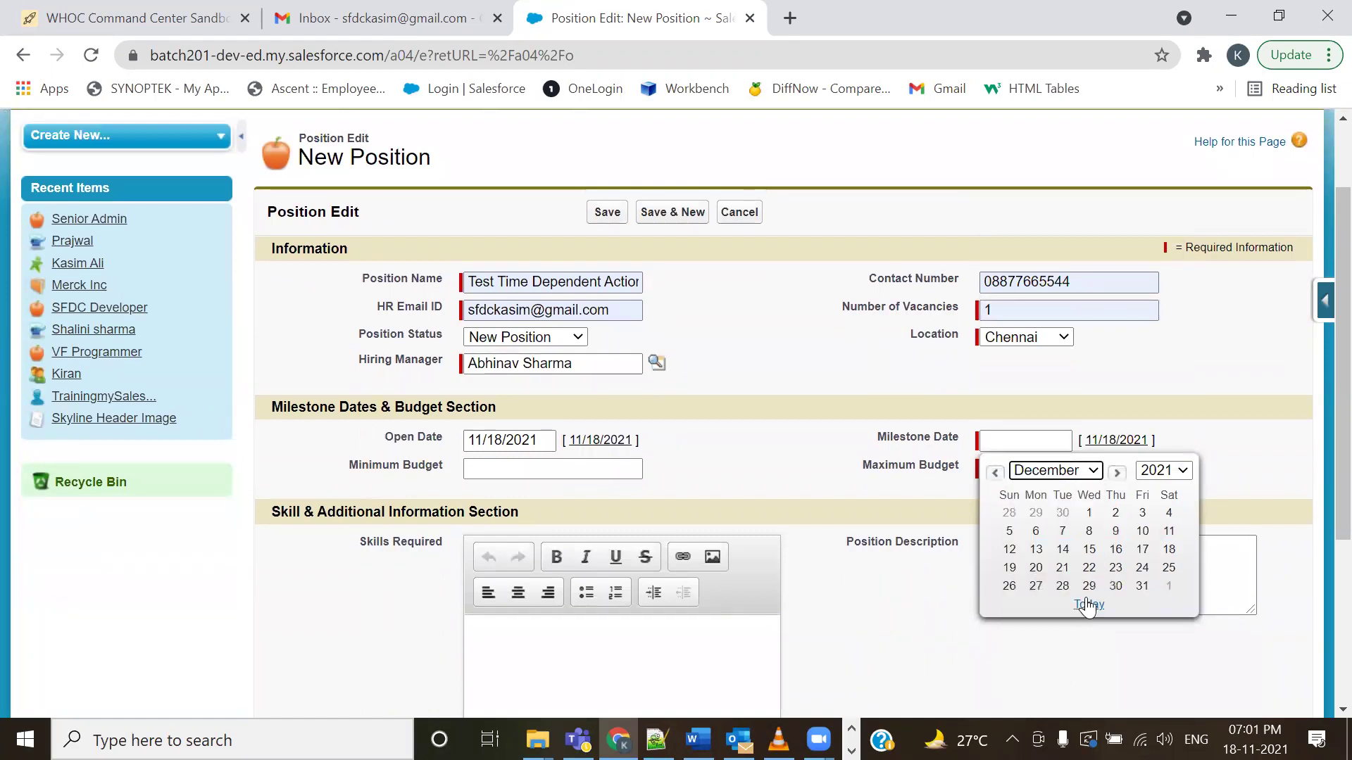
click(1116, 586)
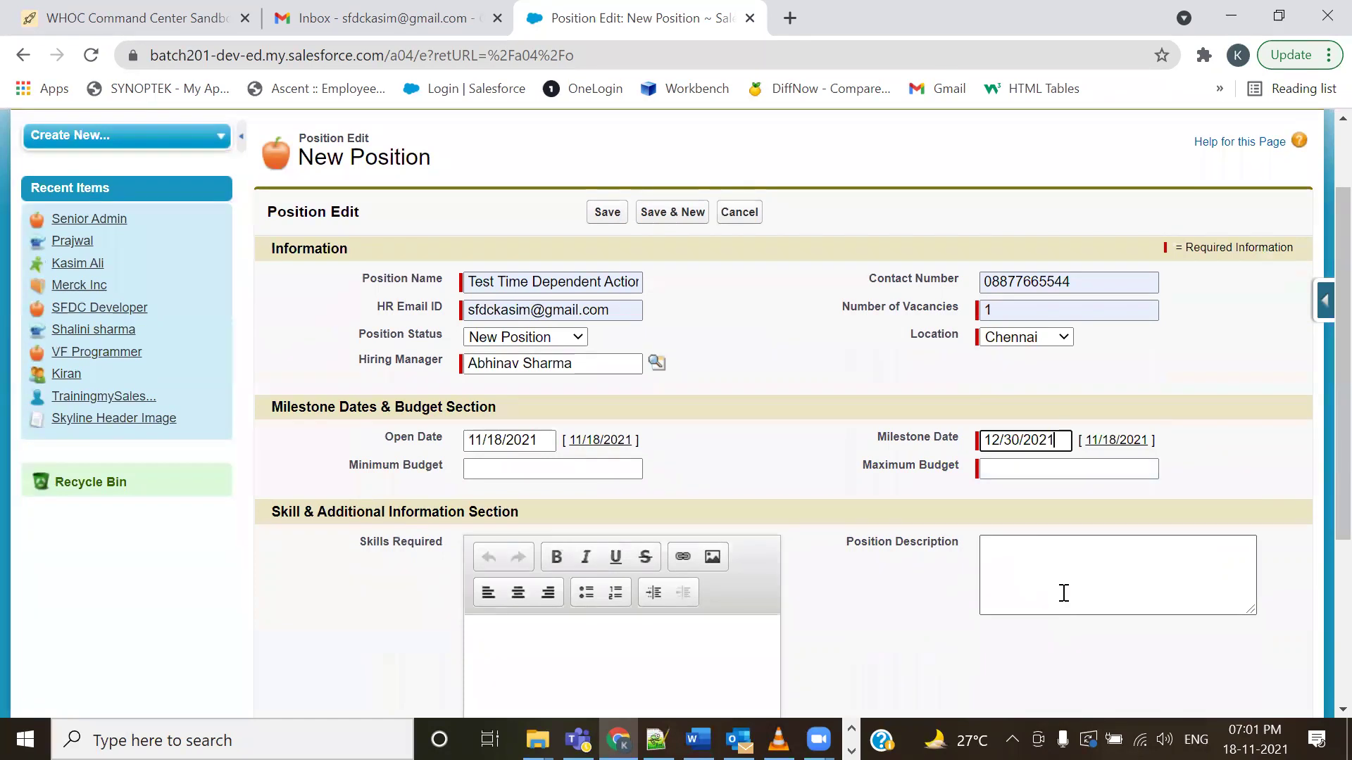
- Set Minimum Budget to 300000 and Maximum Budget to 5000000, and mark Passport Required and Travel Required
click(614, 467)
click(612, 497)
click(1014, 468)
click(1036, 547)
scroll(663, 563, down, 3)
click(990, 600)
click(990, 627)
scroll(788, 471, down, 1)
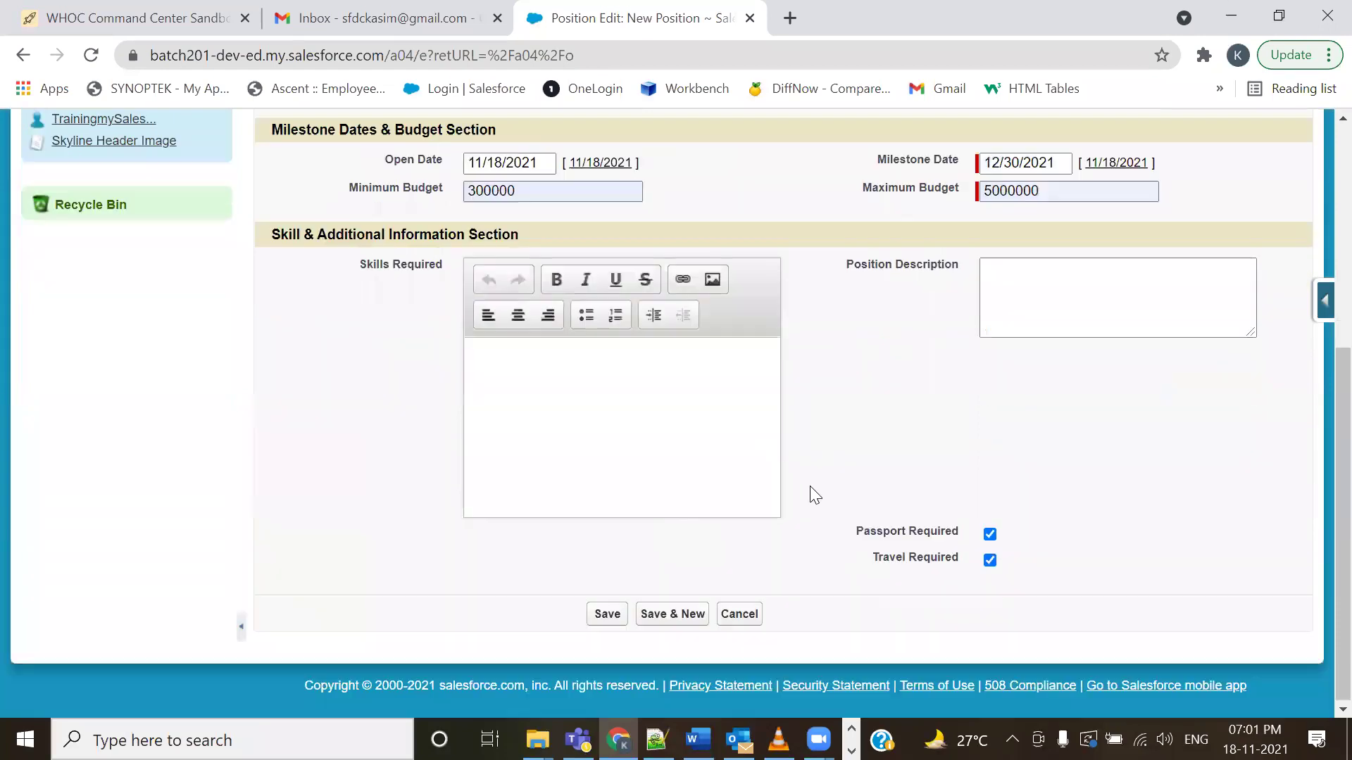
- Try to save the new position with the selected hiring manager
scroll(821, 444, up, 6)
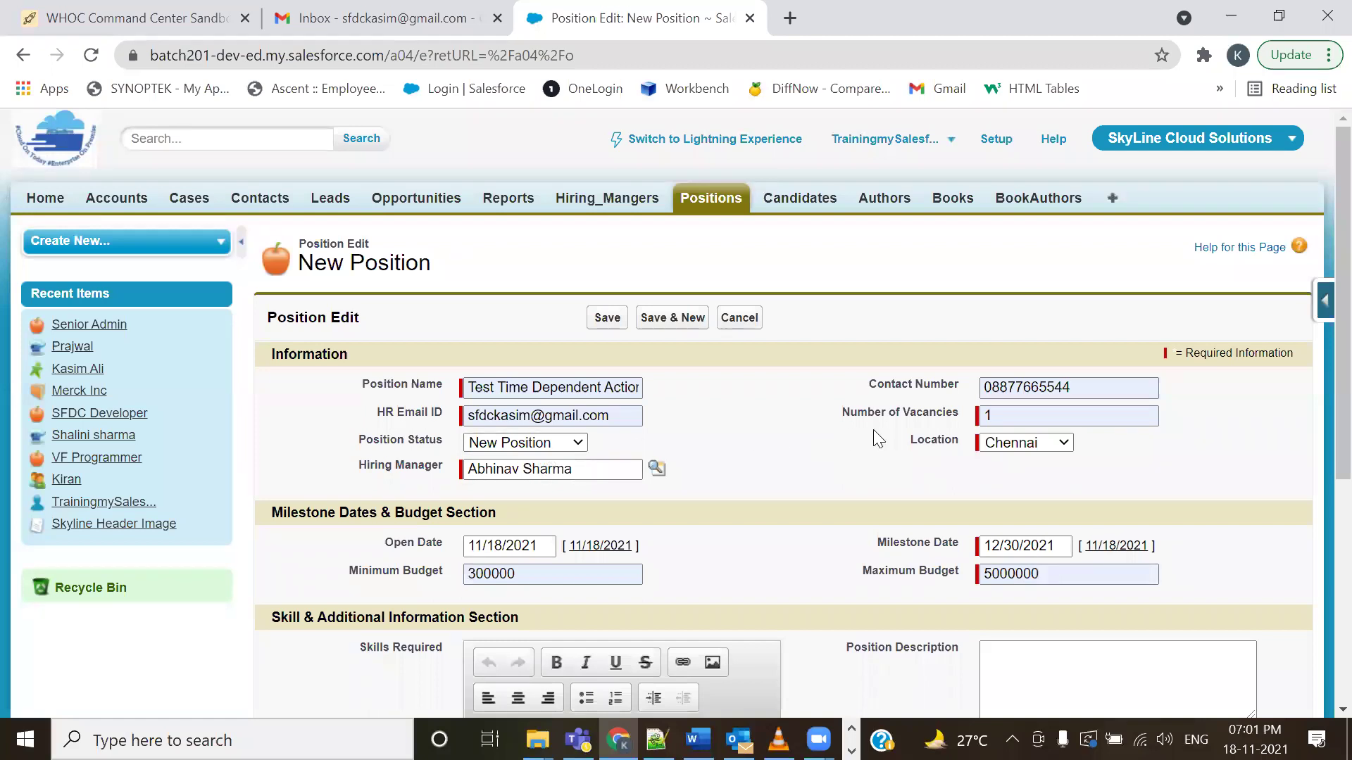
click(610, 320)
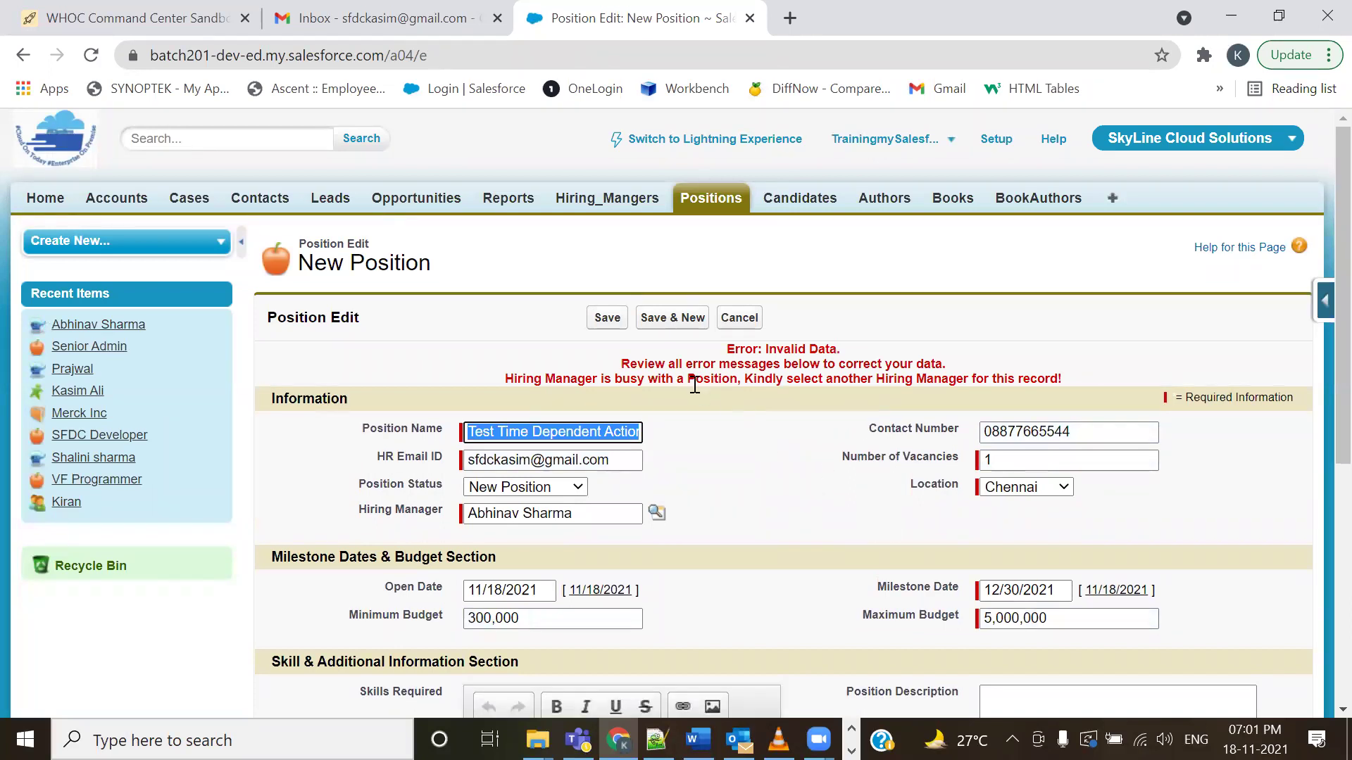
drag(776, 381, 1062, 380)
click(656, 512)
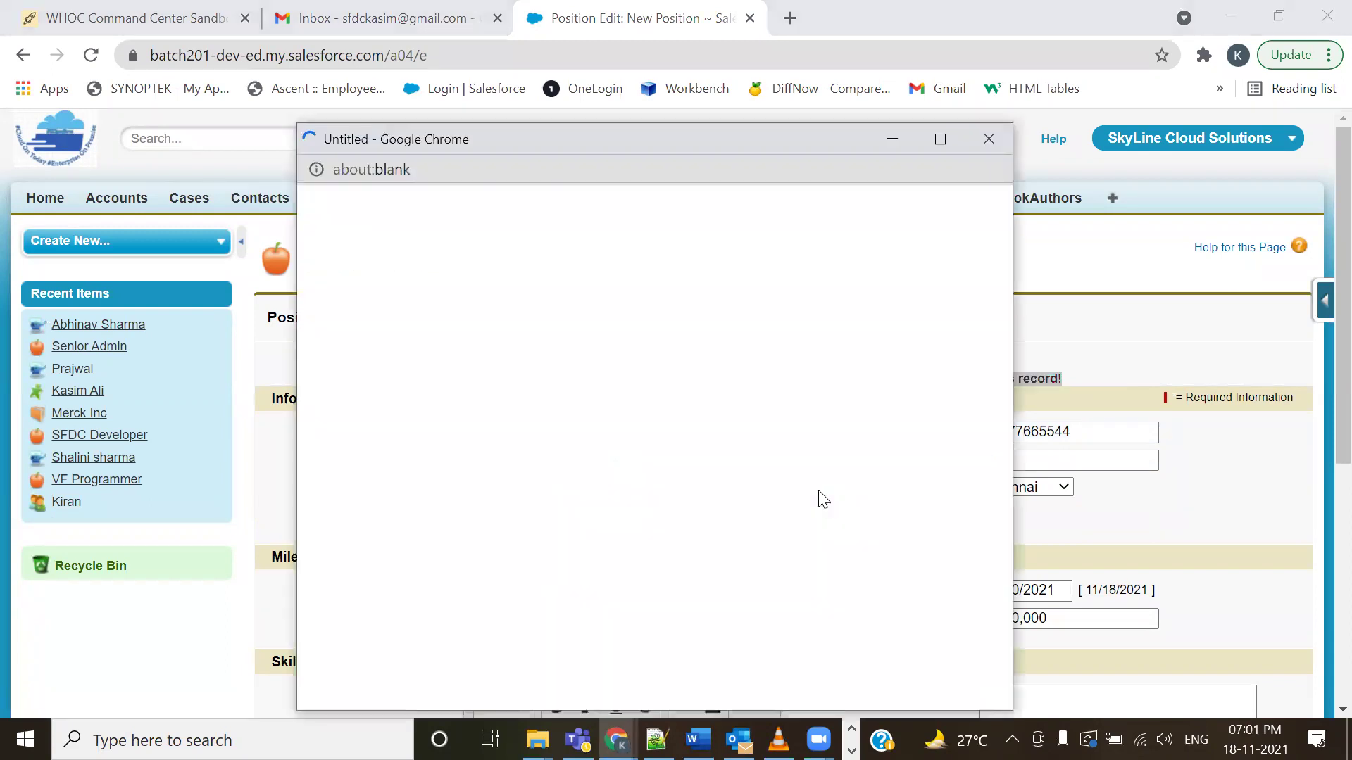
click(979, 144)
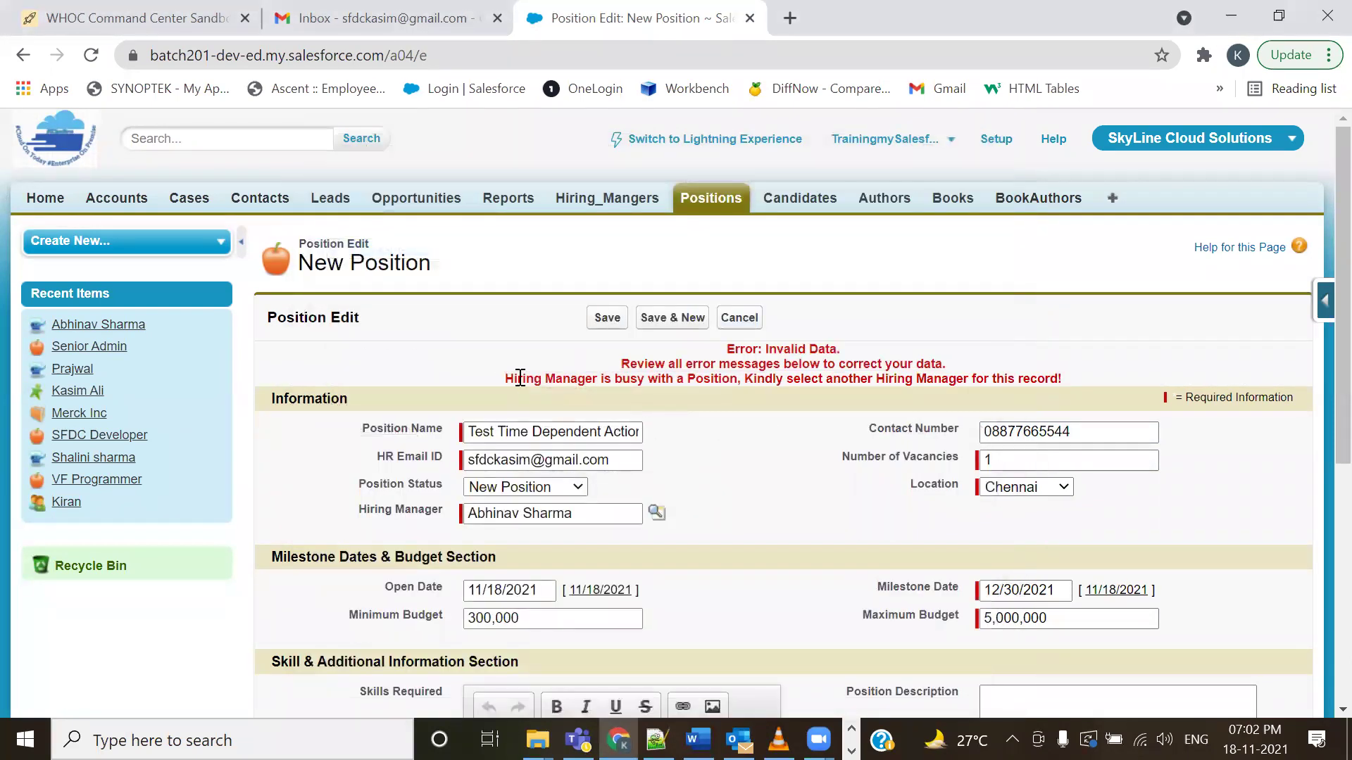
- Open the Hiring_Mangers home page separately, check each manager's Position Count, and return to the position form
middle_click(606, 198)
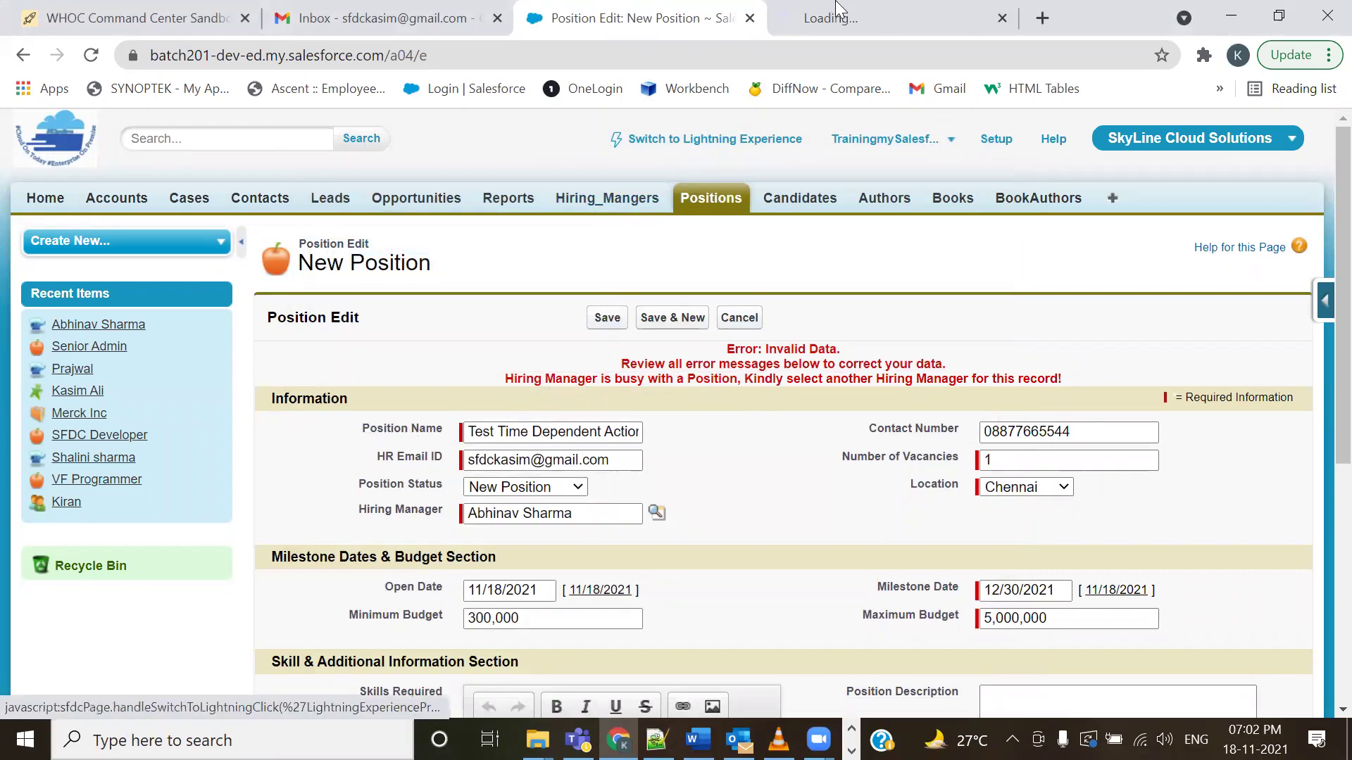
click(838, 14)
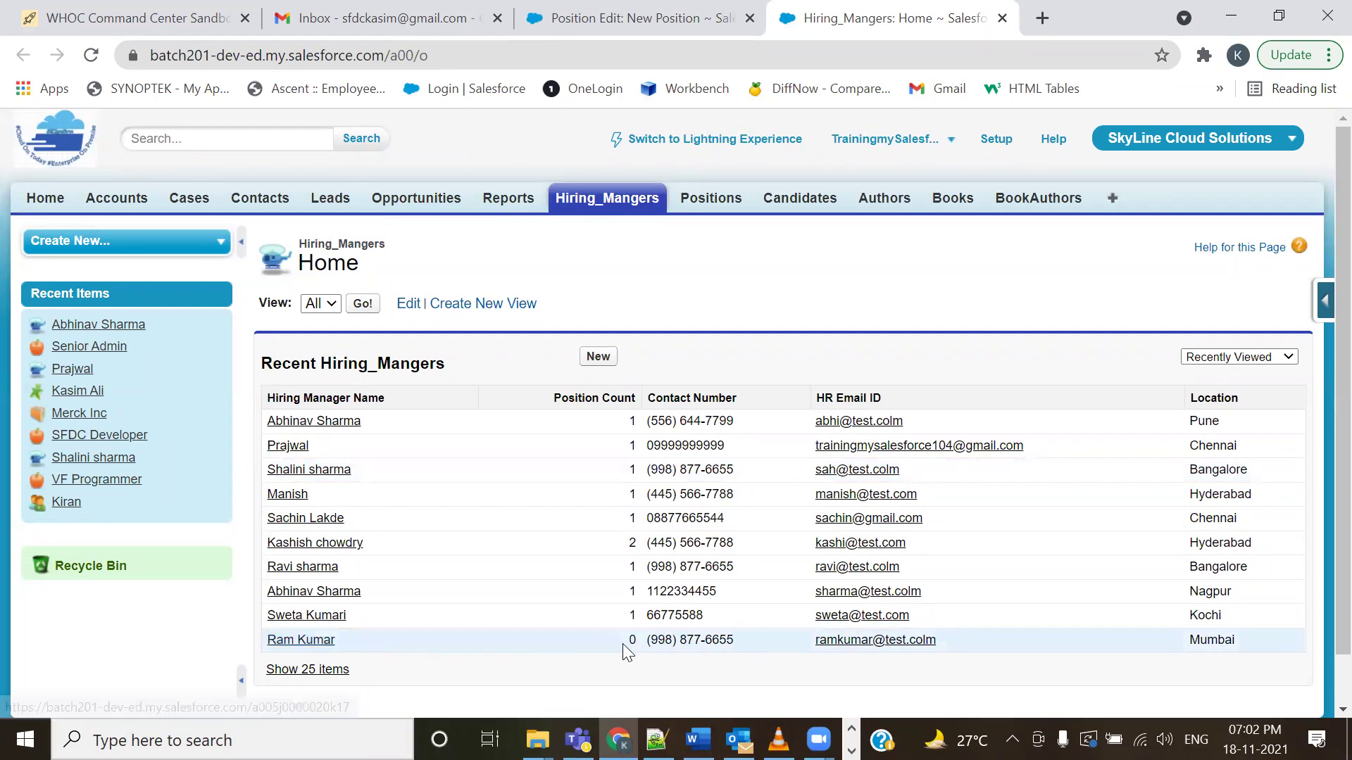
click(637, 17)
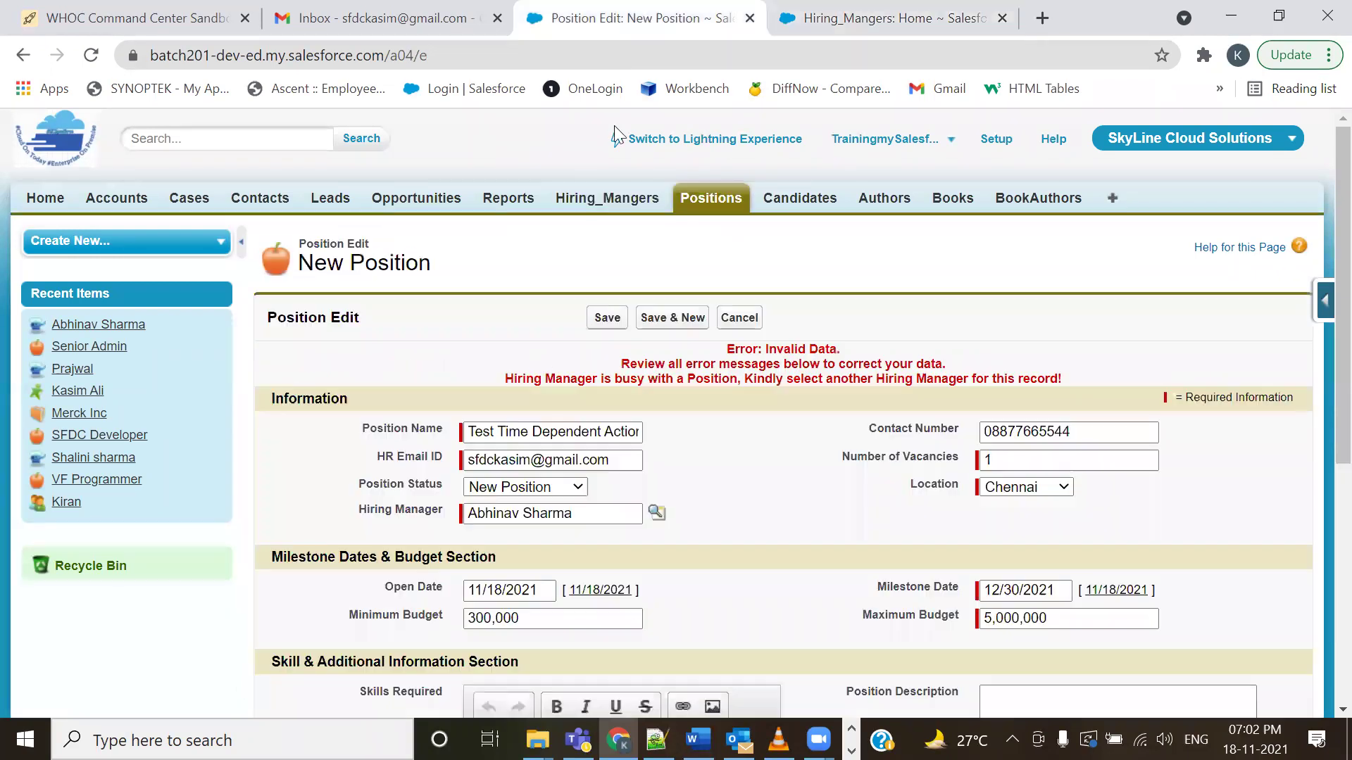
- Replace the hiring manager with the one located in Mumbai and save the position
click(655, 513)
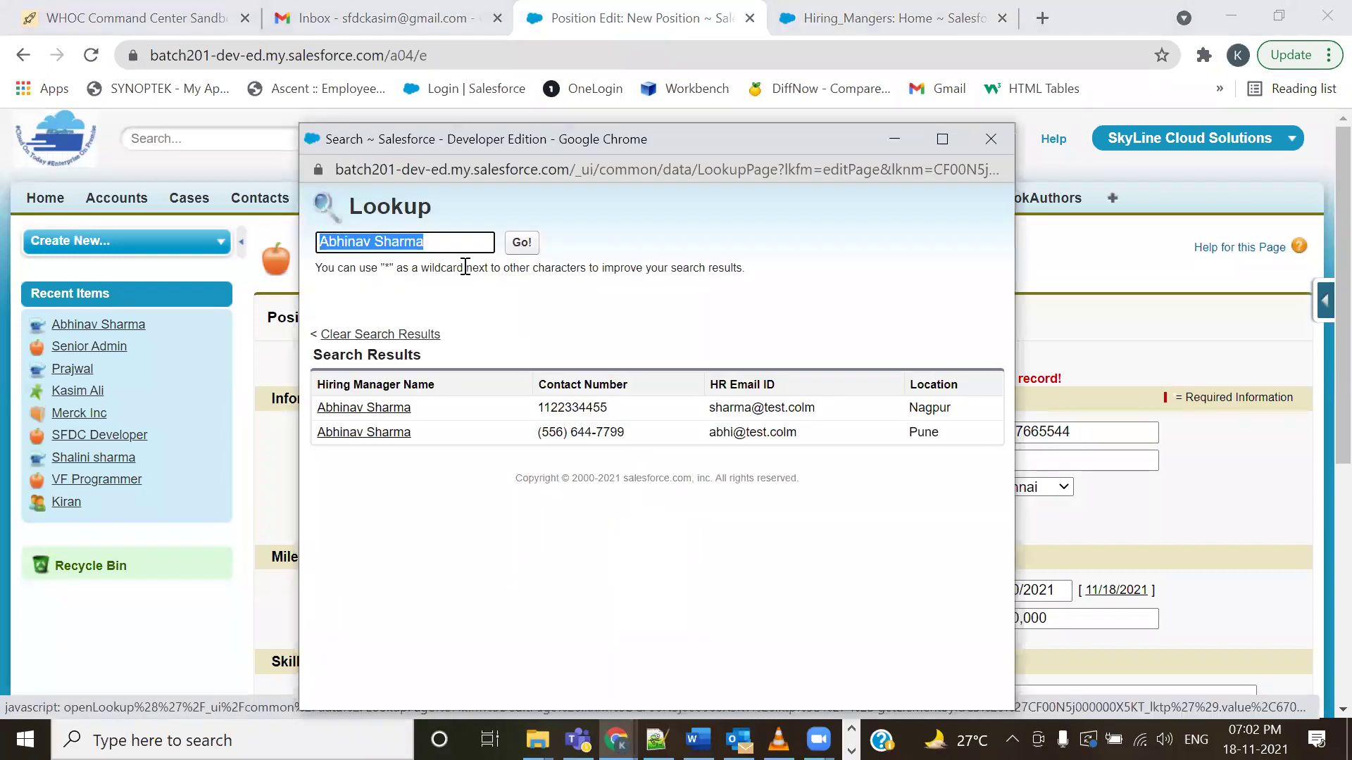
key(BackSpace)
click(521, 242)
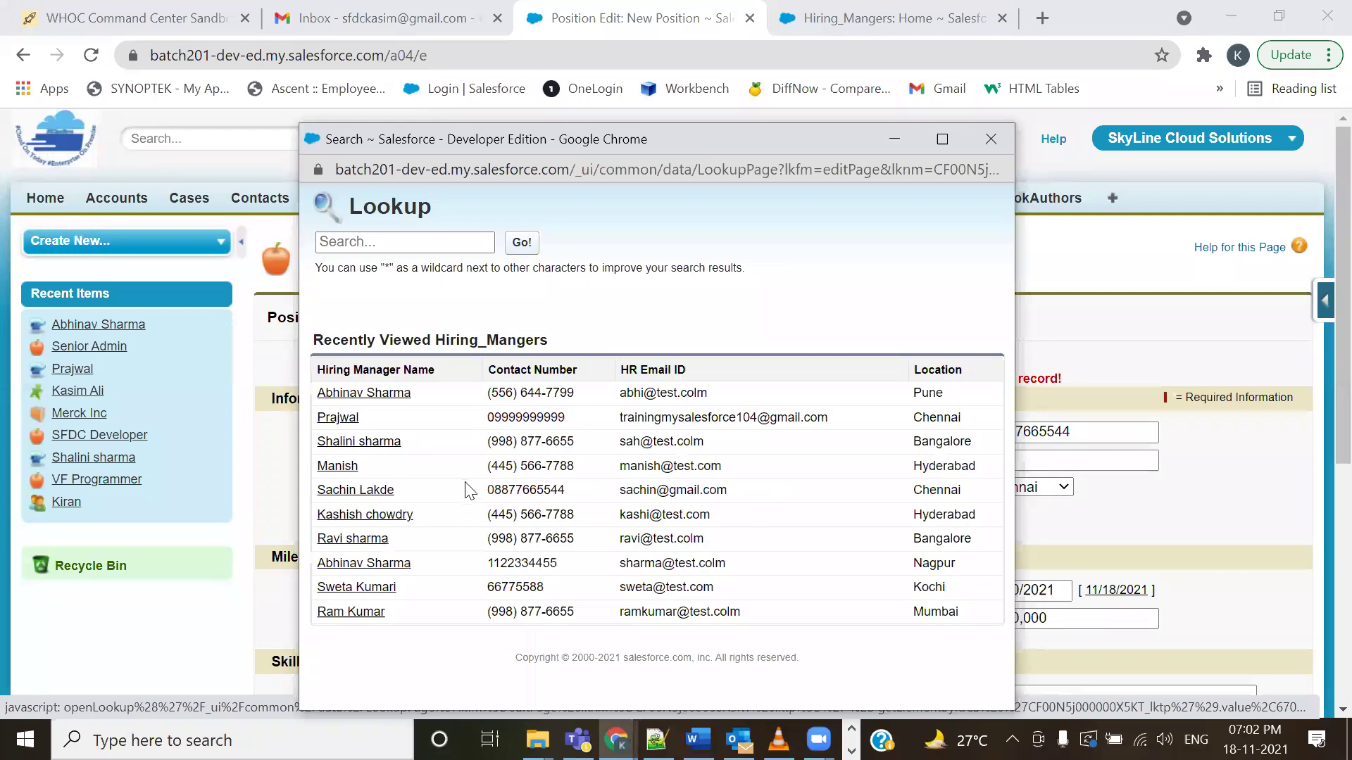
click(358, 612)
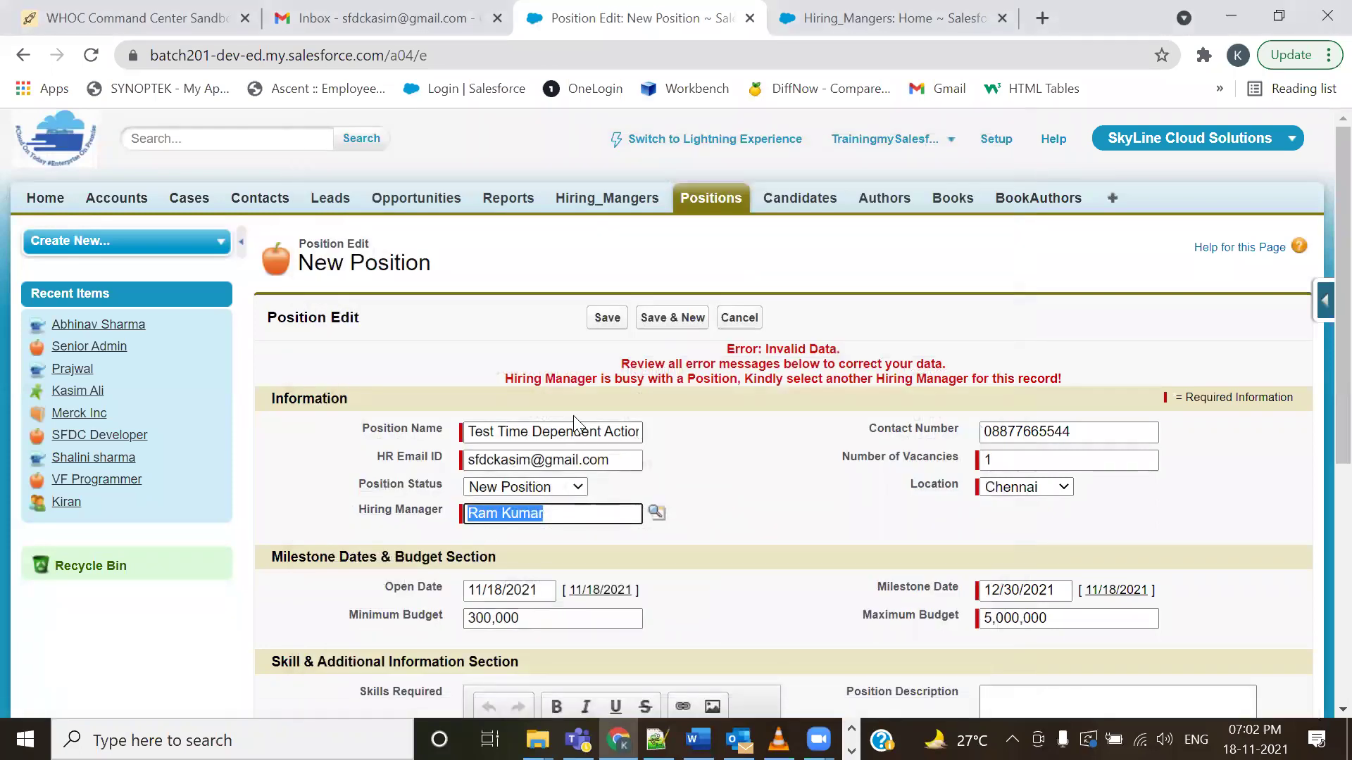
click(596, 321)
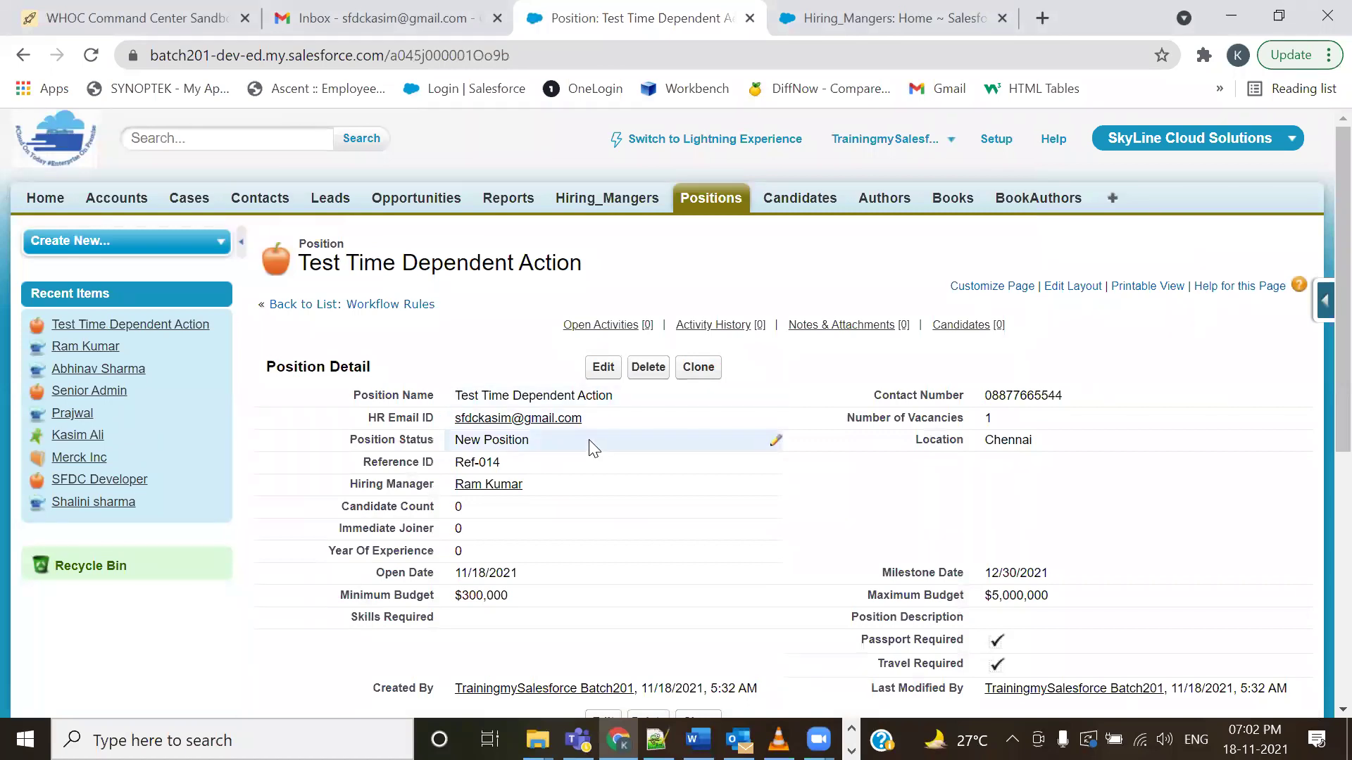
- Switch to the Gmail inbox, refresh it, and open the new position alert email with its recipient details
click(380, 28)
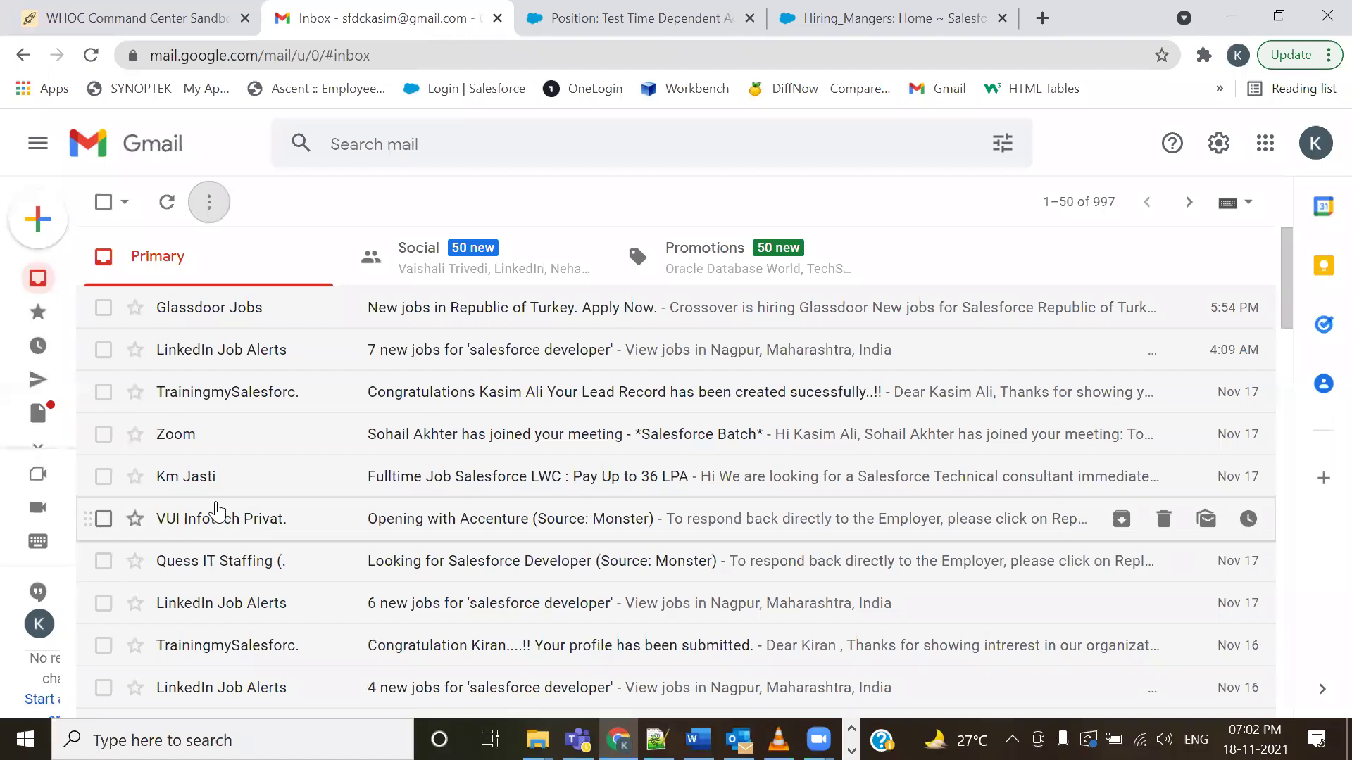
key(F5)
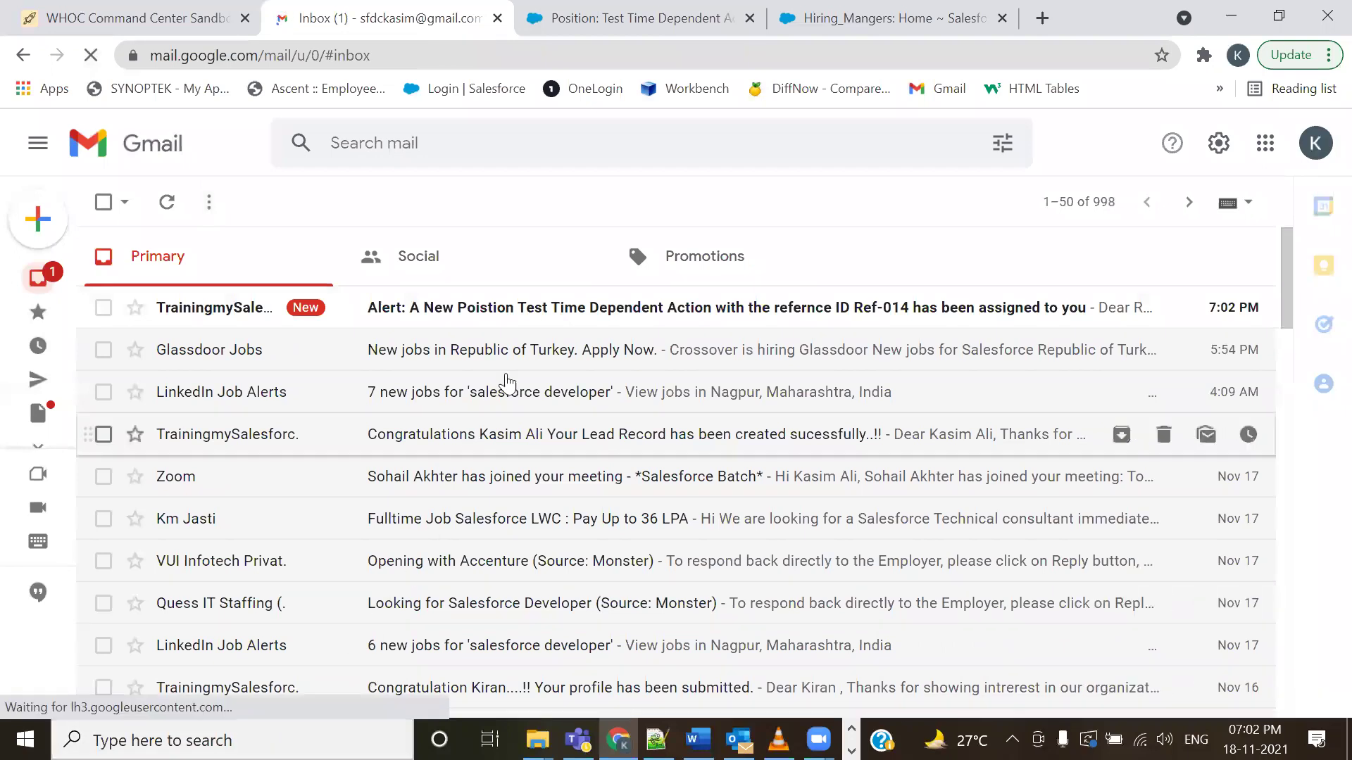
click(779, 305)
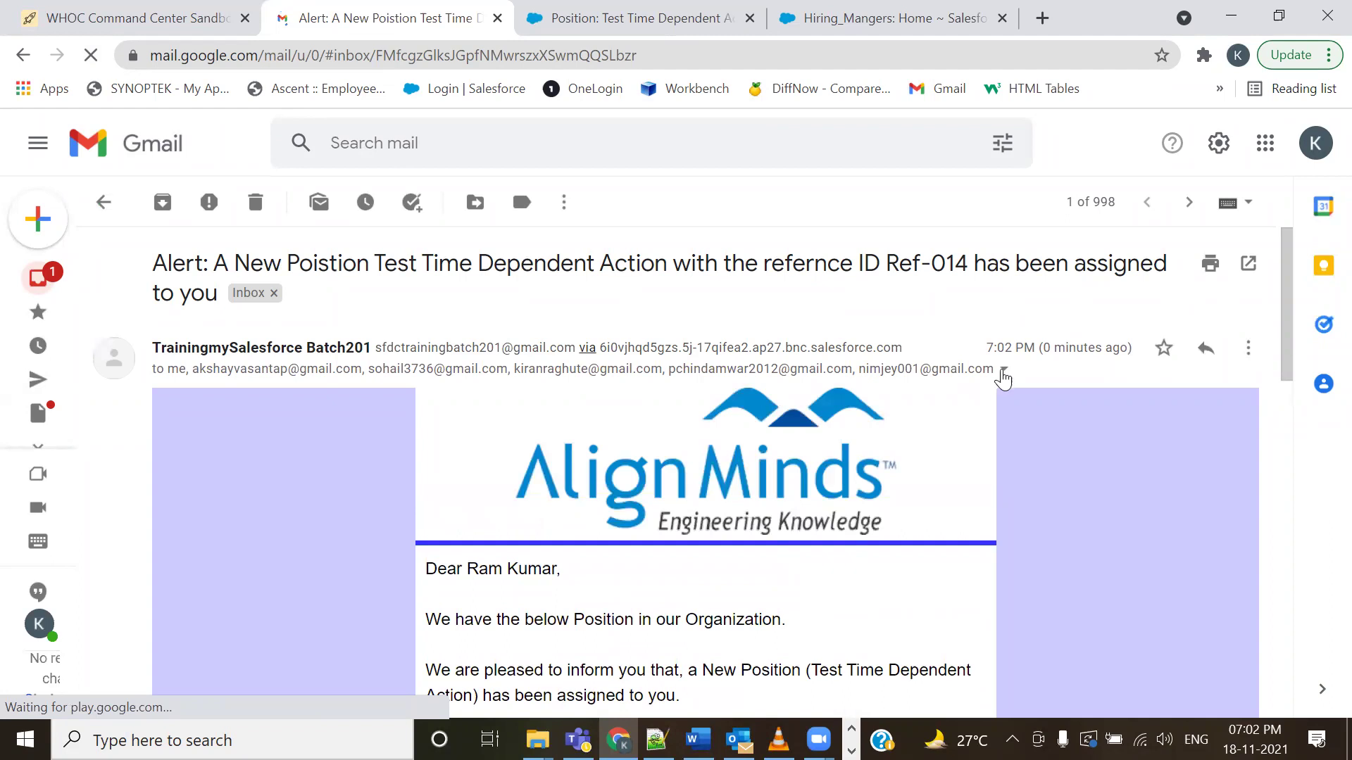
click(1003, 369)
drag(528, 459, 795, 553)
click(1129, 543)
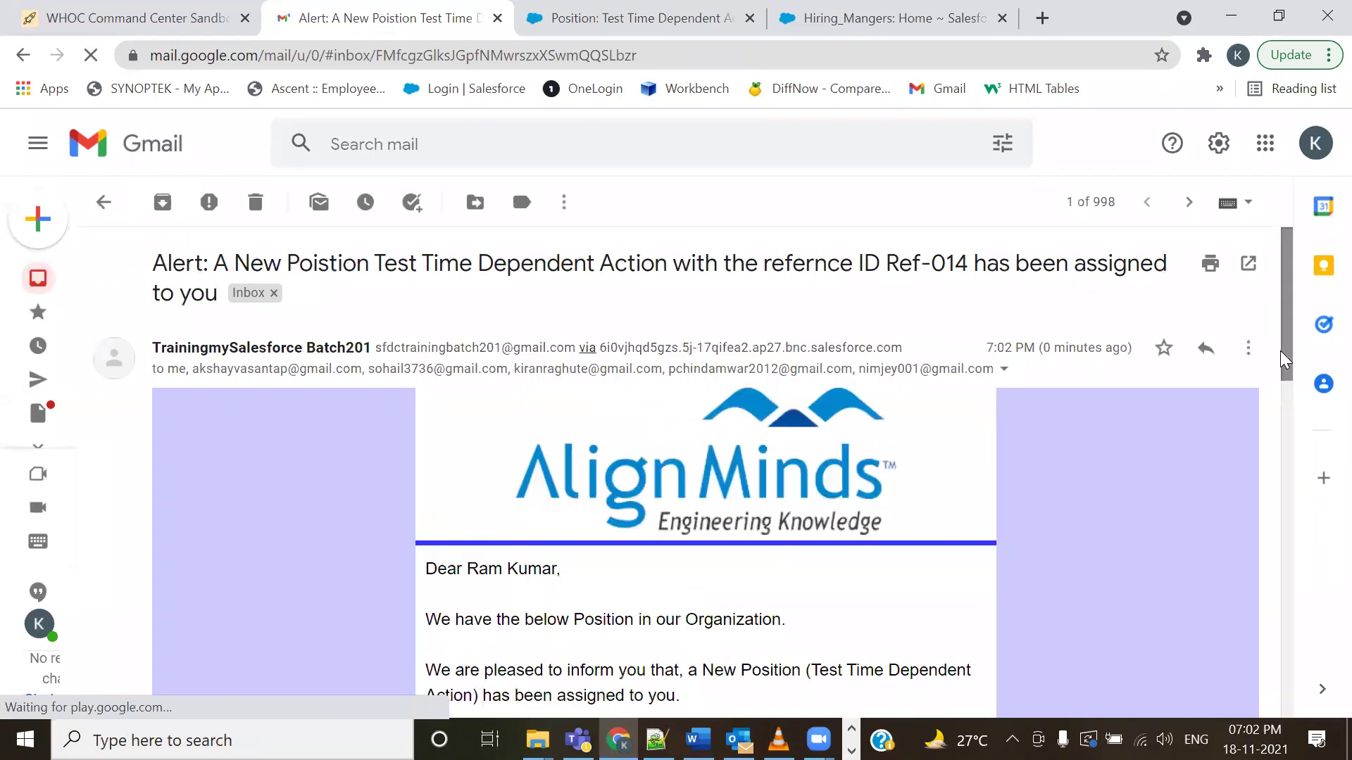
- Review the position details in the alert email and compare its Milestone Date with the current date
scroll(1162, 498, down, 2)
scroll(1162, 498, down, 3)
scroll(408, 399, up, 5)
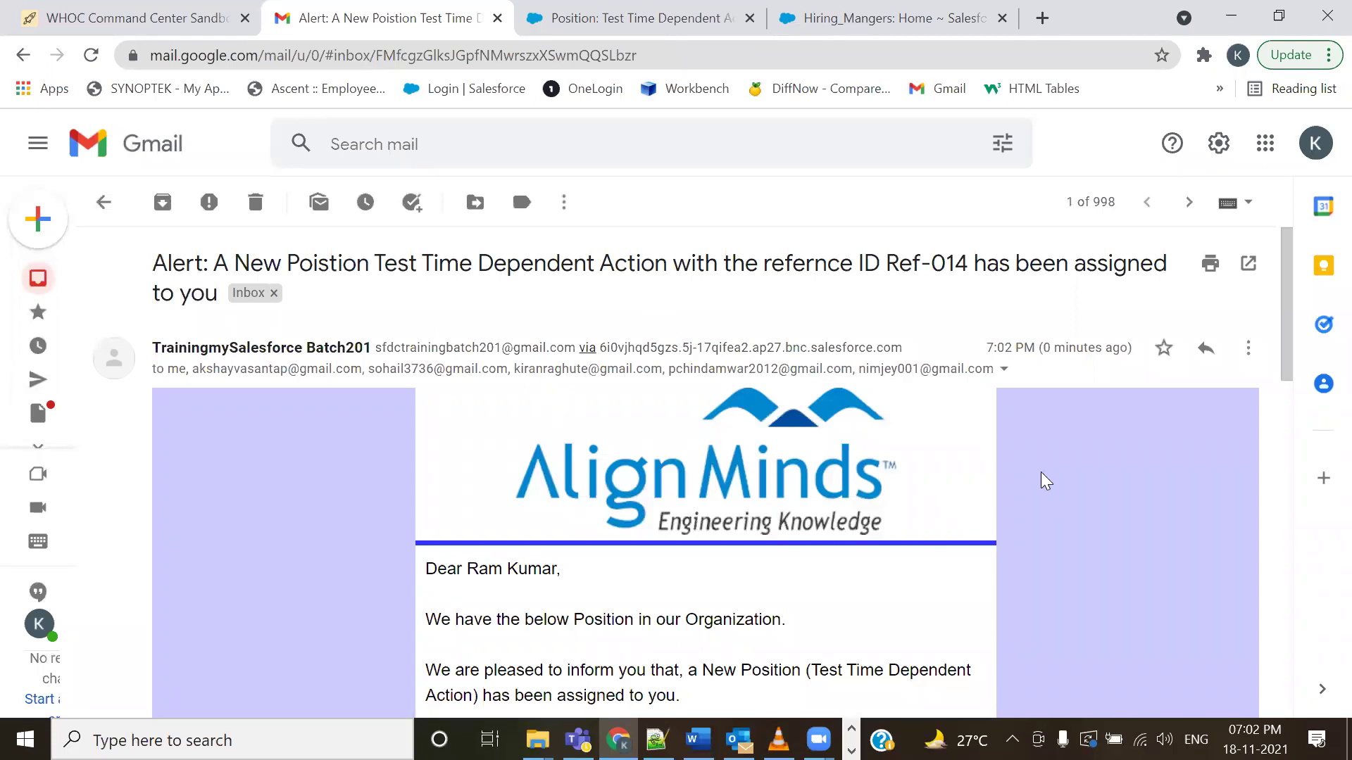
scroll(1152, 607, down, 5)
scroll(1152, 606, down, 9)
scroll(1148, 607, down, 2)
scroll(1148, 607, up, 10)
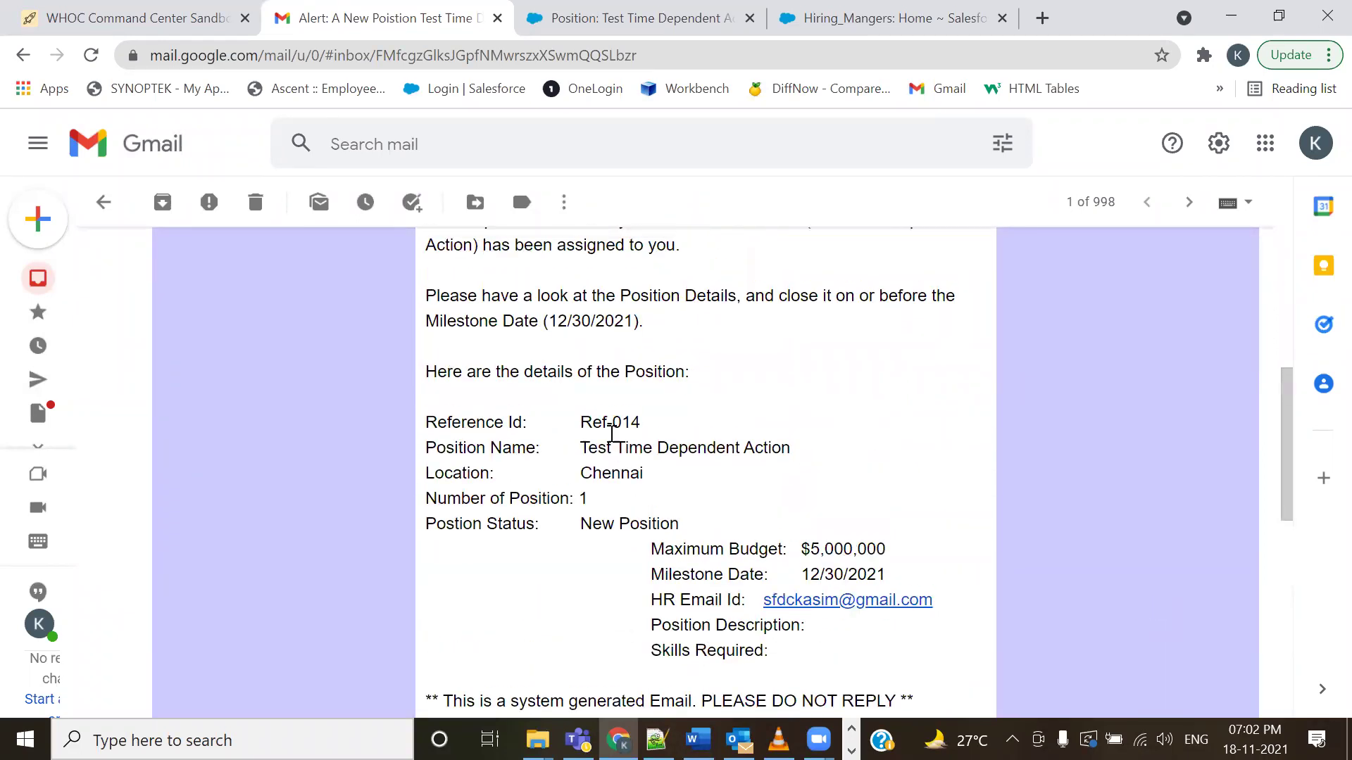
drag(647, 322, 539, 331)
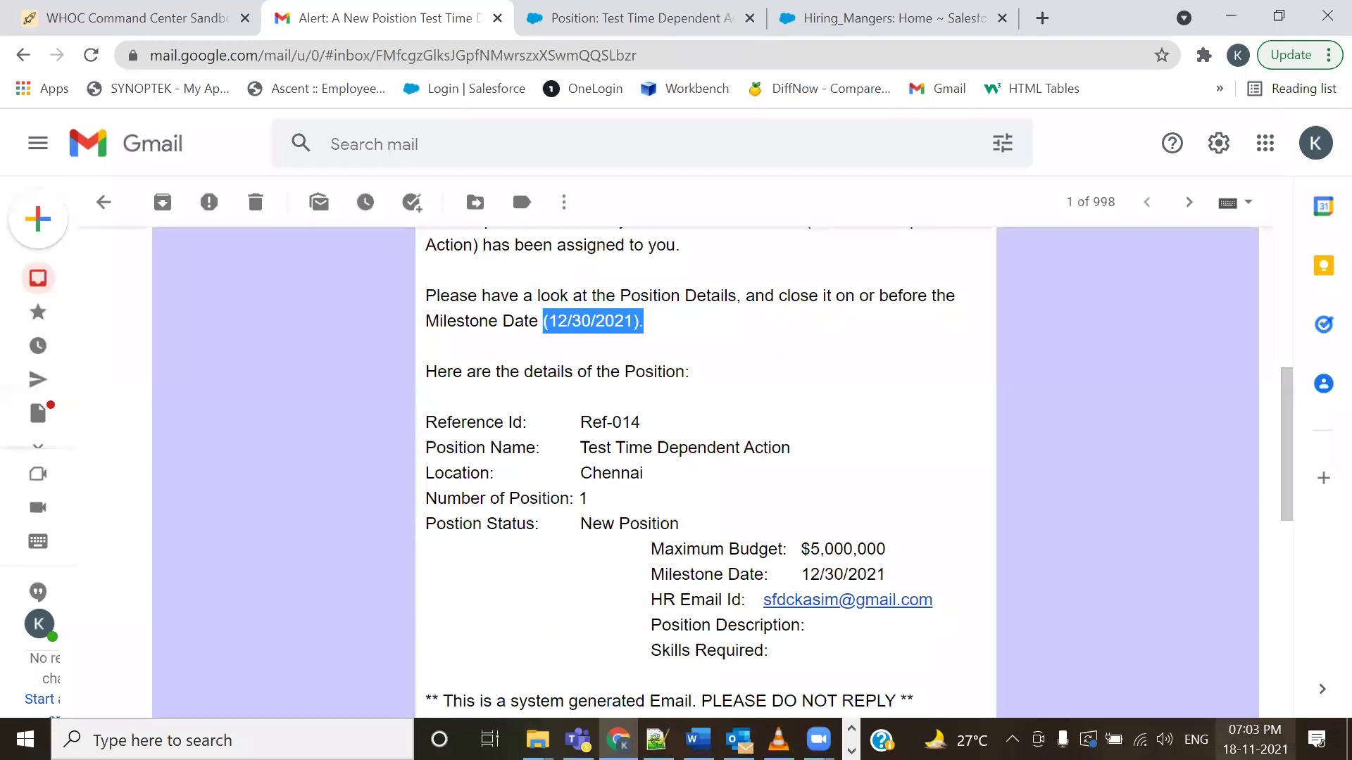
mouse_move(1254, 740)
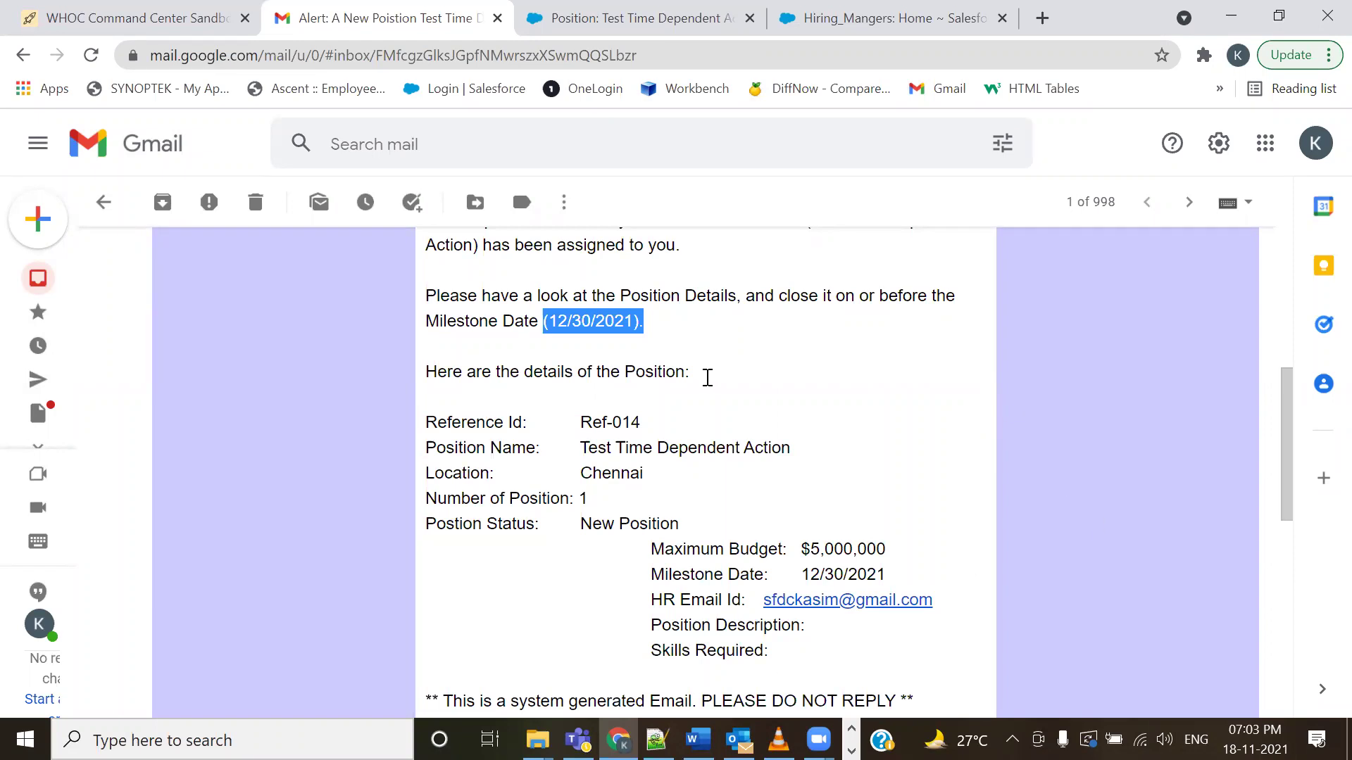
- Switch to the 201-Admin.txt notes in Notepad++ and review the time triggers, workflow governor limits and evaluation criteria
key(alt+Tab)
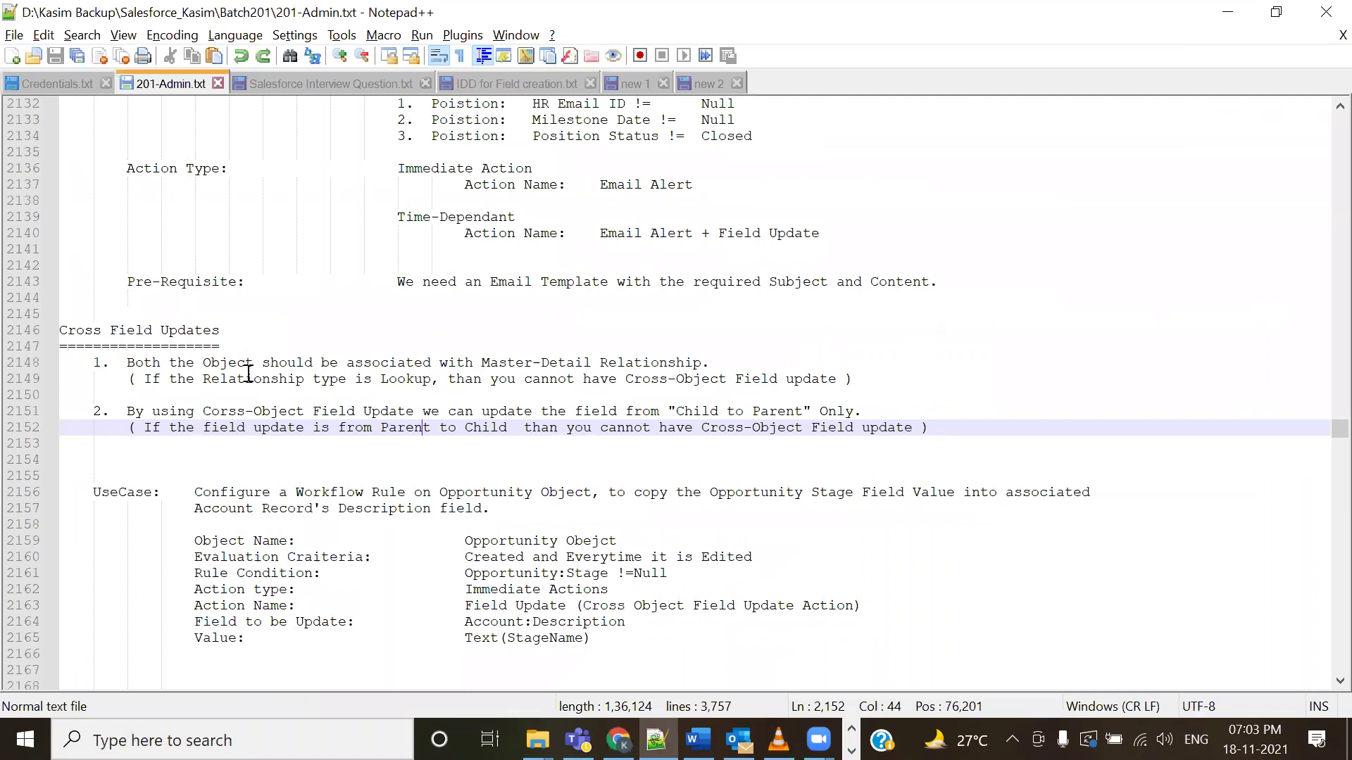
scroll(258, 369, up, 2)
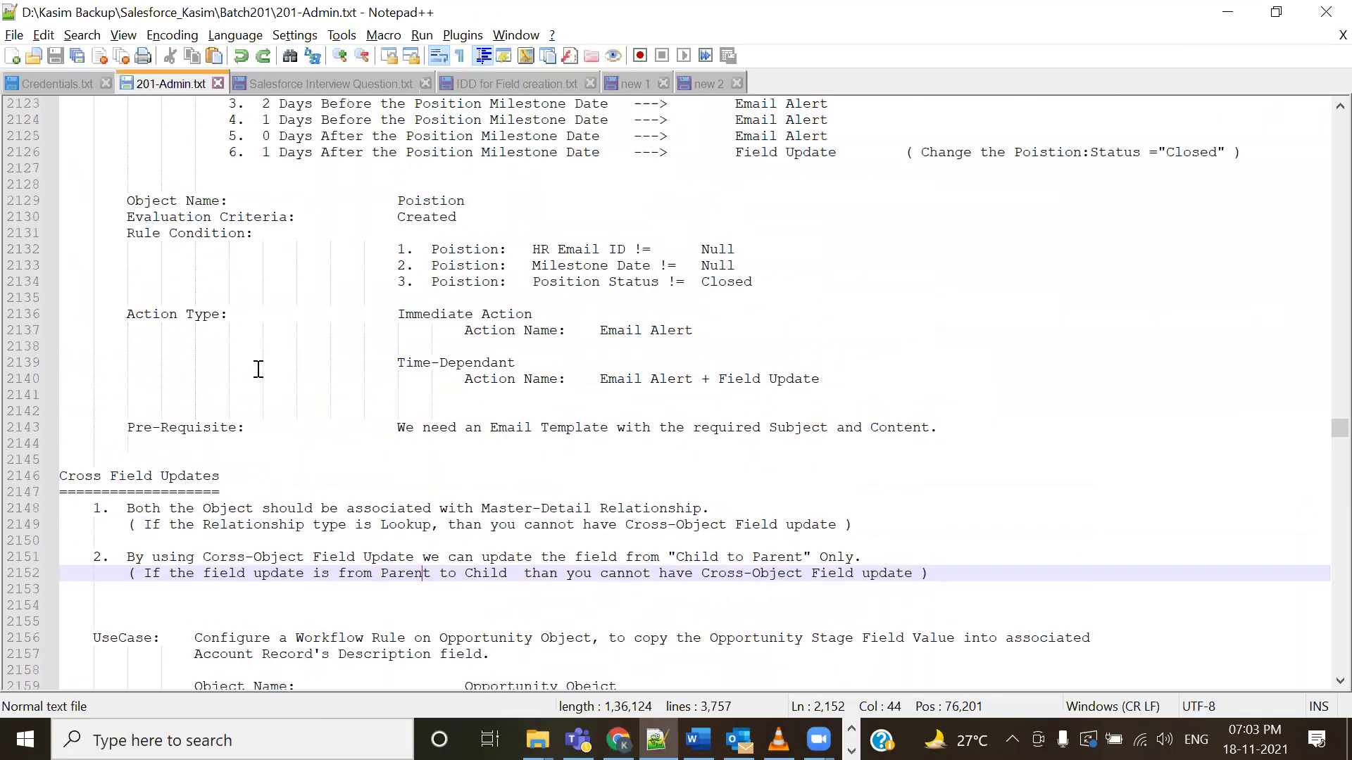
scroll(259, 369, up, 3)
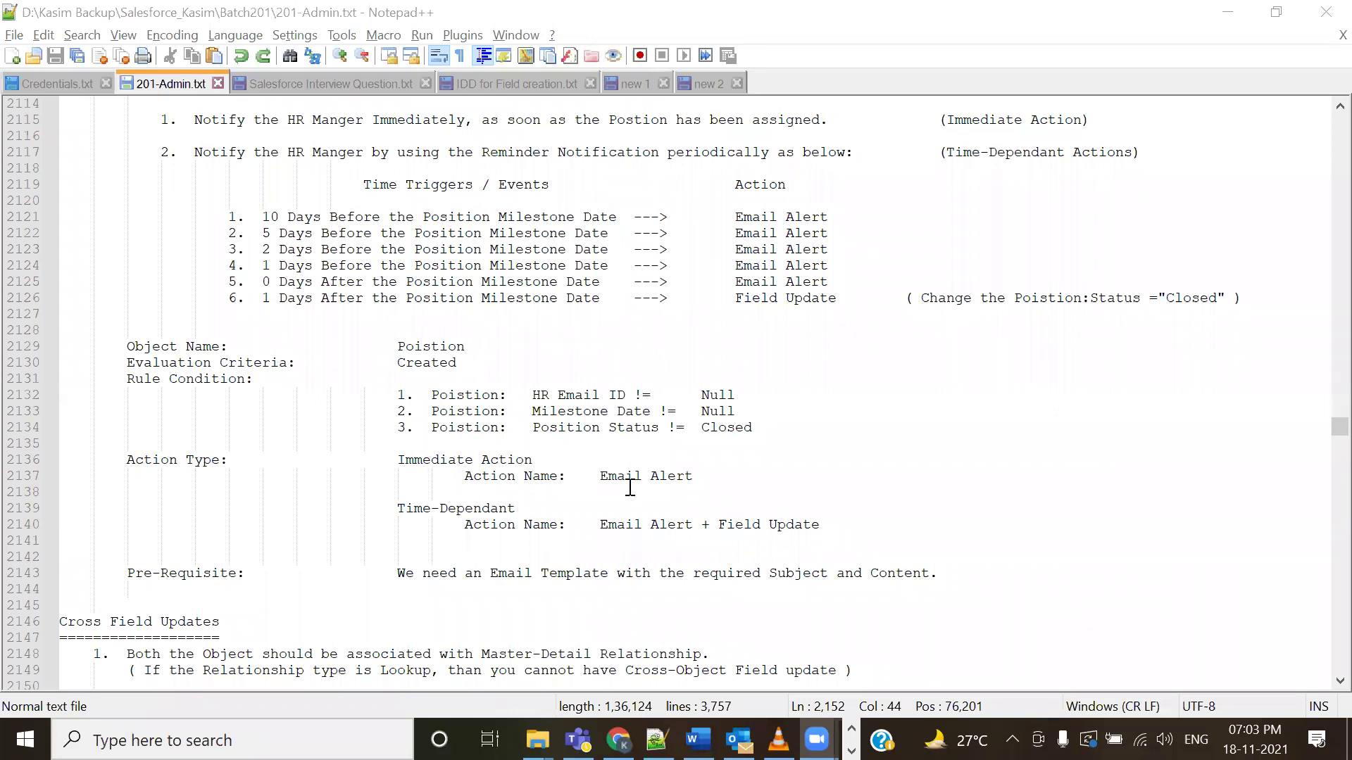
scroll(564, 469, up, 10)
scroll(455, 465, up, 2)
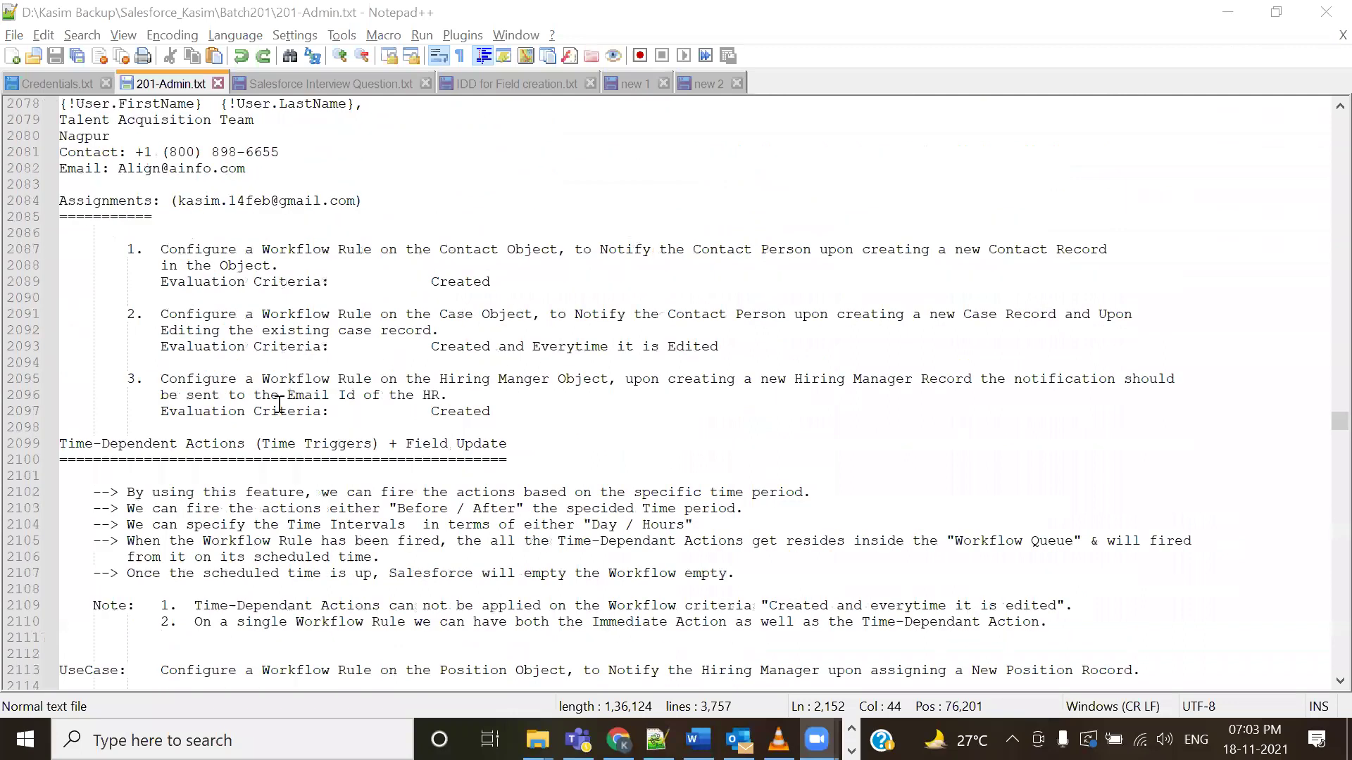
scroll(190, 336, up, 5)
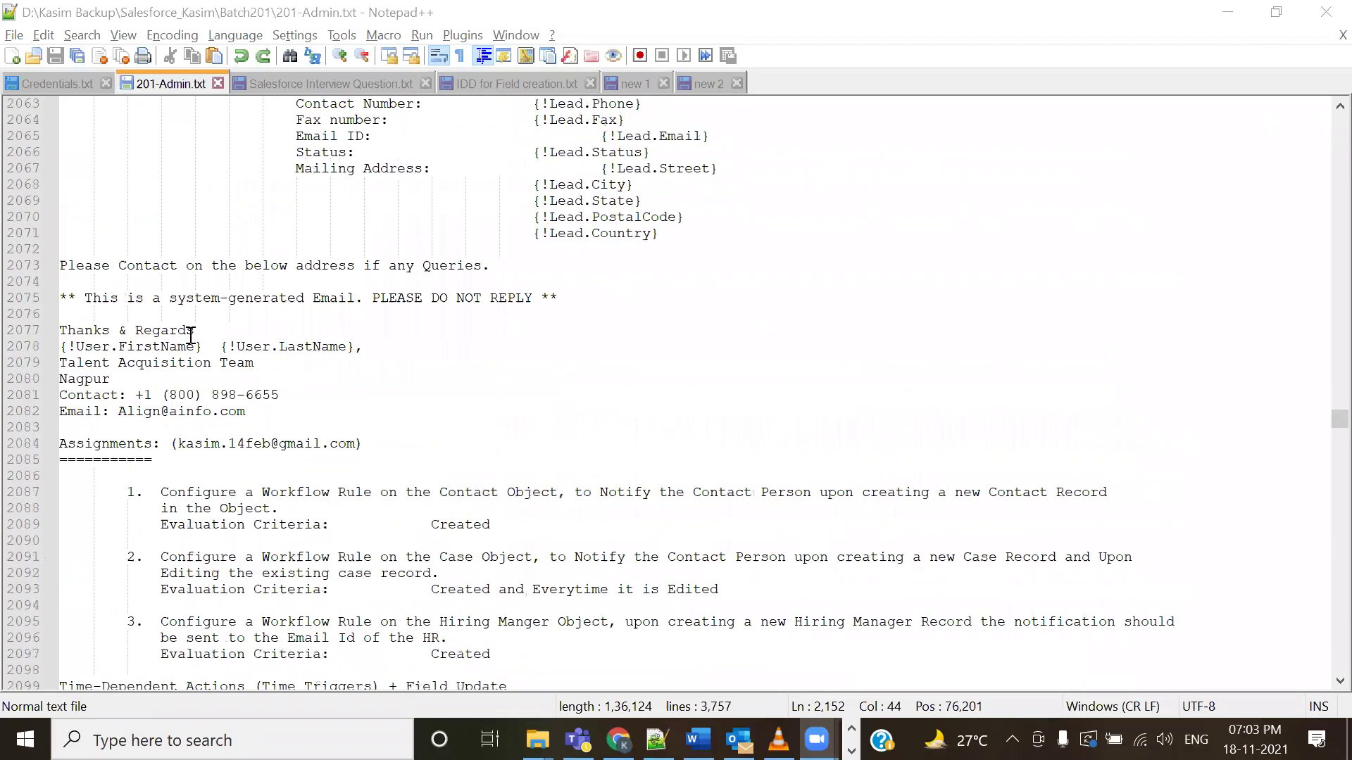
scroll(496, 434, up, 20)
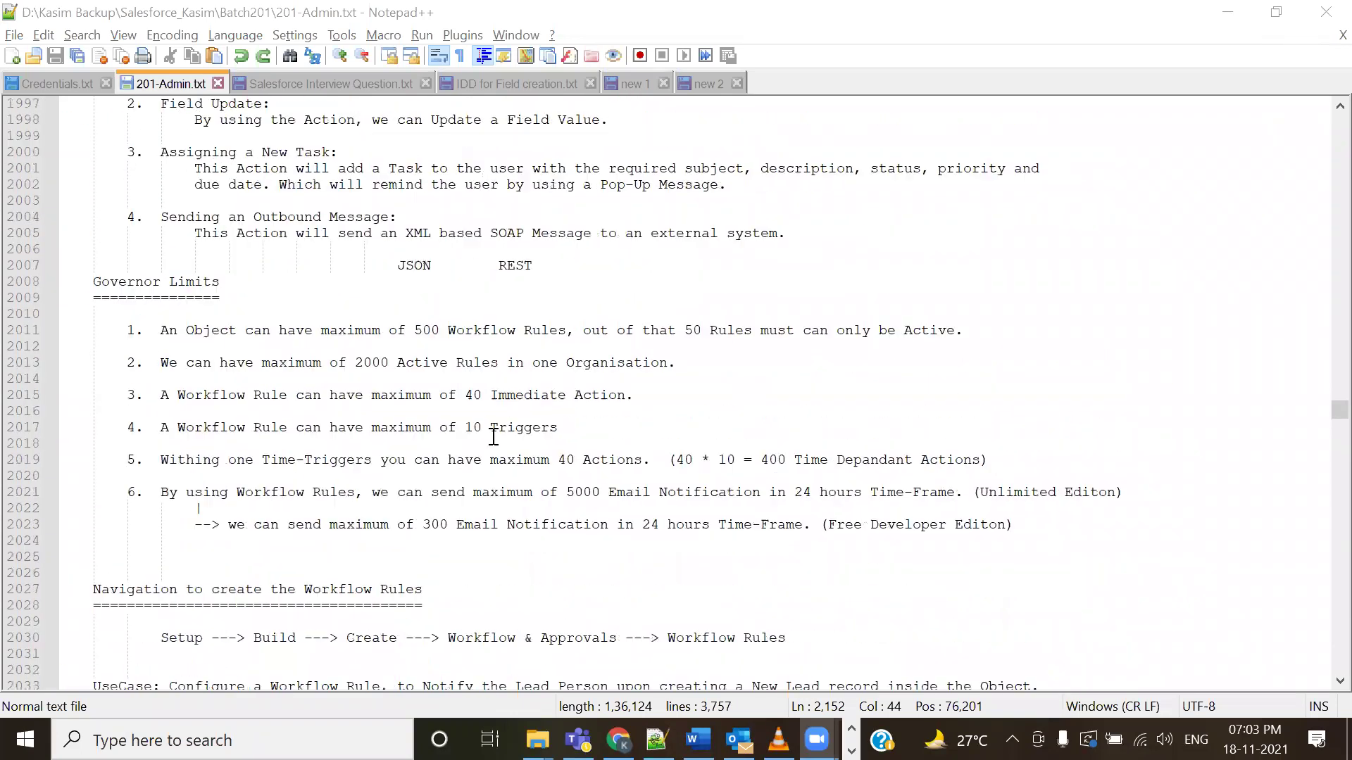
scroll(494, 436, up, 6)
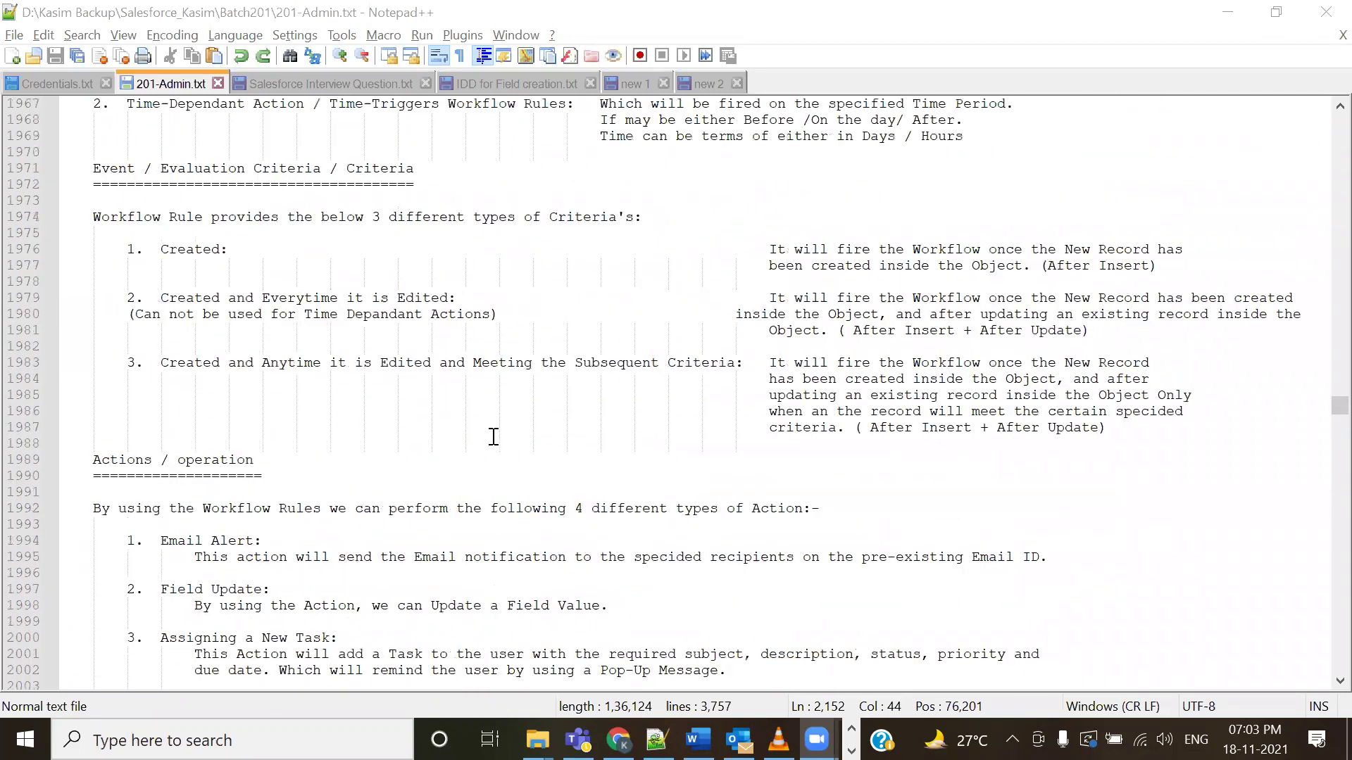
- Examine the note on time-dependent actions under the "Created and Everytime it is Edited" criterion and compare it with the third evaluation criterion
drag(163, 291, 471, 296)
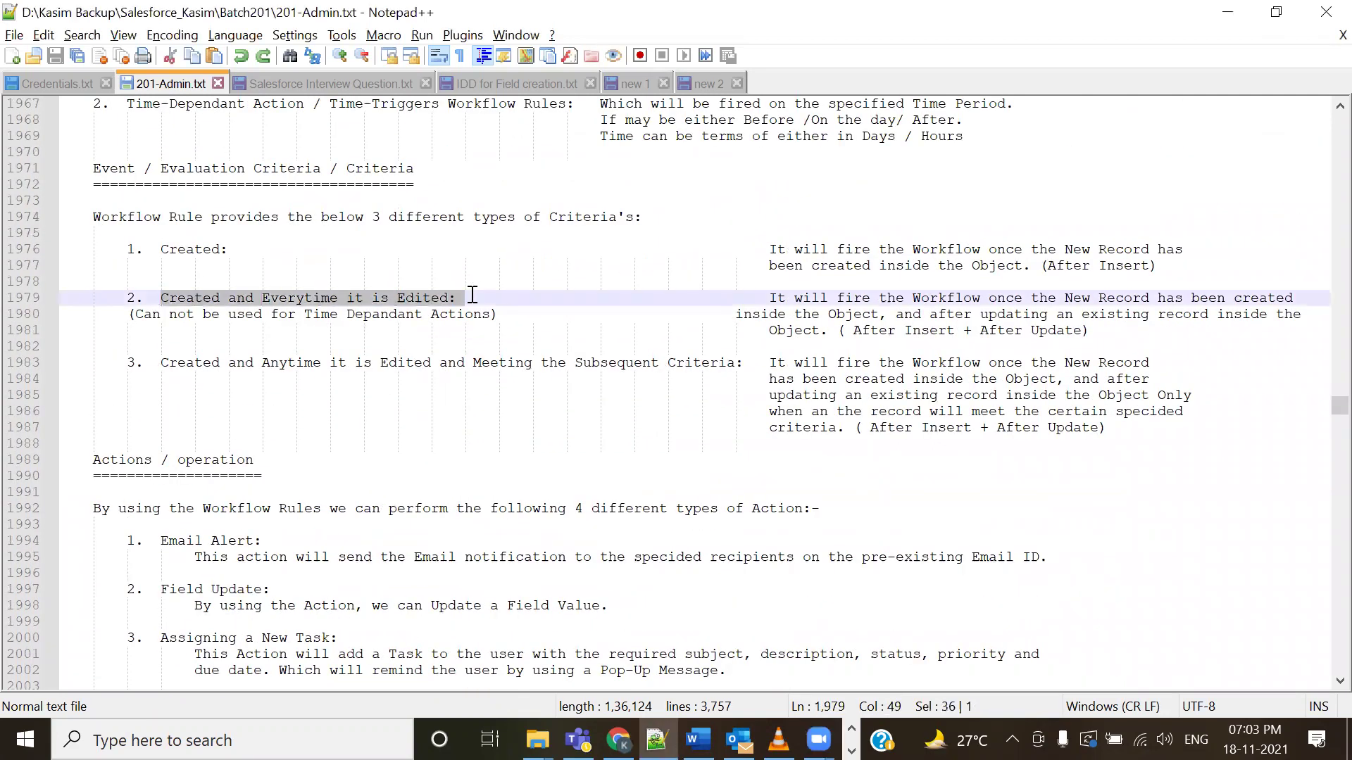
click(363, 331)
drag(132, 316, 499, 315)
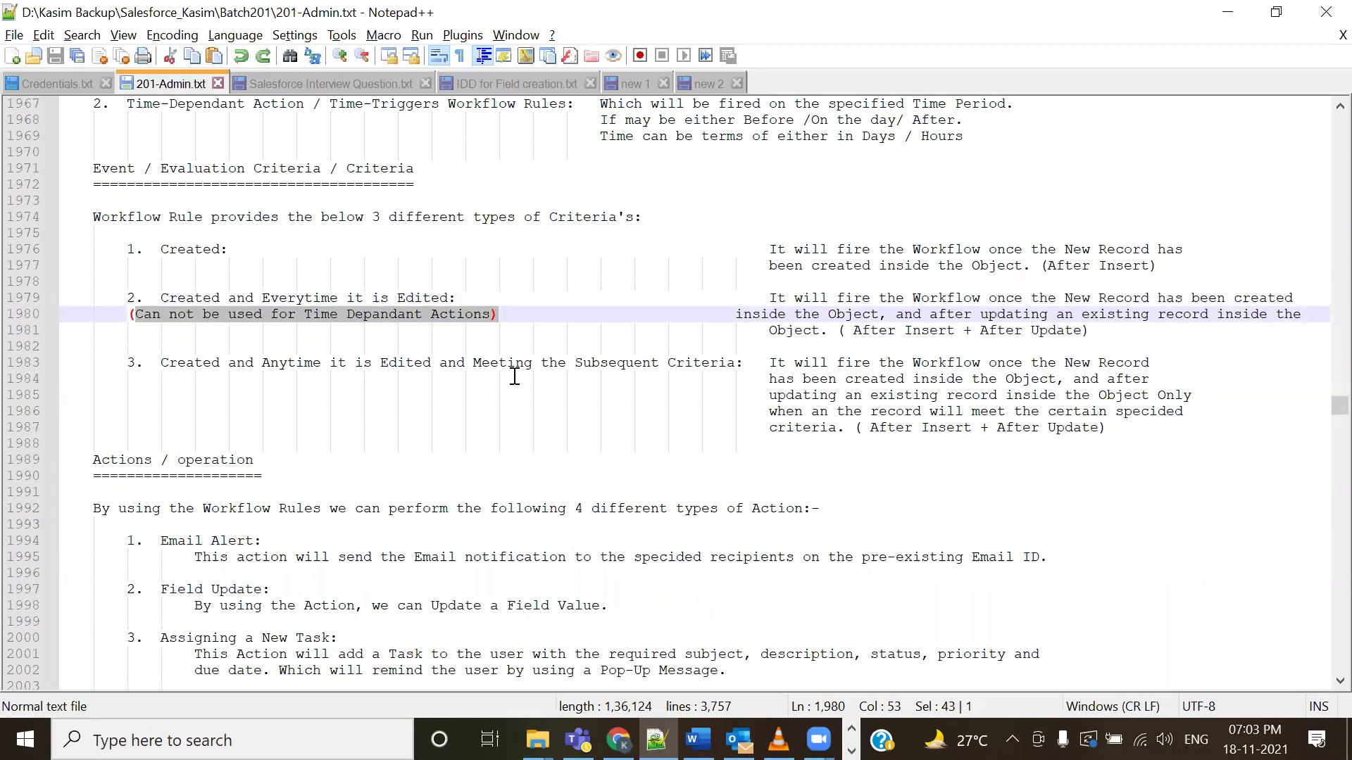
click(548, 364)
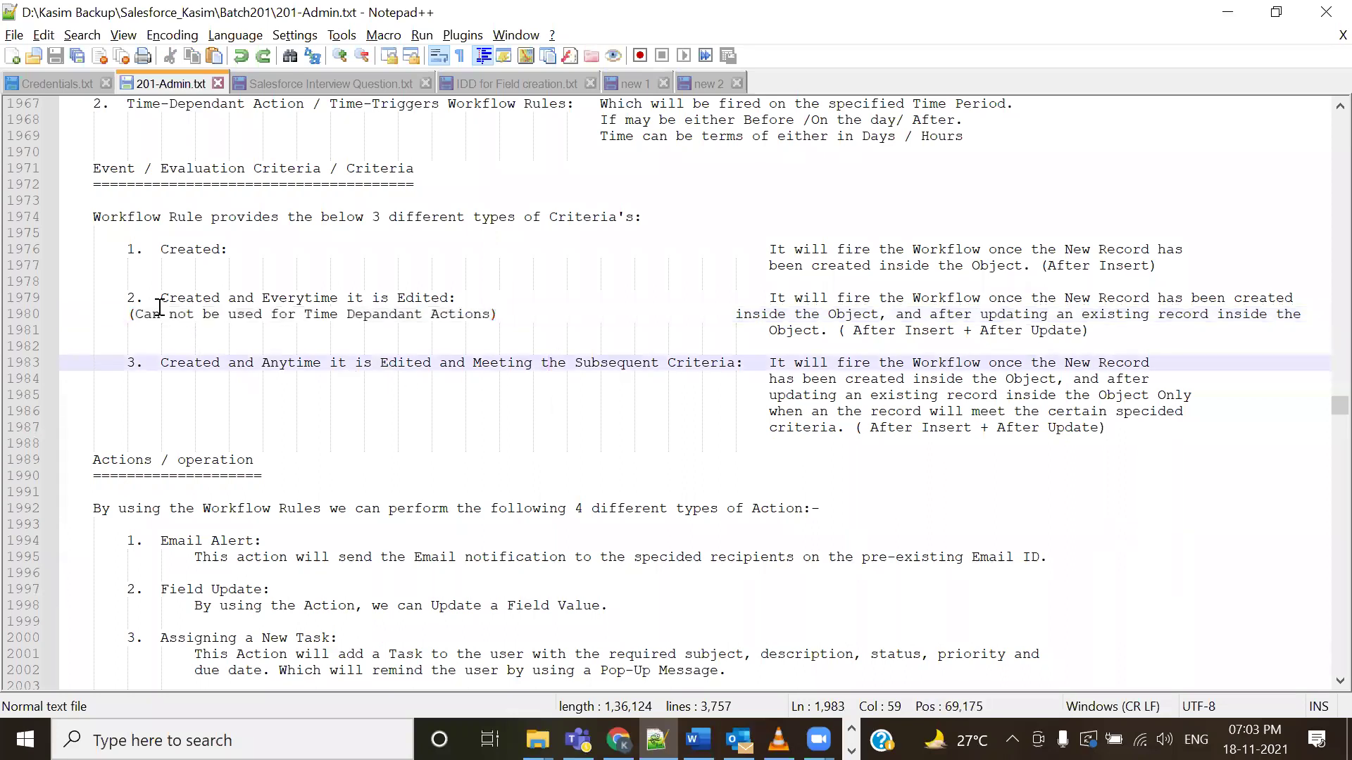
drag(306, 314, 530, 319)
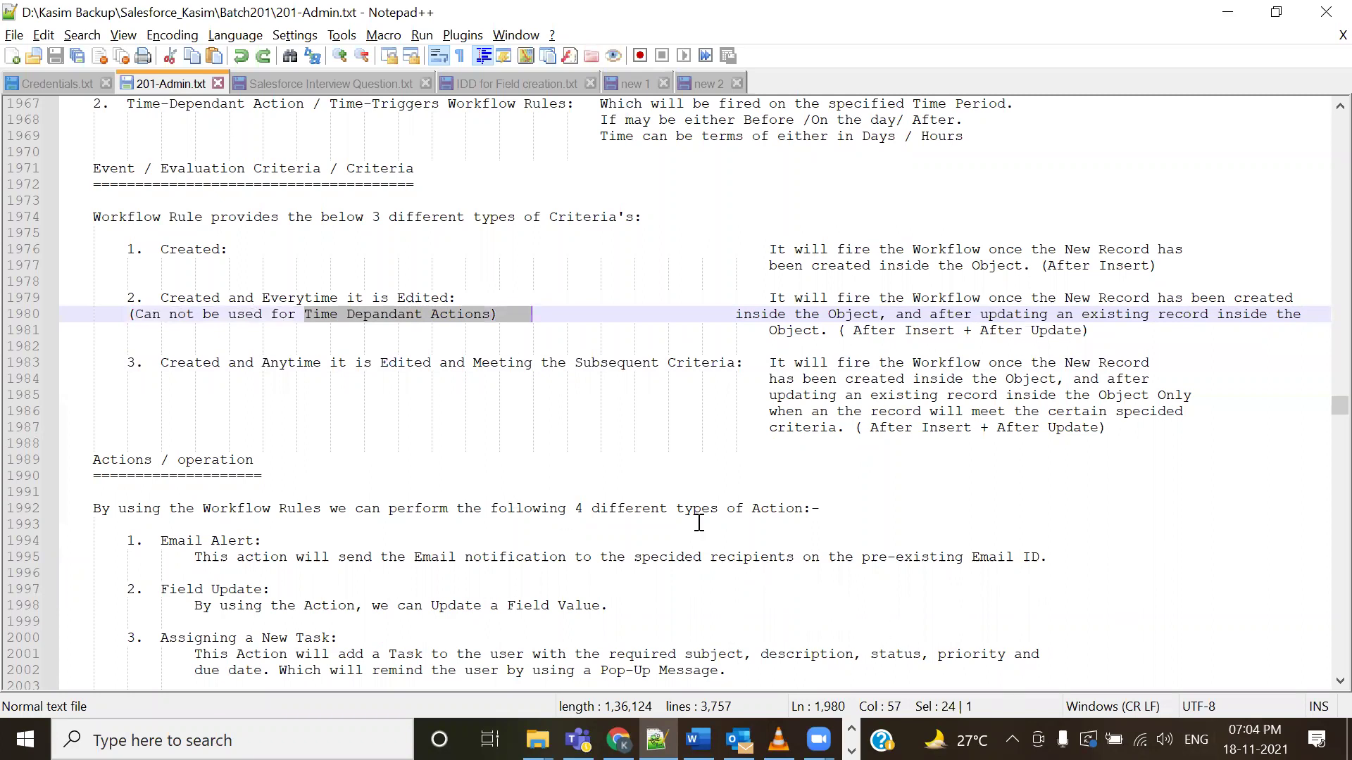
click(564, 483)
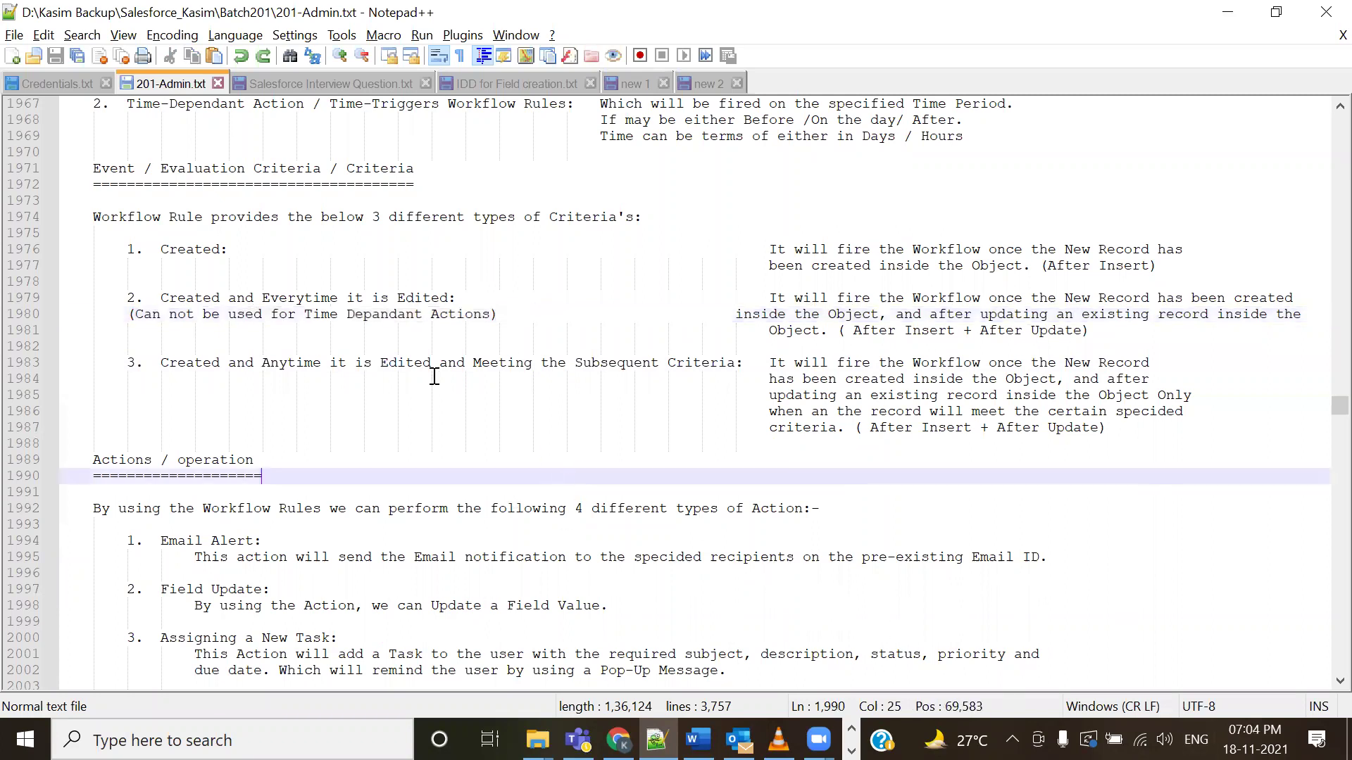
drag(313, 314, 388, 297)
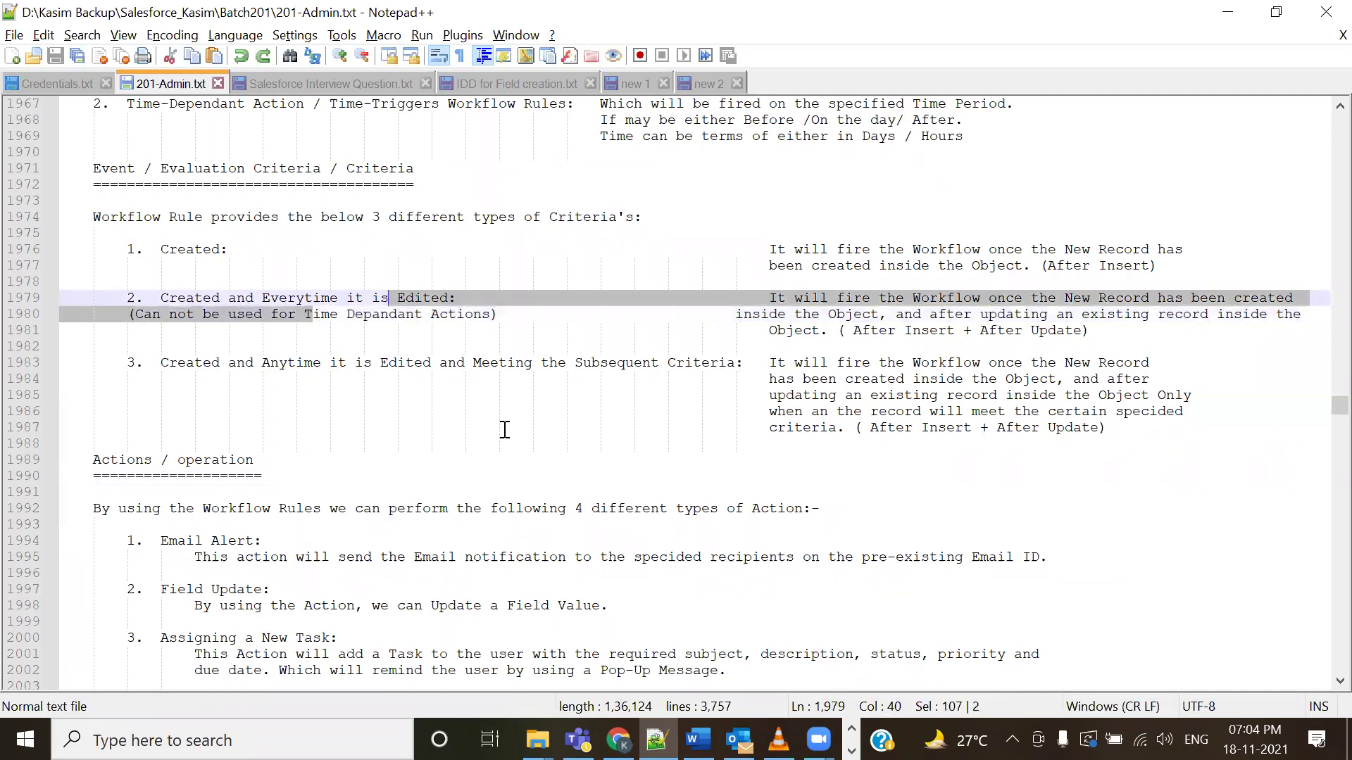
click(458, 363)
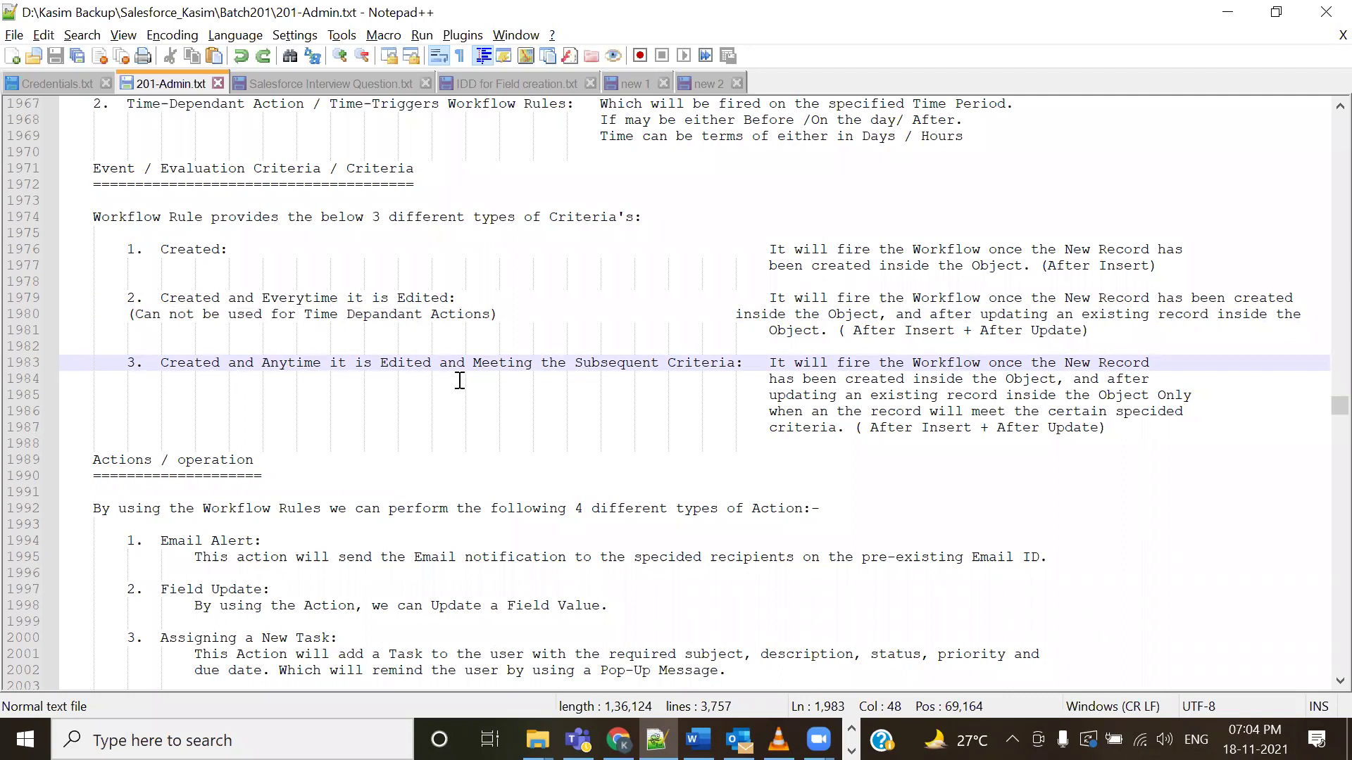
drag(498, 314, 144, 297)
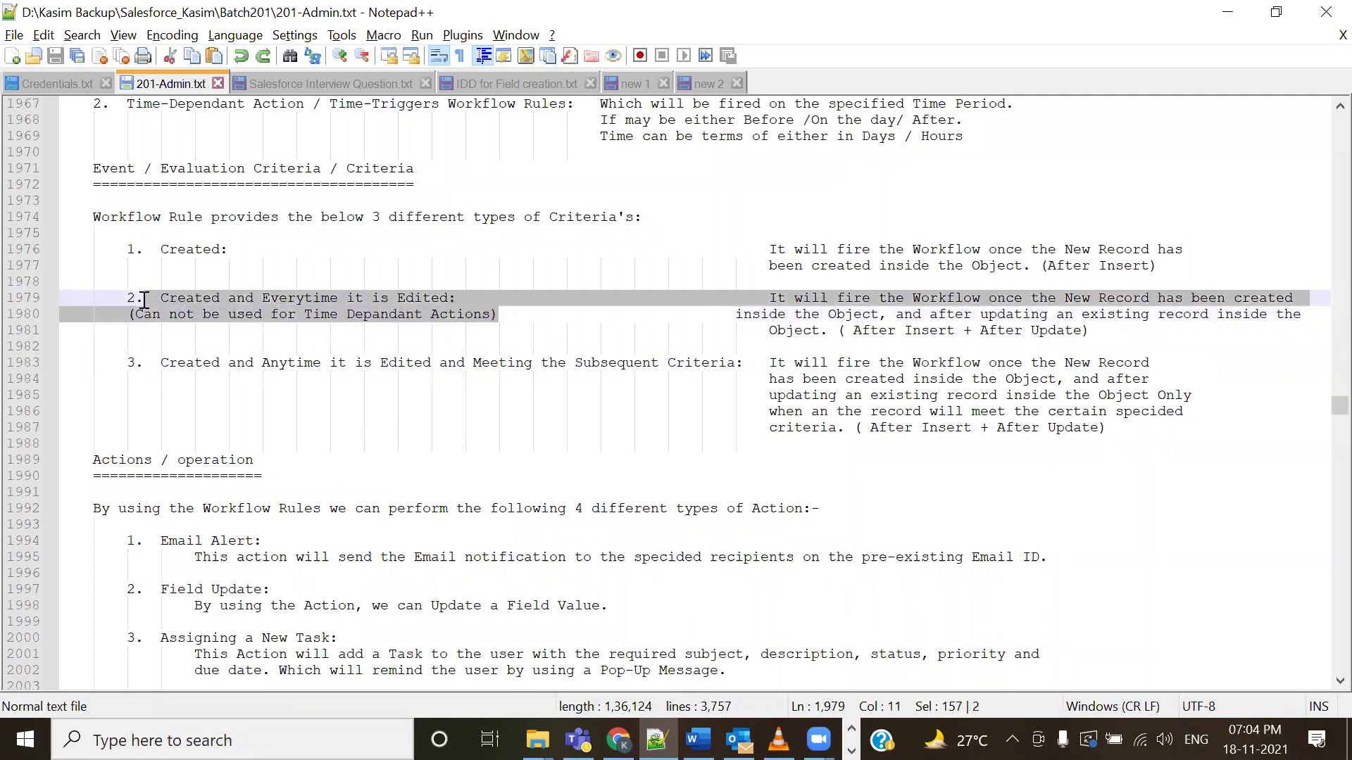
click(308, 339)
drag(296, 314, 448, 314)
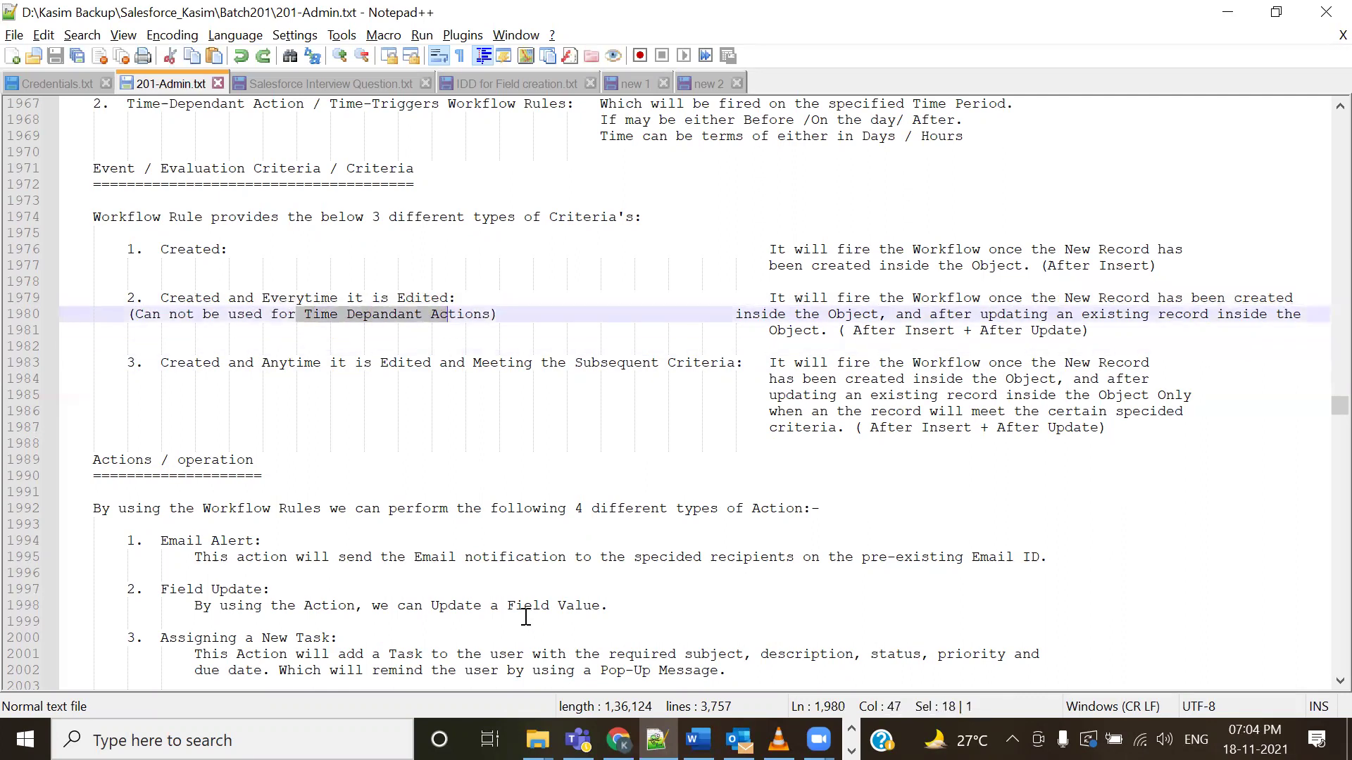
click(431, 338)
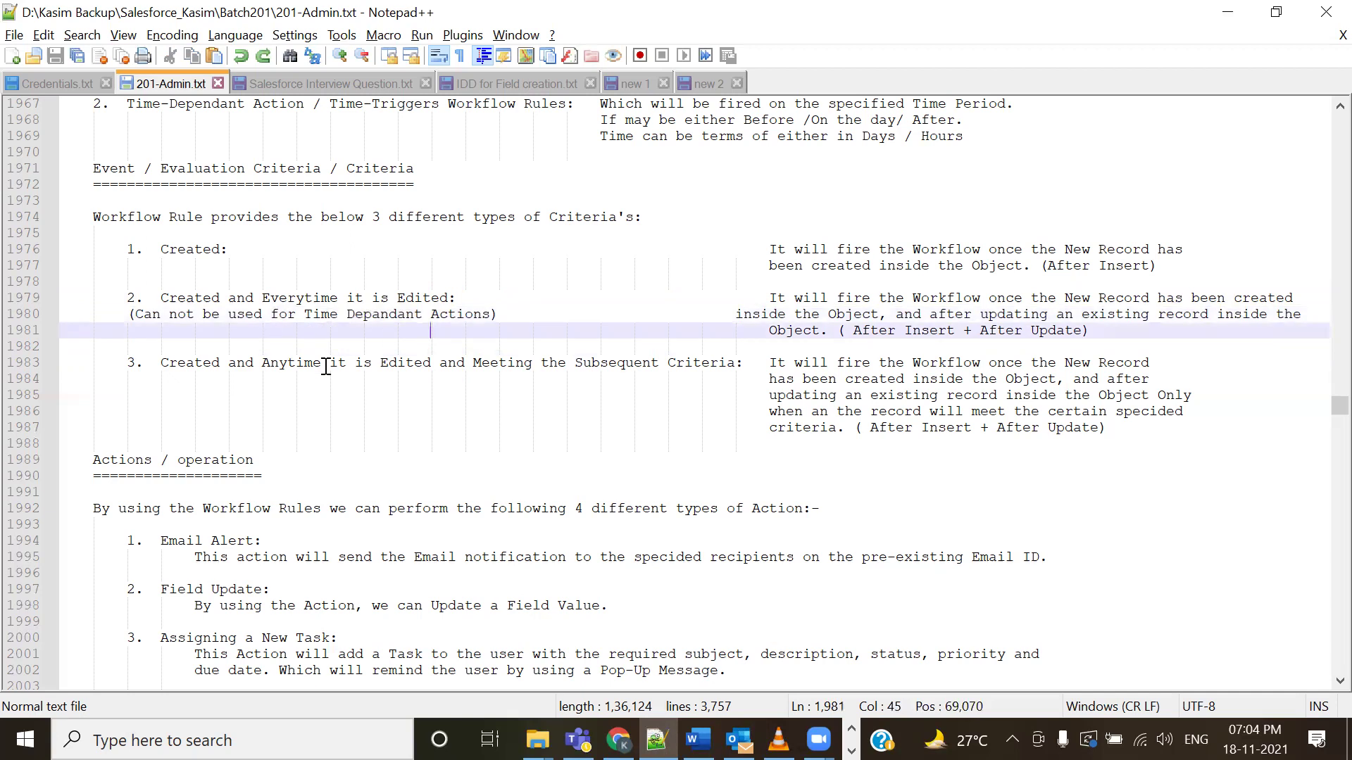
drag(140, 316, 475, 310)
drag(160, 298, 533, 299)
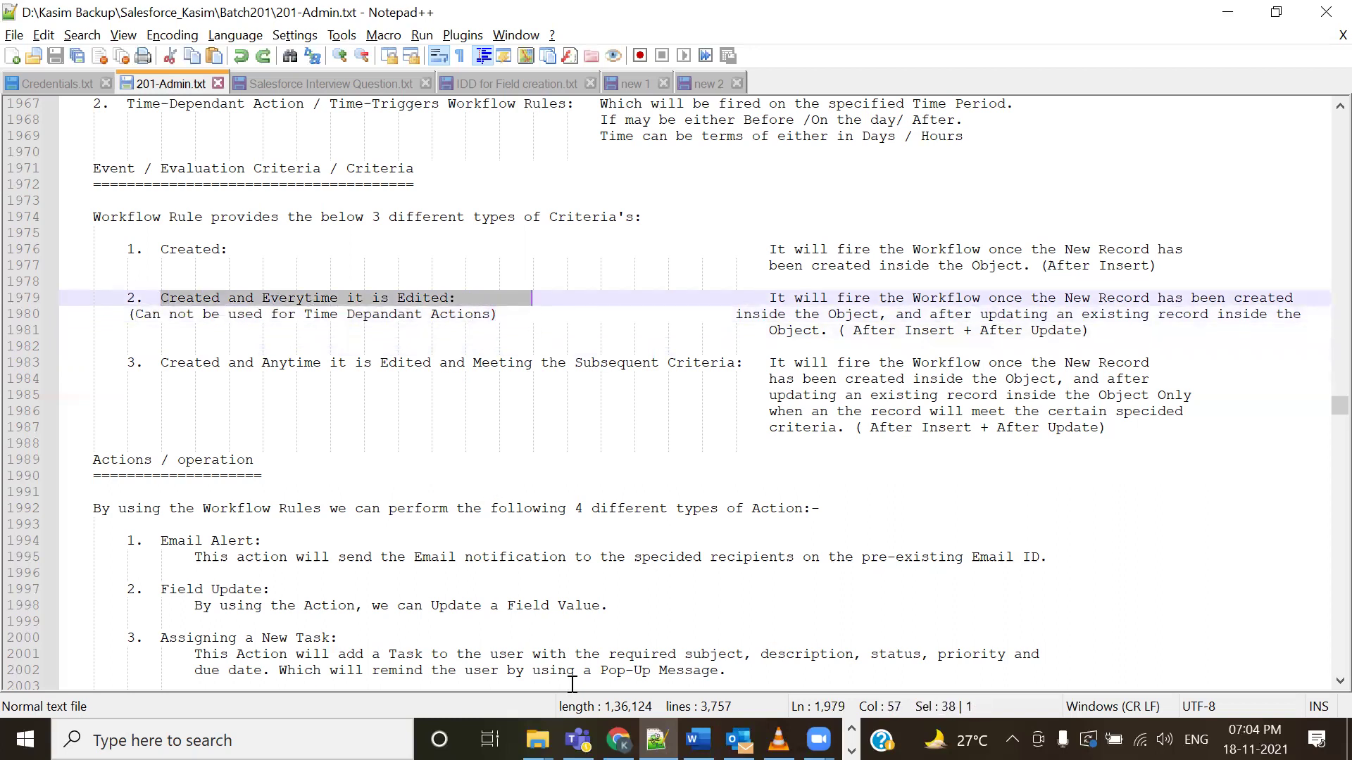
click(658, 668)
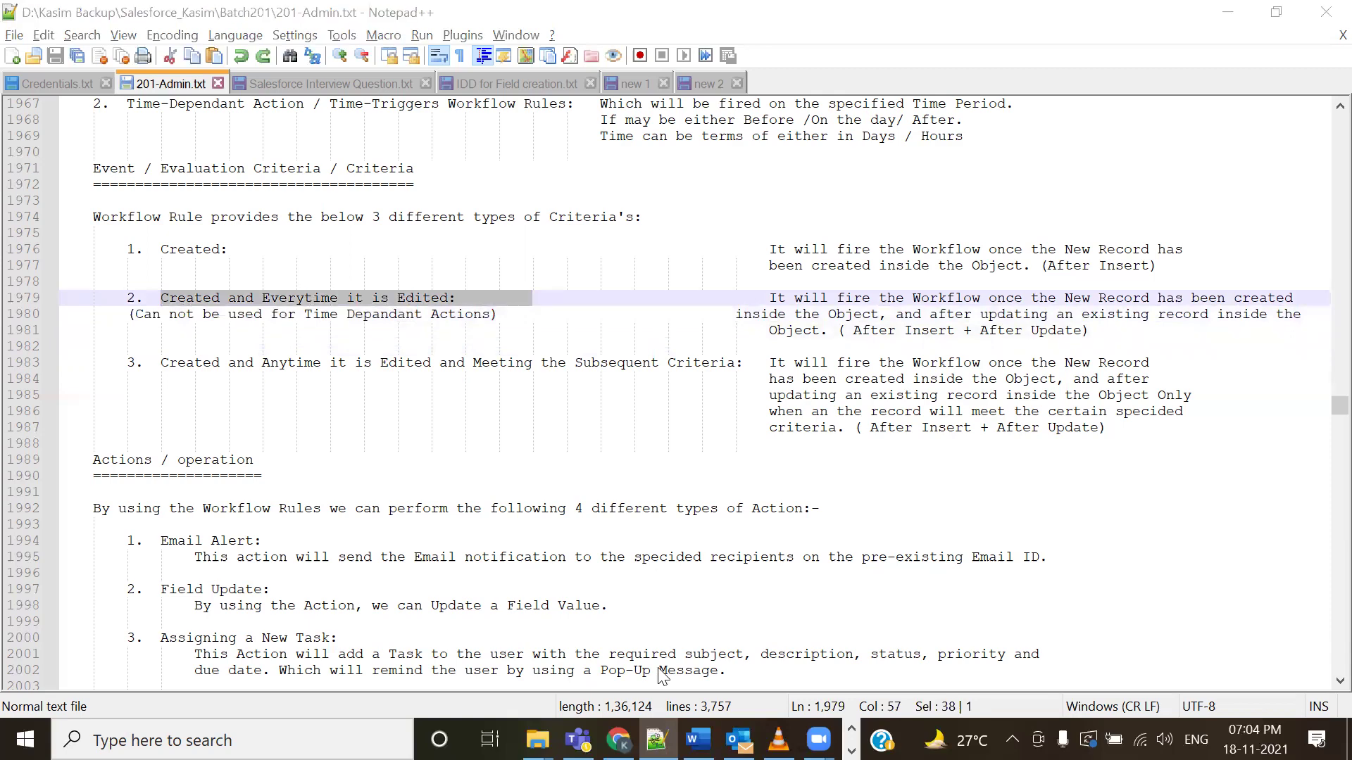